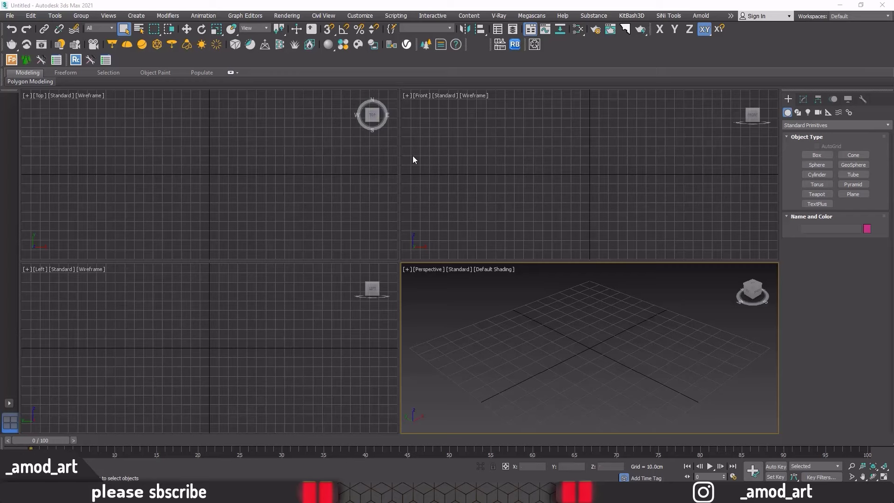
Step: Hide the reference photo and make the Perspective view active
left_click(450, 191)
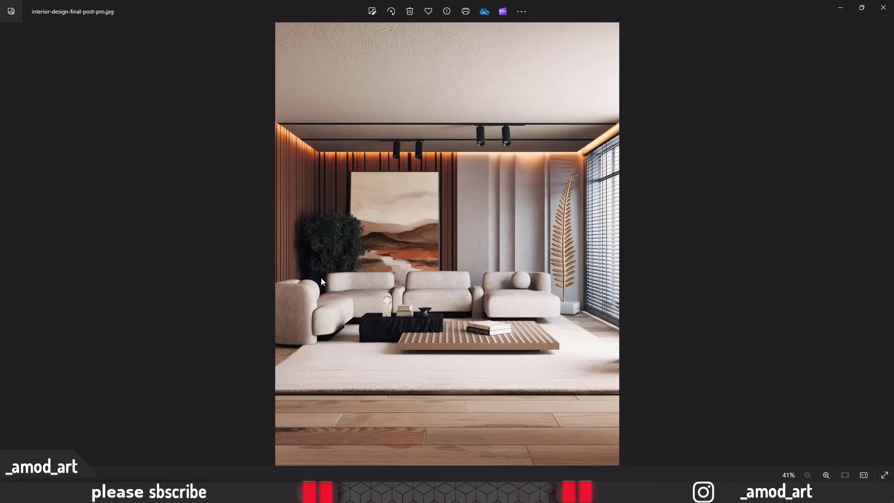
left_click(838, 8)
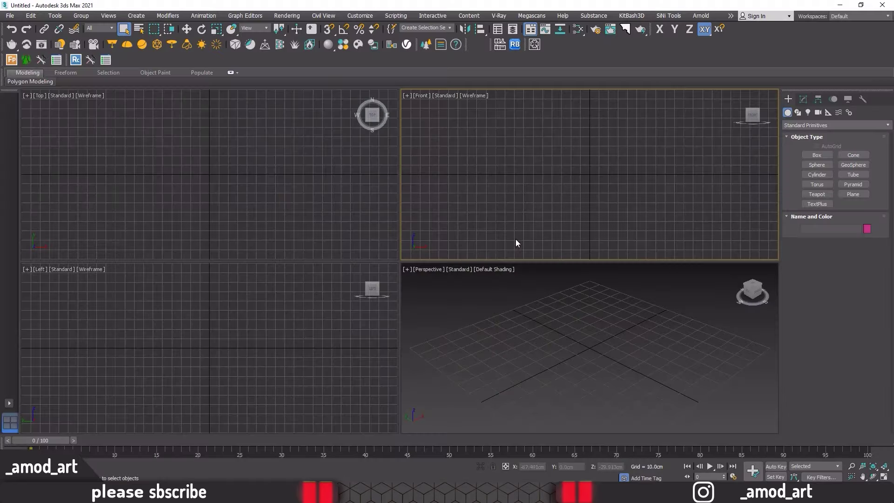
left_click(536, 308)
Step: Import living room.dwg from the Desktop, accepting the AutoCAD DWG/DXF import options
left_click(7, 17)
mouse_move(21, 142)
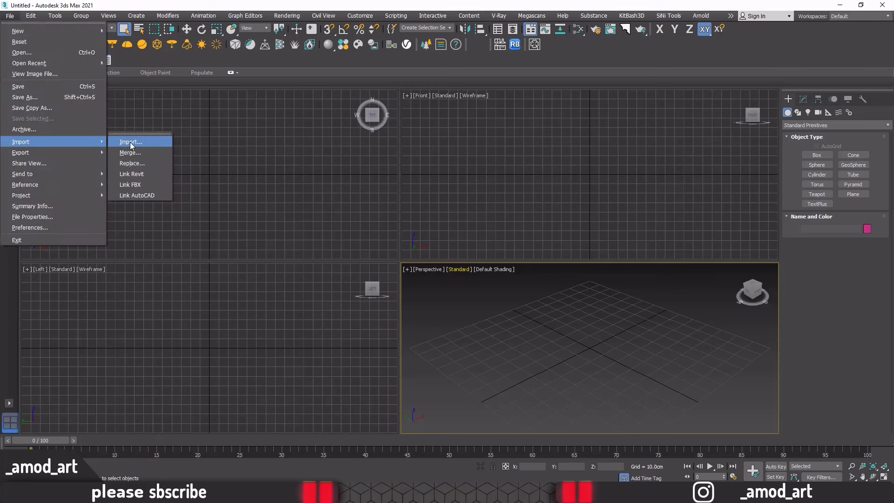
left_click(130, 143)
left_click(27, 99)
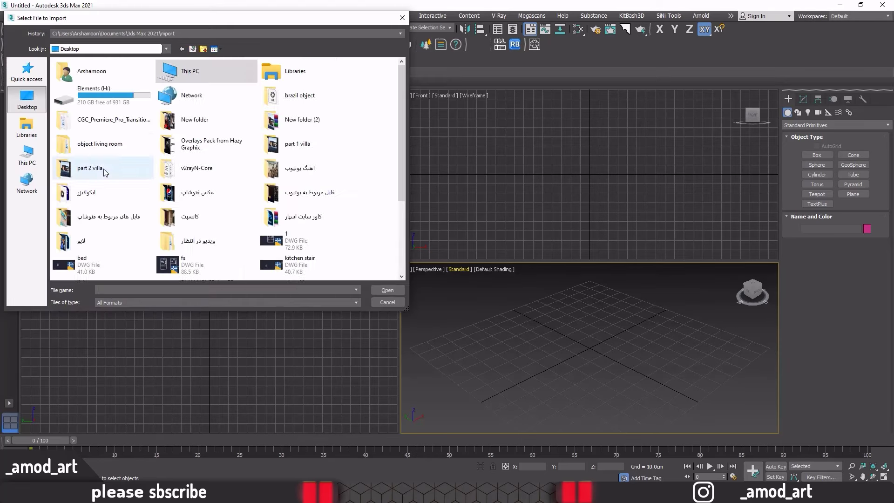
scroll(219, 214, "down", 2)
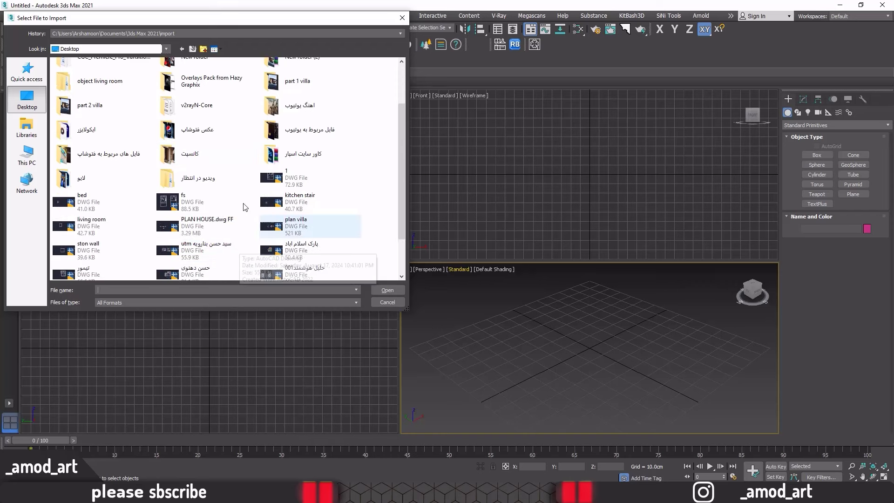
left_click(118, 226)
left_click(379, 290)
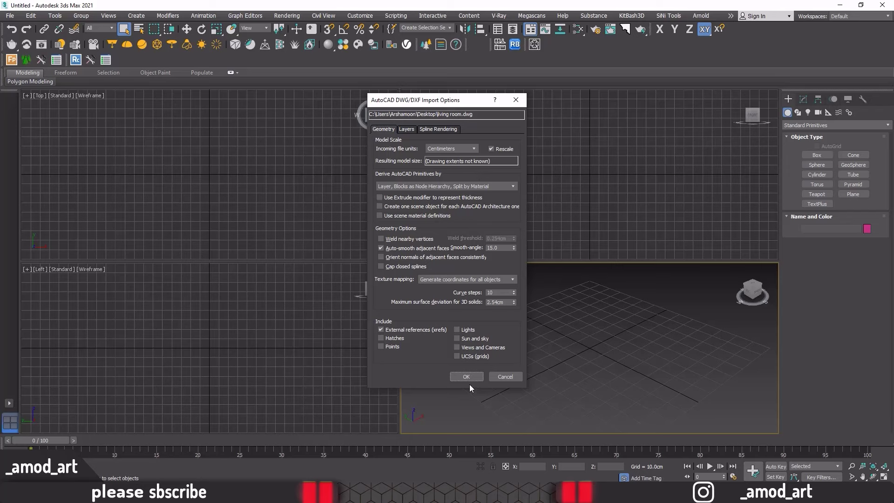
left_click(466, 377)
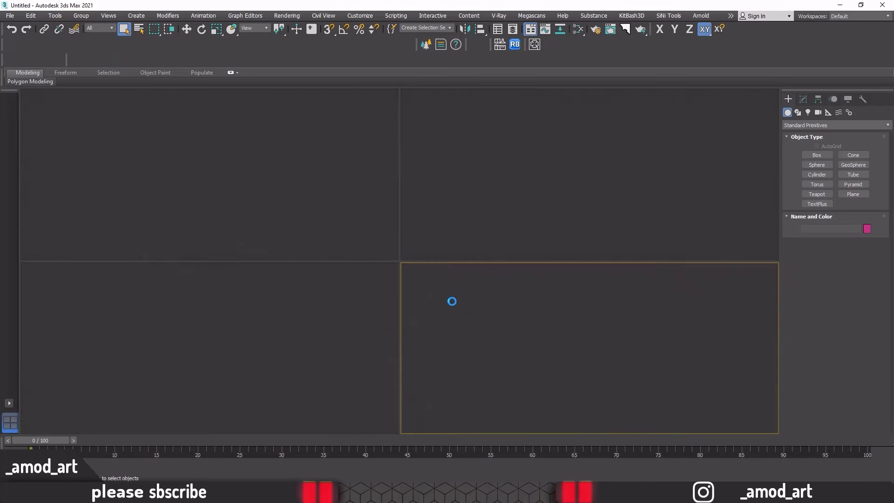
Step: In a maximized Top view, start a Line spline along the plan's top and right outer walls
left_click(278, 196)
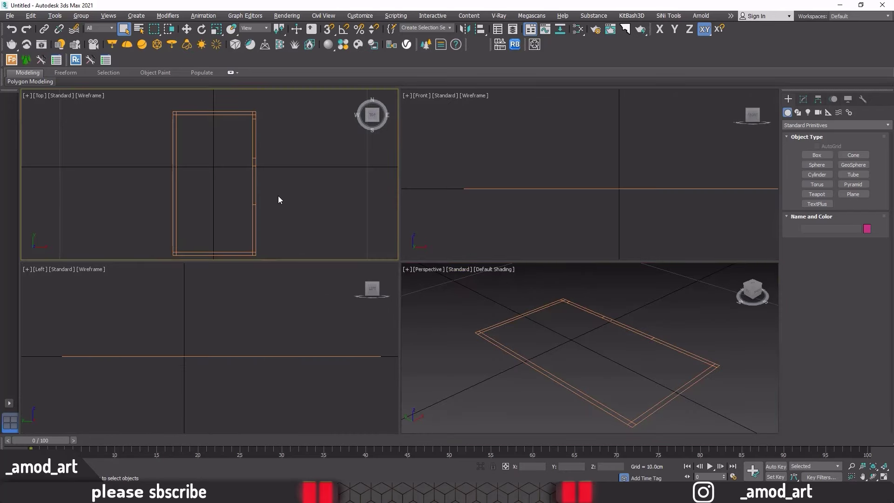
key("alt+w")
middle_click_drag(391, 223, 361, 217)
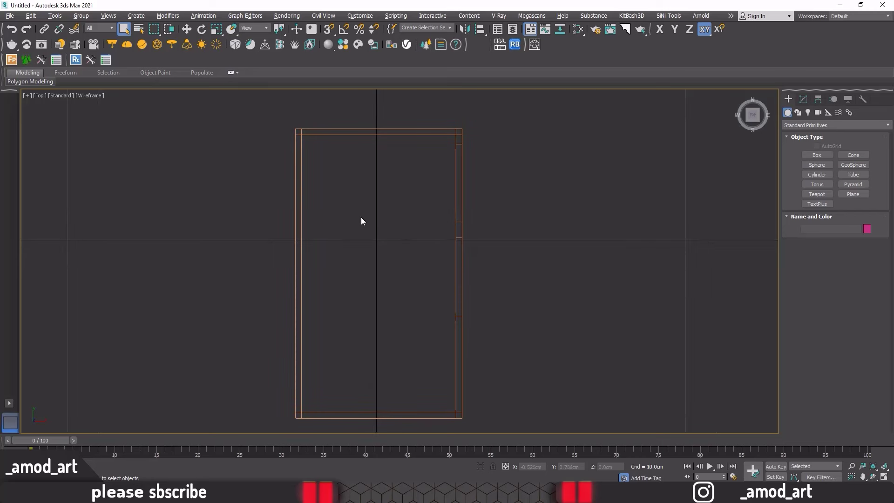
left_click(797, 113)
left_click(809, 162)
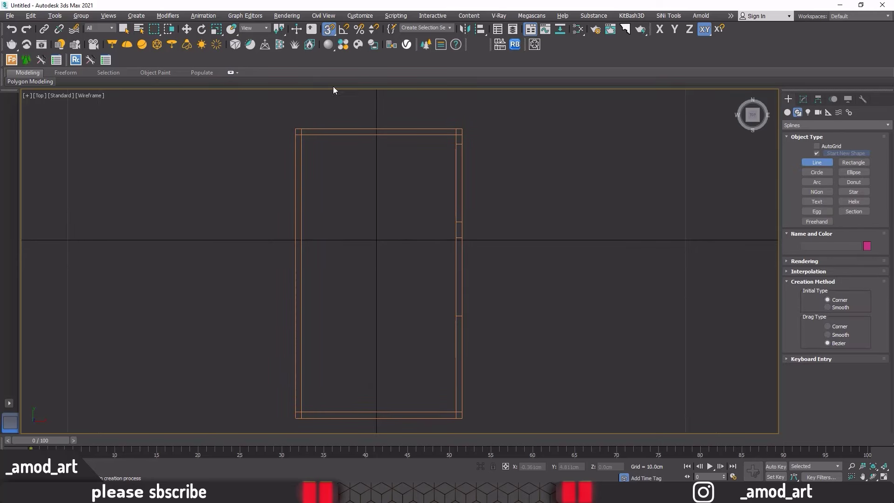
left_click(296, 128)
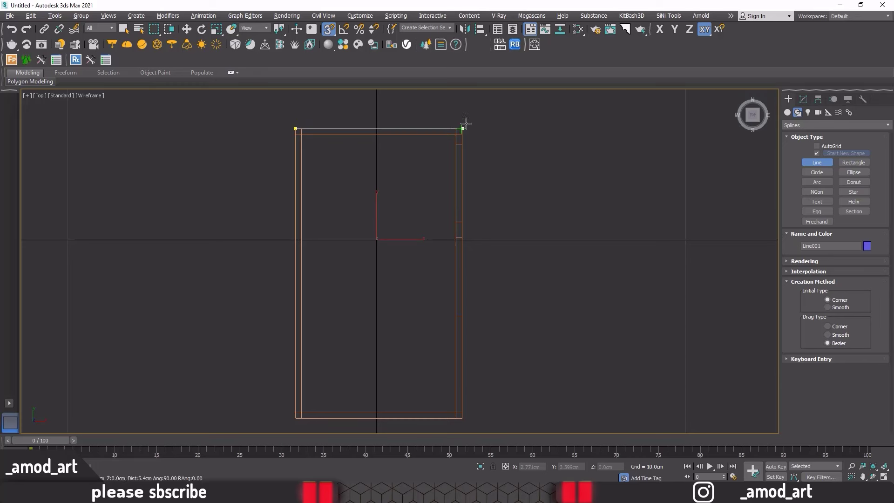
left_click(462, 144)
left_click(463, 221)
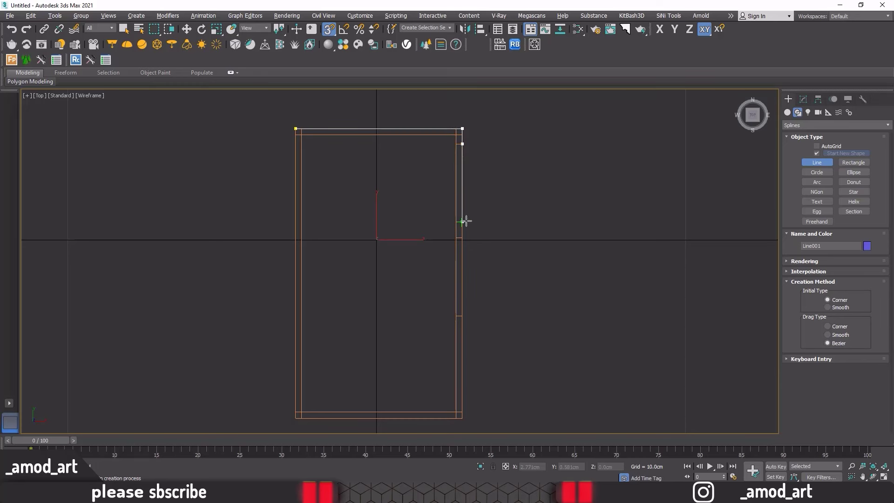
left_click(462, 238)
left_click(464, 316)
Step: Finish the outline across the bottom and left walls, closing it as spline Line001
left_click(463, 418)
left_click(295, 418)
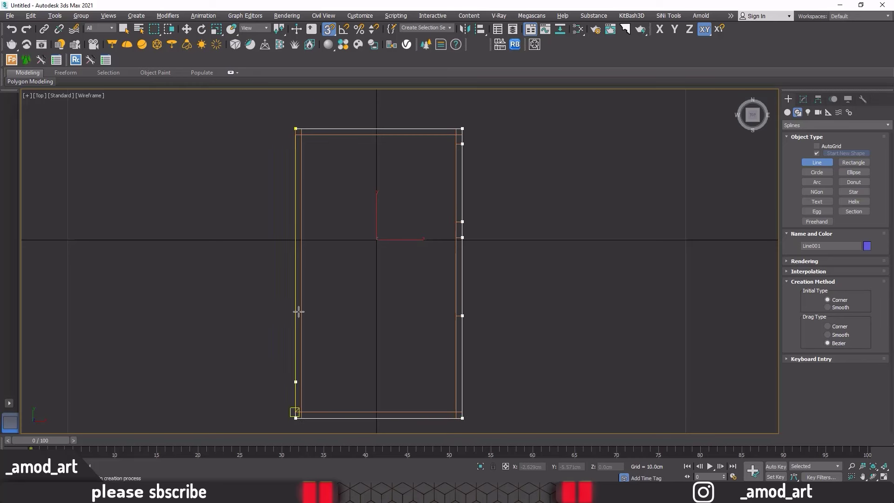
left_click(295, 128)
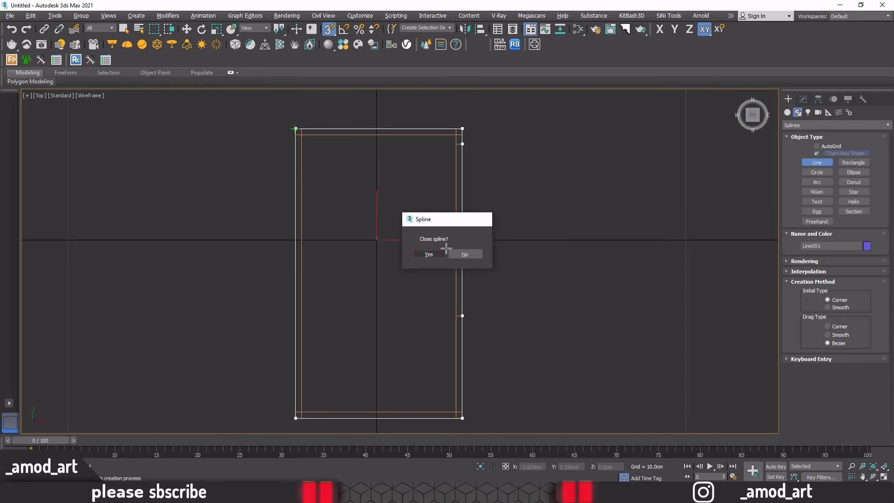
left_click(441, 254)
Step: Add a new line to Line001 from the inner top-left corner, following the inner wall
left_click(803, 100)
scroll(805, 372, "down", 5)
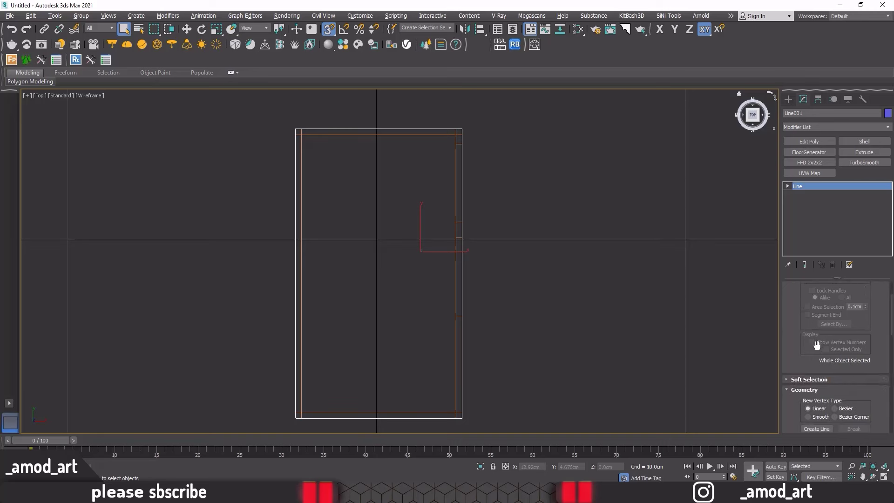
left_click(806, 373)
scroll(321, 136, "up", 3)
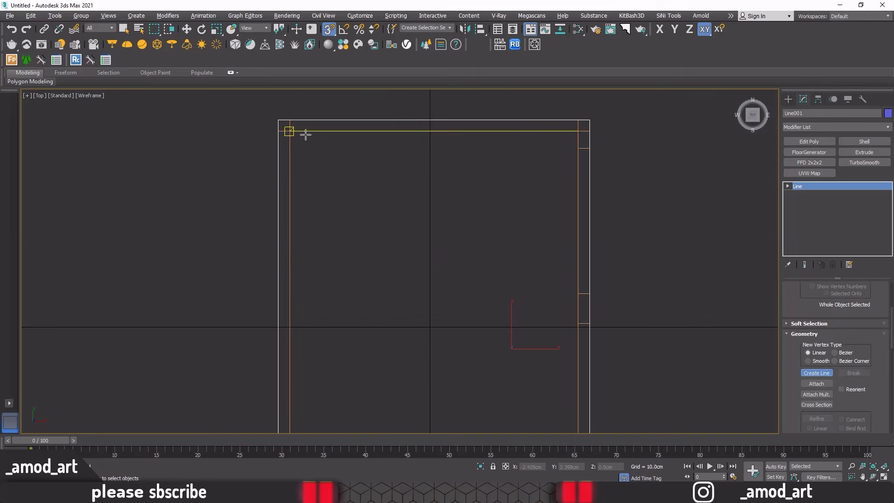
left_click(291, 132)
middle_click_drag(571, 299, 536, 200)
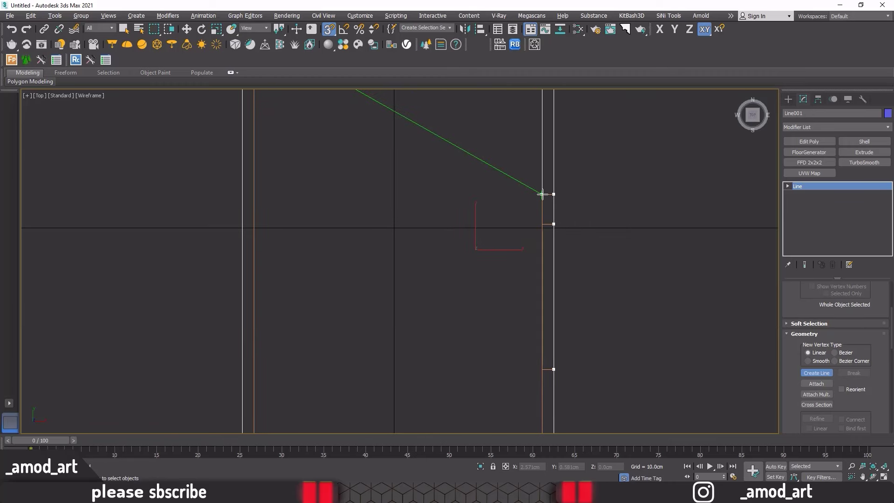
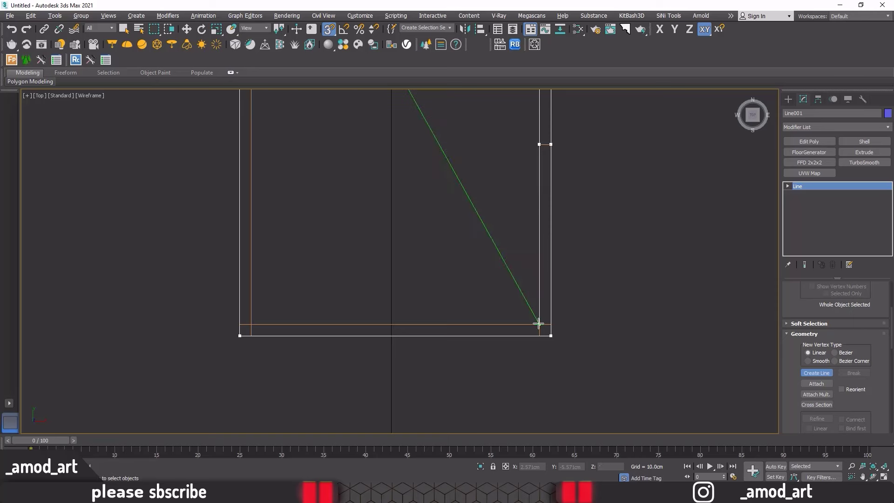
Step: Place Line001's remaining corners and close it on the first vertex, then frame it in Perspective
left_click(539, 324)
left_click(251, 324)
scroll(294, 204, "down", 2)
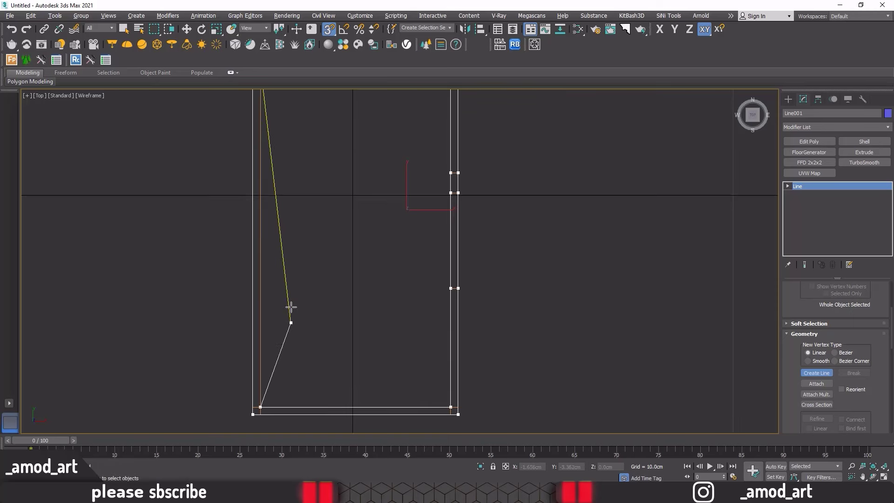
middle_click_drag(281, 210, 281, 298)
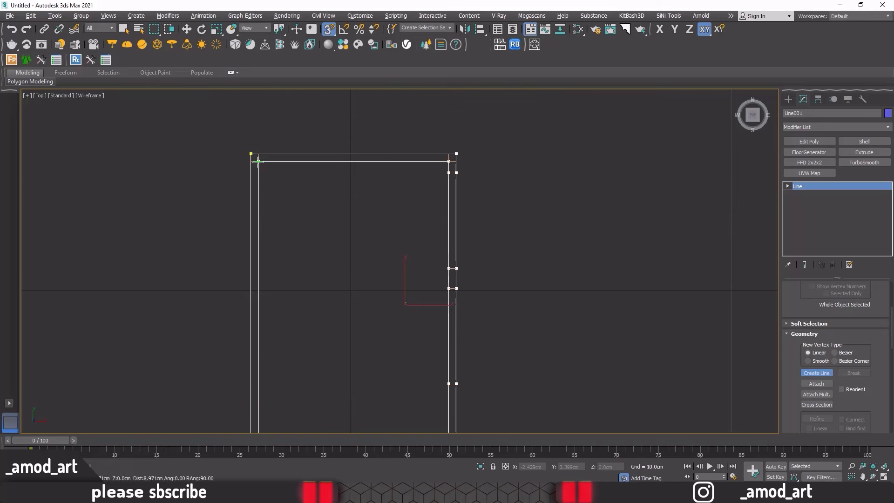
left_click(257, 161)
left_click(429, 254)
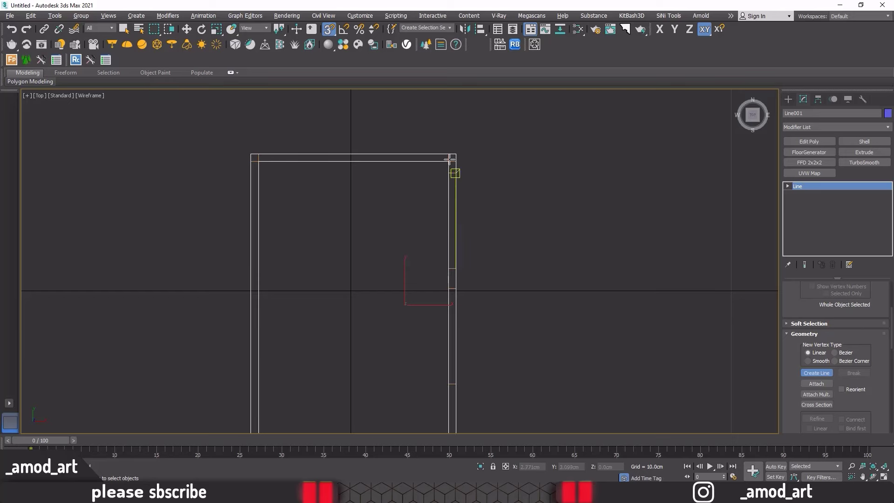
key("alt+w")
key("alt+w")
middle_click_drag(499, 325, 334, 162)
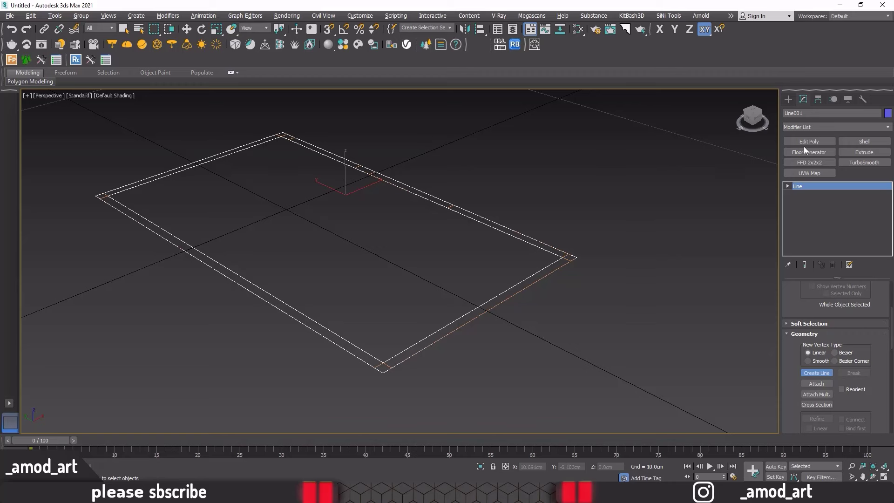
Step: Add a Shell modifier to Line001 with Outer Amount 3.0cm and Inner Amount 0.0cm
left_click(788, 100)
key("w")
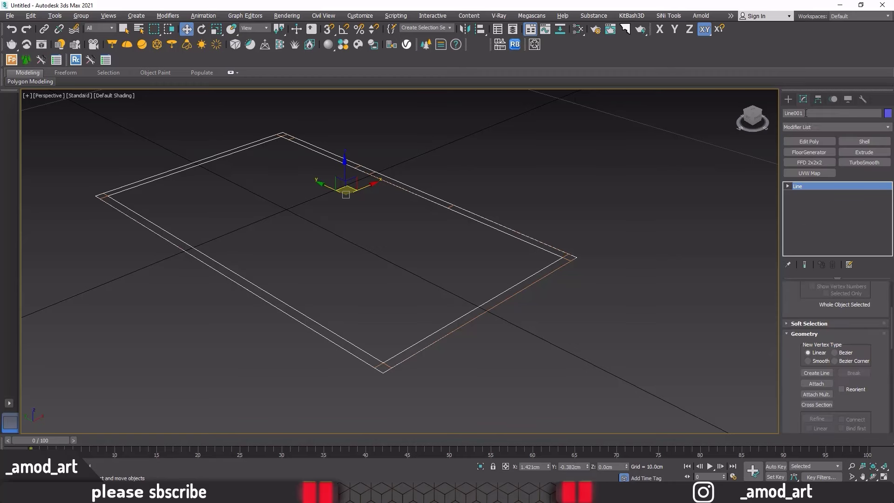
left_click(860, 142)
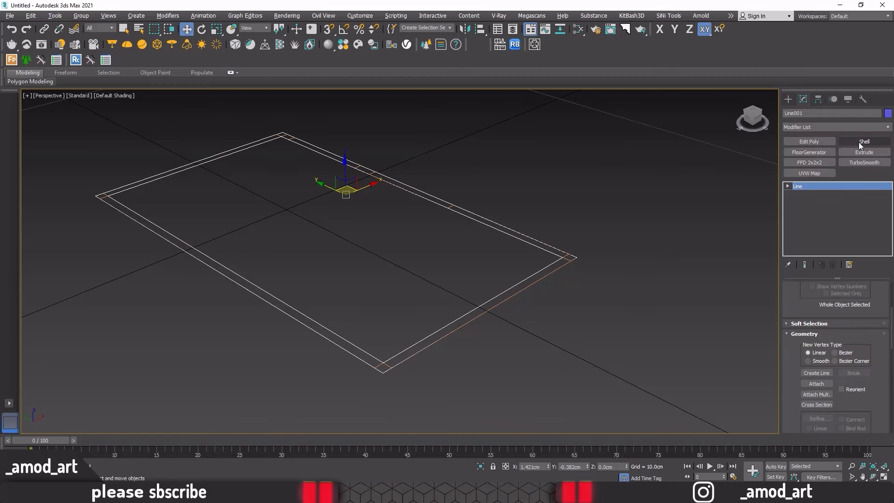
middle_click_drag(676, 213, 682, 231)
scroll(791, 327, "up", 2)
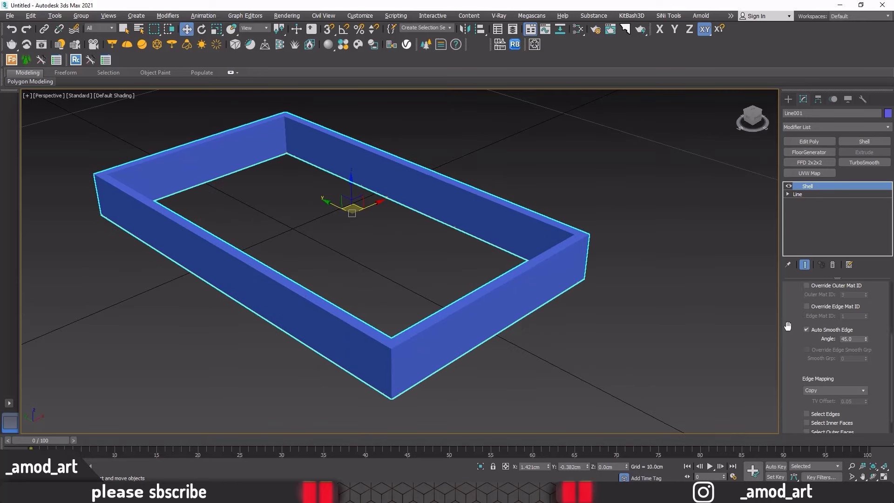
scroll(791, 327, "up", 2)
scroll(791, 327, "up", 1)
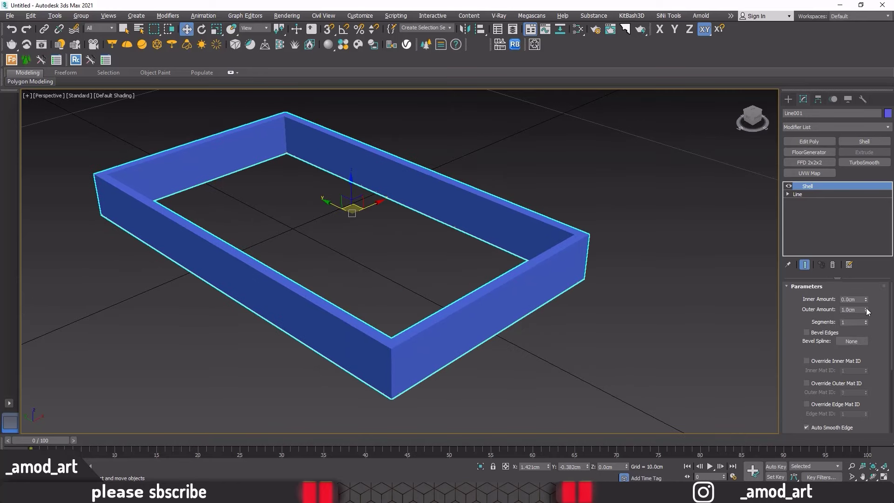
left_click_drag(865, 308, 853, 303)
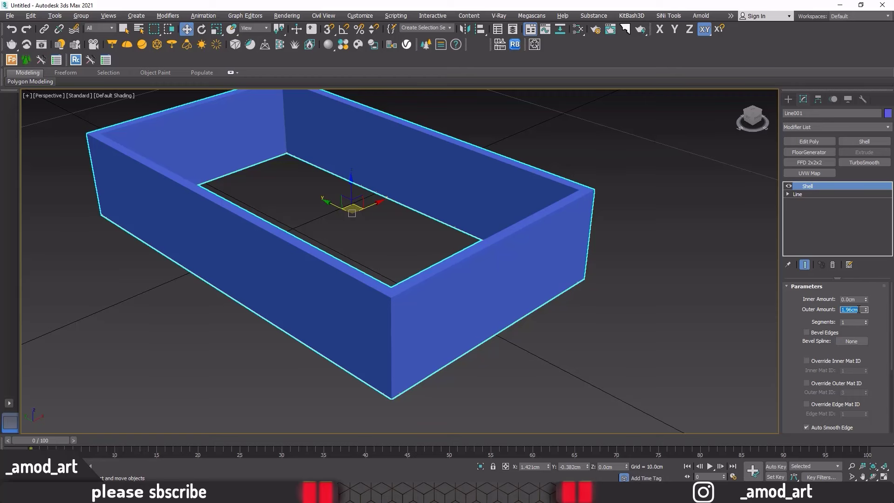
type("3")
key("Return")
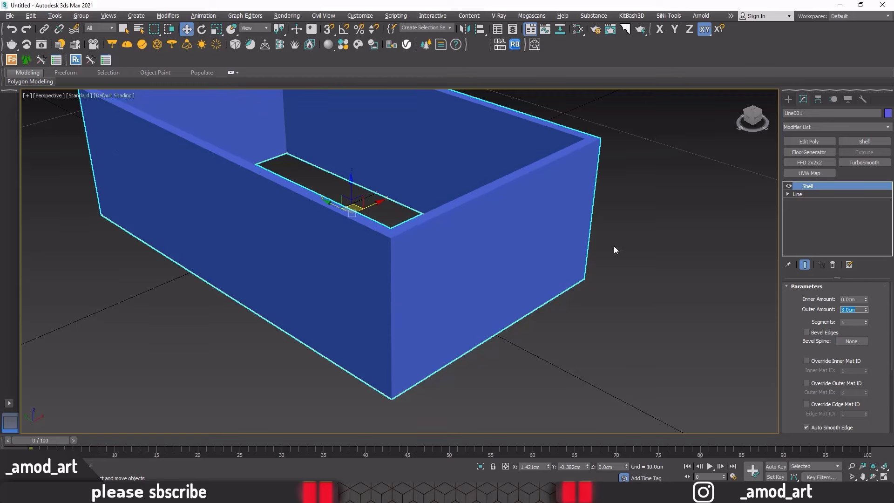
scroll(613, 246, "down", 3)
scroll(559, 238, "down", 3)
middle_click_drag(559, 238, 555, 265, "alt")
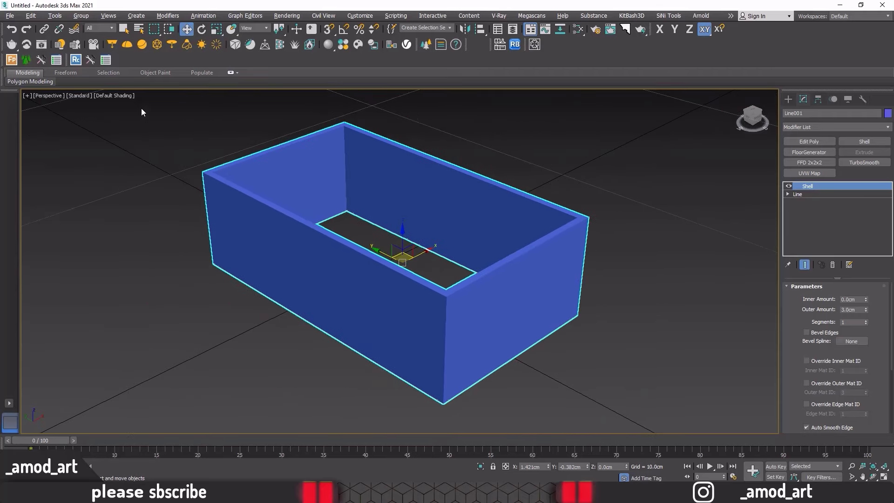
Step: Switch the viewport to Clay shading with edged faces shown
left_click(119, 96)
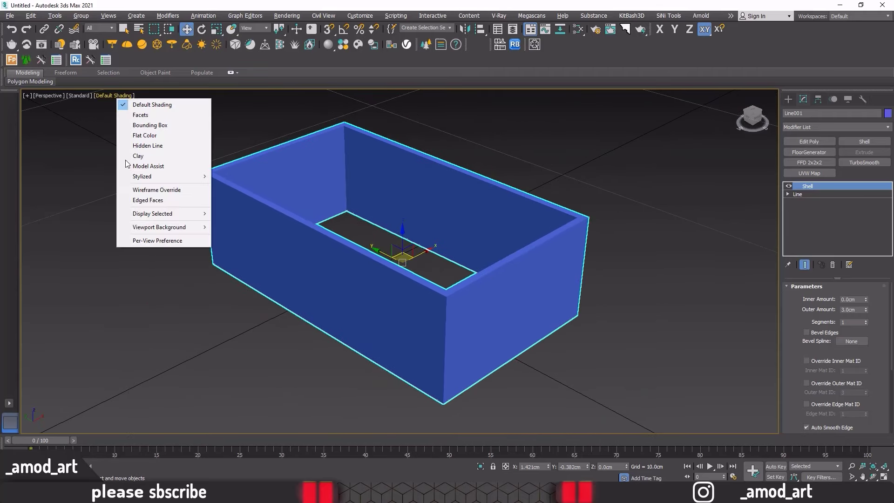
left_click(140, 158)
left_click(143, 189)
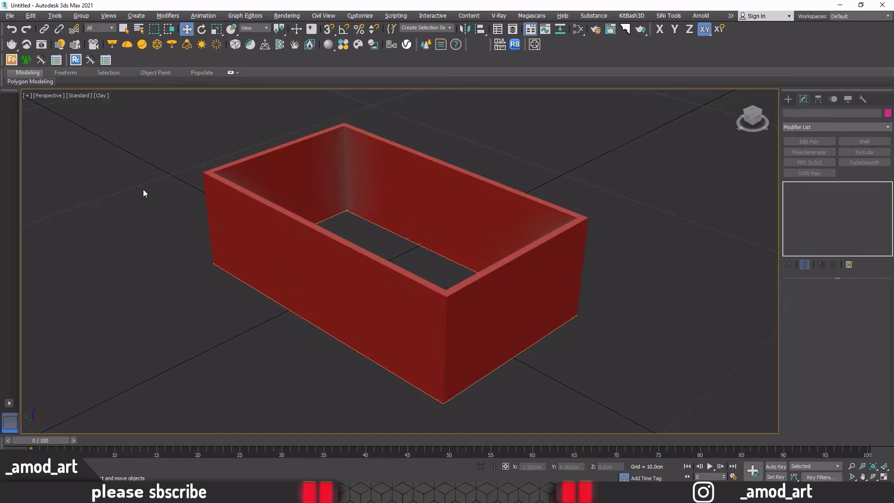
key("F4")
mouse_move(323, 232)
middle_mouse_down("alt")
mouse_move(376, 196)
mouse_move(373, 246)
middle_mouse_up("alt")
Step: In the maximized Top view, draw a snapped 9.371cm × 5.4cm rectangle over the room floor
key("alt+w")
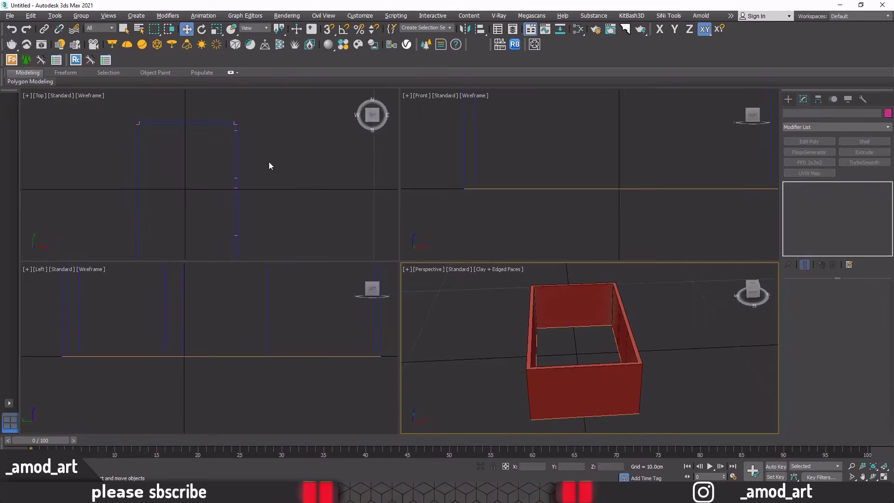
left_click(247, 157)
key("alt+w")
scroll(247, 156, "down", 3)
middle_click_drag(317, 239, 319, 211)
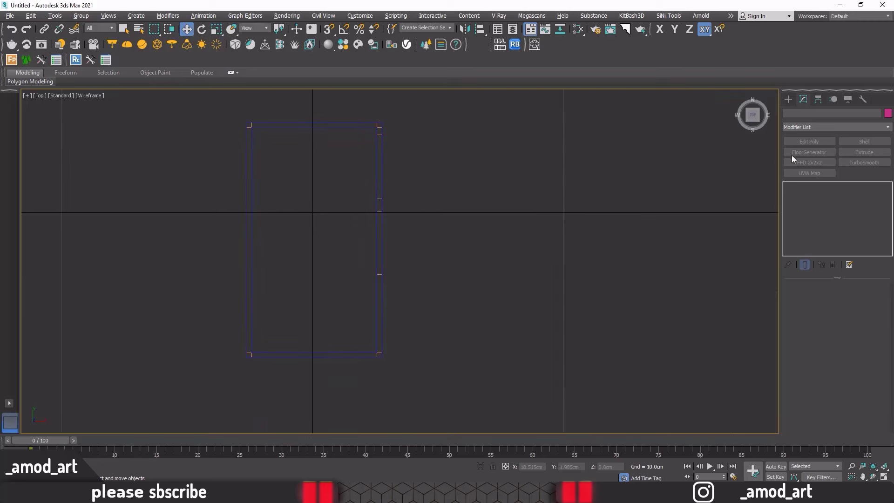
left_click(787, 100)
left_click(798, 112)
left_click(853, 162)
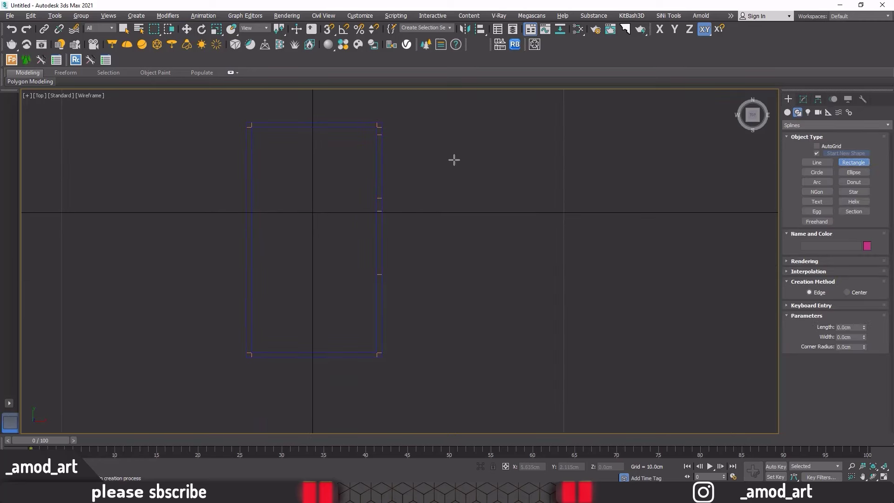
key("s")
mouse_move(244, 120)
left_mouse_down()
mouse_move(323, 233)
mouse_move(246, 127)
mouse_move(382, 359)
left_mouse_up()
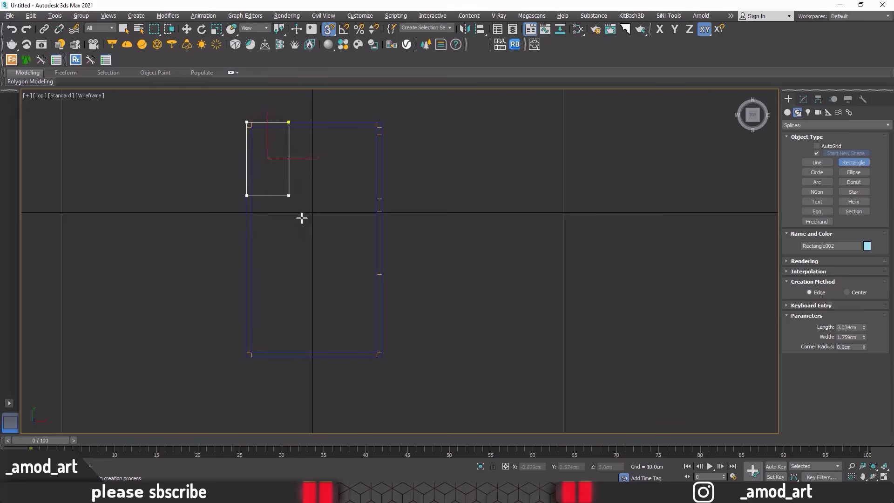
Step: Back in Perspective, add a FloorGenerator modifier to Rectangle002
key("alt+w")
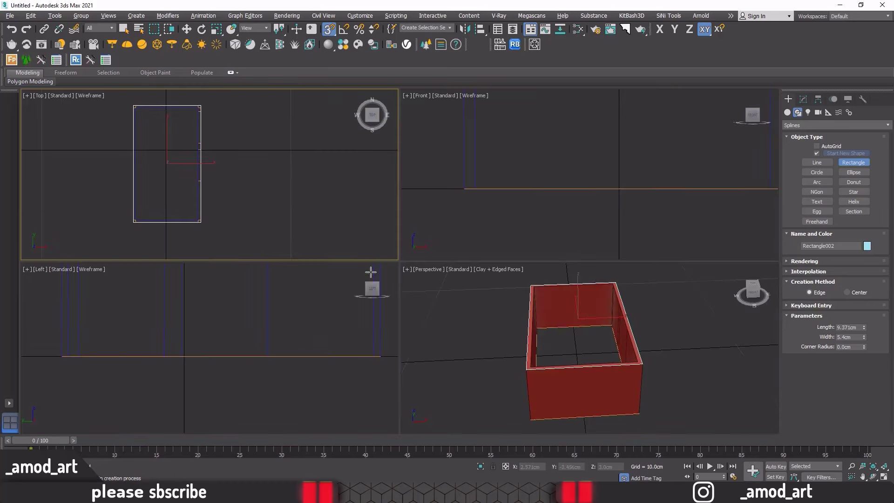
right_click(484, 333)
key("alt+w")
key("w")
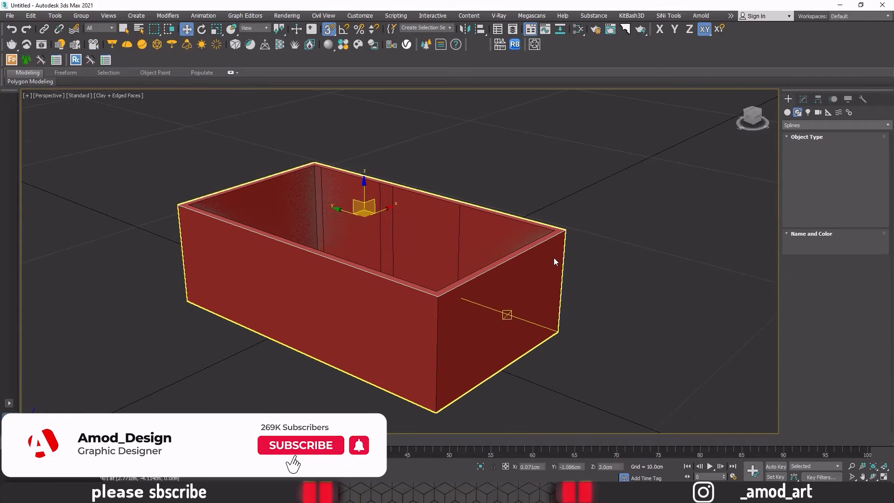
left_click(802, 99)
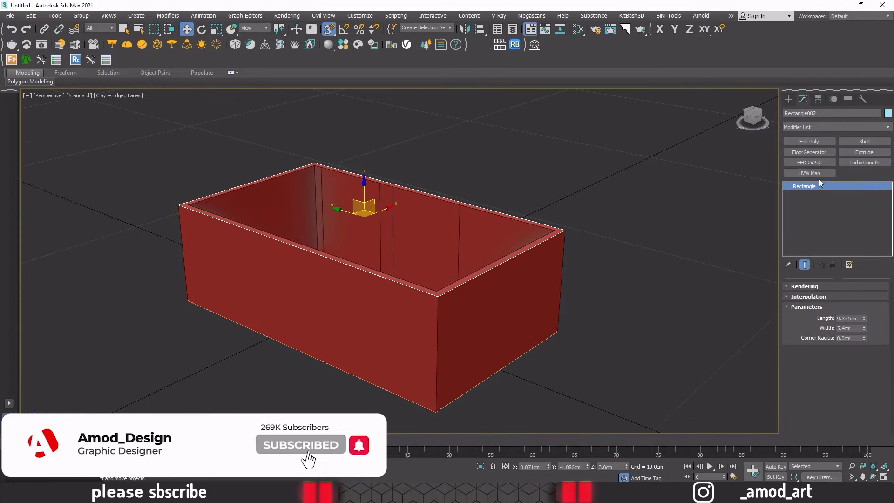
left_click(805, 153)
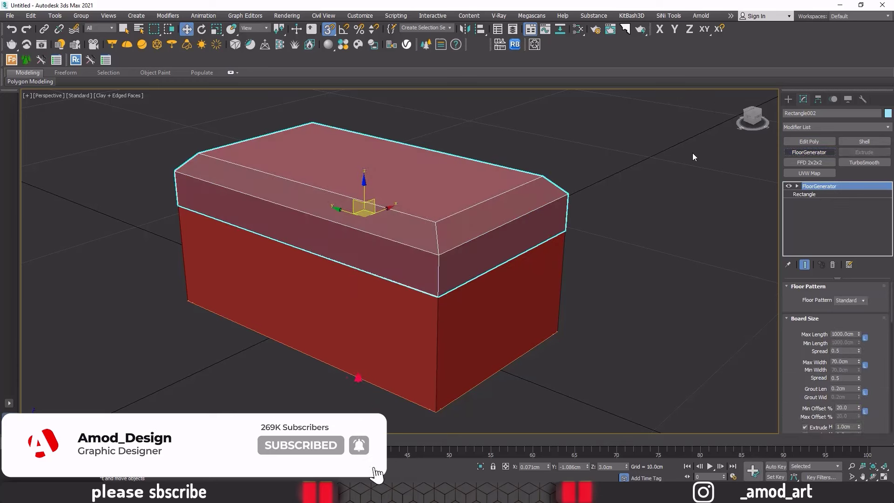
Step: Set the FloorGenerator board scale to 1.0
scroll(802, 360, "down", 5)
scroll(802, 361, "down", 3)
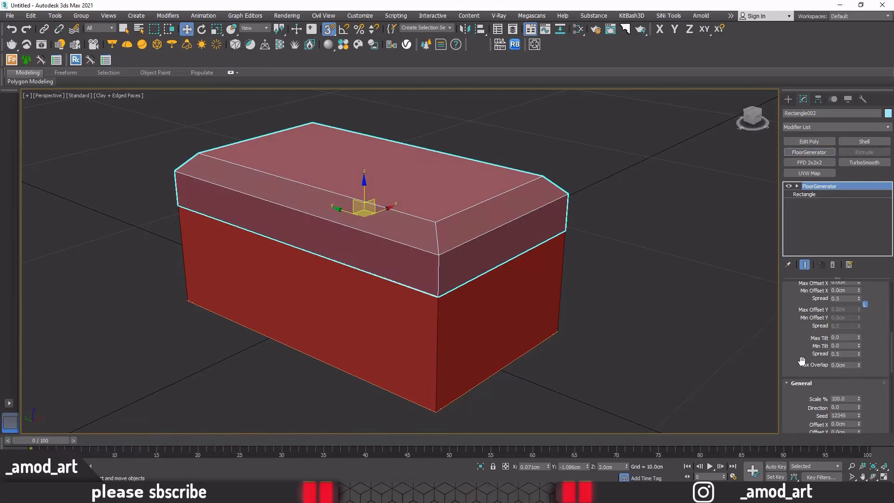
scroll(801, 360, "down", 2)
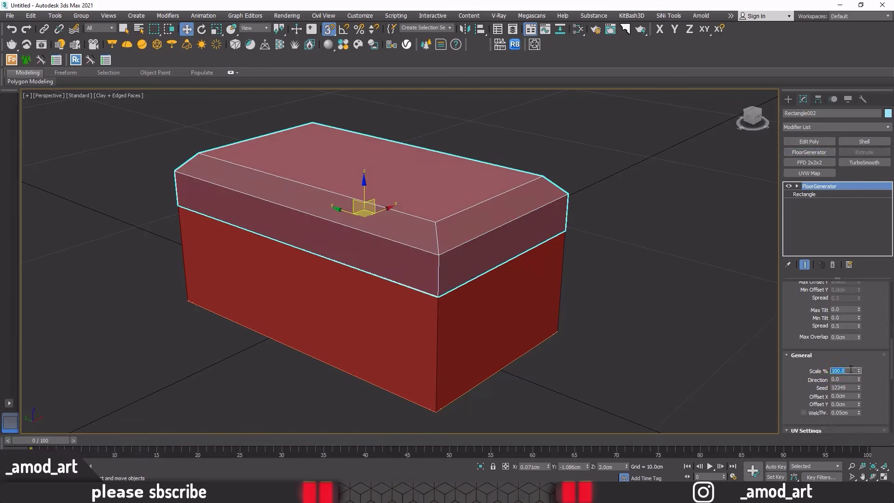
type("1")
key("Return")
Step: Adjust the boards' Max Length and narrow Max Width to 28.7cm
scroll(803, 335, "up", 3)
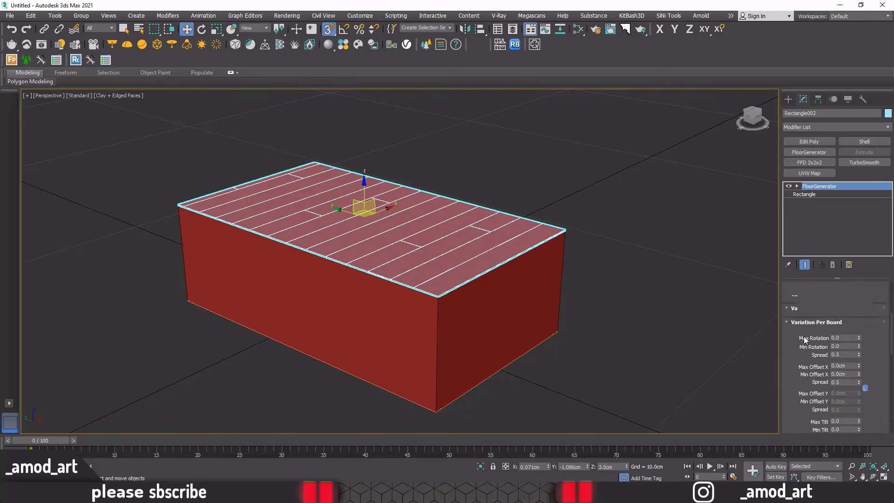
scroll(804, 335, "up", 3)
scroll(804, 336, "up", 3)
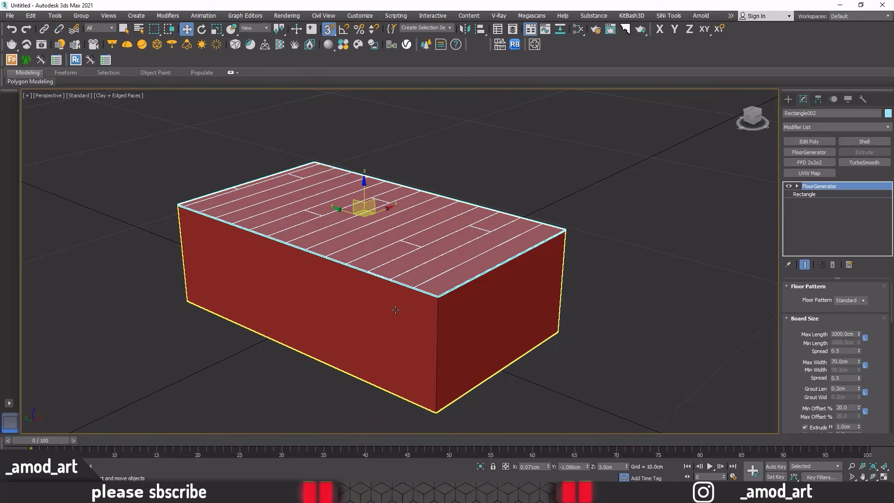
scroll(421, 270, "up", 3)
scroll(422, 271, "up", 2)
scroll(423, 271, "down", 4)
middle_click_drag(425, 273, 363, 196, "alt")
key("F8")
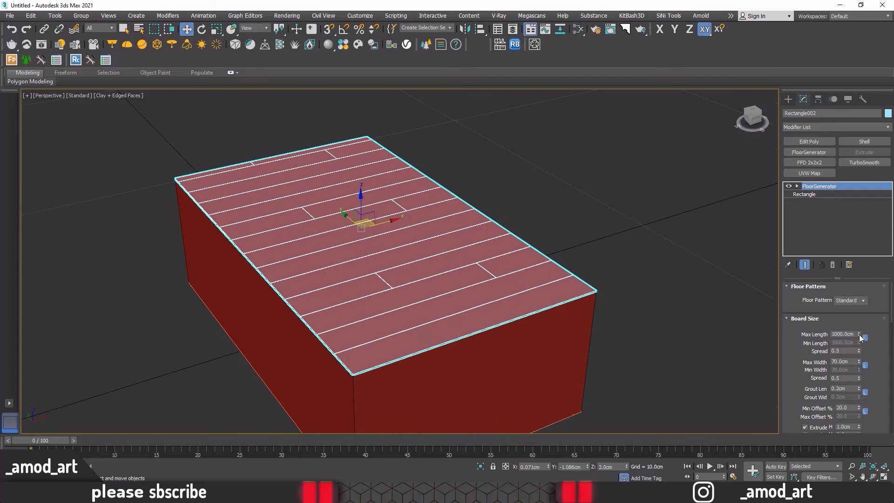
left_click_drag(859, 334, 858, 352)
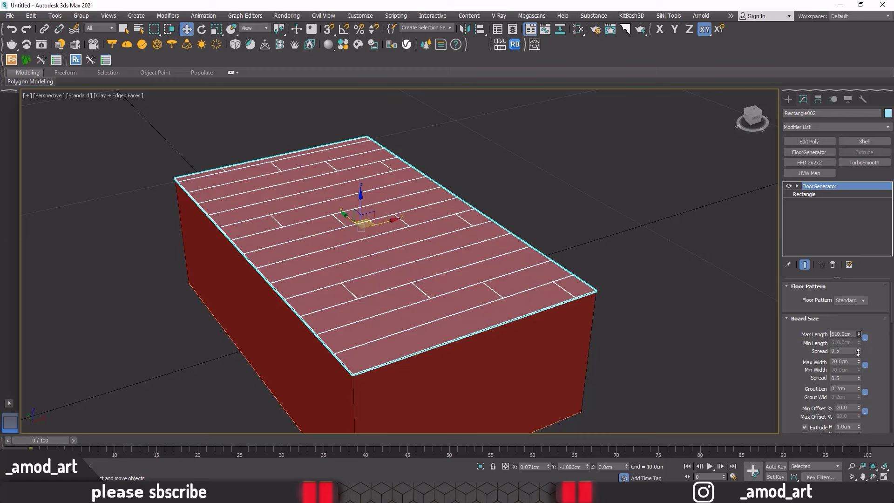
left_click_drag(858, 362, 864, 388)
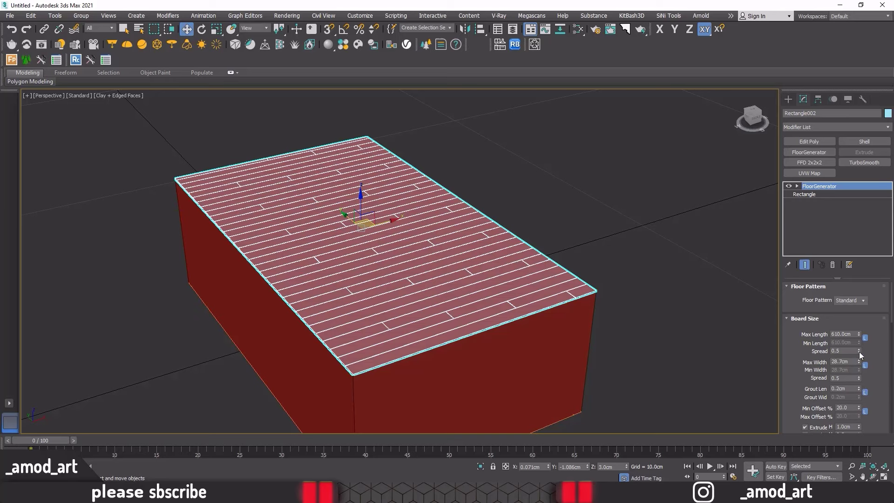
left_click_drag(858, 333, 859, 365)
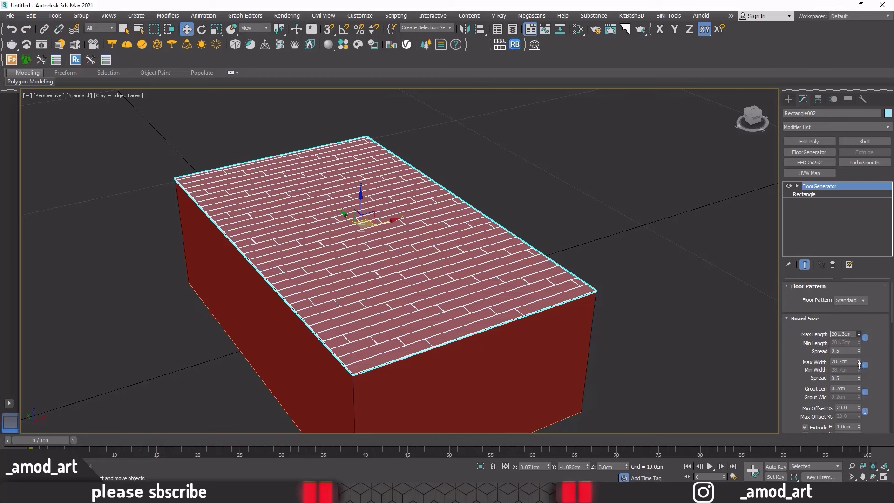
Step: Drop Grout Len to 0.0cm, with Max Length 195.2cm and Min Offset 30.6%
left_click_drag(859, 364, 851, 368)
scroll(815, 396, "down", 1)
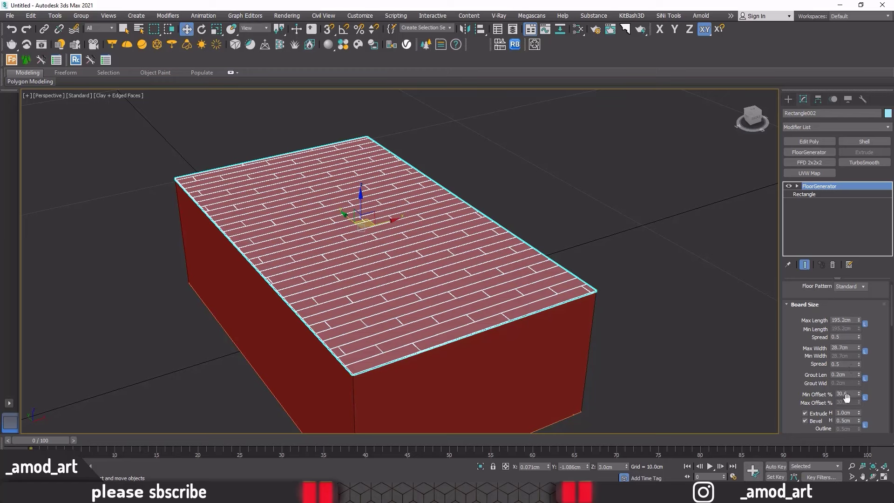
left_click_drag(859, 376, 860, 379)
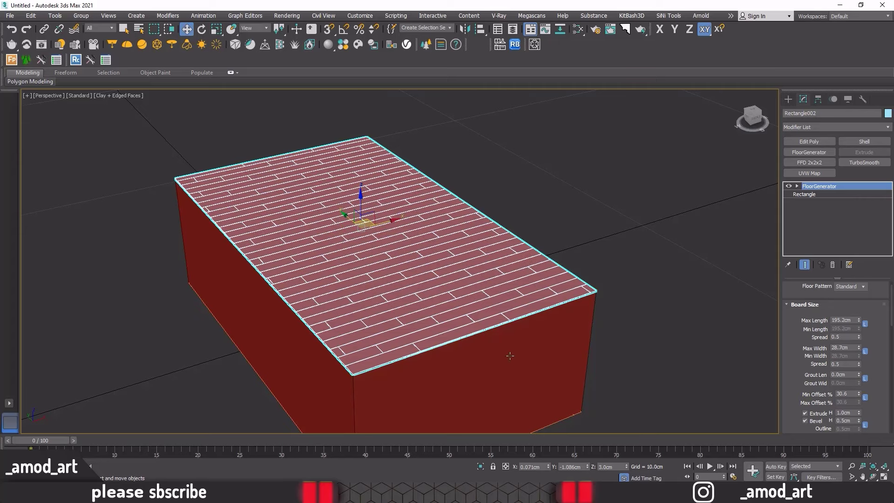
scroll(509, 355, "up", 2)
Step: Set the floorboard Extrude H to 1.53cm and Bevel H to 0.32cm
scroll(419, 344, "up", 3)
scroll(398, 337, "up", 2)
scroll(398, 336, "up", 2)
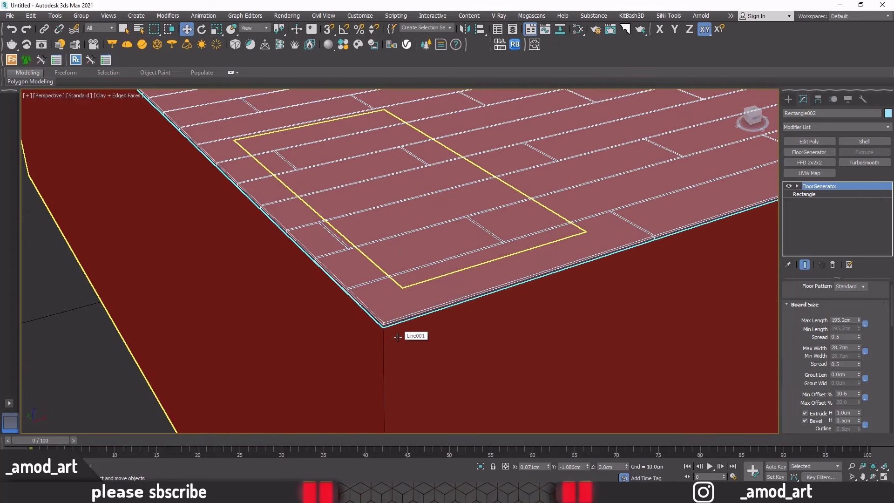
scroll(397, 337, "up", 1)
mouse_move(397, 337)
middle_mouse_down()
mouse_move(442, 297)
mouse_move(253, 358)
mouse_move(416, 285)
middle_mouse_up()
scroll(464, 235, "up", 2)
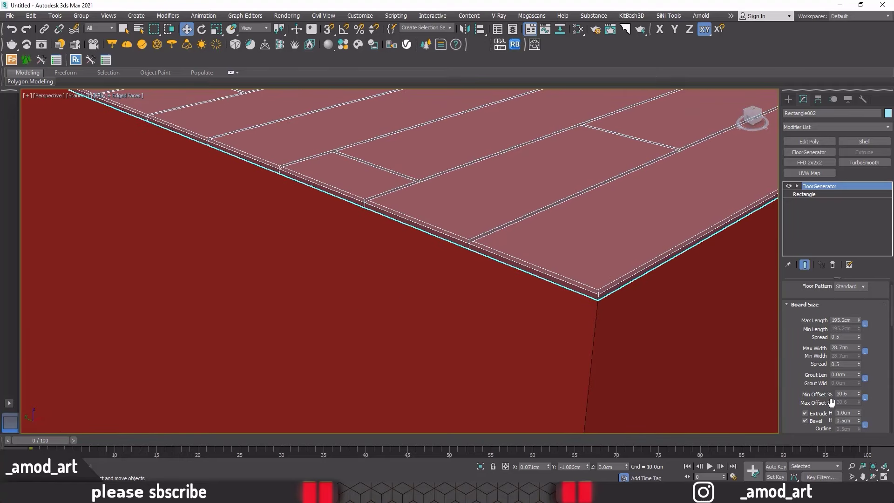
scroll(831, 402, "down", 1)
scroll(854, 384, "down", 1)
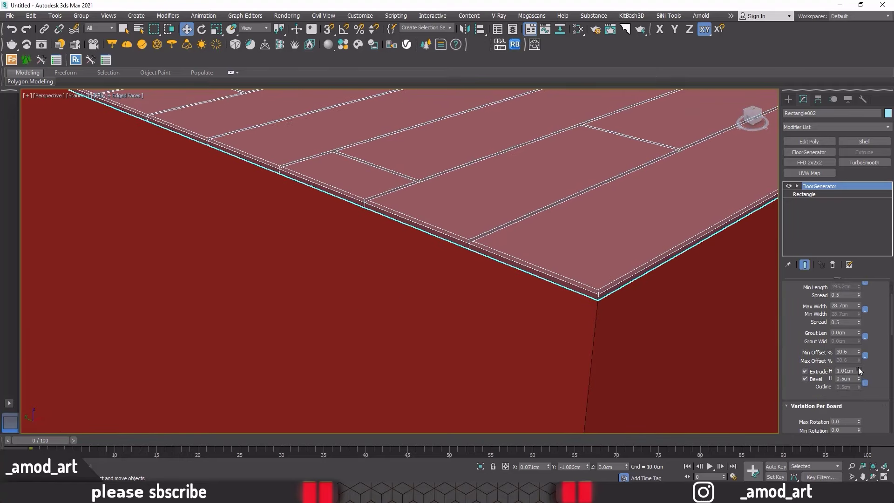
left_click_drag(858, 369, 854, 346)
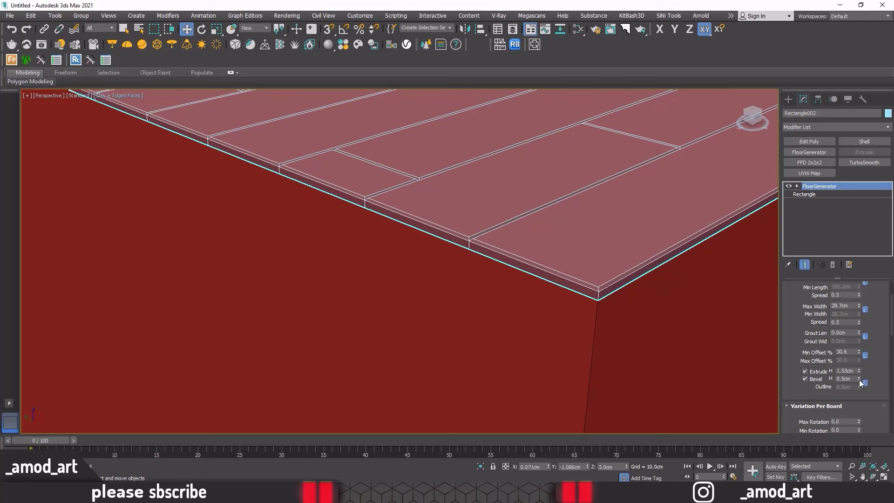
mouse_move(858, 378)
left_mouse_down()
mouse_move(859, 389)
mouse_move(852, 385)
left_mouse_up()
scroll(466, 226, "down", 3)
scroll(465, 221, "down", 2)
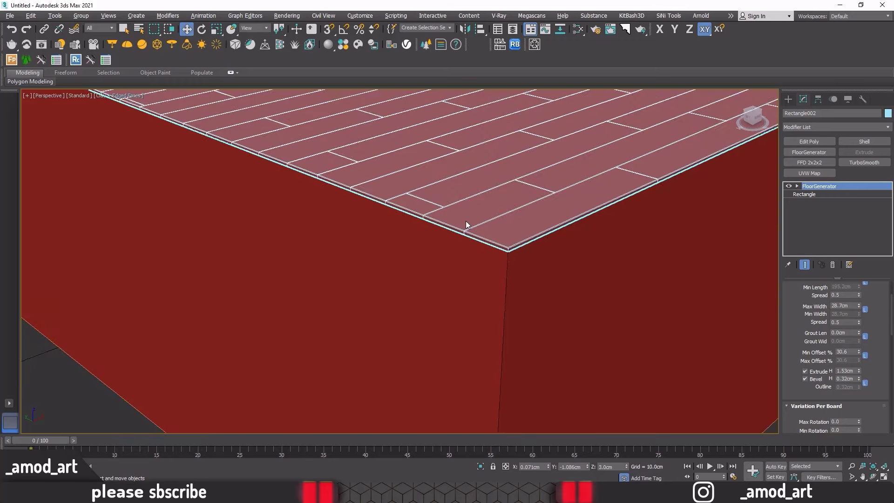
key("alt+w")
key("alt+w")
middle_click_drag(529, 207, 515, 267)
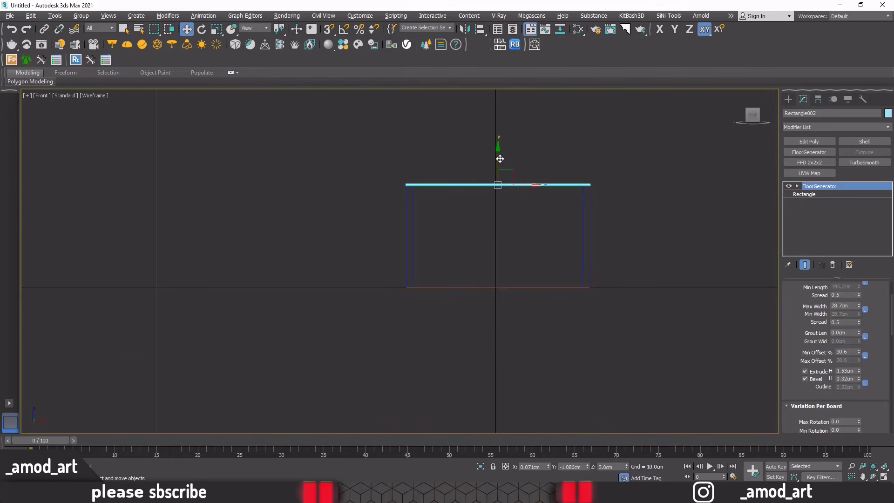
Step: Move the plank floor down and snap it onto ground level at Z=0
left_click_drag(499, 158, 507, 259)
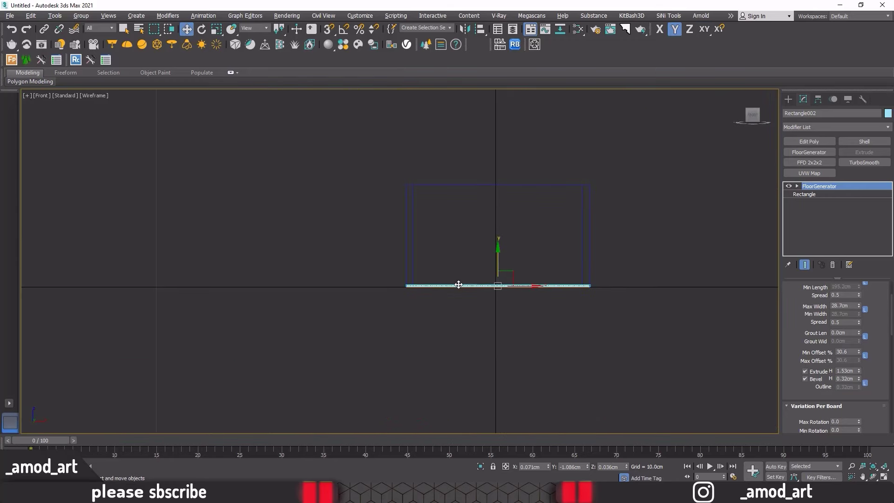
scroll(405, 286, "up", 2)
scroll(373, 291, "up", 2)
scroll(368, 297, "up", 2)
scroll(373, 296, "up", 2)
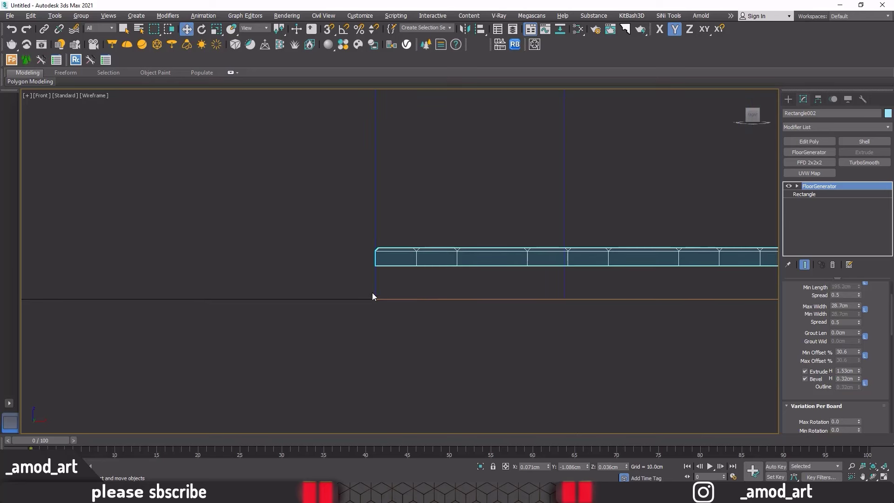
left_click_drag(396, 282, 396, 285)
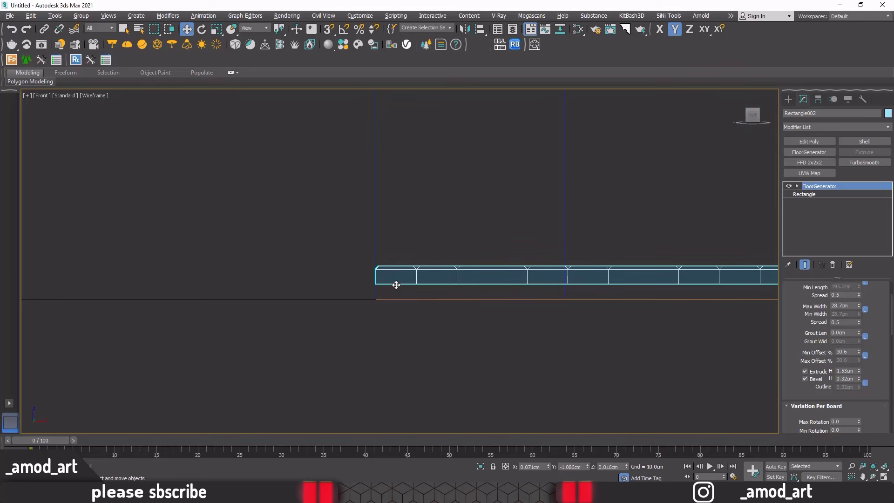
key("s")
left_click_drag(377, 290, 376, 297)
key("alt+w")
key("alt+w")
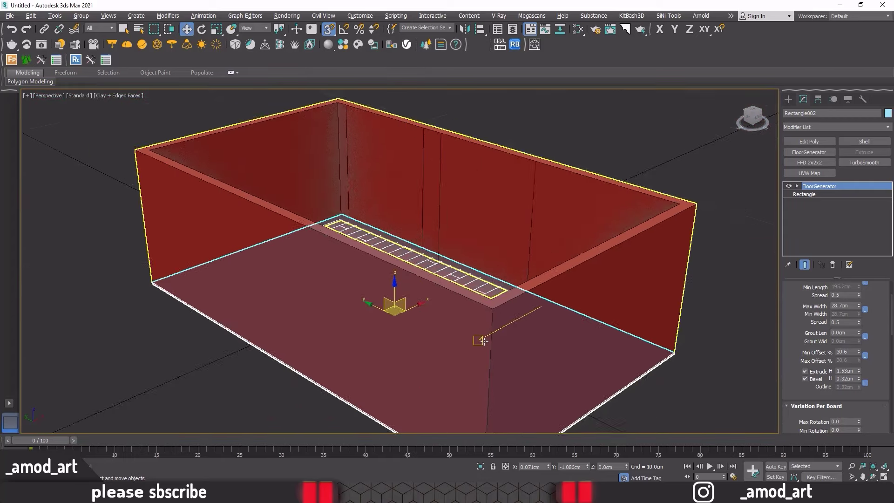
Step: Reduce floorboard Max Length to 134.688cm and Max Width to 25.256cm
left_click(605, 169)
middle_click_drag(587, 186, 552, 202, "alt")
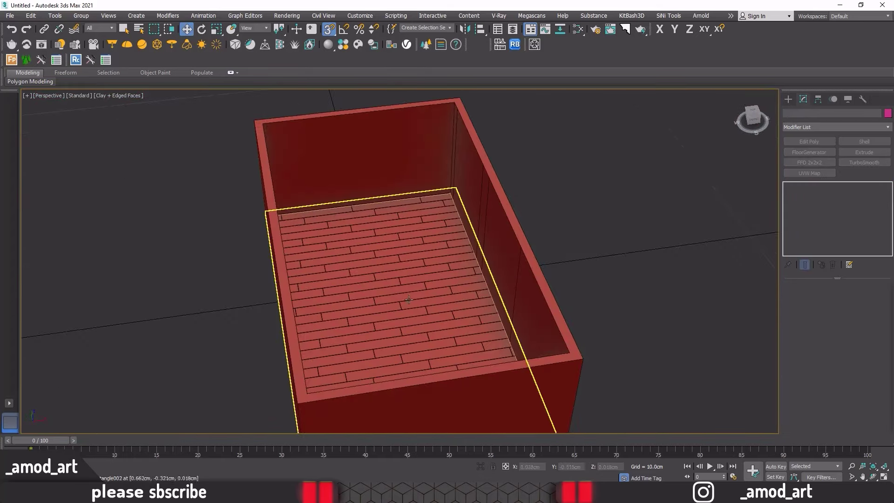
scroll(409, 299, "up", 5)
mouse_move(419, 299)
middle_mouse_down("alt")
mouse_move(397, 300)
mouse_move(399, 256)
middle_mouse_up("alt")
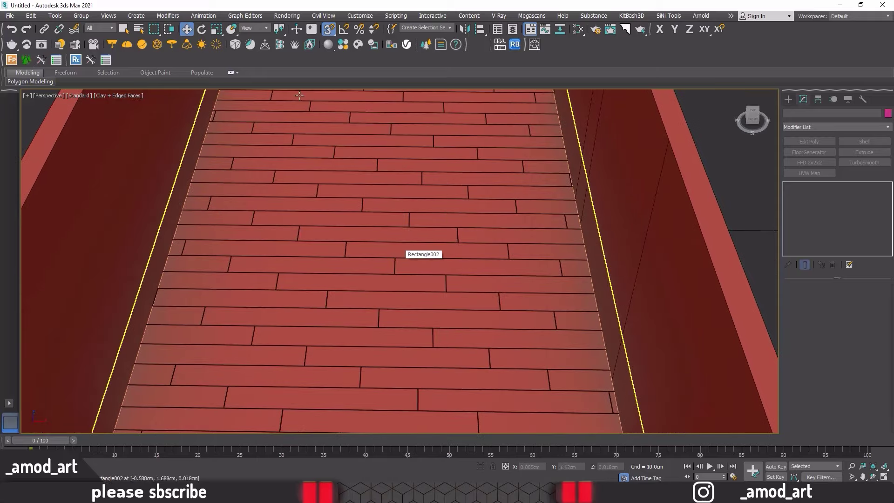
left_click(328, 29)
key("F6")
left_click(354, 171)
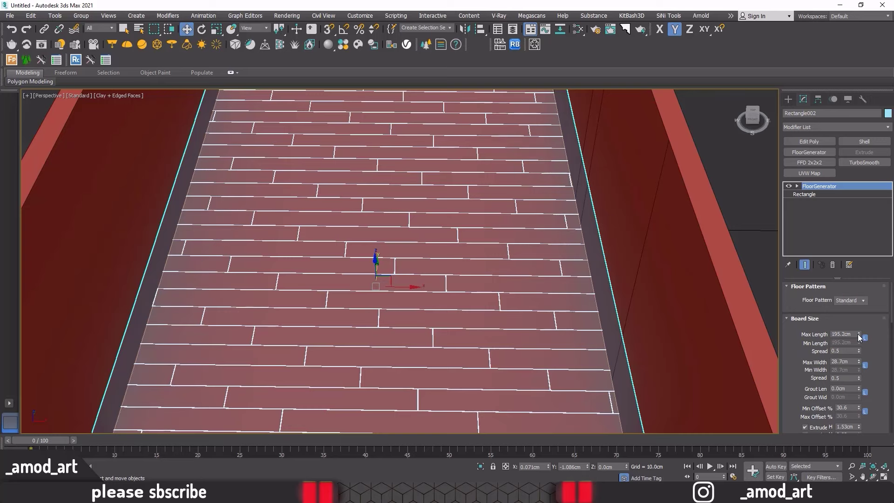
left_click_drag(859, 337, 857, 350)
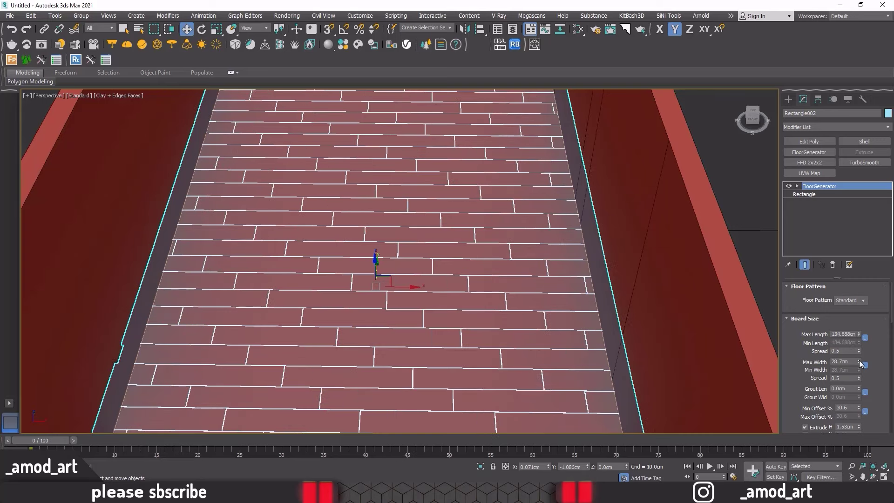
left_click_drag(860, 363, 857, 365)
Step: Select the Line001 walls and add an Edit Poly modifier
scroll(462, 249, "down", 5)
mouse_move(463, 249)
middle_mouse_down("alt")
mouse_move(629, 231)
mouse_move(542, 239)
middle_mouse_up("alt")
left_click(629, 231)
scroll(583, 219, "up", 2)
scroll(515, 243, "up", 2)
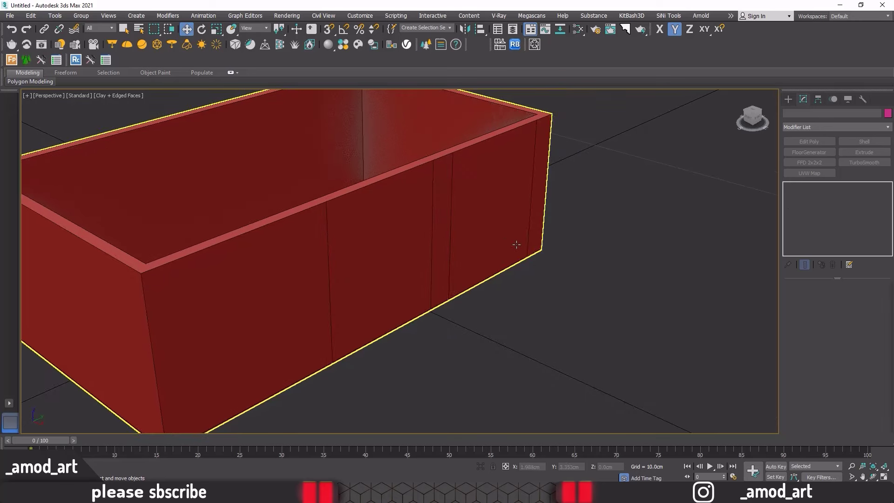
left_click(428, 181)
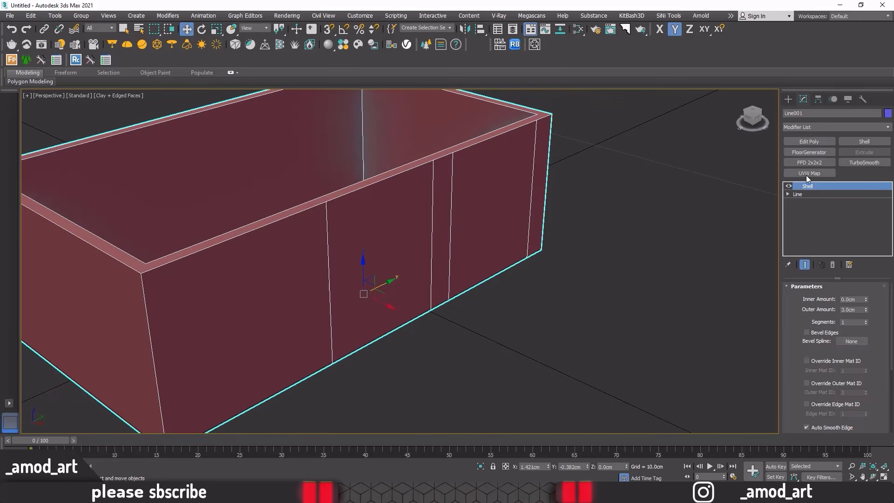
left_click(801, 142)
Step: In Polygon mode, select the left and right wall panels, both outer and inner faces
left_click(845, 361)
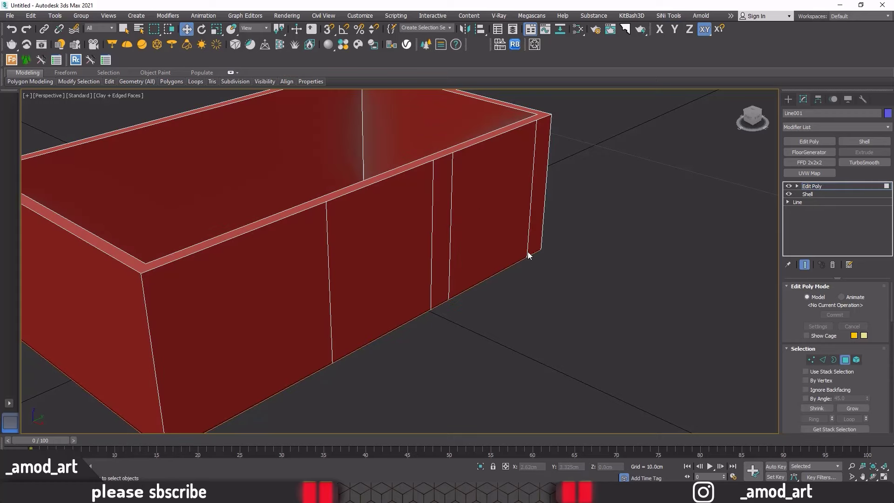
left_click(524, 228)
left_click(418, 231, "ctrl")
middle_click_drag(418, 231, 489, 221, "alt")
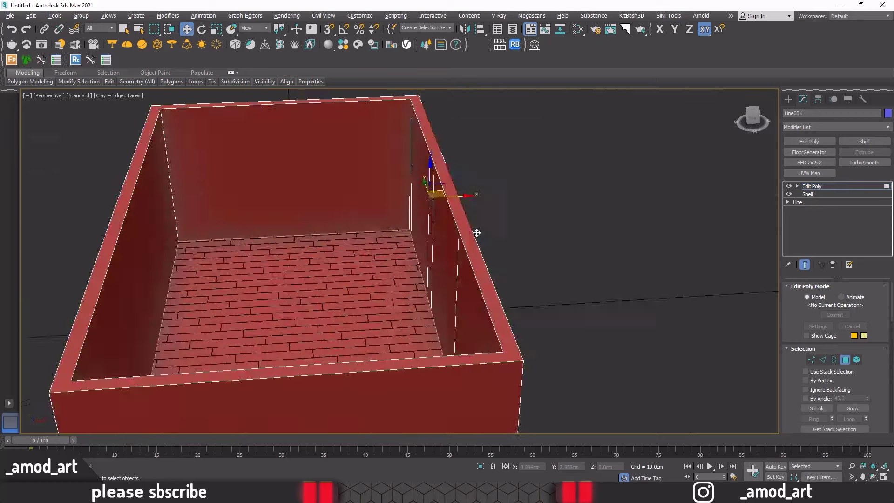
left_click(489, 220)
left_click(389, 186, "ctrl")
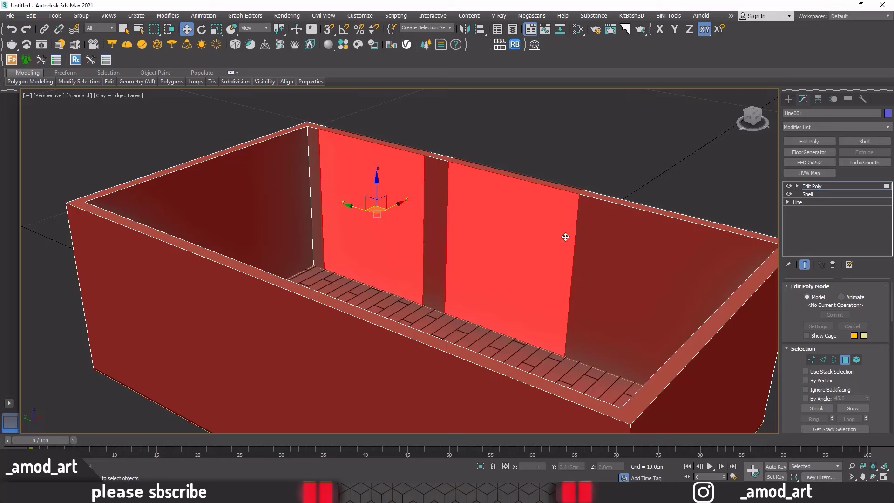
mouse_move(565, 235)
middle_mouse_down("alt")
mouse_move(463, 232)
mouse_move(661, 289)
middle_mouse_up("alt")
scroll(789, 356, "down", 3)
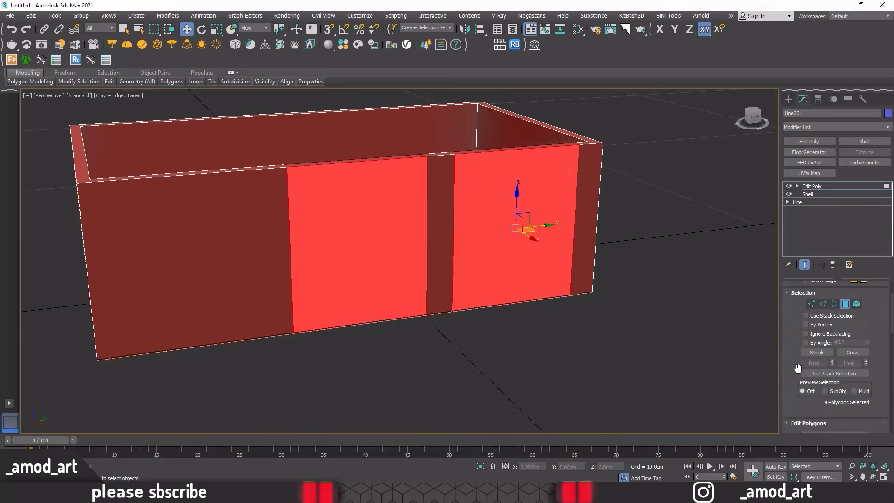
scroll(792, 361, "down", 3)
scroll(798, 369, "down", 3)
scroll(806, 375, "down", 3)
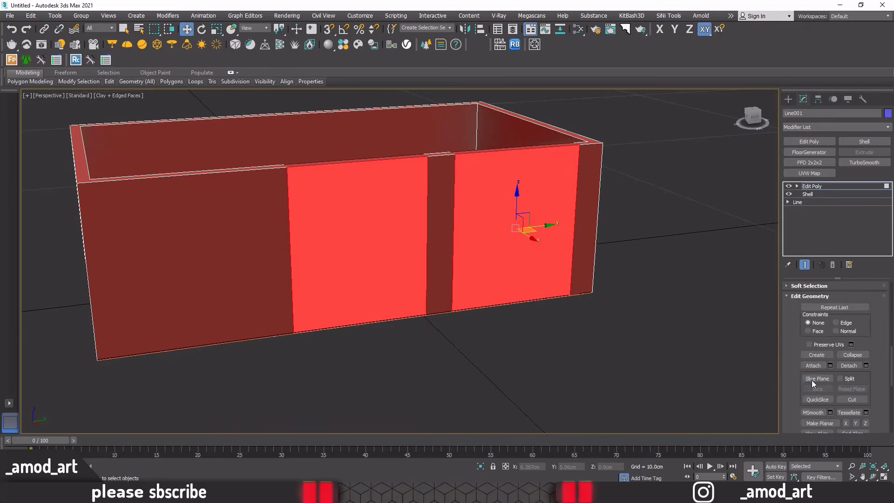
Step: Position the Slice Plane just below the wall top and slice the selected panels
left_click(815, 378)
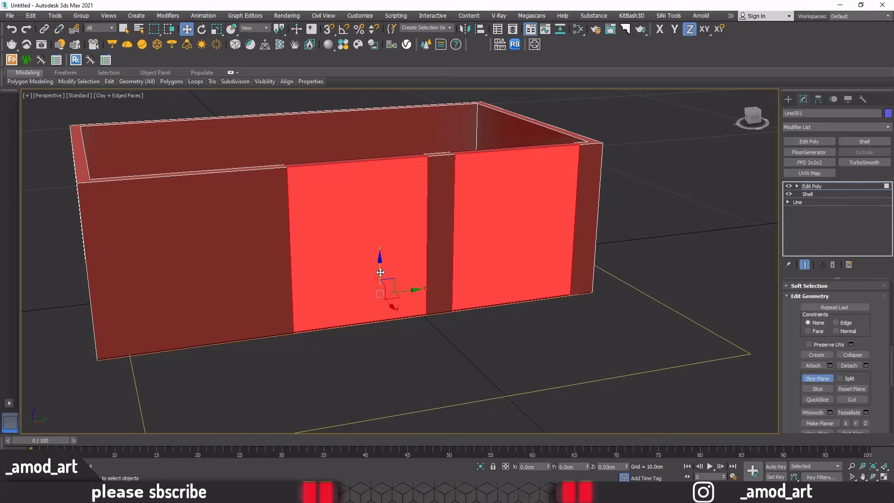
left_click_drag(381, 278, 394, 276)
middle_click_drag(394, 276, 384, 286, "alt")
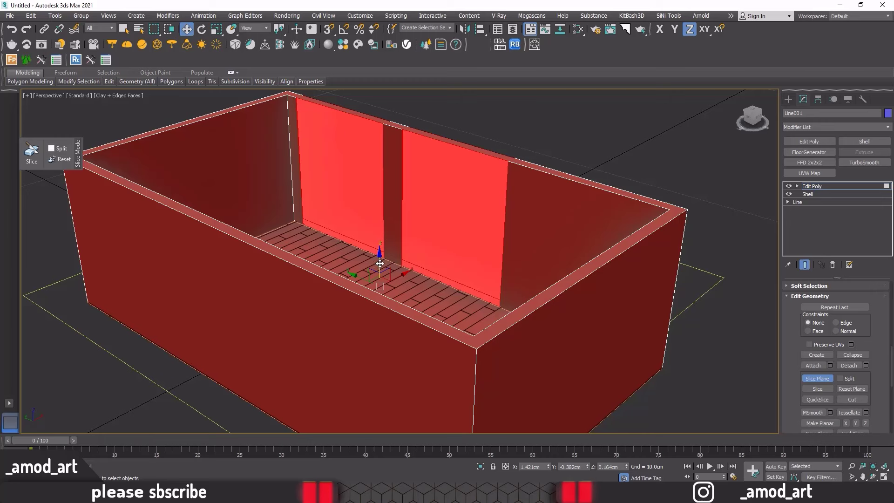
left_click_drag(380, 263, 382, 267)
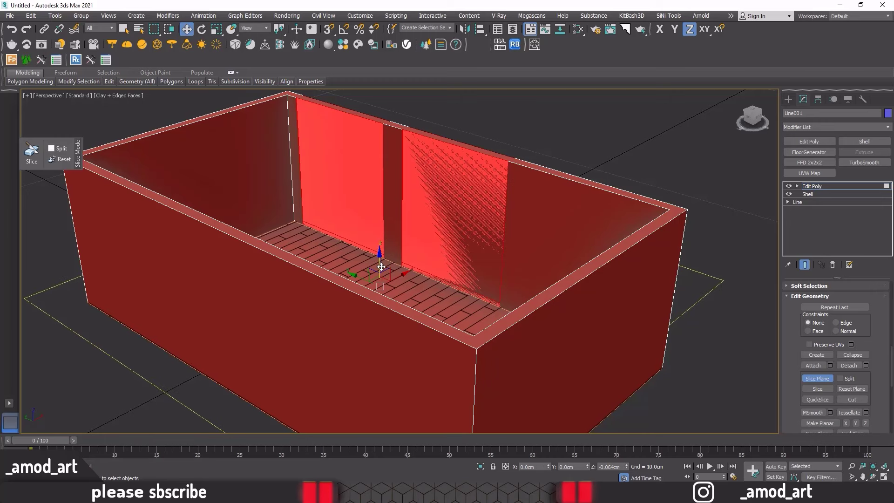
mouse_move(381, 267)
left_mouse_down()
mouse_move(381, 275)
mouse_move(385, 137)
mouse_move(456, 158)
left_mouse_up()
left_click(817, 389)
middle_click_drag(456, 158, 365, 148, "alt")
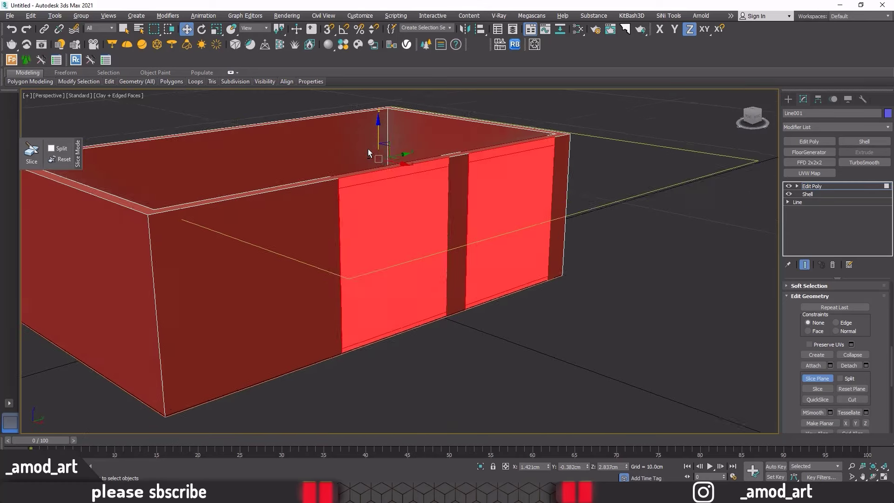
left_click_drag(379, 134, 379, 133)
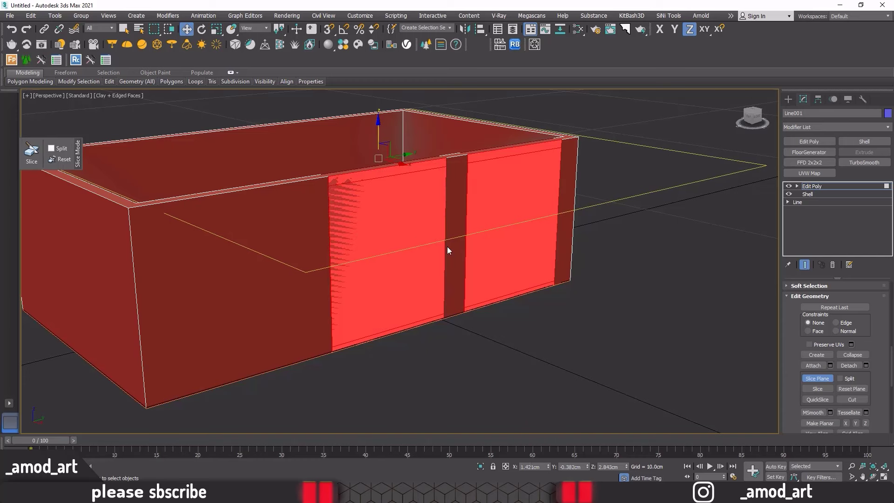
left_click(811, 388)
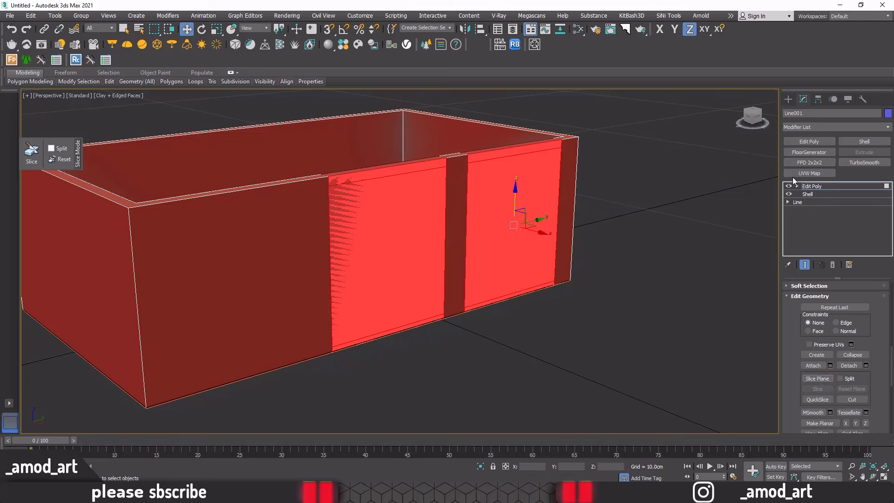
left_click(505, 236)
Step: Select the left and right sliced panels, delete them, and exit polygon mode
left_click(395, 233, "ctrl")
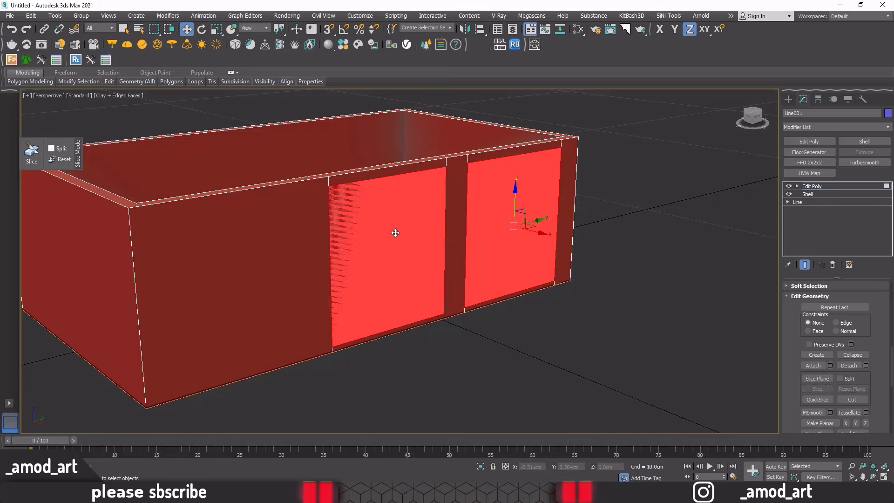
middle_click_drag(407, 235, 521, 246, "alt")
left_click(522, 243)
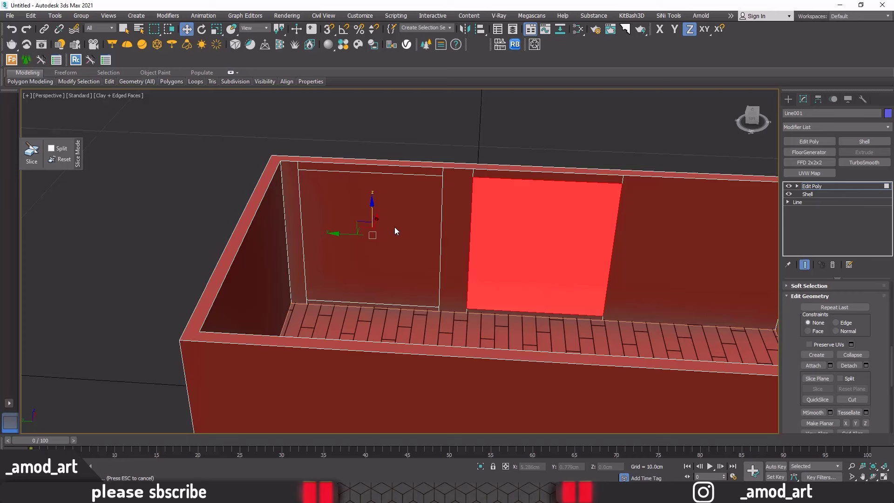
left_click(394, 221, "ctrl")
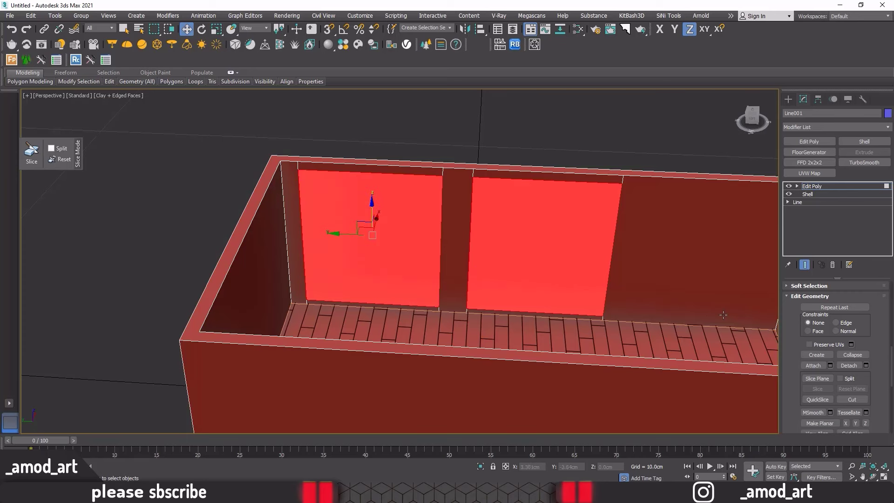
scroll(801, 367, "up", 3)
key("Delete")
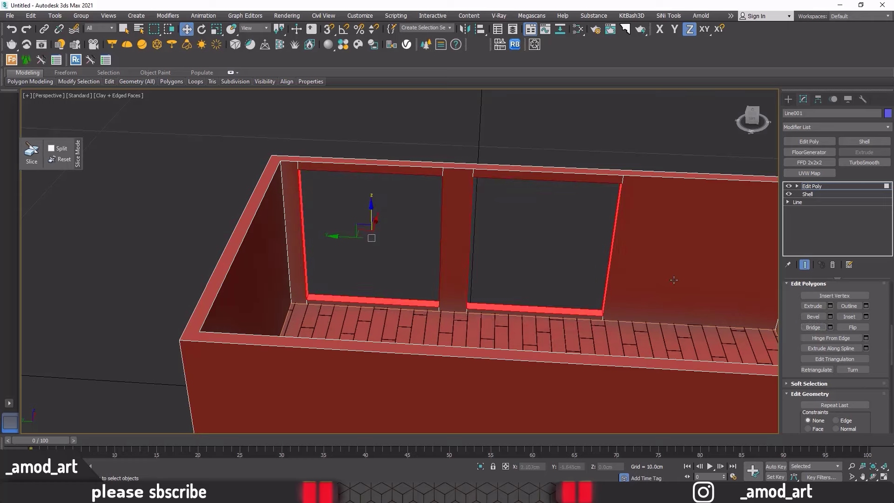
left_click(811, 187)
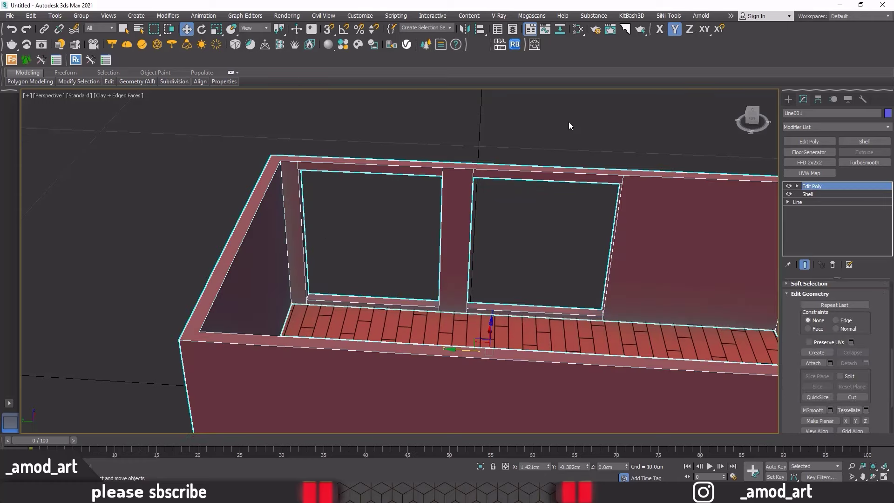
left_click(568, 122)
mouse_move(588, 155)
middle_mouse_down("alt")
mouse_move(494, 162)
mouse_move(467, 144)
mouse_move(461, 177)
middle_mouse_up("alt")
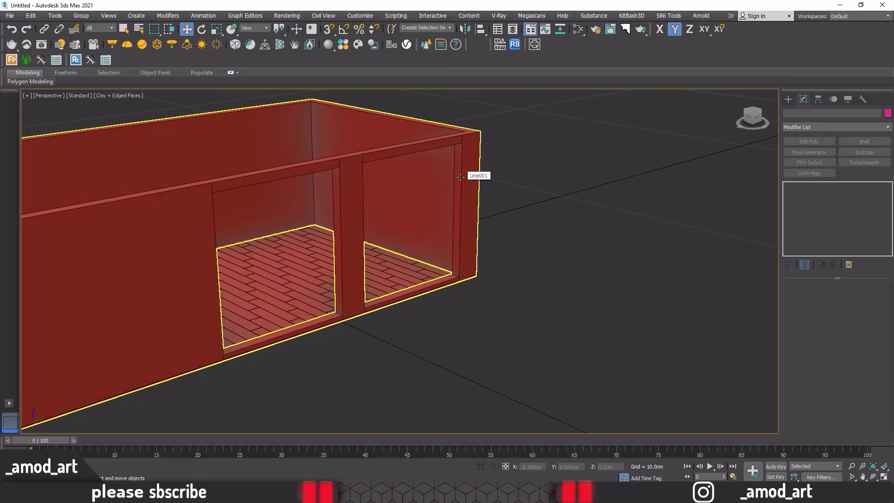
Step: Draw AutoGrid planes over the right and left wall openings
left_click(787, 99)
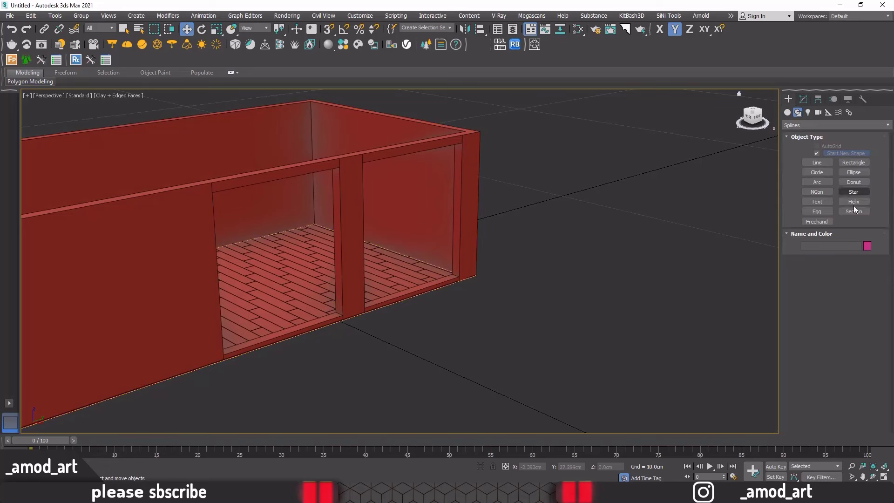
left_click(787, 112)
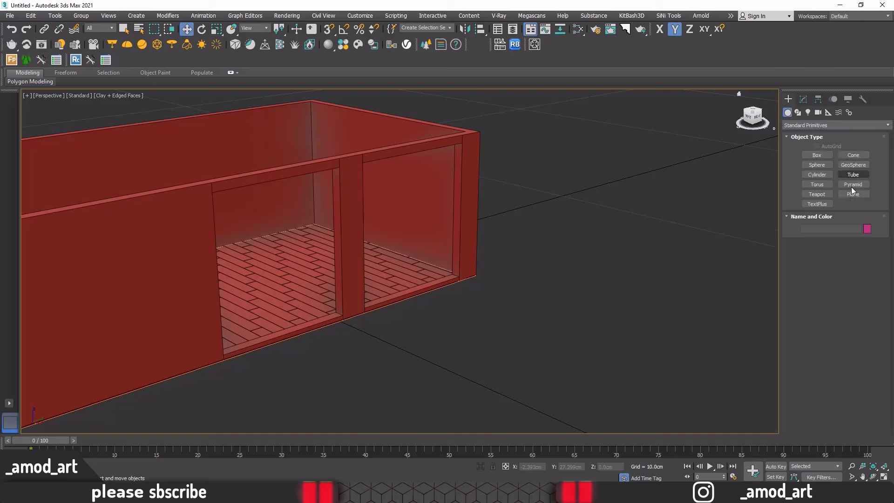
left_click(854, 194)
left_click(817, 146)
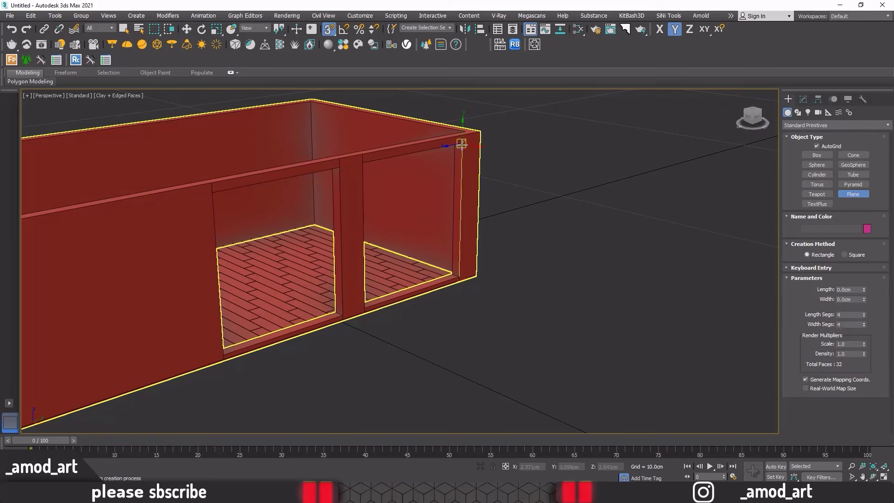
left_click_drag(462, 144, 364, 308)
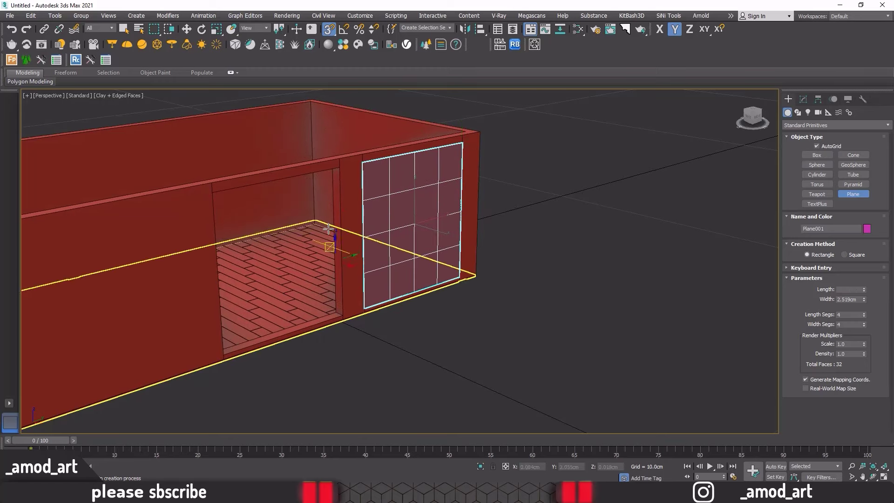
mouse_move(340, 169)
left_mouse_down()
mouse_move(258, 313)
mouse_move(222, 354)
left_mouse_up()
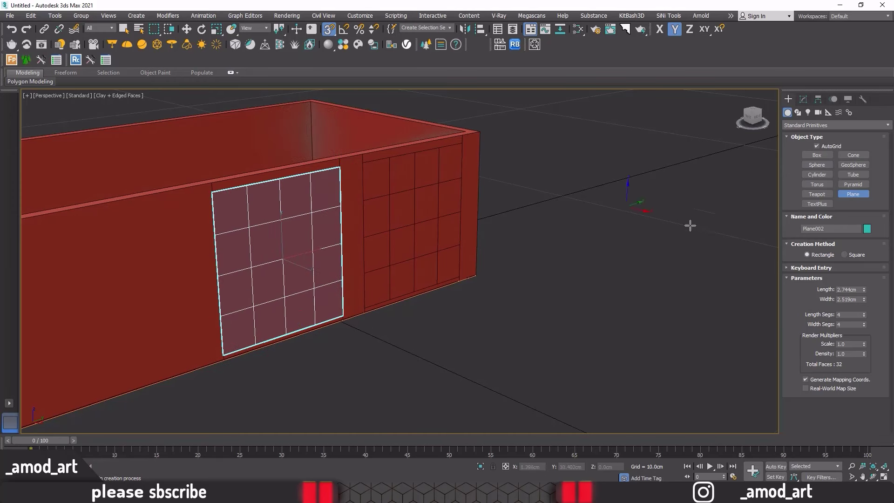
Step: Reduce the planes' length and width segments to 1, including the right opening's plane
right_click(863, 315)
scroll(322, 116, "up", 2)
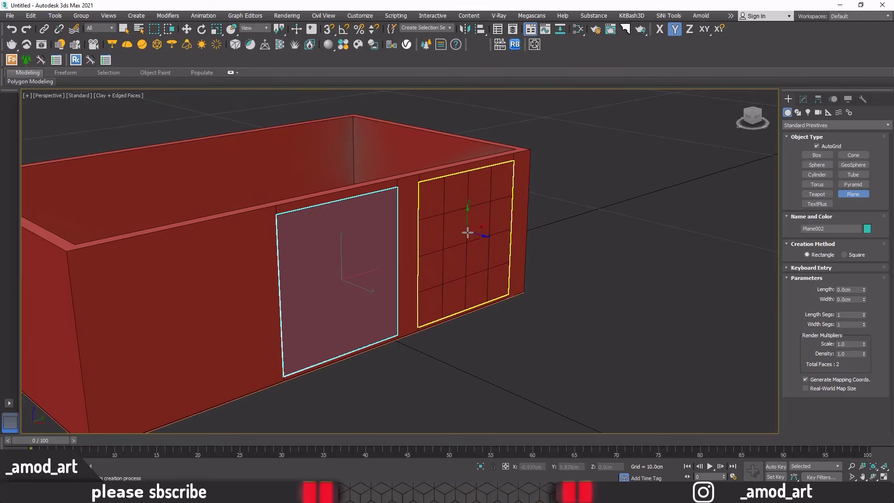
key("w")
left_click(474, 216)
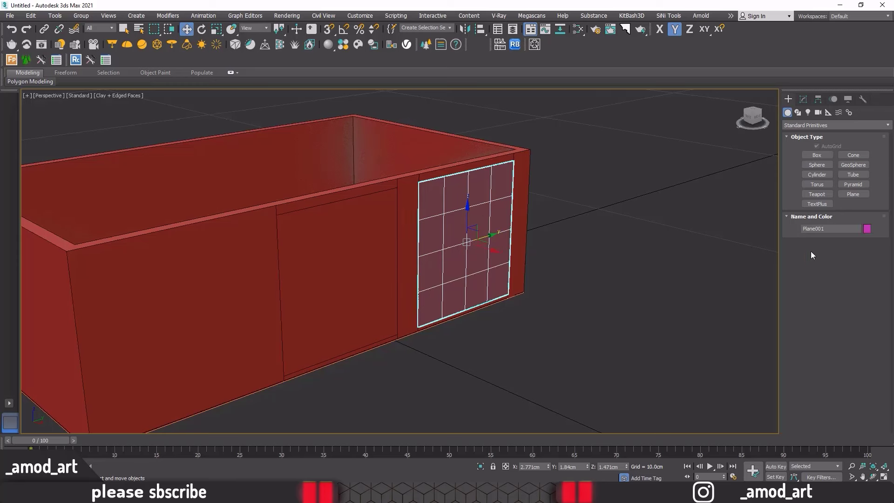
left_click(803, 99)
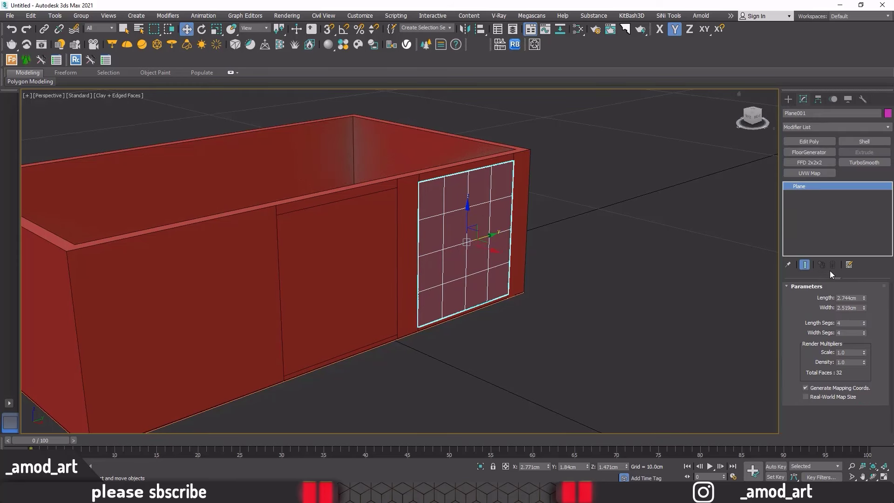
right_click(864, 334)
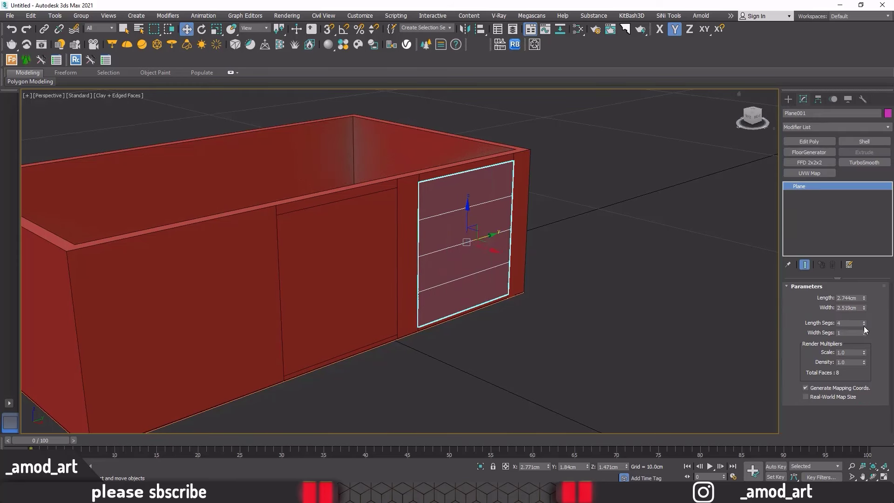
right_click(863, 324)
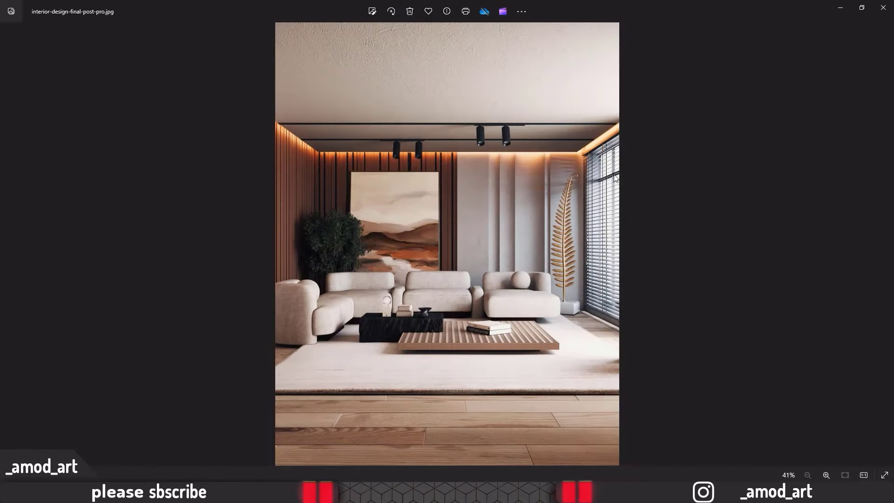
left_click(839, 9)
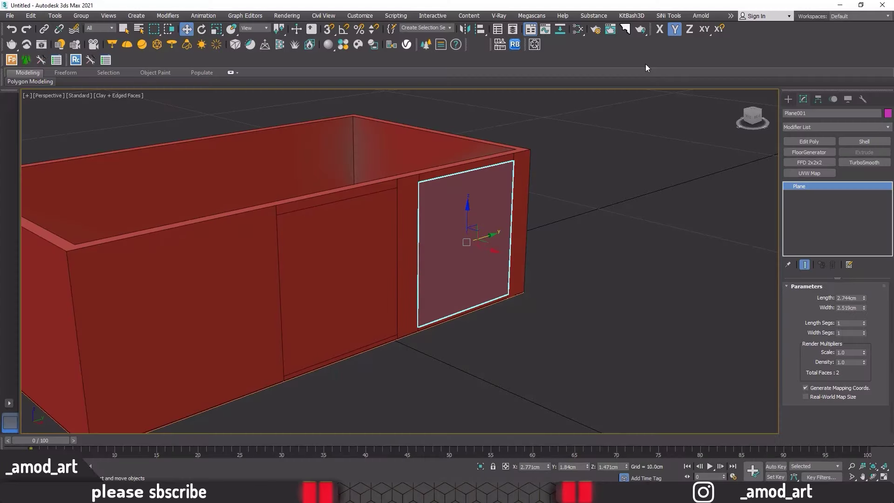
Step: Add Edit Poly and connect the two side edges with a horizontal edge slid near the top (-66)
middle_click_drag(457, 224, 405, 203)
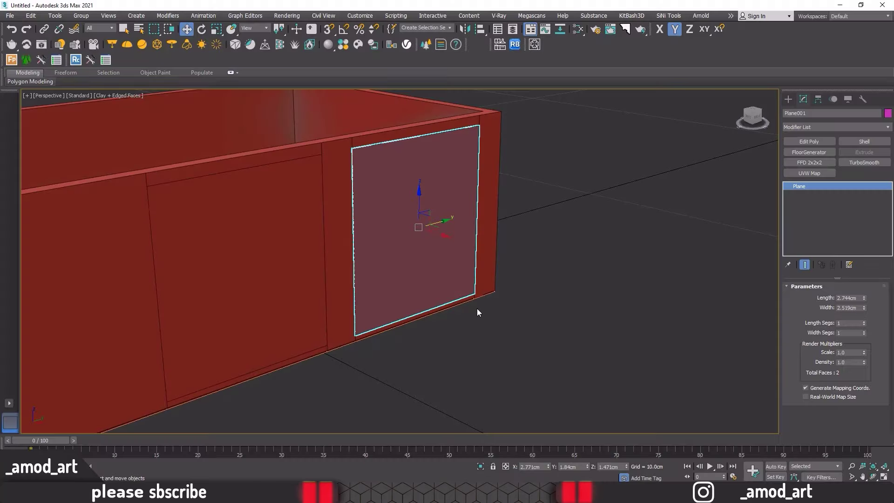
left_click(804, 140)
left_click(797, 186)
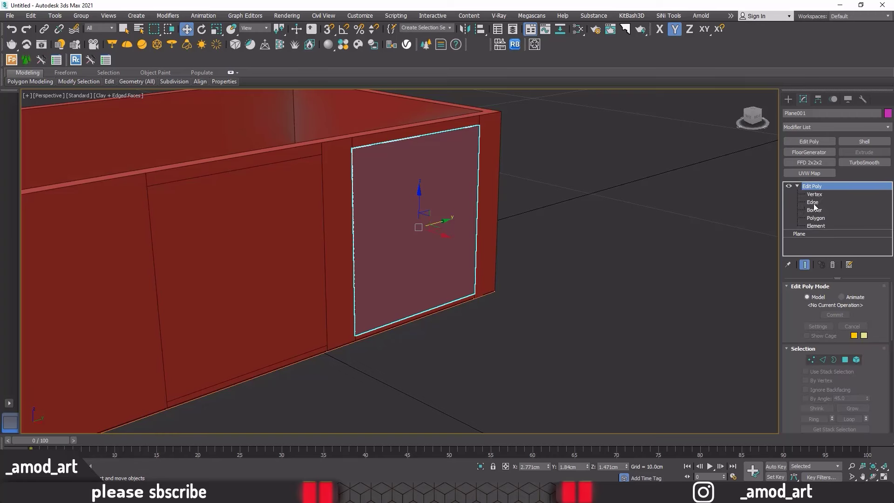
left_click(813, 202)
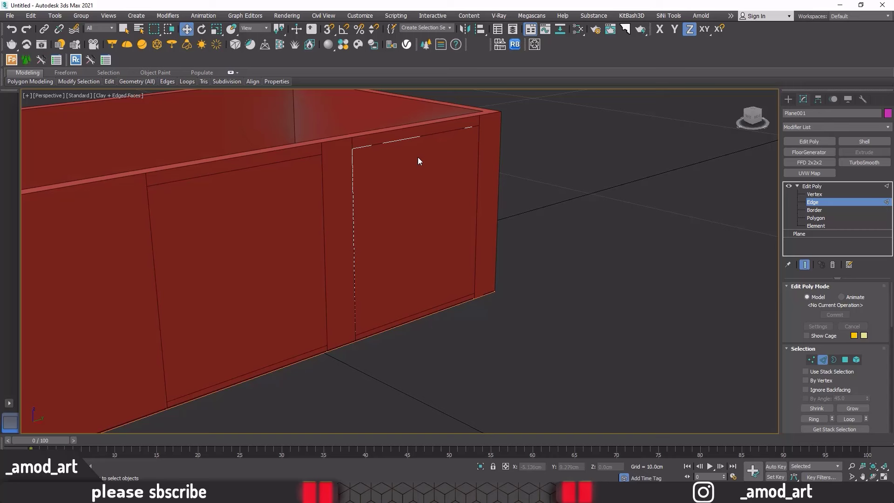
left_click(462, 174)
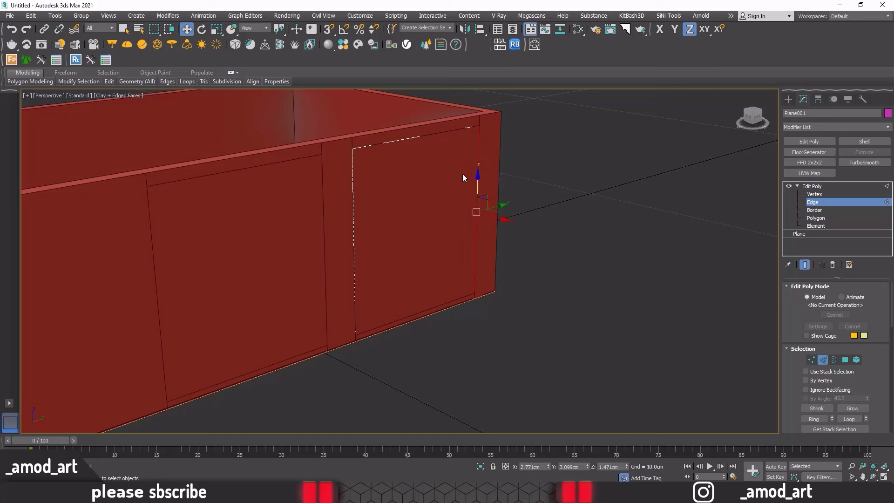
left_click(349, 192)
scroll(828, 393, "down", 2)
scroll(829, 394, "down", 2)
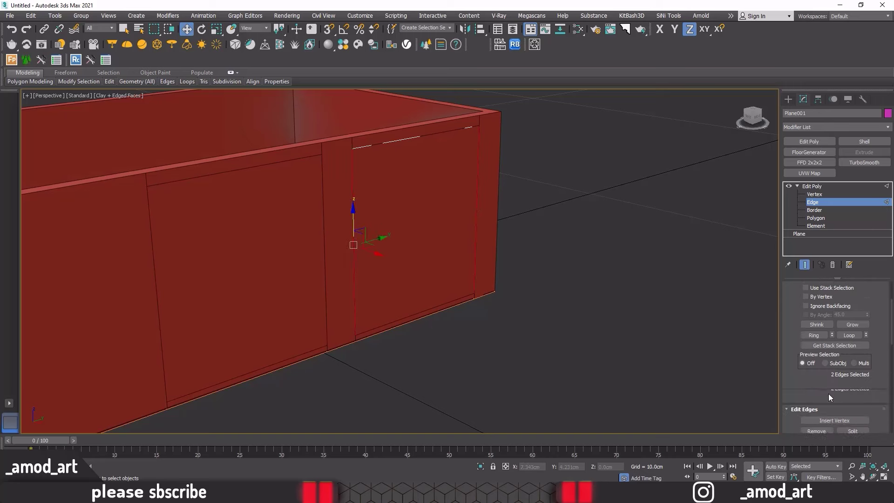
scroll(829, 394, "down", 2)
left_click(865, 408)
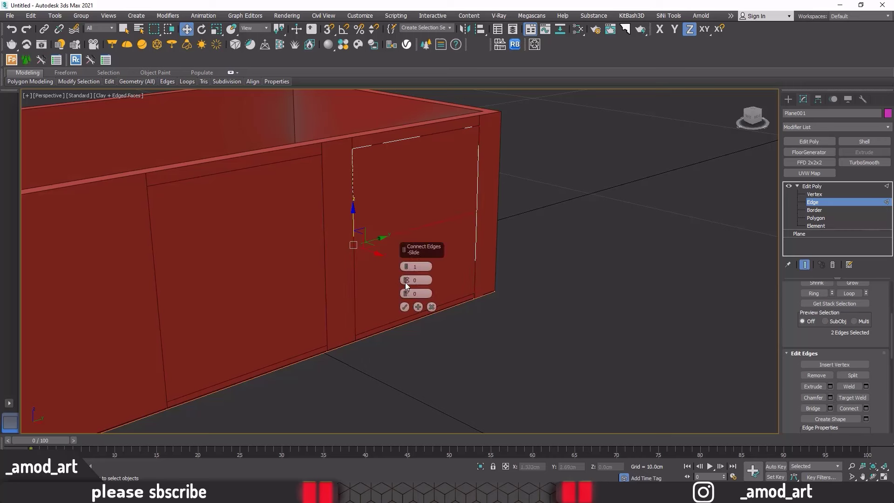
left_click_drag(407, 294, 433, 418)
left_click(404, 307)
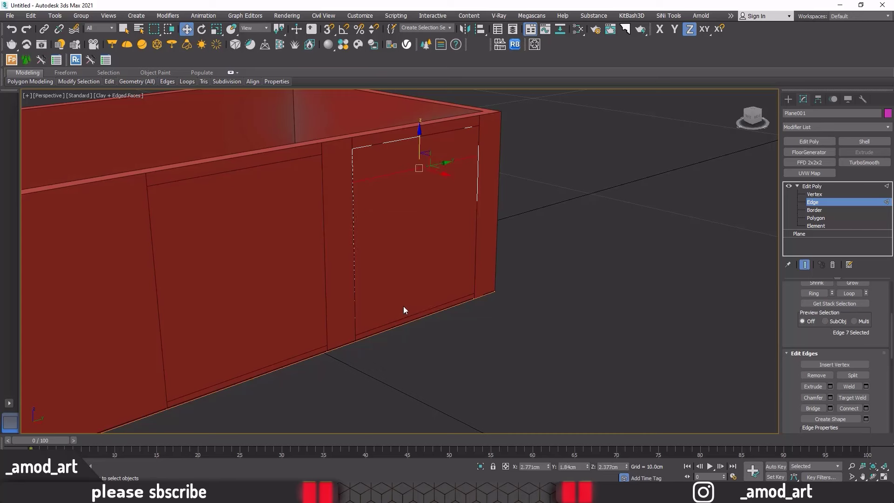
Step: Connect the horizontal edges with 2 vertical segments to make three columns
left_click(387, 158)
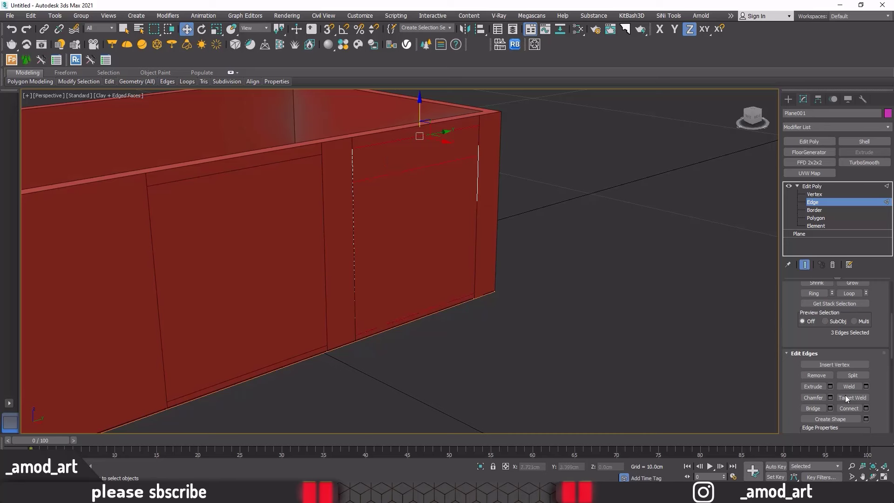
left_click(866, 408)
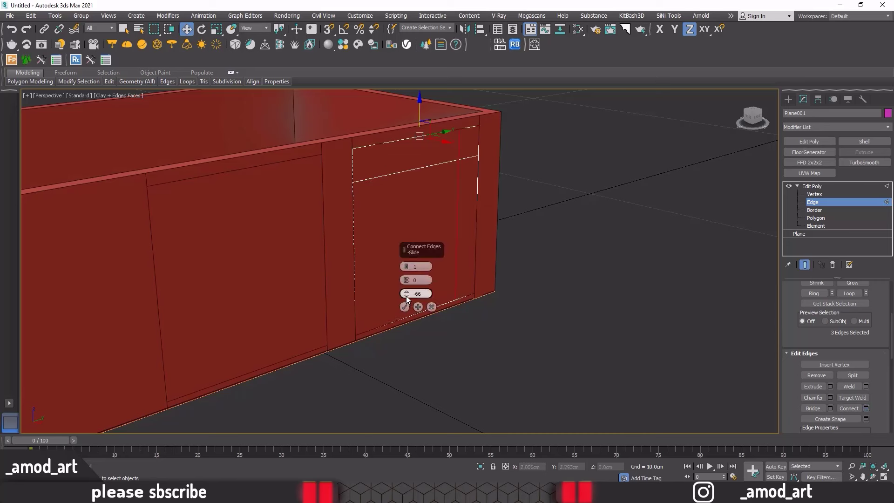
left_click(407, 267)
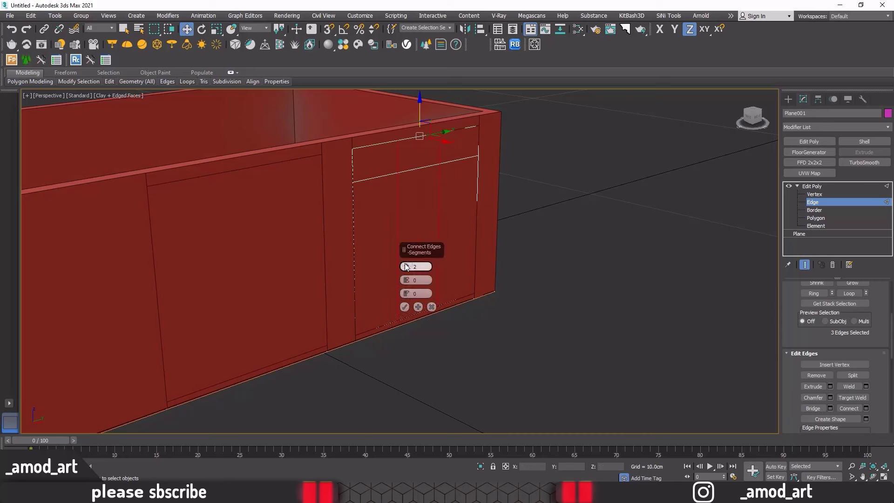
left_click(404, 306)
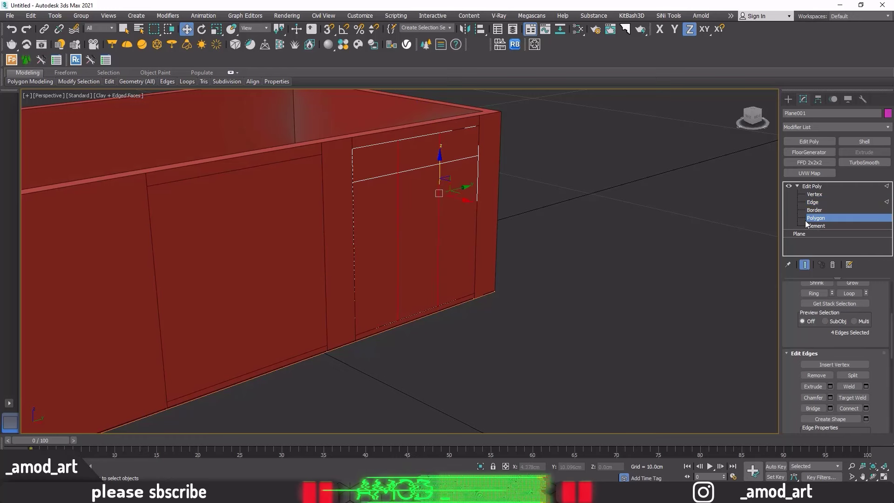
left_click(815, 218)
Step: Select the six panes and inset each by polygon 0.02cm
left_click(459, 146)
left_click(384, 159, "ctrl")
left_click(418, 242, "ctrl")
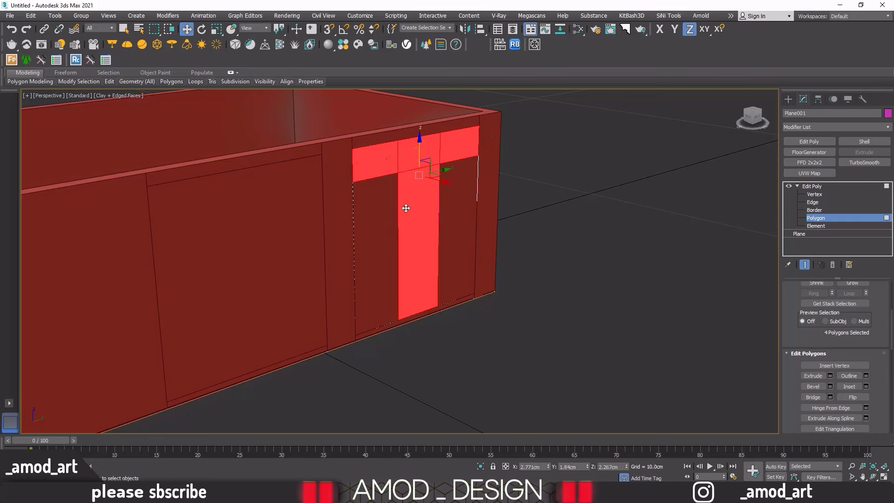
left_click(376, 256, "ctrl")
left_click(457, 232, "ctrl")
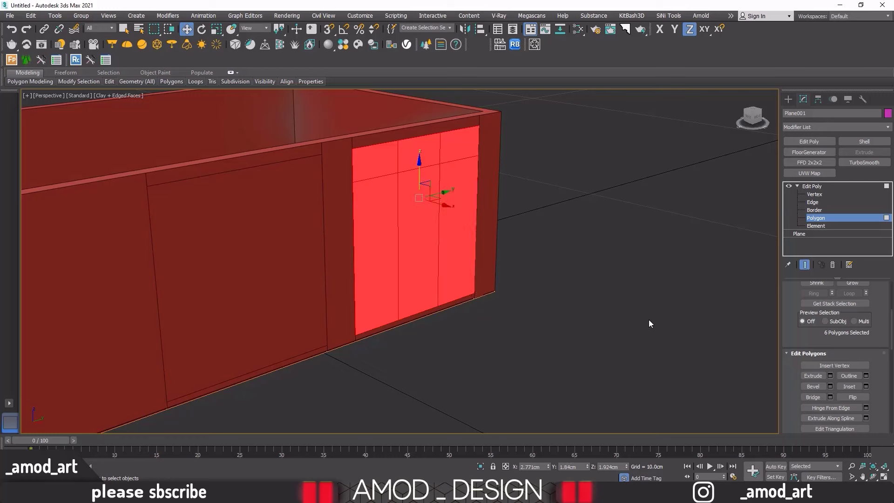
left_click(866, 386)
left_click(406, 266)
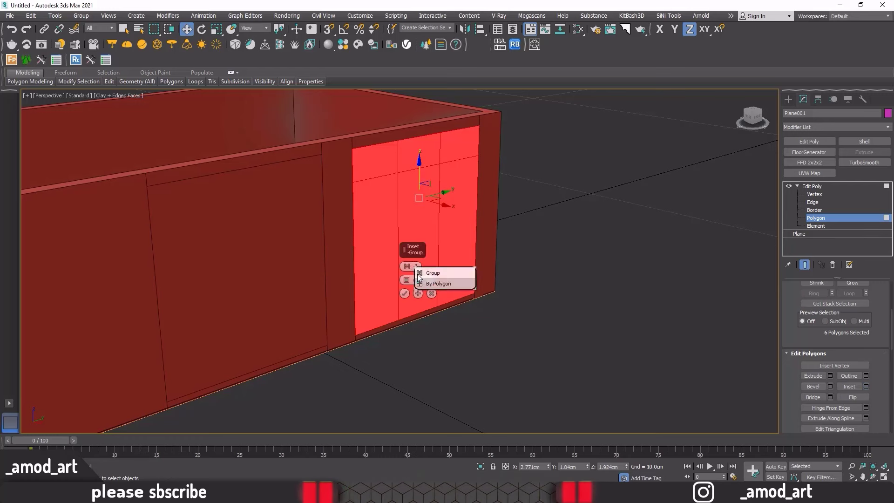
left_click(420, 279)
left_click_drag(407, 280, 407, 244)
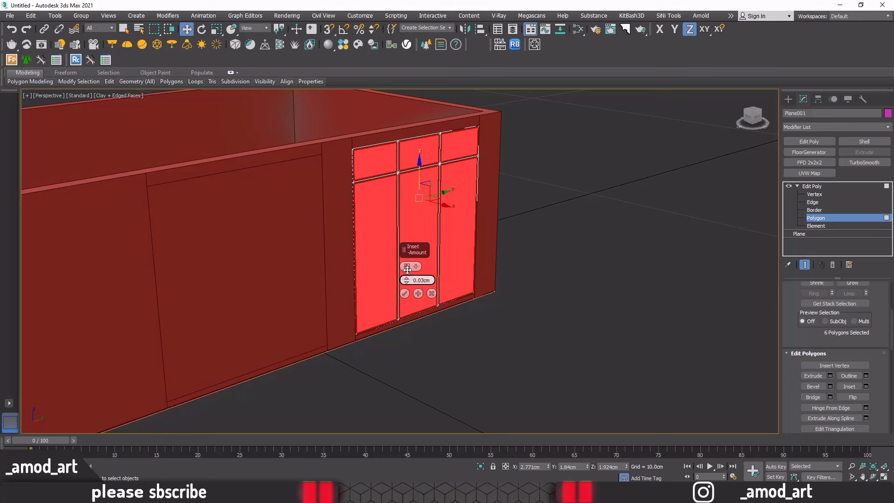
scroll(407, 243, "up", 2)
left_click(405, 279)
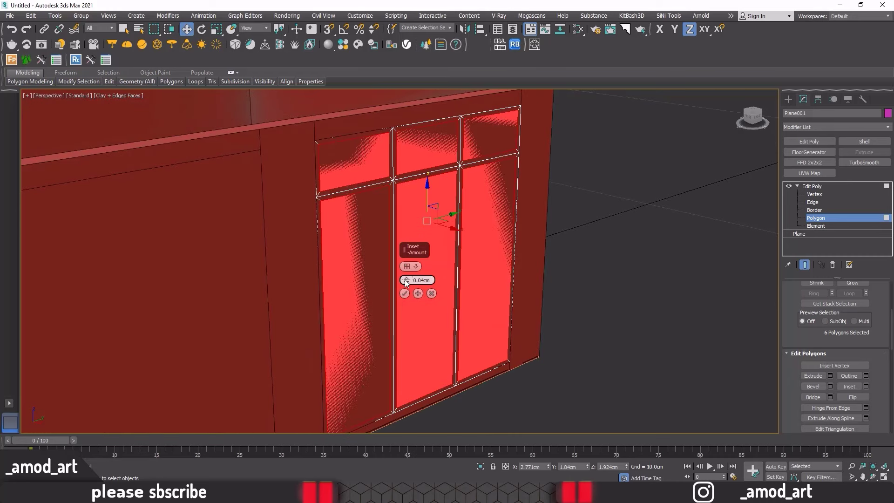
left_click_drag(406, 279, 406, 282)
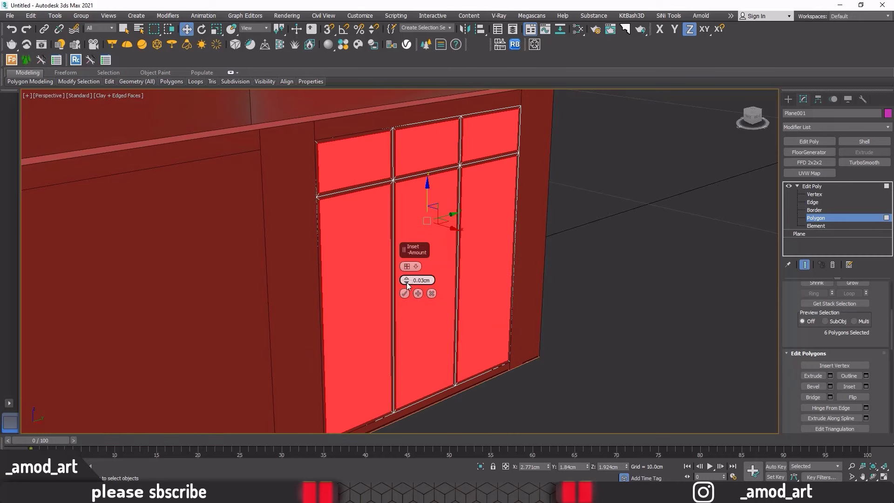
left_click(405, 293)
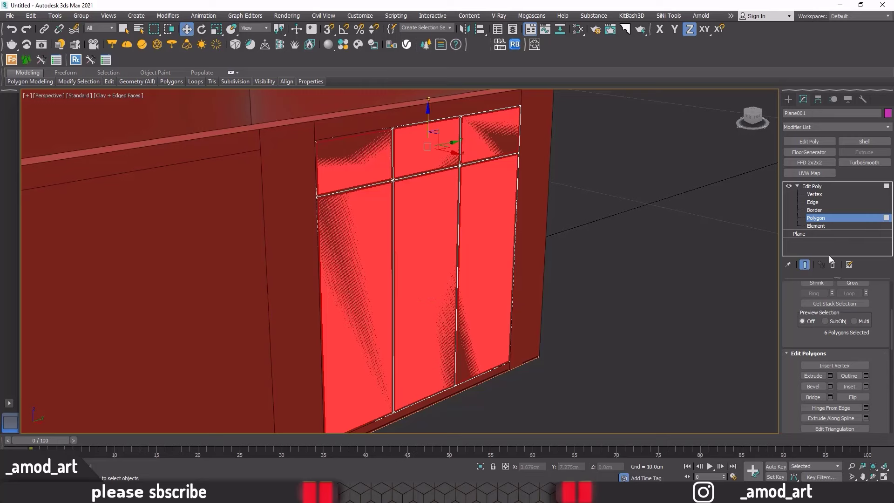
Step: Extrude the six panes by 0.02cm
left_click(830, 375)
middle_click_drag(657, 301, 397, 162, "alt")
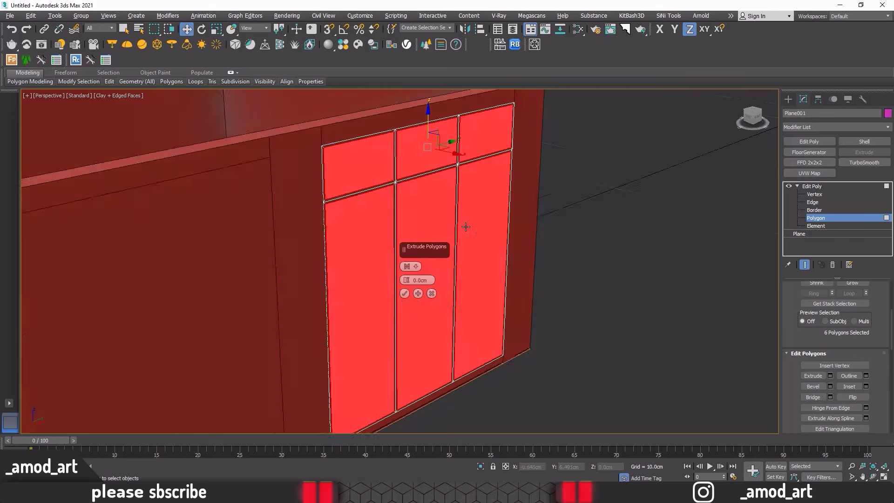
scroll(406, 225, "up", 2)
scroll(413, 223, "up", 2)
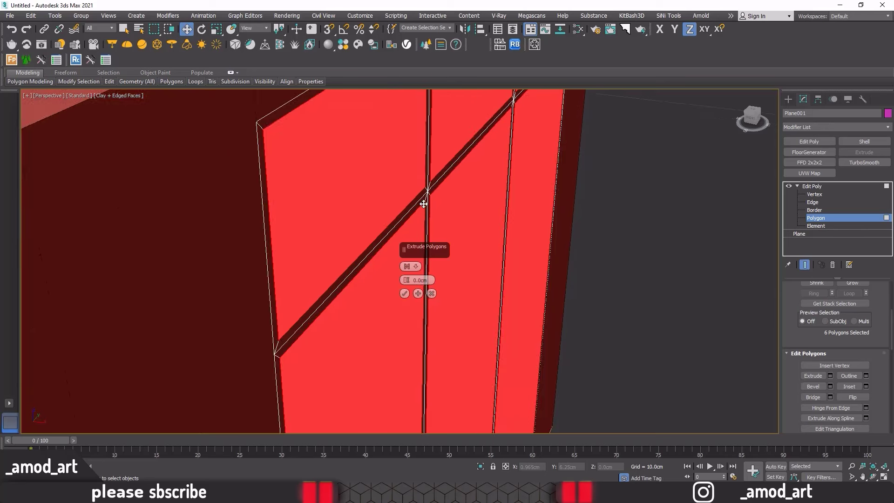
scroll(423, 207, "up", 2)
left_click_drag(406, 280, 406, 285)
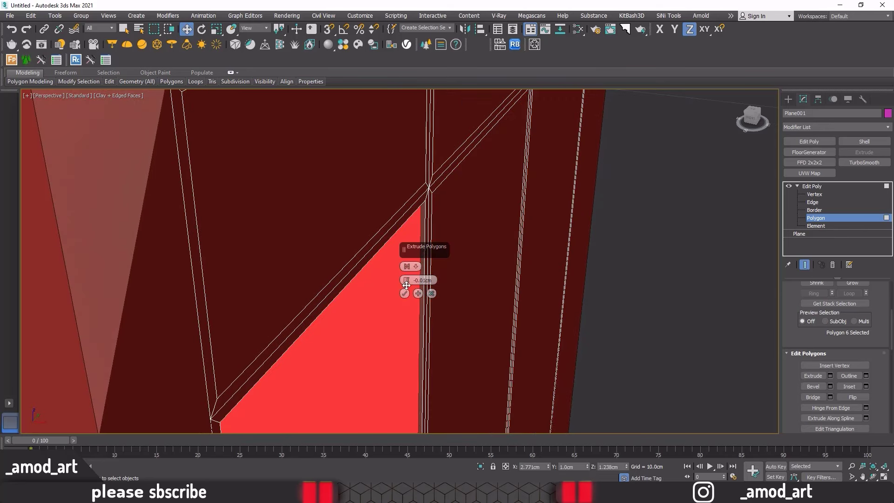
left_click_drag(409, 282, 410, 279)
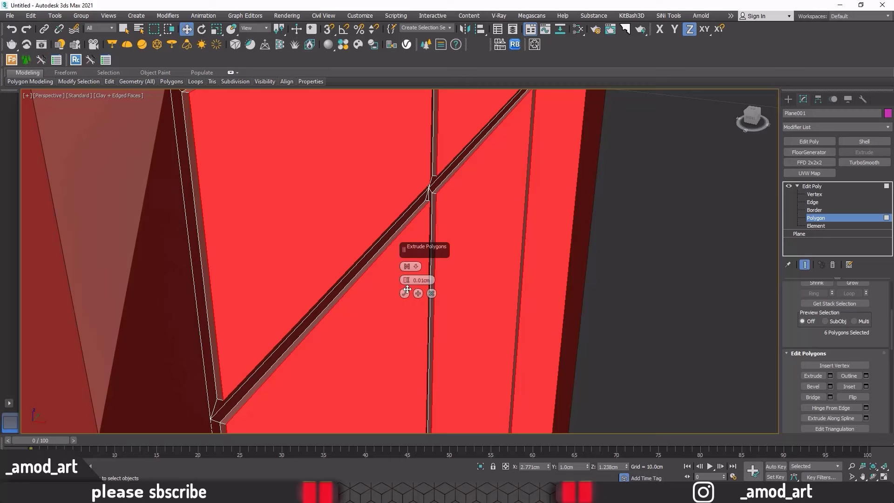
middle_click_drag(406, 278, 473, 270, "alt")
middle_click_drag(350, 230, 529, 261)
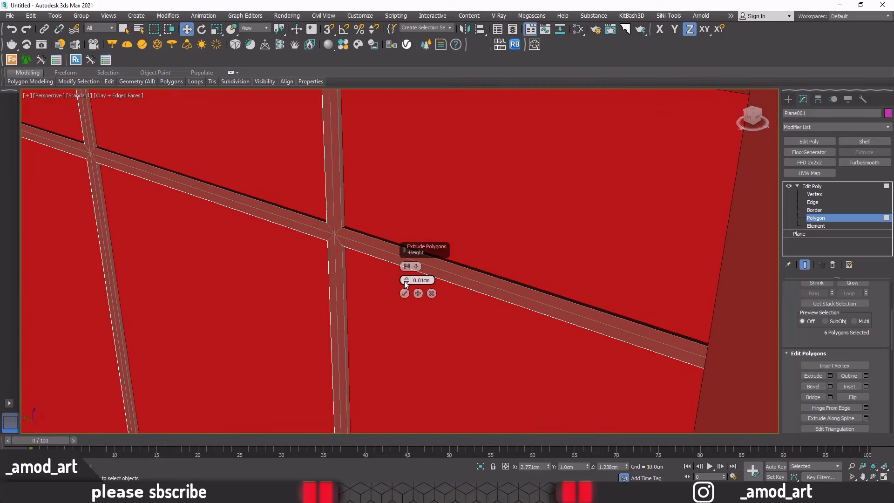
left_click_drag(407, 278, 406, 278)
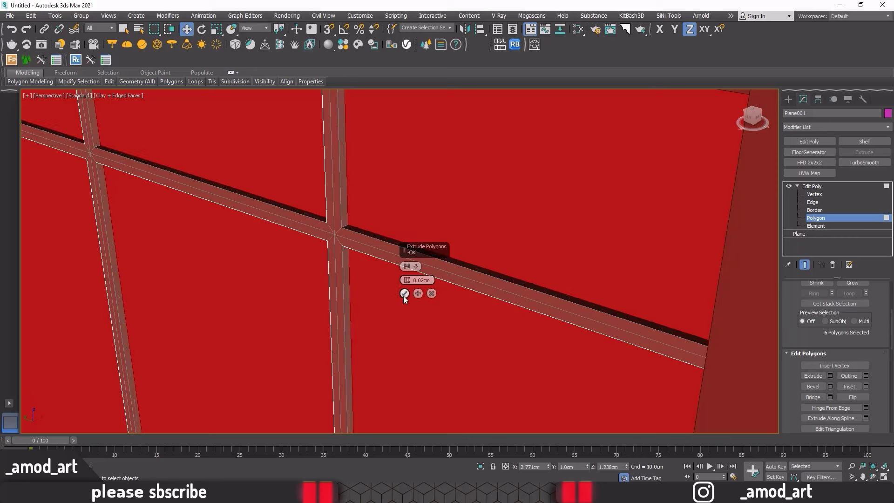
left_click(404, 294)
Step: Apply a second inset and extrude to the panes, then view the whole opening
left_click(866, 387)
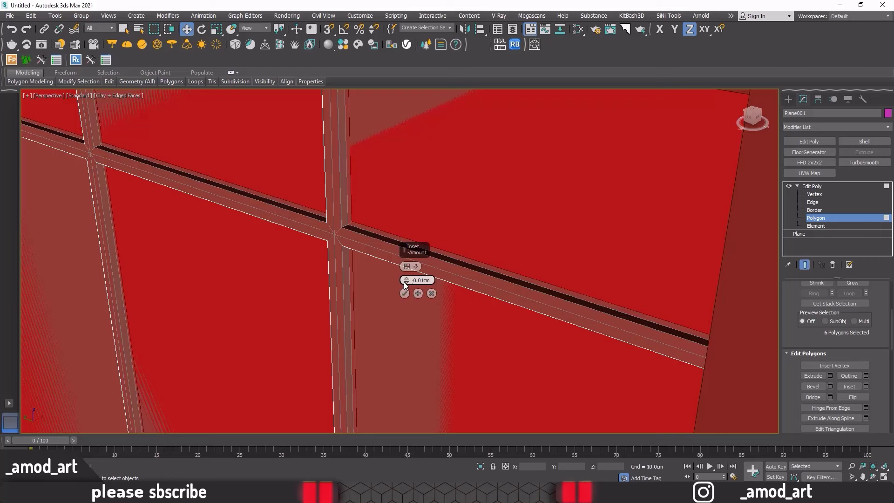
left_click(404, 294)
left_click(830, 375)
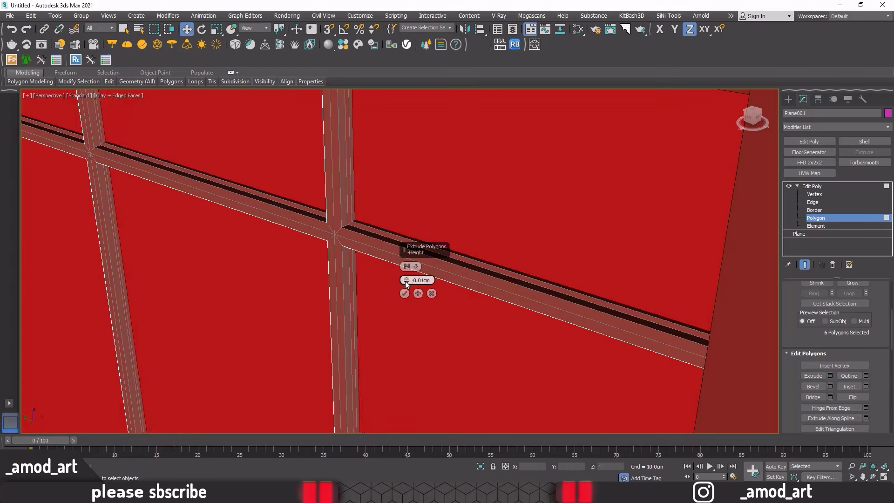
left_click(405, 293)
scroll(393, 205, "down", 5)
scroll(393, 205, "down", 3)
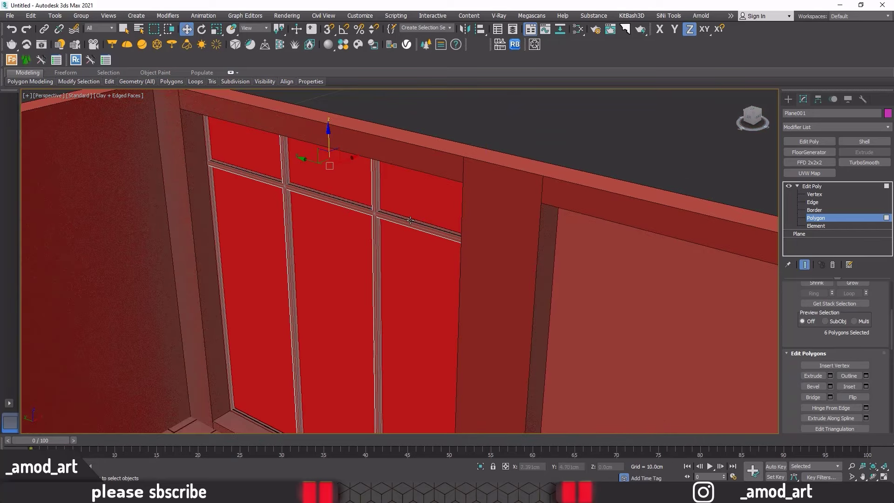
middle_click_drag(409, 220, 325, 220, "alt")
middle_click_drag(380, 227, 441, 211)
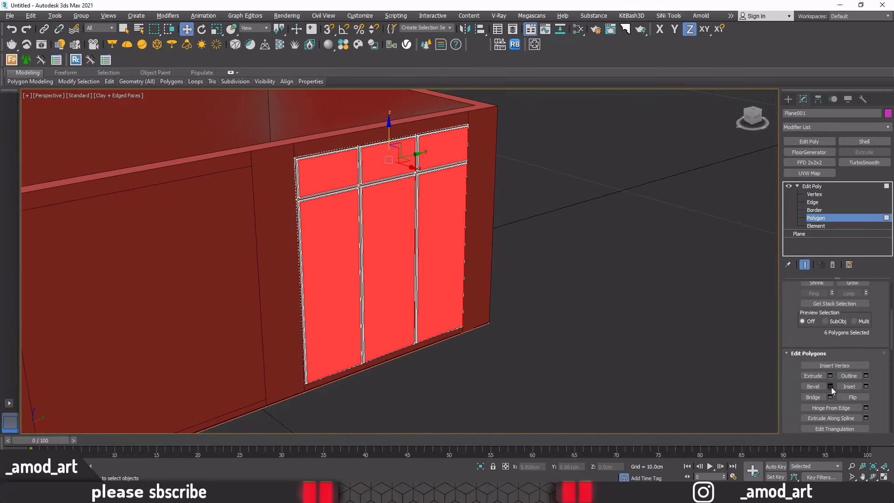
scroll(831, 387, "down", 5)
scroll(840, 387, "down", 5)
Step: Detach the six panes as an object named 'glass 01' and exit Polygon level
left_click(865, 379)
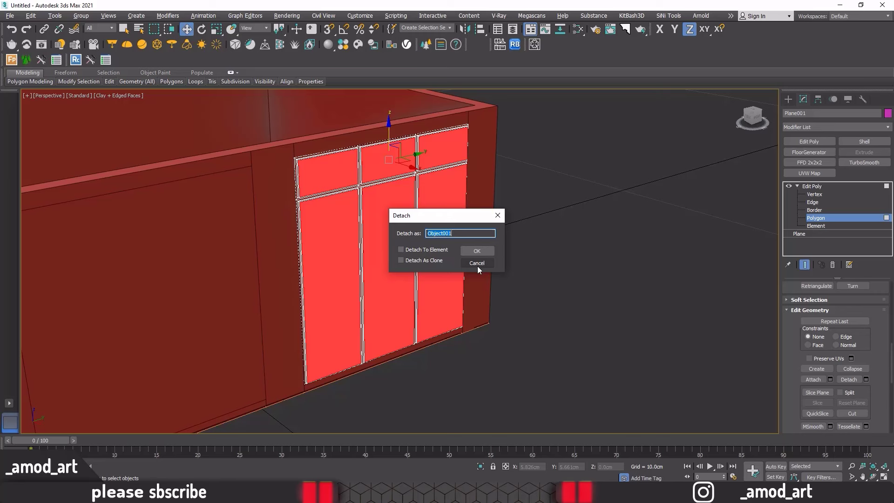
type("glass ")
type("01")
left_click(476, 251)
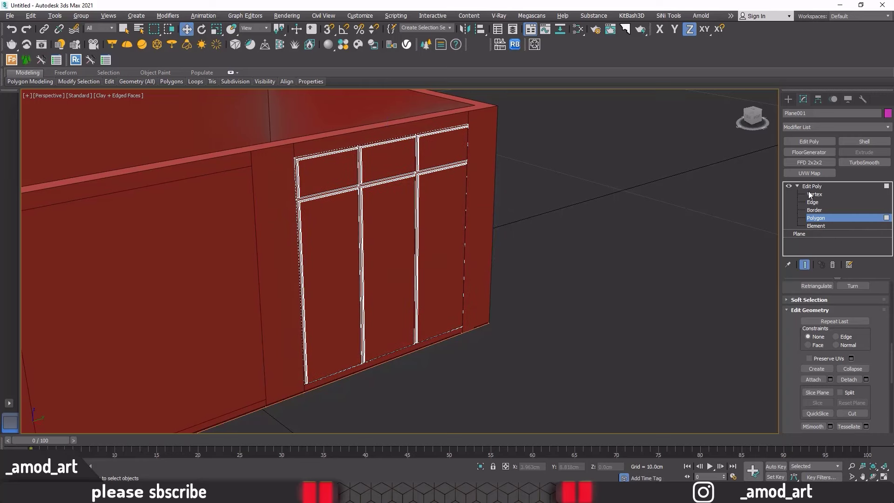
left_click(644, 252)
Step: Give Plane002 an Edit Poly and connect its side edges with a horizontal edge near the top
scroll(445, 207, "down", 3)
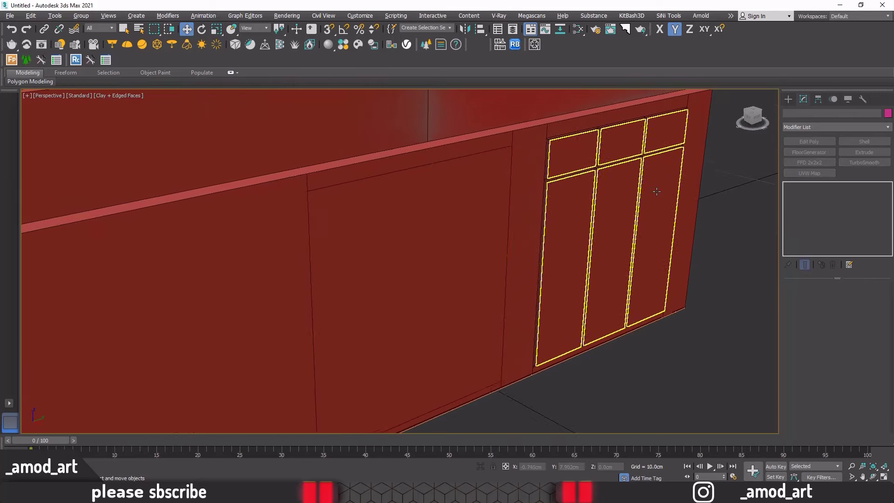
left_click(440, 240)
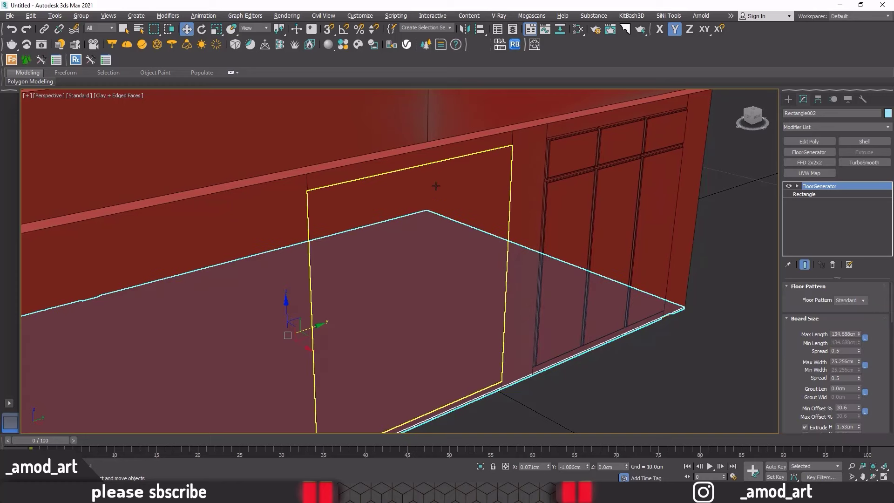
left_click(435, 186)
left_click(805, 142)
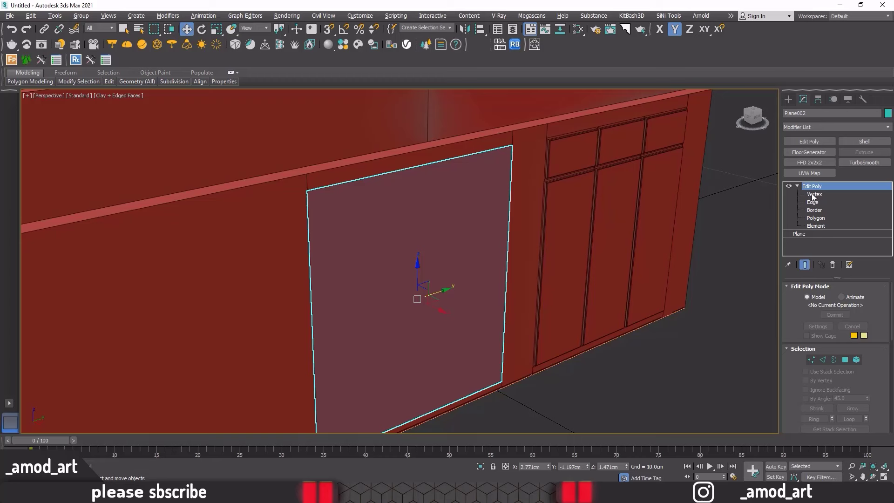
left_click(813, 202)
left_click(516, 186)
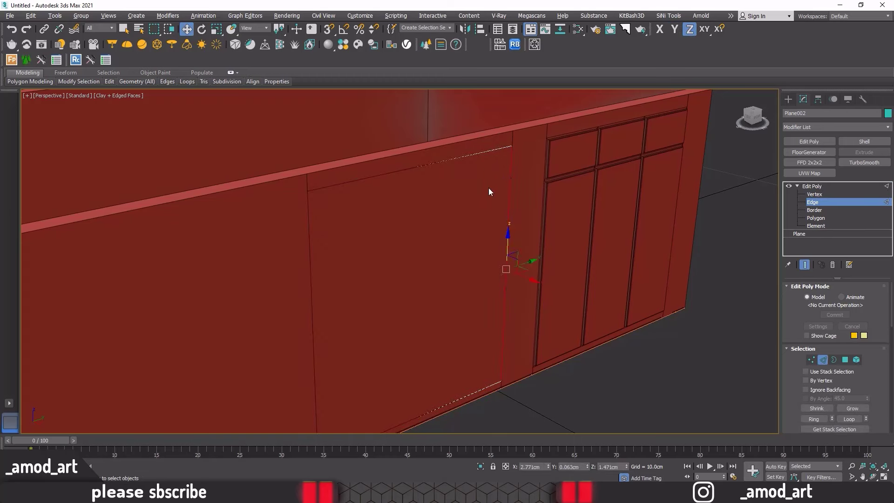
left_click(307, 215, "ctrl")
scroll(828, 393, "down", 3)
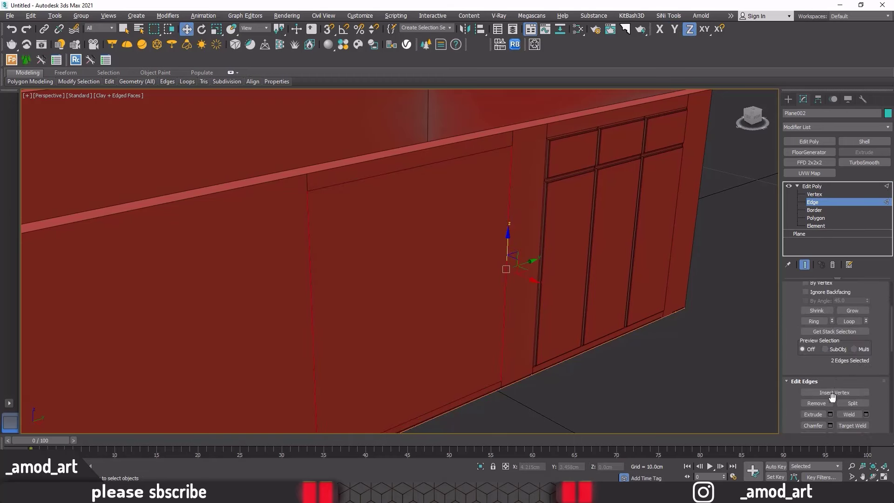
scroll(864, 410, "down", 2)
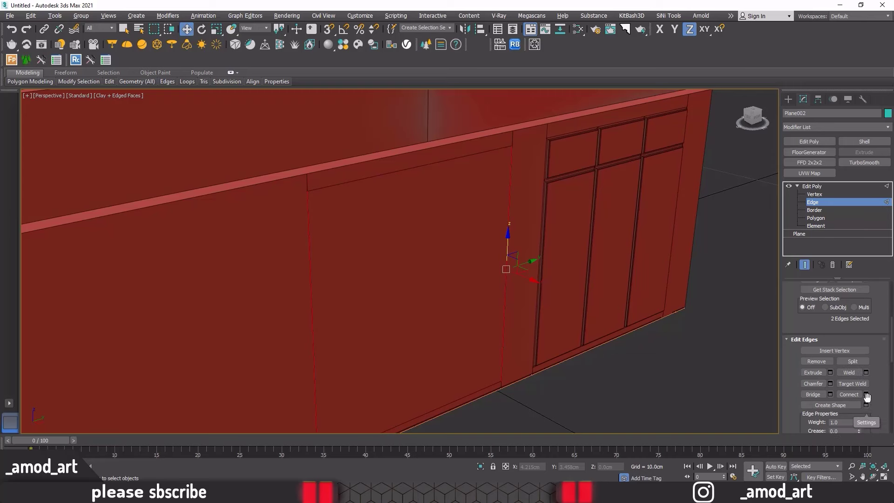
left_click(866, 394)
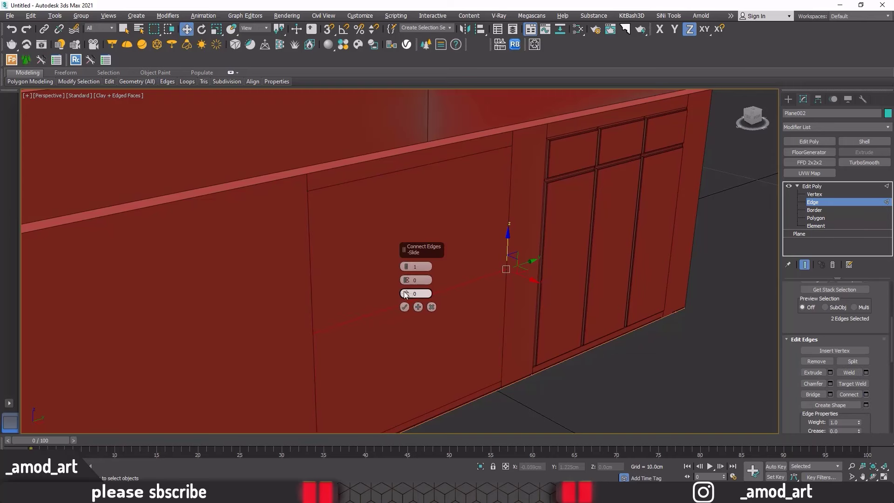
left_click_drag(405, 294, 448, 415)
left_click_drag(448, 419, 449, 418)
left_click(405, 308)
Step: Connect the top and bottom edges with two vertical edges, then select the first new pane
middle_click_drag(410, 243, 410, 149, "alt")
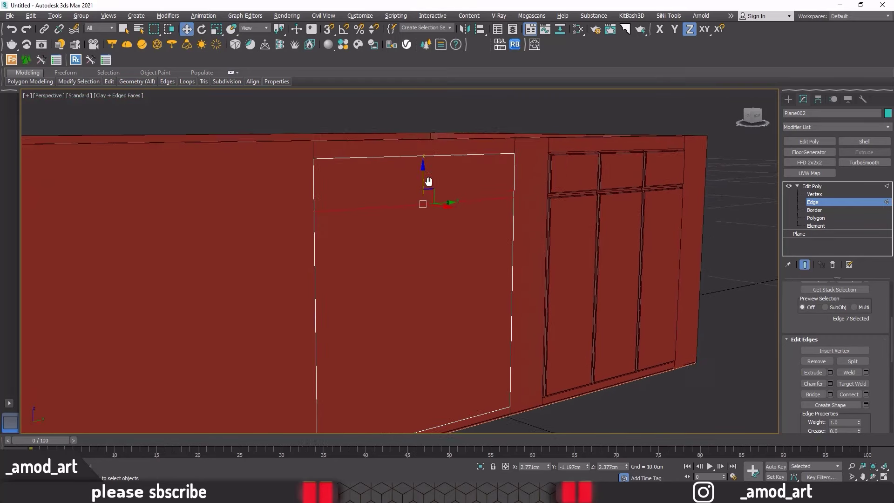
left_click(411, 150)
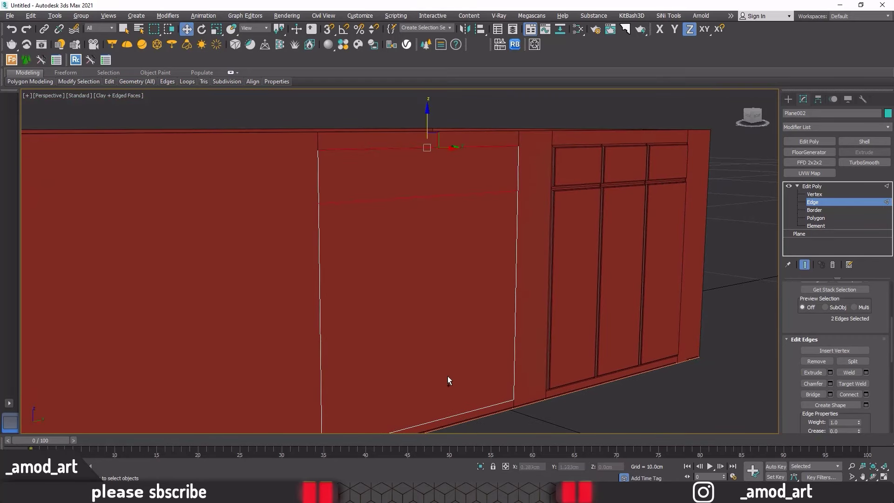
left_click(453, 415, "ctrl")
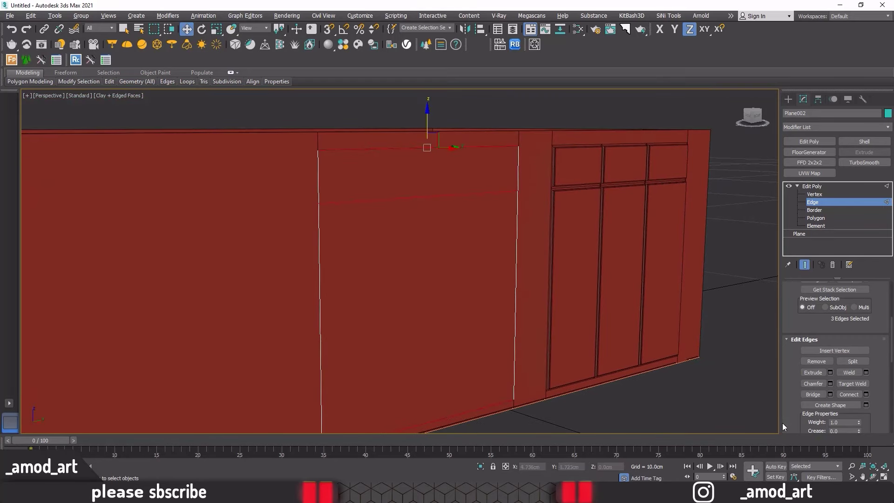
left_click(866, 395)
right_click(407, 294)
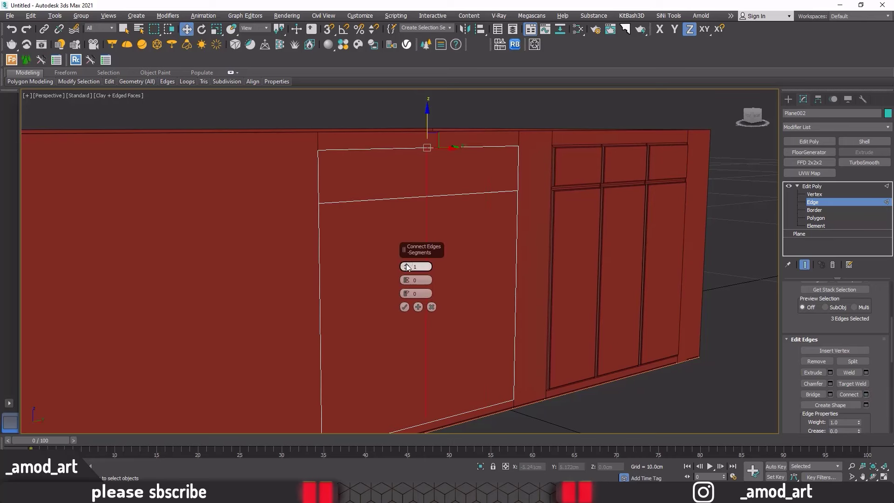
scroll(407, 266, "up", 1)
left_click(404, 307)
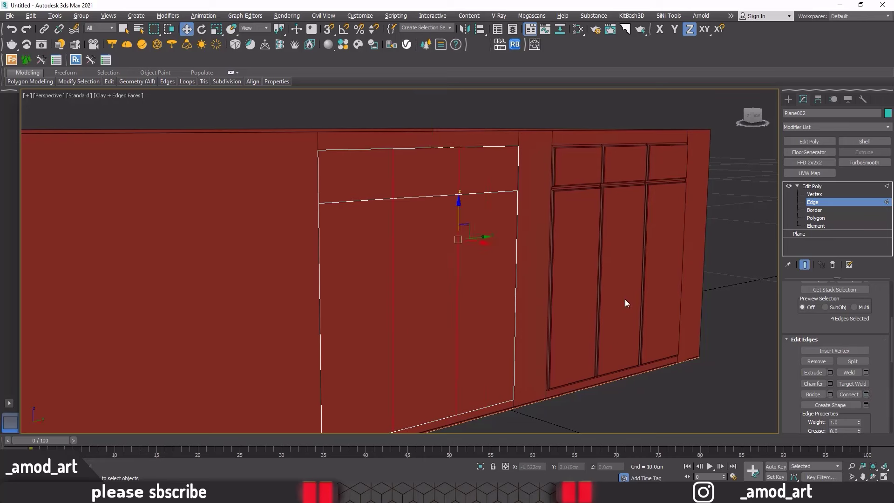
left_click(811, 218)
left_click(488, 168)
Step: Select the six door panes and inset each by polygon 0.02cm
left_click(487, 303, "ctrl")
left_click(409, 206, "ctrl")
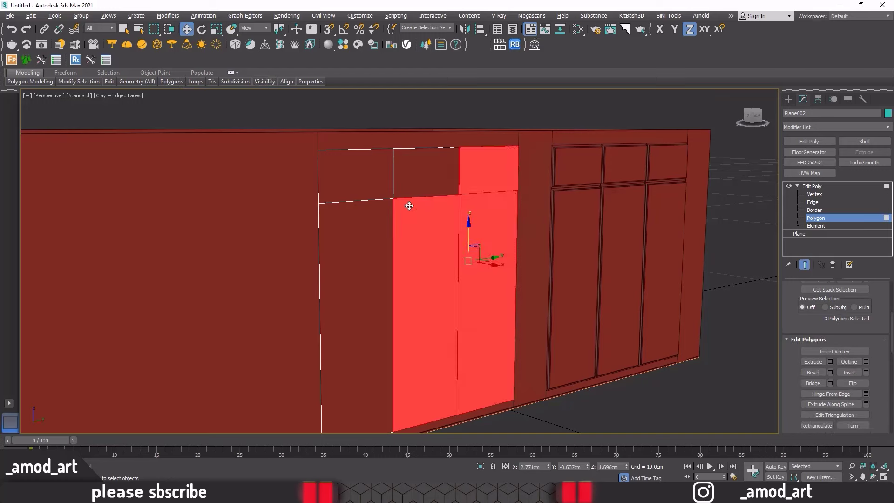
left_click(412, 174, "ctrl")
left_click(365, 169, "ctrl")
left_click(371, 251, "ctrl")
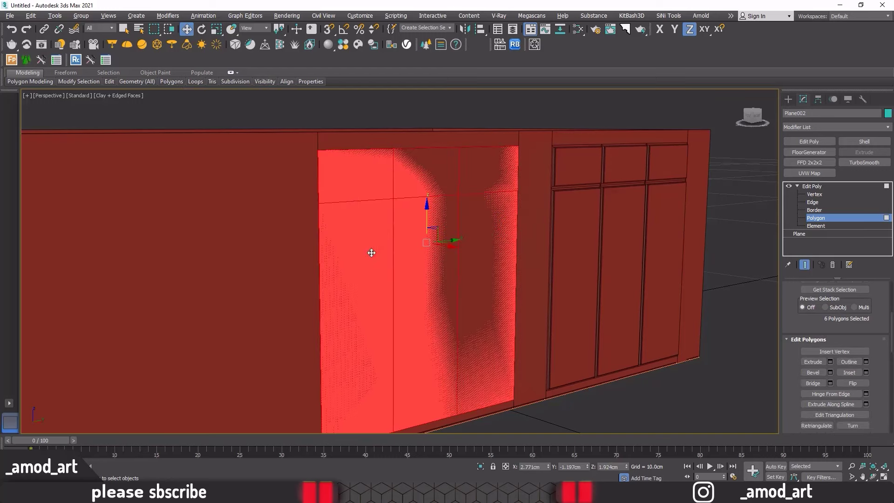
left_click(866, 372)
left_click(417, 267)
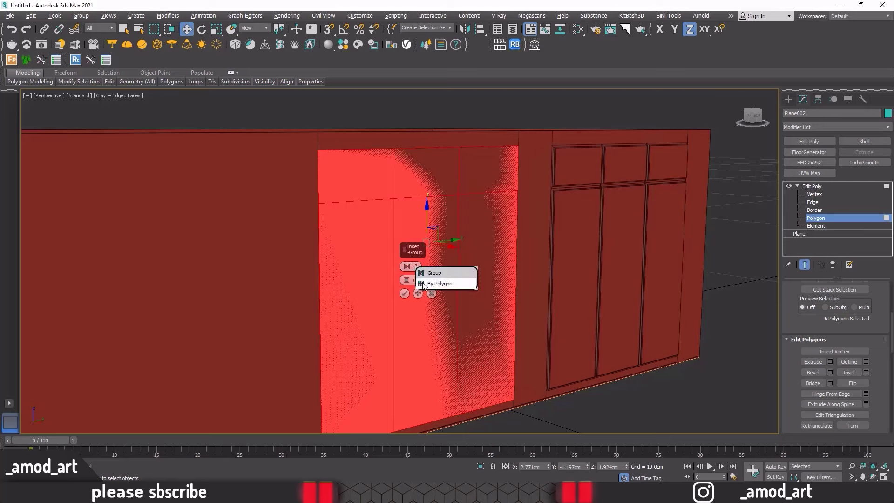
middle_click_drag(382, 209, 399, 200, "alt")
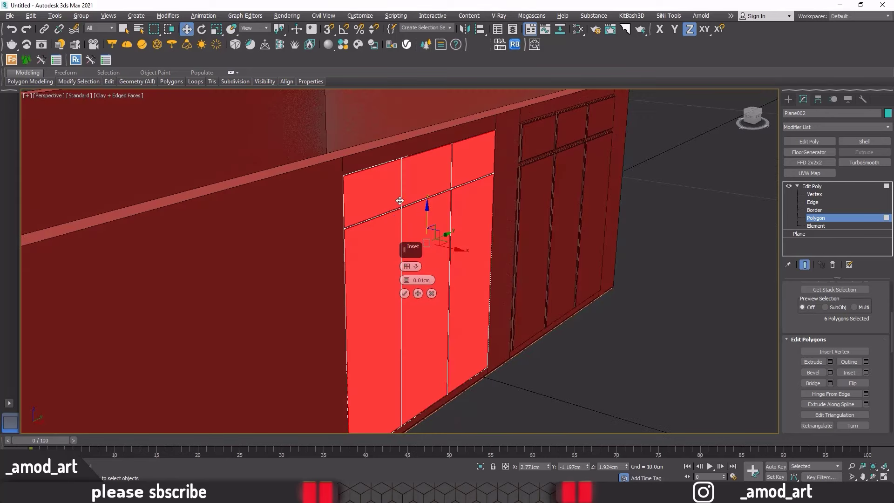
scroll(399, 199, "up", 3)
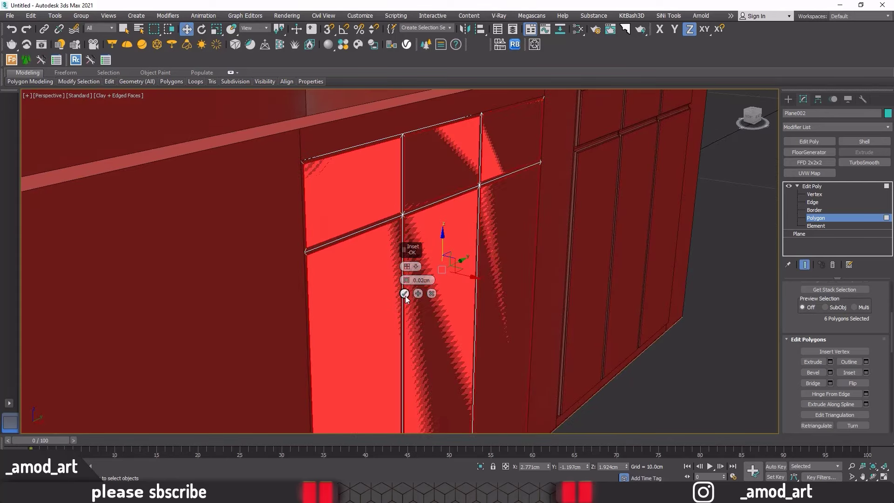
left_click(404, 293)
Step: Extrude the six panes slightly to raise the frame mullions
left_click(830, 362)
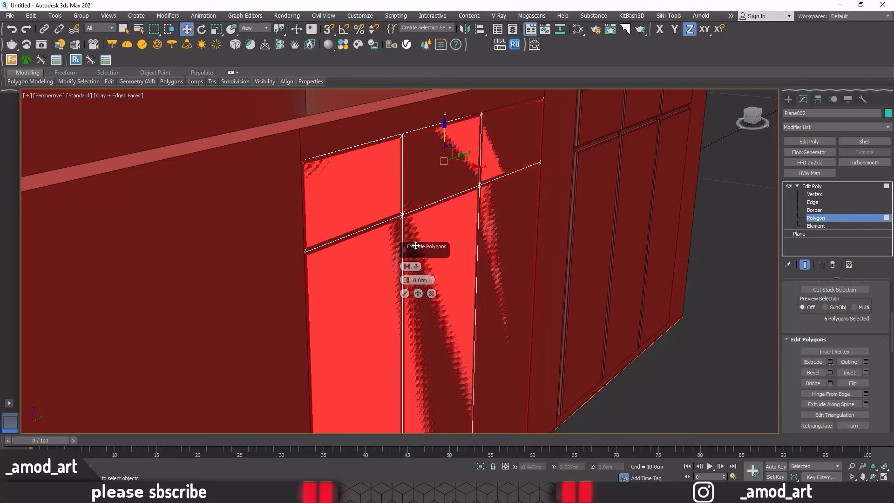
mouse_move(508, 265)
middle_mouse_down("alt")
mouse_move(581, 281)
mouse_move(589, 273)
mouse_move(572, 261)
middle_mouse_up("alt")
scroll(512, 194, "up", 3)
scroll(512, 194, "up", 2)
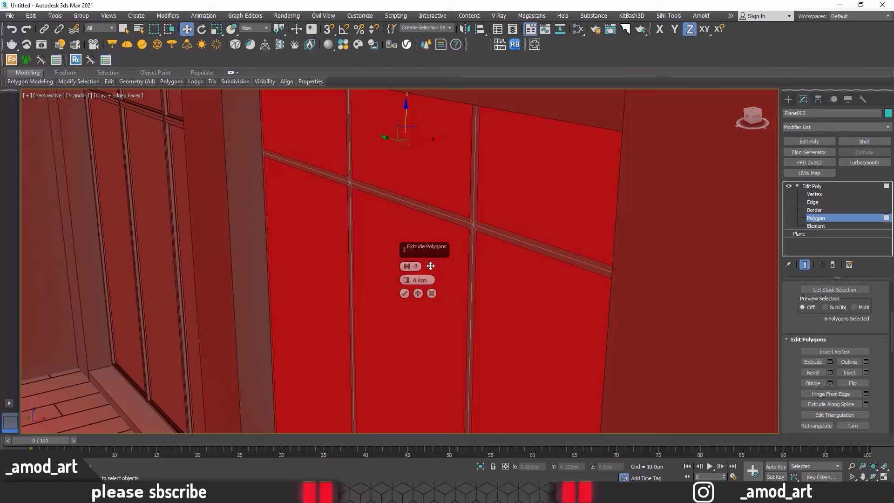
left_click(407, 278)
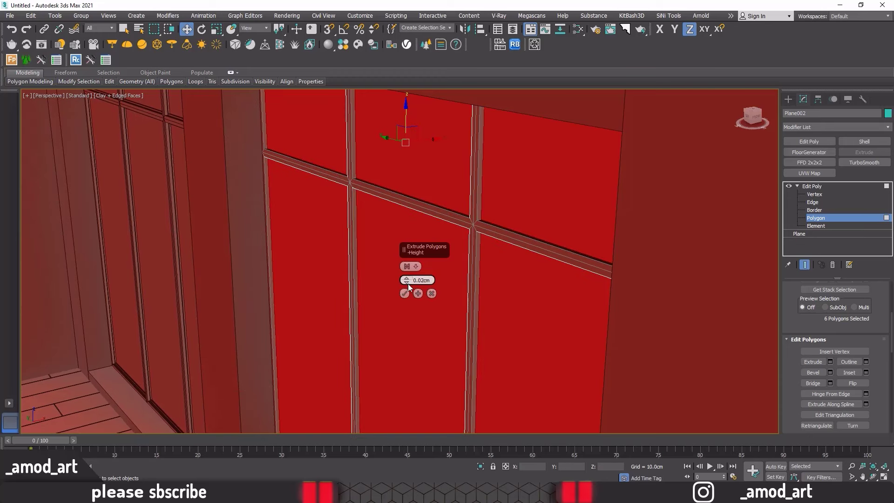
left_click(404, 293)
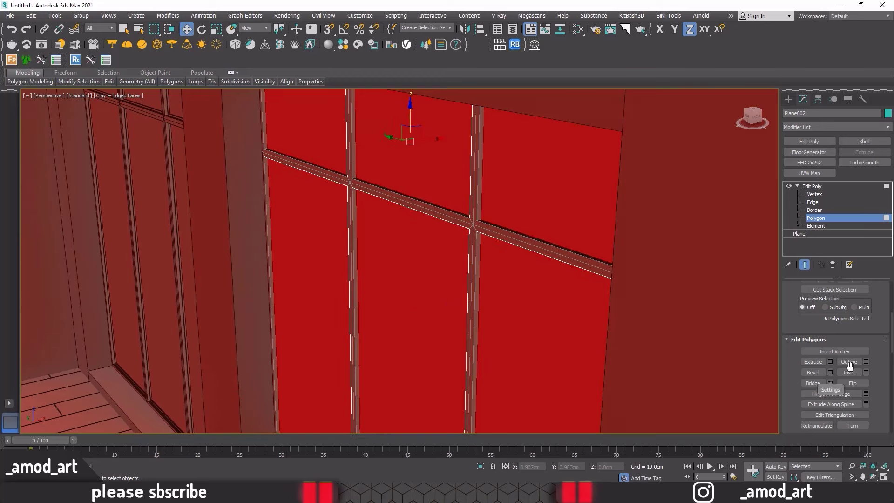
Step: Inset and extrude the panes again by 0.02cm each
left_click(866, 373)
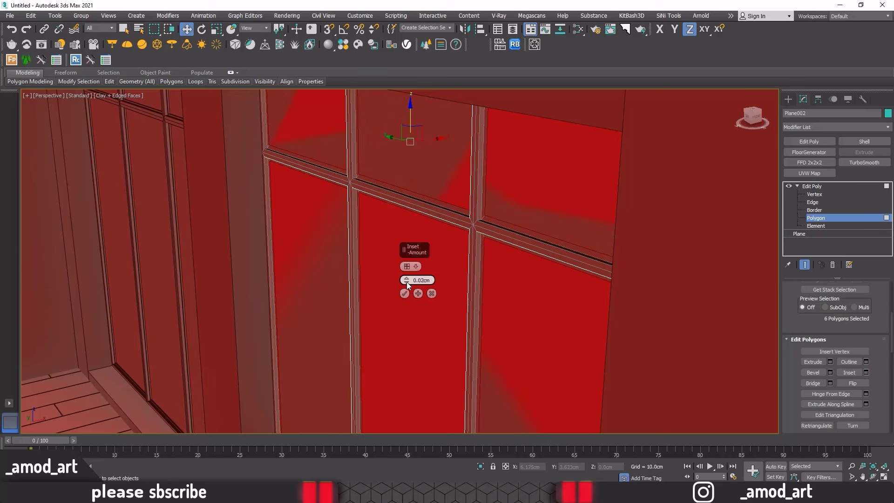
left_click(404, 294)
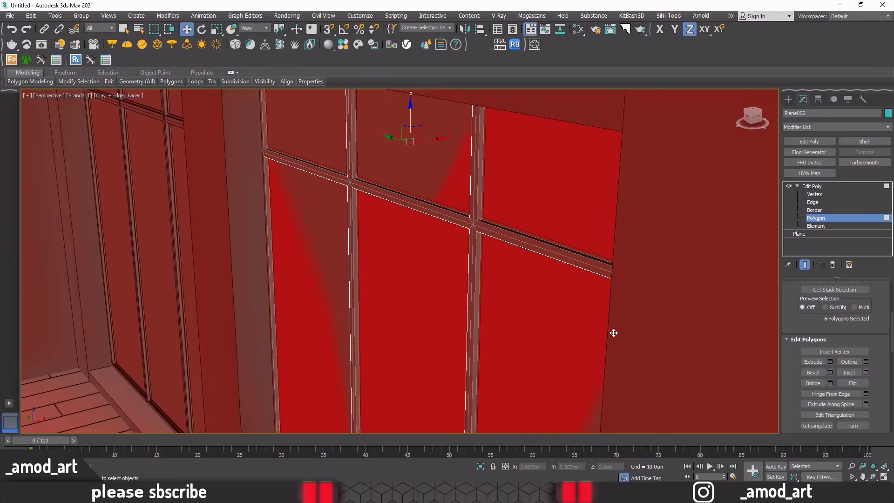
left_click(830, 362)
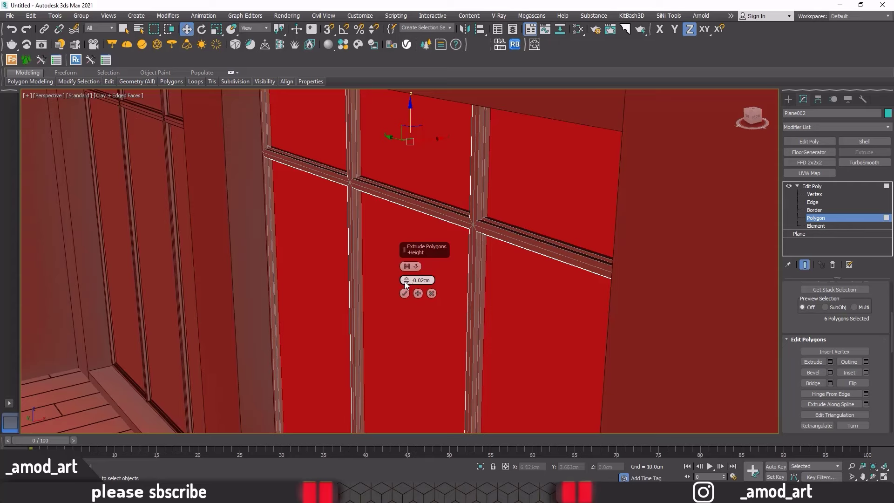
left_click(404, 293)
scroll(472, 243, "down", 3)
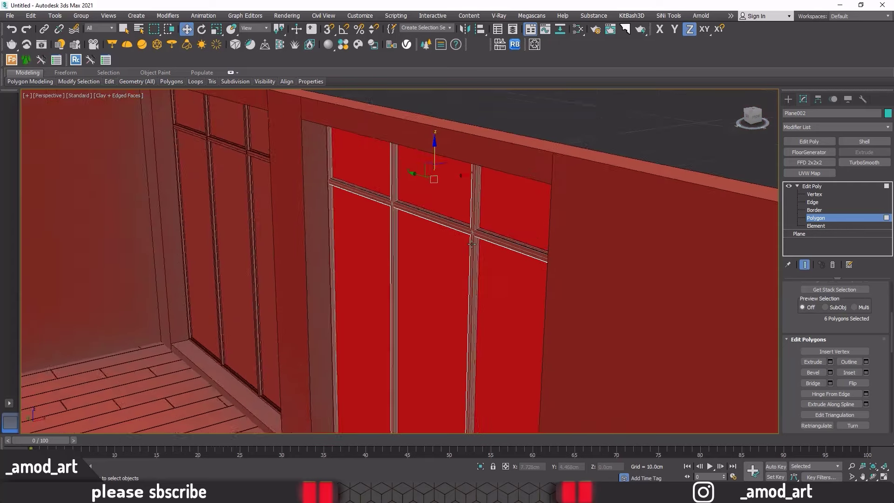
middle_click_drag(471, 243, 427, 209, "alt")
scroll(426, 208, "up", 3)
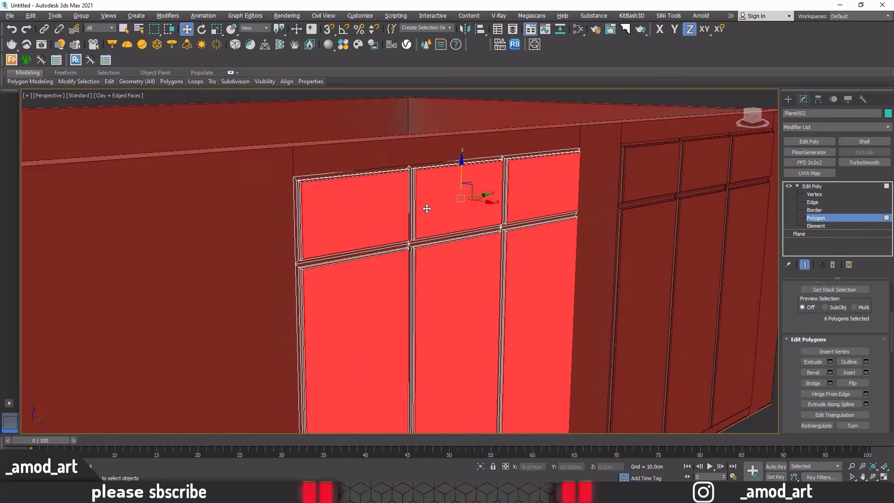
scroll(841, 381, "down", 5)
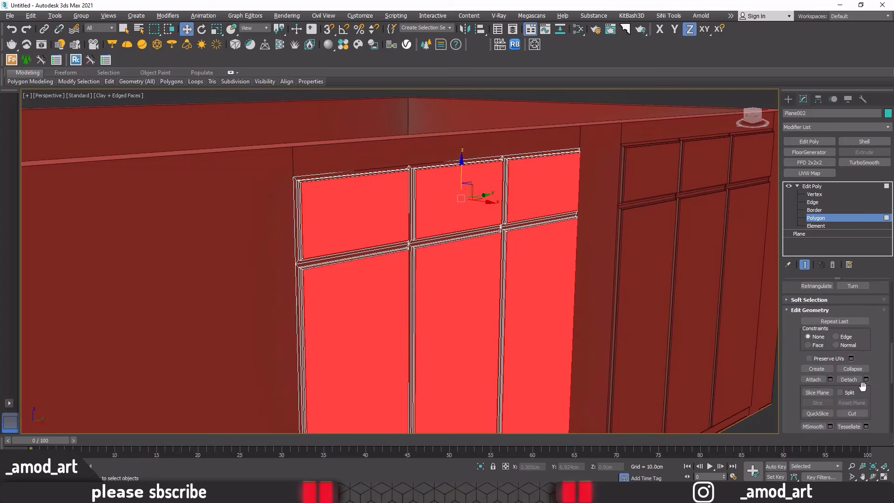
Step: Detach the six door panes as 'glass 02', exit Polygon level and clear the selection
left_click(866, 380)
type("g")
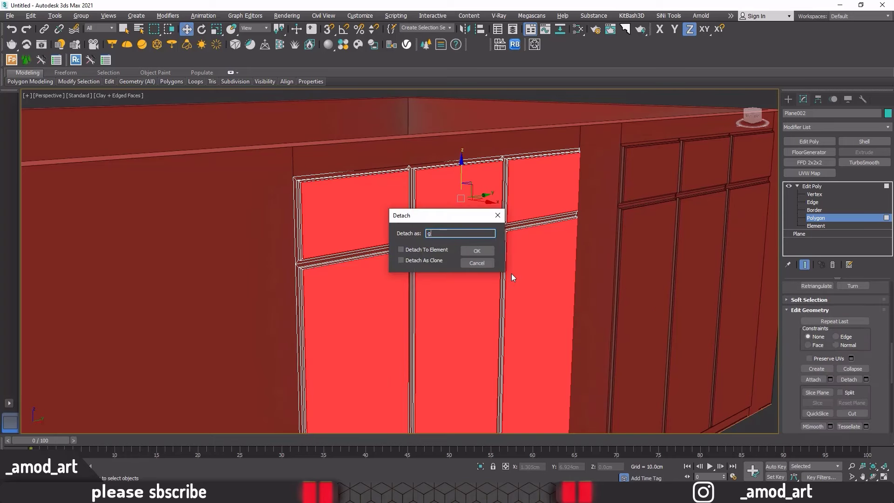
type("lass 02")
left_click(477, 251)
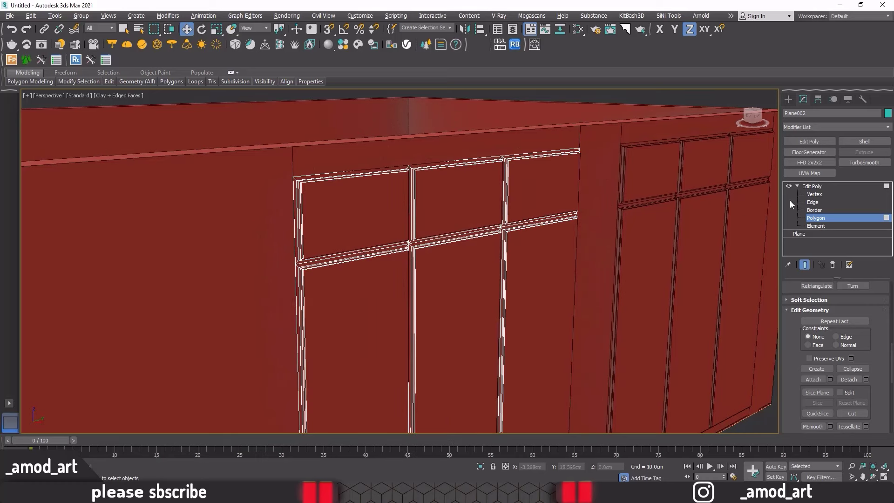
left_click(817, 185)
key("4")
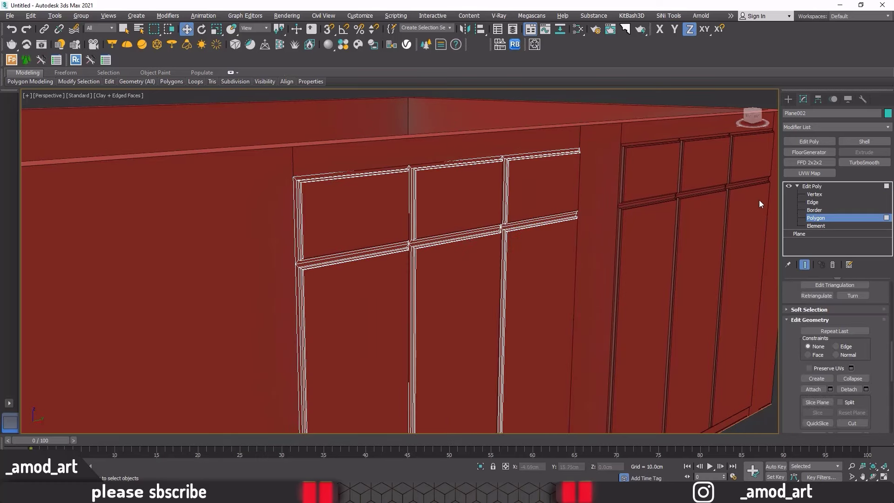
left_click(796, 186)
scroll(656, 289, "down", 5)
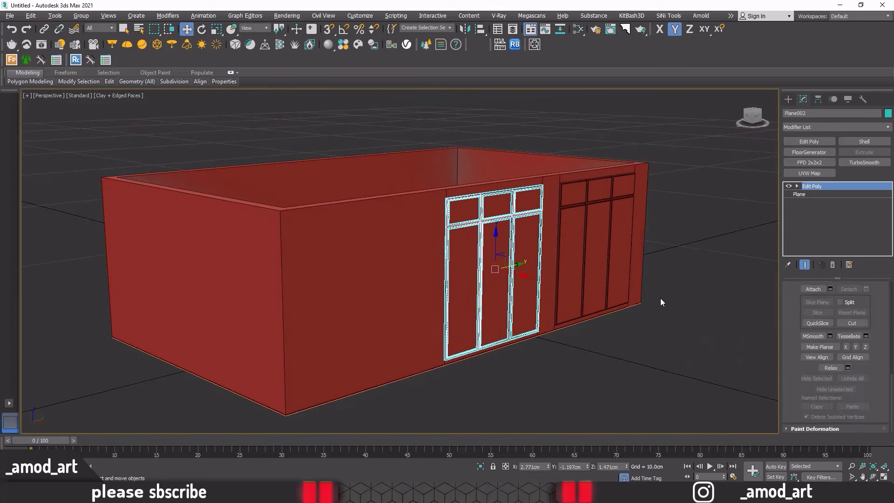
left_click(661, 302)
middle_click_drag(663, 314, 684, 319, "alt")
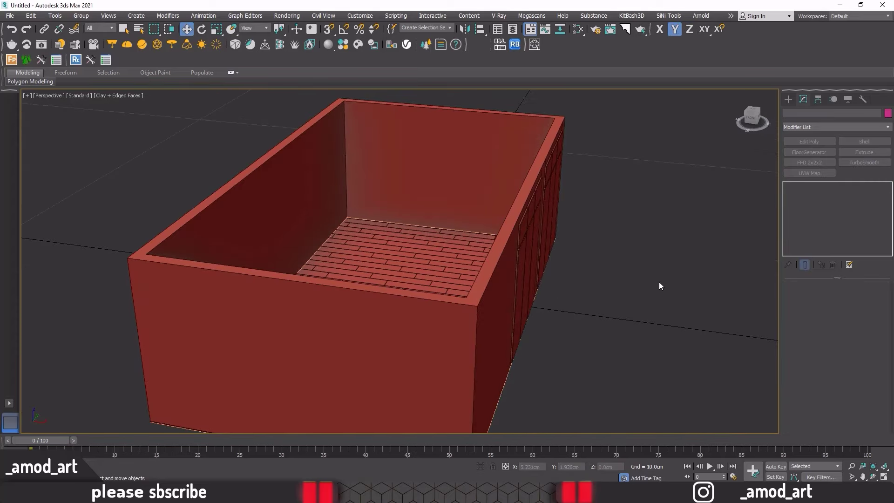
Step: Review the living-room reference photo, then return to the 3D scene
middle_click_drag(618, 259, 649, 296)
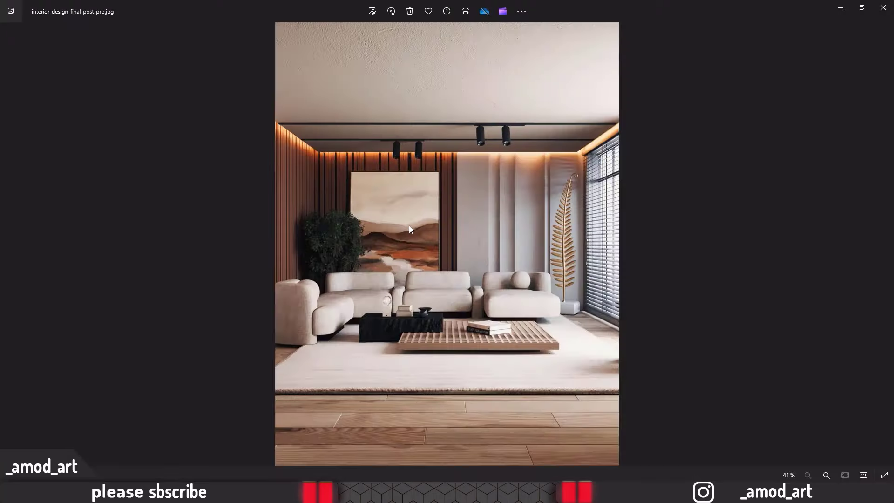
left_click(839, 9)
Step: Draw a 2.981cm × 2.475cm plane snapped against the room's back wall
left_click(476, 134)
scroll(457, 177, "up", 5)
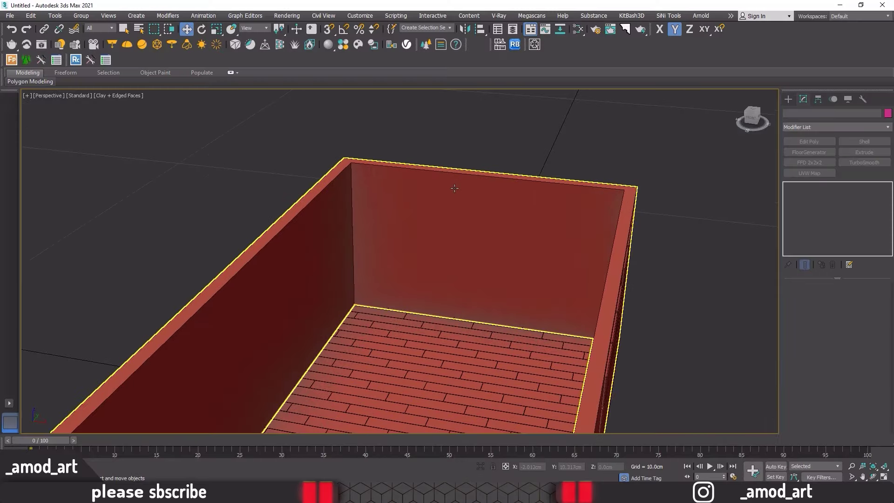
left_click(756, 145)
left_click(788, 100)
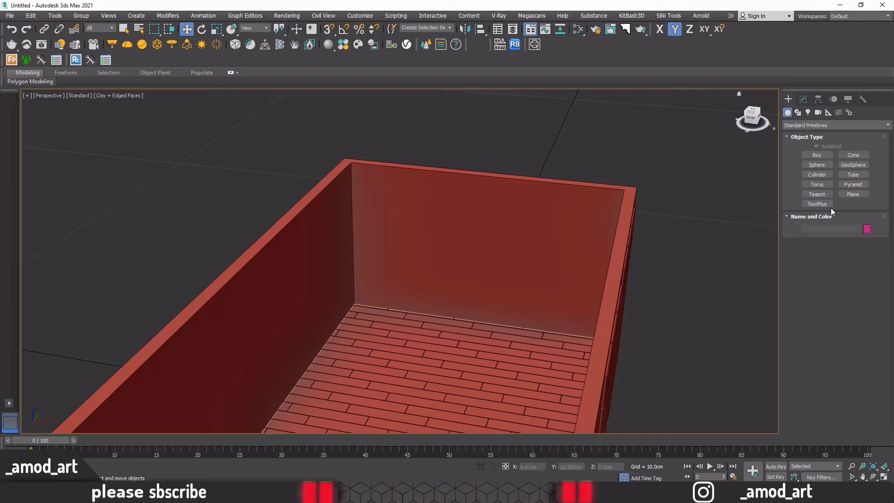
left_click(852, 193)
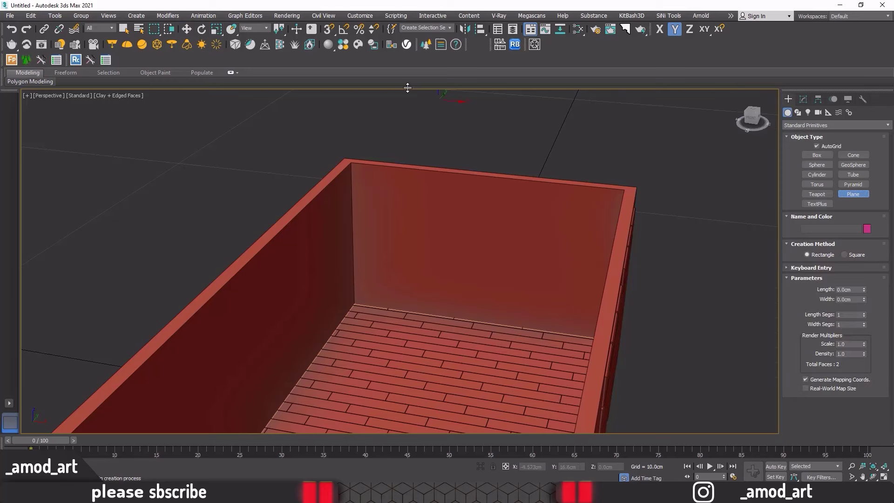
left_click(328, 29)
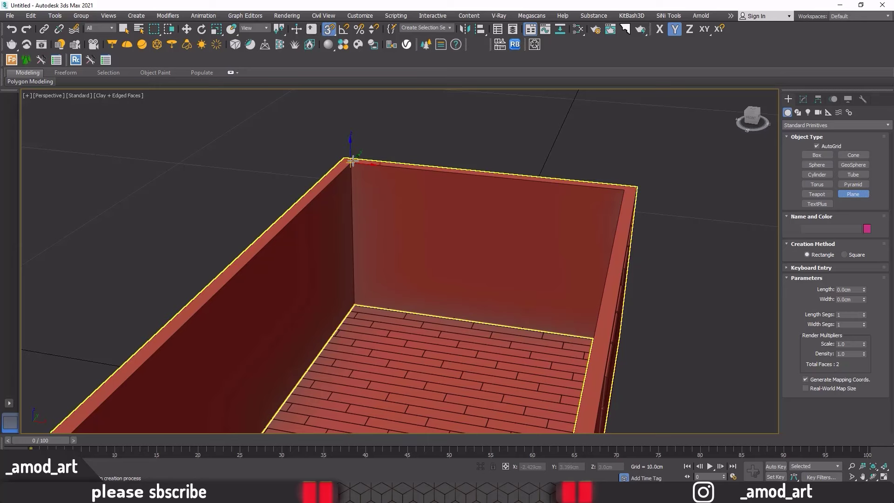
mouse_move(347, 161)
left_mouse_down()
mouse_move(412, 230)
mouse_move(373, 183)
left_mouse_up()
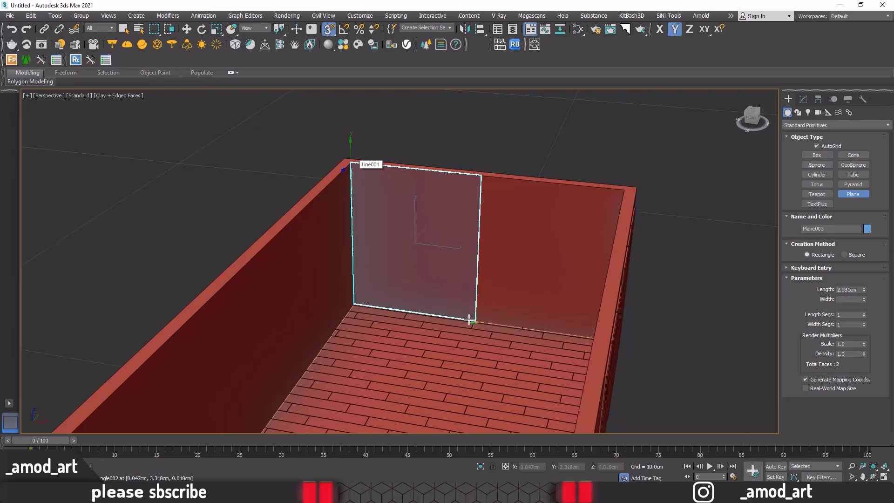
left_click_drag(368, 179, 471, 320)
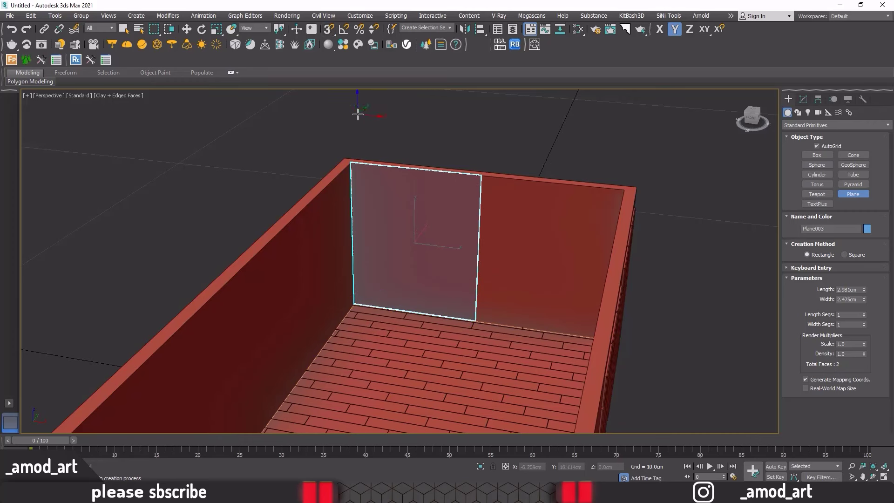
left_click(191, 29)
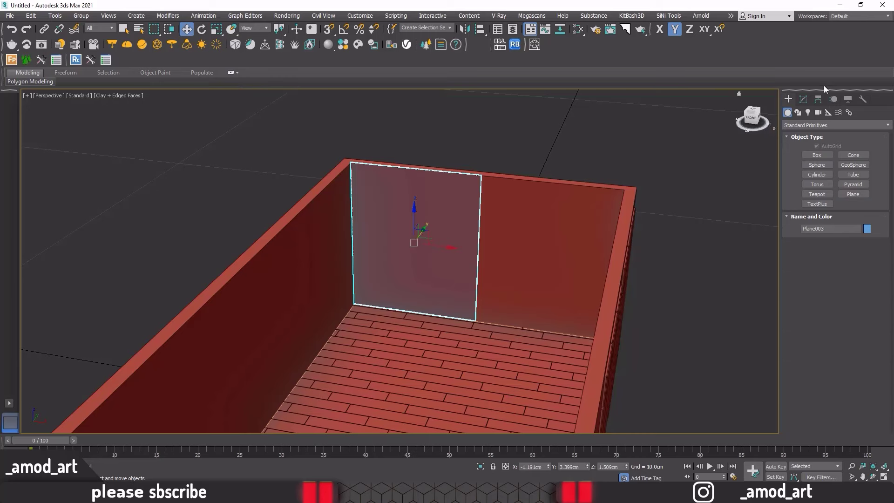
Step: Show the new plane's parameters and isolate it in the viewport
left_click(803, 99)
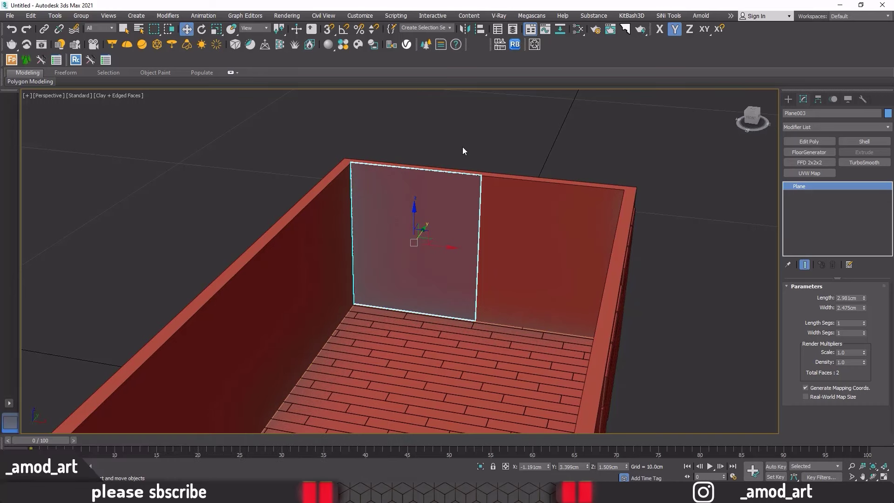
key("alt+q")
mouse_move(500, 279)
middle_mouse_down("alt")
mouse_move(469, 246)
mouse_move(449, 246)
middle_mouse_up("alt")
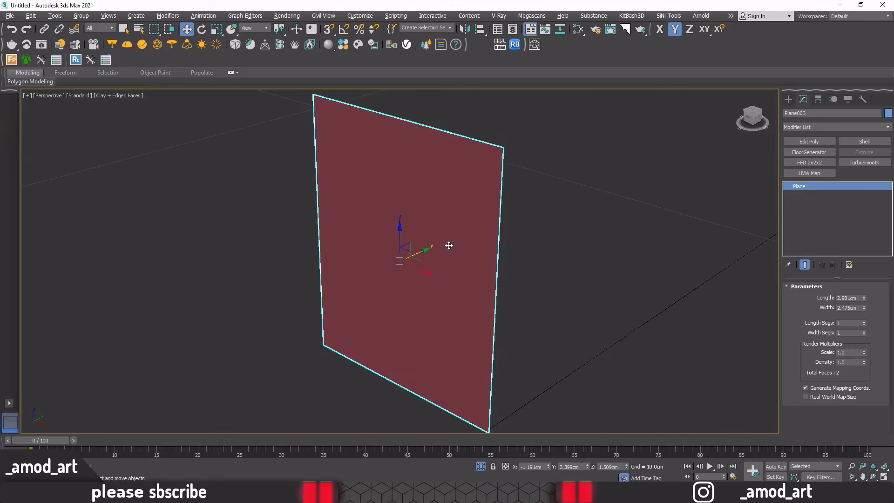
Step: Draw a small box base in the Top view beside the red wall plane
key("alt+w")
right_click(154, 114)
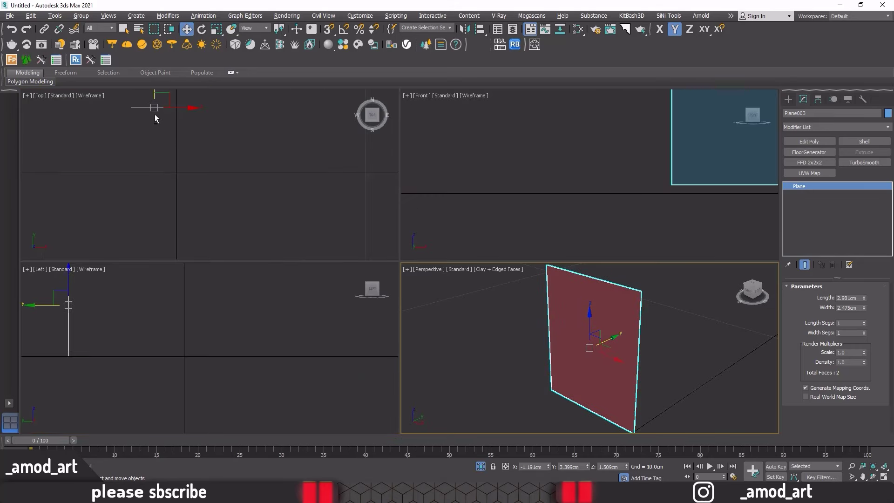
key("alt+w")
scroll(348, 134, "up", 8)
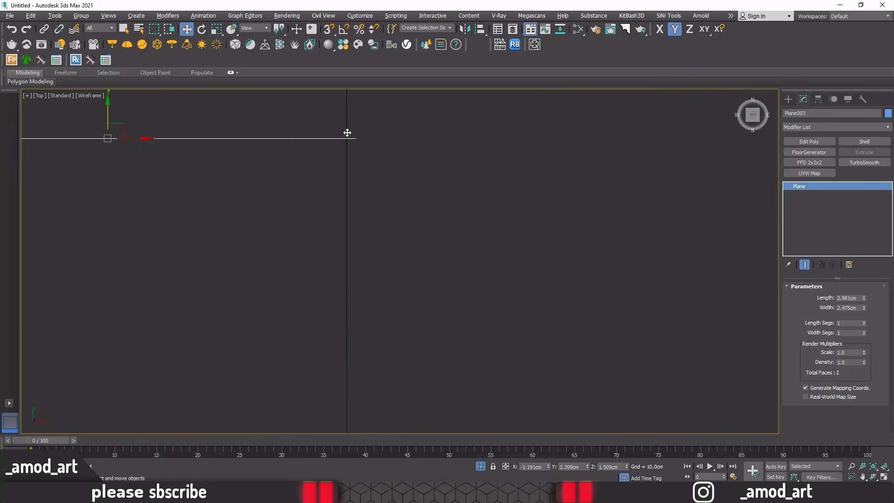
left_click(788, 100)
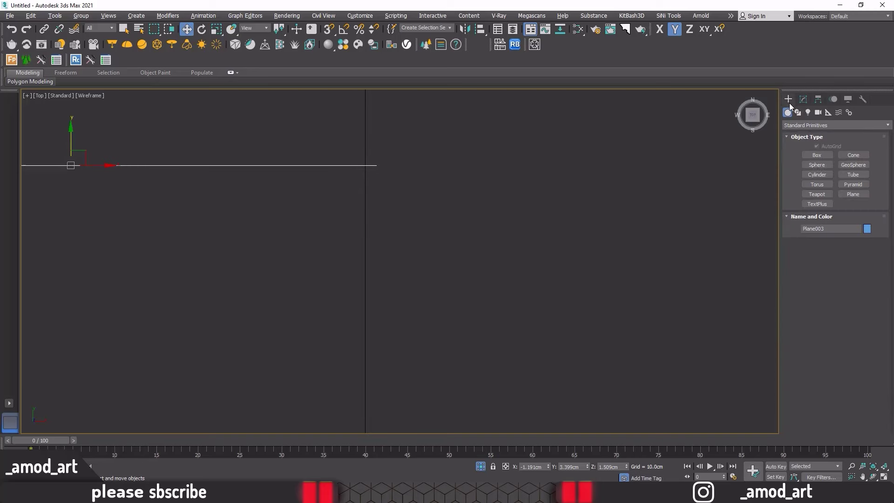
left_click(817, 155)
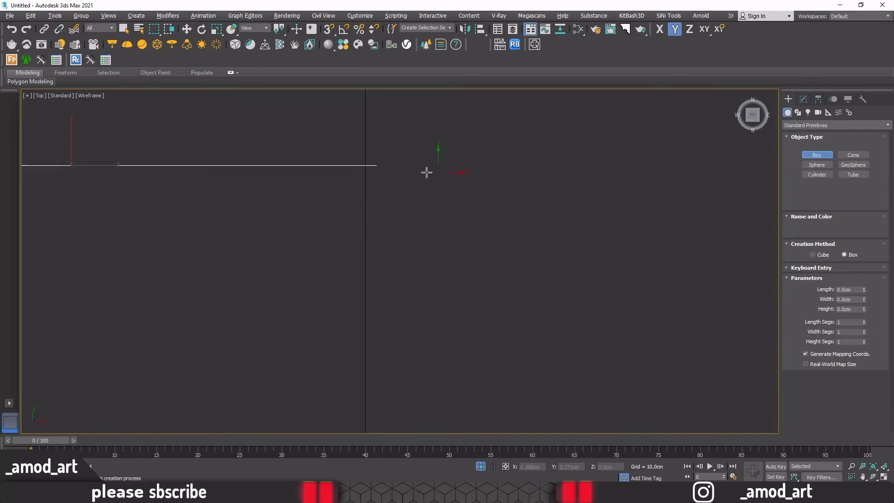
scroll(371, 168, "up", 3)
scroll(375, 166, "up", 3)
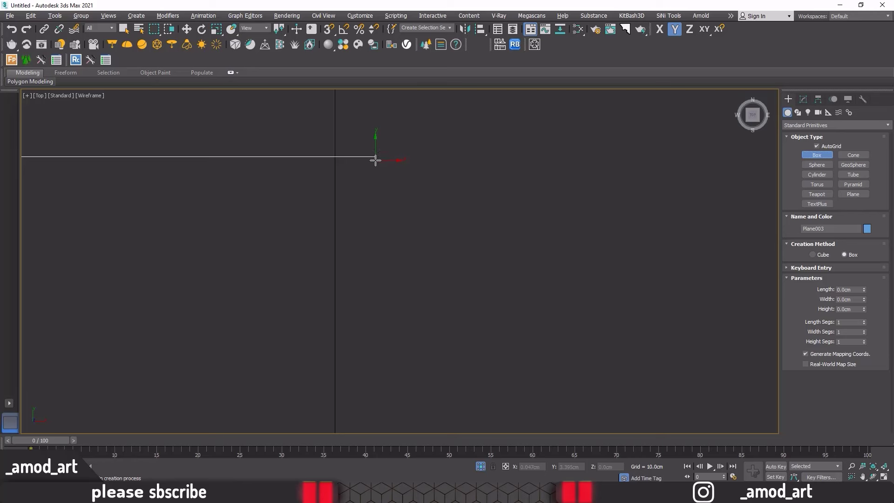
left_click_drag(375, 158, 357, 179)
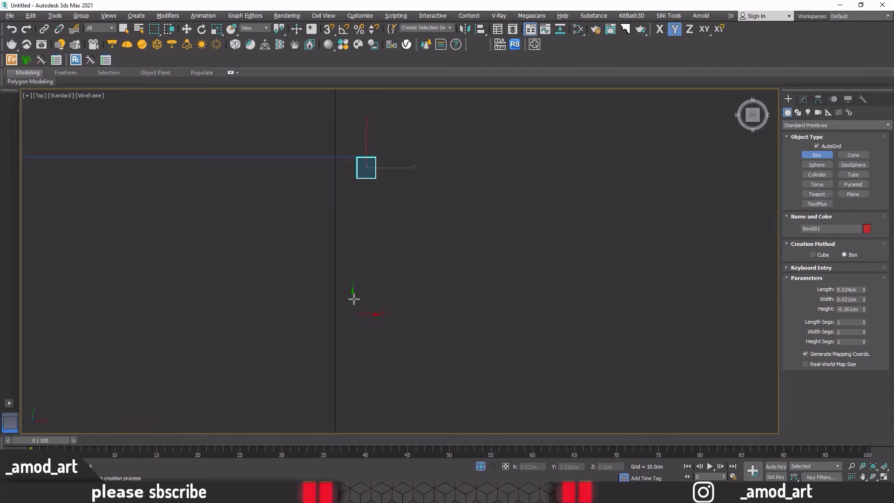
Step: Raise the new box's height to about 3cm
key("alt+w")
key("alt+w")
middle_click_drag(562, 344, 511, 238)
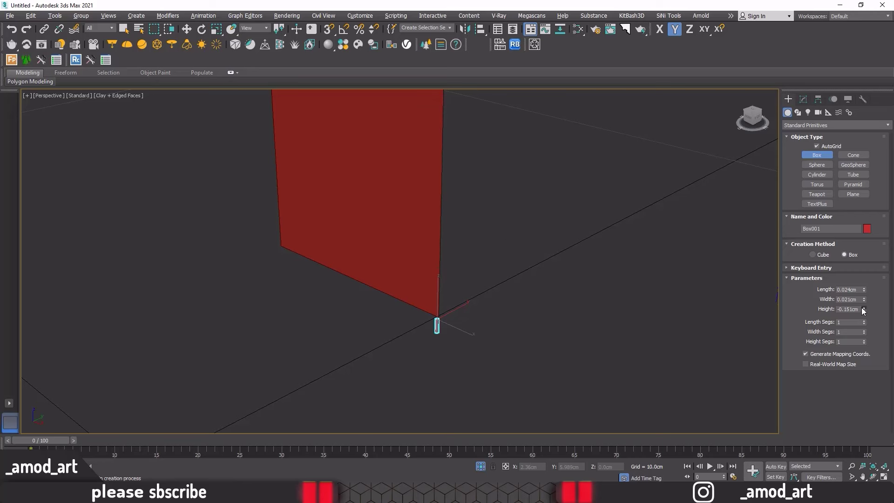
left_click_drag(862, 310, 852, 201)
middle_click_drag(600, 209, 598, 303)
left_click_drag(864, 308, 860, 290)
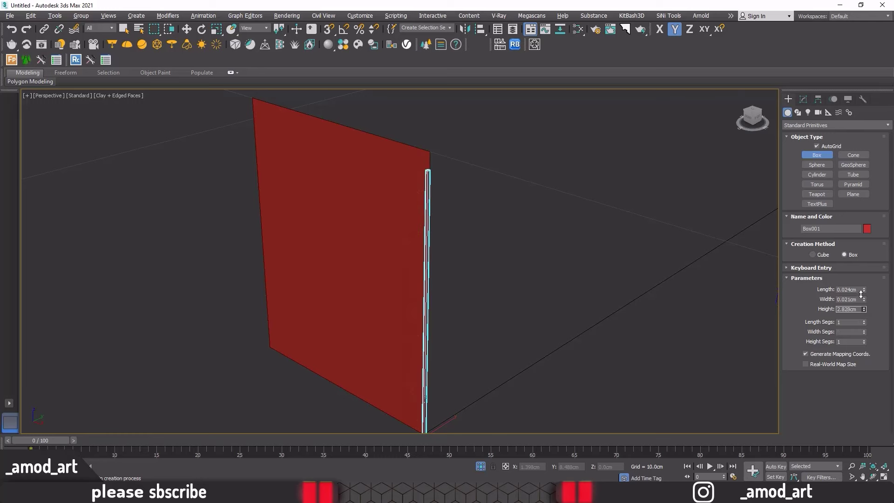
scroll(414, 154, "up", 2)
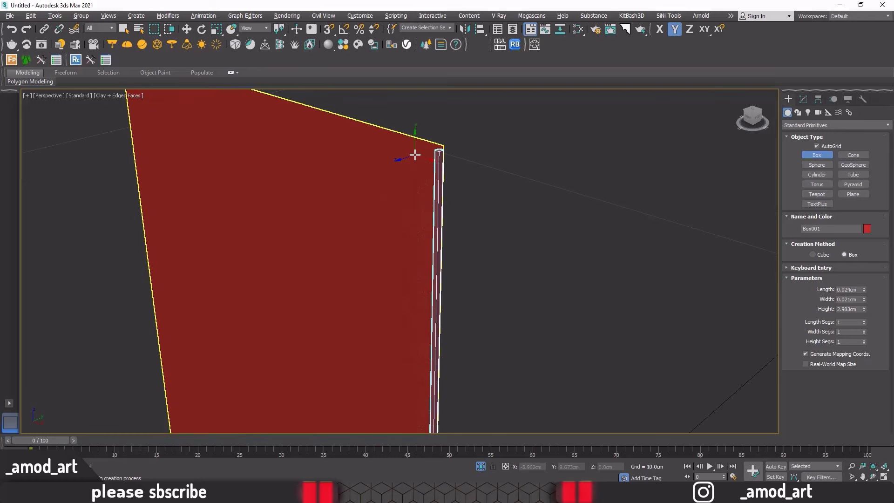
scroll(423, 150, "up", 2)
scroll(435, 149, "up", 2)
key("alt+w")
Step: Fine-tune the box height to 2.982cm against the wall top in the Front view
right_click(595, 159)
key("alt+w")
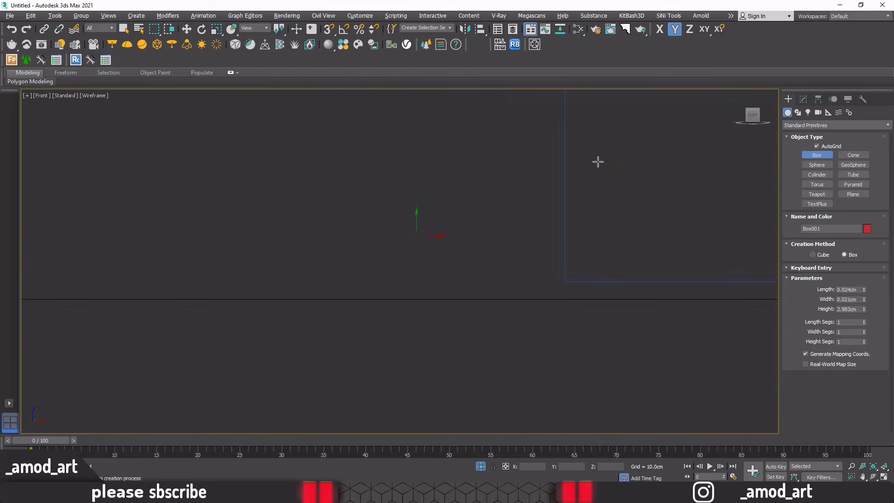
scroll(525, 209, "up", 3)
scroll(305, 331, "up", 3)
scroll(305, 331, "down", 3)
scroll(457, 148, "up", 2)
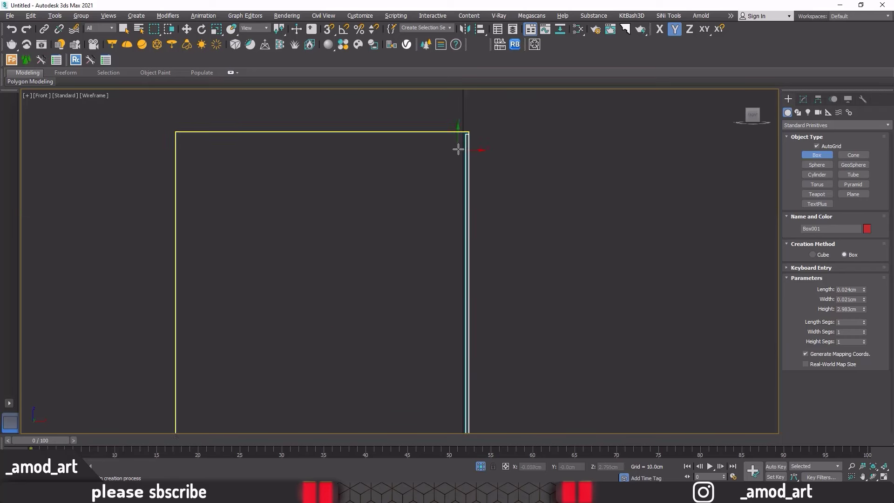
scroll(471, 130, "up", 3)
scroll(471, 126, "up", 2)
scroll(470, 126, "up", 2)
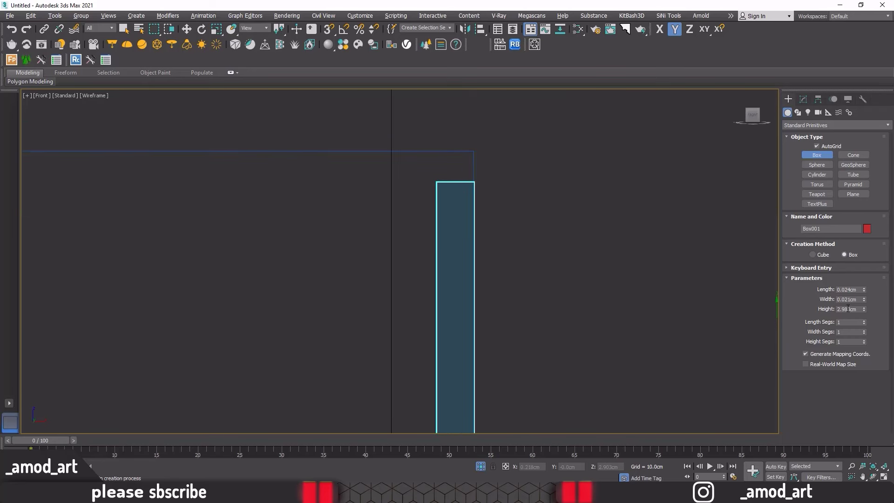
left_click(863, 308)
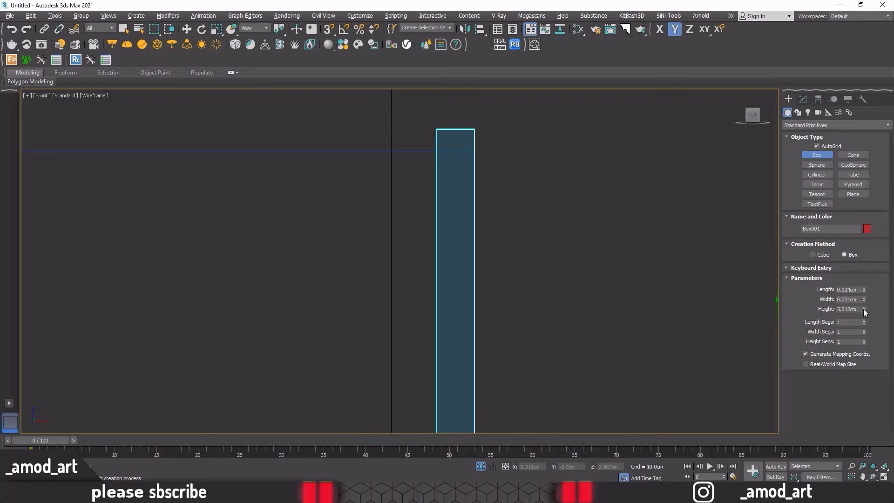
left_click_drag(863, 309, 861, 309)
left_click(863, 310)
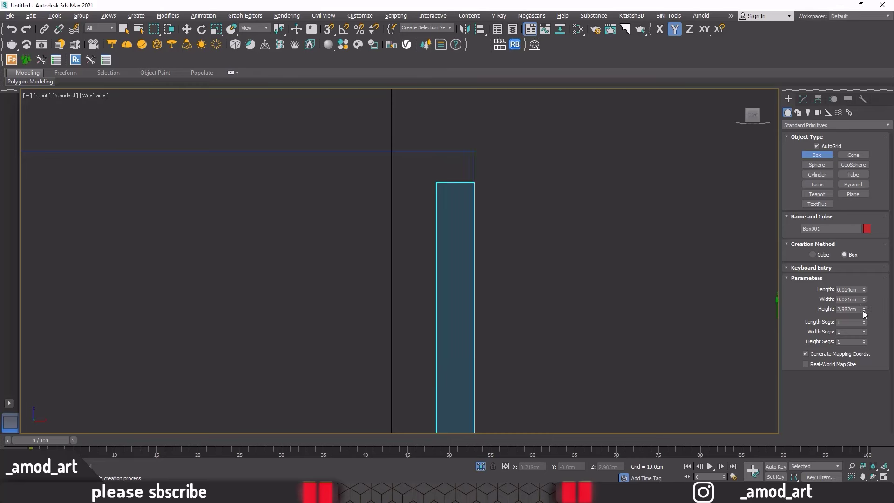
left_click(803, 99)
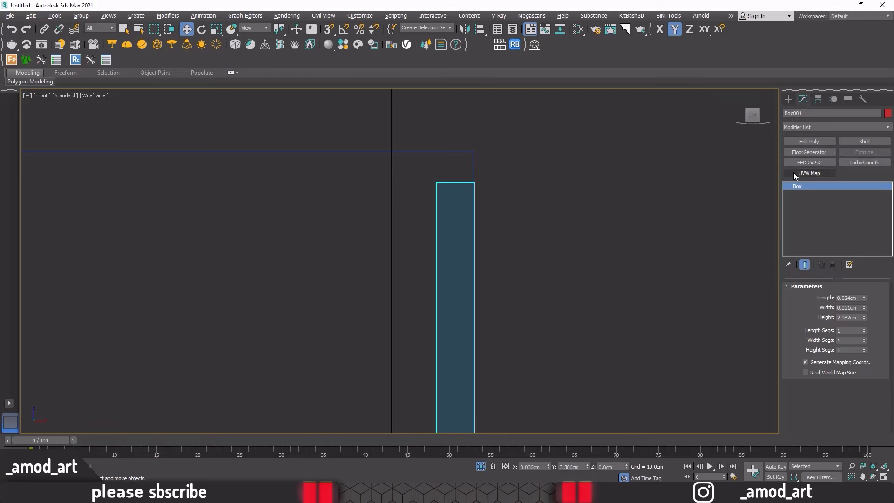
Step: Add Edit Poly and move the box's top vertices level with the wall top
left_click(805, 141)
left_click(797, 186)
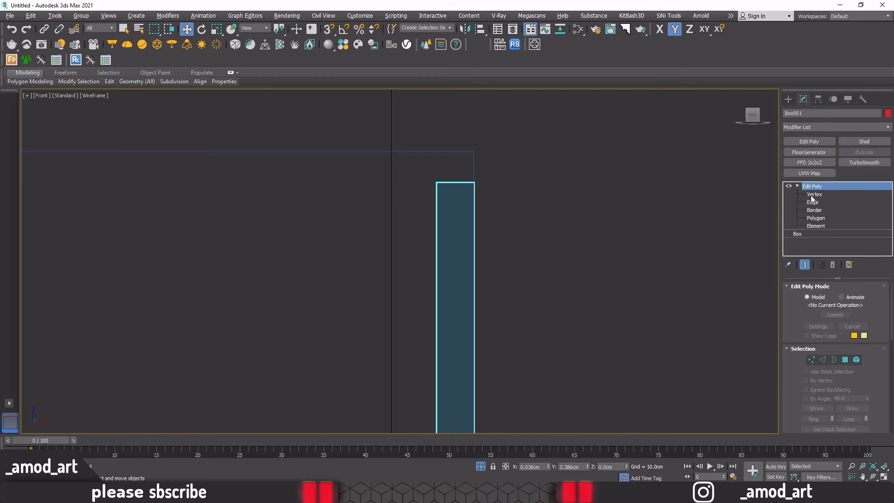
left_click_drag(353, 209, 353, 208)
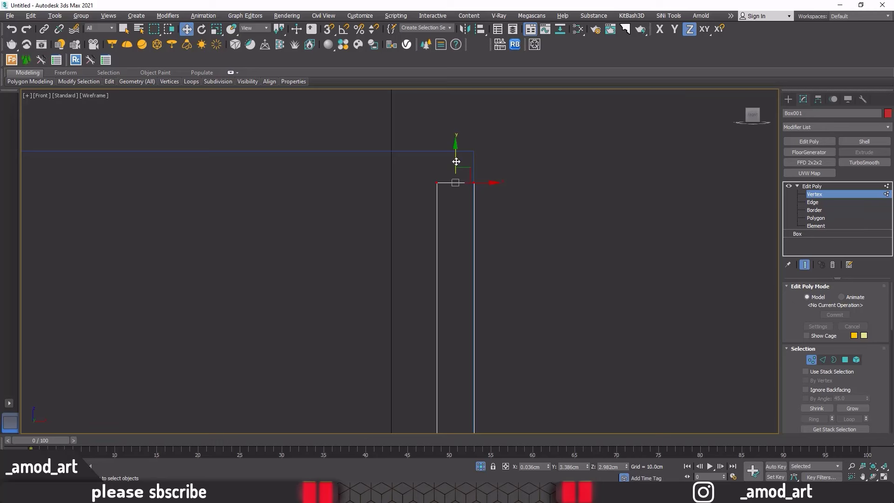
left_click_drag(457, 162, 457, 135)
scroll(456, 140, "up", 3)
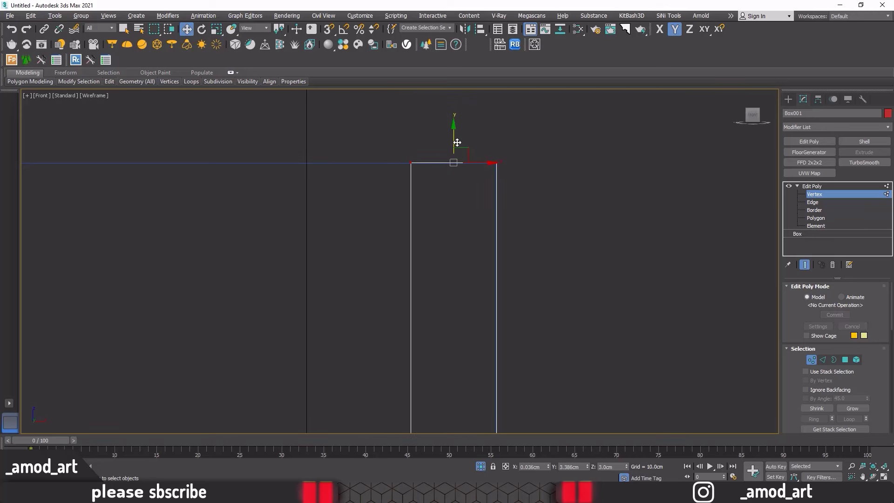
scroll(456, 158, "up", 3)
left_click_drag(448, 168, 448, 169)
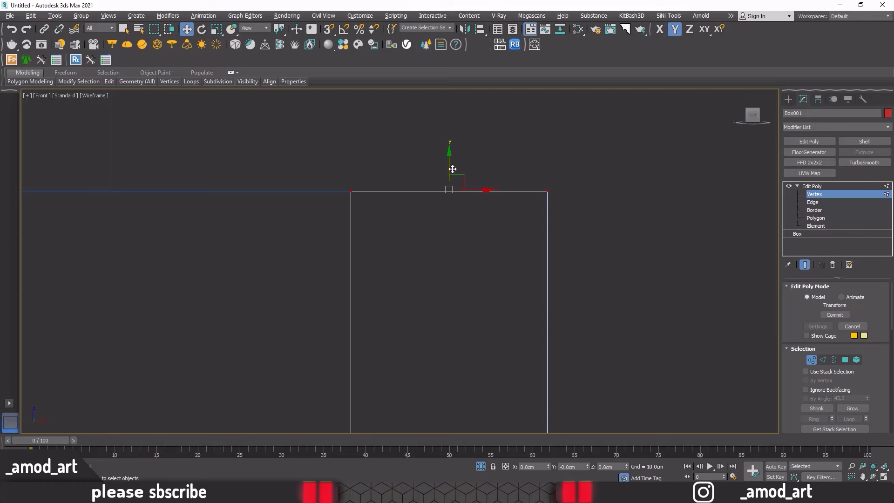
left_click(797, 186)
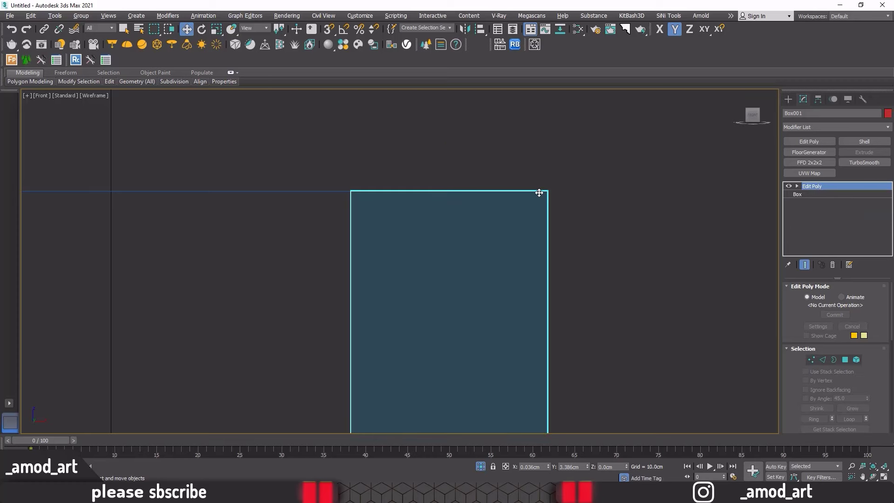
Step: Reselect the thin box and frame its top in a full Perspective view
key("alt+w")
right_click(575, 326)
key("alt+w")
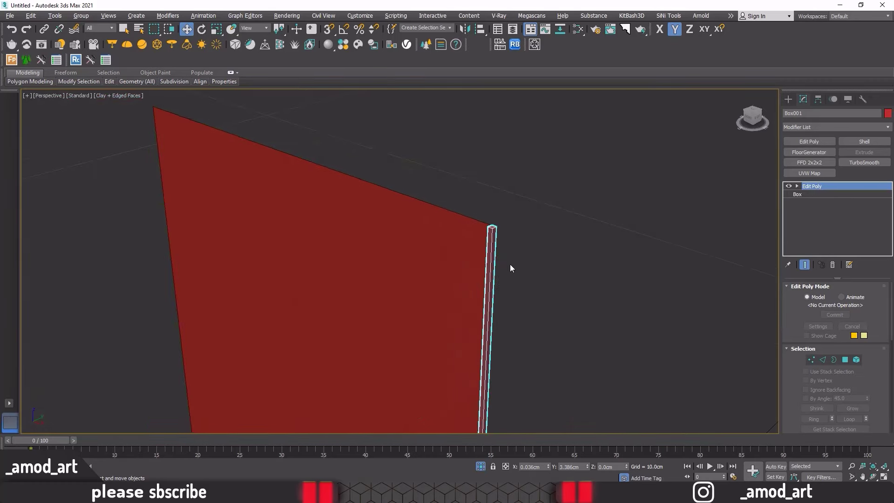
left_click(507, 196)
scroll(484, 188, "up", 3)
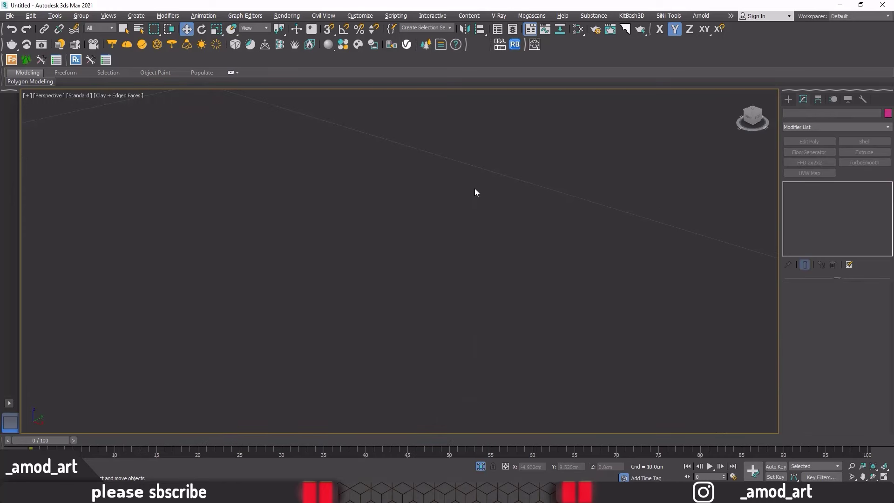
scroll(473, 188, "down", 3)
left_click(461, 195)
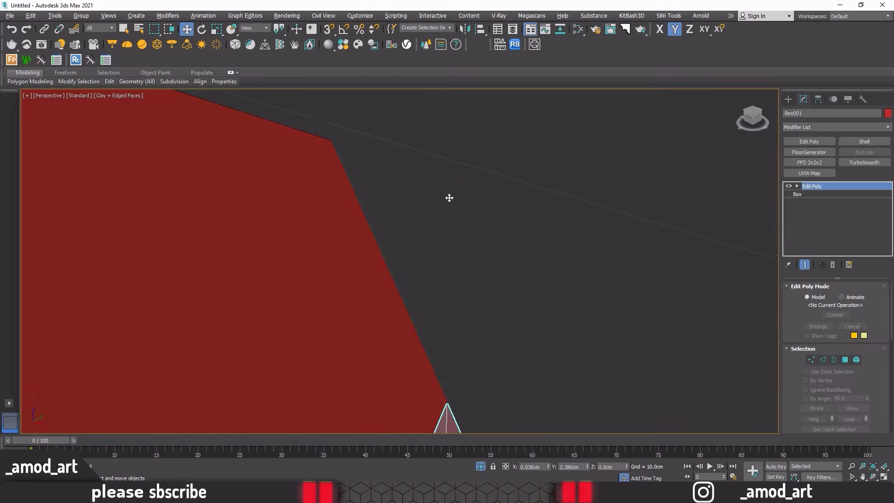
scroll(449, 197, "down", 2)
middle_click_drag(449, 198, 486, 208)
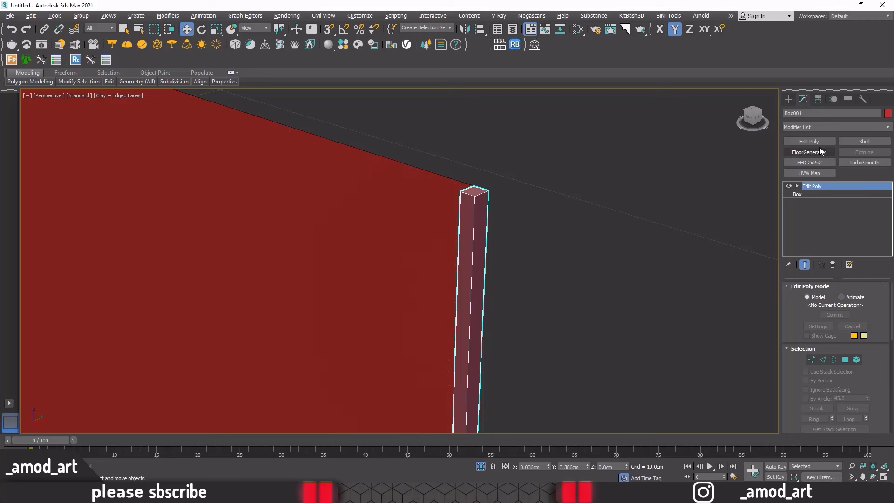
Step: Add a Chamfer modifier to the pillar with Amount around 0.002cm
left_click(795, 124)
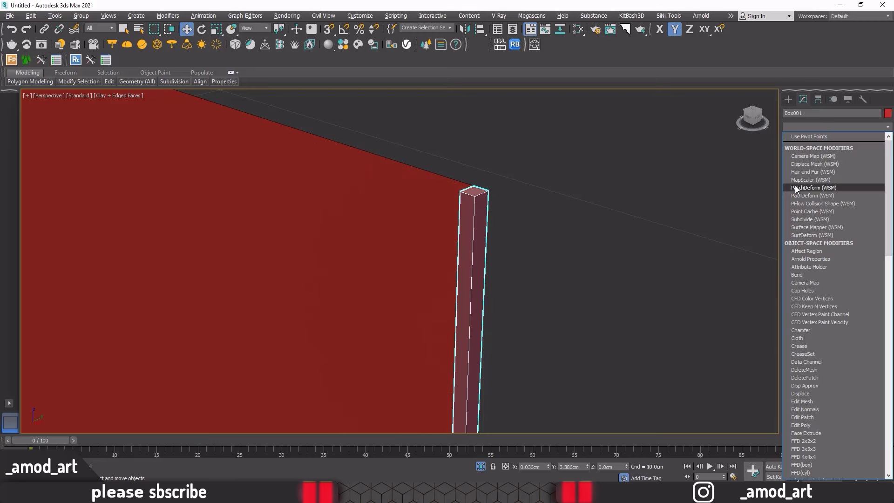
key("c")
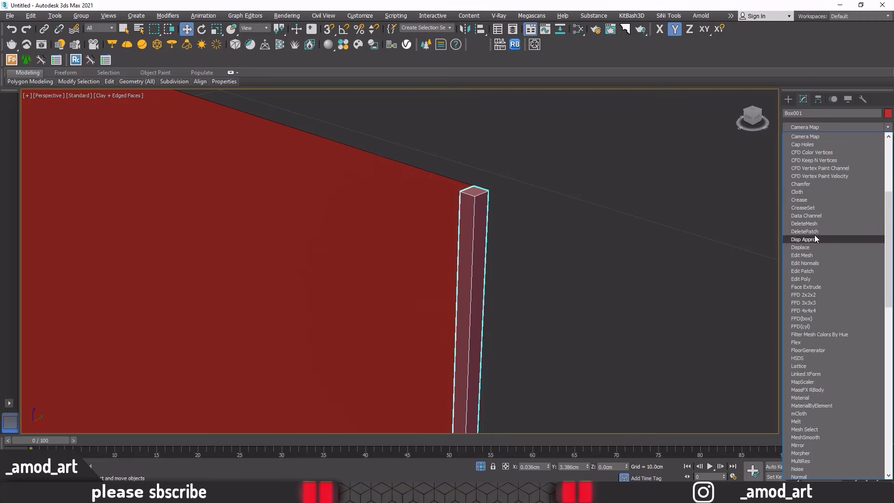
left_click(805, 184)
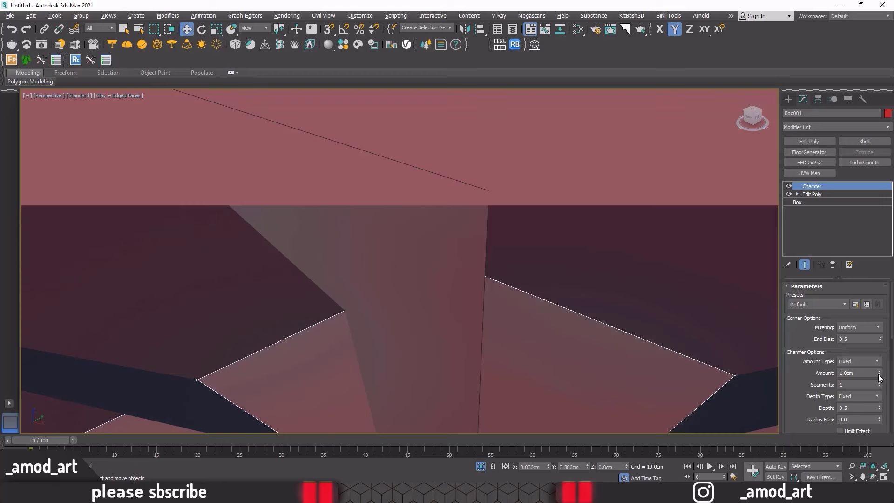
left_click_drag(879, 376, 879, 378)
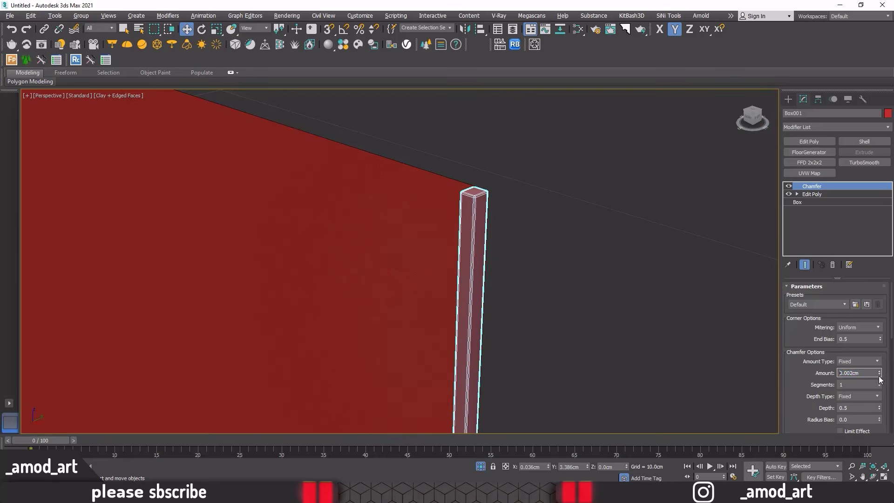
scroll(477, 190, "down", 1)
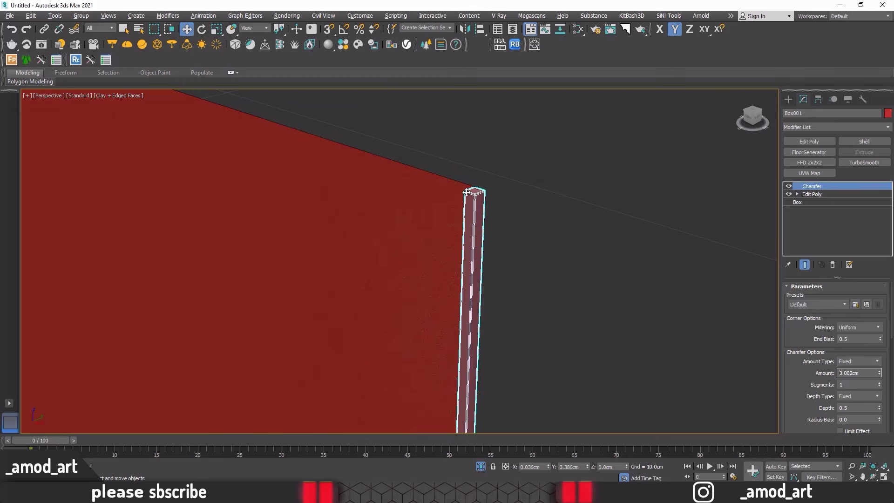
Step: Turn on viewport clipping in the Perspective view to reveal the pillar
left_click(46, 95)
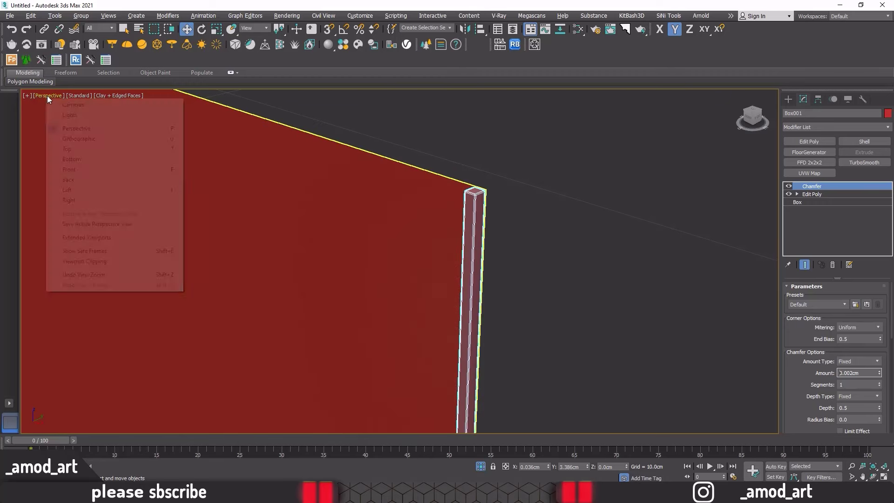
left_click(80, 260)
left_click_drag(772, 398, 775, 421)
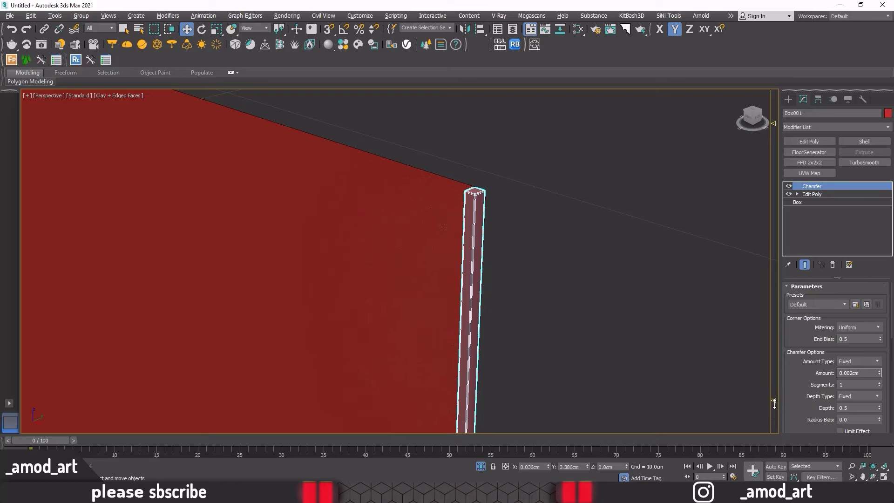
scroll(468, 200, "up", 2)
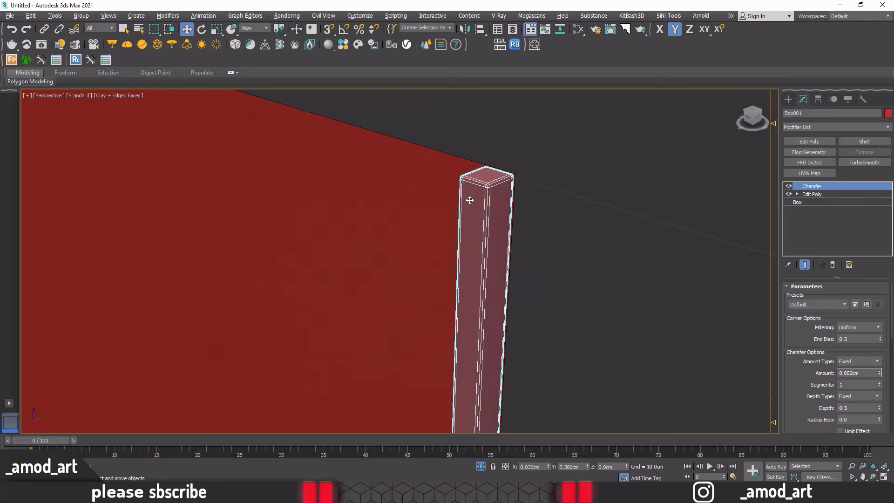
scroll(469, 201, "up", 1)
scroll(475, 206, "up", 1)
scroll(476, 205, "down", 1)
scroll(464, 204, "down", 1)
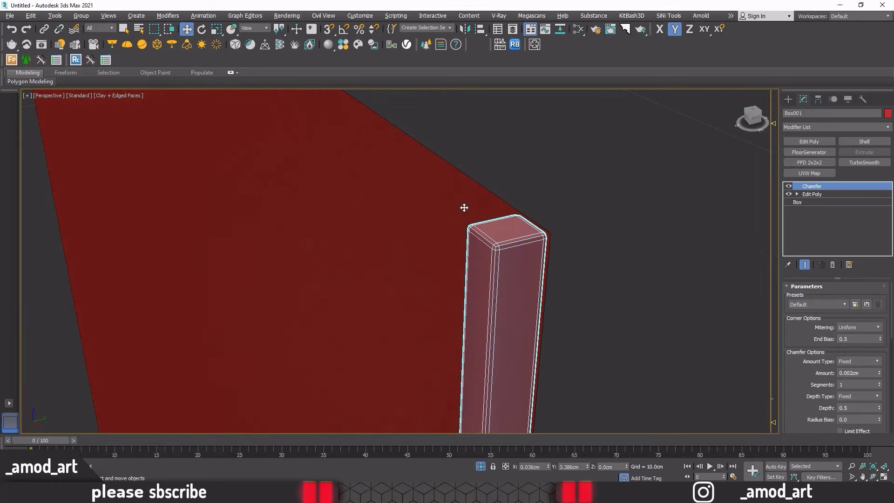
Step: Settle the chamfer Amount at 0.002cm and set Segments to 2
left_click(879, 371)
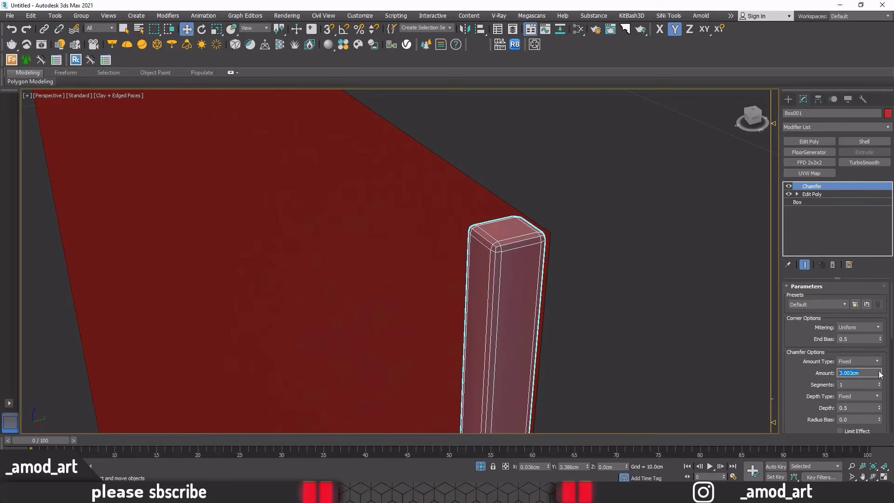
left_click(879, 376)
left_click(879, 376)
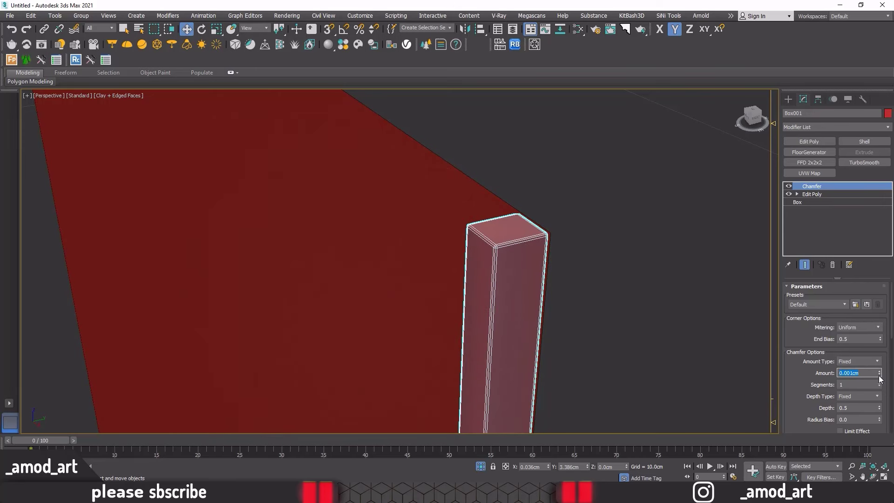
left_click(879, 371)
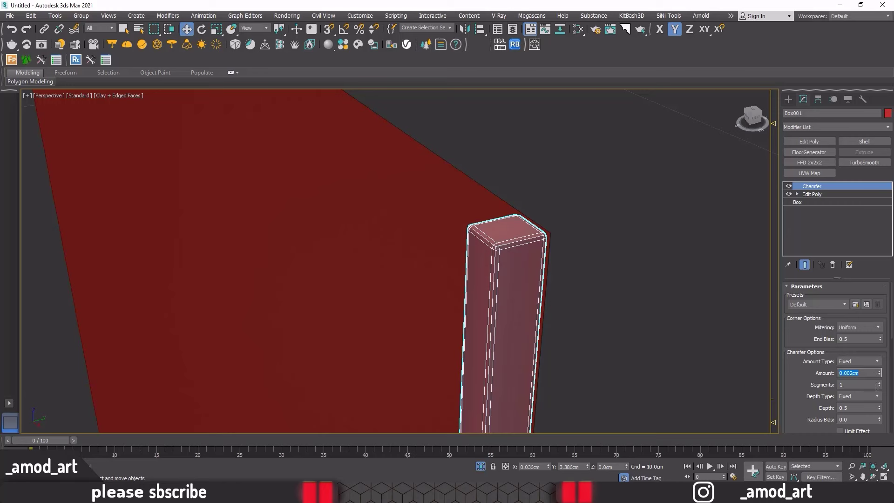
left_click(880, 382)
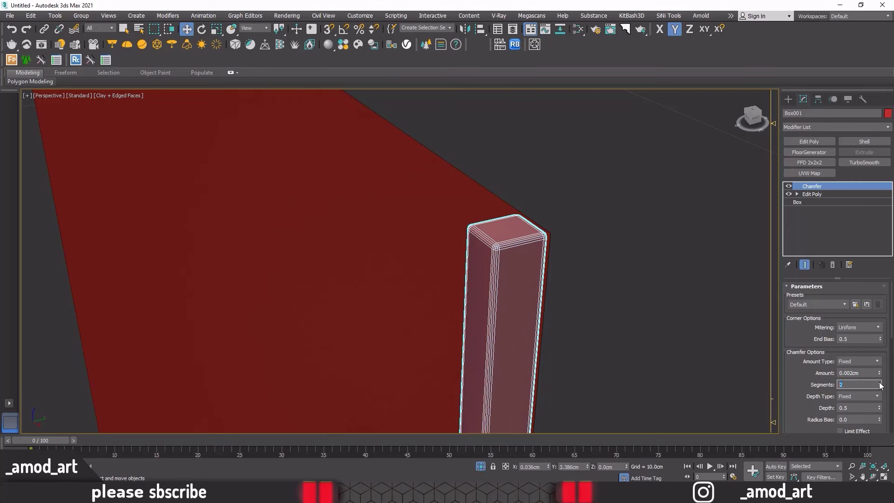
scroll(477, 171, "down", 4)
middle_click_drag(477, 190, 520, 198, "alt")
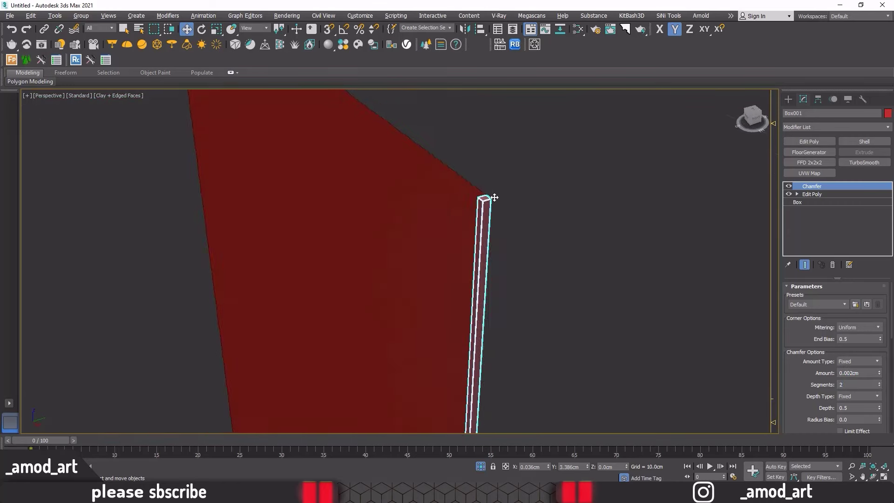
key("alt+w")
right_click(281, 136)
key("alt+w")
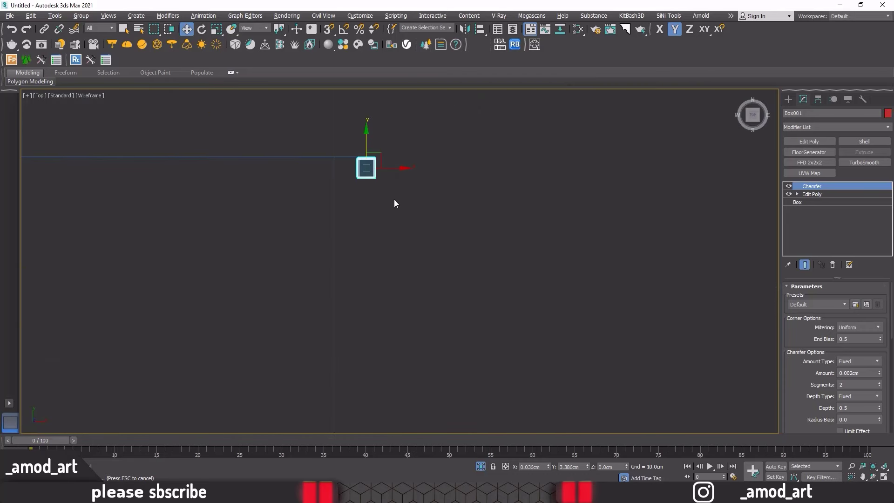
Step: Shift-clone the rounded box to the left and butt it against the original
middle_click_drag(365, 214, 501, 224)
scroll(509, 200, "up", 3)
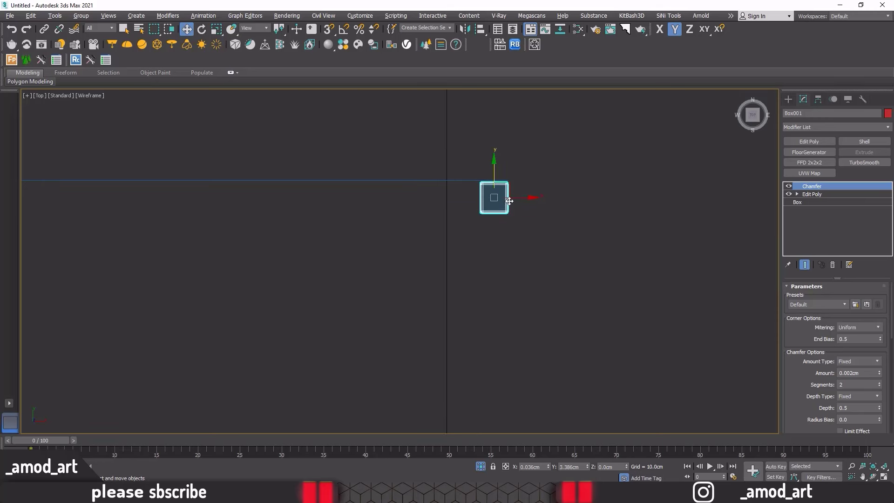
left_click_drag(521, 198, 493, 196, "shift")
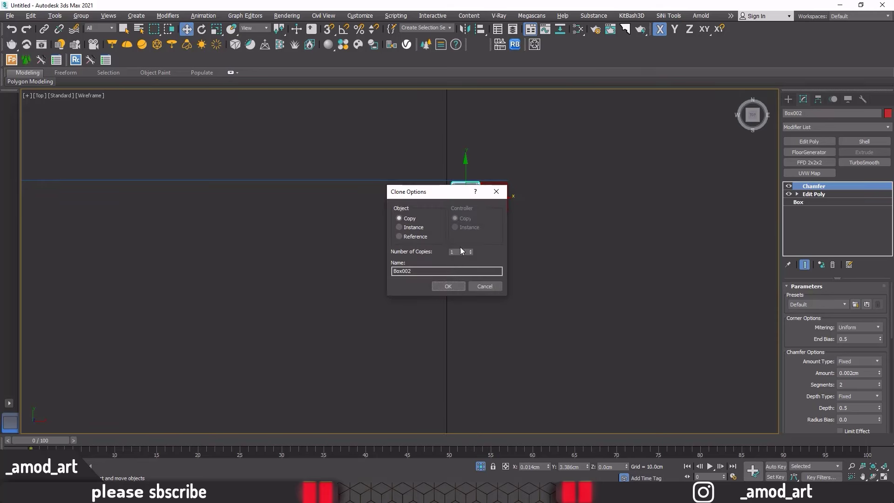
left_click(448, 286)
scroll(470, 223, "up", 3)
scroll(470, 226, "up", 2)
scroll(469, 230, "up", 2)
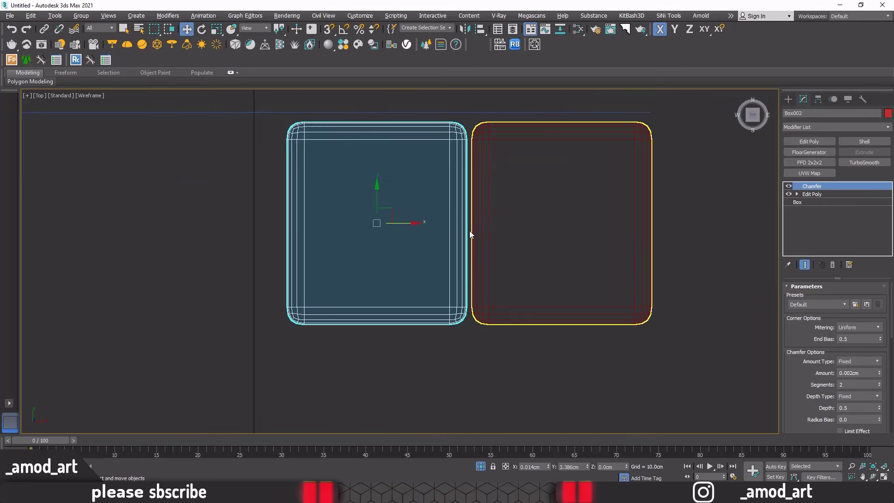
left_click_drag(410, 222, 412, 222)
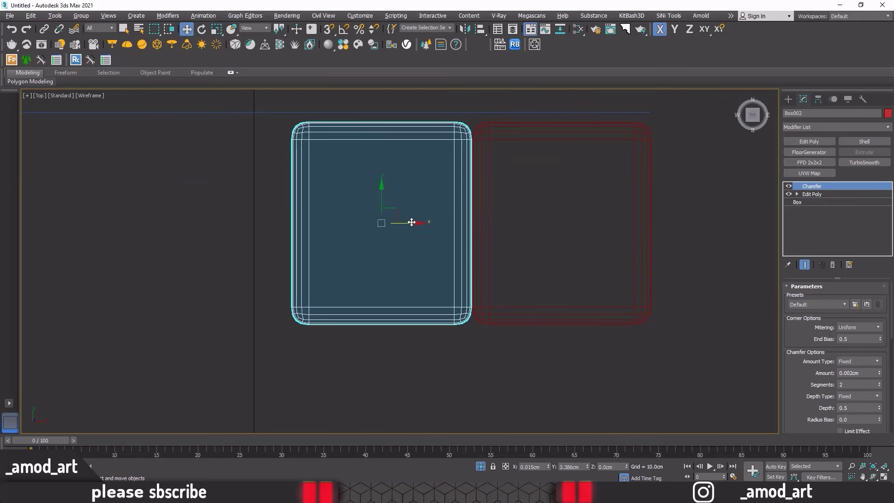
scroll(412, 222, "down", 2)
middle_click_drag(417, 219, 507, 203)
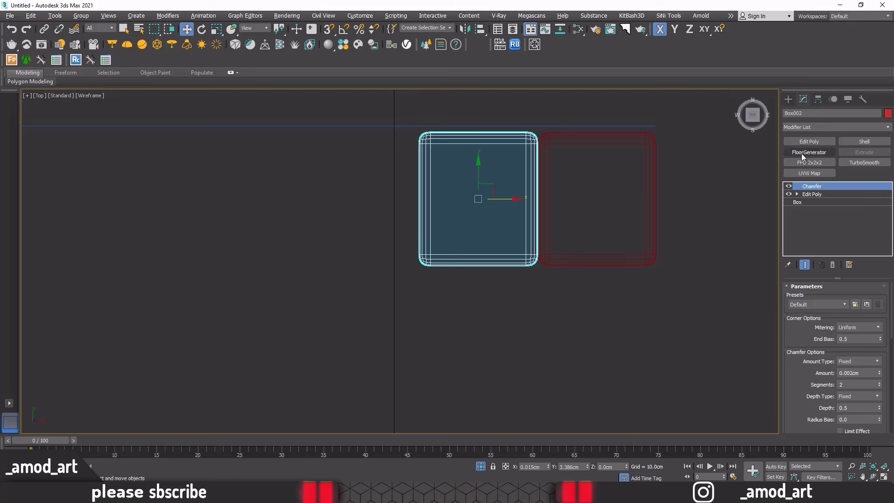
Step: Add Edit Poly to the copy and shift both boxes slightly up
left_click(804, 142)
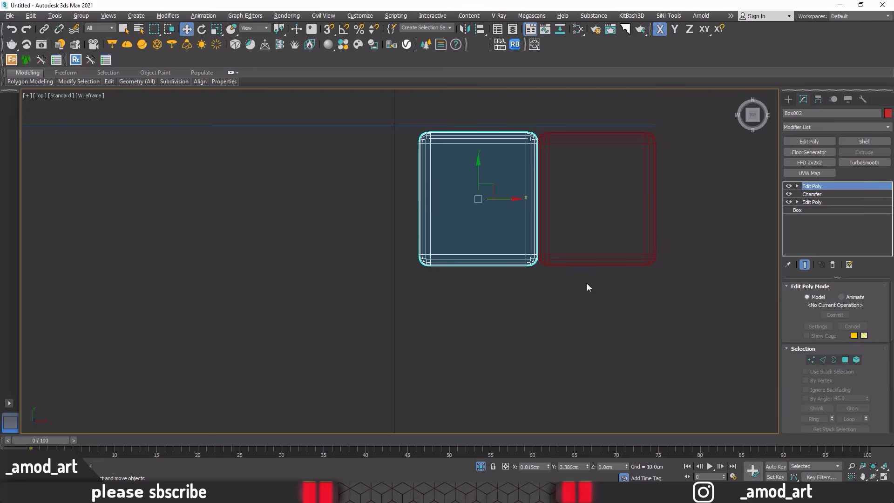
left_click_drag(586, 284, 509, 248)
left_click_drag(537, 173, 536, 169)
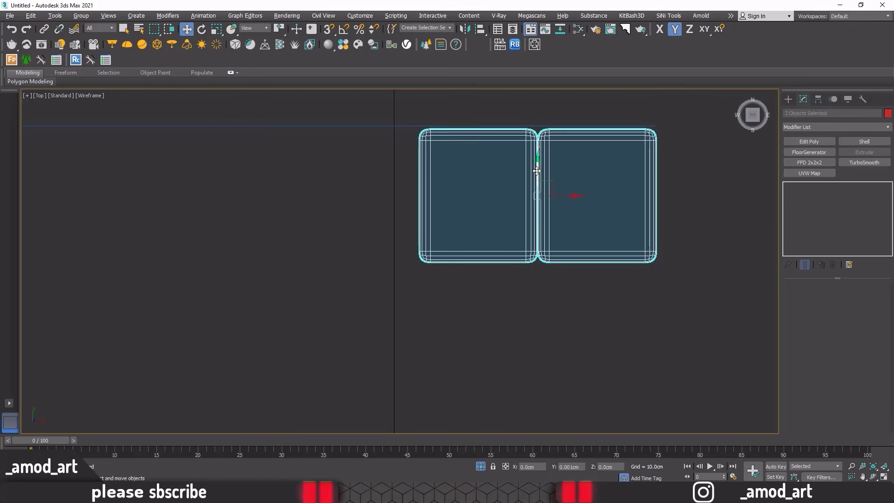
left_click(503, 275)
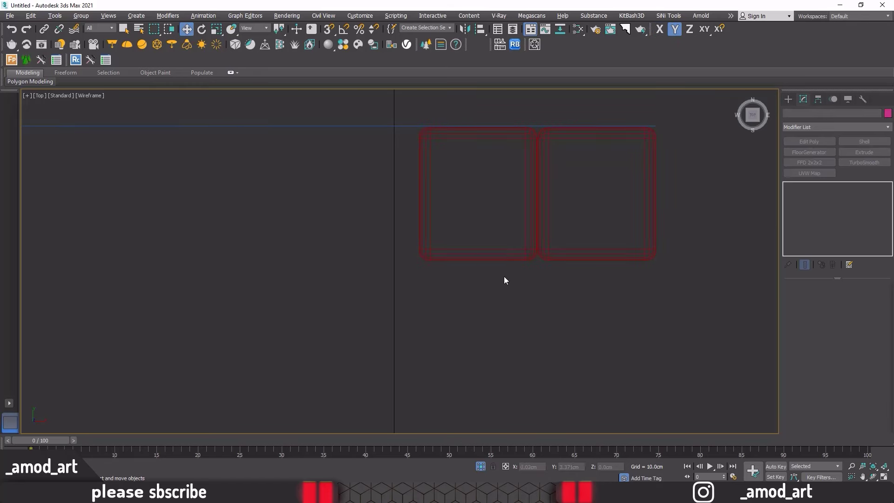
left_click(491, 259)
Step: Shorten and narrow the copy by moving its bottom and left vertices
left_click(797, 186)
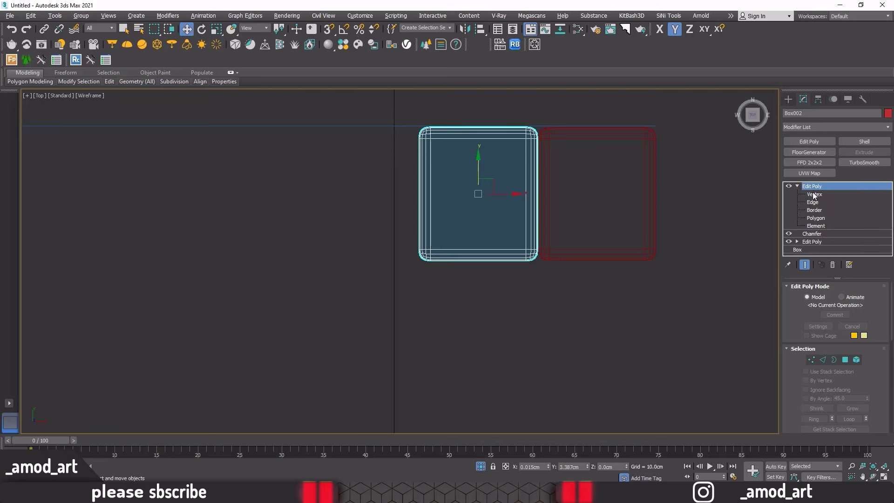
left_click_drag(365, 231, 366, 231)
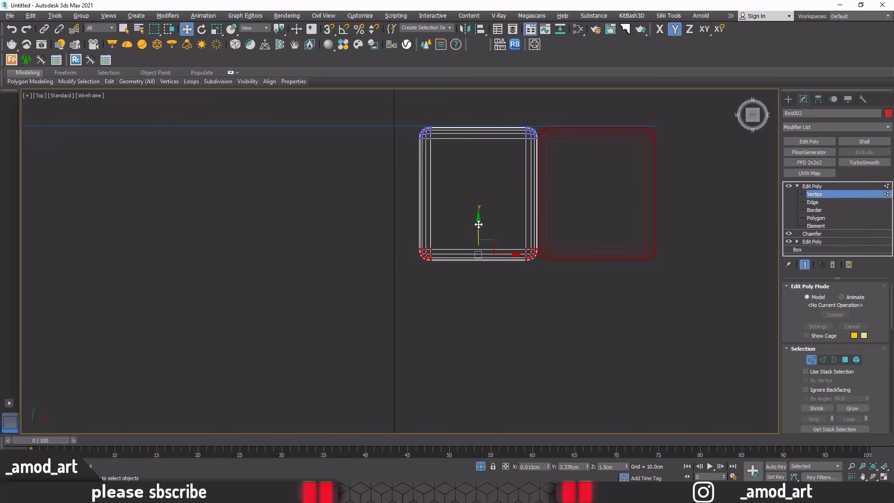
left_click_drag(478, 224, 477, 166)
left_click_drag(398, 89, 398, 91)
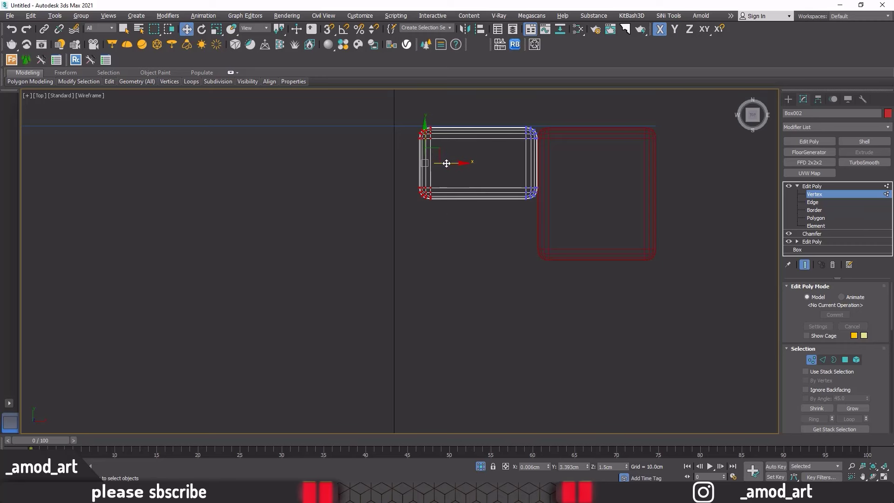
left_click_drag(450, 162, 463, 163)
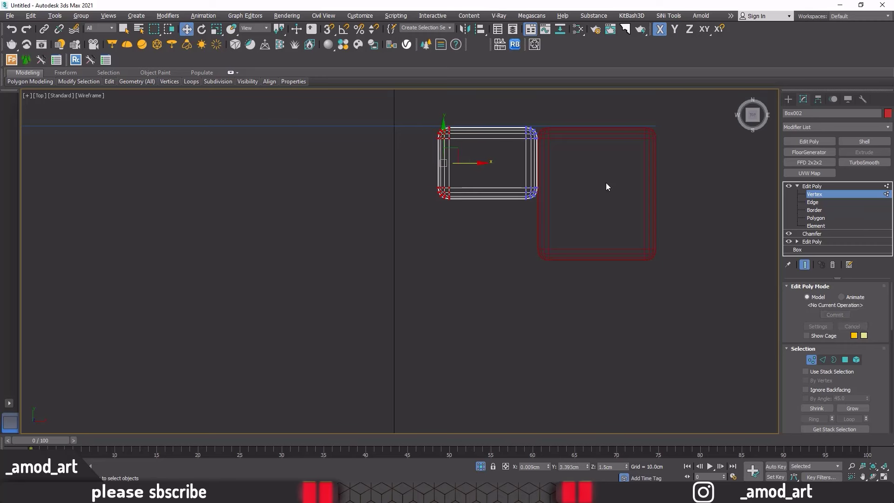
Step: Clone the original box again, dragging the new copy further left
left_click(827, 185)
left_click_drag(633, 236, 634, 232)
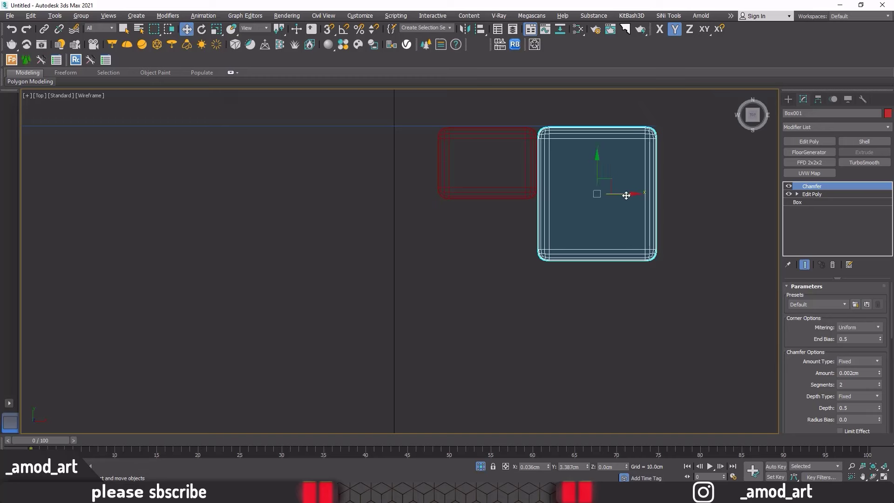
left_click_drag(626, 193, 407, 211, "shift")
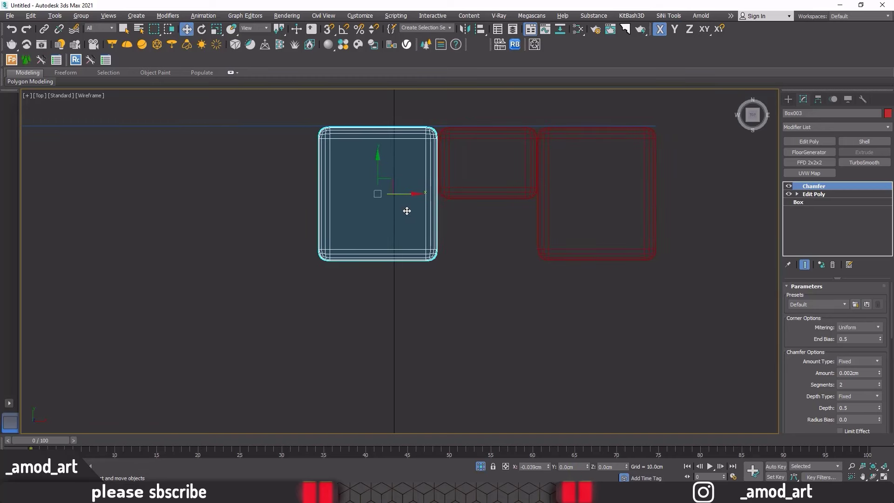
Step: Add Edit Poly to the new copy, lengthen it downward and narrow its left side
left_click(456, 288)
left_click(800, 140)
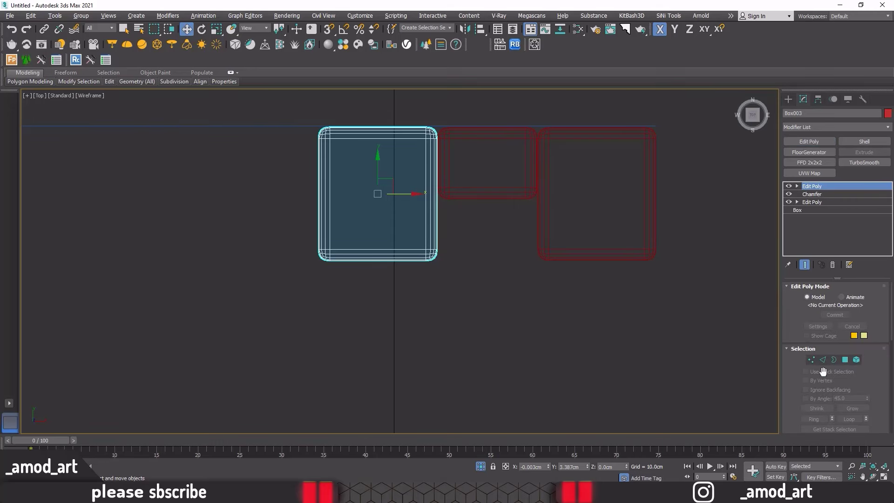
left_click(811, 359)
middle_click_drag(465, 296, 544, 289)
left_click_drag(542, 290, 367, 224)
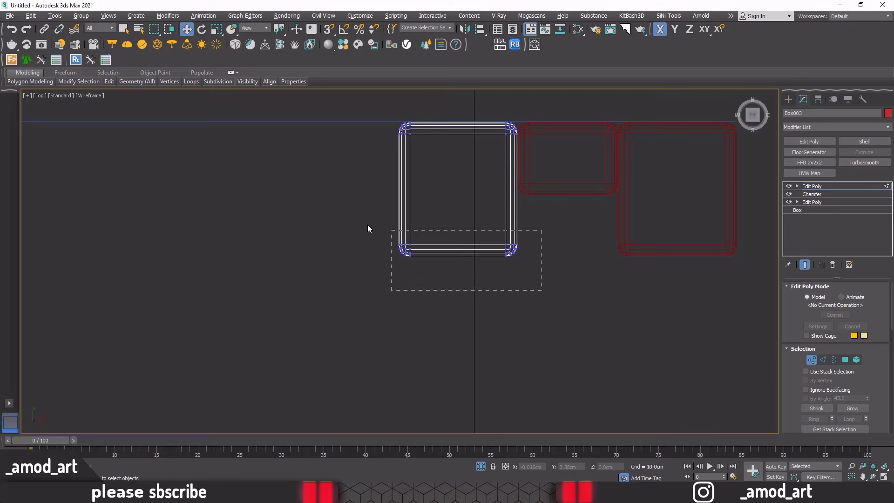
left_click_drag(459, 225, 460, 241)
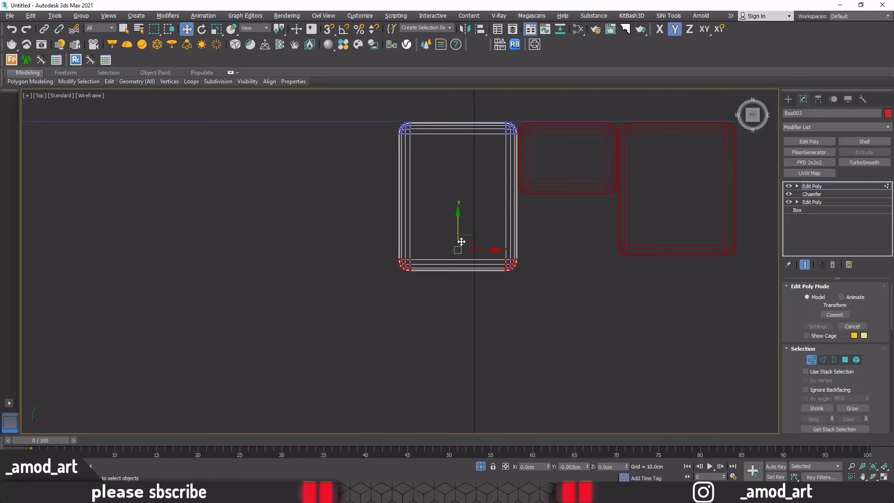
left_click_drag(437, 301, 375, 113)
left_click_drag(431, 195, 454, 196)
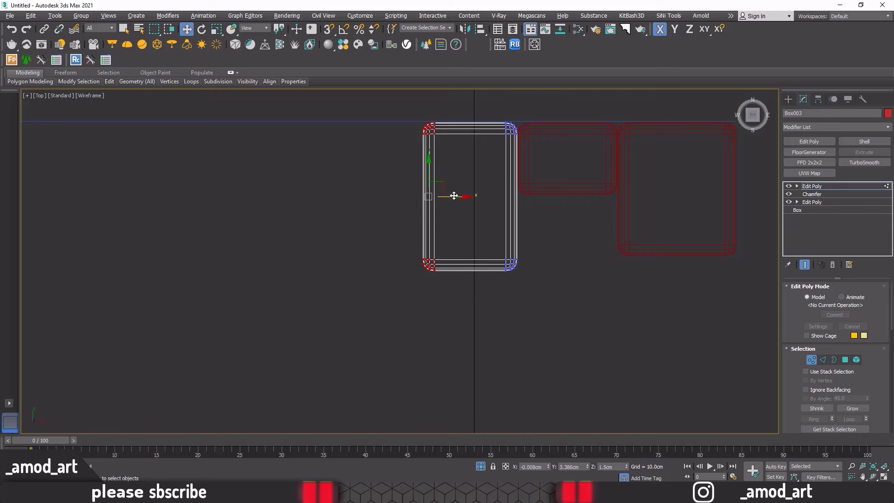
middle_click_drag(461, 218, 429, 213)
left_click(817, 186)
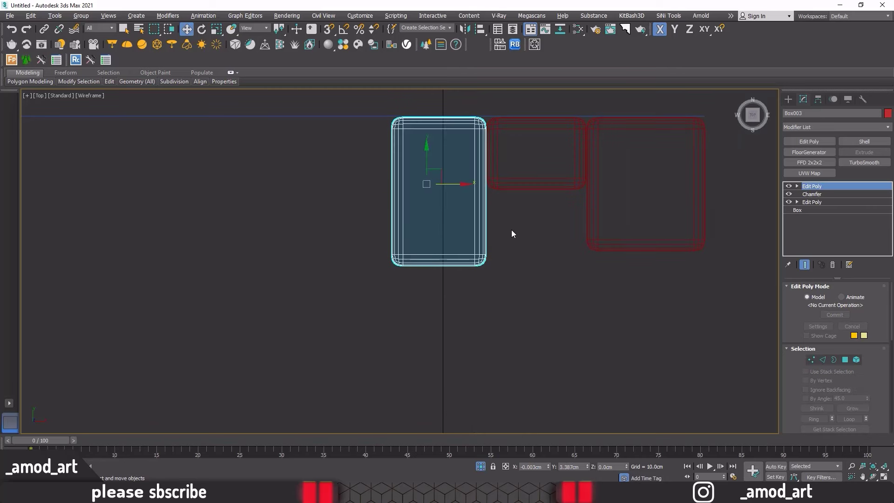
middle_click_drag(512, 230, 555, 225)
Step: Clone this box to the left, then shorten and narrow the new copy via vertices
left_click_drag(520, 194, 425, 192, "shift")
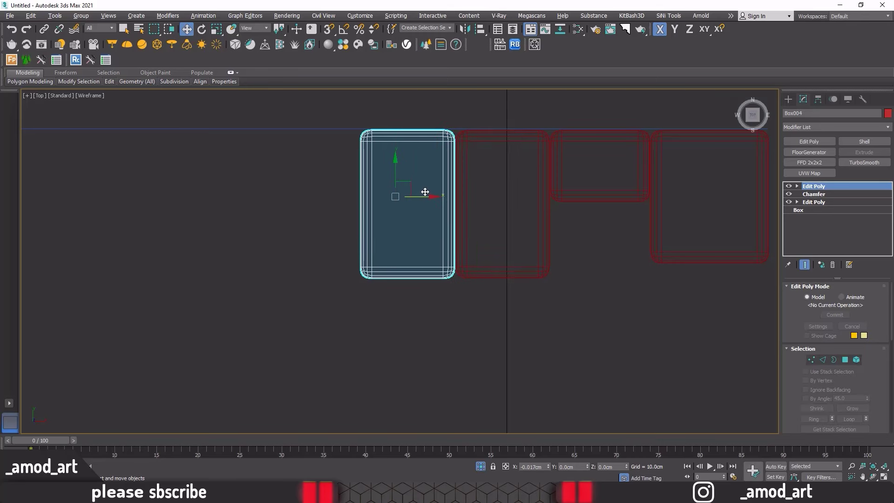
left_click(447, 287)
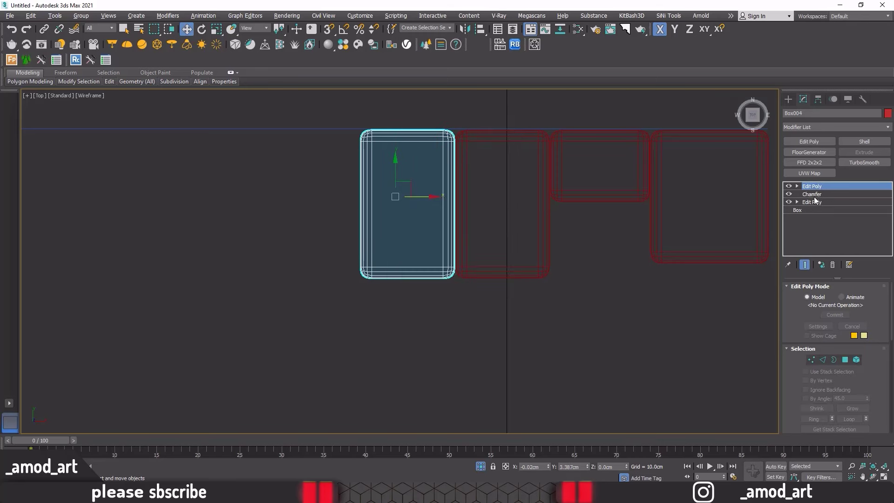
key("1")
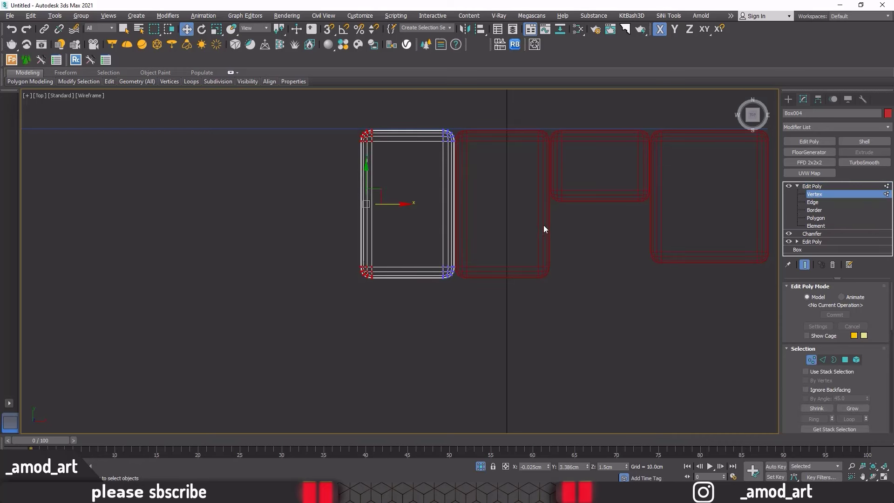
left_click_drag(473, 307, 345, 242)
left_click_drag(404, 236, 409, 168)
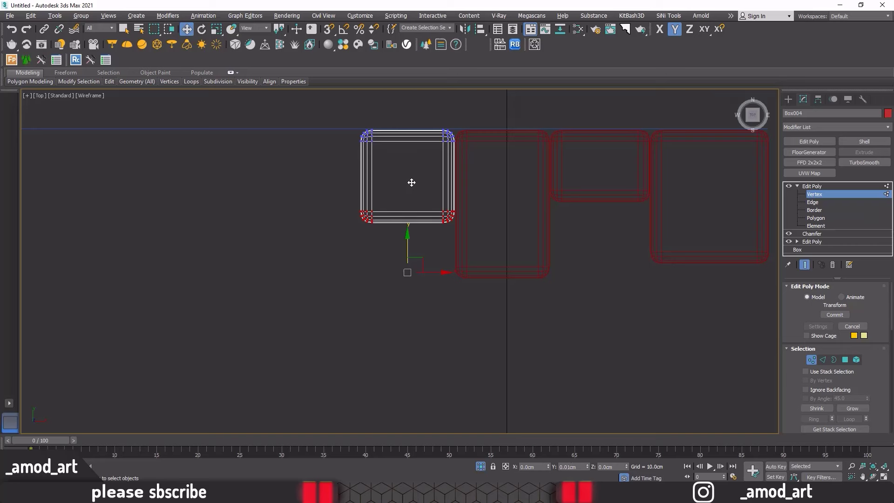
left_click_drag(409, 167, 410, 184)
left_click_drag(393, 242, 349, 110)
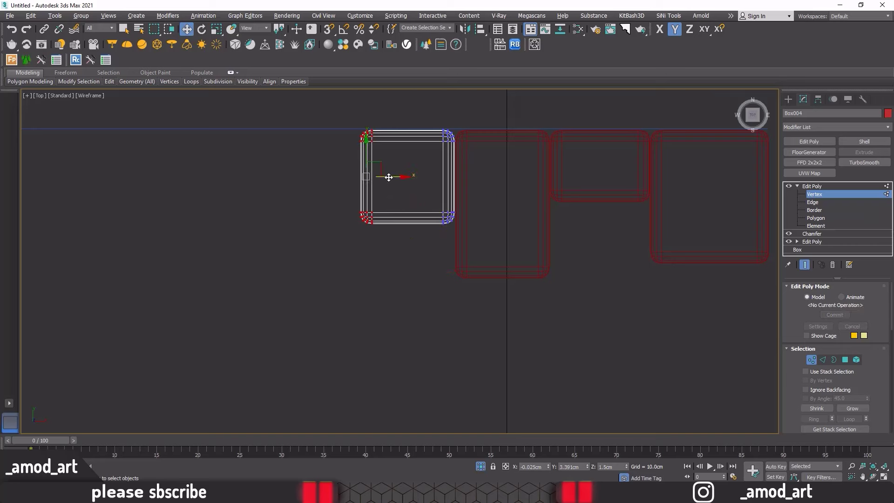
left_click_drag(389, 177, 405, 177)
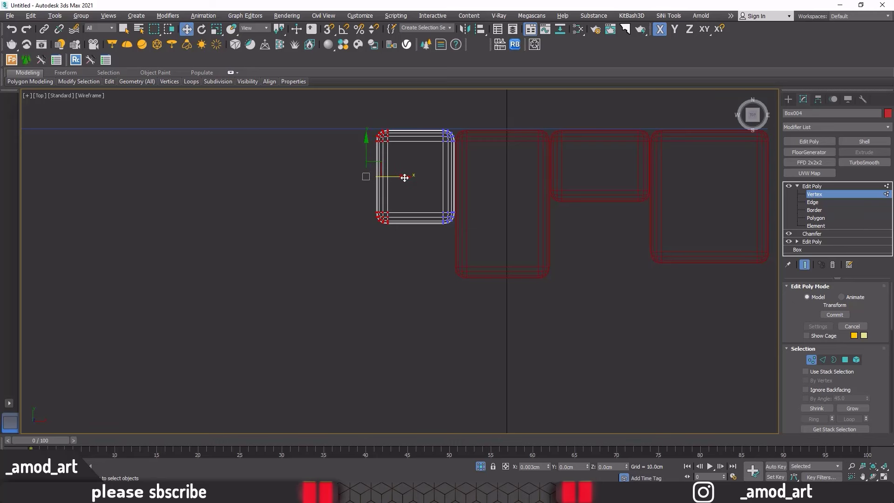
left_click(811, 186)
Step: Frame the panel row and select the tall panel Box003
middle_click_drag(556, 244, 613, 247)
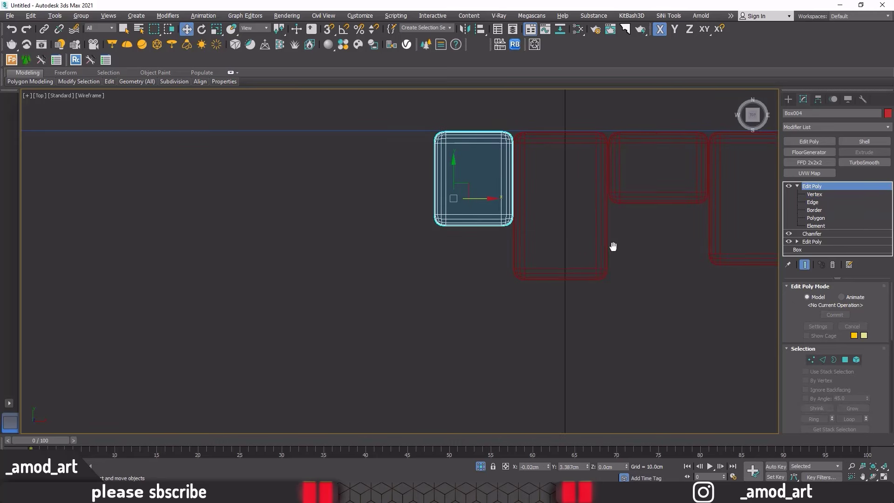
middle_click_drag(501, 208, 526, 226)
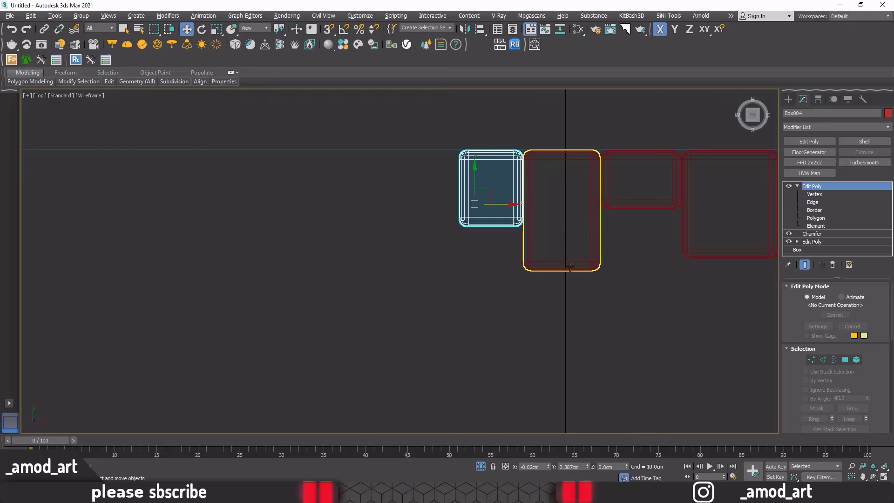
left_click(594, 249)
Step: Shift-drag an independent copy of the tall panel Box003 to its left
left_click_drag(582, 205, 440, 205, "shift")
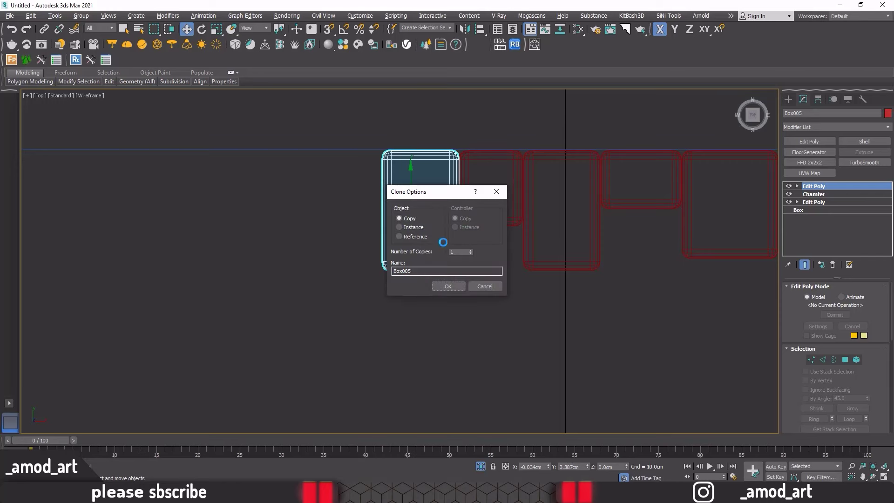
left_click(442, 285)
scroll(458, 150, "up", 2)
scroll(458, 150, "up", 5)
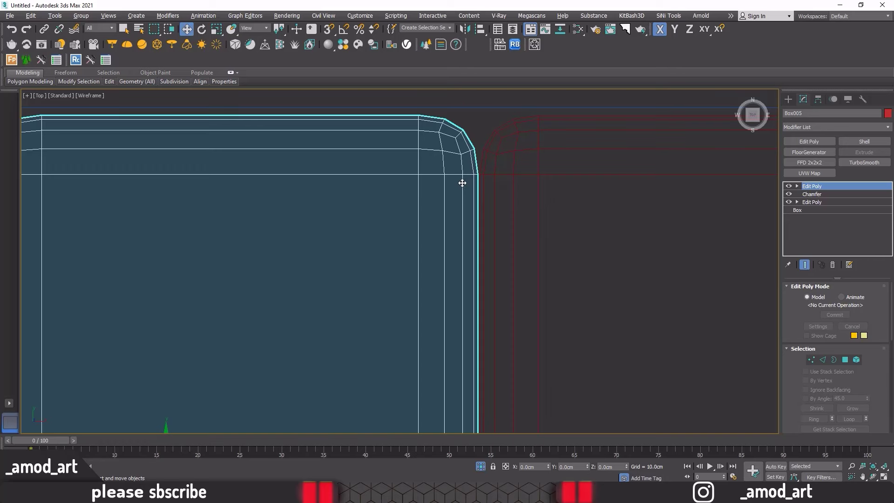
scroll(460, 183, "down", 5)
scroll(554, 246, "down", 2)
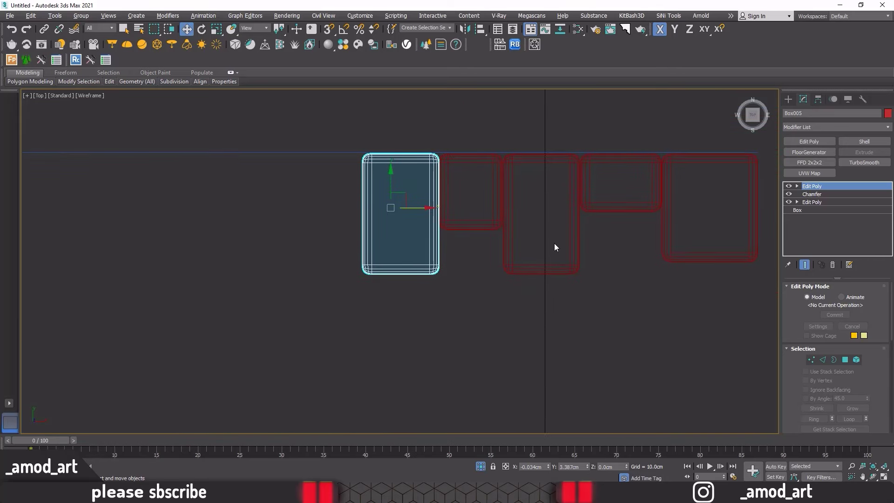
Step: Shorten the copy by raising its bottom vertices and widen it by pulling its left side out
left_click(797, 186)
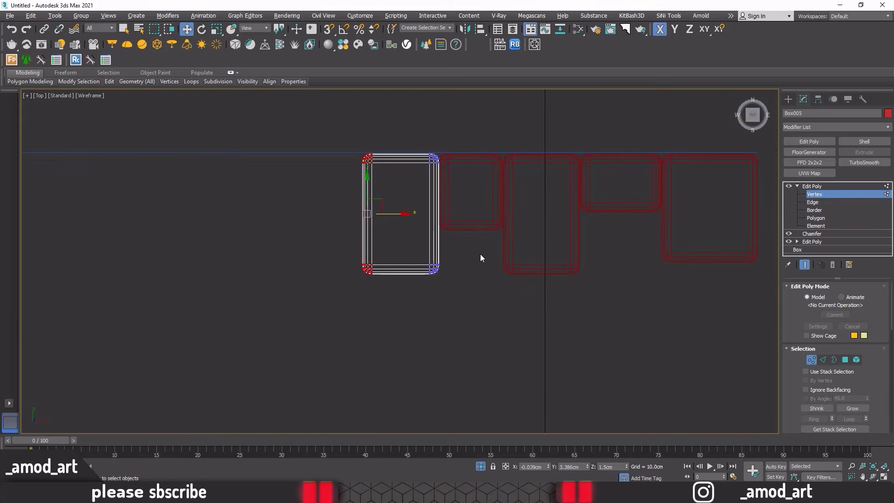
left_click_drag(335, 243, 353, 247)
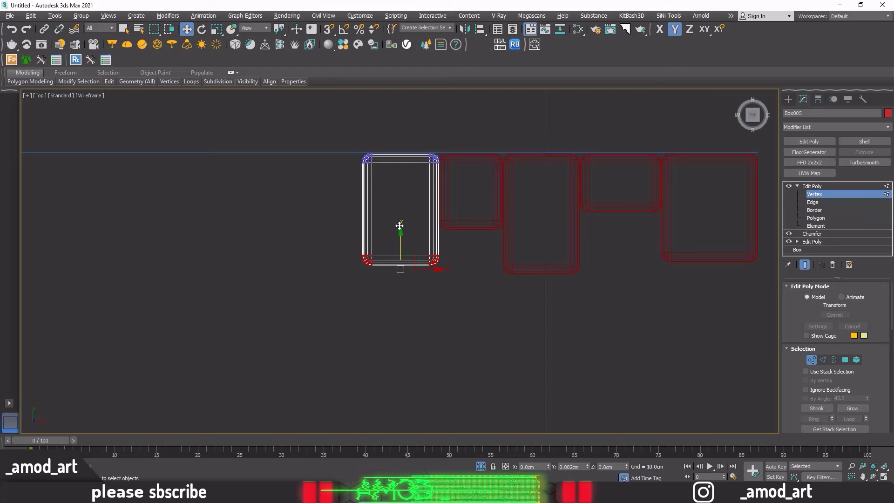
left_click_drag(400, 269, 349, 118)
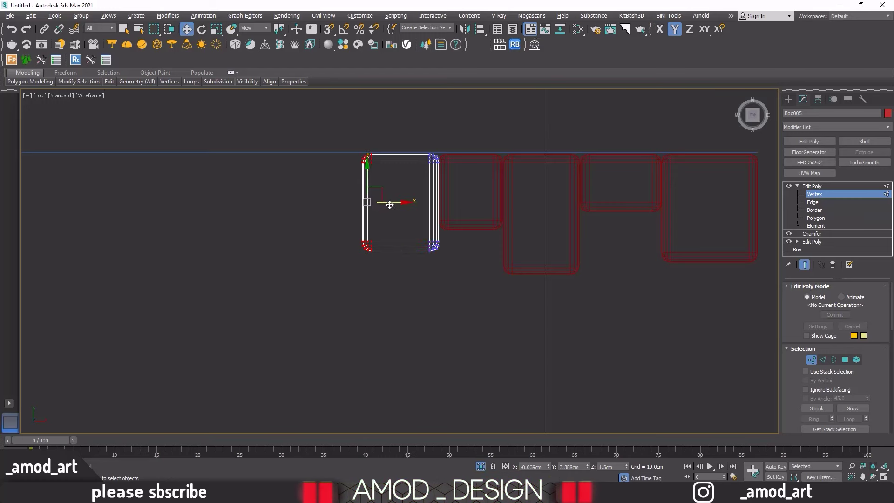
left_click_drag(389, 202, 360, 201)
mouse_move(461, 286)
left_mouse_down()
mouse_move(334, 223)
mouse_move(391, 228)
left_mouse_up()
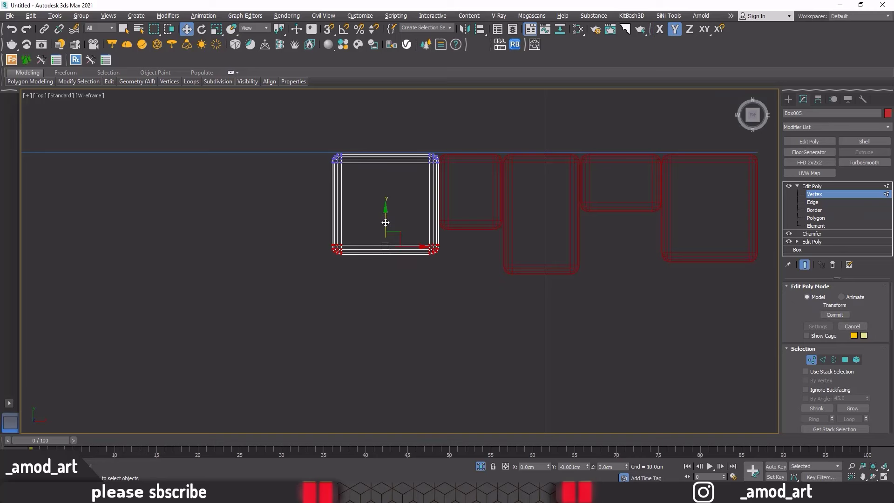
left_click(803, 193)
Step: Clone the wide panel as an independent copy further left along the row
middle_click_drag(504, 279, 607, 289)
left_click_drag(544, 216, 438, 215, "shift")
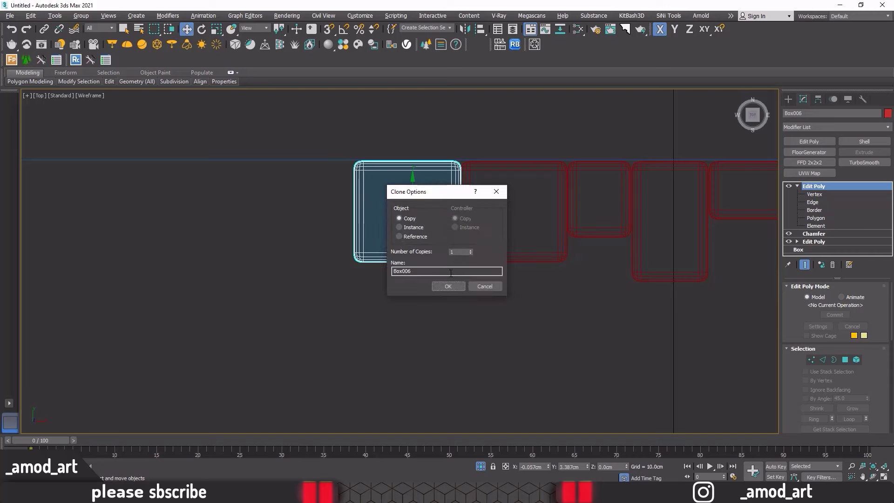
left_click(448, 284)
scroll(468, 160, "up", 4)
scroll(454, 174, "up", 5)
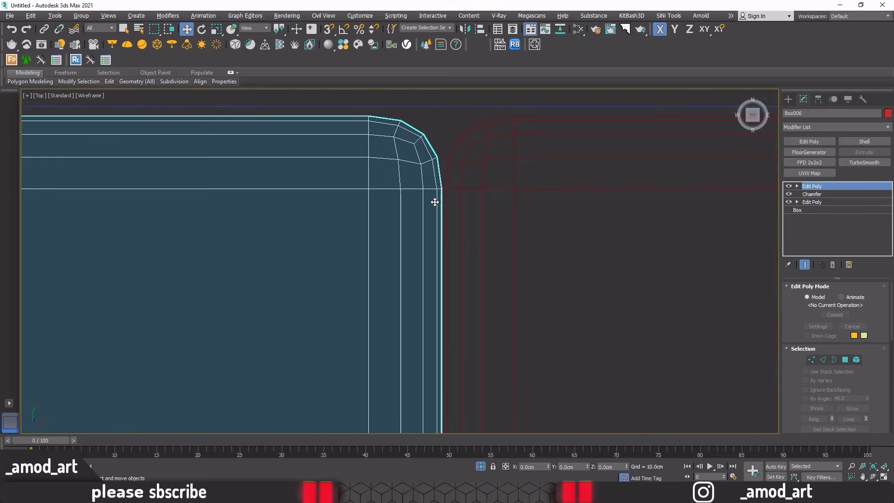
scroll(436, 204, "down", 8)
scroll(437, 207, "down", 3)
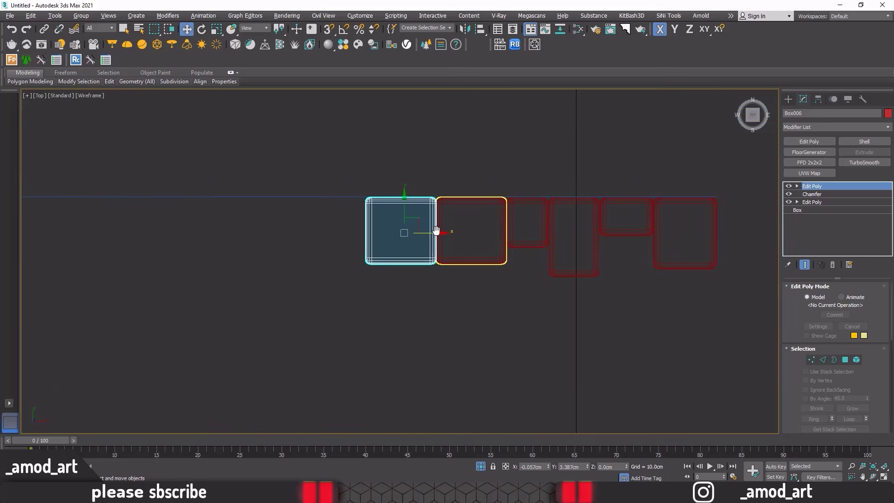
Step: Make the new copy taller by lowering its bottom vertices and narrower by moving its left vertices inward
left_click(797, 186)
key("1")
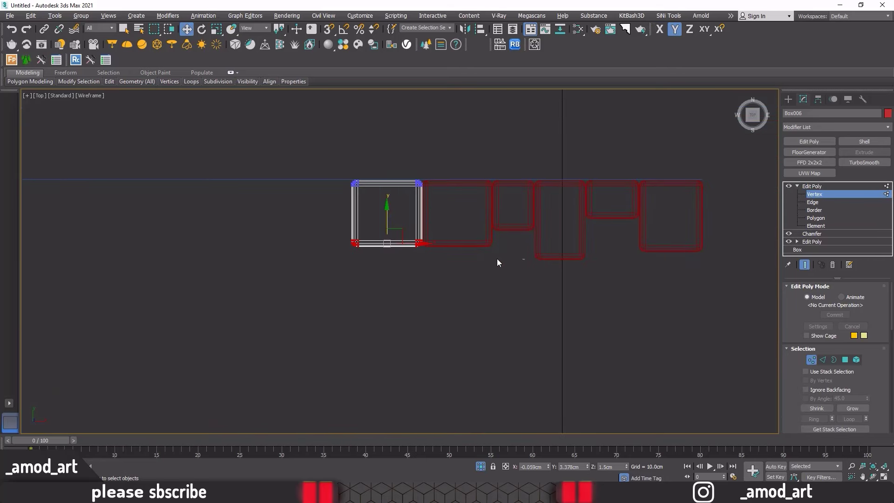
left_click_drag(387, 219, 390, 244)
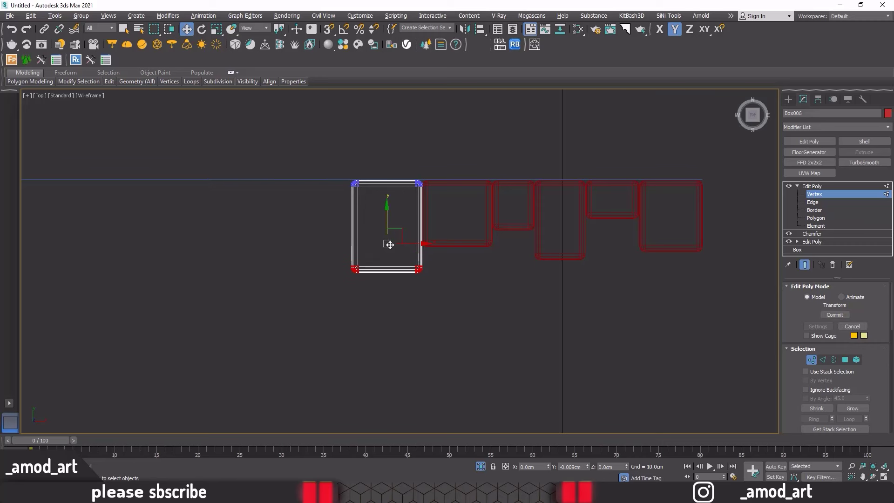
left_click_drag(370, 281, 342, 175)
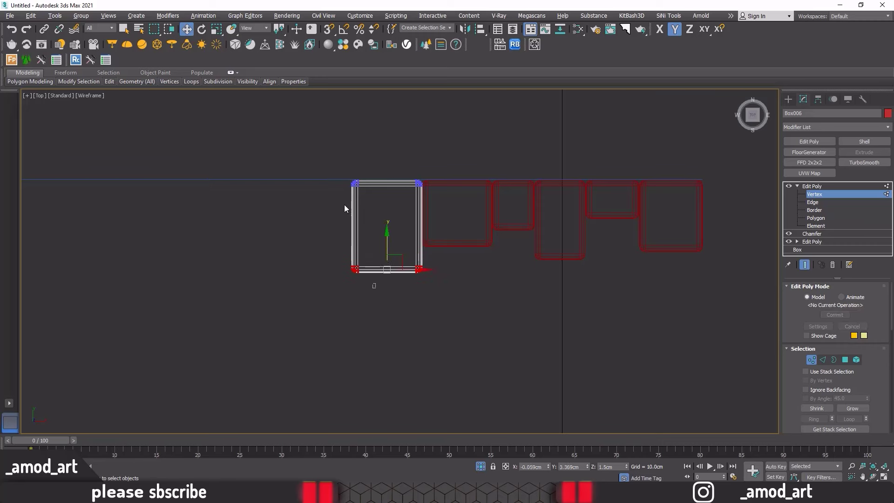
left_click_drag(378, 226, 404, 227)
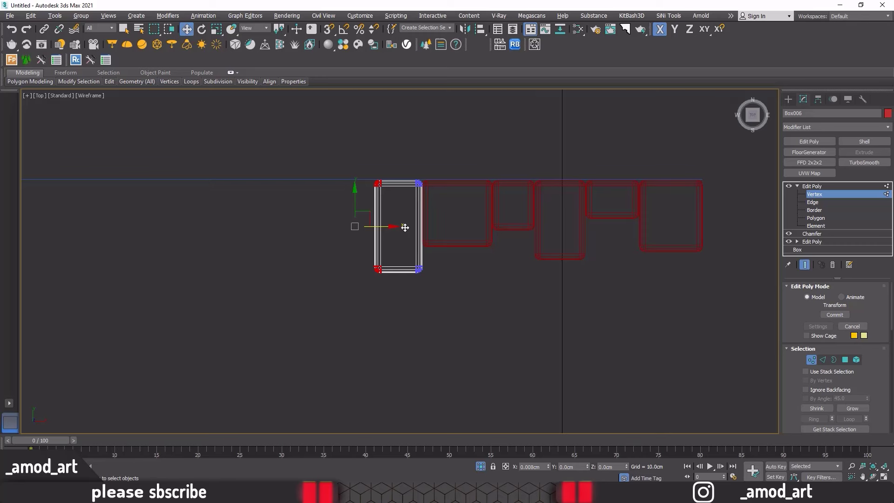
mouse_move(422, 282)
left_mouse_down()
mouse_move(368, 261)
mouse_move(396, 244)
left_mouse_up()
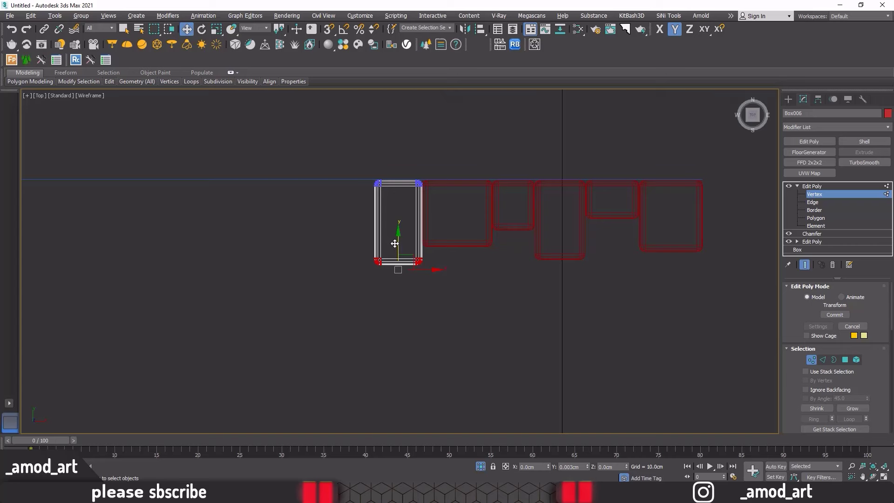
left_click(828, 194)
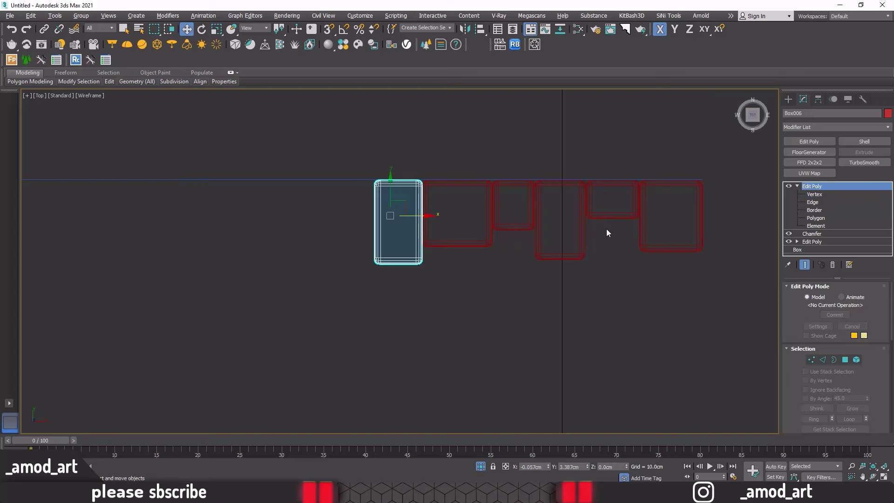
Step: Raise Box005's bottom vertices slightly to shorten it
left_click(484, 245)
left_click(814, 194)
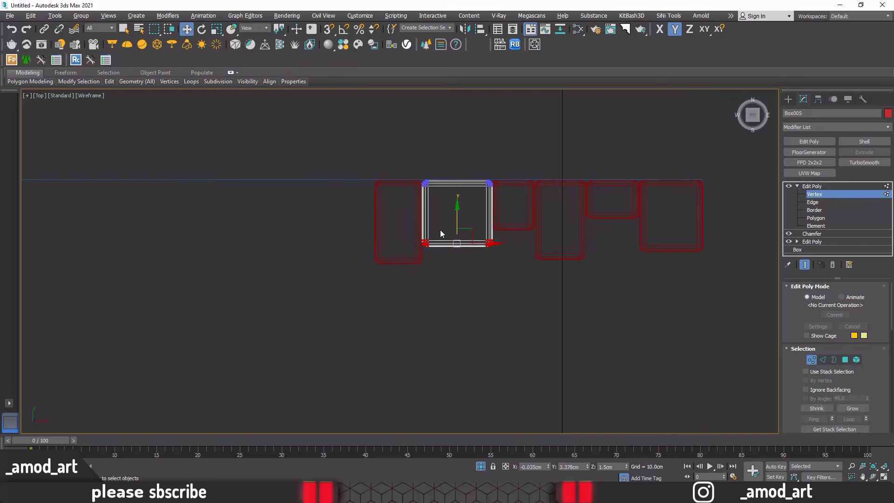
left_click_drag(456, 225, 454, 216)
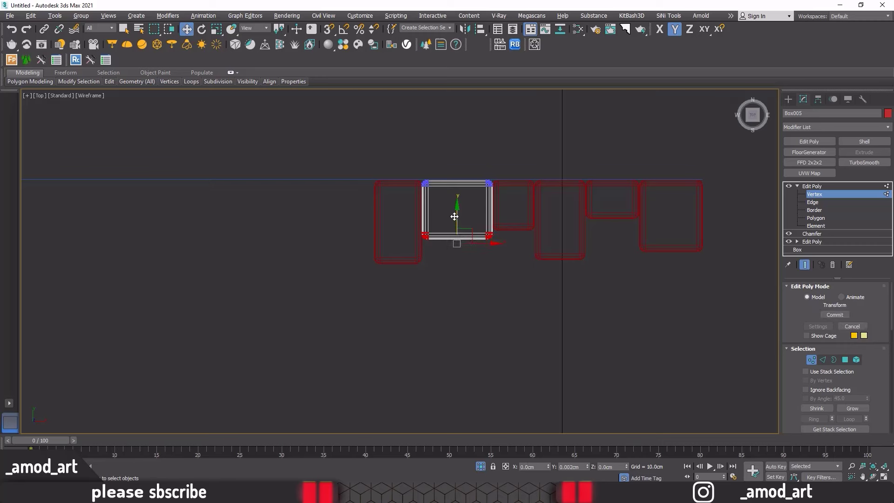
left_click(454, 217)
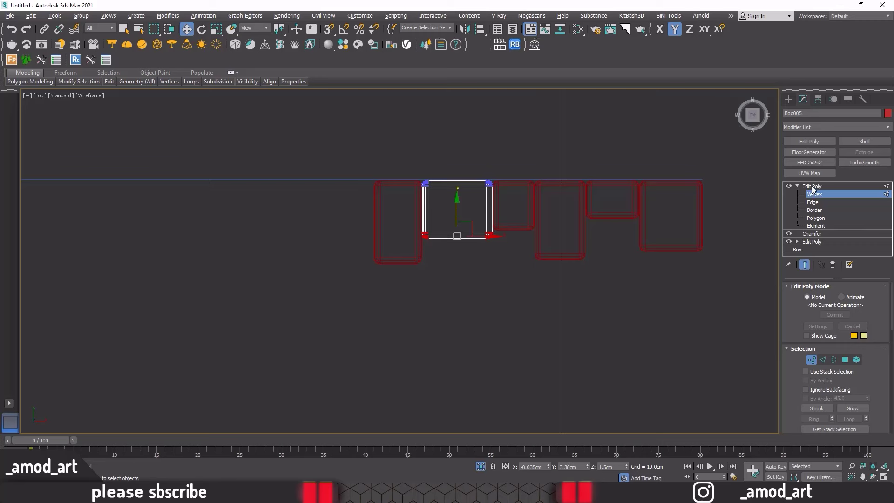
left_click(811, 186)
Step: Raise Box004's bottom vertices to make it shorter
left_click(534, 214)
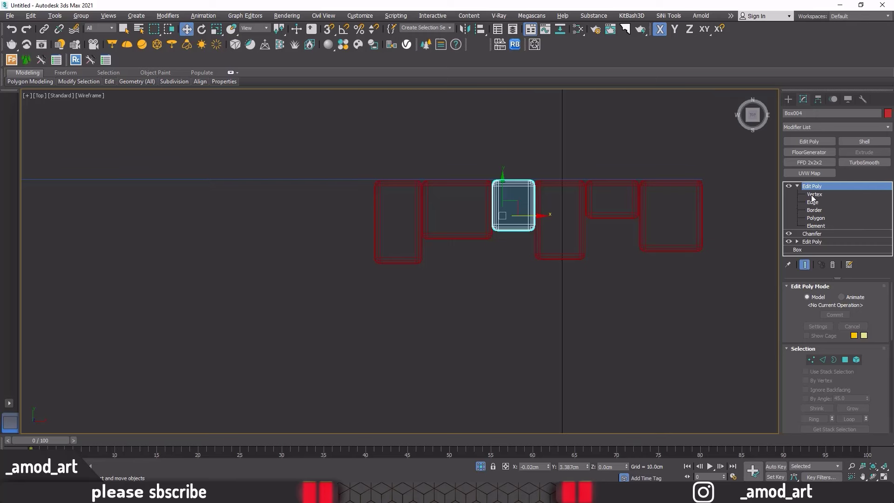
left_click(812, 195)
left_click_drag(512, 210, 512, 198)
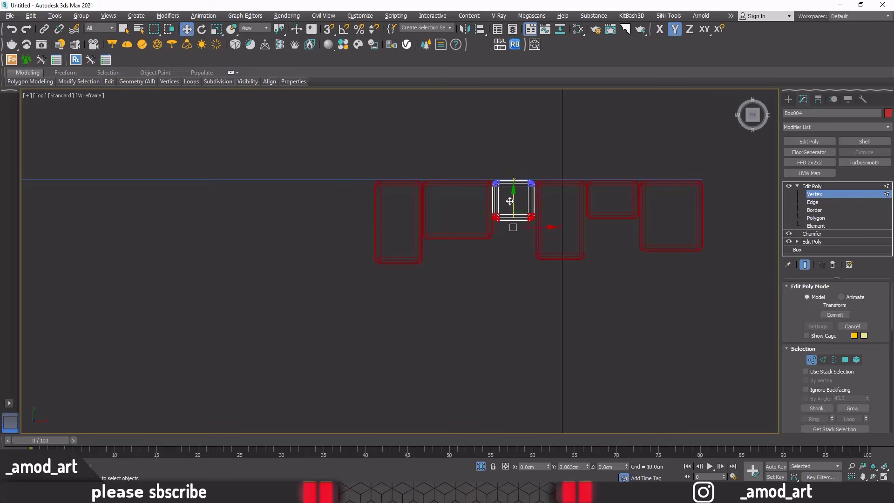
left_click(811, 187)
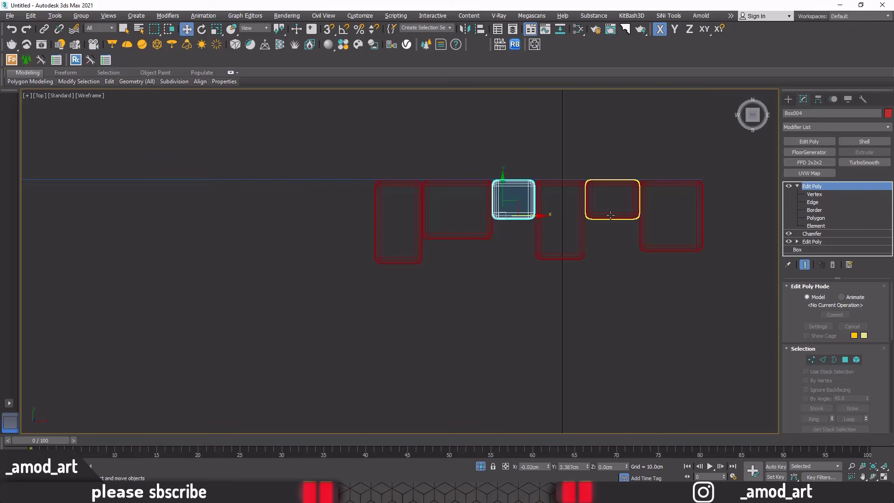
left_click(609, 215)
Step: Copy Box002 to the far left of the row and nudge it against its neighbour
left_click_drag(631, 218, 369, 224, "shift")
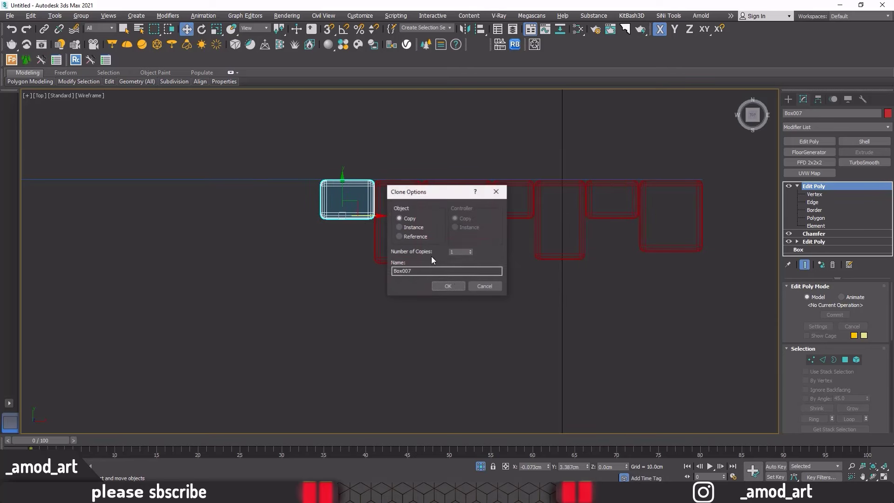
left_click(452, 286)
scroll(367, 193, "up", 5)
scroll(368, 190, "up", 4)
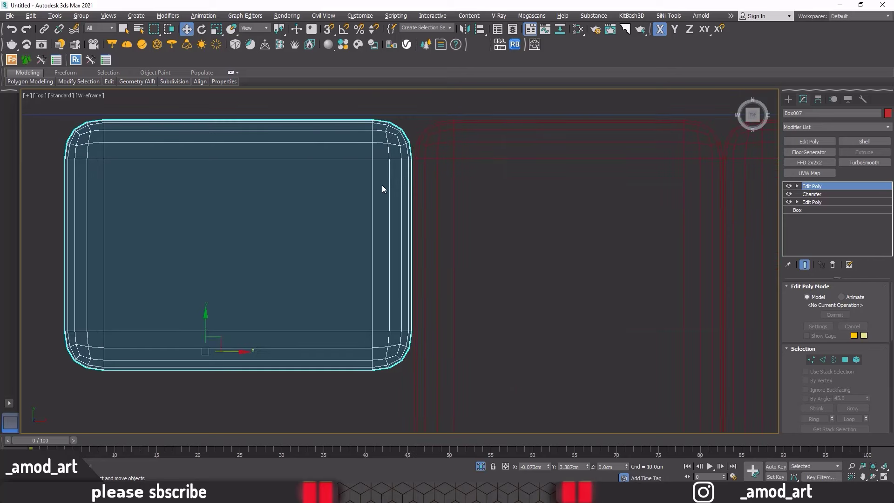
scroll(382, 185, "up", 4)
scroll(404, 171, "up", 3)
left_click_drag(407, 171, 413, 181)
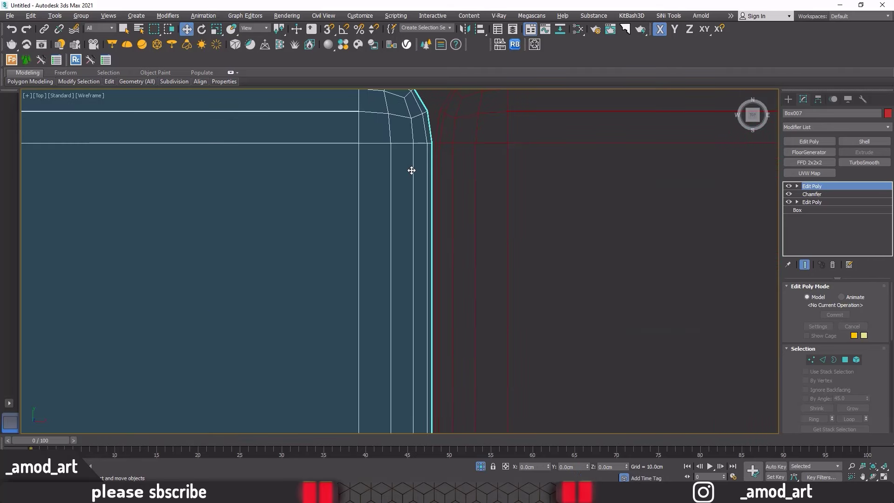
scroll(413, 181, "down", 10)
scroll(434, 227, "down", 3)
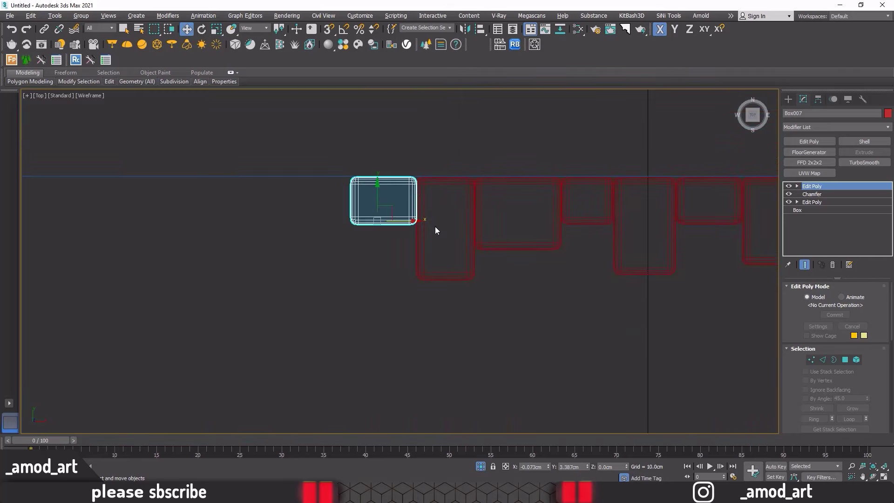
middle_click_drag(521, 247, 456, 239)
mouse_move(601, 269)
middle_mouse_down()
mouse_move(564, 271)
mouse_move(612, 284)
mouse_move(554, 282)
middle_mouse_up()
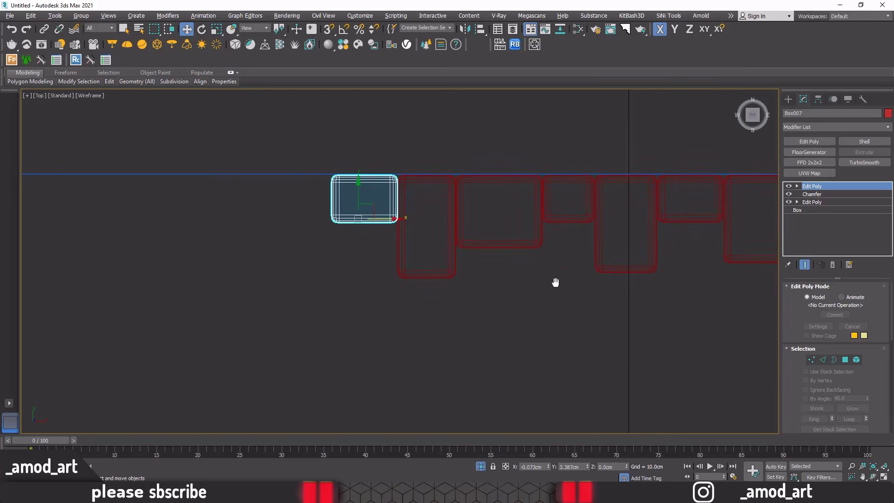
Step: Clone the small panel Box004 leftward and snap the copy against its neighbour
left_click(571, 221)
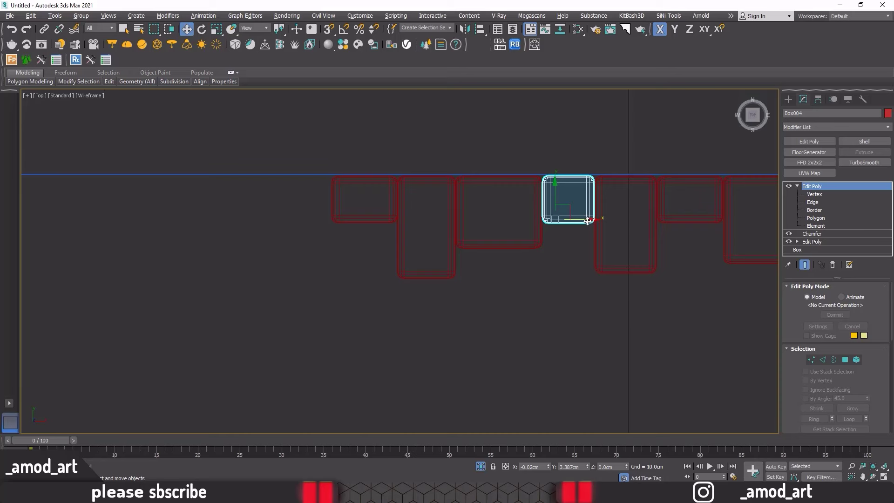
left_click_drag(588, 220, 322, 223, "shift")
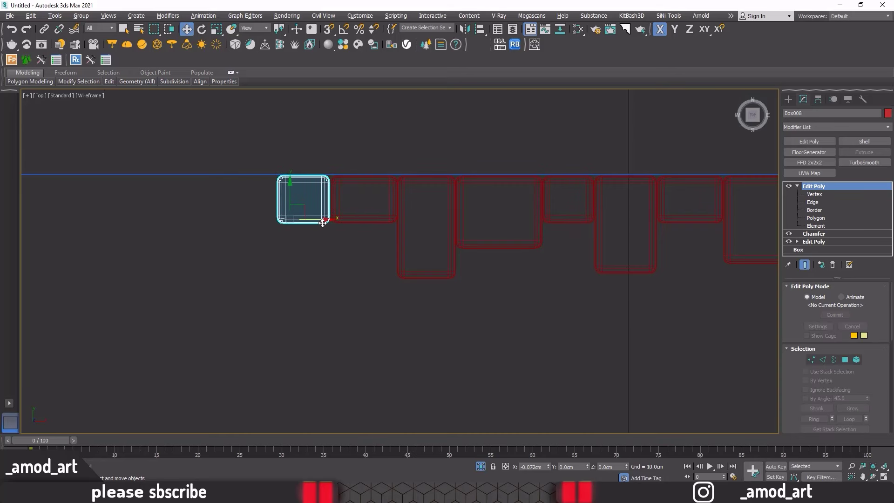
left_click(451, 279)
middle_click_drag(325, 234, 329, 235)
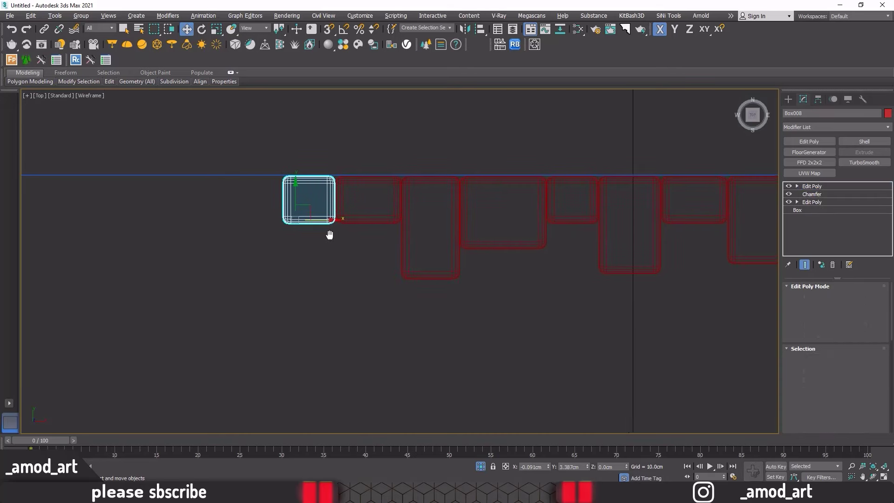
scroll(344, 188, "up", 5)
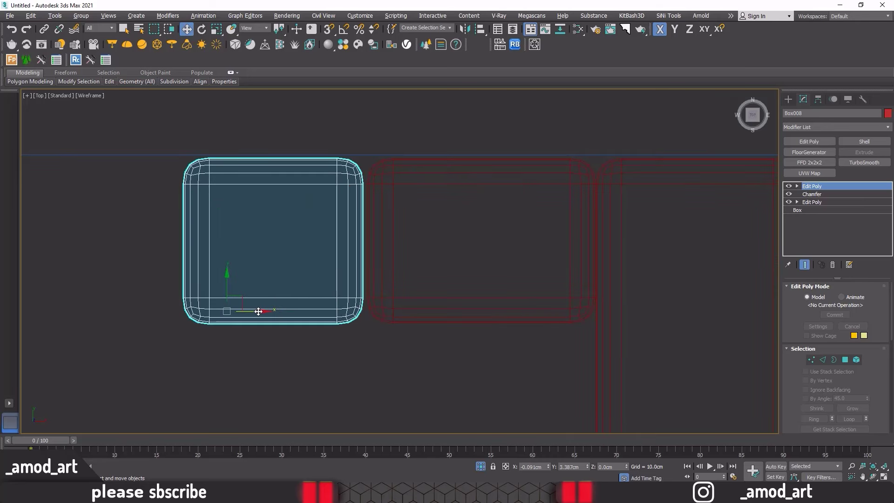
left_click_drag(258, 311, 261, 311)
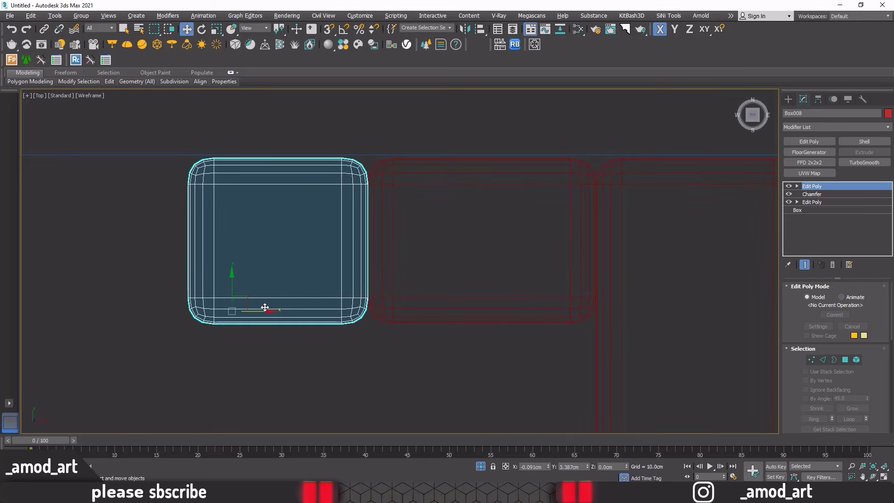
scroll(264, 307, "down", 3)
middle_click_drag(274, 306, 341, 249)
Step: Make the new panel taller by pulling its bottom vertices down and narrower by moving its left vertices
left_click(797, 186)
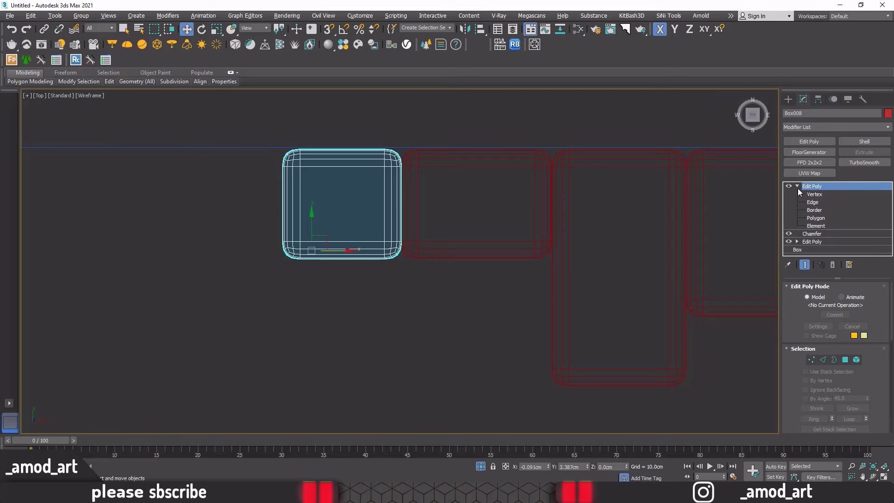
scroll(477, 225, "down", 2)
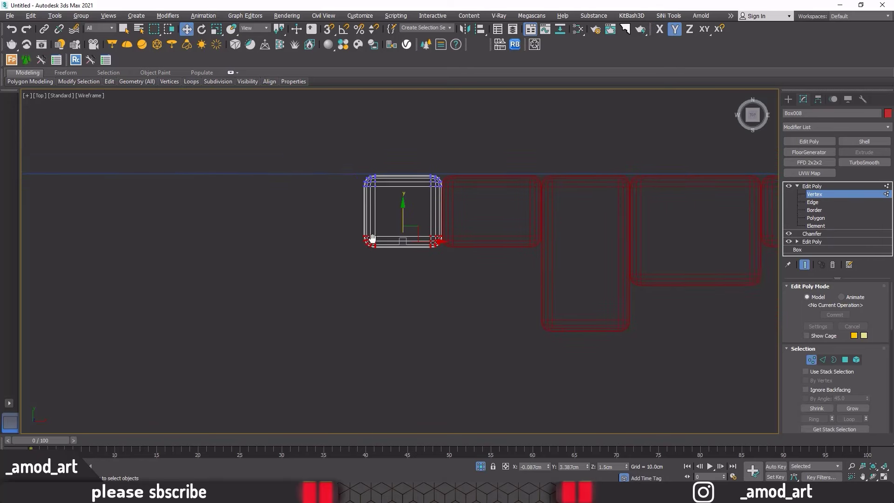
scroll(477, 225, "down", 1)
left_click_drag(402, 210, 406, 258)
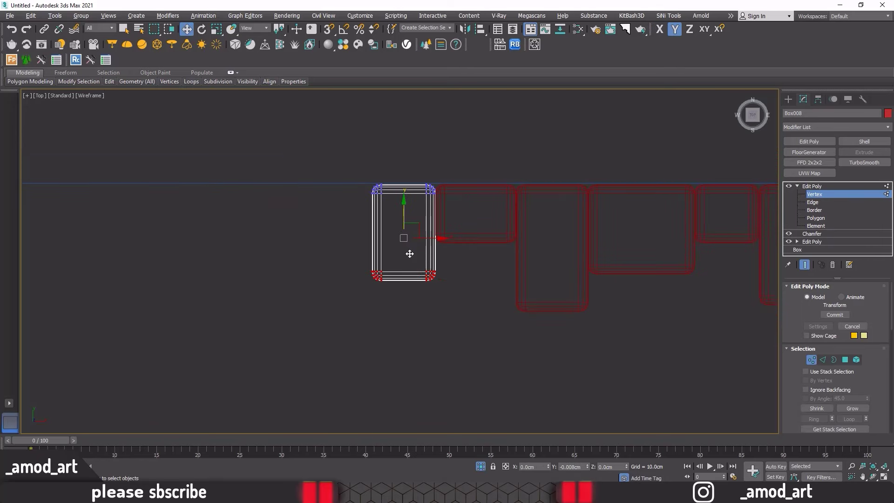
left_click_drag(342, 152, 342, 154)
left_click_drag(396, 234, 379, 233)
scroll(379, 235, "down", 3)
middle_click_drag(379, 239, 363, 255)
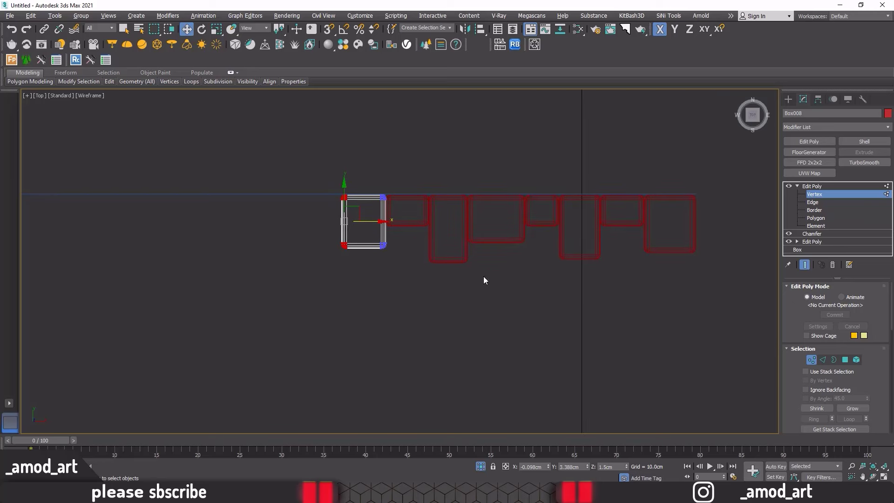
Step: Copy the rightmost panel Box001 to the row's left end, butted against its neighbour
left_click(827, 186)
left_click(486, 310)
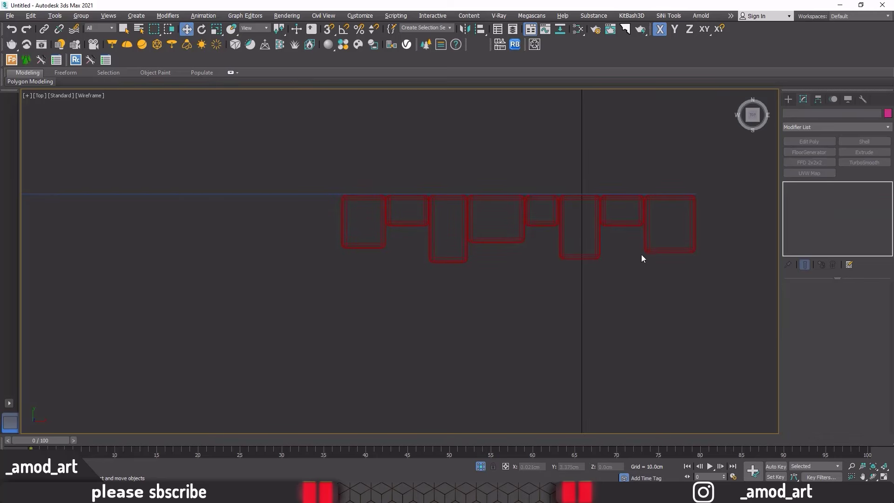
left_click(664, 245)
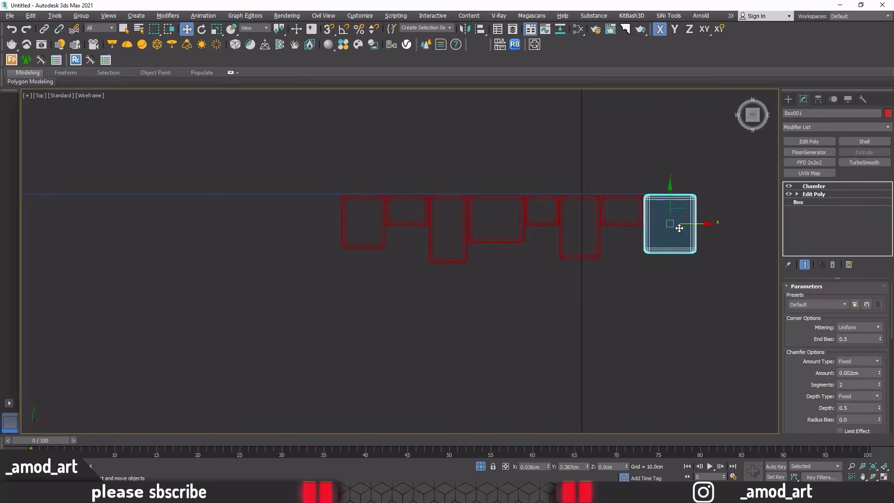
left_click_drag(678, 225, 346, 251, "shift")
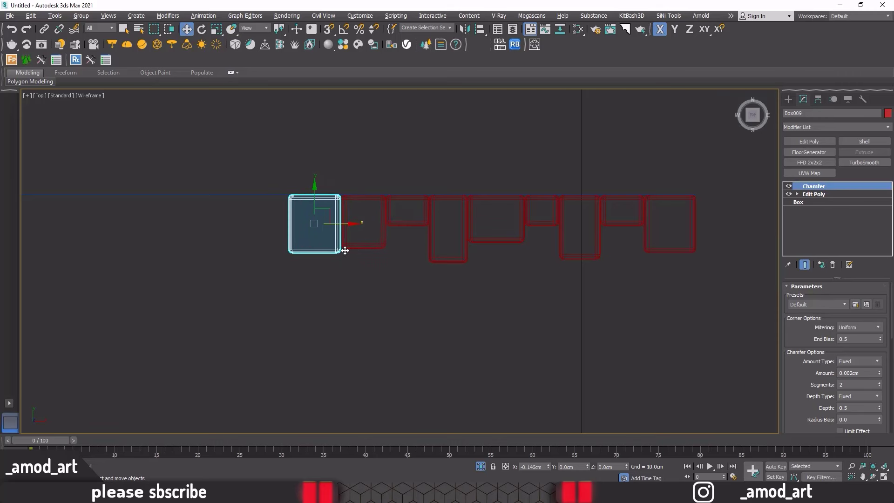
left_click(443, 285)
scroll(334, 213, "up", 5)
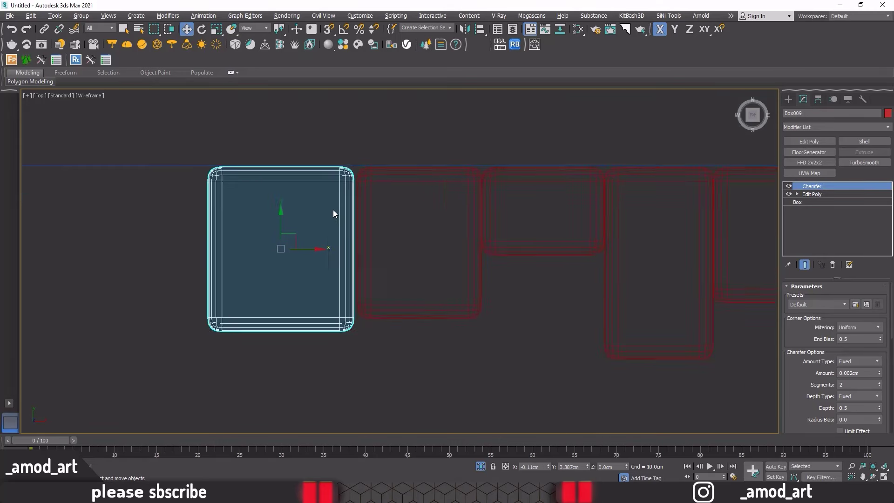
scroll(346, 195, "up", 3)
left_click_drag(358, 181, 361, 181)
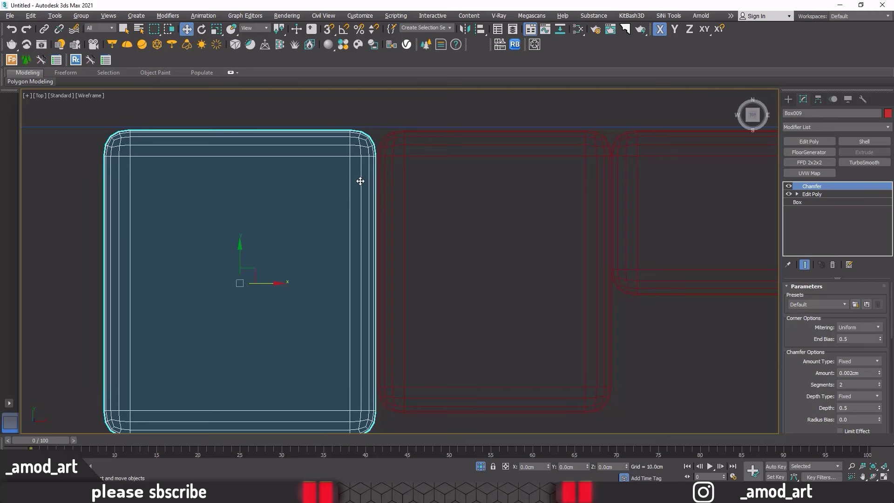
Step: Add an Edit Poly modifier to the copy and raise its bottom vertices to shorten it
scroll(361, 181, "down", 3)
scroll(361, 181, "down", 3)
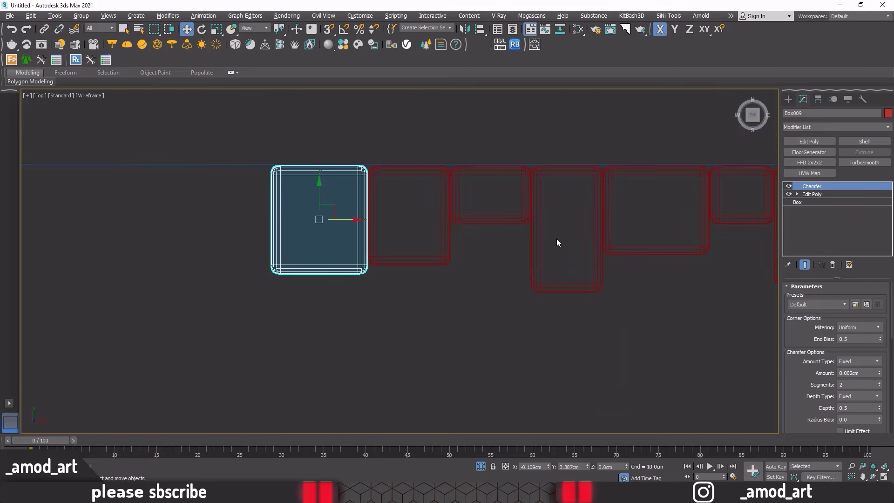
left_click(809, 141)
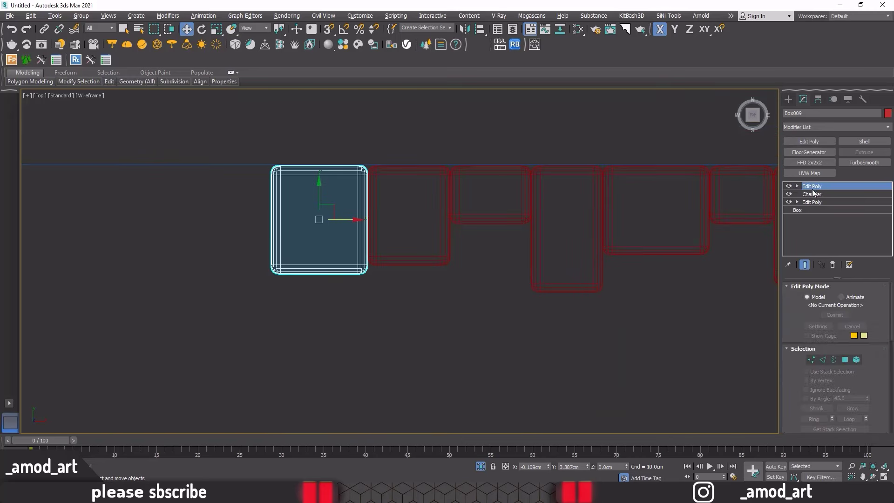
double_click(803, 185)
left_click(814, 194)
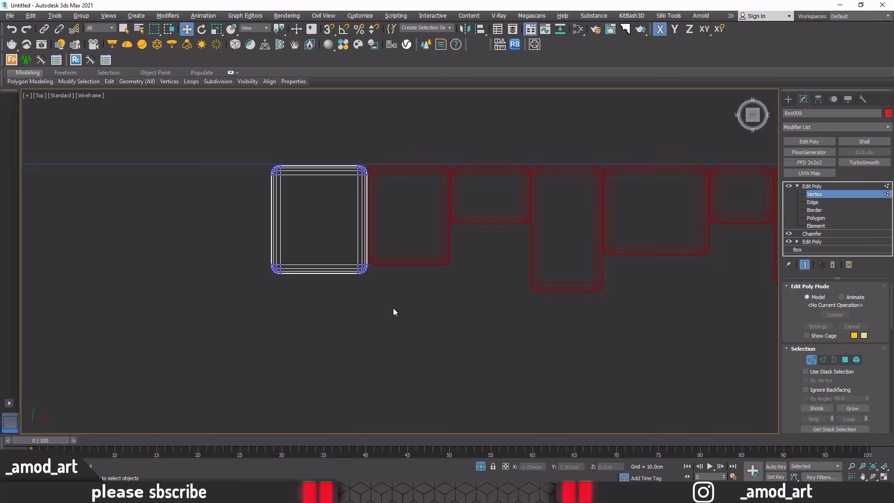
left_click_drag(268, 265, 252, 254)
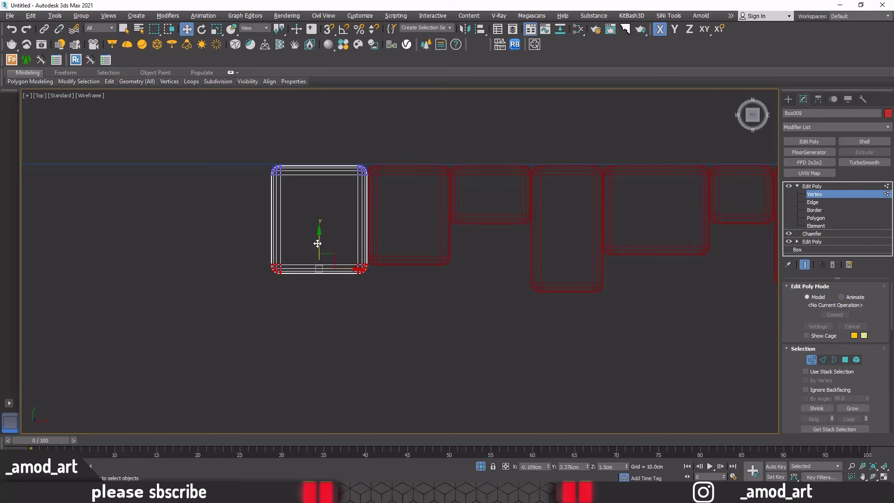
left_click_drag(319, 243, 319, 214)
scroll(329, 238, "down", 1)
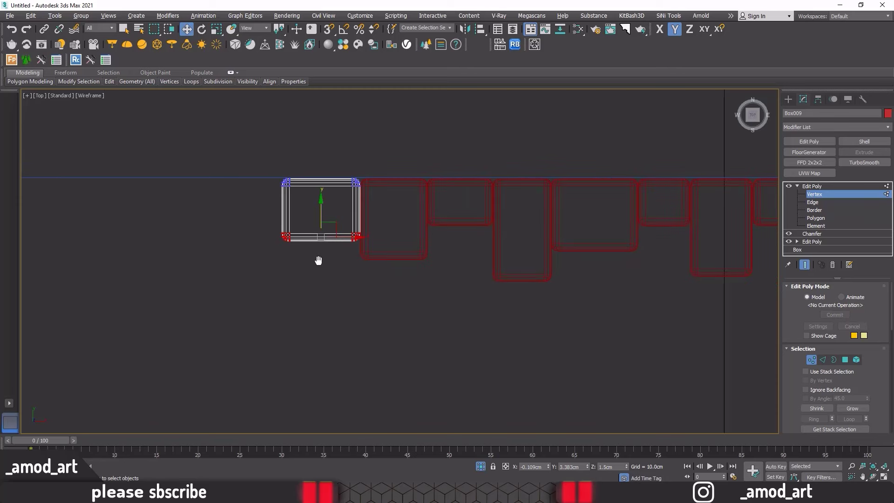
middle_click_drag(318, 261, 381, 264)
left_click(814, 186)
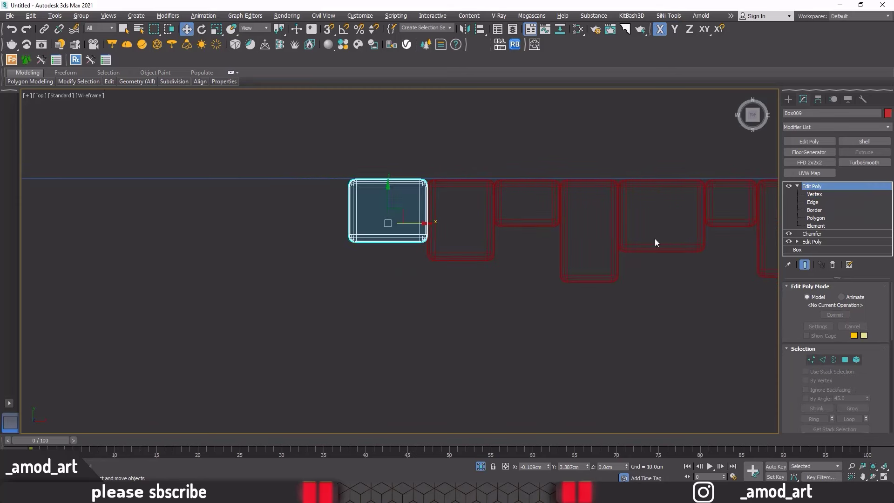
Step: Clone the tall narrow panel Box006 to the row's left end, butted against Box009
left_click(610, 237)
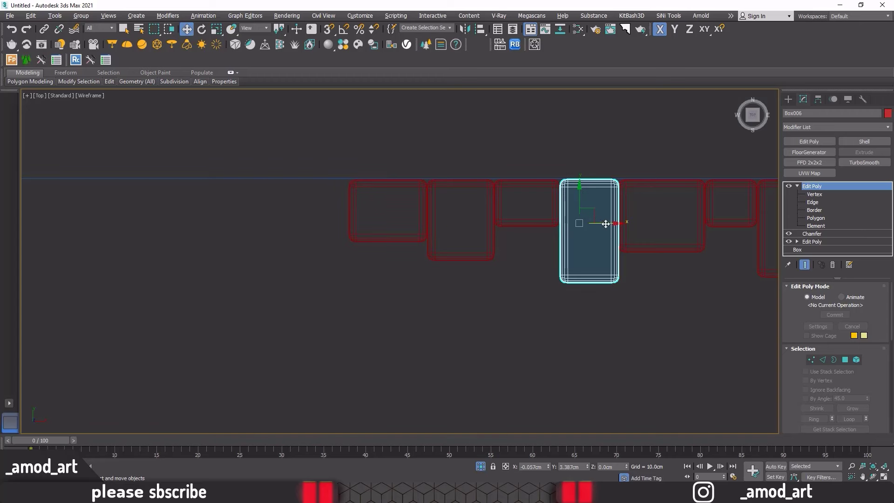
left_click_drag(605, 224, 334, 231, "shift")
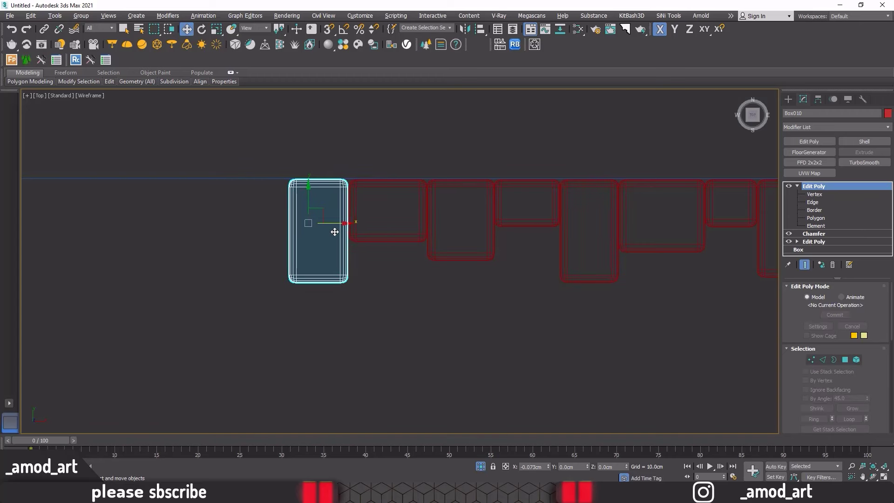
left_click(447, 285)
scroll(352, 192, "up", 5)
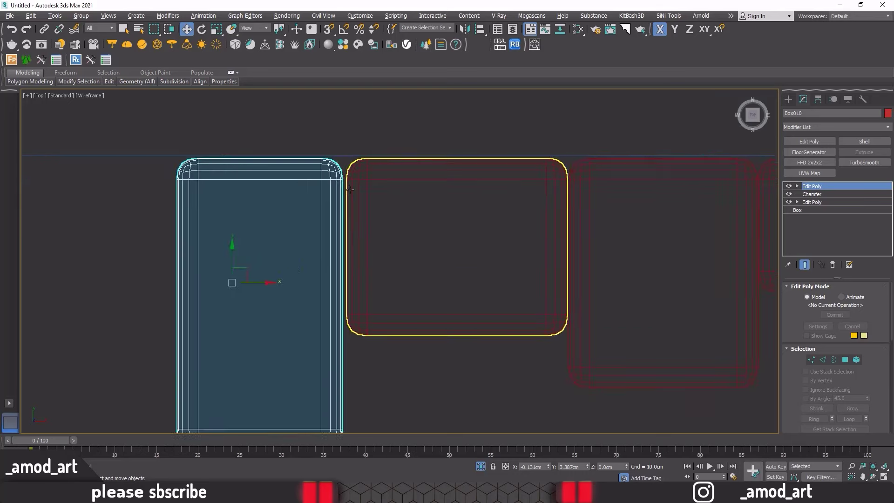
scroll(349, 189, "up", 3)
left_click_drag(334, 182, 341, 187)
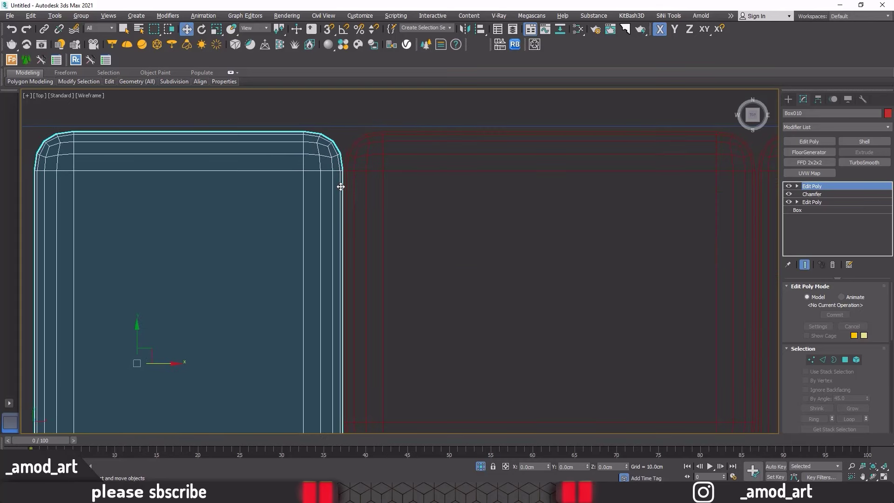
scroll(341, 188, "down", 4)
scroll(354, 232, "down", 3)
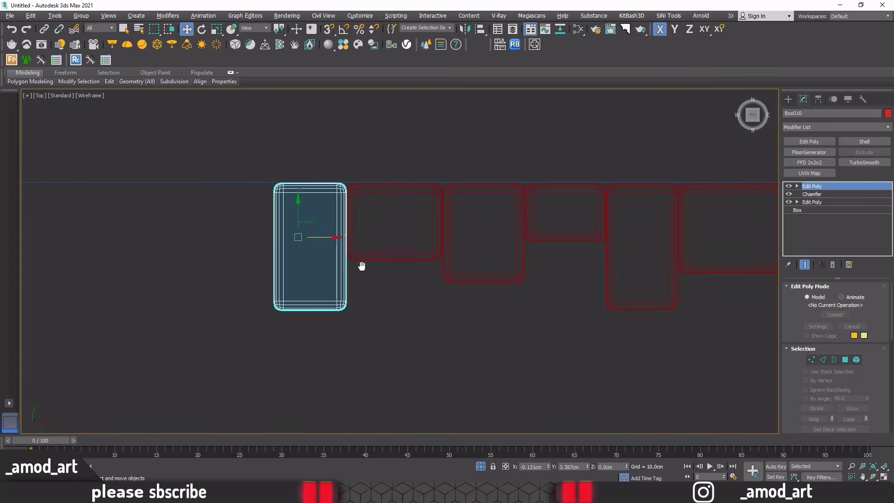
scroll(382, 256, "down", 3)
scroll(393, 247, "down", 3)
mouse_move(392, 281)
middle_mouse_down()
mouse_move(423, 267)
mouse_move(328, 260)
middle_mouse_up()
scroll(416, 255, "up", 2)
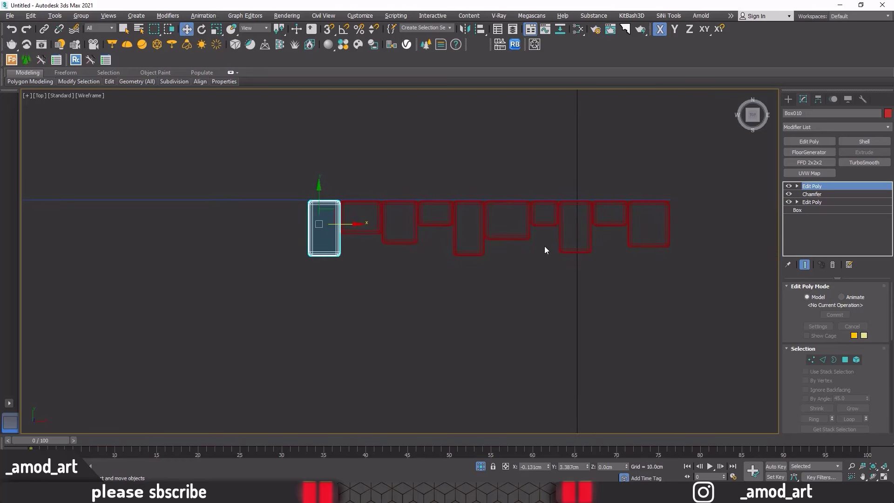
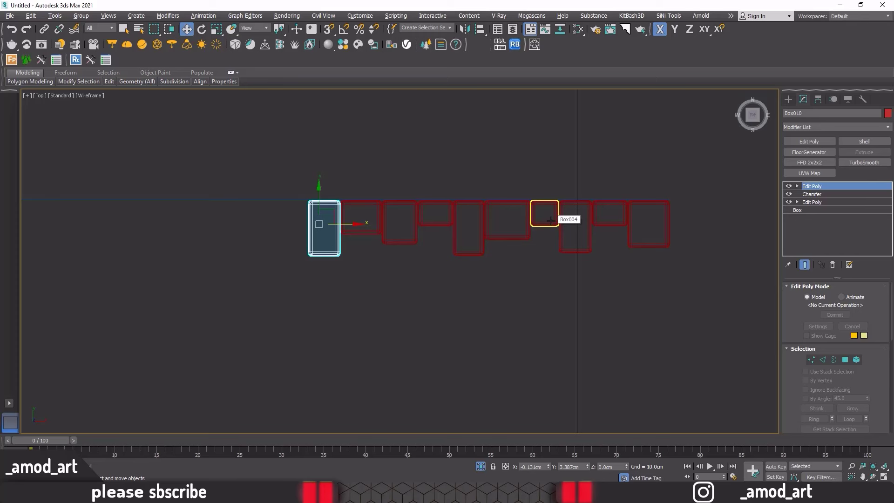
Step: Clone panel Box002 to the row's left end and snap it flush against its neighbour
left_click(623, 220)
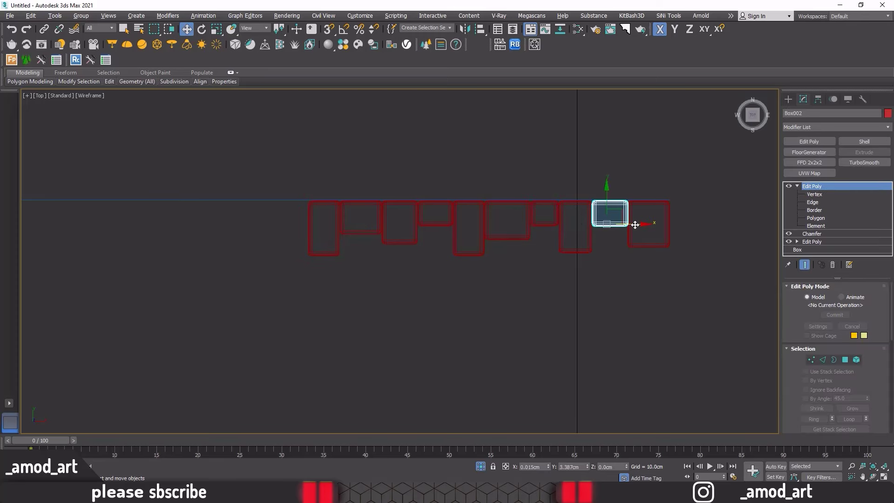
left_click_drag(635, 225, 315, 239, "shift")
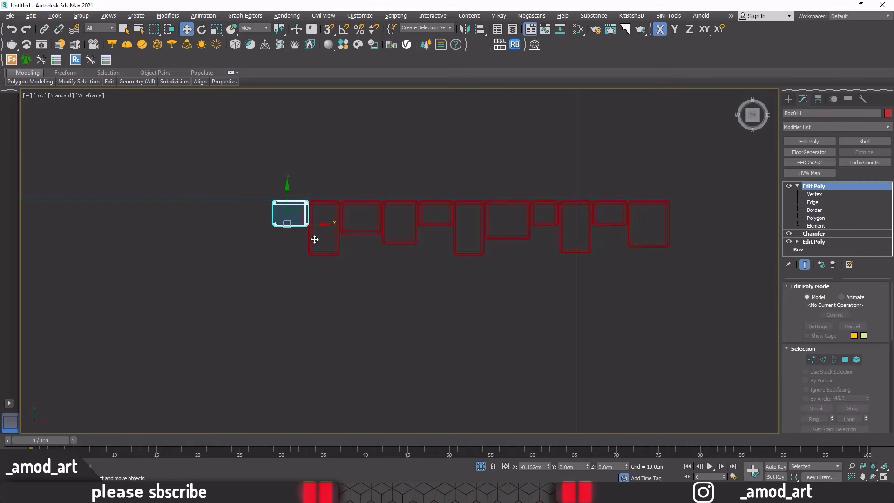
left_click(442, 285)
scroll(304, 209, "up", 4)
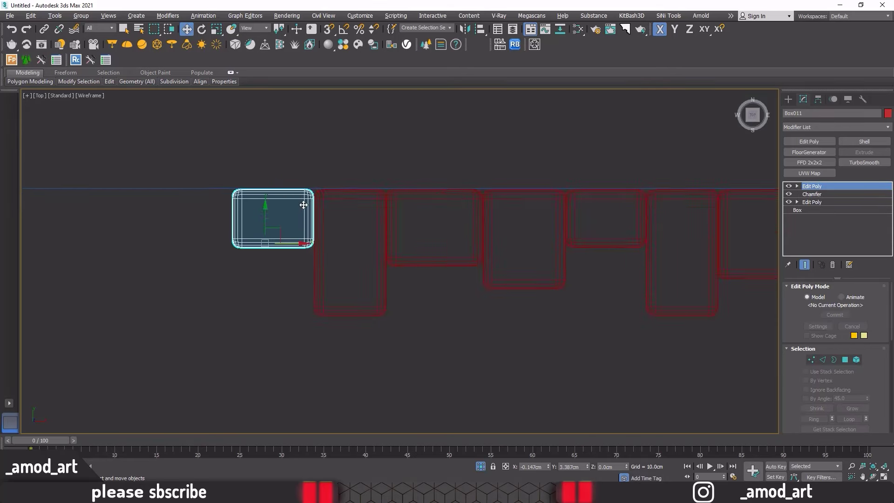
scroll(303, 205, "up", 5)
scroll(326, 200, "up", 2)
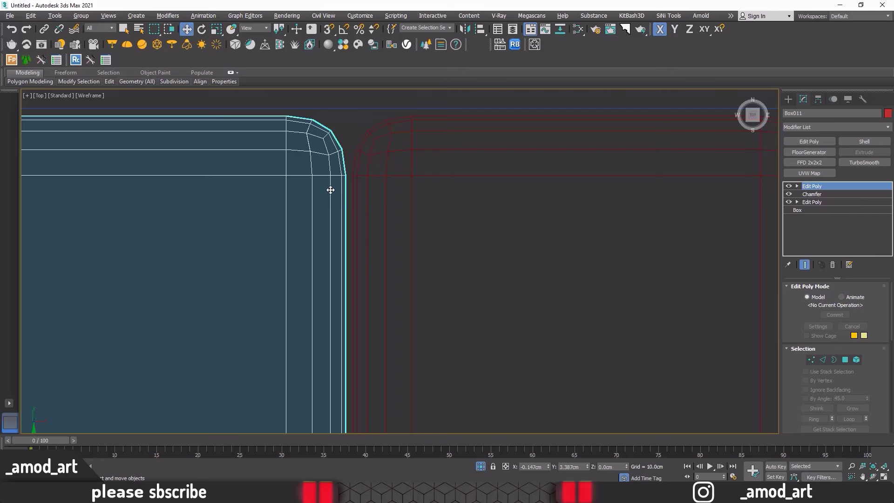
left_click_drag(330, 190, 335, 190)
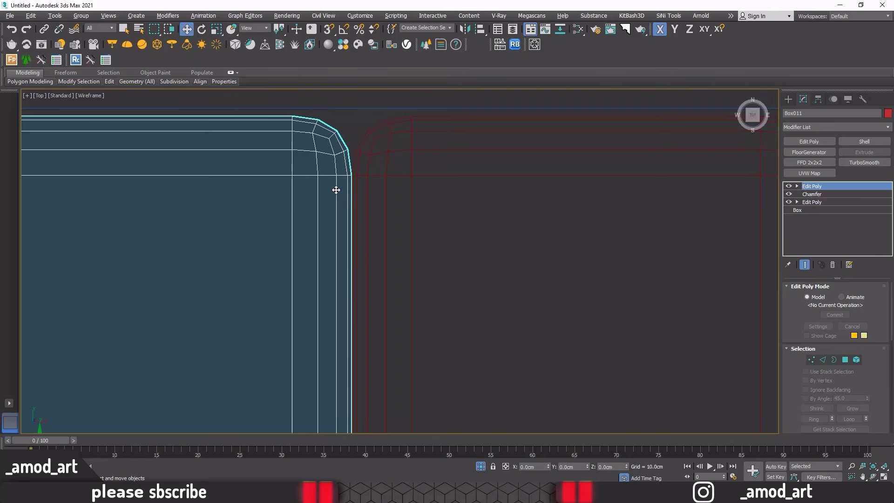
scroll(336, 190, "down", 2)
scroll(339, 194, "down", 3)
scroll(339, 193, "down", 2)
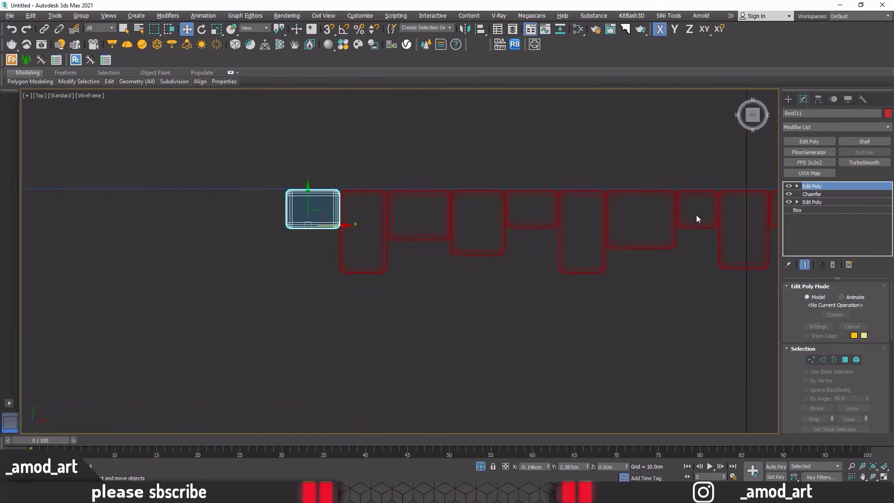
Step: Shorten the copy by raising its bottom vertices, then drag a Box005 copy further left
left_click(797, 186)
middle_click_drag(301, 248, 290, 256)
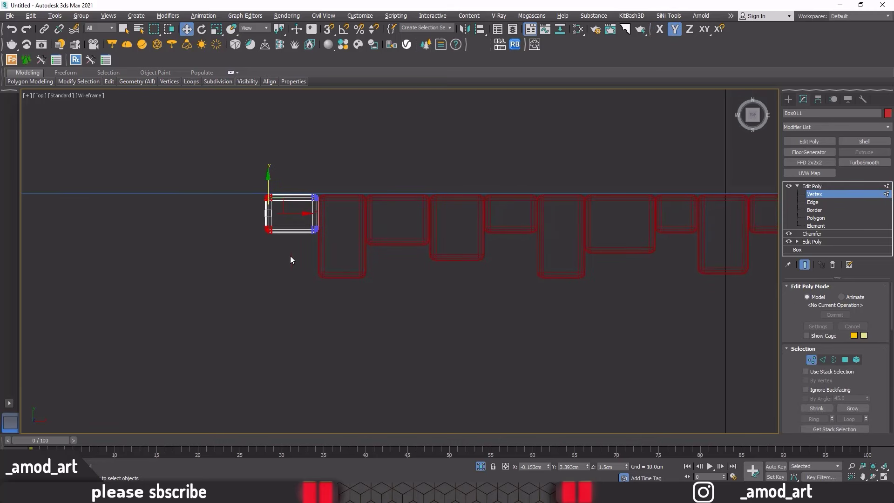
left_click_drag(256, 219, 328, 242)
left_click_drag(292, 217, 291, 220)
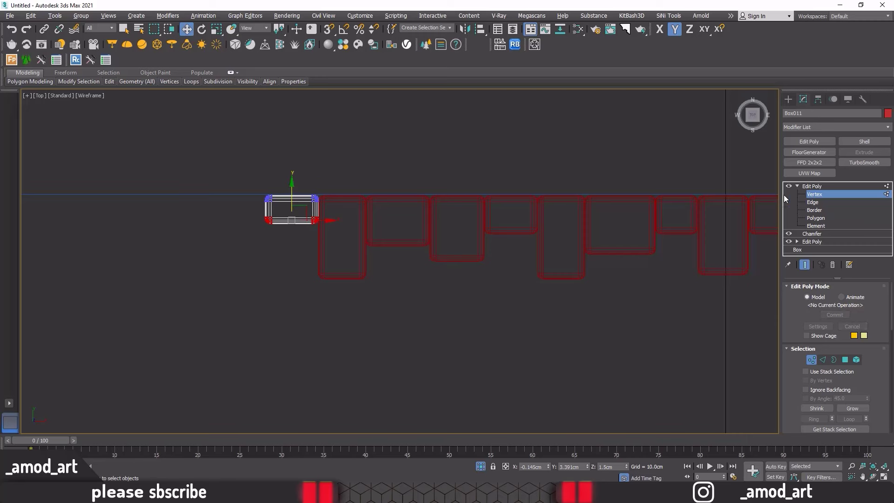
left_click(809, 187)
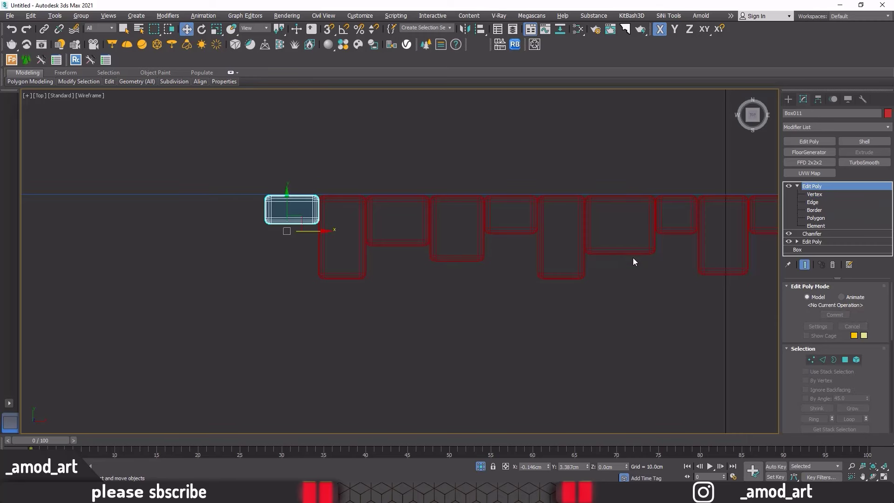
left_click(655, 243)
left_click_drag(653, 232, 262, 244, "shift")
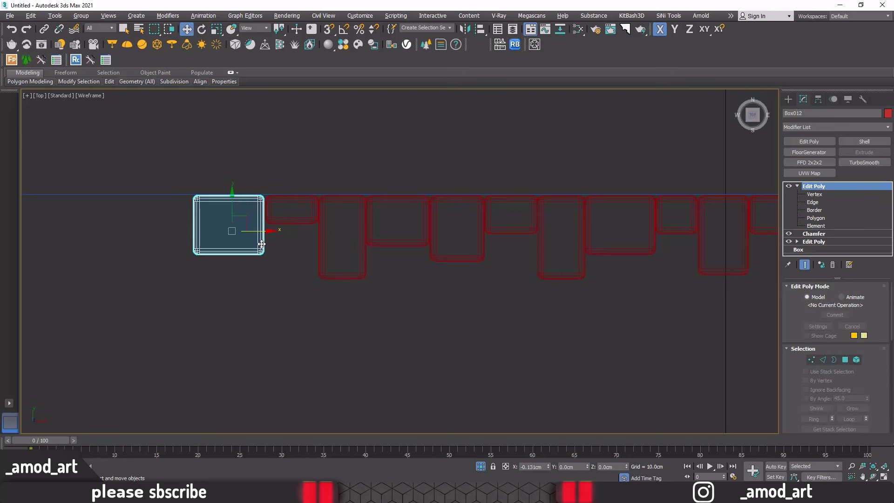
Step: Confirm the Box012 copy and snap it flush against the adjacent panel
left_click(442, 284)
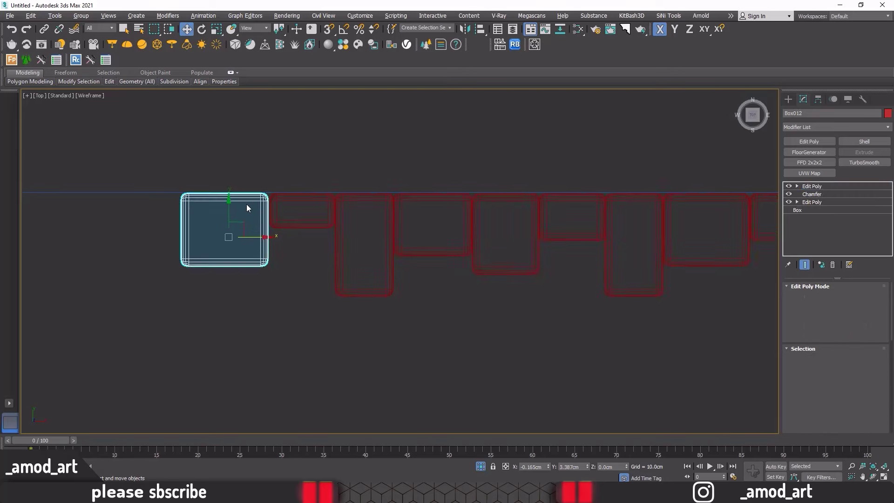
scroll(247, 204, "up", 4)
scroll(267, 203, "up", 5)
left_click_drag(320, 206, 327, 206)
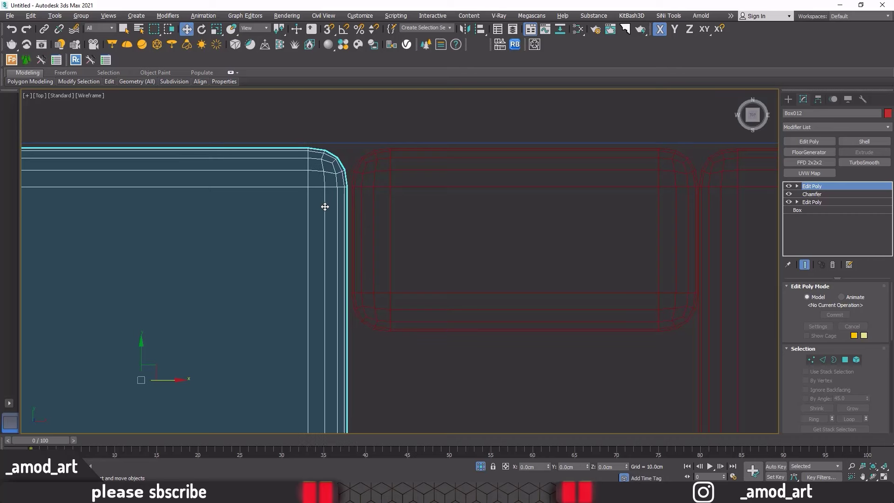
scroll(327, 206, "down", 3)
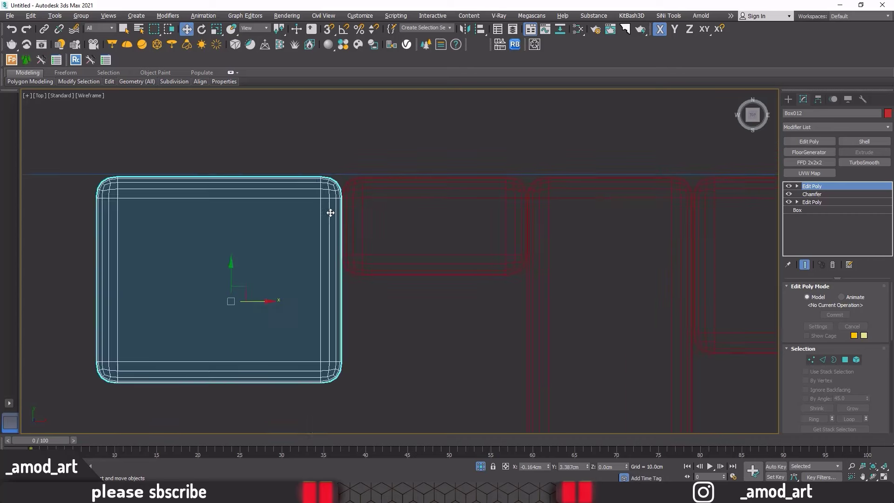
scroll(328, 206, "down", 3)
scroll(328, 206, "down", 3)
Step: Shorten Box010 by moving its bottom vertices up in Edit Poly vertex mode
middle_click_drag(323, 254, 467, 268)
scroll(466, 269, "down", 2)
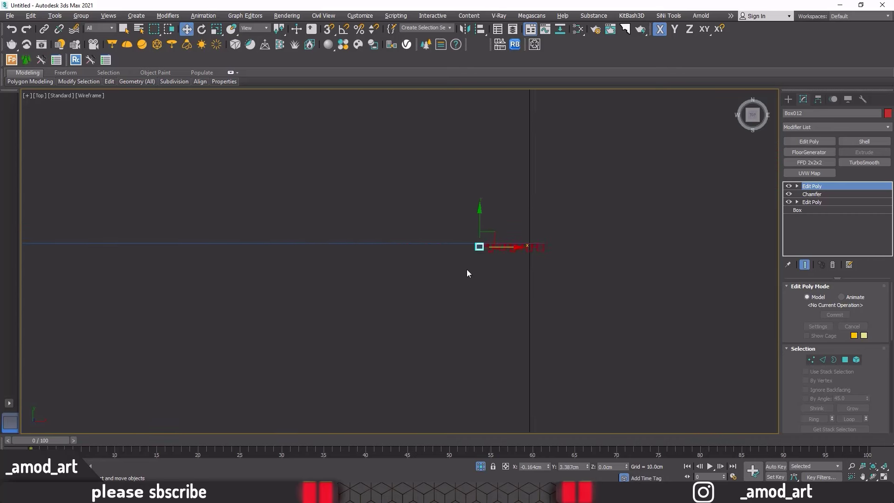
scroll(466, 269, "down", 1)
scroll(504, 255, "up", 1)
scroll(504, 256, "up", 2)
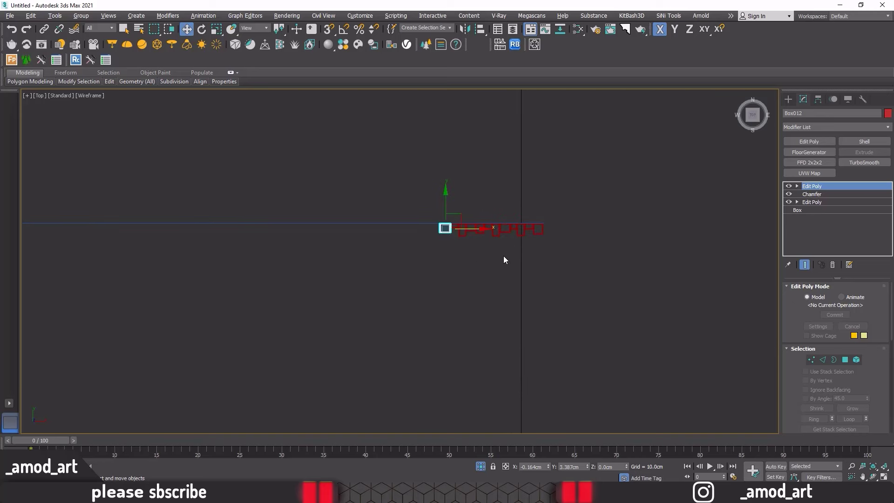
scroll(503, 258, "up", 2)
scroll(473, 223, "up", 2)
scroll(473, 223, "up", 1)
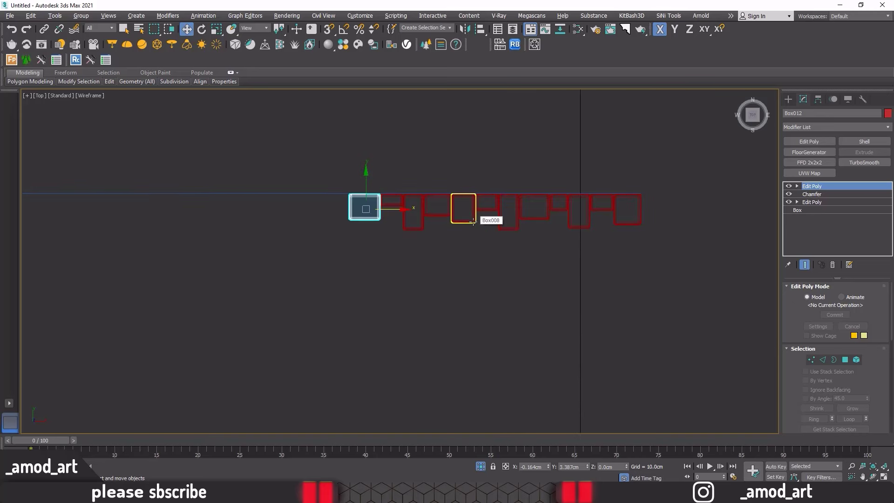
left_click(414, 219)
left_click(797, 186)
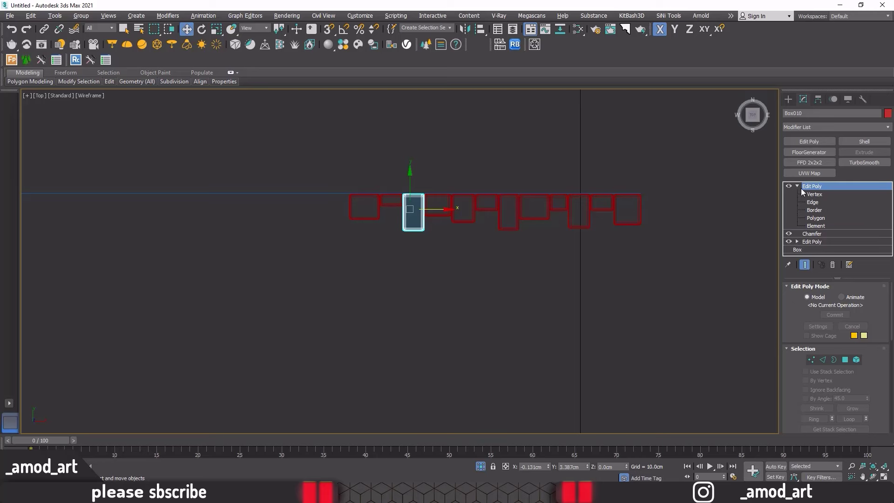
key("1")
scroll(434, 237, "up", 2)
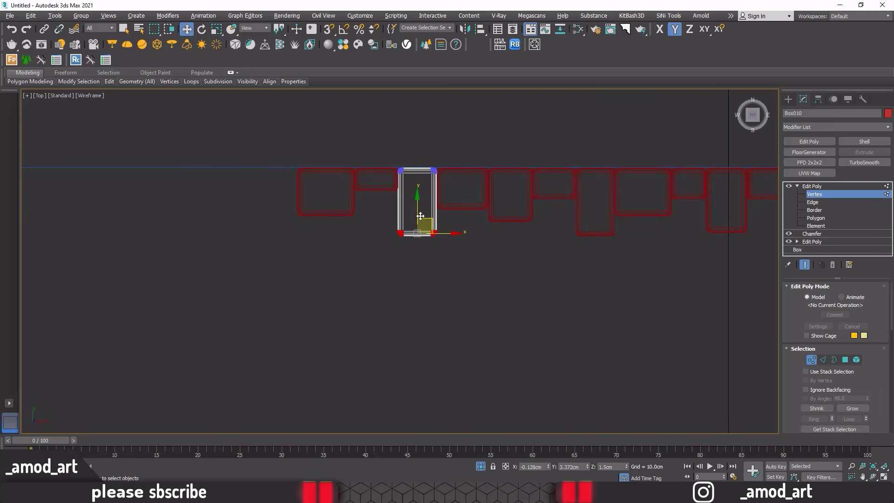
mouse_move(434, 236)
left_mouse_down()
mouse_move(414, 202)
mouse_move(417, 224)
left_mouse_up()
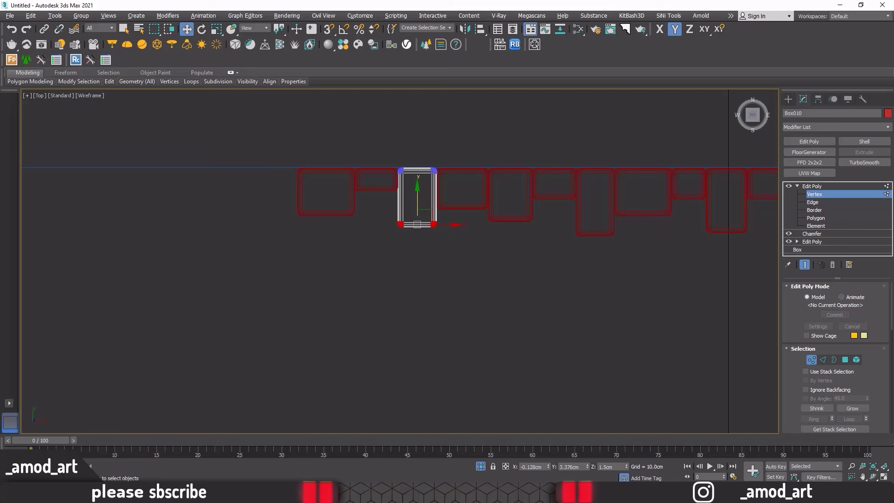
left_click(825, 185)
Step: Shift-drag a copy of Box006 to the row's left end
middle_click_drag(636, 235, 597, 250)
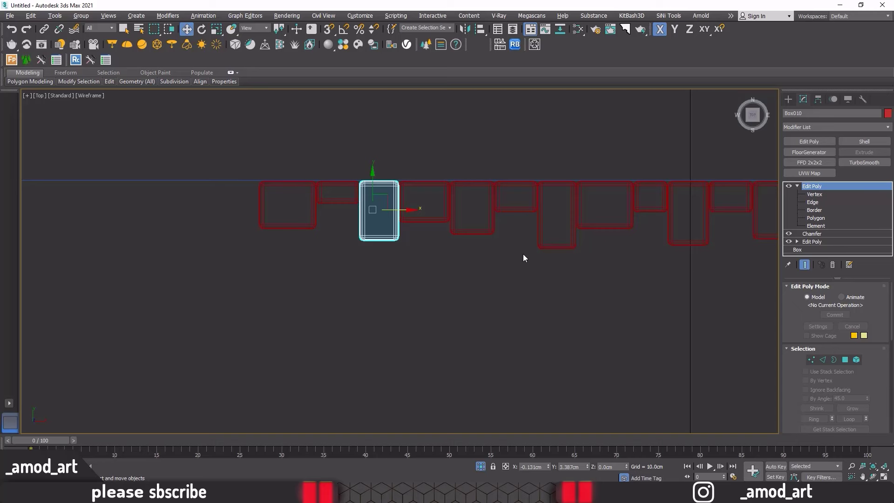
middle_click_drag(514, 272, 546, 264)
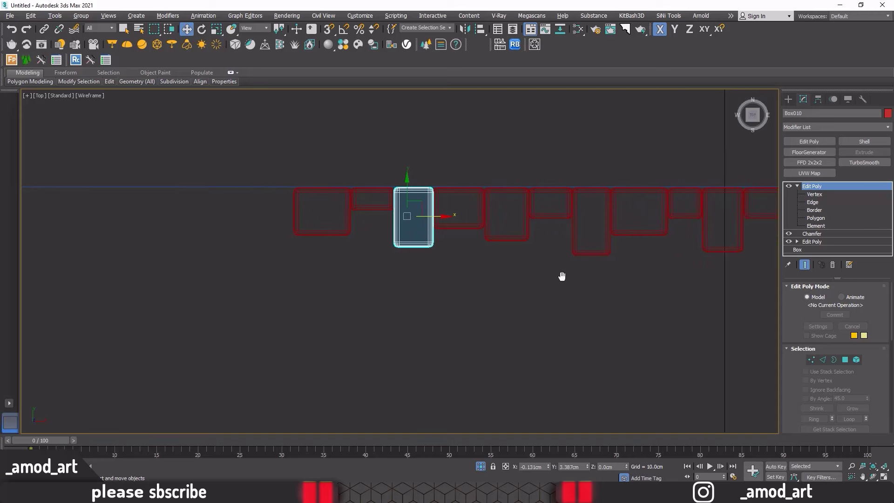
left_click(656, 246)
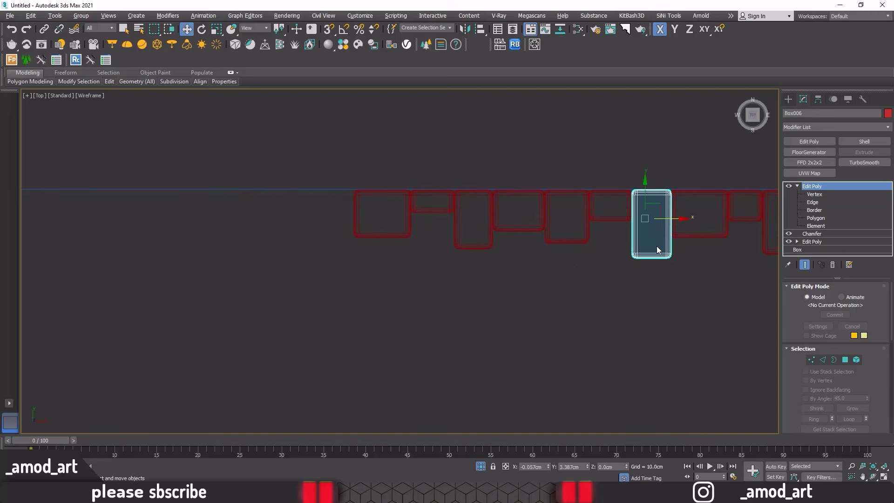
left_click_drag(670, 221, 351, 234, "shift")
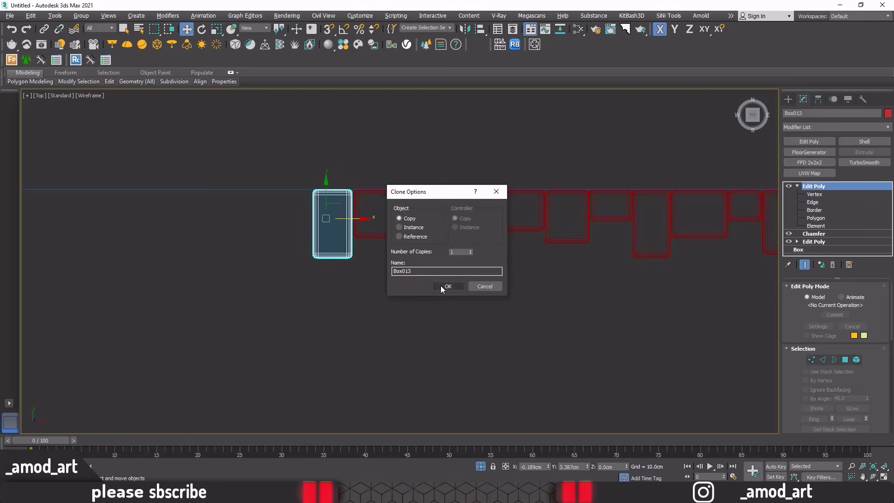
Step: Confirm the Box013 copy and snap it flush against its neighbour
left_click(440, 286)
scroll(331, 205, "up", 4)
scroll(331, 205, "up", 3)
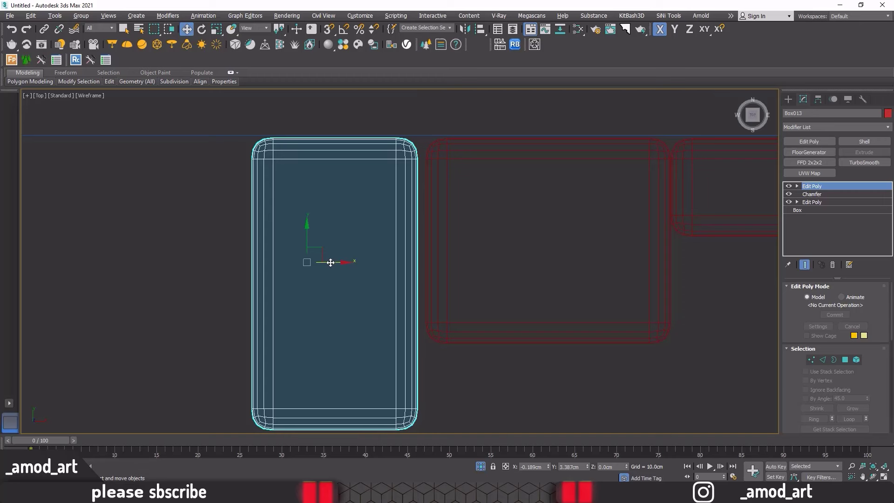
left_click_drag(330, 262, 338, 261)
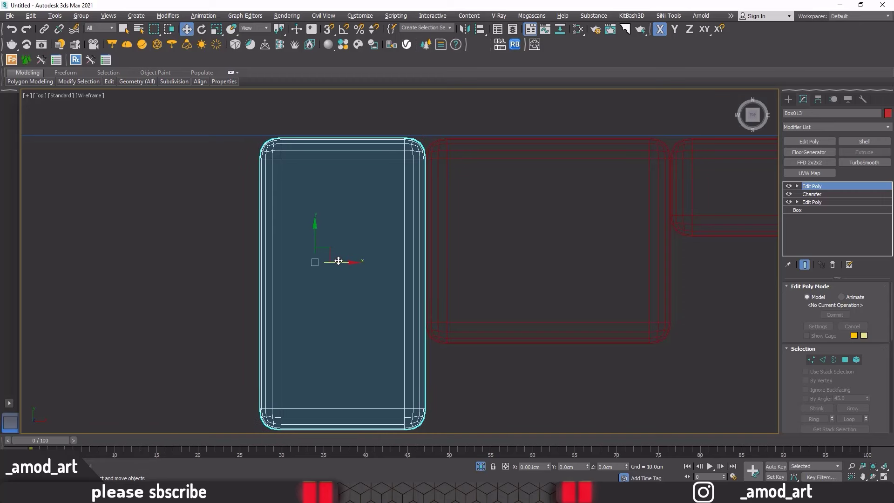
Step: Shorten Box013 by raising its bottom vertices
key("1")
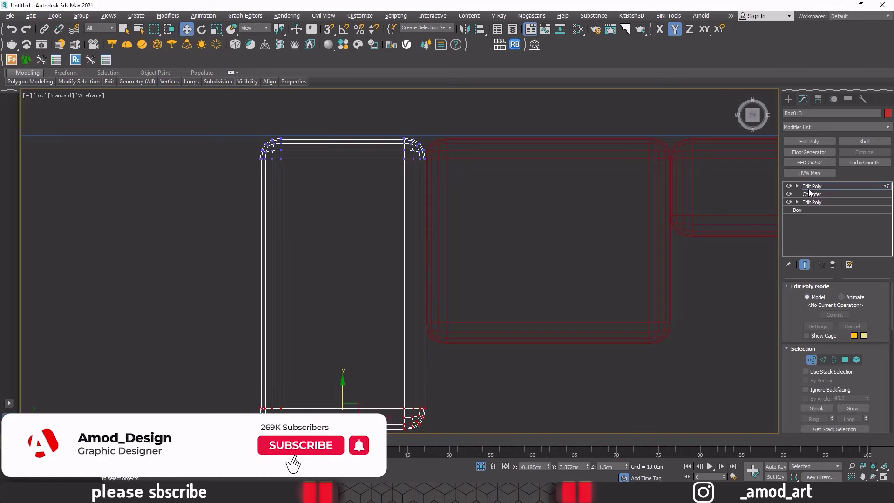
scroll(401, 223, "down", 3)
scroll(403, 224, "down", 2)
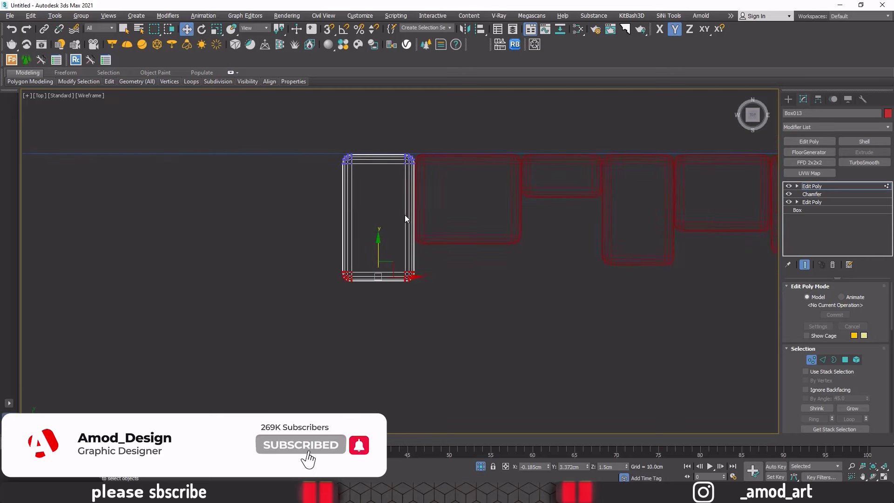
scroll(406, 228, "down", 2)
middle_click_drag(407, 233, 339, 235)
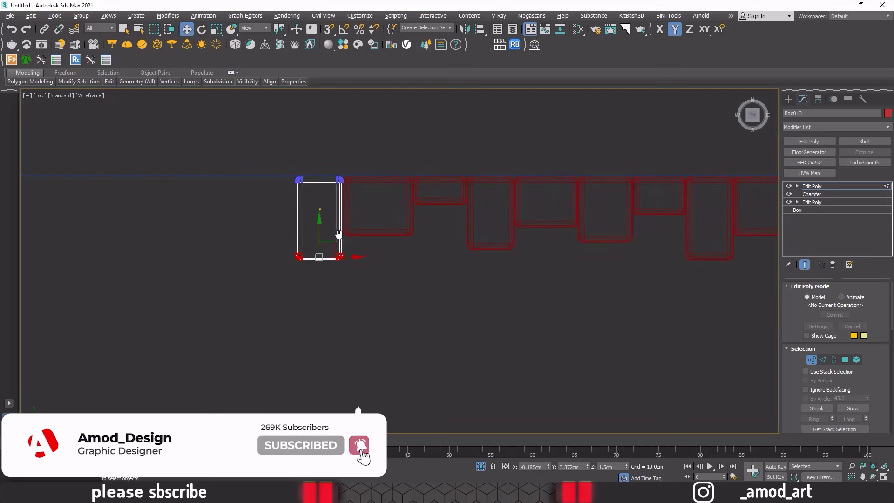
left_click_drag(323, 231, 313, 222)
left_click(315, 221)
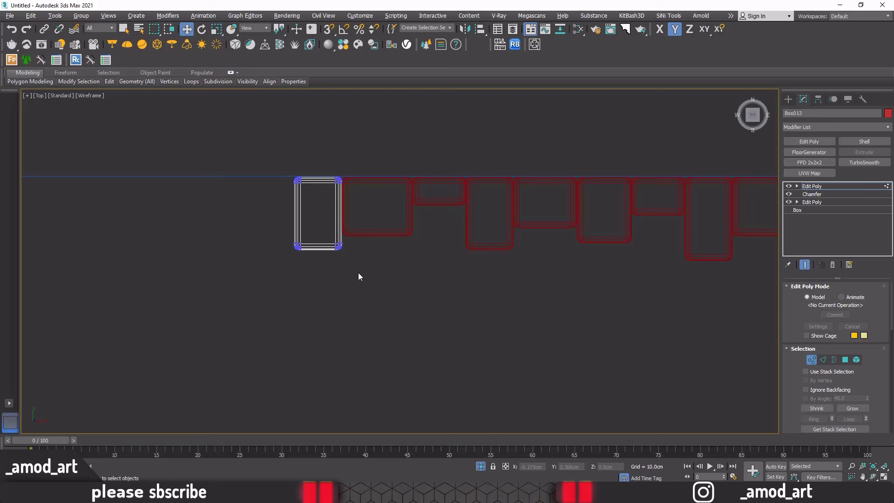
Step: Pull the end box's left vertices further left along X, then return to object level
left_click_drag(306, 248, 285, 173)
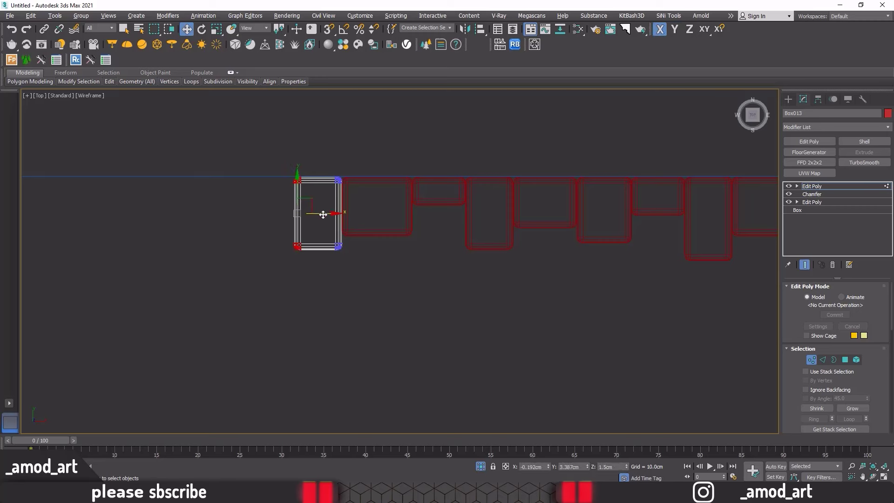
left_click_drag(325, 214, 317, 214)
left_click(379, 266)
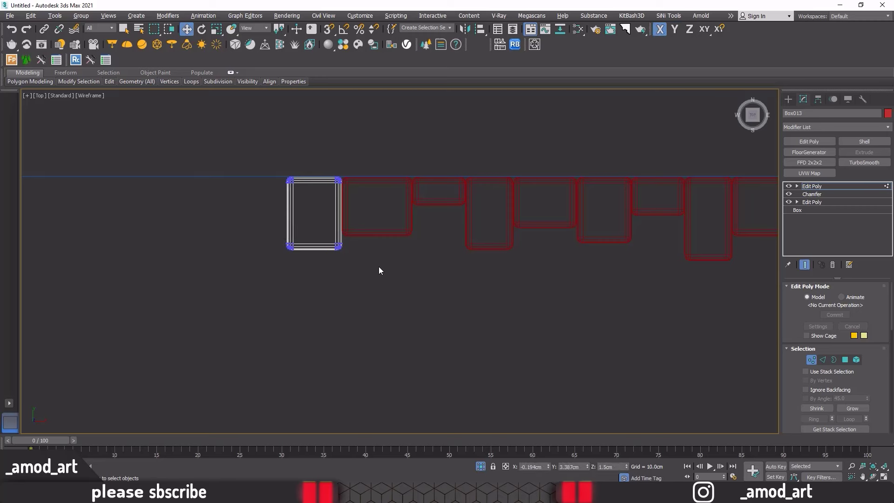
scroll(378, 266, "down", 3)
left_click(810, 186)
scroll(592, 269, "down", 1)
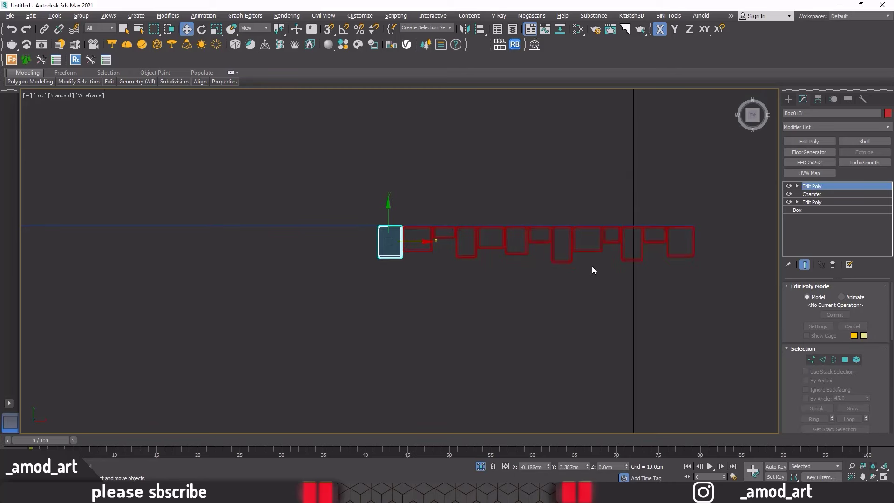
Step: Clone the 13-box slat pattern further left along the row
left_click_drag(325, 240, 327, 246)
mouse_move(327, 245)
middle_mouse_down()
mouse_move(448, 254)
mouse_move(473, 240)
middle_mouse_up()
scroll(449, 254, "down", 1)
scroll(586, 231, "up", 1)
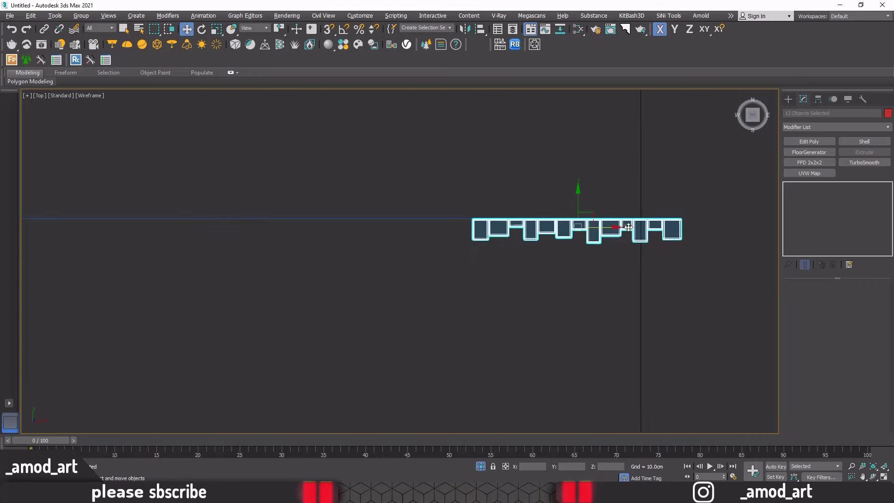
scroll(587, 230, "up", 3)
scroll(590, 228, "up", 3)
left_click_drag(590, 229, 19, 222, "shift")
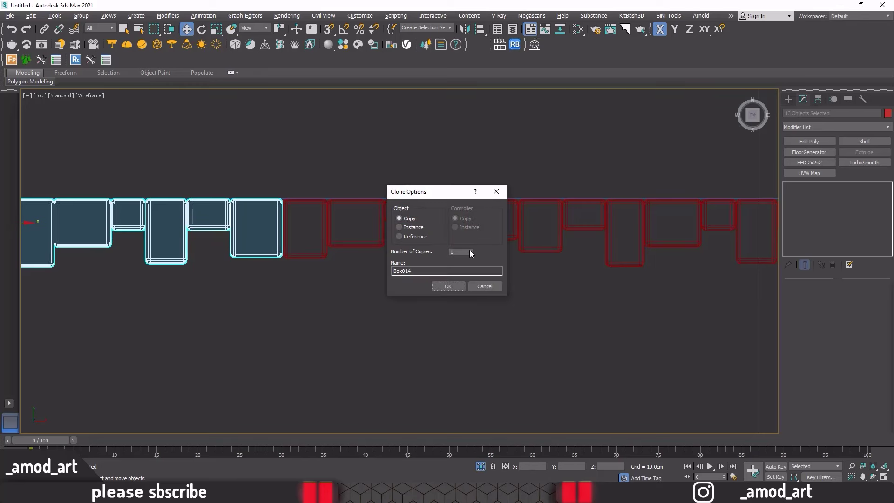
left_click(453, 285)
Step: Attempt another leftward clone of the selected row, then cancel it
scroll(456, 289, "down", 3)
scroll(456, 289, "down", 2)
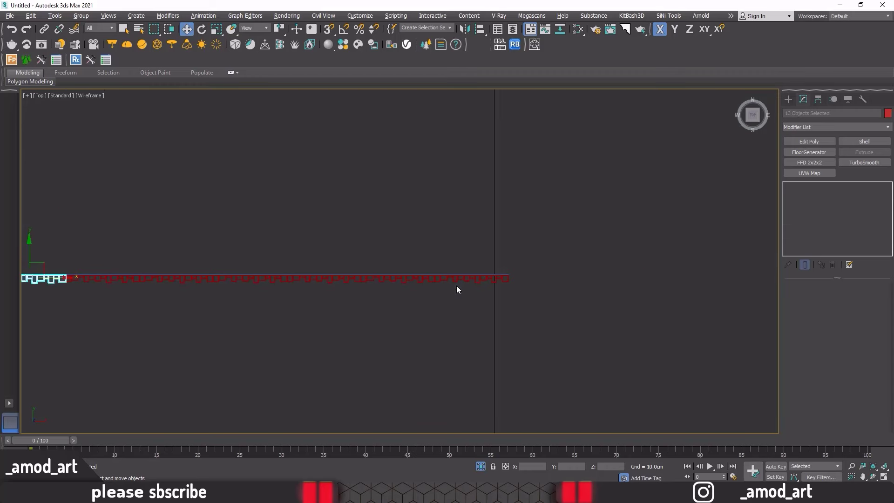
mouse_move(178, 307)
middle_mouse_down()
mouse_move(308, 306)
mouse_move(623, 269)
middle_mouse_up()
scroll(461, 247, "up", 4)
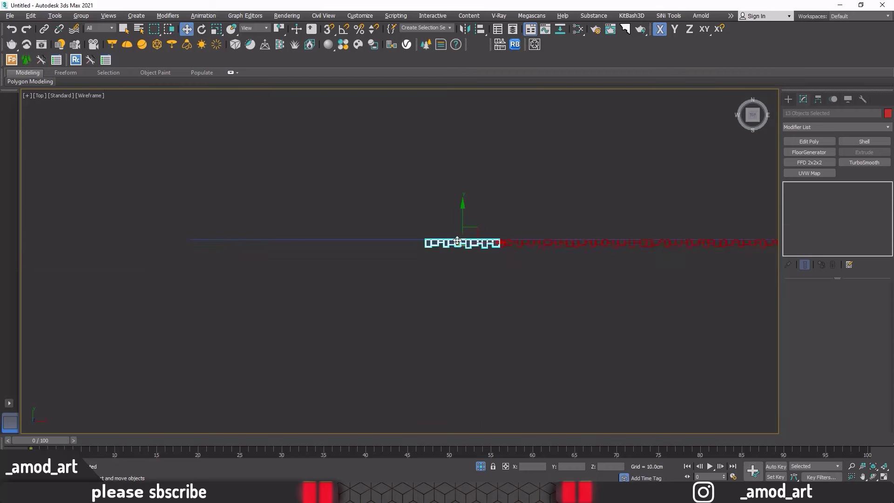
scroll(459, 243, "up", 2)
scroll(457, 241, "up", 3)
mouse_move(457, 241)
middle_mouse_down()
mouse_move(532, 244)
mouse_move(561, 265)
middle_mouse_up()
scroll(512, 246, "up", 2)
scroll(519, 247, "up", 4)
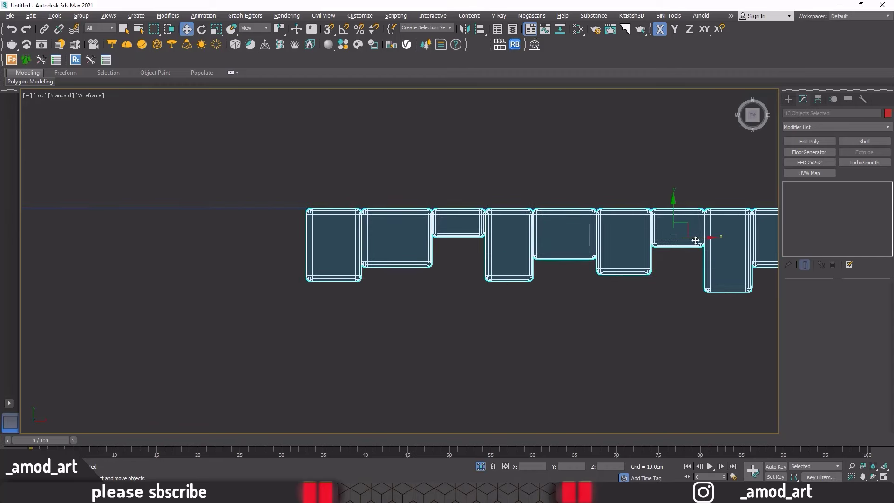
left_click_drag(705, 238, 2, 235)
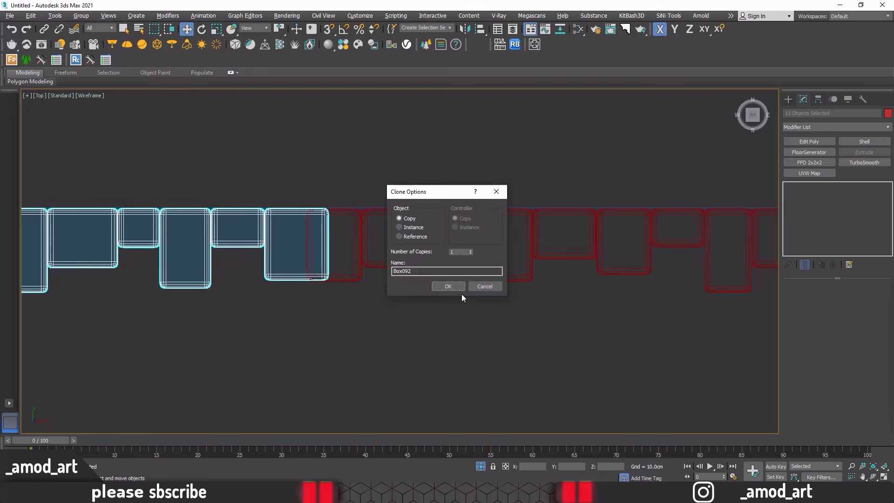
left_click(480, 286)
Step: Clone the selected row leftward as 3 more copies
middle_click_drag(475, 296, 573, 281)
scroll(573, 282, "down", 2)
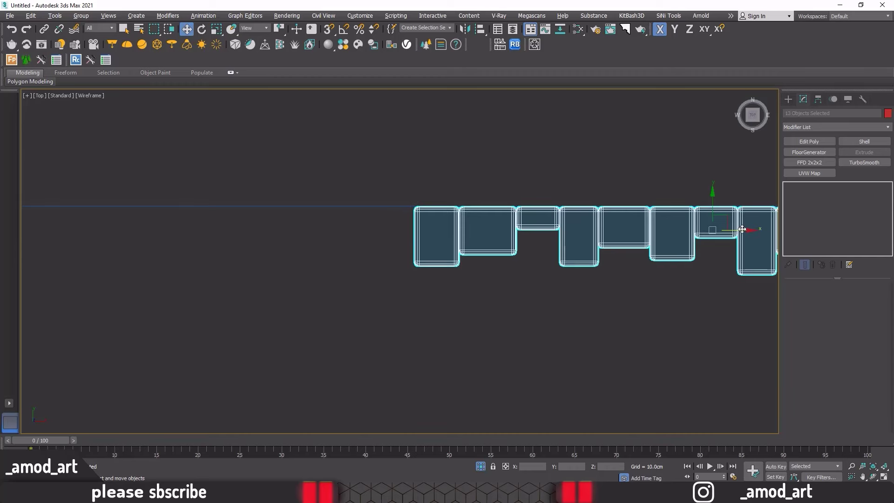
left_click_drag(742, 229, 152, 238, "shift")
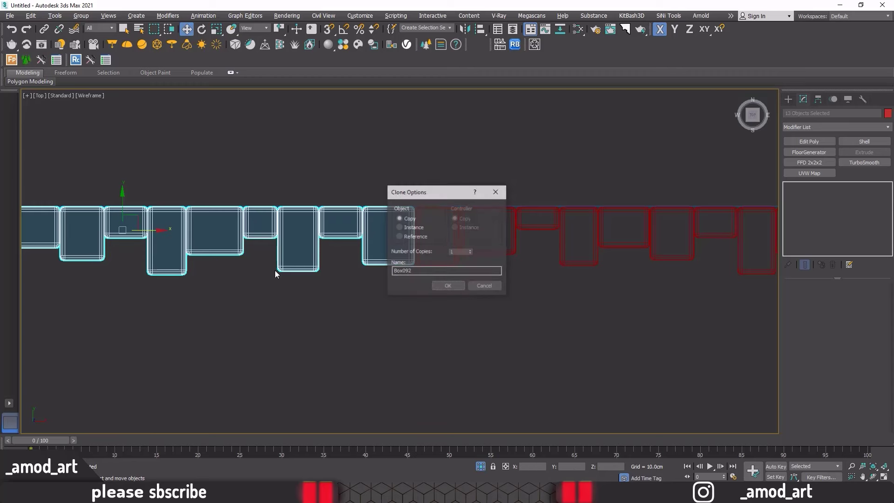
left_click(451, 286)
scroll(451, 289, "down", 5)
scroll(450, 289, "down", 2)
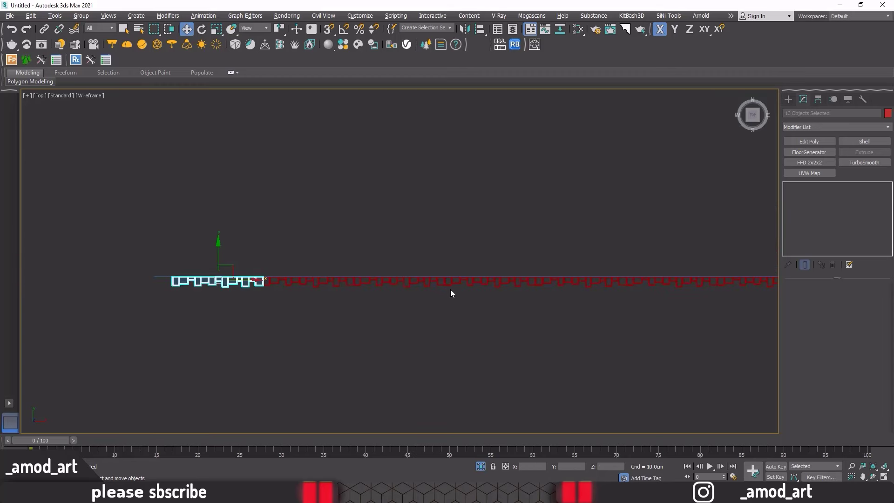
scroll(162, 284, "up", 2)
scroll(162, 284, "up", 4)
middle_click_drag(162, 284, 332, 273)
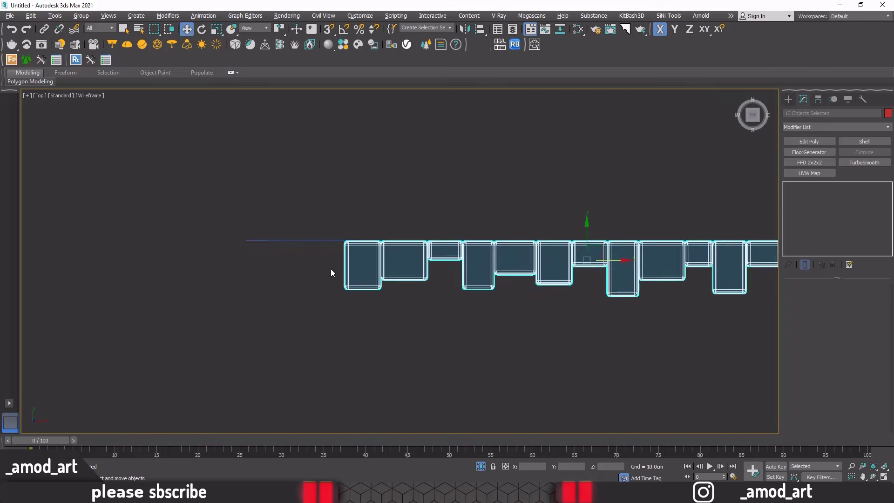
Step: Clone four middle boxes to the left and nudge them to close the gap
left_click(482, 308)
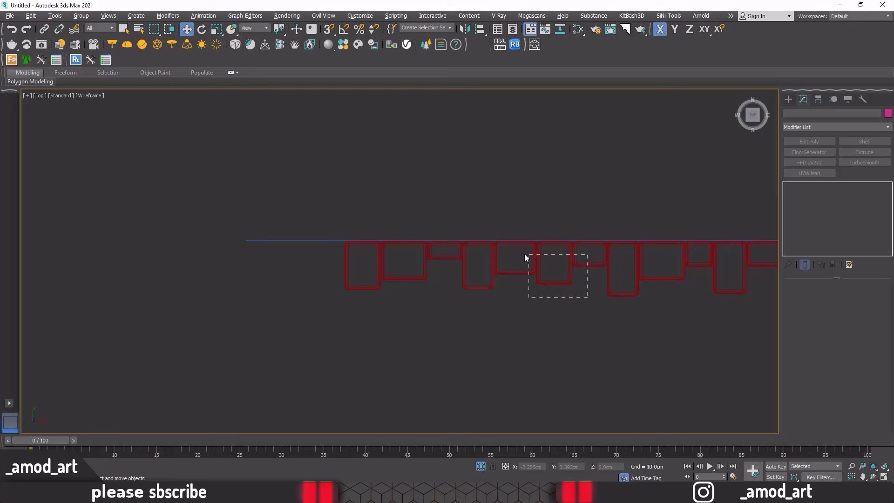
left_click_drag(524, 256, 493, 254)
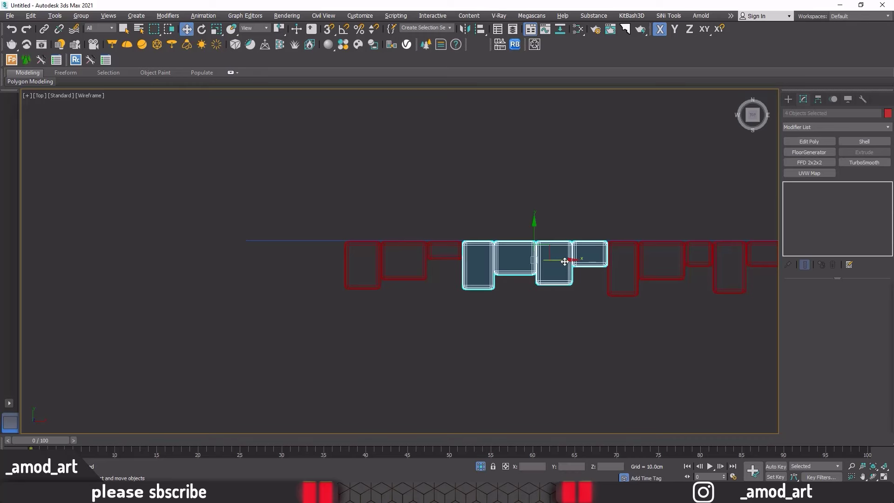
left_click_drag(564, 262, 303, 266)
left_click(459, 288)
scroll(323, 254, "up", 3)
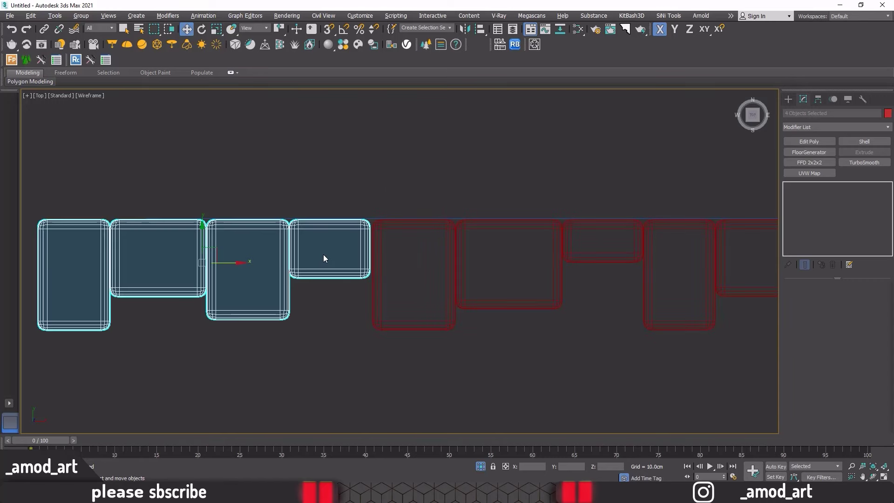
scroll(323, 254, "up", 3)
left_click_drag(77, 273, 81, 274)
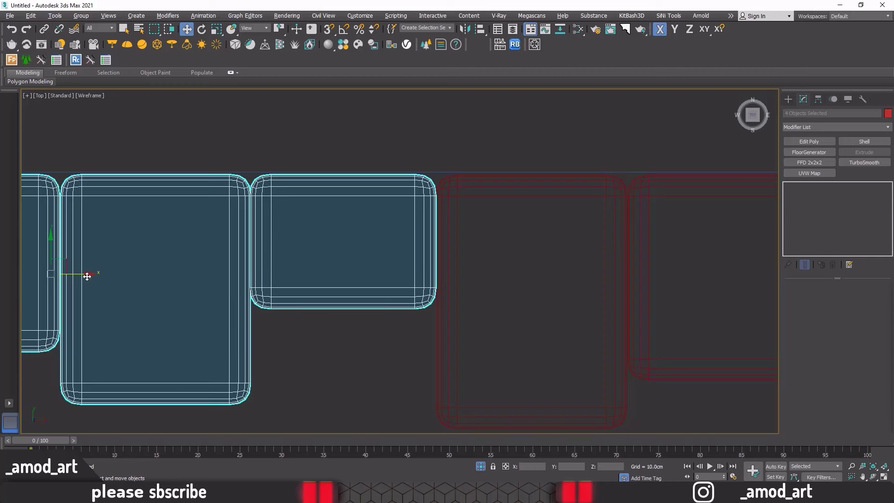
scroll(281, 256, "down", 3)
scroll(281, 258, "down", 5)
Step: Select the leftover box at the strip's left end
left_click(183, 277)
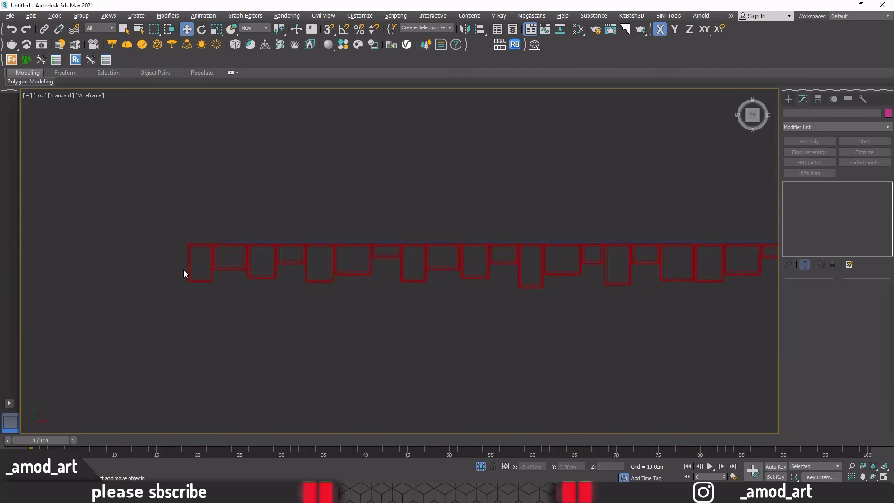
scroll(183, 270, "up", 4)
left_click_drag(215, 365, 165, 277)
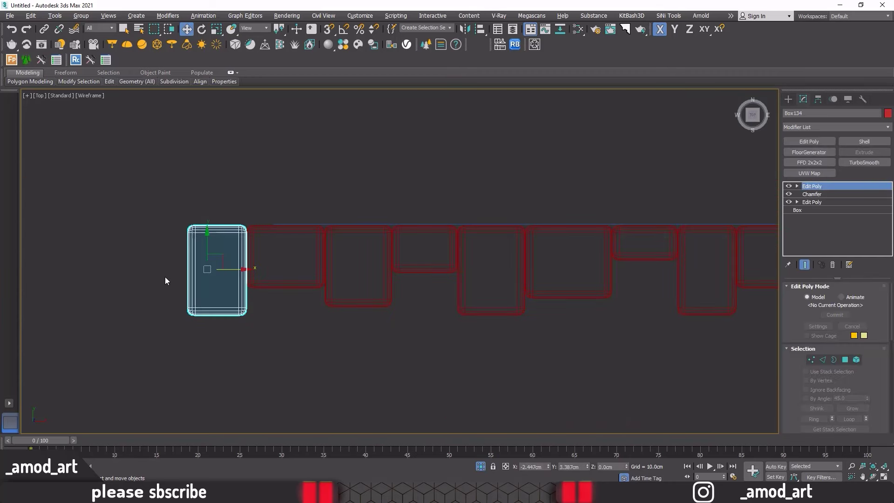
Step: Delete leftover Box134 and narrow Box133 by moving its left vertices right
key("Delete")
left_click_drag(275, 299, 257, 265)
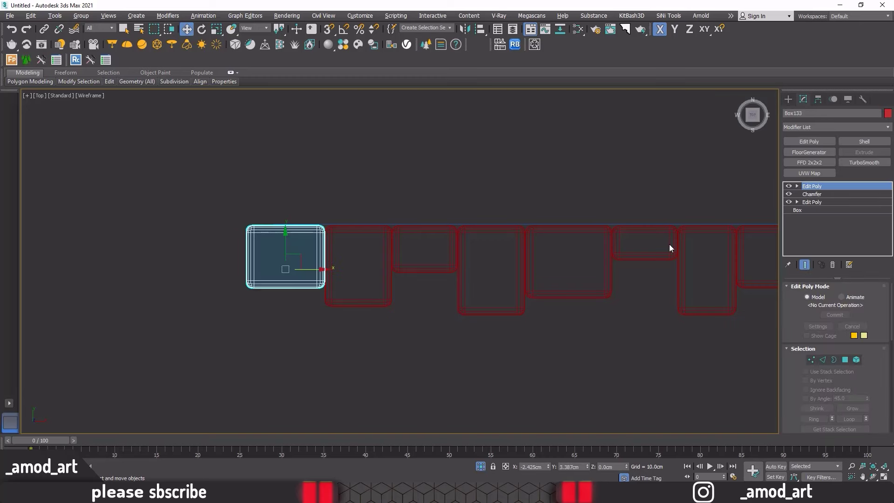
left_click(797, 186)
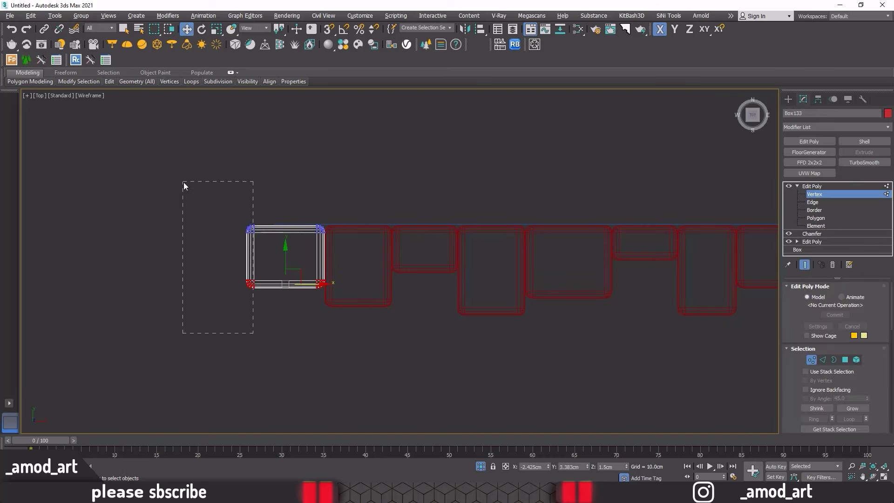
left_click_drag(253, 333, 183, 182)
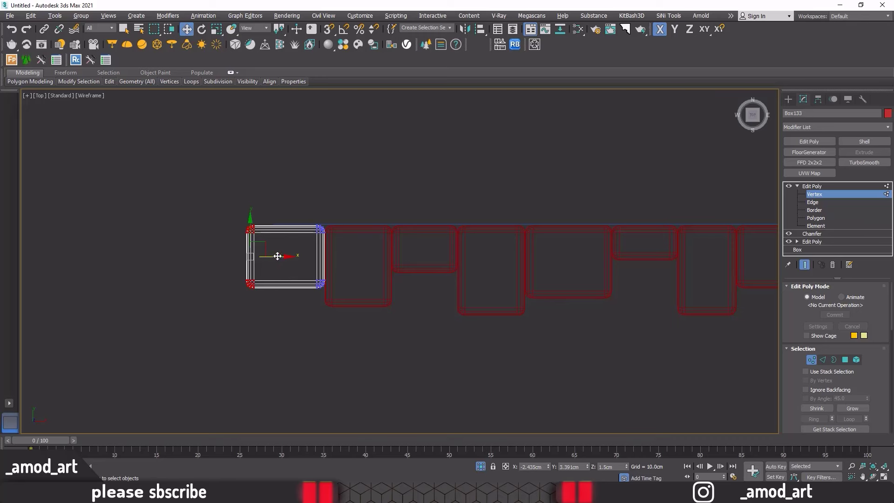
left_click_drag(278, 256, 305, 266)
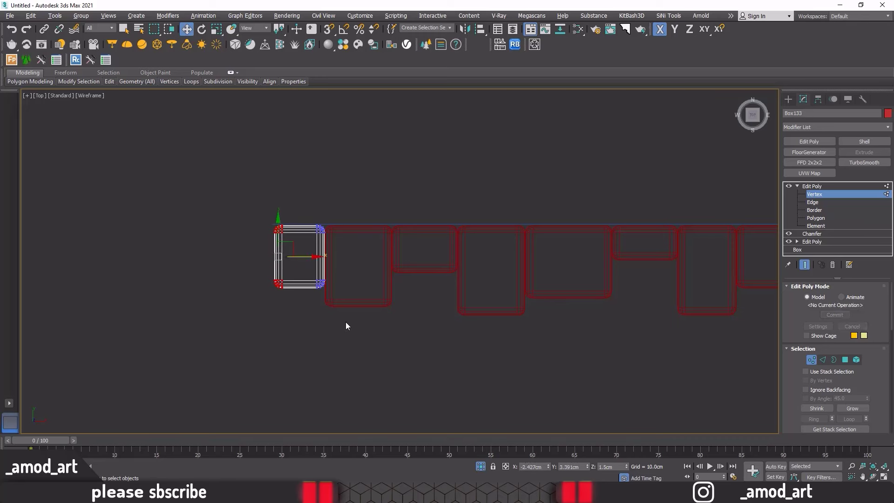
mouse_move(346, 324)
left_mouse_down()
mouse_move(279, 278)
mouse_move(299, 269)
left_mouse_up()
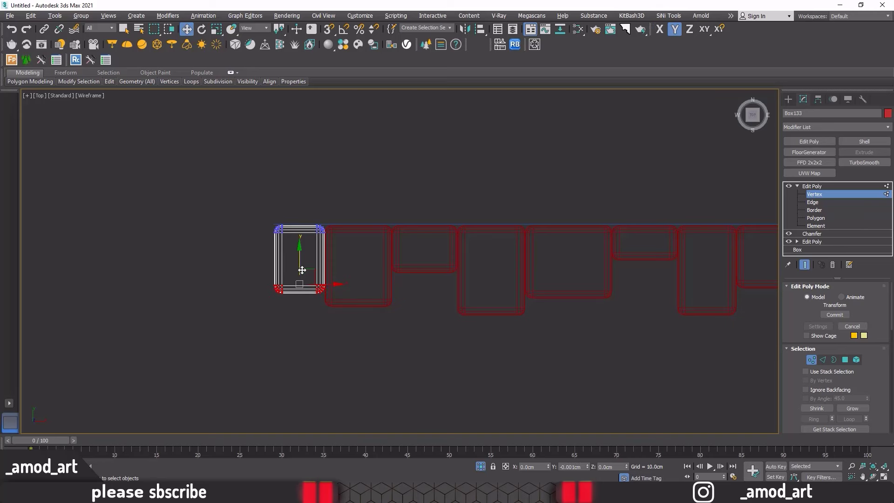
Step: Exit vertex mode and box-select all 123 pieces of the wall strip
left_click(828, 186)
scroll(411, 252, "down", 2)
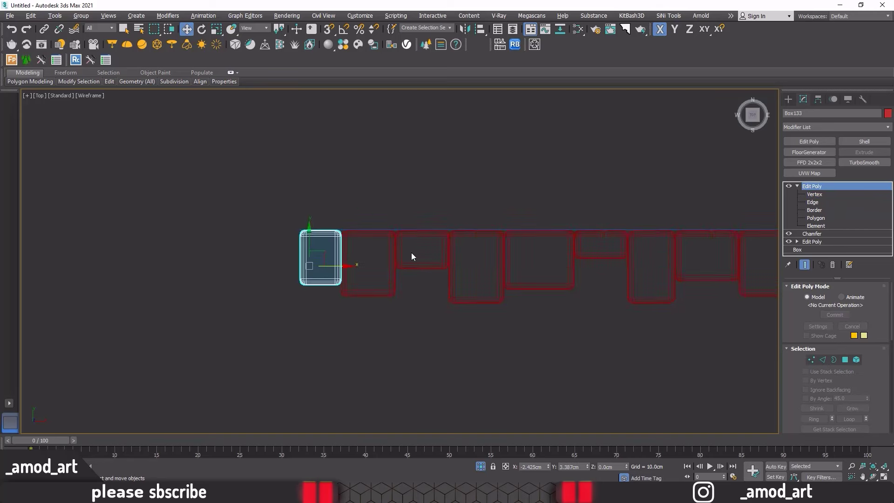
scroll(411, 252, "down", 5)
scroll(424, 275, "down", 1)
scroll(409, 282, "down", 2)
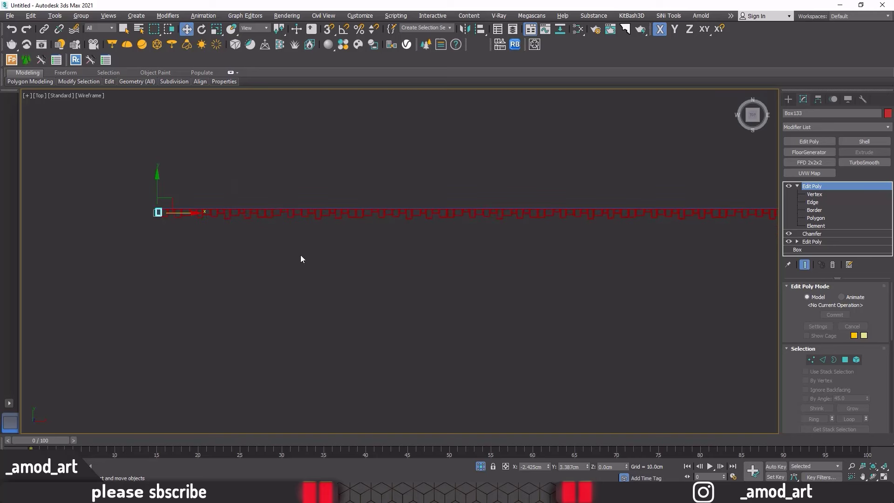
scroll(375, 265, "down", 2)
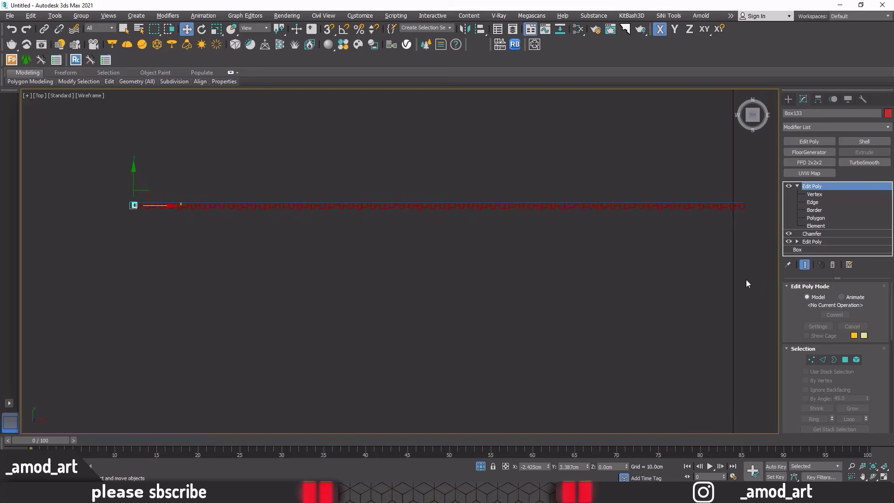
left_click_drag(444, 224, 152, 218)
left_click_drag(107, 207, 107, 207)
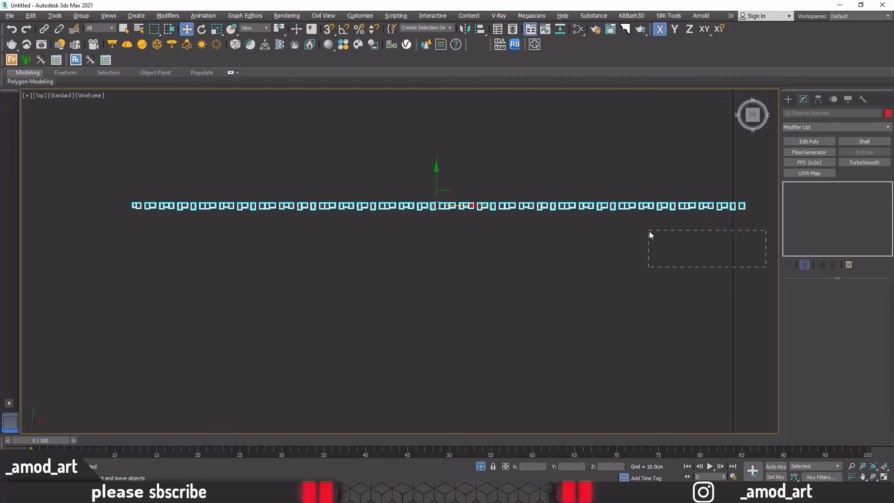
left_click_drag(649, 231, 650, 233)
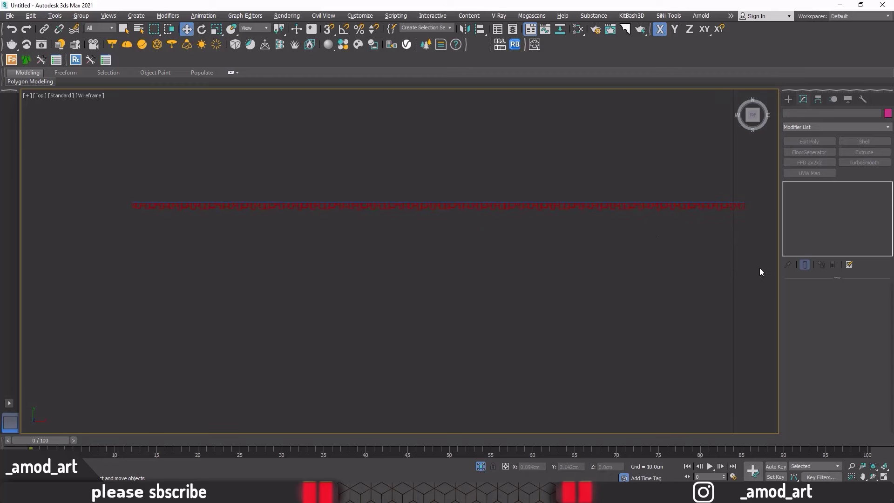
left_click_drag(122, 217, 97, 207)
left_click_drag(95, 205, 95, 205)
scroll(644, 203, "up", 3)
scroll(651, 202, "up", 3)
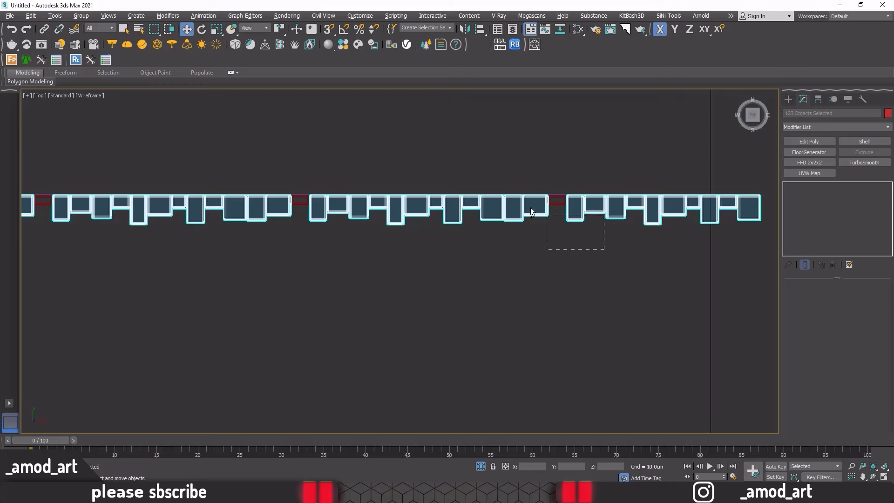
Step: Ctrl-add the first missed slat and red gap pieces to the selection
left_click_drag(530, 211, 516, 214, "ctrl")
left_click_drag(264, 208, 263, 208, "ctrl")
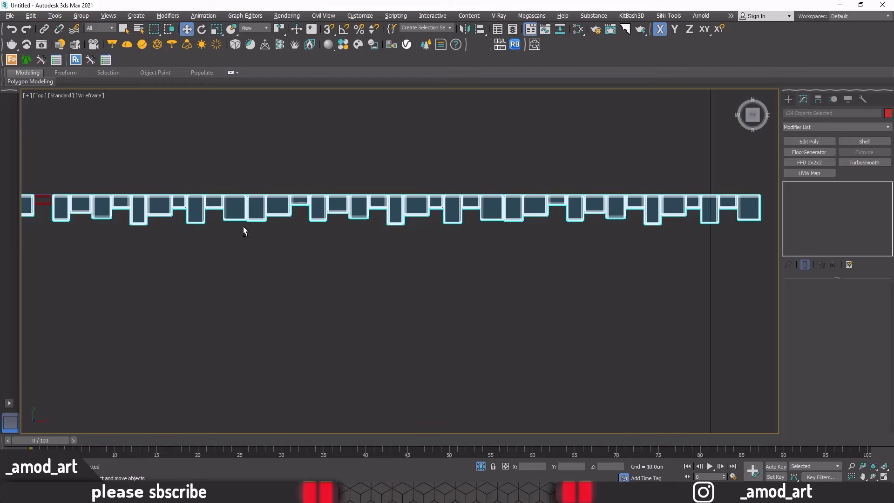
middle_click_drag(393, 237, 485, 253)
left_click_drag(381, 220, 383, 217, "ctrl")
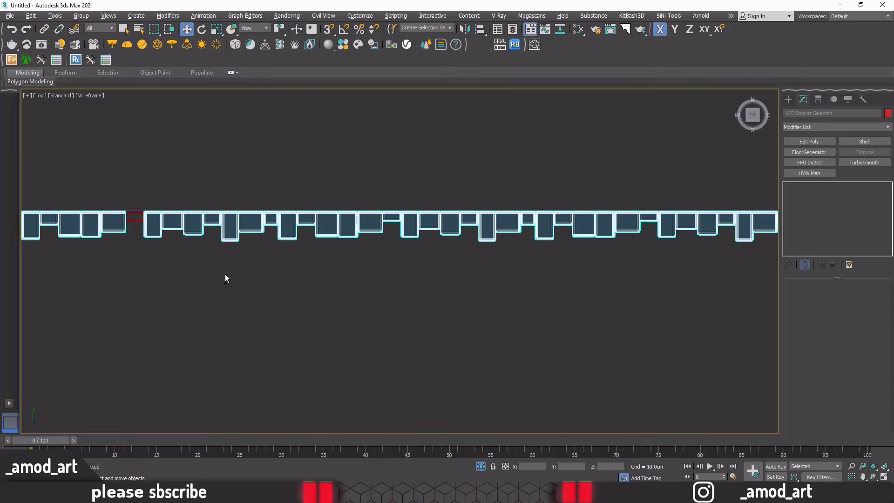
left_click_drag(134, 239, 110, 235, "ctrl")
scroll(279, 287, "down", 1)
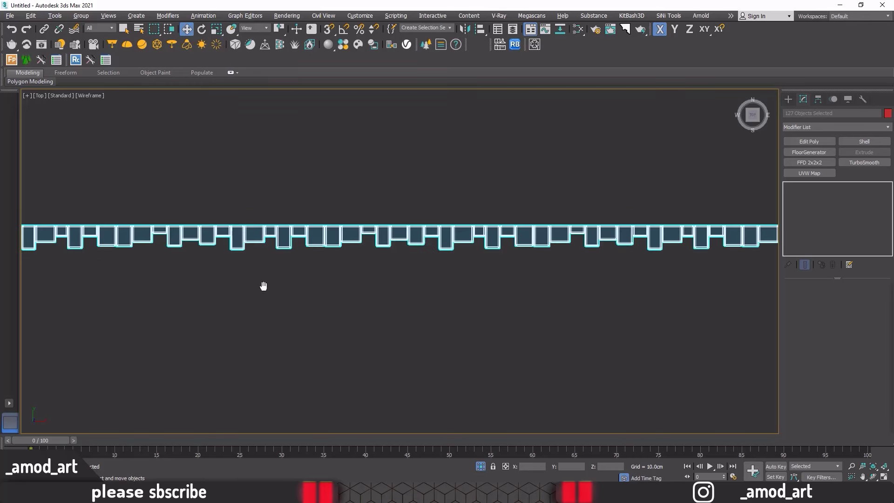
scroll(622, 276, "up", 2)
left_click_drag(320, 215, 286, 251, "ctrl")
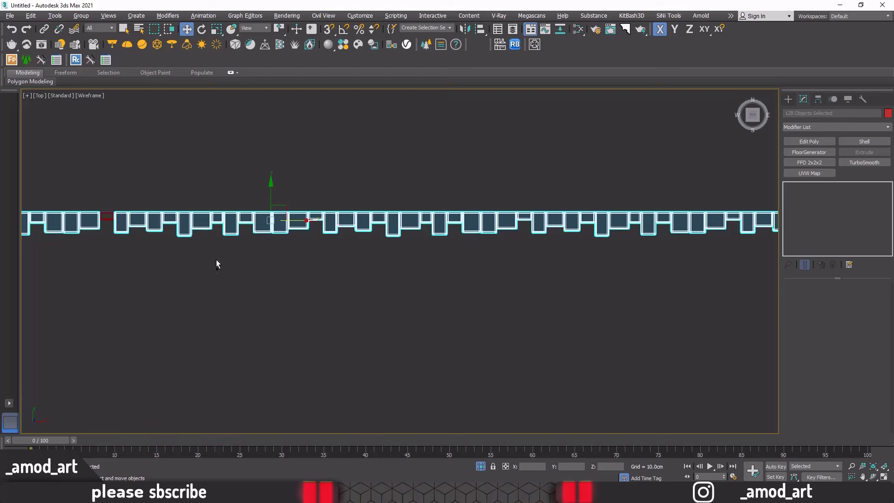
middle_click_drag(218, 261, 251, 266)
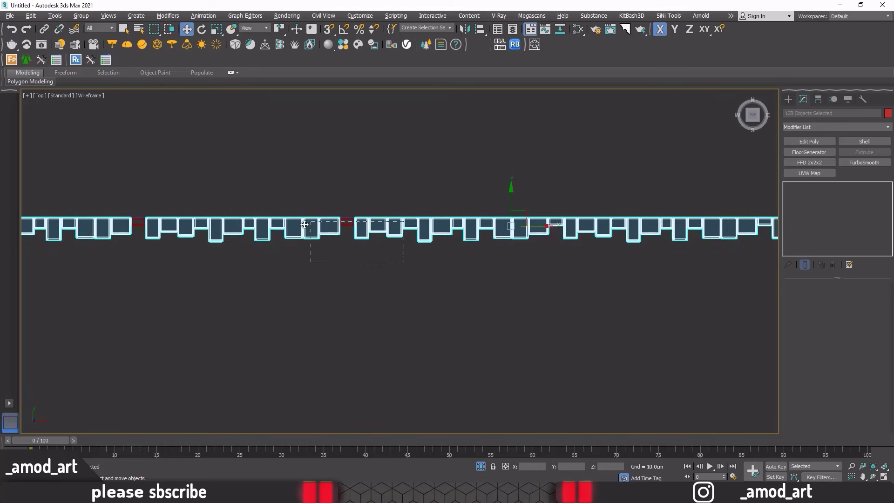
Step: Add the remaining red gap pieces and group all selected slats as Group001
left_click_drag(315, 227, 315, 228, "ctrl")
left_click_drag(136, 228, 132, 247, "ctrl")
middle_click_drag(132, 248, 629, 272)
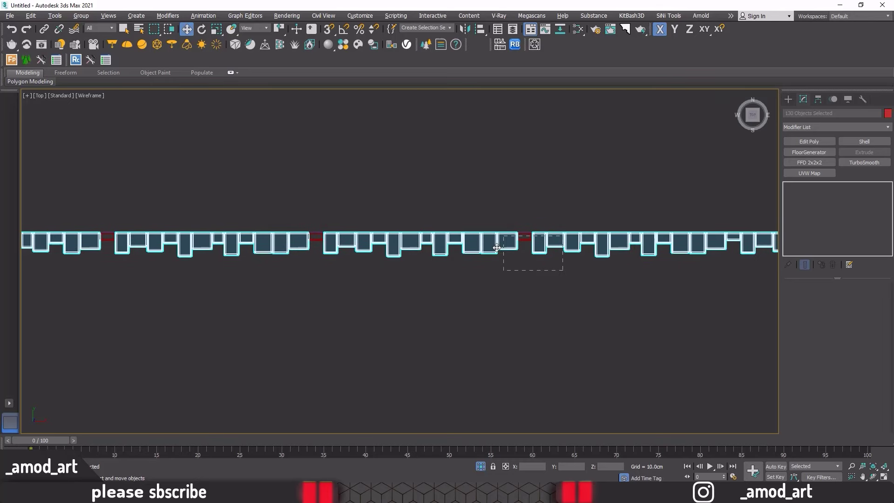
left_click_drag(520, 249, 520, 235, "ctrl")
left_click_drag(286, 244, 285, 240, "ctrl")
middle_click_drag(244, 275, 549, 280)
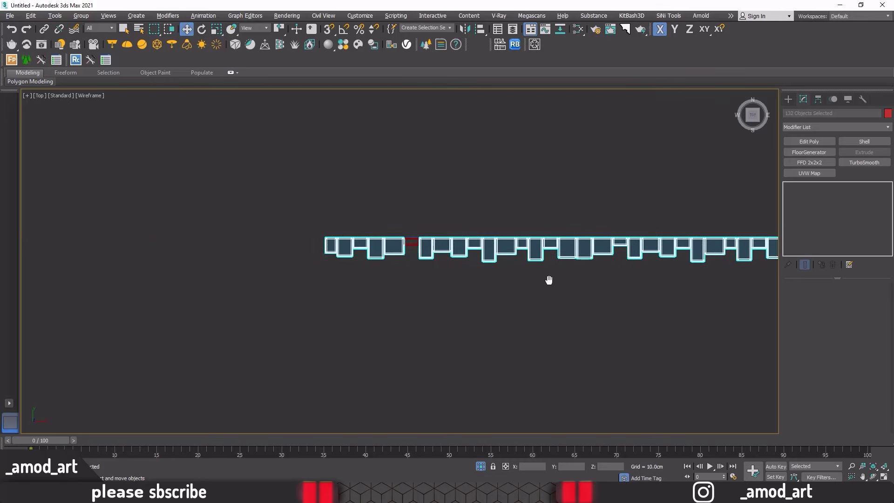
left_click_drag(397, 245, 394, 246, "ctrl")
left_click(89, 18)
left_click(454, 262)
Step: Shift-rotate the slat panel about 90° on Z to make a Clone Options copy
scroll(373, 211, "down", 2)
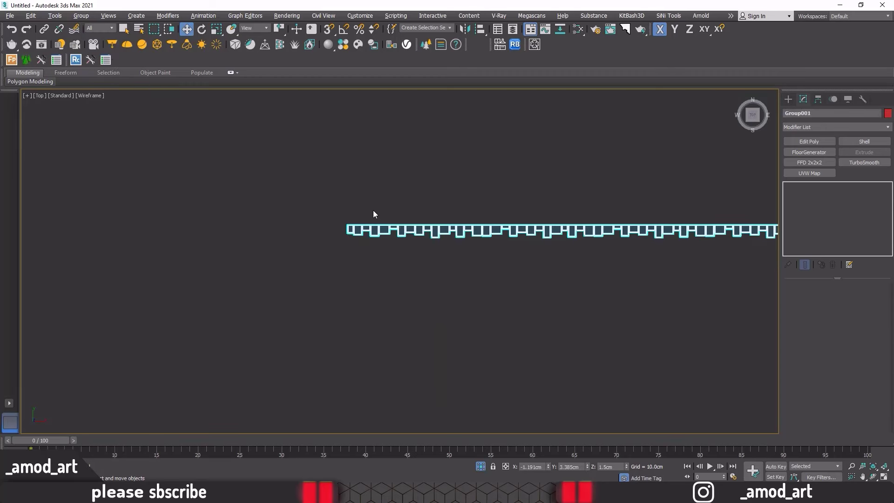
key("alt+w")
key("alt+w")
scroll(573, 279, "down", 5)
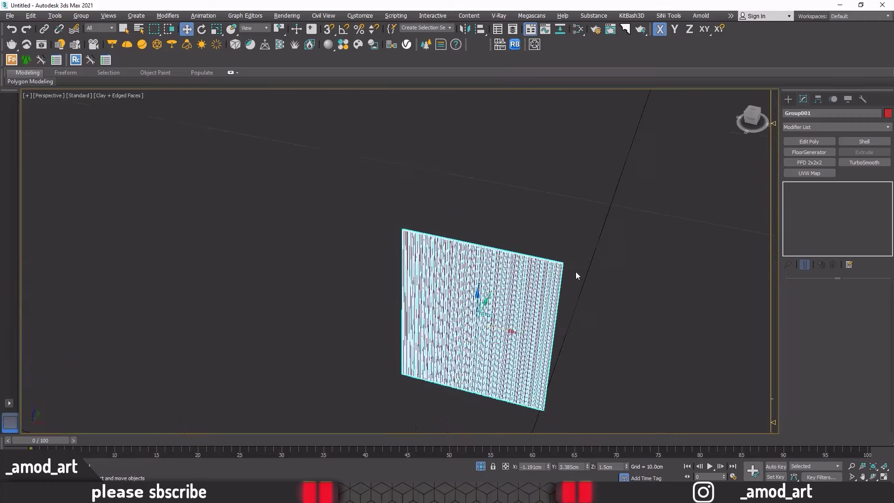
middle_click_drag(575, 271, 540, 268, "alt")
scroll(543, 269, "up", 2)
key("ctrl+a")
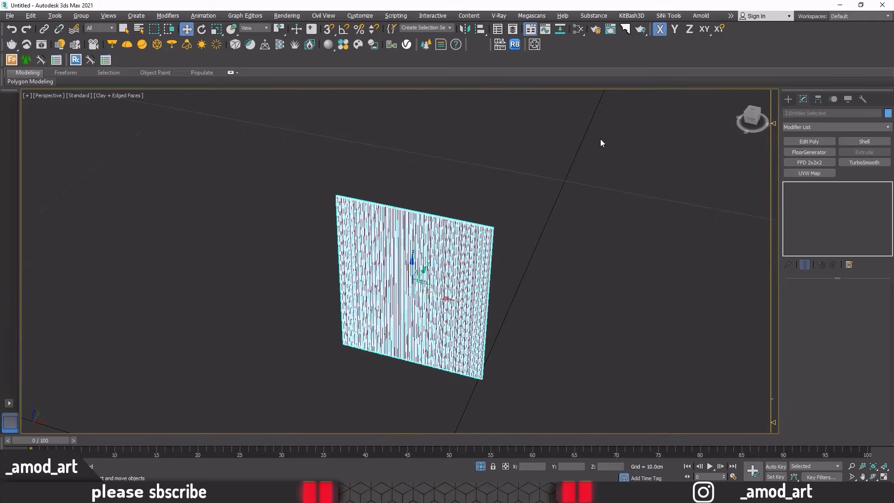
left_click(203, 30)
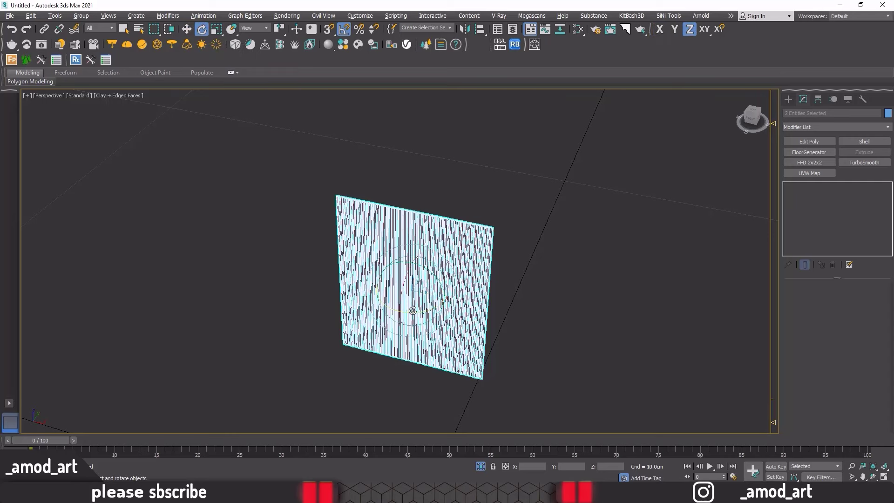
left_click_drag(412, 311, 454, 312, "shift")
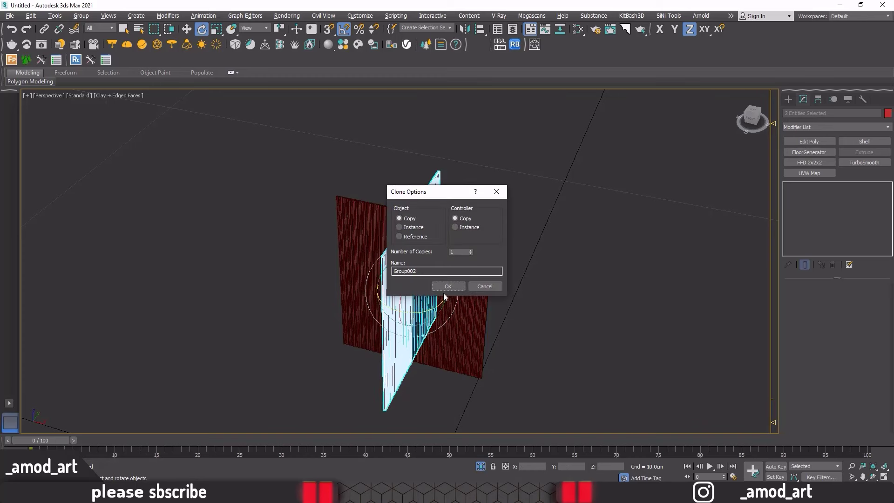
left_click(445, 287)
Step: Move the rotated copy, Group002, off to the left along X
left_click(187, 30)
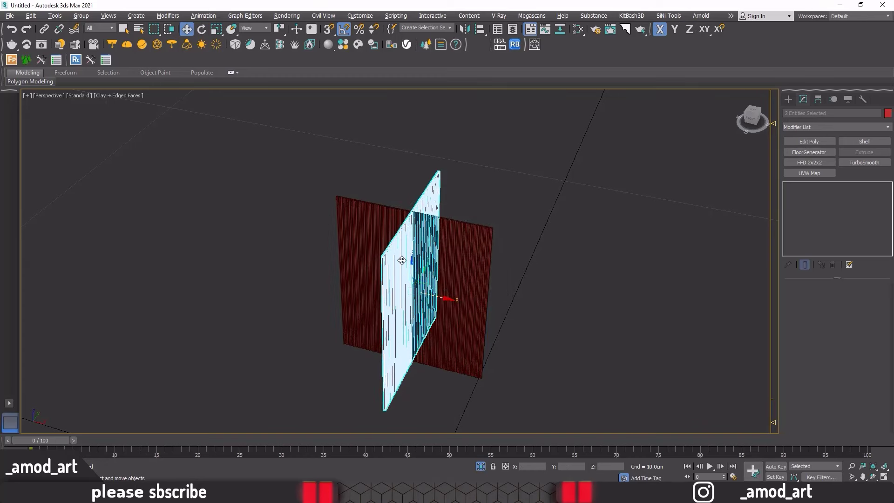
left_click_drag(450, 301, 355, 270)
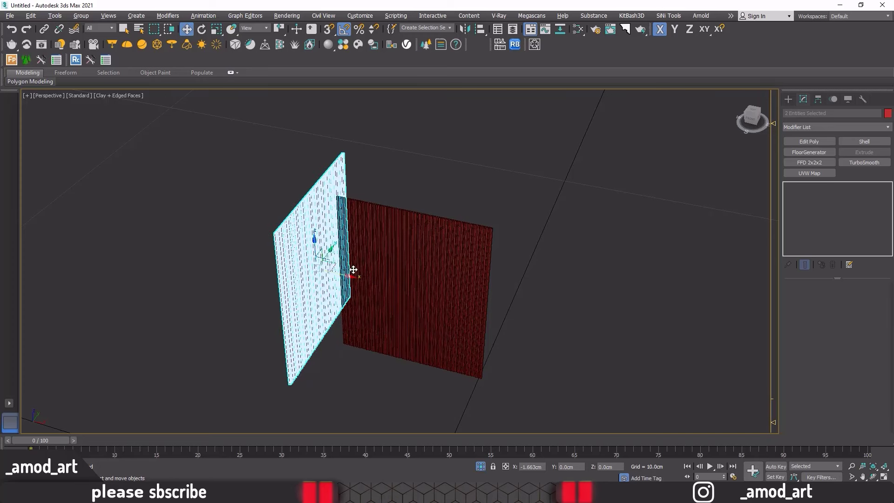
key("alt+w")
key("alt+w")
scroll(231, 163, "down", 4)
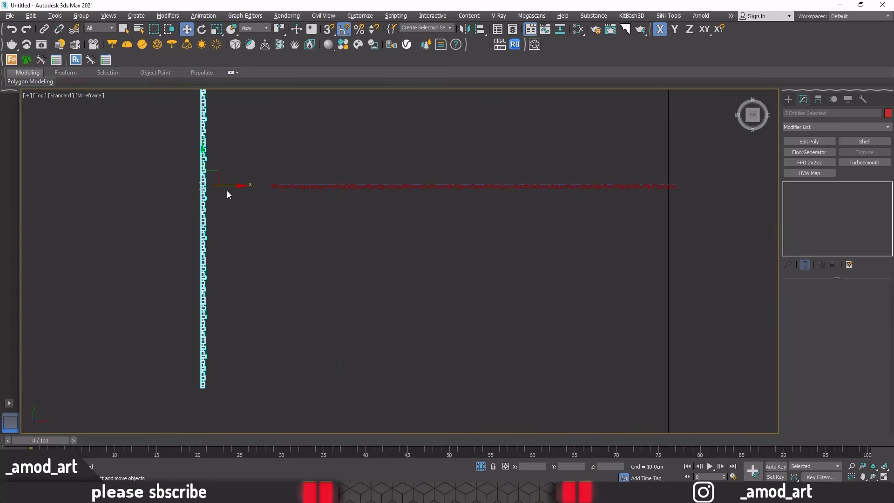
Step: In the Top view, slide the copied wall along X and Y until it butts the original's end
left_click_drag(229, 185, 291, 185)
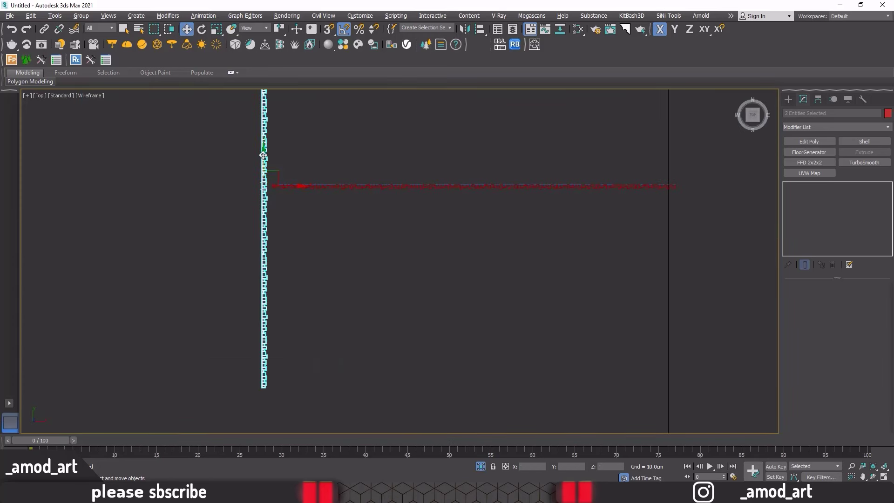
left_click_drag(263, 155, 267, 356)
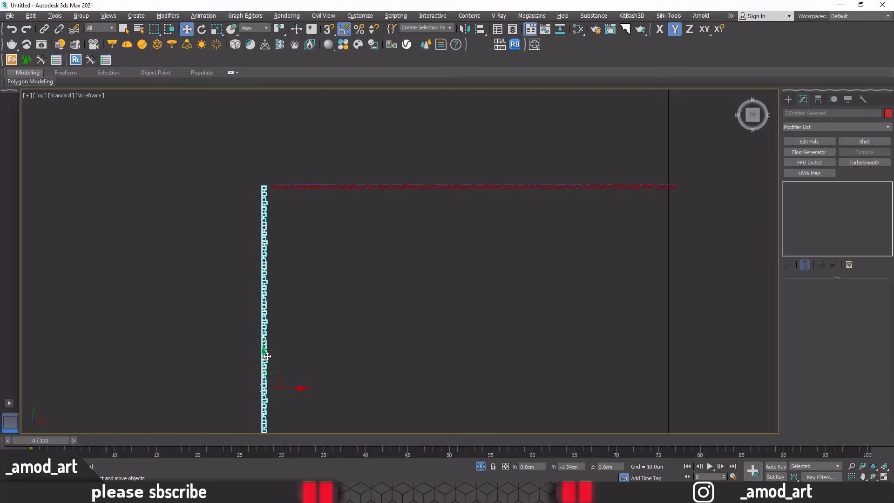
left_click_drag(291, 387, 296, 387)
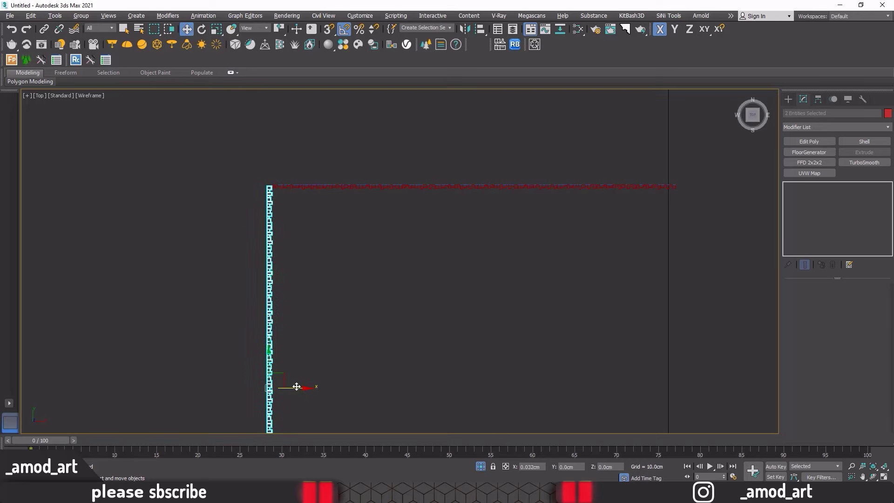
scroll(269, 188, "up", 5)
scroll(269, 188, "up", 5)
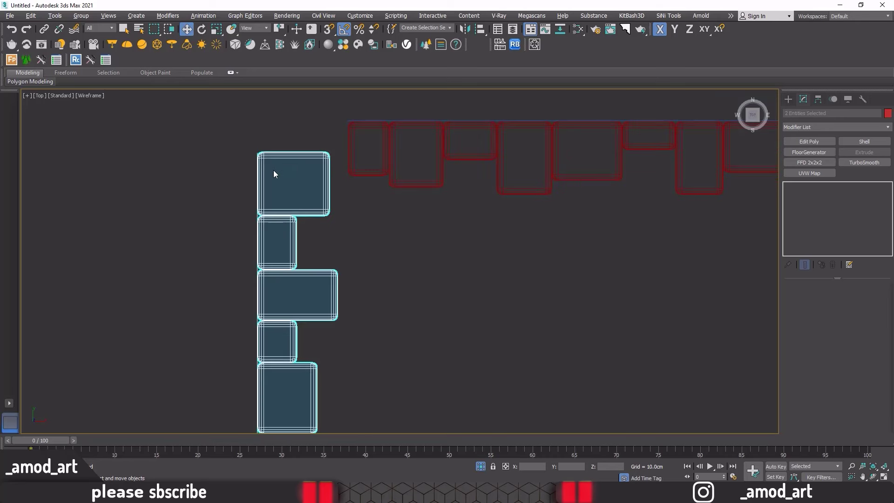
left_click_drag(328, 178, 346, 179)
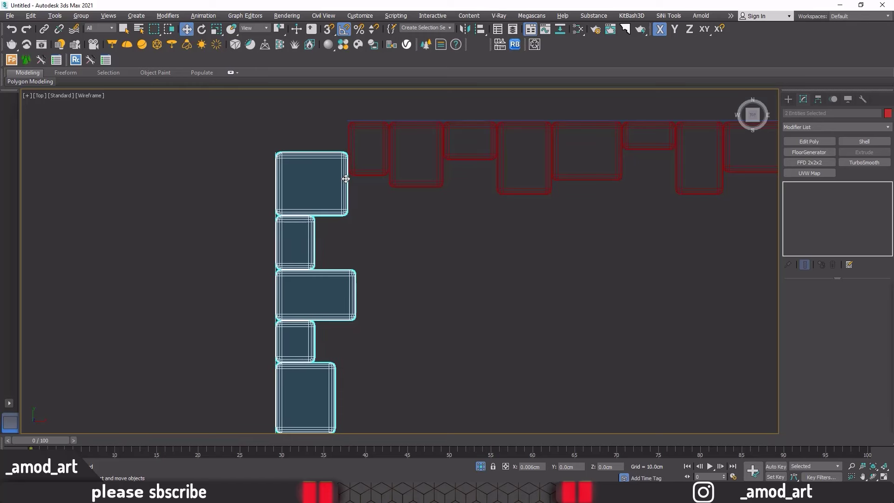
Step: Maximize the Perspective view to check the new slat-wall corner
scroll(346, 183, "down", 1)
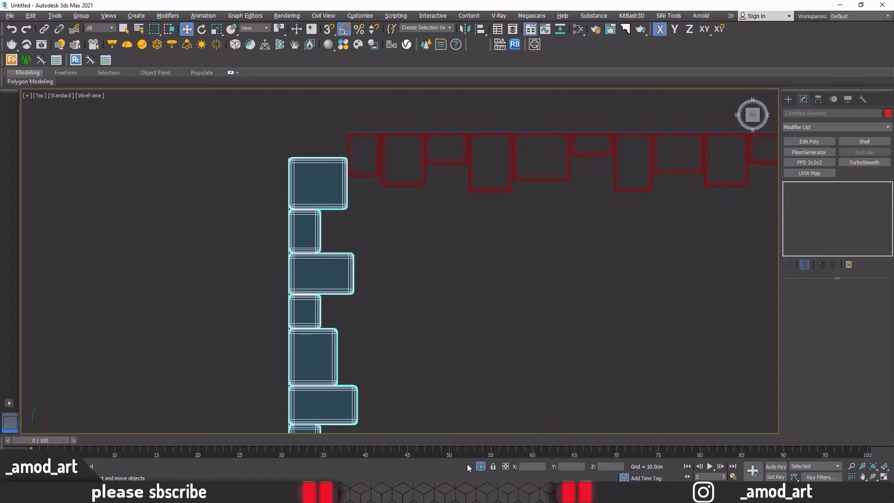
scroll(396, 283, "down", 2)
scroll(397, 284, "down", 2)
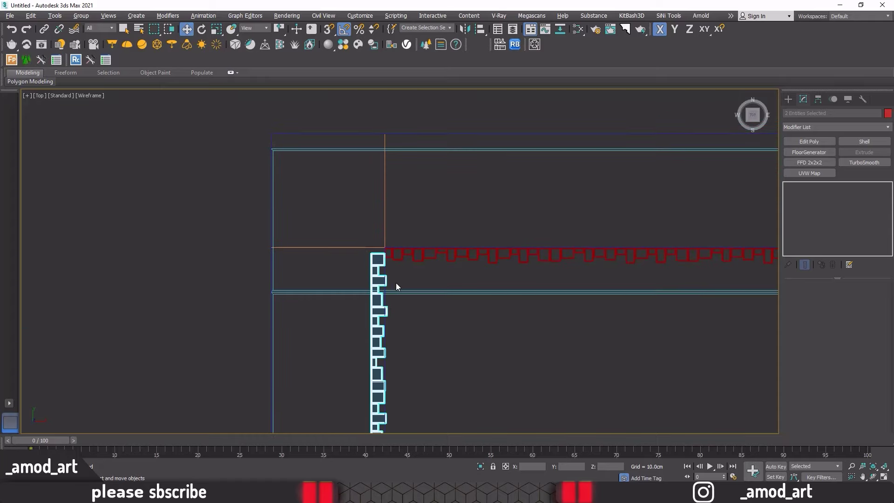
key("alt+w")
right_click(493, 358)
key("alt+w")
Step: Zoom and orbit the Perspective view to a low angle on the slat-wall corner, clearing the selection
scroll(323, 187, "up", 2)
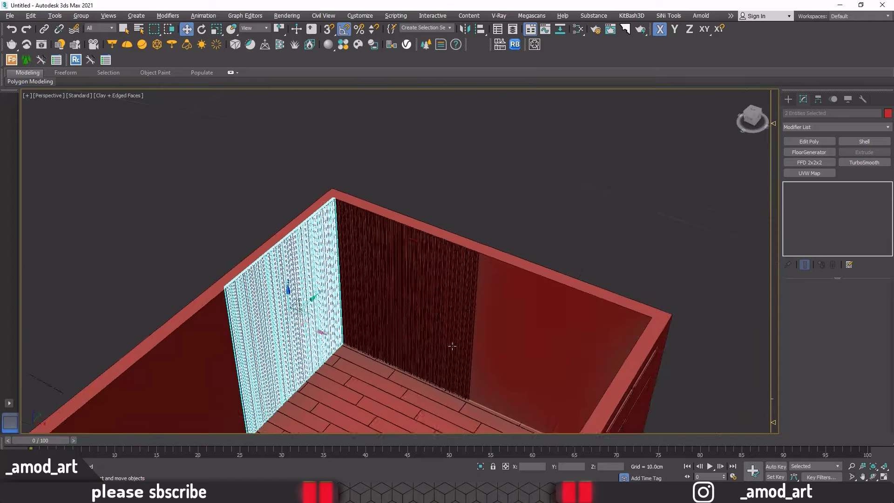
scroll(323, 186, "up", 4)
scroll(323, 186, "up", 3)
scroll(314, 199, "up", 2)
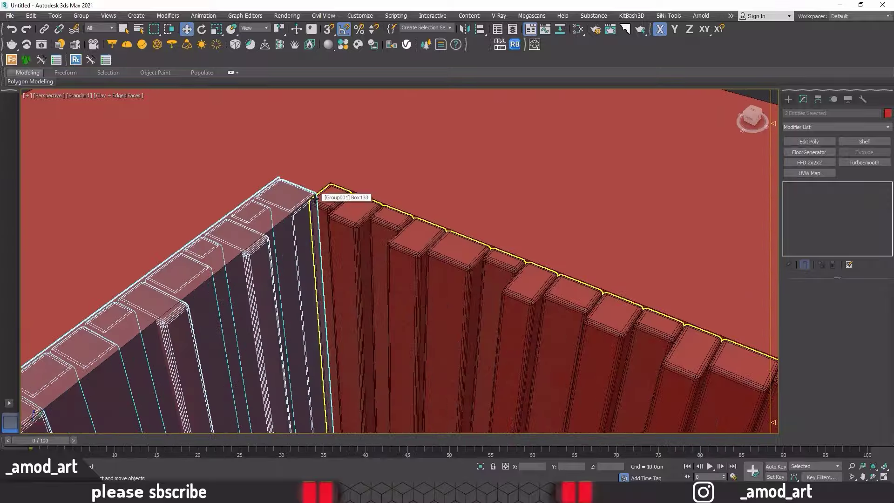
scroll(315, 200, "down", 2)
scroll(315, 199, "down", 2)
mouse_move(315, 199)
middle_mouse_down("alt")
mouse_move(373, 266)
mouse_move(410, 177)
mouse_move(439, 178)
mouse_move(465, 205)
middle_mouse_up("alt")
left_click(410, 177)
Step: Orbit down to inspect the floor, inner walls and the slat wall's top edge
scroll(466, 205, "up", 4)
scroll(482, 208, "up", 2)
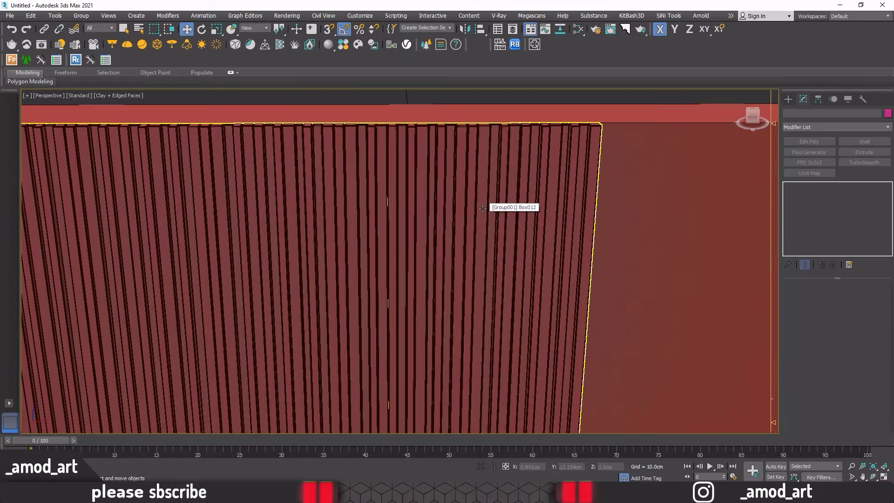
scroll(482, 208, "down", 2)
scroll(482, 216, "down", 1)
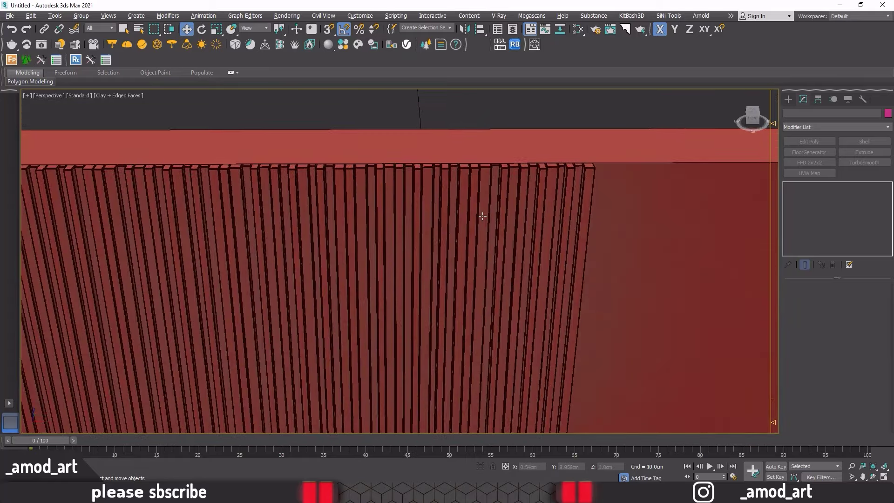
scroll(482, 216, "down", 2)
scroll(487, 212, "down", 3)
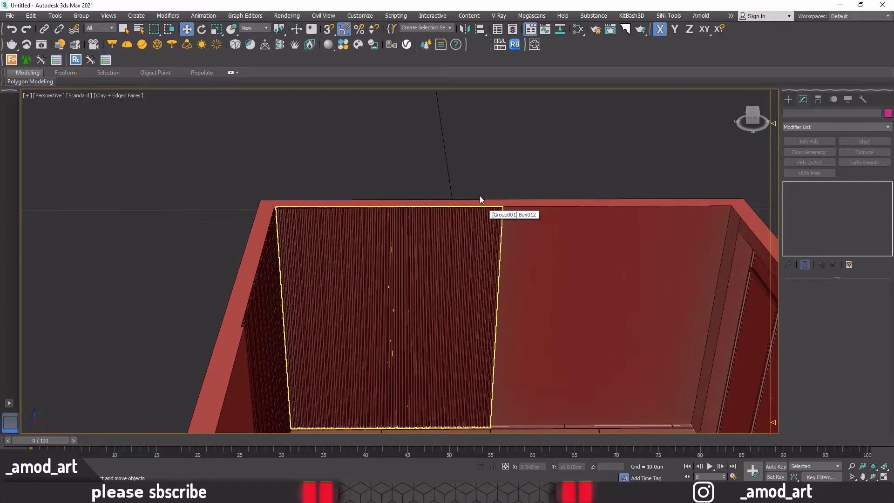
mouse_move(499, 175)
middle_mouse_down("alt")
mouse_move(395, 120)
mouse_move(369, 116)
mouse_move(320, 133)
middle_mouse_up("alt")
scroll(365, 131, "up", 2)
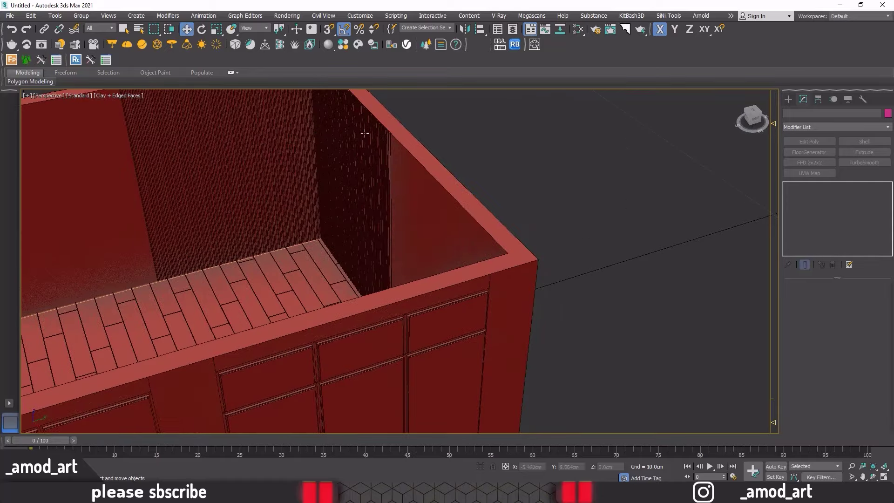
scroll(373, 132, "up", 3)
scroll(391, 132, "up", 2)
middle_click_drag(392, 133, 386, 169, "alt")
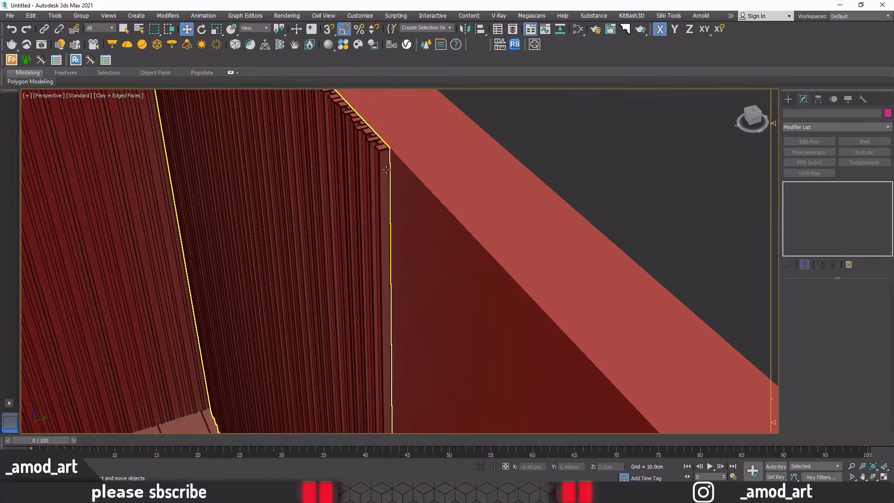
scroll(385, 170, "down", 2)
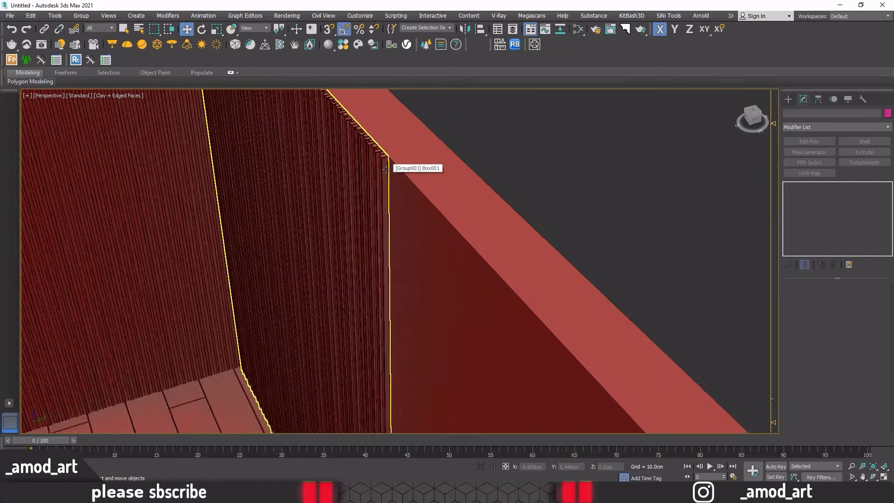
scroll(385, 169, "down", 2)
scroll(386, 169, "down", 2)
scroll(386, 170, "down", 2)
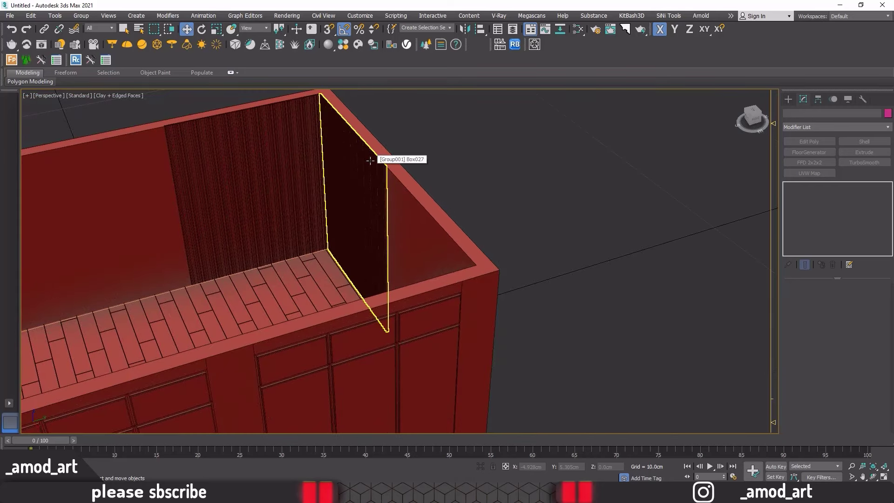
scroll(374, 161, "up", 4)
Step: Select Group001 and nudge the slat wall slightly left and down
left_click(370, 161)
scroll(369, 208, "up", 2)
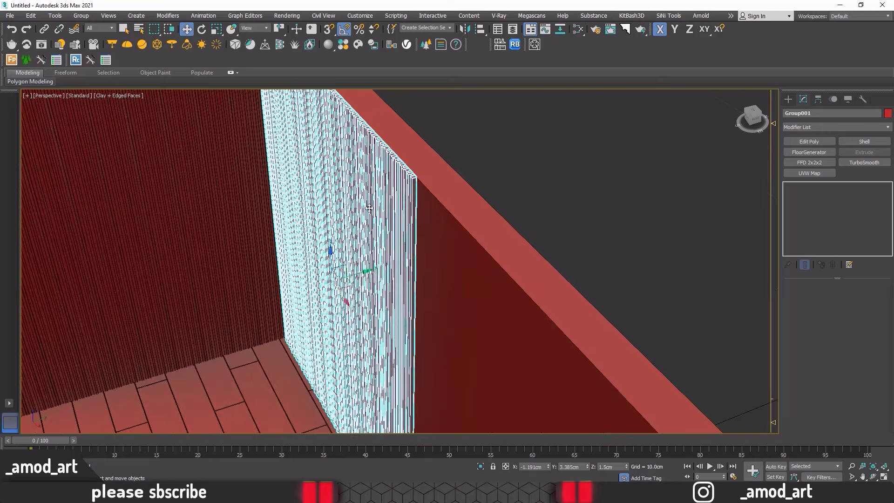
left_click_drag(360, 272, 355, 275)
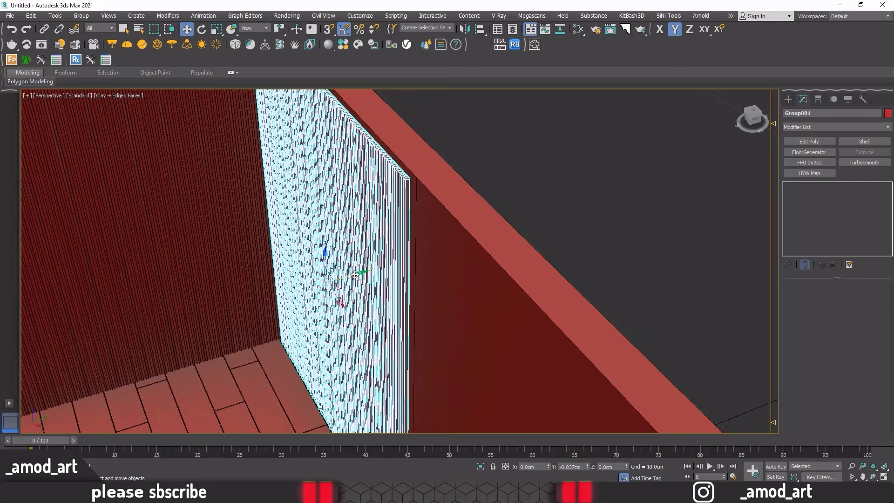
Step: Give the backing plane Plane003 a Shell modifier with an Outer Amount of 0.04cm
left_click(413, 185)
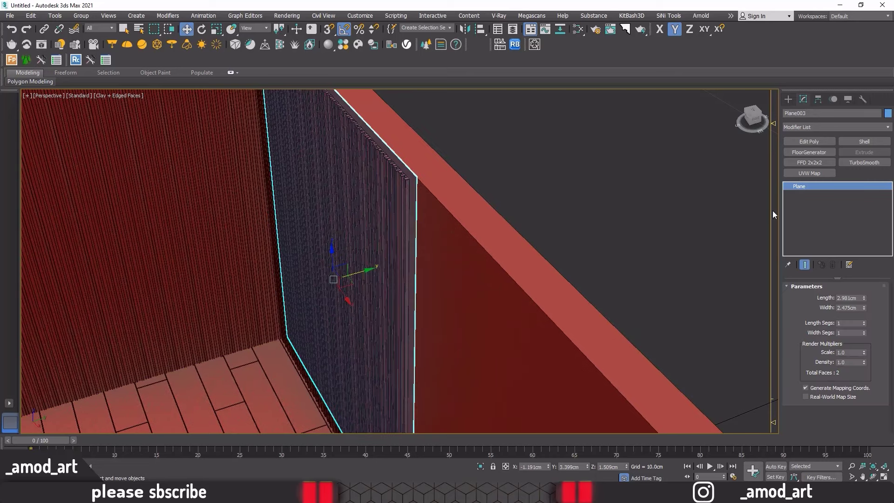
left_click(854, 145)
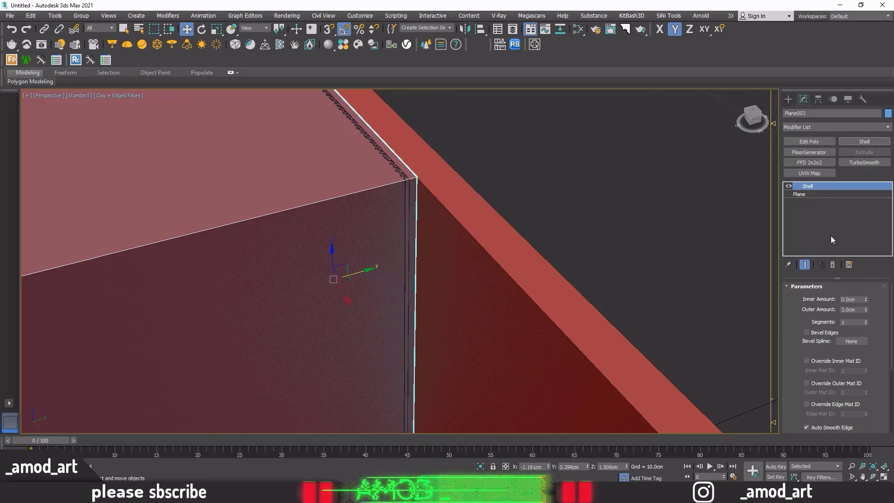
type("0.03")
key("Return")
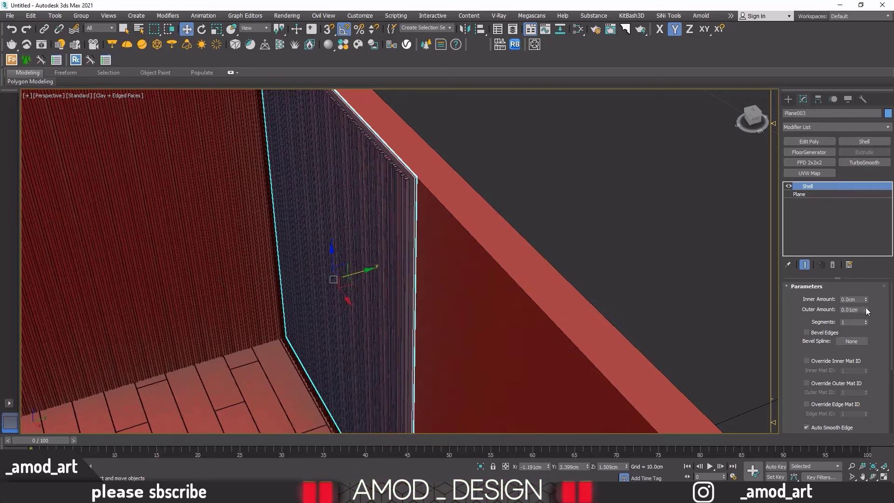
left_click(866, 307)
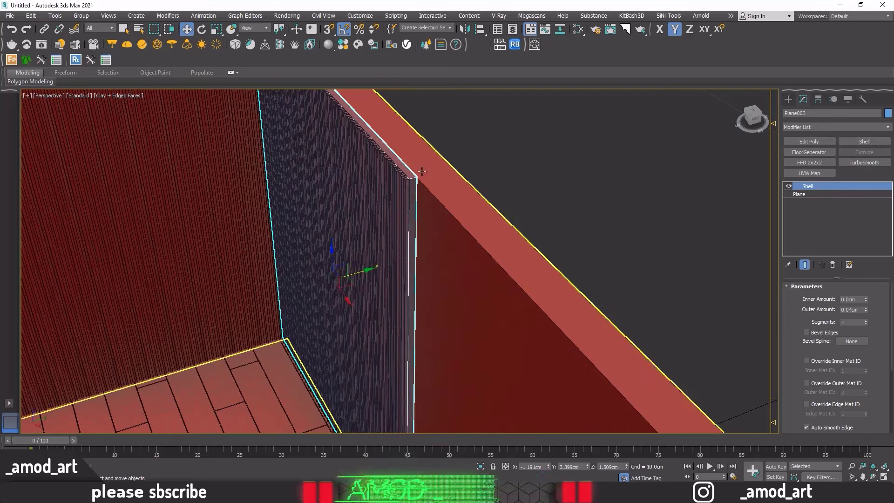
scroll(388, 192, "up", 5)
scroll(389, 192, "down", 1)
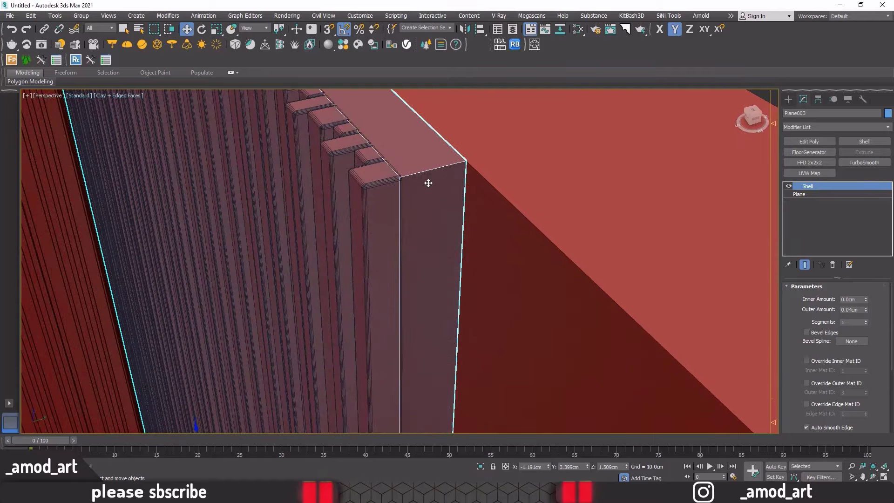
scroll(427, 182, "down", 3)
scroll(427, 187, "down", 3)
left_click(525, 144)
mouse_move(525, 144)
middle_mouse_down("alt")
mouse_move(521, 156)
mouse_move(540, 159)
mouse_move(591, 149)
mouse_move(359, 212)
middle_mouse_up("alt")
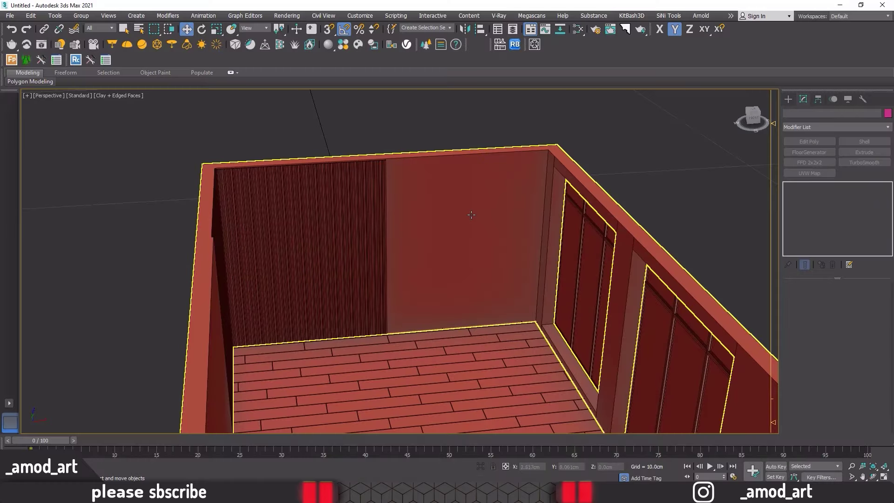
Step: Start a Standard Primitives Plane with 3D Snap on, cancelling two misplaced attempts
left_click(789, 101)
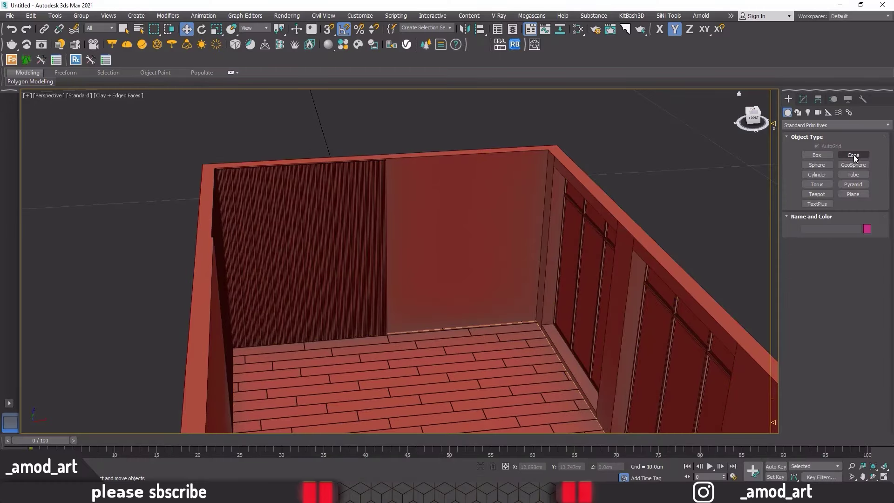
left_click(853, 194)
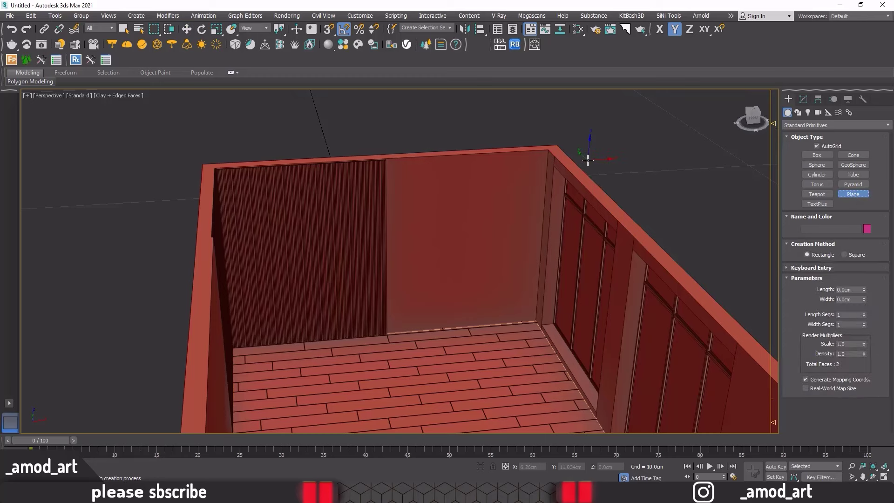
left_click(329, 31)
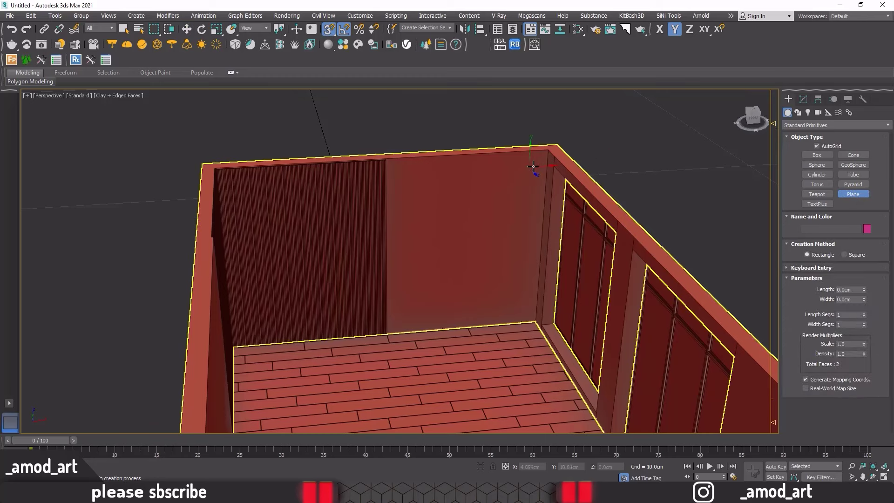
left_click_drag(533, 168, 548, 149)
left_click_drag(500, 216, 450, 270)
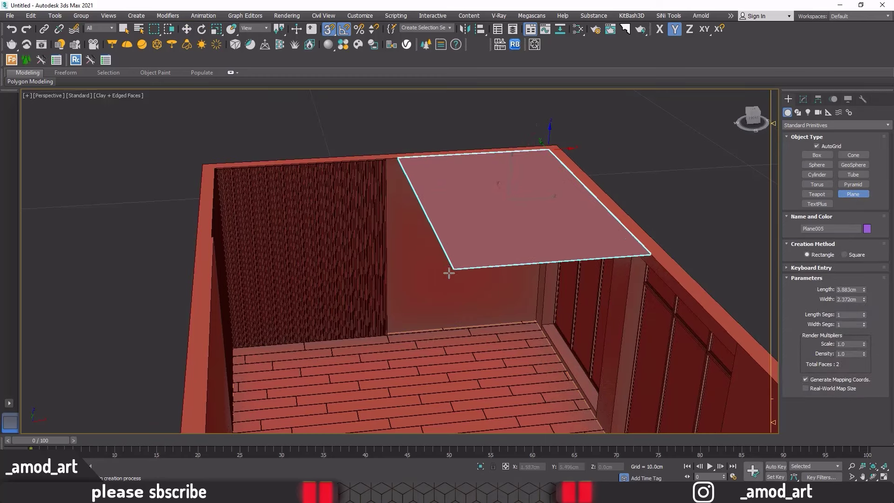
right_click(449, 269)
middle_click_drag(555, 173, 531, 148, "alt")
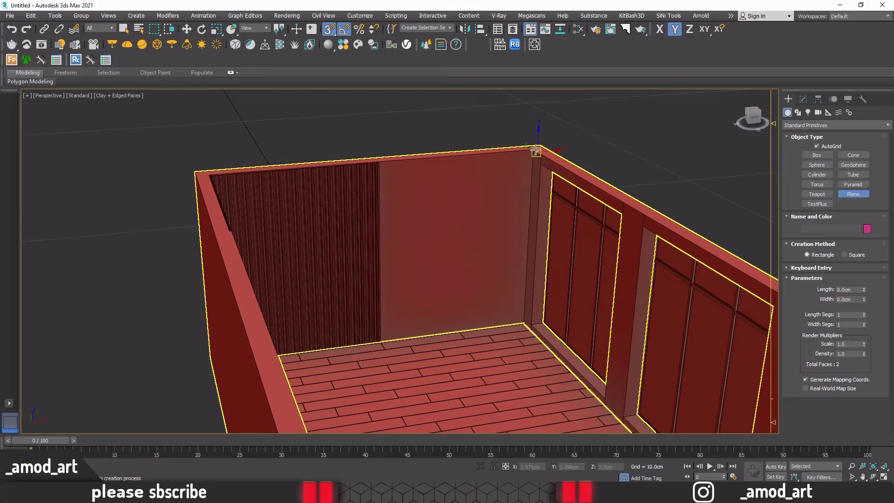
left_click_drag(534, 149, 518, 163)
right_click(519, 163)
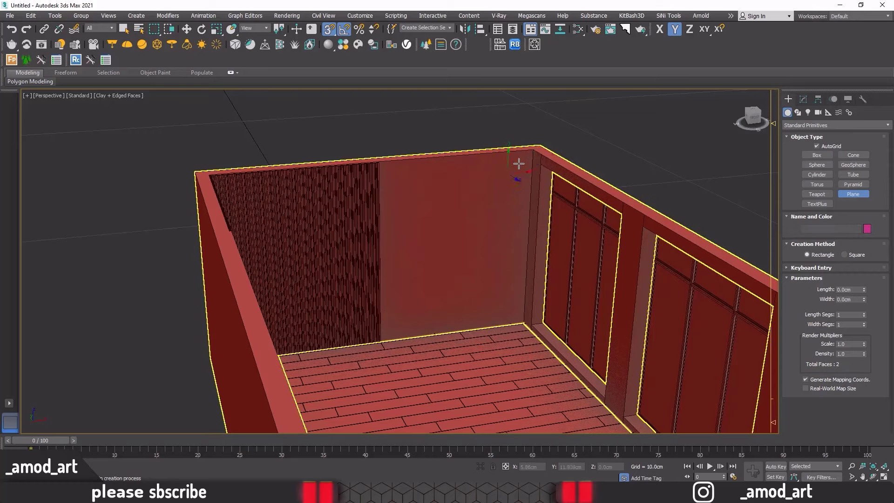
middle_click_drag(412, 169, 417, 153, "alt")
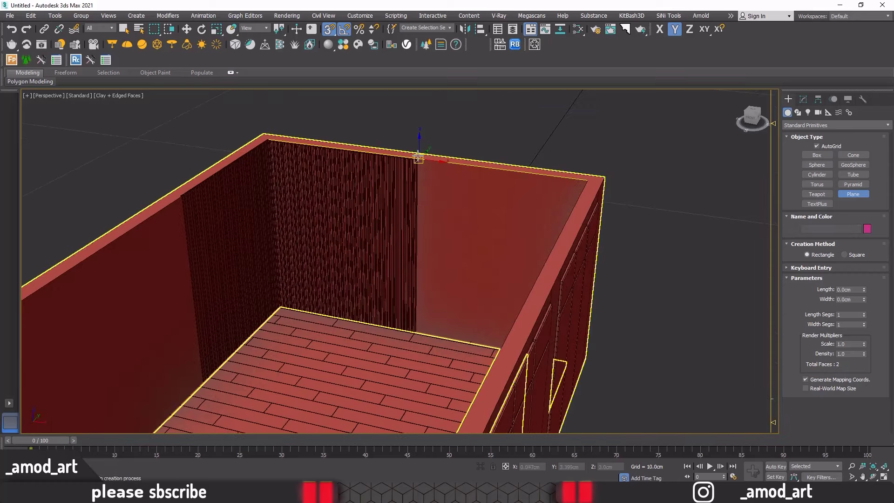
scroll(421, 164, "up", 5)
Step: Draw Plane005 from the wall corner across the plain back-wall section
left_click_drag(421, 164, 525, 278)
scroll(479, 225, "down", 2)
scroll(489, 237, "down", 3)
middle_click_drag(525, 278, 545, 283)
left_click_drag(545, 283, 625, 378)
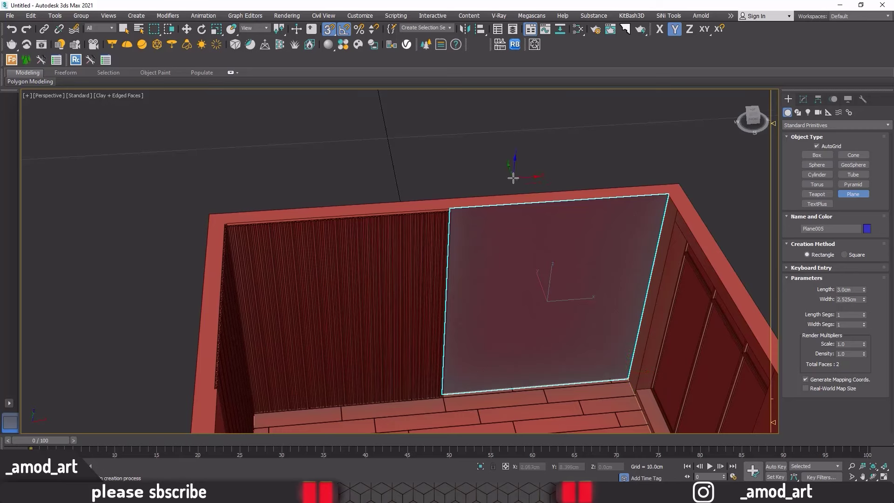
mouse_move(515, 176)
middle_mouse_down("alt")
mouse_move(425, 154)
mouse_move(768, 213)
middle_mouse_up("alt")
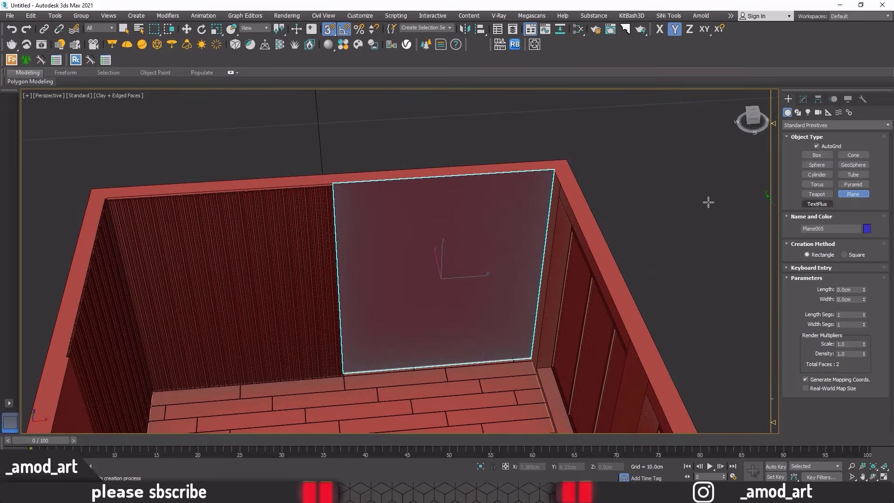
Step: Switch to Move with 3D Snap off and movement restricted to the Y axis
key("w")
left_click(329, 29)
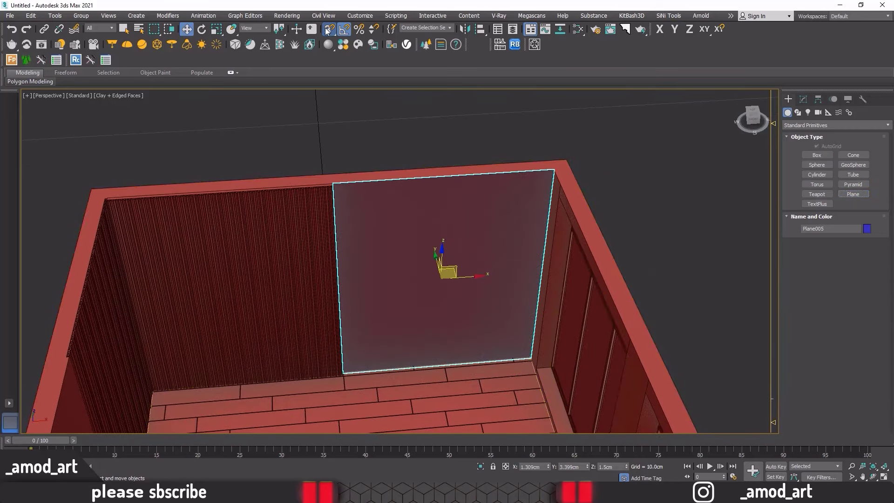
key("F6")
mouse_move(392, 152)
middle_mouse_down("alt")
mouse_move(409, 167)
mouse_move(451, 168)
mouse_move(453, 194)
middle_mouse_up("alt")
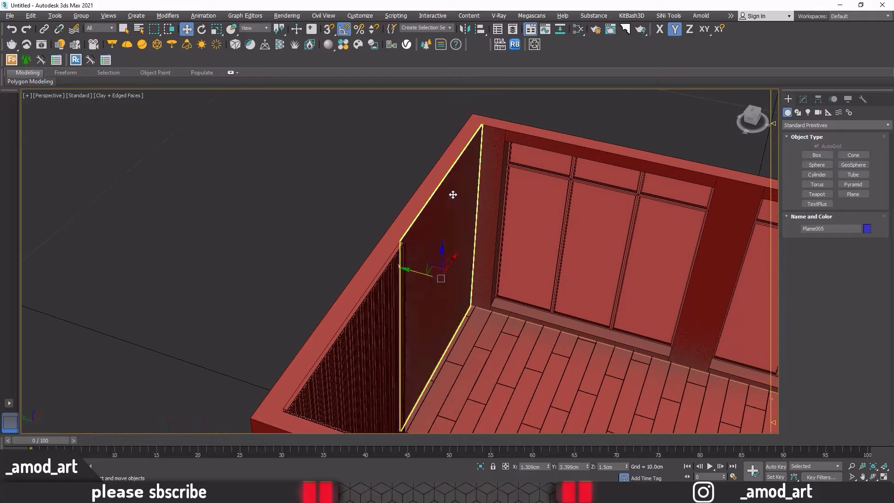
scroll(429, 278, "up", 3)
left_click_drag(424, 280, 435, 285)
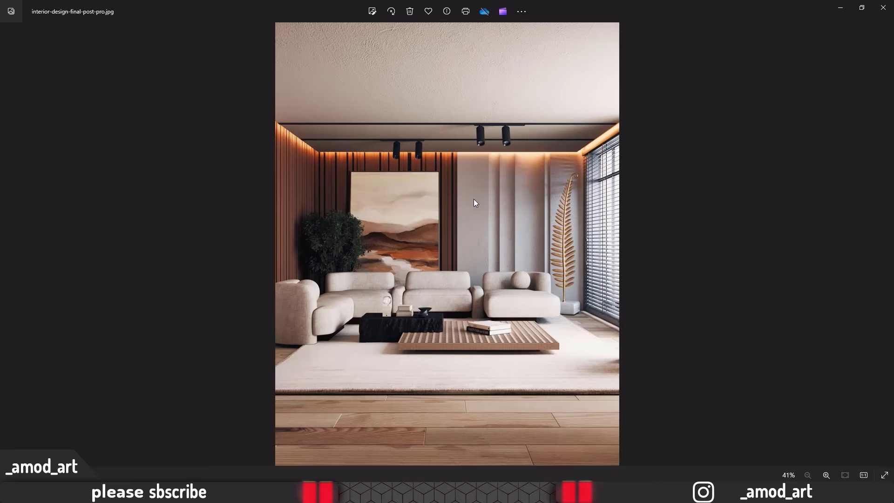
left_click(840, 10)
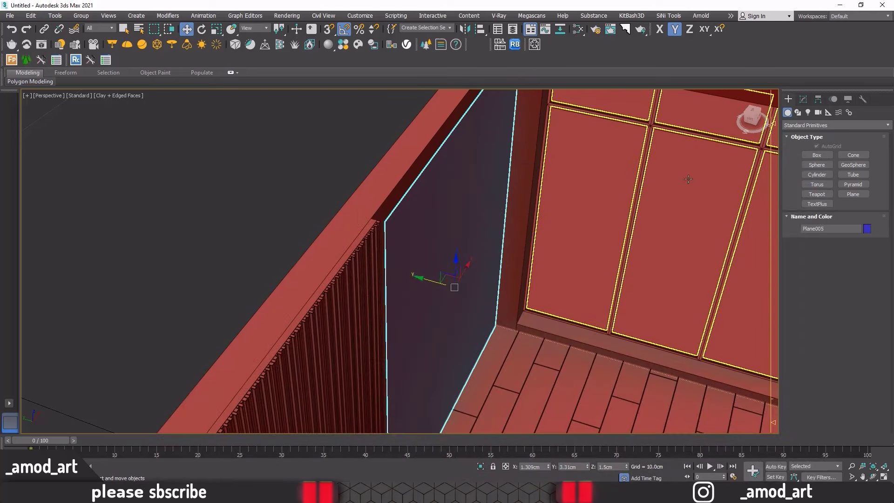
Step: Add an Edit Poly modifier to Plane005 and select its wall polygon
left_click(801, 99)
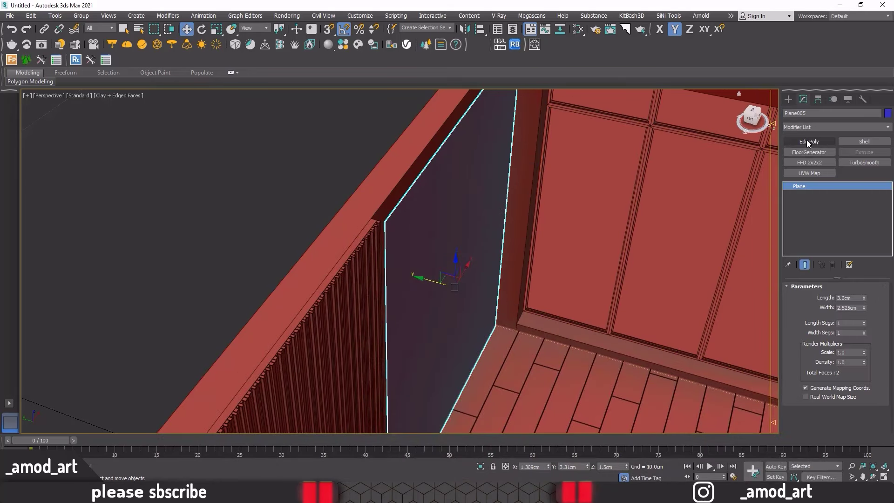
left_click(807, 142)
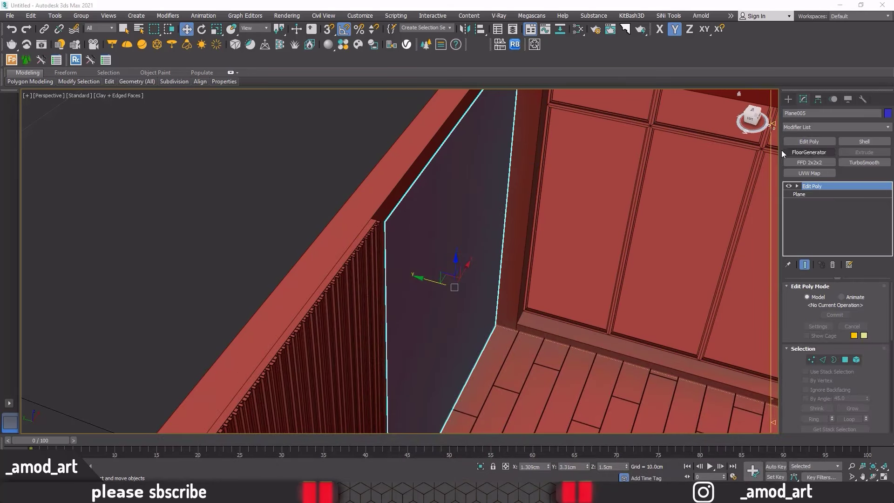
left_click(822, 359)
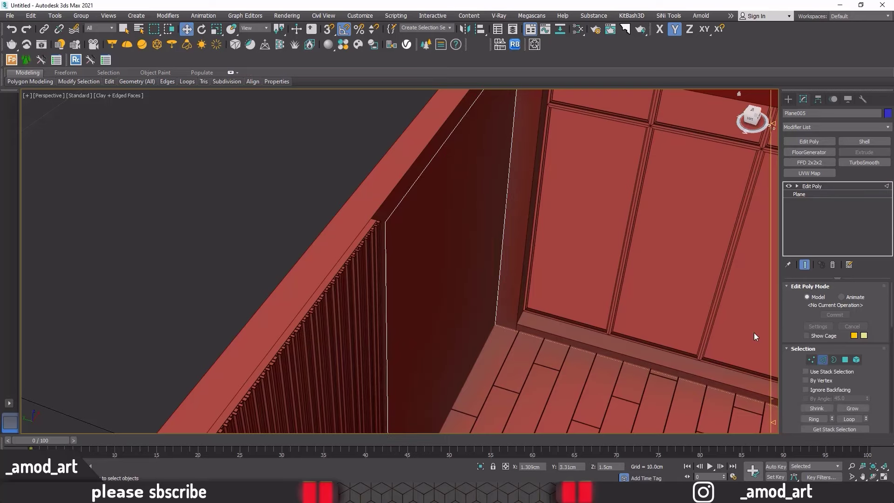
middle_click_drag(503, 270, 457, 259, "alt")
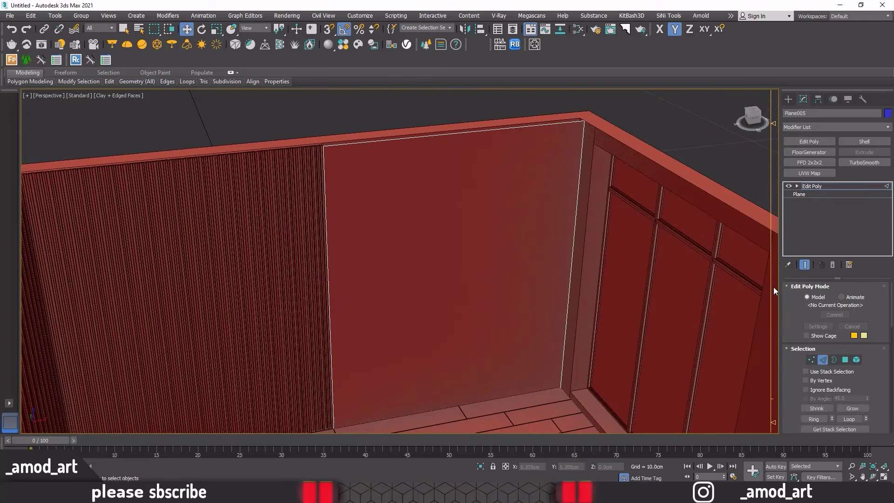
left_click(845, 359)
left_click(482, 241)
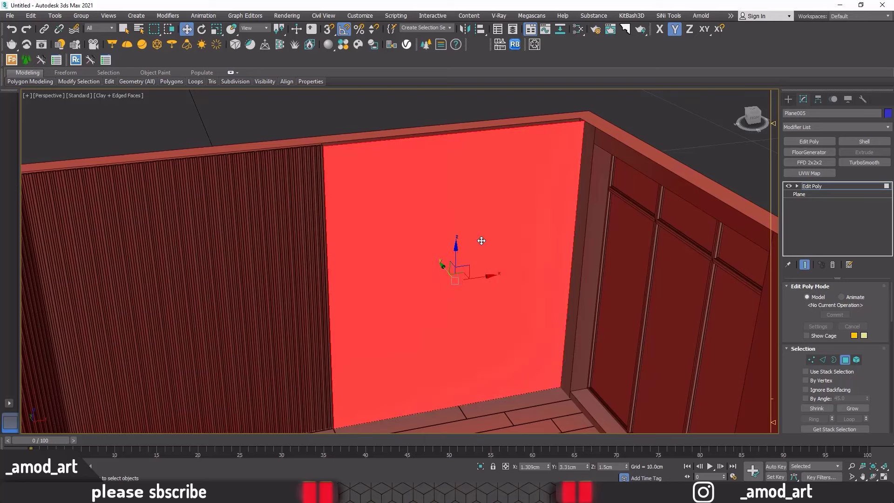
Step: Activate Slice Plane on the selected wall polygon
scroll(456, 227, "down", 2)
scroll(455, 226, "down", 1)
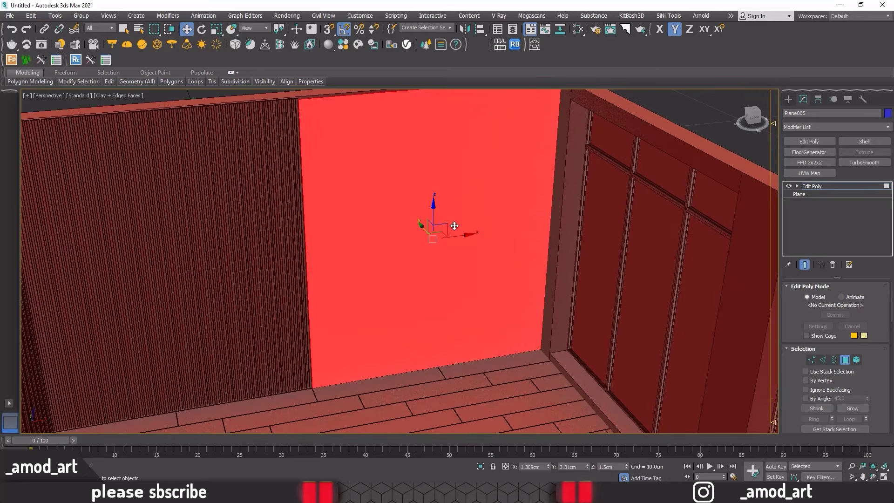
scroll(454, 226, "down", 1)
scroll(807, 360, "down", 2)
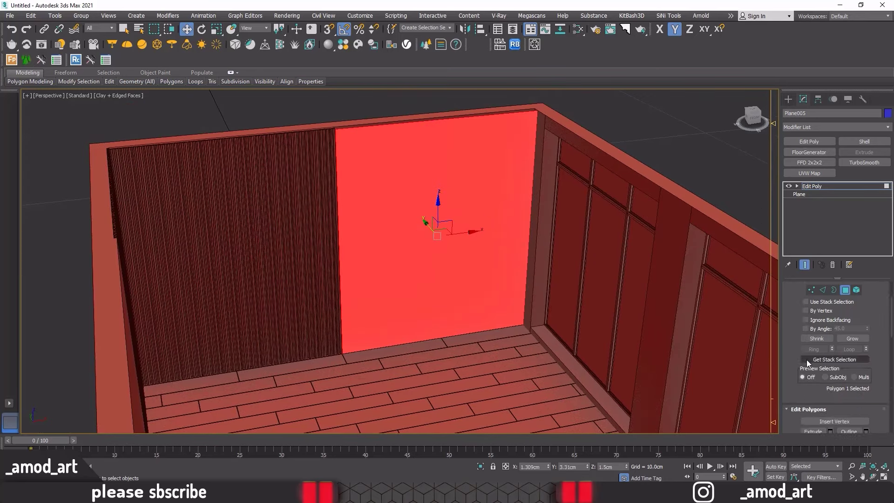
scroll(806, 360, "down", 2)
scroll(806, 359, "down", 2)
scroll(806, 359, "down", 2)
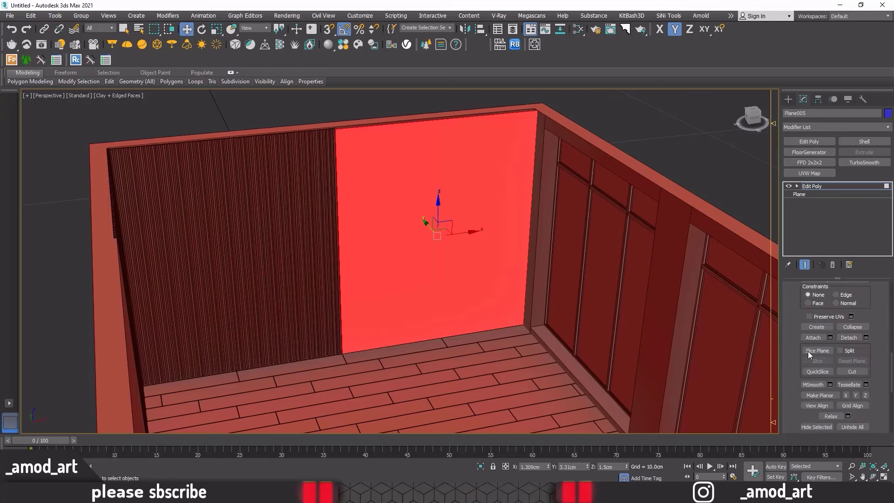
left_click(808, 351)
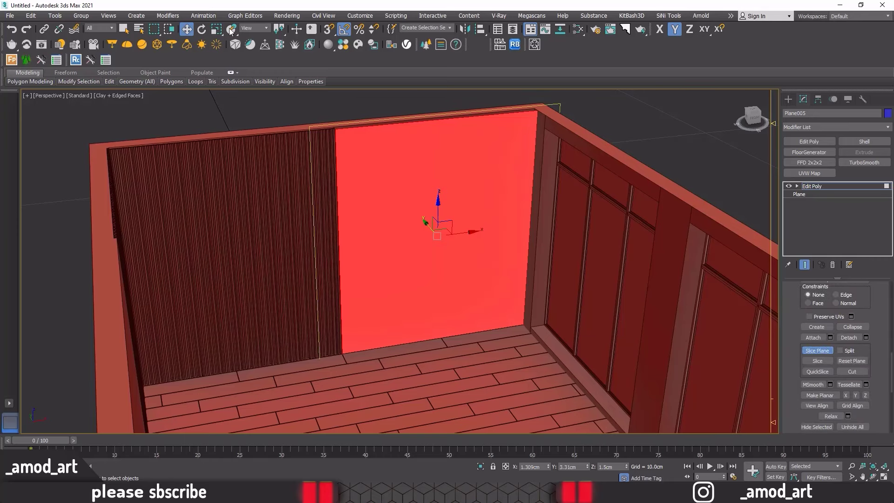
Step: Rotate the slice plane 90° about Z in the Top view so it stands vertically
left_click(203, 32)
key("alt+w")
right_click(283, 146)
key("alt+w")
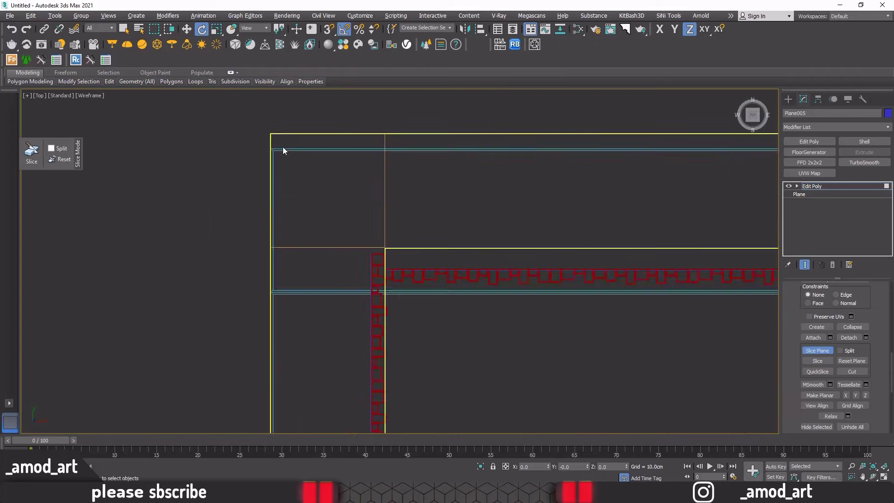
scroll(283, 147, "down", 5)
scroll(404, 128, "up", 3)
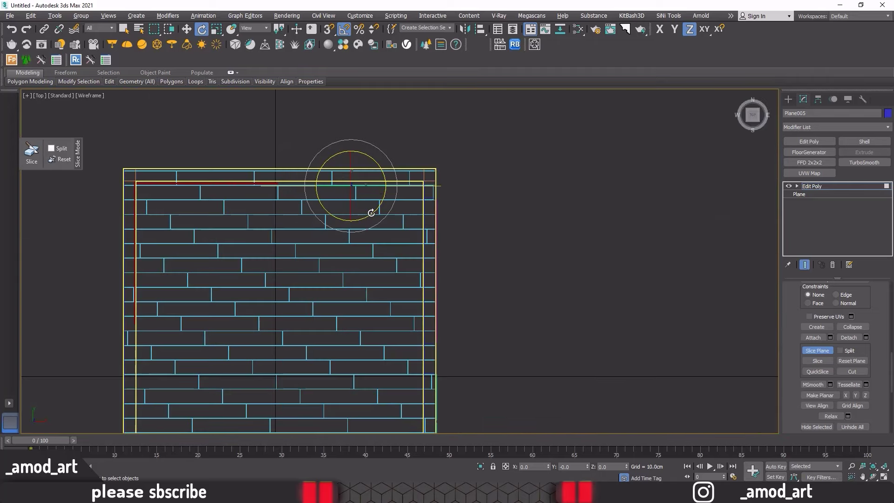
left_click_drag(371, 213, 404, 185)
Step: In the maximized Perspective view, slide the slice plane left along X across the wall
key("w")
key("alt+w")
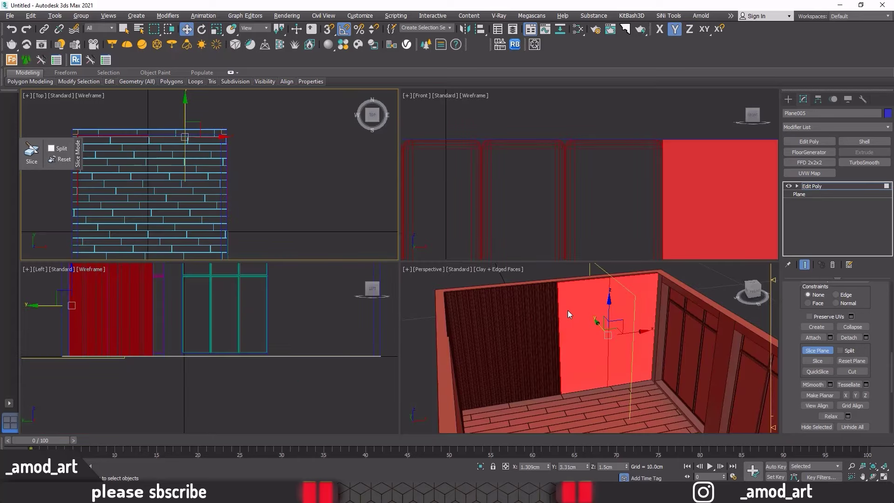
key("alt+w")
scroll(568, 310, "up", 3)
scroll(568, 310, "down", 3)
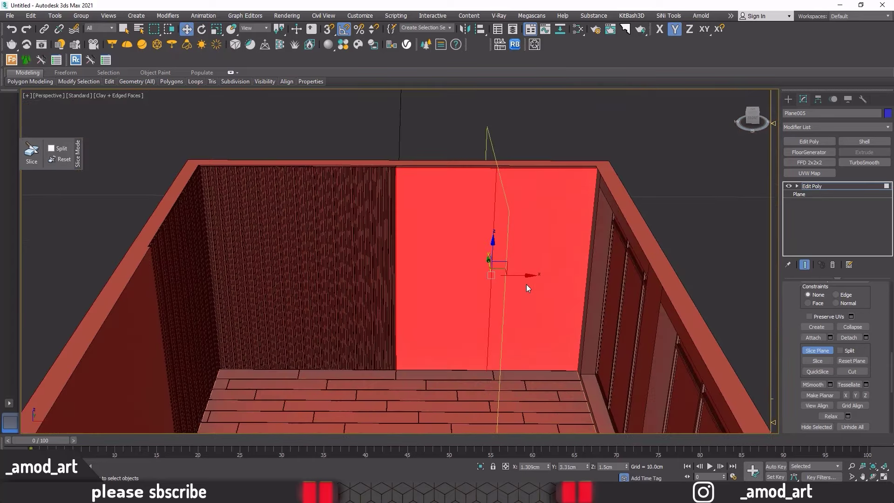
mouse_move(519, 275)
left_mouse_down()
mouse_move(424, 273)
mouse_move(490, 275)
left_mouse_up()
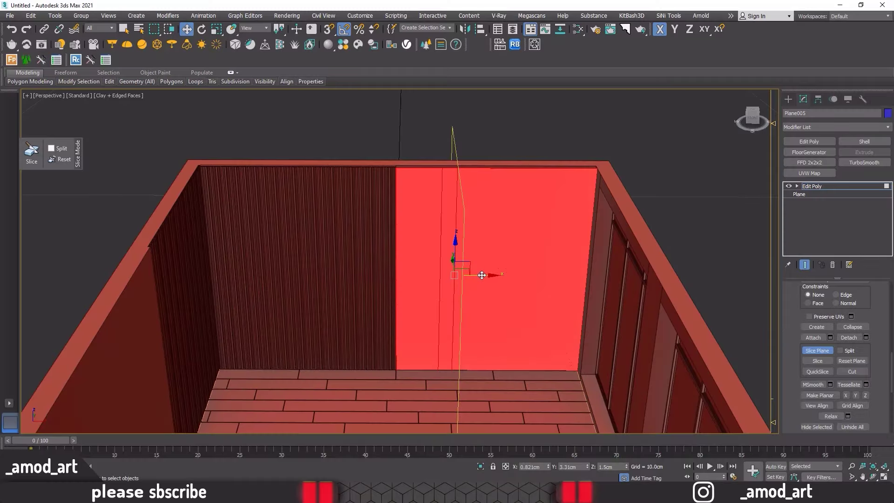
Step: Slice the back wall at two plane positions moving rightward, then exit Slice Plane
left_click_drag(482, 275, 507, 275)
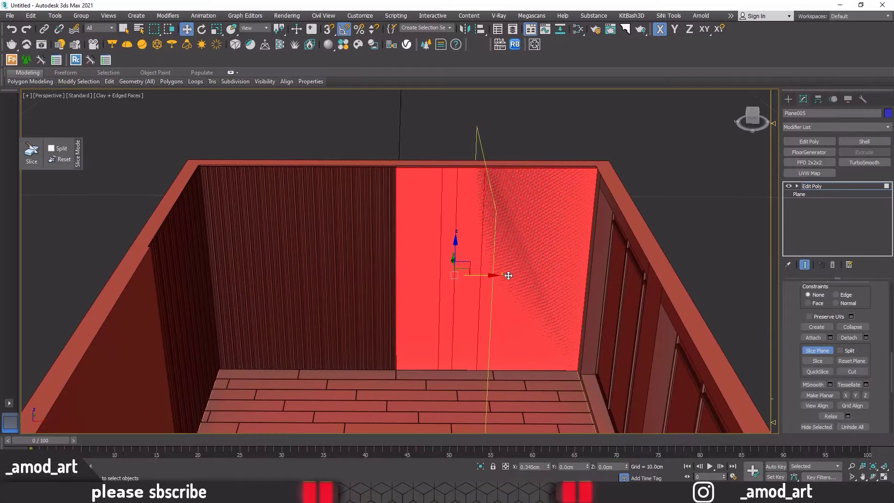
left_click(818, 362)
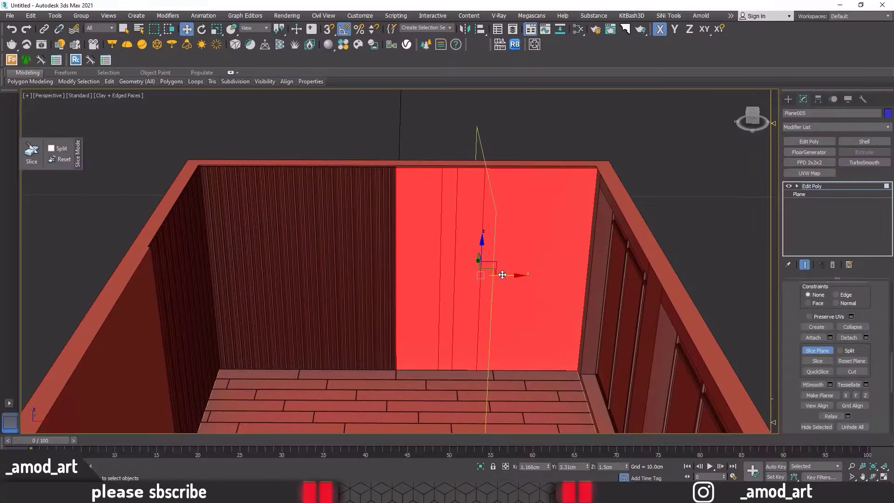
left_click_drag(502, 275, 560, 277)
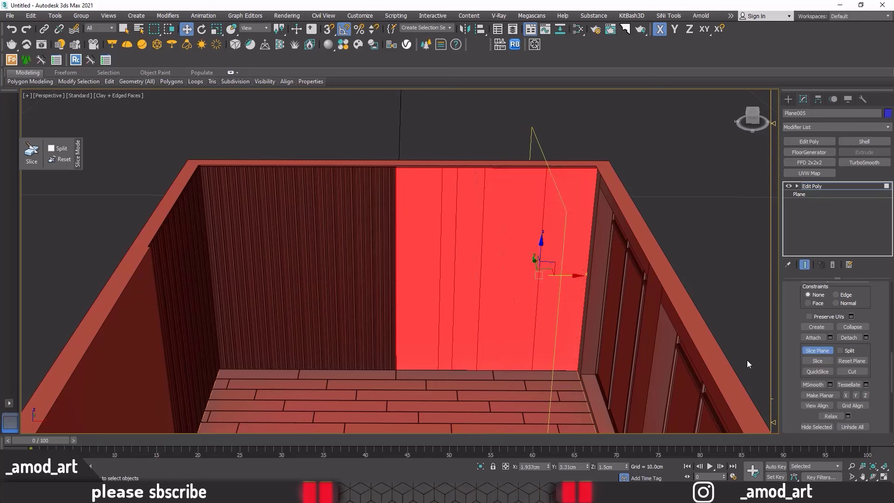
left_click(818, 361)
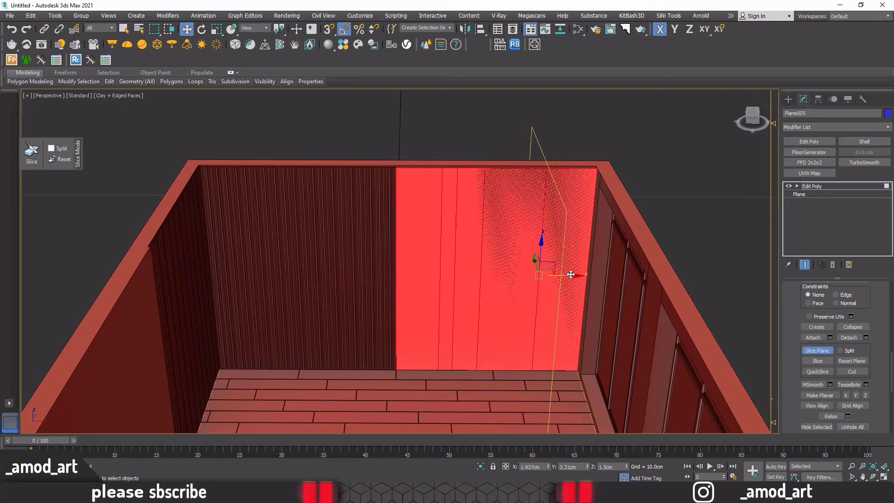
left_click_drag(569, 275, 578, 274)
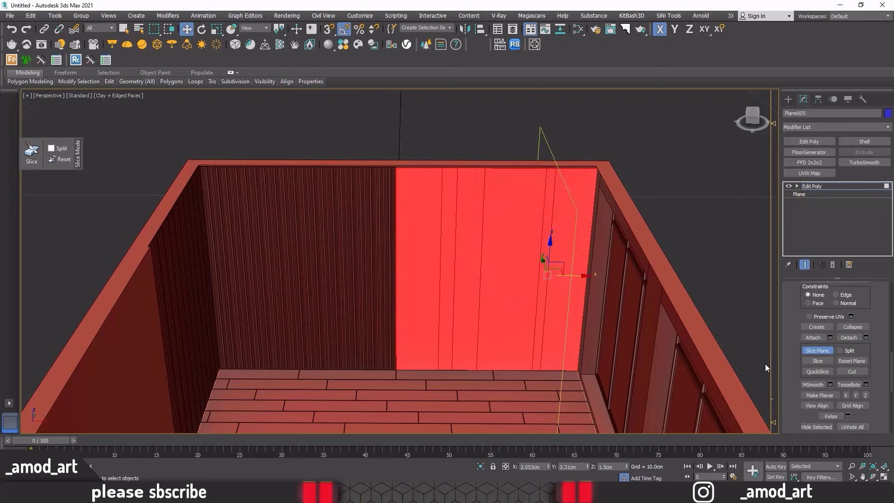
left_click(812, 353)
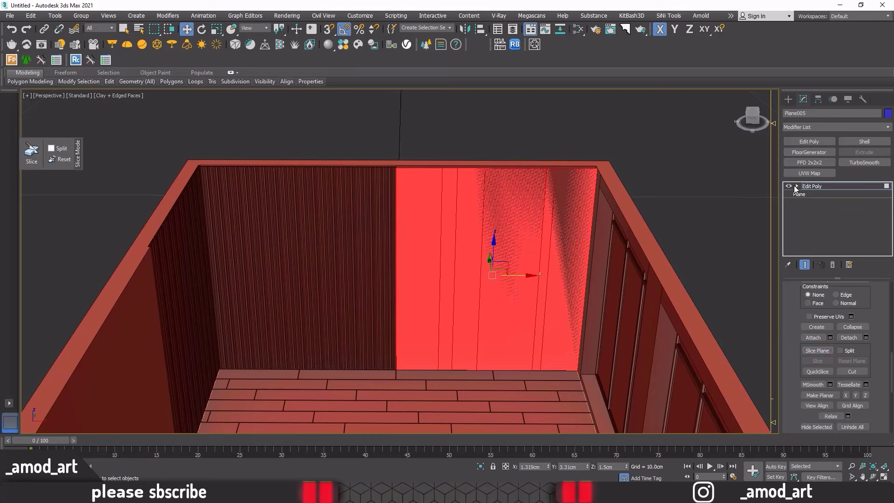
Step: At Edge level, connect the first top and bottom edge pair with a new vertical edge
left_click(797, 185)
left_click(813, 202)
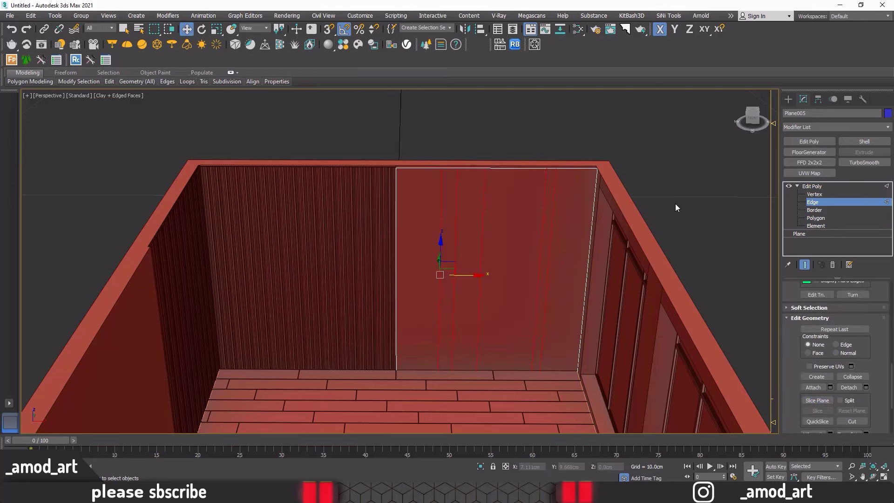
scroll(447, 170, "up", 2)
left_click(448, 166)
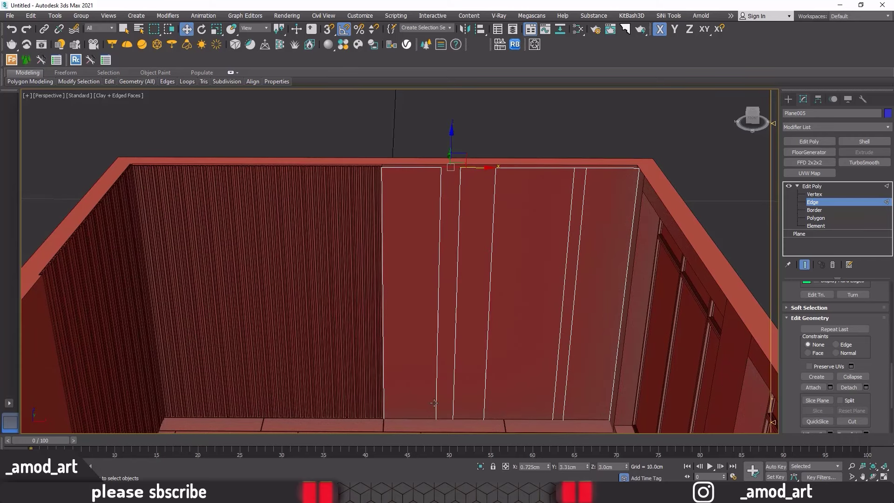
left_click(443, 425)
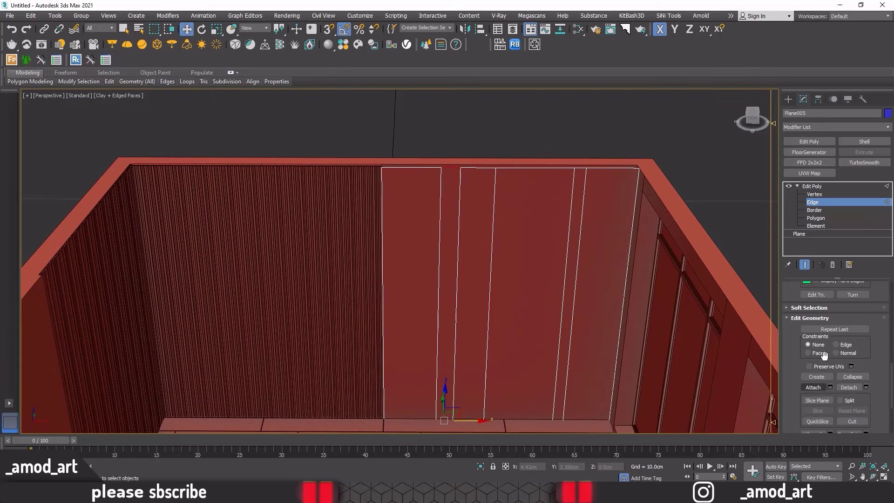
scroll(824, 355, "down", 2)
scroll(861, 398, "down", 2)
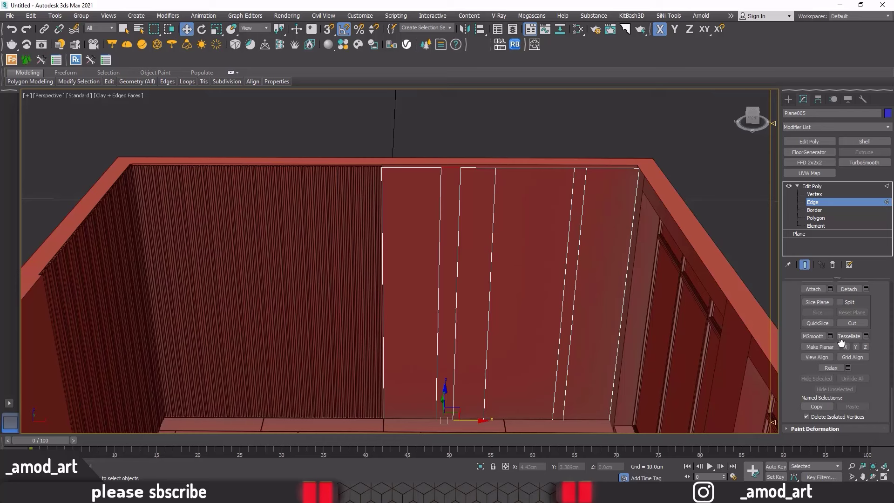
scroll(851, 362, "up", 5)
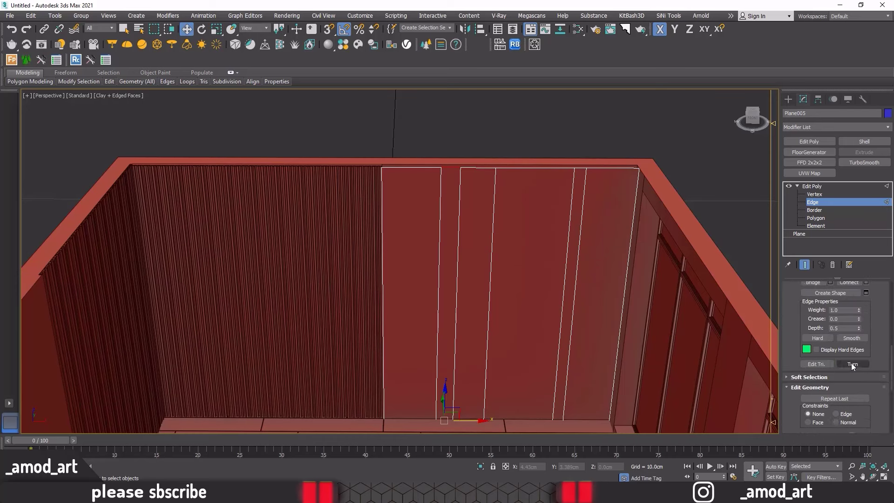
scroll(851, 362, "up", 5)
left_click(865, 325)
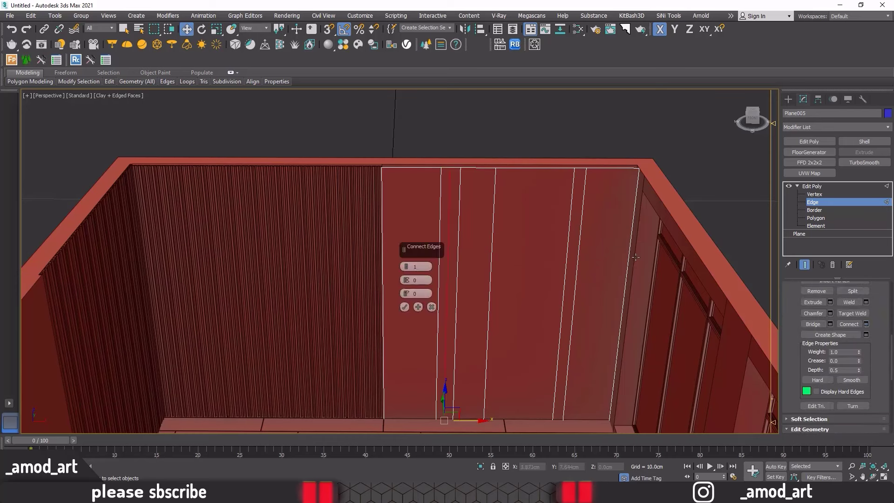
left_click(406, 306)
Step: Connect the next two top/bottom edge pairs with vertical edges
left_click(476, 168)
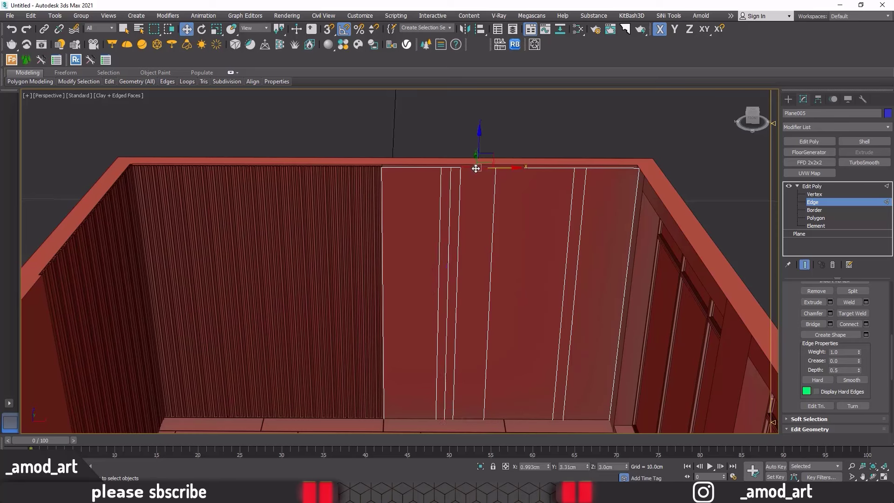
left_click(469, 418)
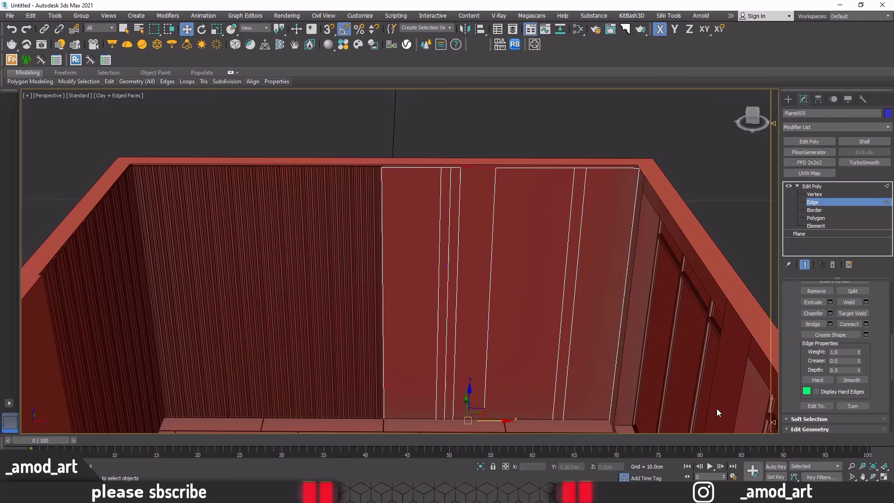
left_click(865, 324)
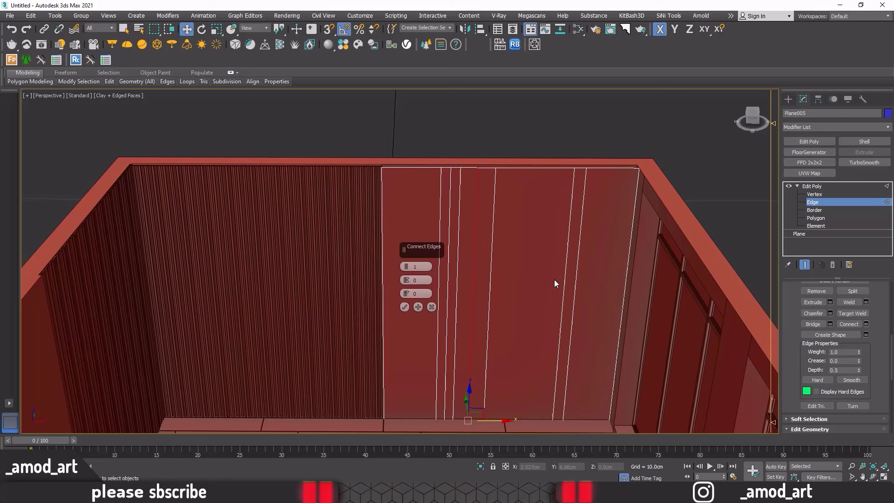
left_click(404, 307)
left_click(514, 169)
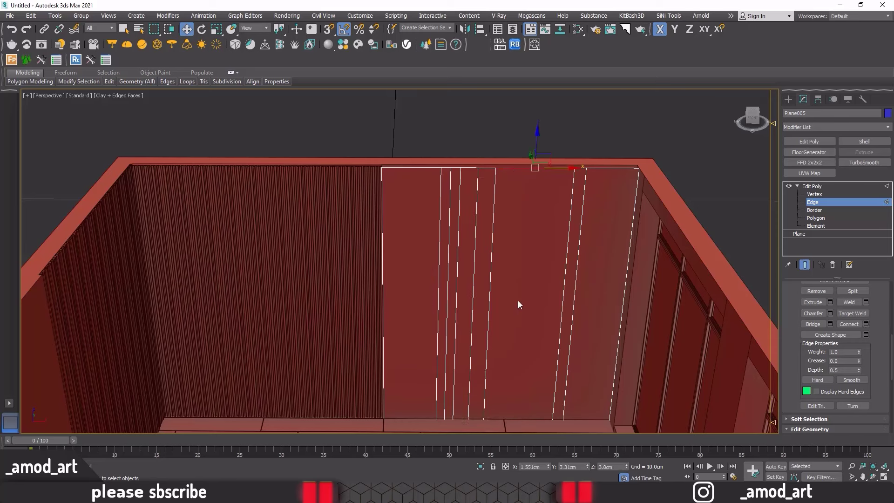
left_click(524, 419)
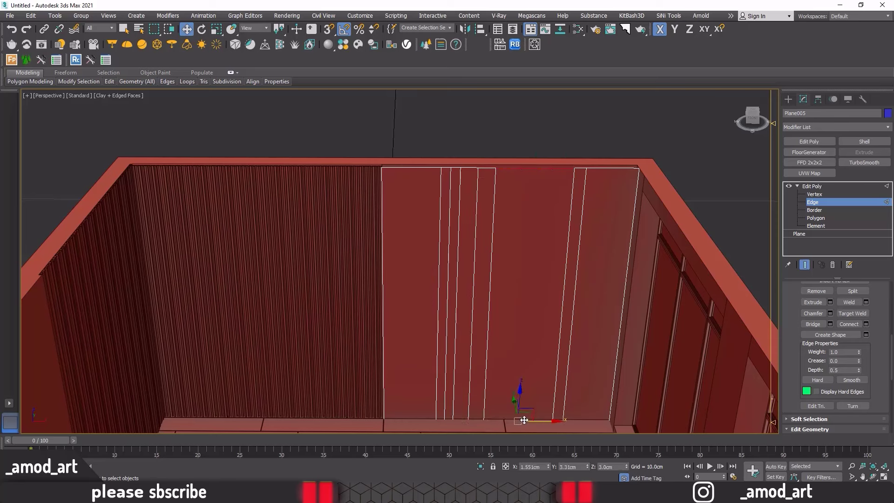
left_click(866, 324)
left_click(404, 306)
Step: Connect the short edge pair near the right corner with a vertical edge
left_click(578, 169)
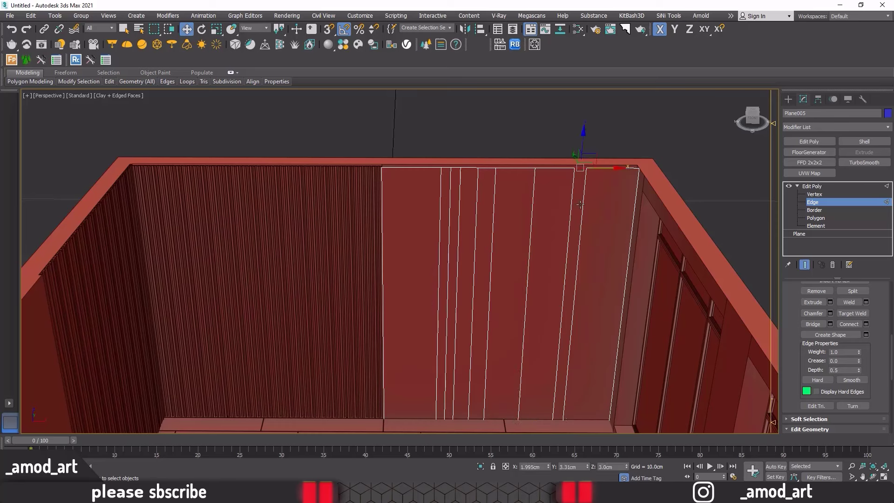
left_click(558, 421)
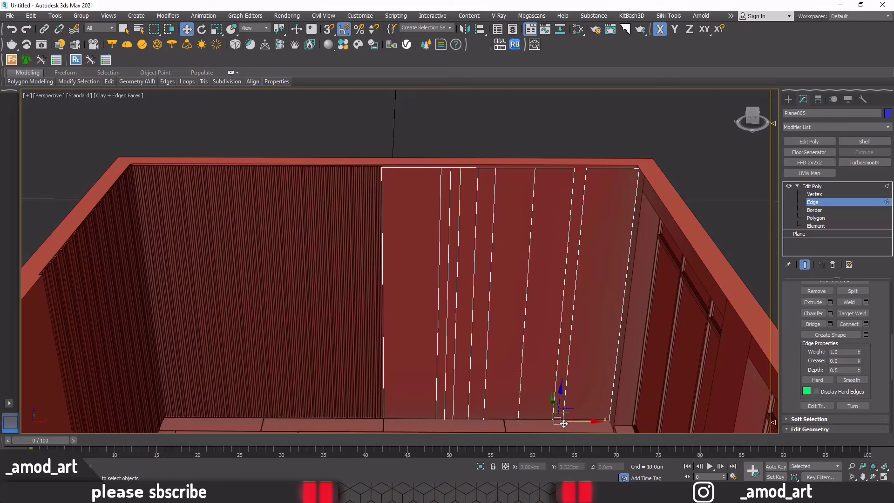
left_click(865, 323)
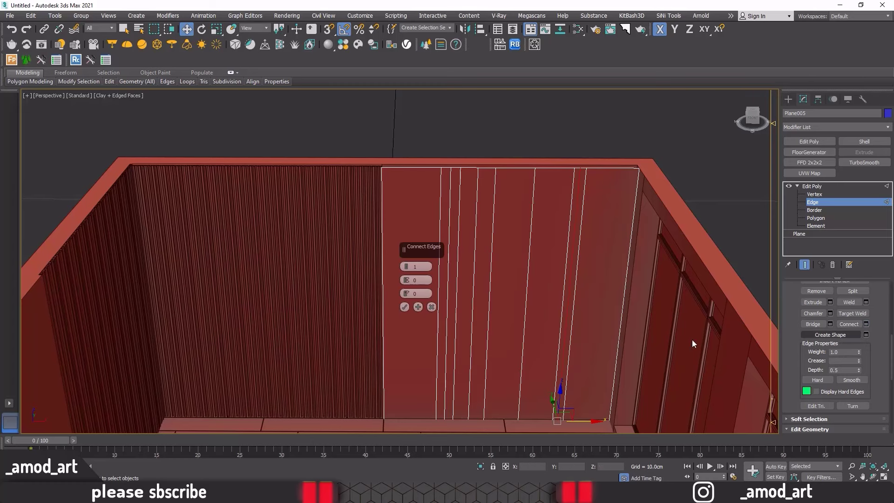
left_click(404, 307)
left_click(812, 194)
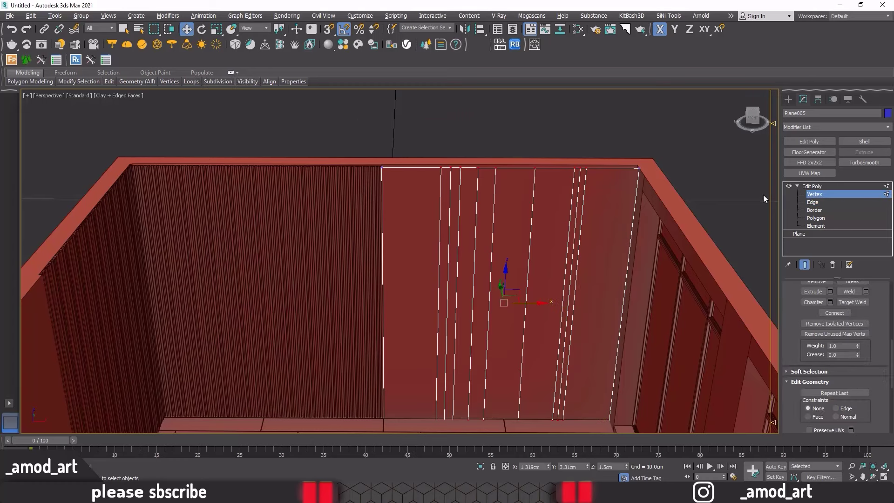
Step: Maximize the Front viewport and zoom in on the wall's right part
key("alt+w")
right_click(587, 169)
key("alt+w")
scroll(587, 169, "down", 2)
scroll(588, 168, "down", 2)
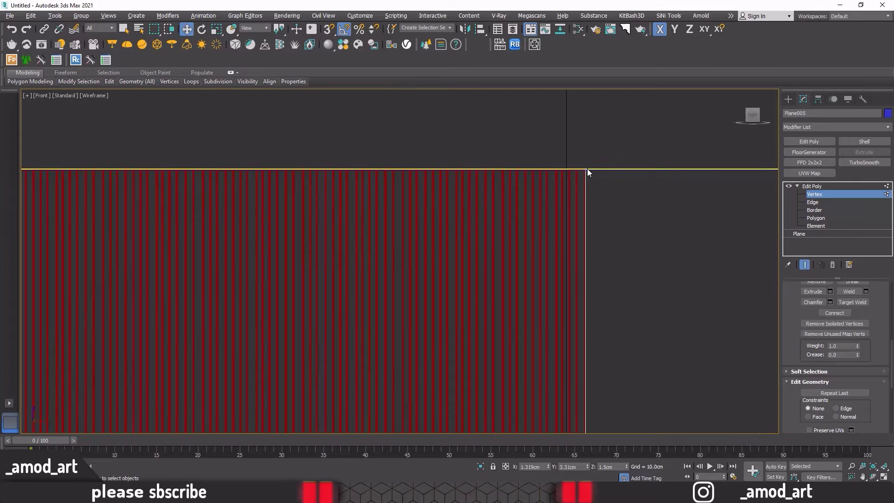
scroll(587, 168, "down", 3)
scroll(604, 265, "down", 2)
middle_click_drag(605, 269, 490, 263)
scroll(489, 263, "up", 3)
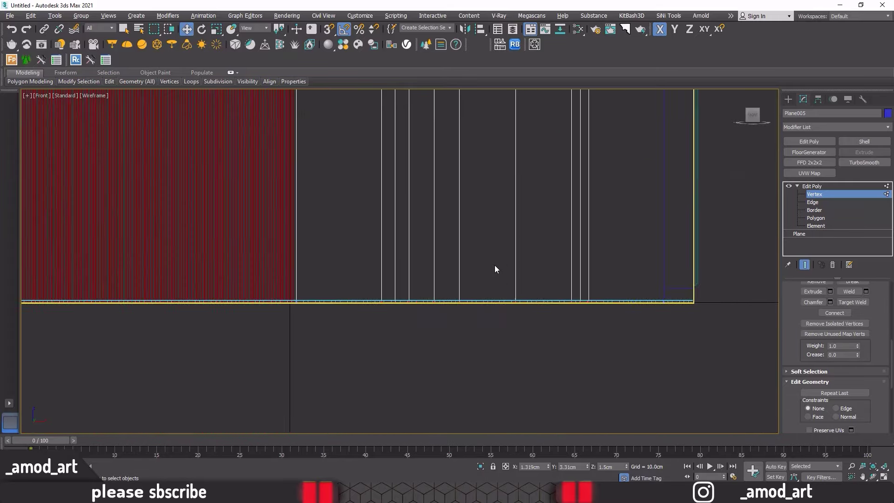
scroll(494, 264, "up", 2)
Step: Box-select the plane's top row of vertices and raise them to the wall top
left_click_drag(286, 278, 288, 280)
scroll(470, 321, "up", 2)
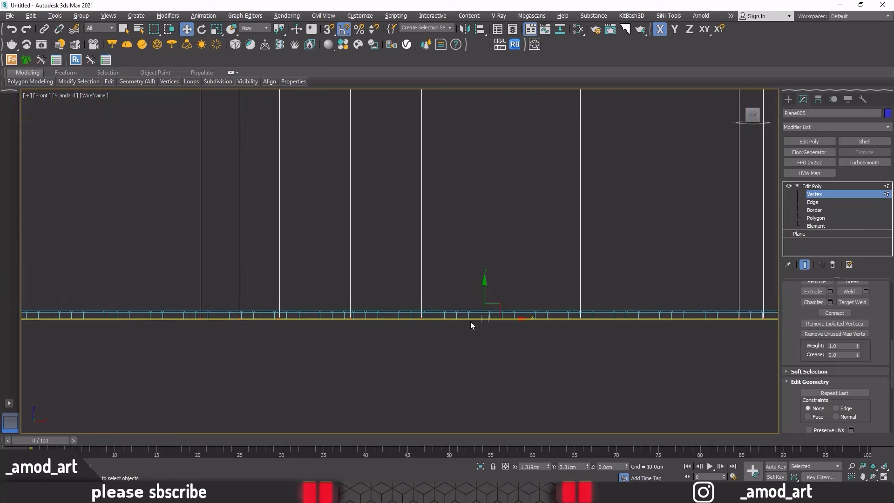
left_click_drag(485, 299, 487, 280)
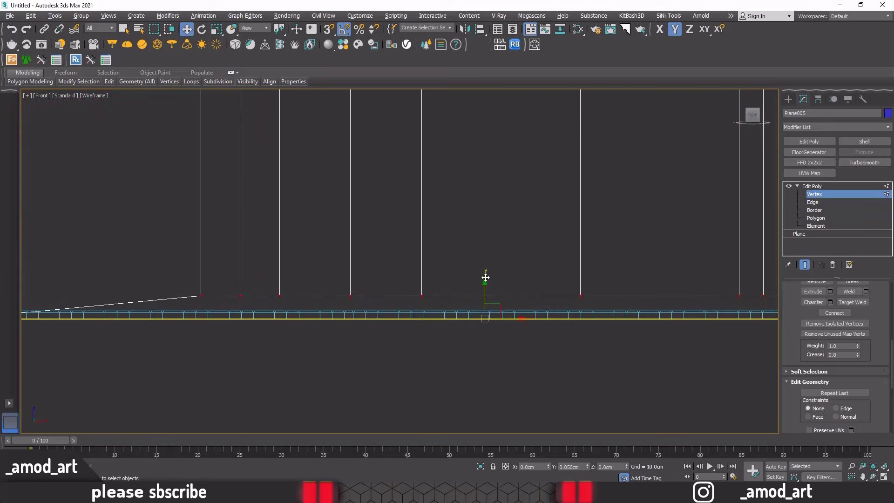
scroll(486, 280, "down", 4)
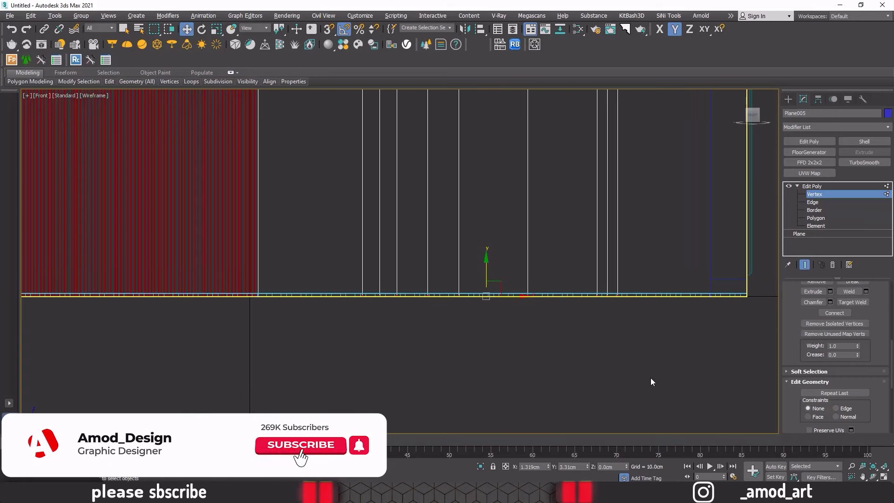
left_click_drag(650, 376, 236, 235)
scroll(236, 235, "down", 3)
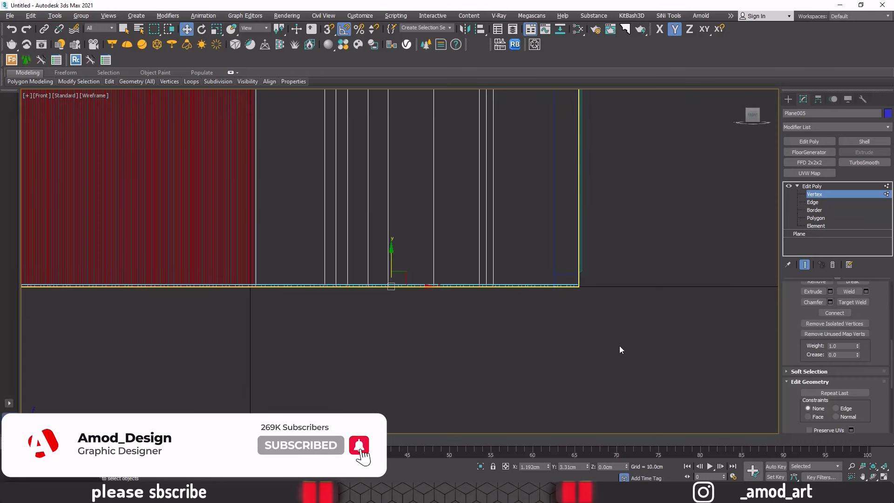
left_click_drag(620, 344, 175, 214)
scroll(388, 272, "up", 3)
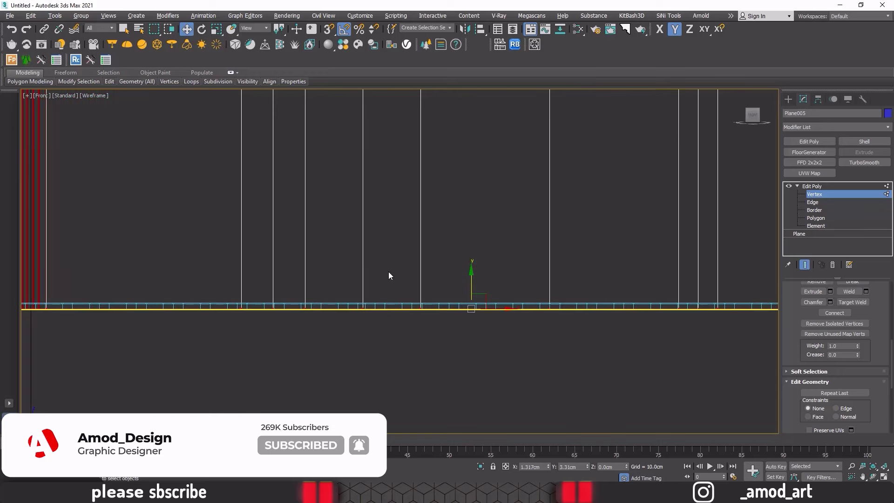
scroll(460, 286, "up", 3)
scroll(466, 290, "up", 2)
left_click_drag(466, 290, 460, 270)
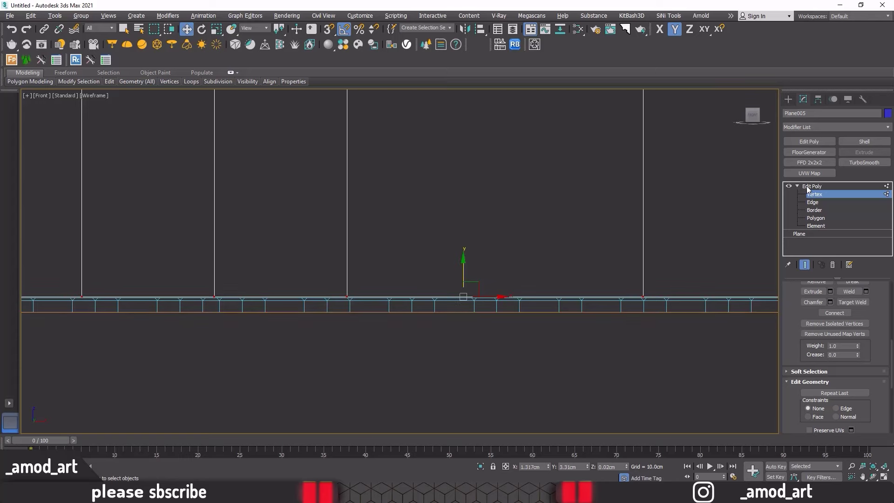
Step: Leave vertex editing and maximize the Perspective viewport
key("alt+w")
key("1")
key("alt+w")
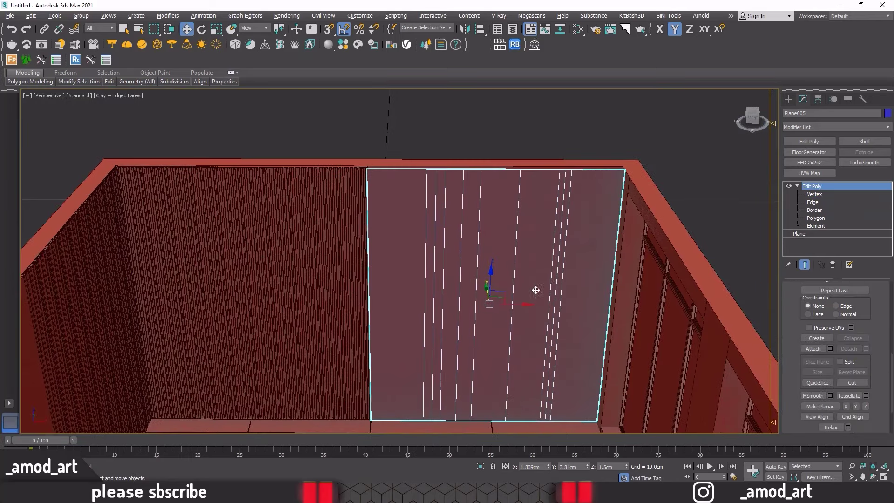
Step: At Edge level, pull three vertical wall edges outward to form zigzag folds
left_click(813, 203)
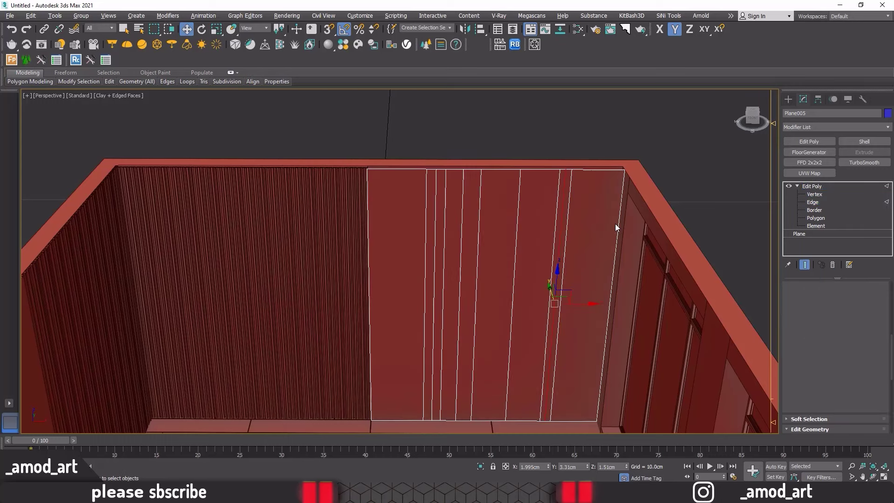
left_click(436, 177)
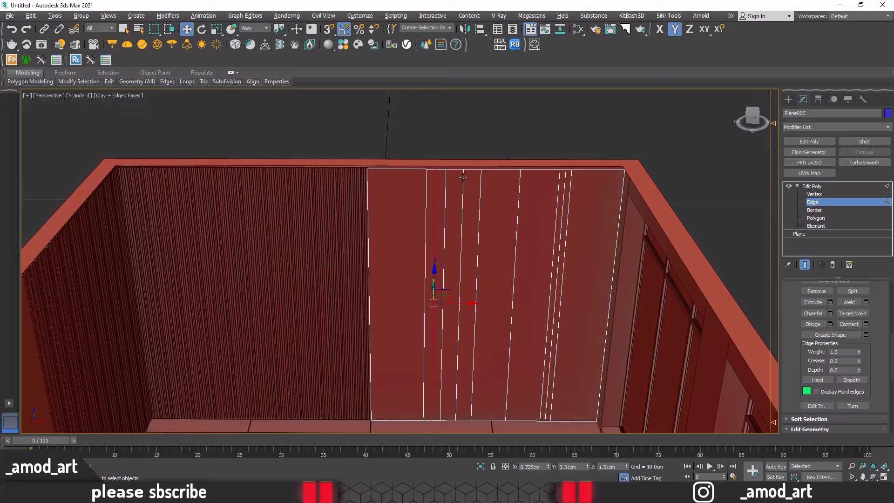
left_click(462, 178, "ctrl")
left_click(521, 184, "ctrl")
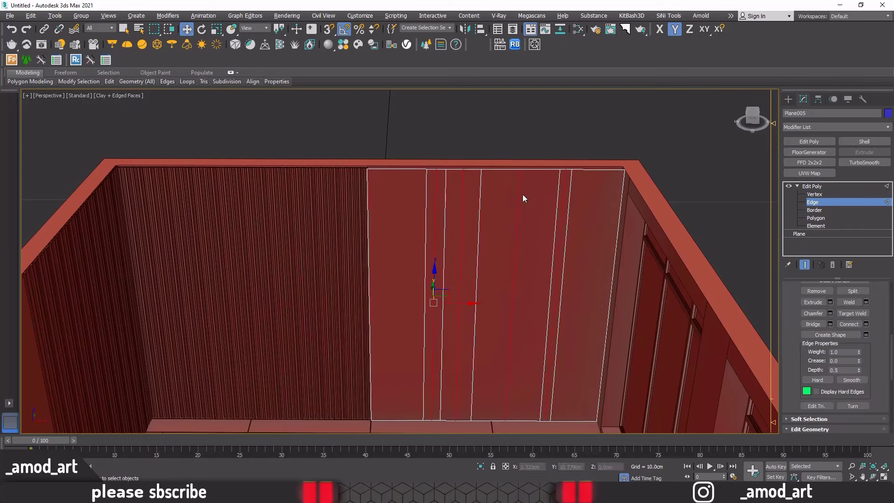
mouse_move(523, 195)
middle_mouse_down("alt")
mouse_move(545, 211)
mouse_move(478, 264)
middle_mouse_up("alt")
scroll(497, 237, "up", 3)
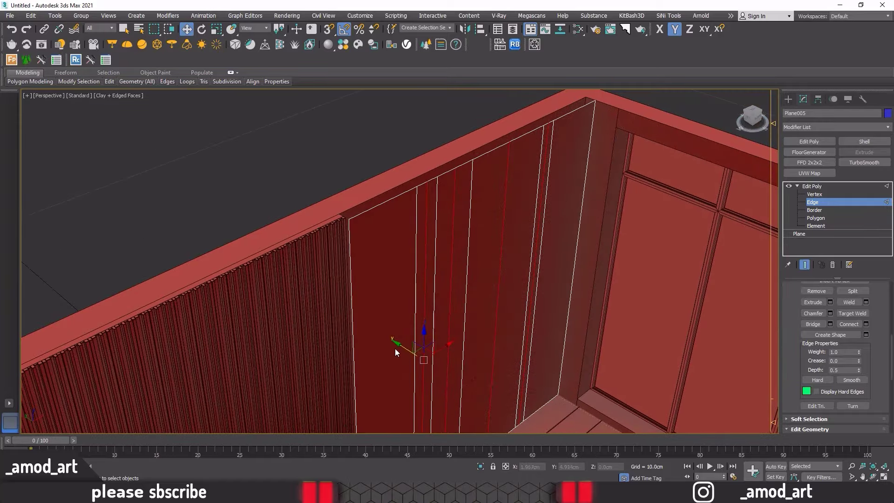
left_click_drag(402, 344, 394, 339)
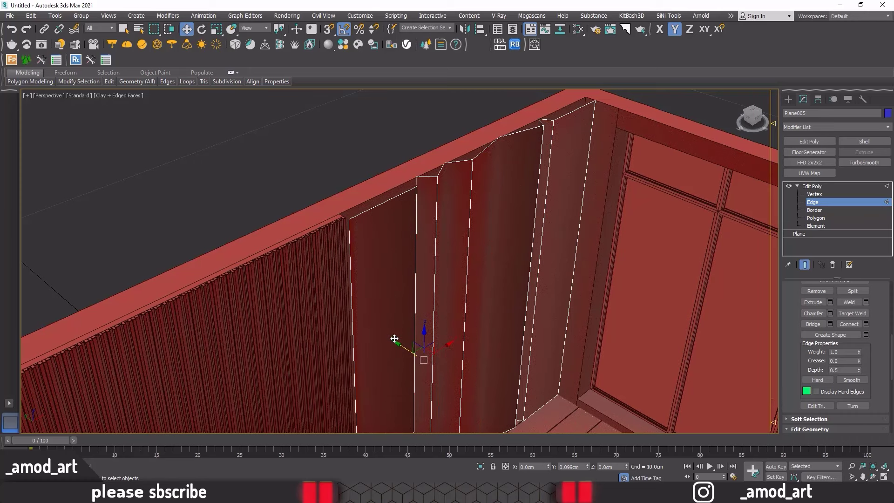
left_click(519, 344, "ctrl")
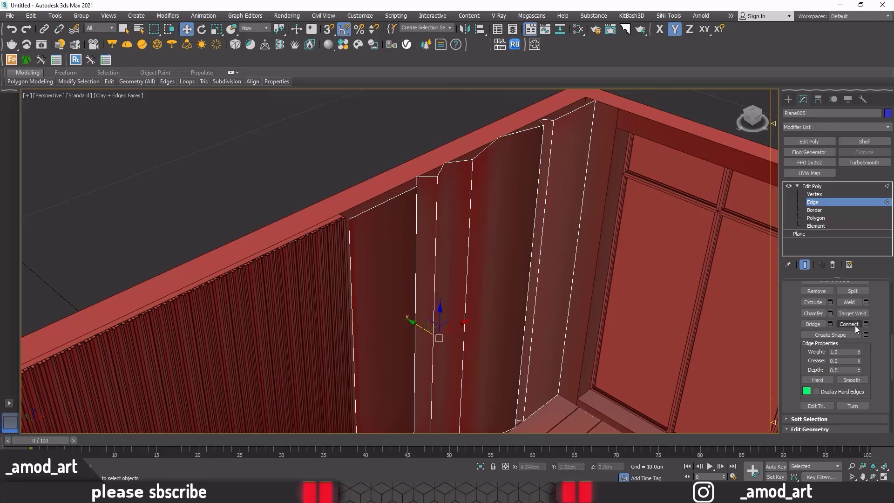
left_click(830, 314)
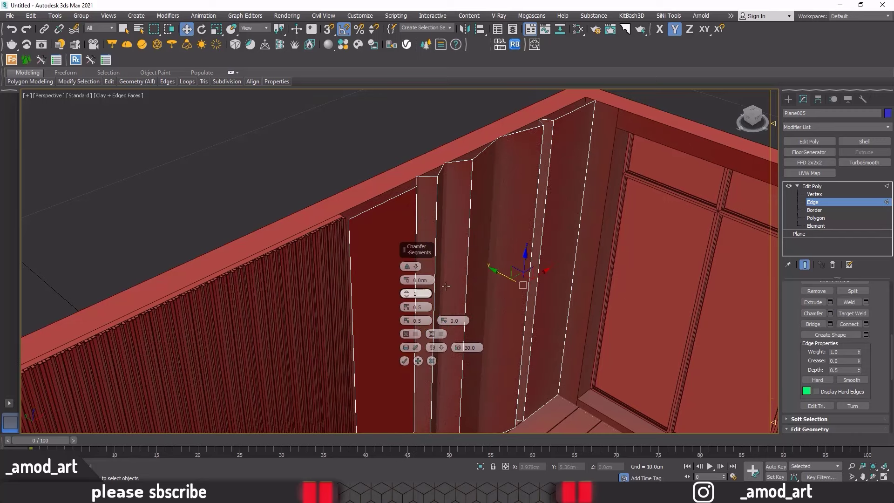
mouse_move(521, 287)
middle_mouse_down("alt")
mouse_move(499, 251)
mouse_move(487, 258)
middle_mouse_up("alt")
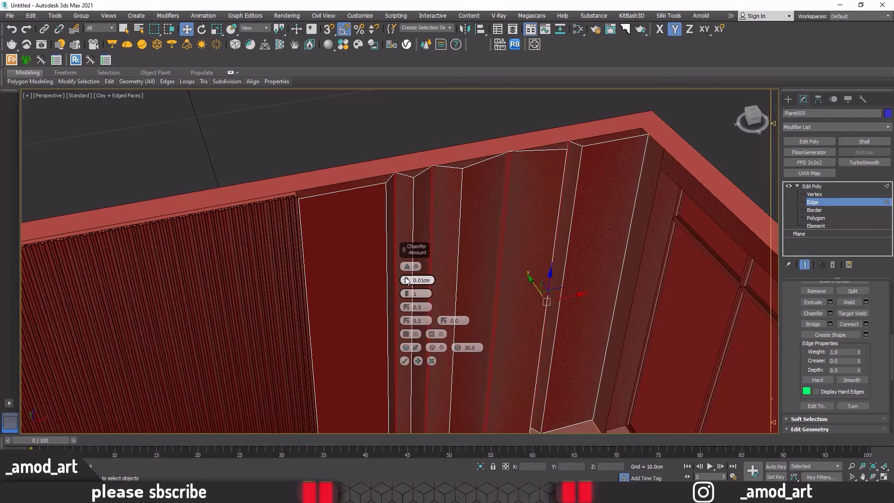
mouse_move(407, 280)
left_mouse_down()
mouse_move(409, 292)
mouse_move(406, 270)
left_mouse_up()
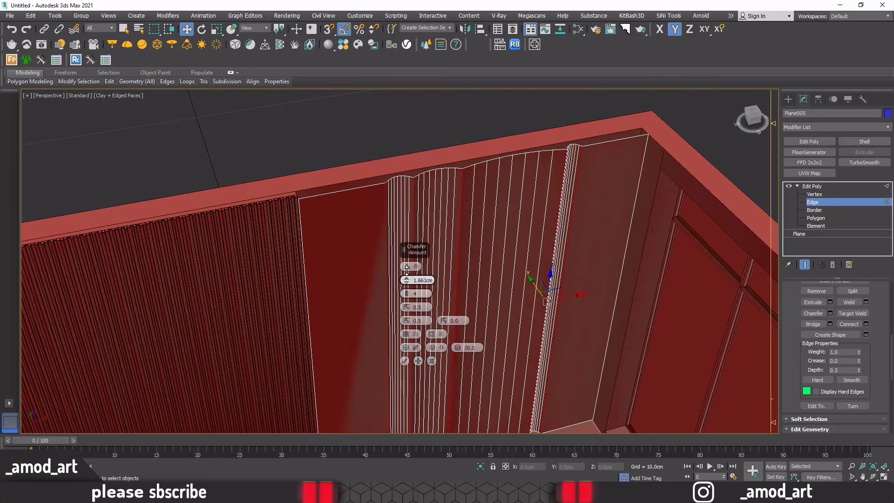
left_click_drag(408, 294, 408, 290)
mouse_move(534, 273)
middle_mouse_down("alt")
mouse_move(515, 256)
mouse_move(546, 259)
mouse_move(523, 259)
middle_mouse_up("alt")
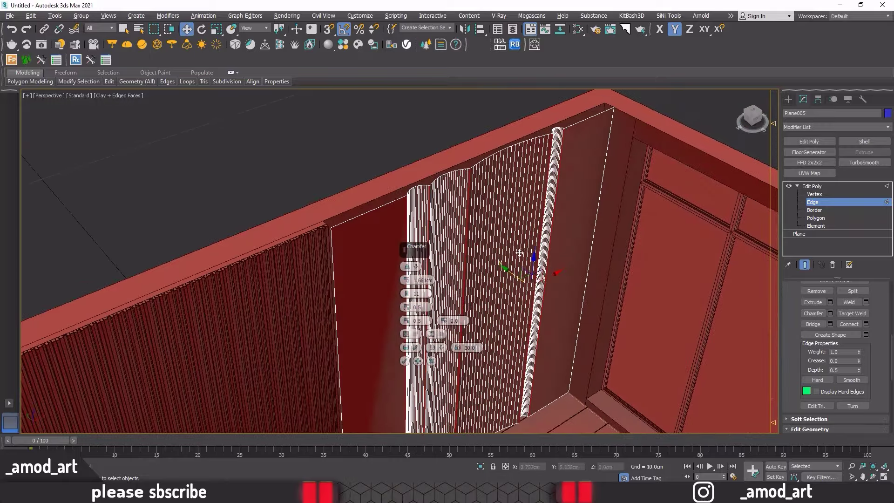
left_click(432, 361)
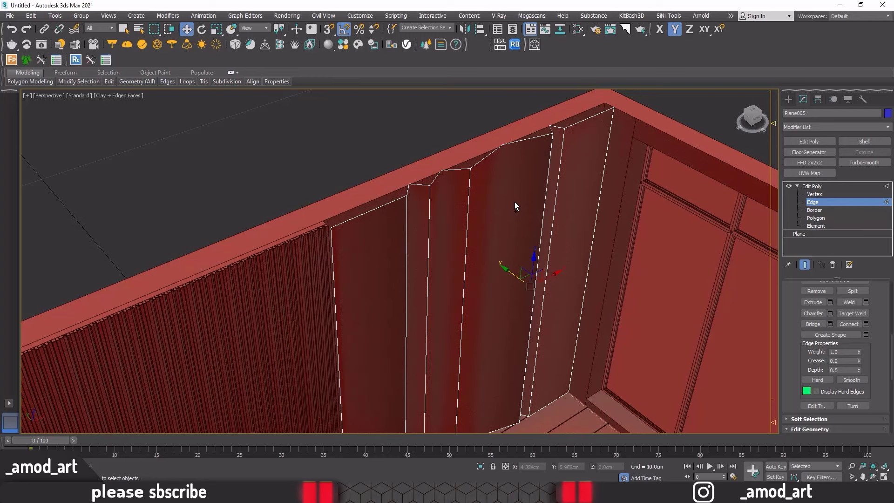
left_click(837, 185)
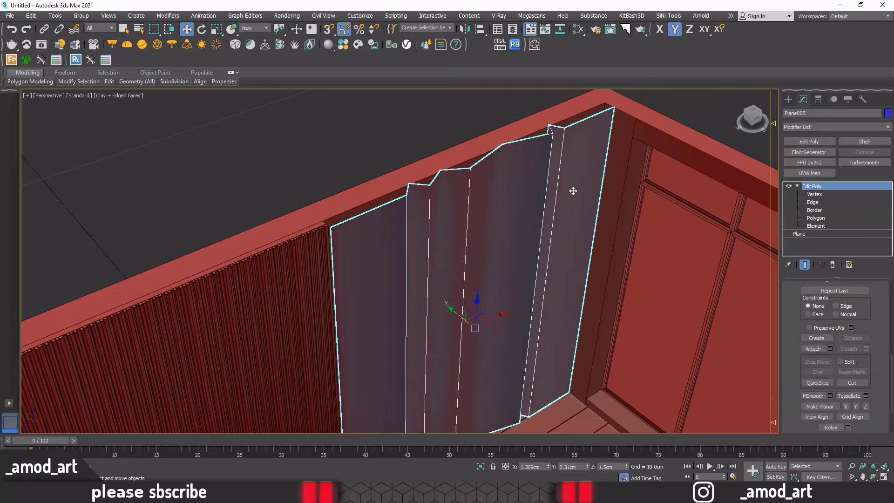
Step: Undo the folds, then push a single vertical edge outward into a ridge
key("ctrl+z")
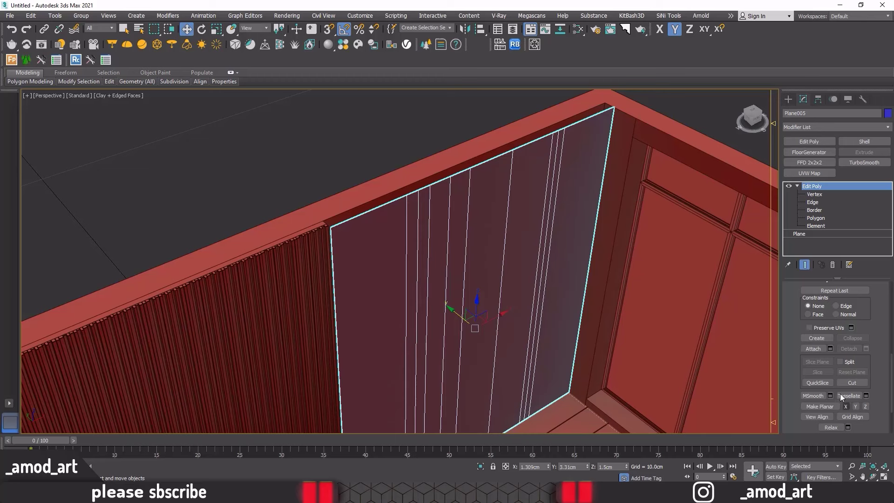
left_click(812, 203)
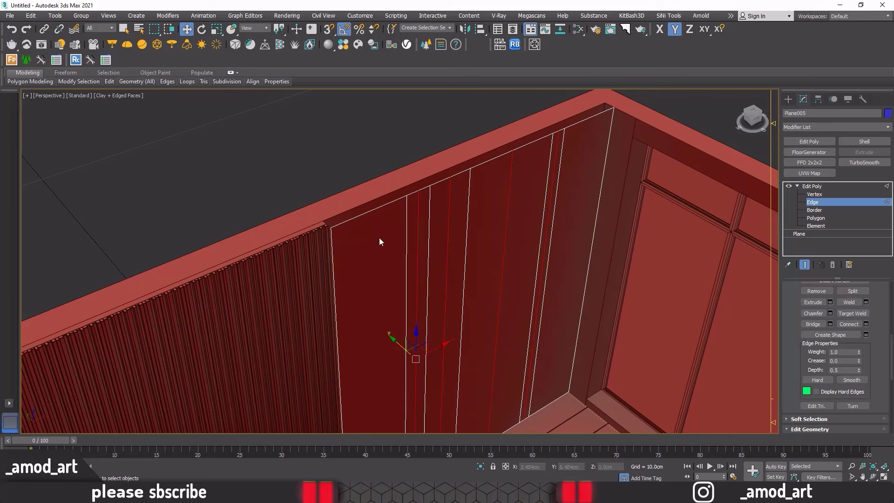
left_click(509, 185)
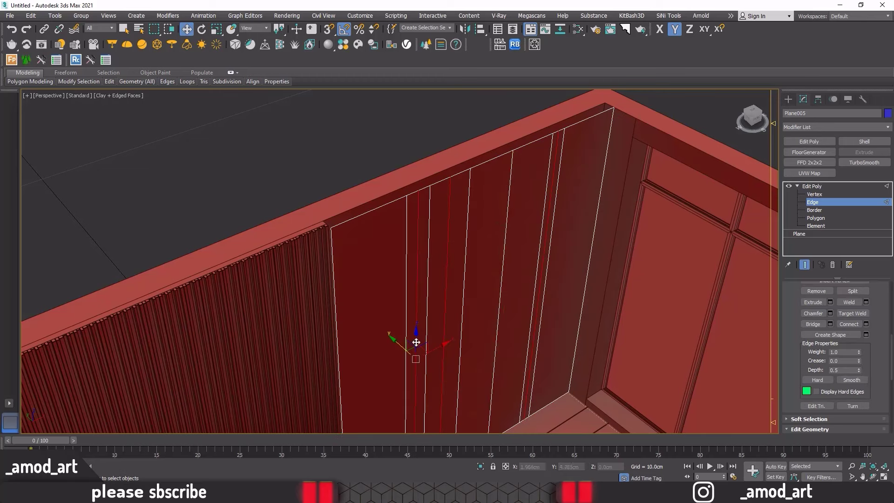
left_click_drag(400, 347, 394, 342)
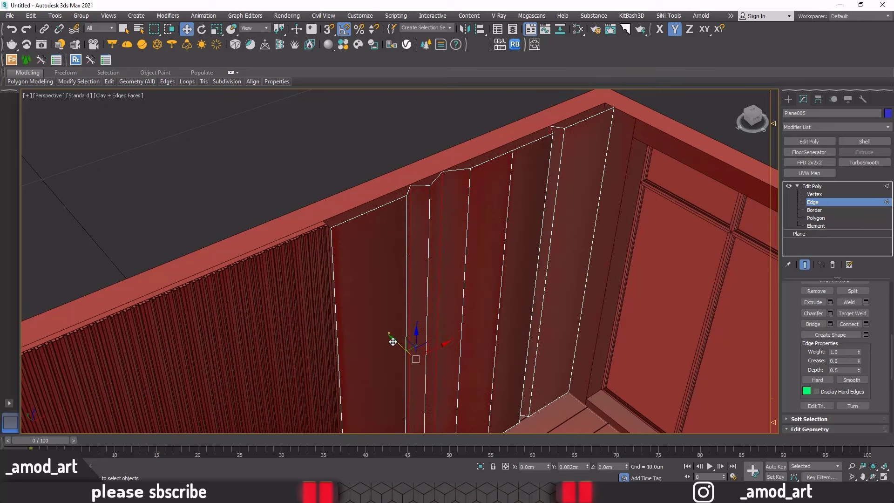
left_click_drag(393, 342, 386, 335)
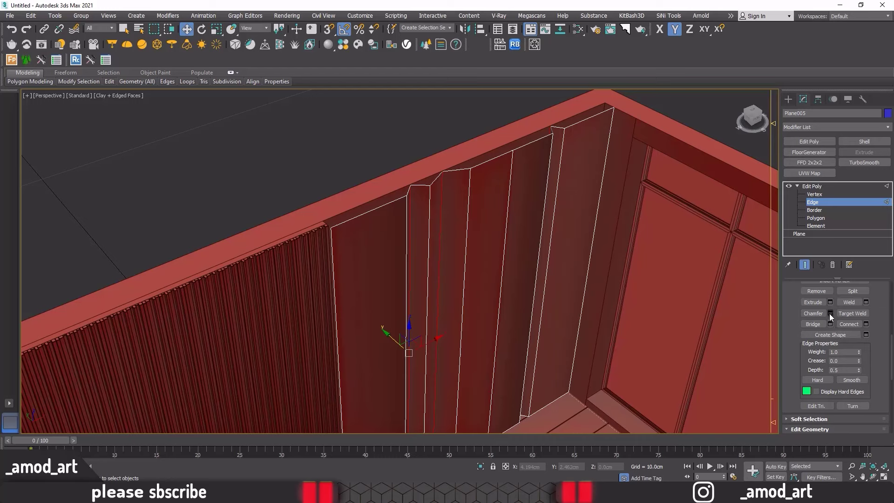
Step: Chamfer the ridge edge at 0.19 cm with 15 segments
key("ctrl+shift+c")
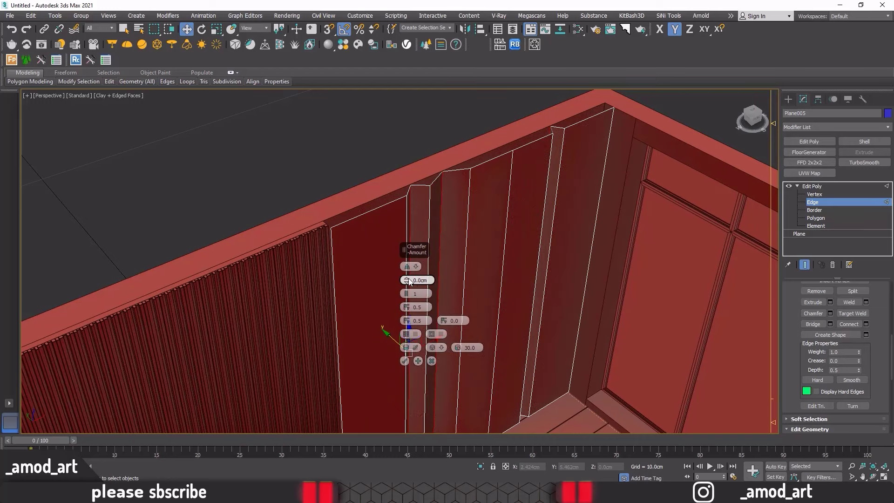
left_click_drag(406, 281, 406, 292)
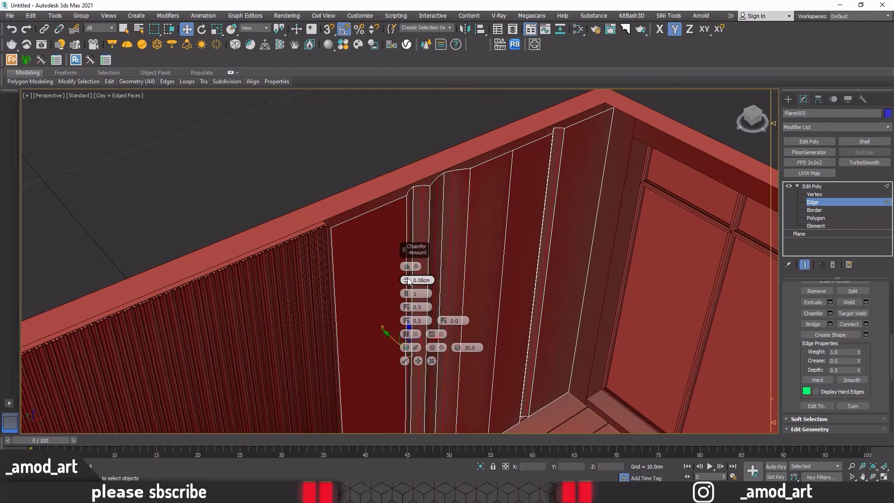
left_click_drag(406, 293, 407, 292)
mouse_move(492, 253)
middle_mouse_down("alt")
mouse_move(426, 193)
mouse_move(417, 252)
middle_mouse_up("alt")
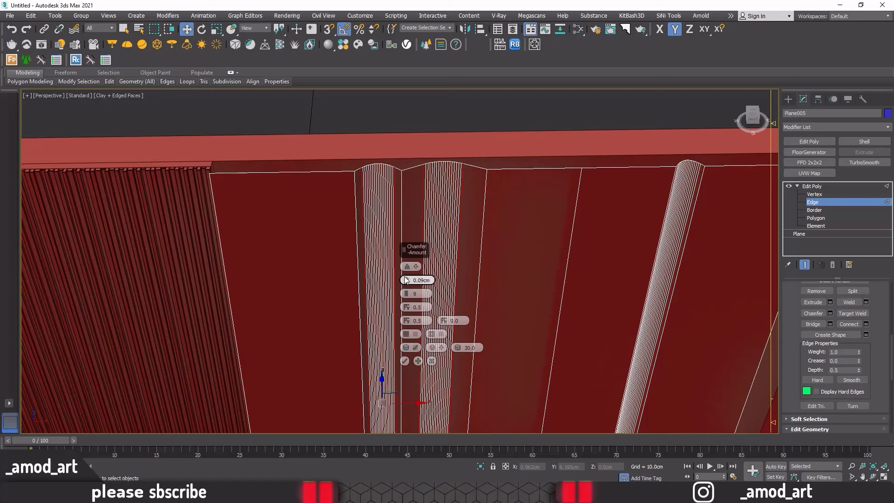
left_click_drag(405, 282, 406, 279)
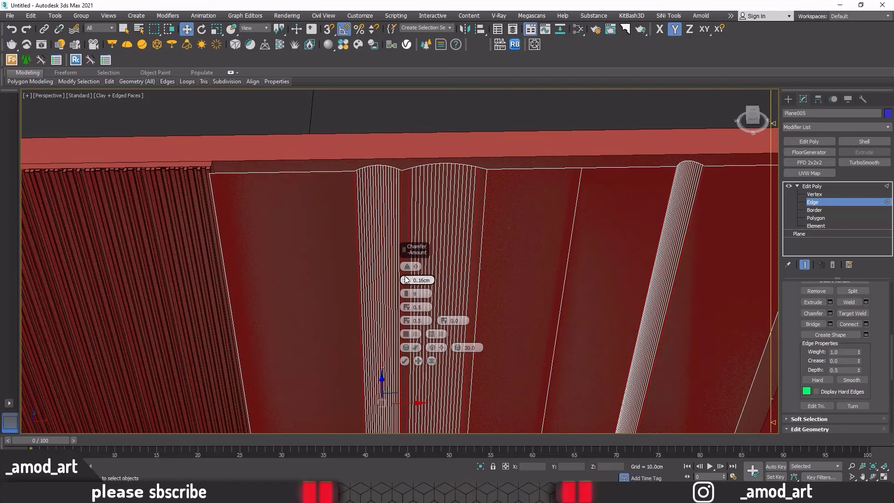
left_click_drag(405, 279, 406, 277)
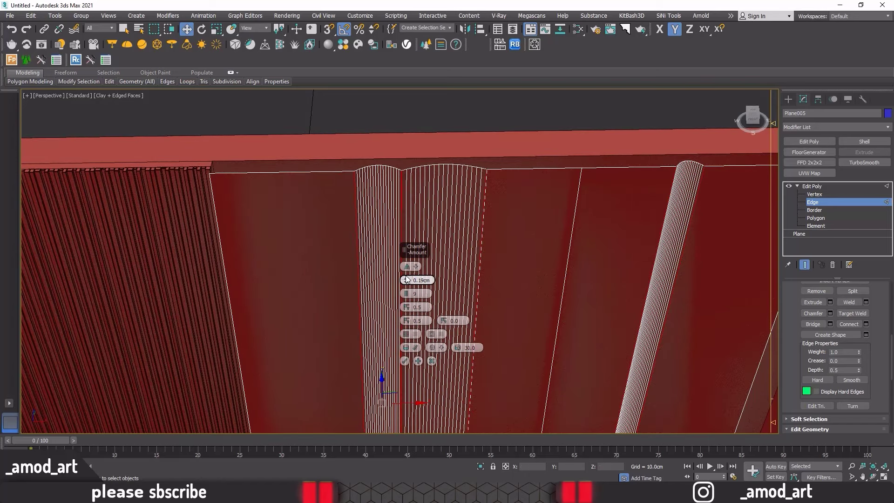
middle_click_drag(425, 199, 463, 197, "alt")
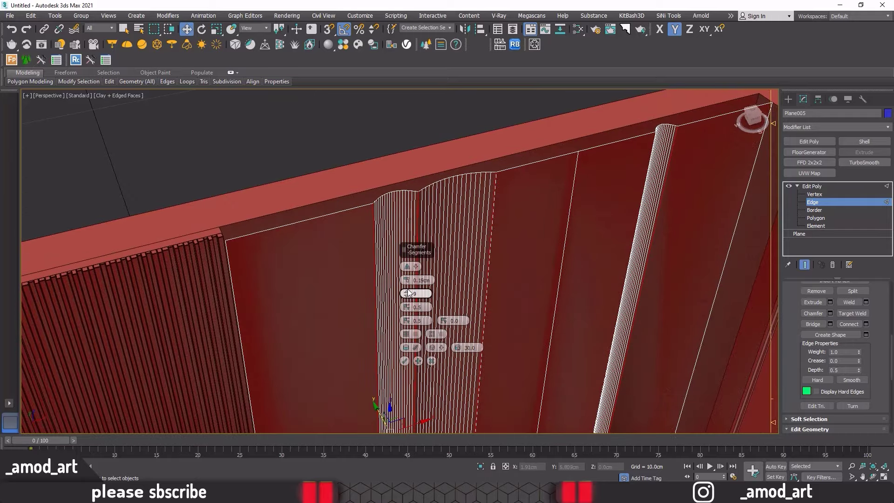
left_click_drag(409, 293, 409, 284)
mouse_move(503, 260)
middle_mouse_down("alt")
mouse_move(555, 259)
mouse_move(532, 258)
middle_mouse_up("alt")
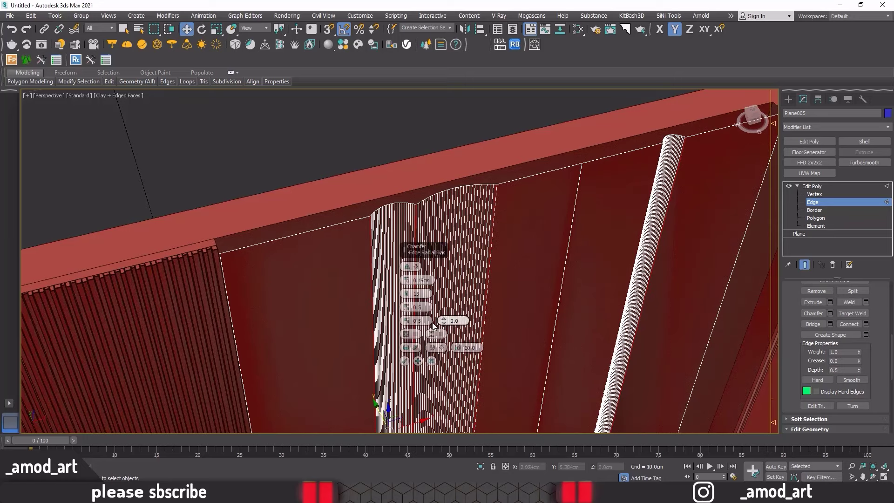
left_click(404, 361)
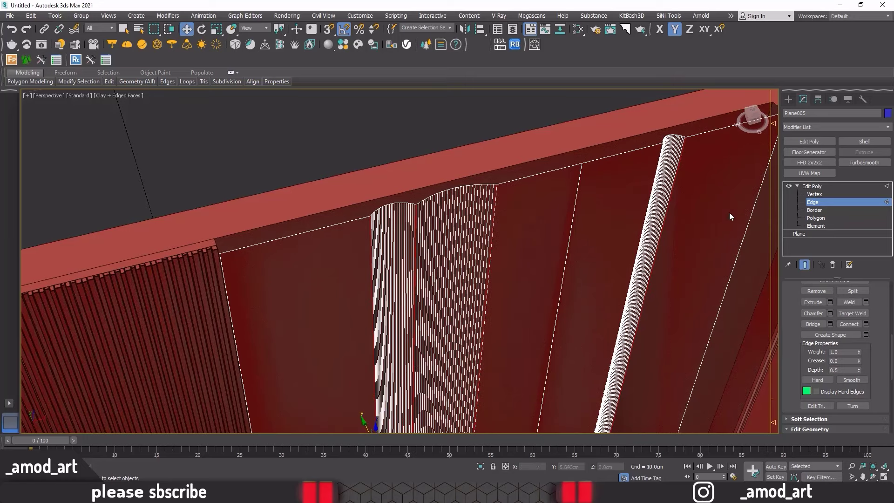
left_click(571, 229)
Step: Shift the newly selected curtain edge slightly along Y and try a chamfer, then cancel it
mouse_move(571, 229)
middle_mouse_down("alt")
mouse_move(589, 233)
mouse_move(551, 315)
middle_mouse_up("alt")
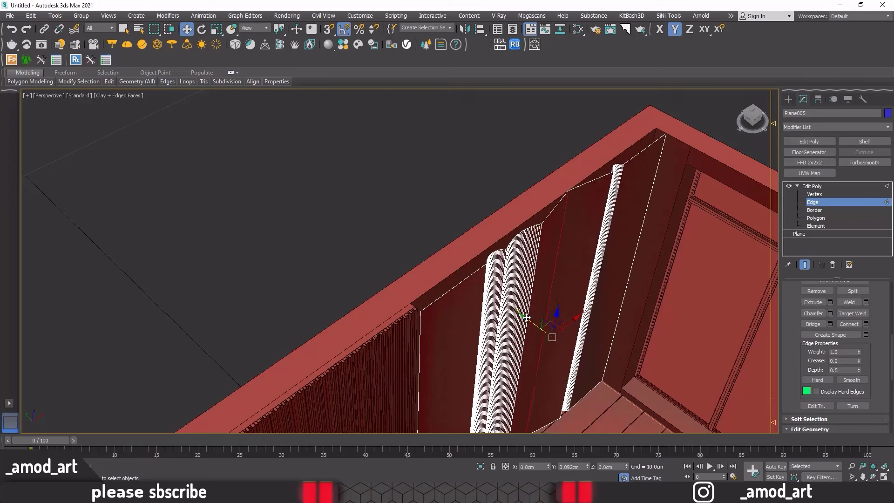
left_click_drag(526, 317, 508, 305)
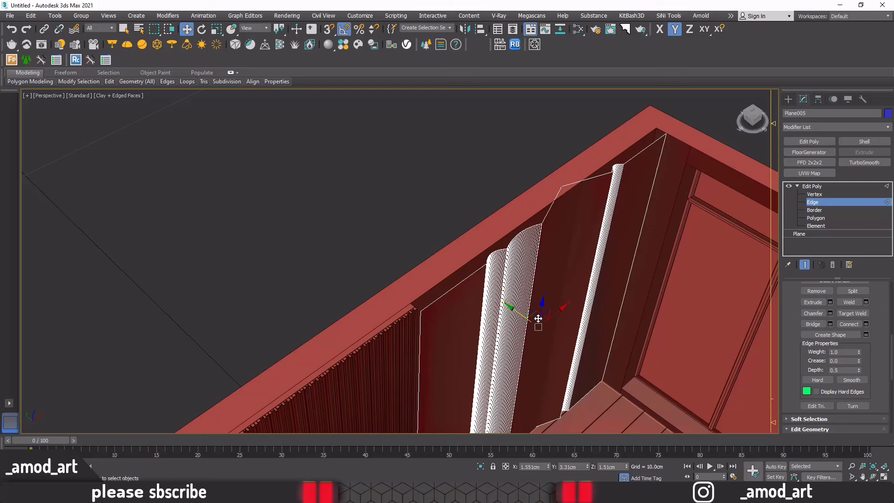
left_click(830, 313)
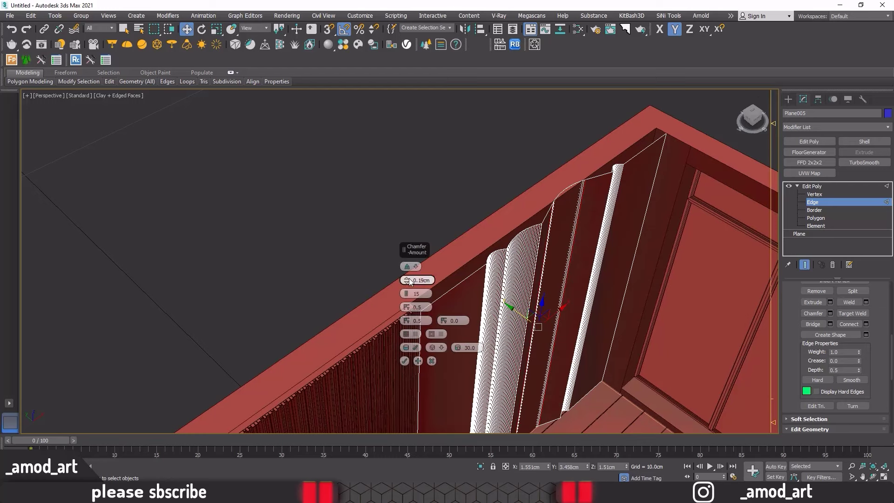
left_click_drag(406, 280, 410, 280)
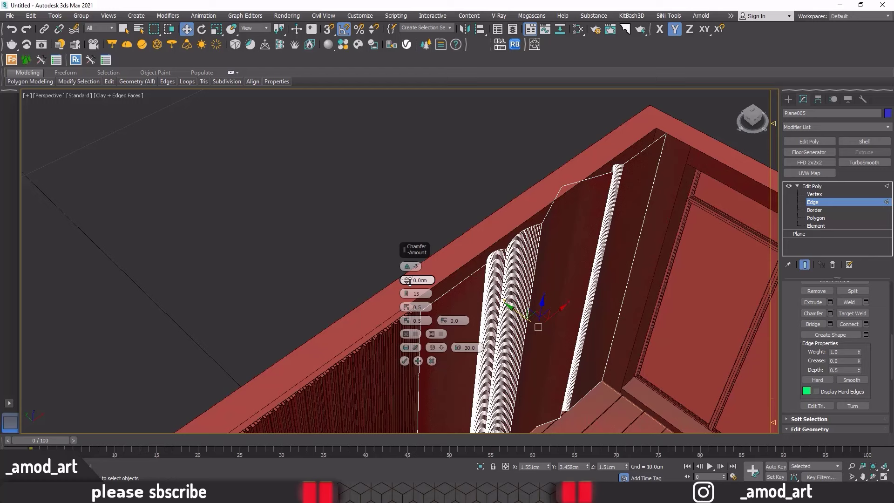
left_click(432, 361)
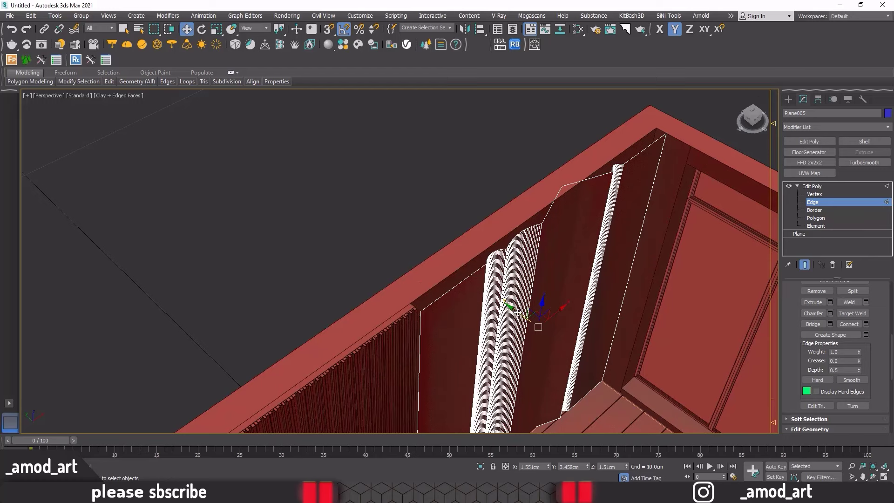
Step: Nudge the edge again and chamfer it at 1.122 cm with 26 segments
left_click_drag(517, 312, 508, 303)
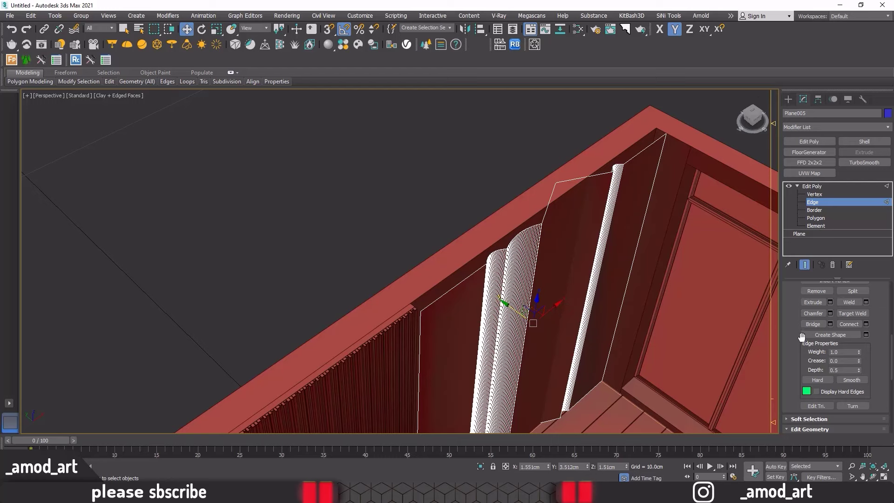
left_click(801, 312, "shift")
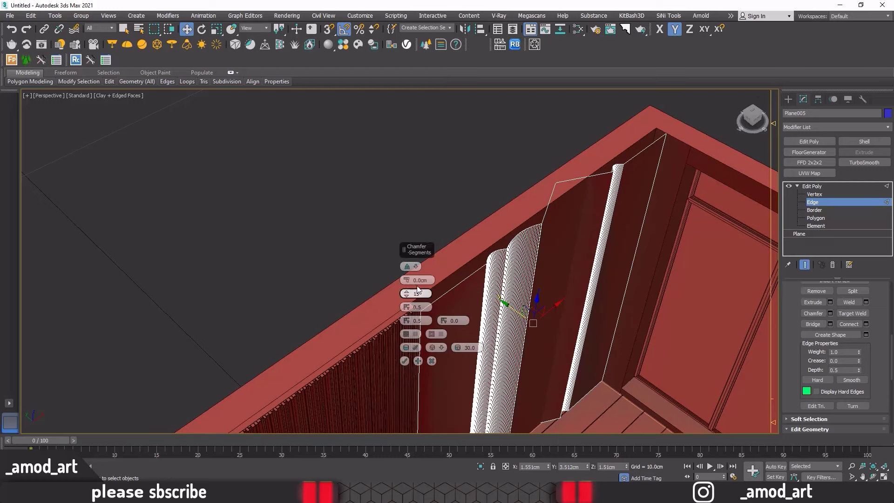
left_click_drag(407, 280, 405, 273)
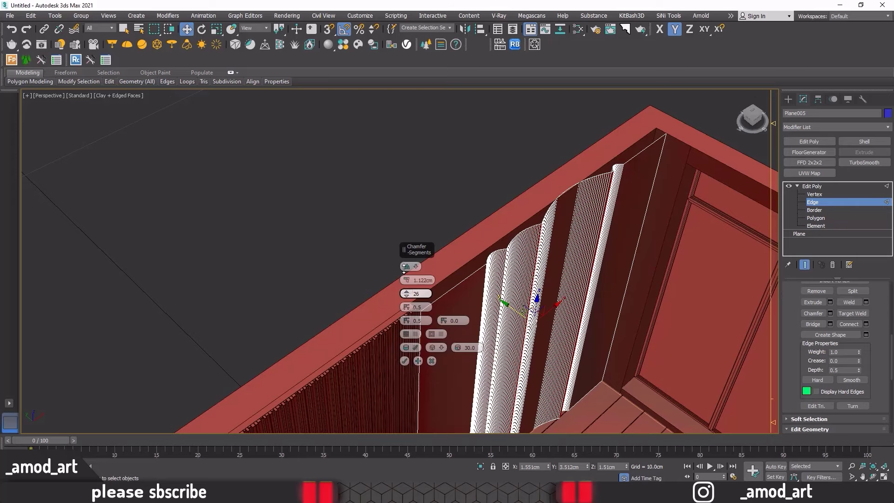
left_click(404, 361)
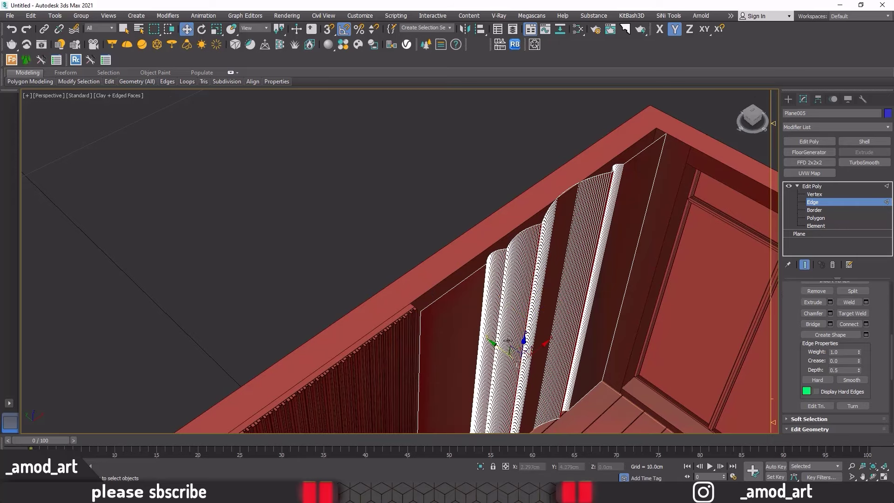
scroll(509, 341, "up", 3)
scroll(489, 274, "up", 2)
scroll(548, 293, "up", 2)
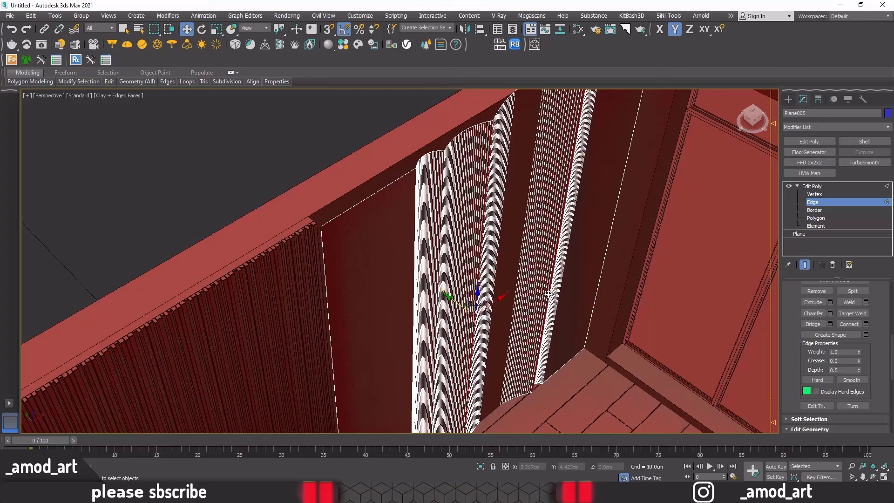
Step: At object level, nudge the whole curtain slightly along Y
left_click(819, 186)
scroll(489, 286, "down", 2)
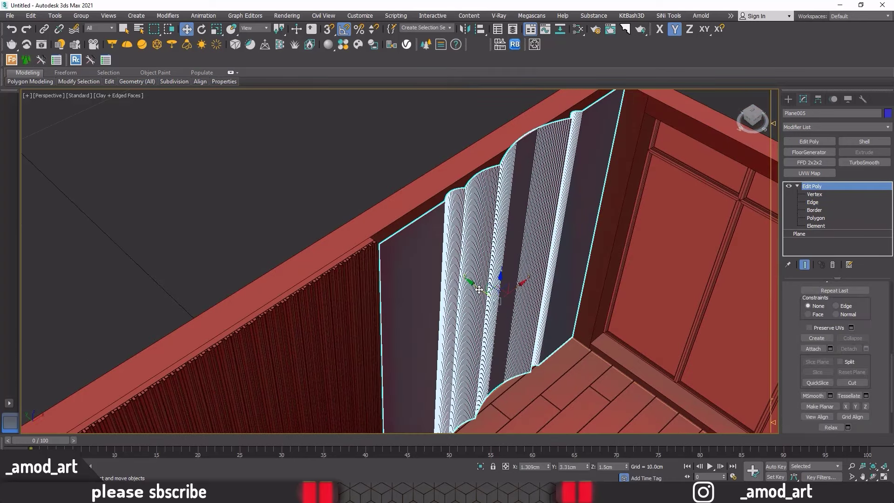
left_click_drag(479, 289, 479, 289)
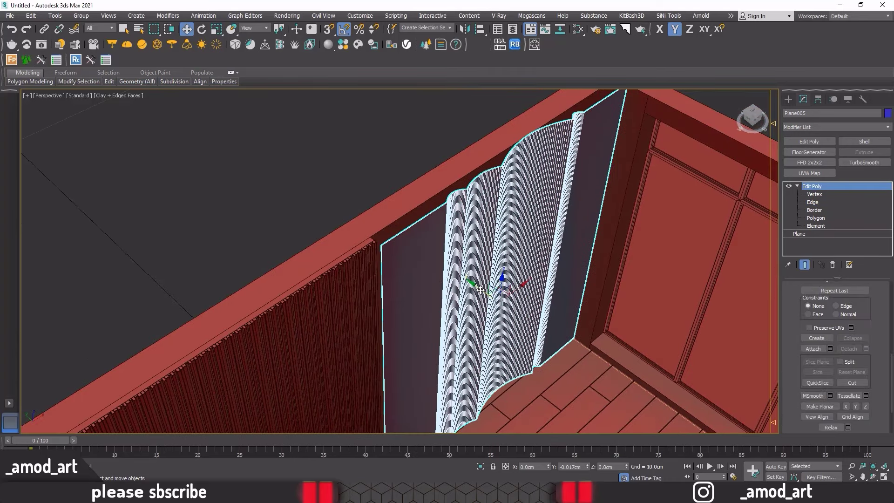
middle_click_drag(480, 289, 444, 262, "alt")
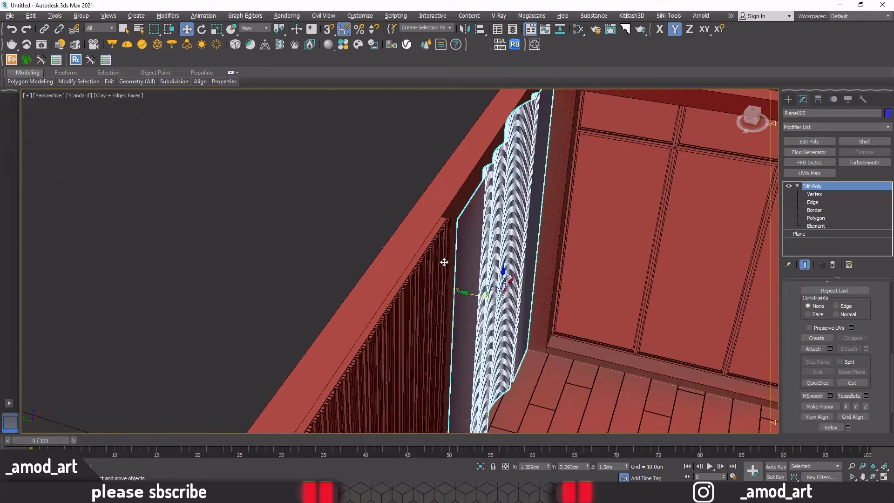
scroll(445, 251, "up", 5)
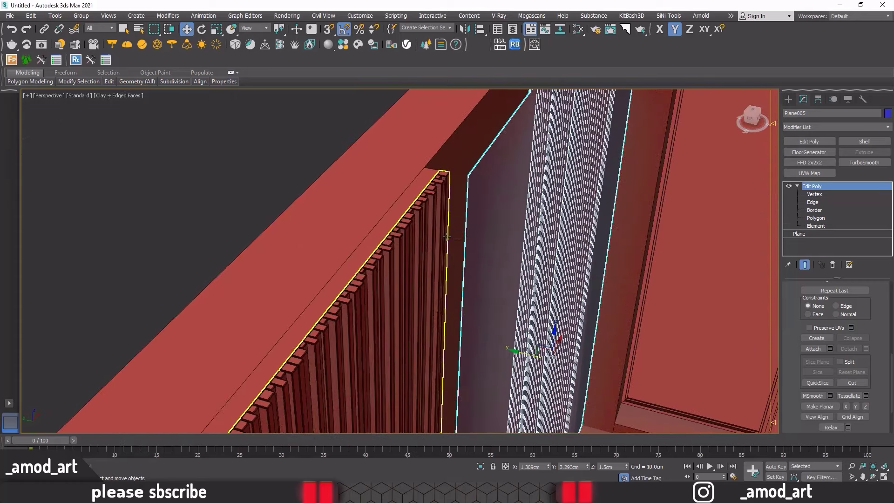
scroll(446, 237, "down", 1)
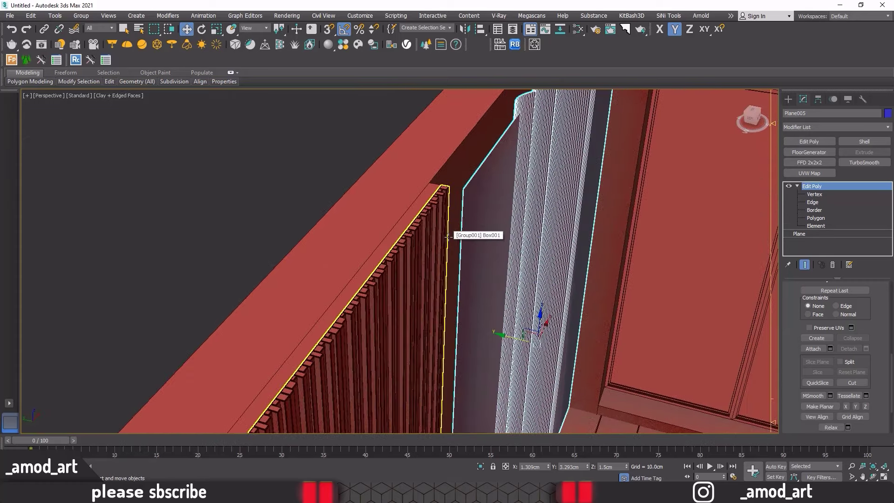
Step: Move the curtain's side edge toward the slat wall, then exit edge editing and deselect
left_click(812, 202)
left_click(463, 201)
mouse_move(463, 202)
middle_mouse_down("alt")
mouse_move(467, 231)
mouse_move(489, 142)
middle_mouse_up("alt")
left_click_drag(454, 346, 441, 344)
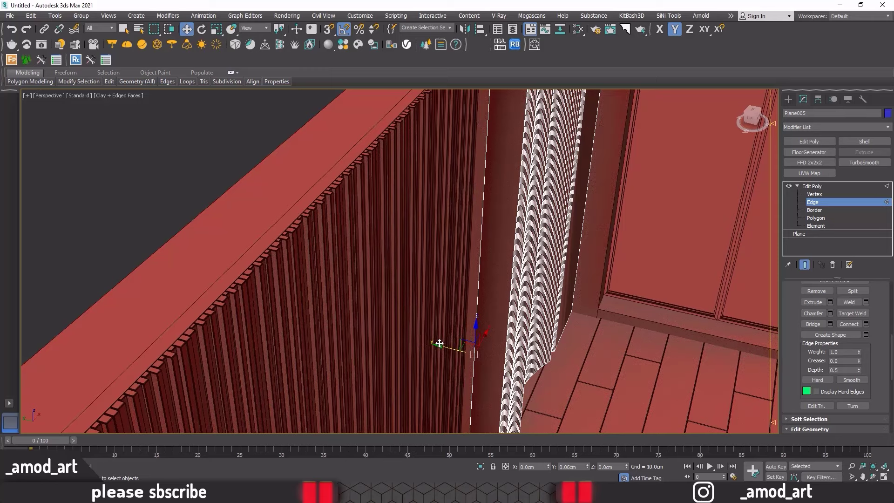
mouse_move(495, 307)
middle_mouse_down("alt")
mouse_move(497, 333)
mouse_move(485, 295)
mouse_move(425, 377)
middle_mouse_up("alt")
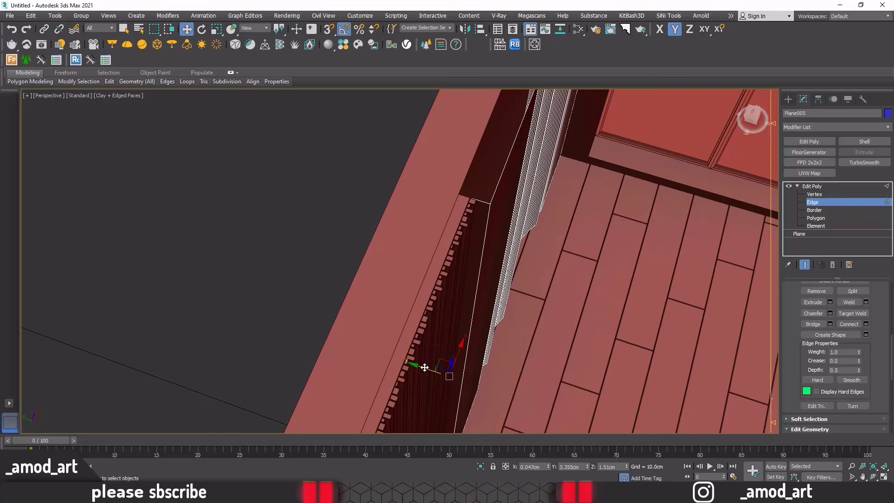
left_click_drag(424, 367, 417, 364)
mouse_move(432, 374)
middle_mouse_down("alt")
mouse_move(574, 289)
mouse_move(477, 408)
mouse_move(486, 267)
mouse_move(457, 262)
middle_mouse_up("alt")
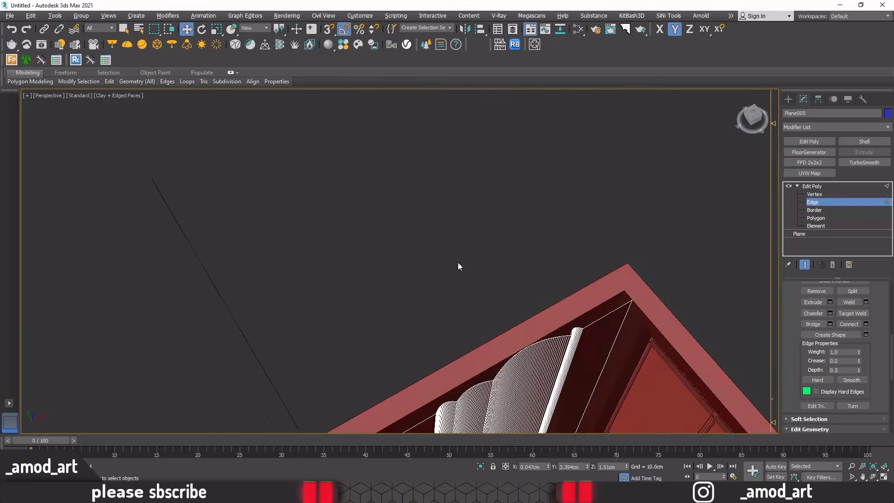
left_click(820, 186)
middle_click_drag(573, 289, 563, 171)
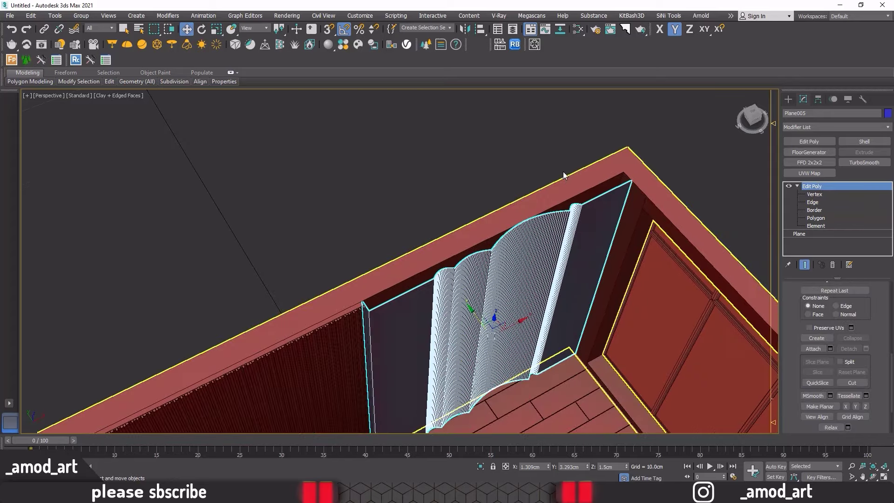
left_click(539, 154)
Step: Select the curtain and pan up to the top corner of the slat panel
scroll(410, 230, "up", 5)
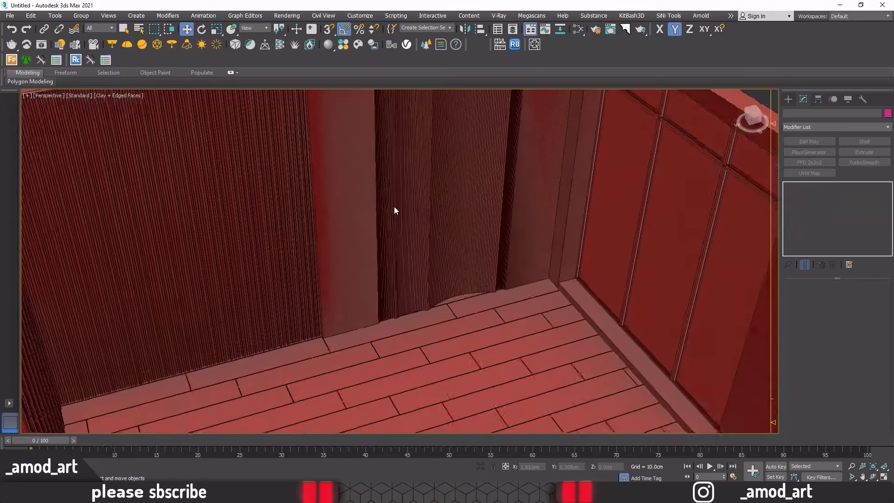
left_click(433, 249)
middle_click_drag(433, 249, 535, 352)
scroll(465, 195, "up", 3)
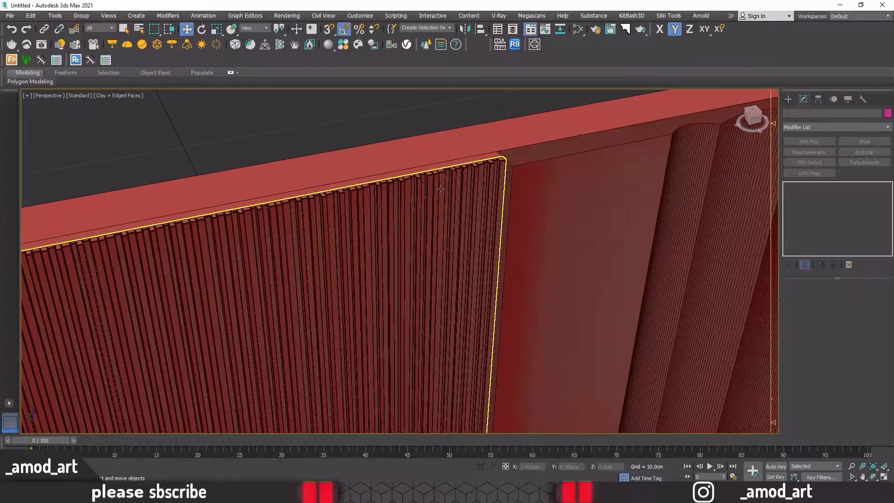
scroll(463, 189, "up", 2)
scroll(471, 186, "up", 2)
middle_click_drag(470, 186, 356, 112)
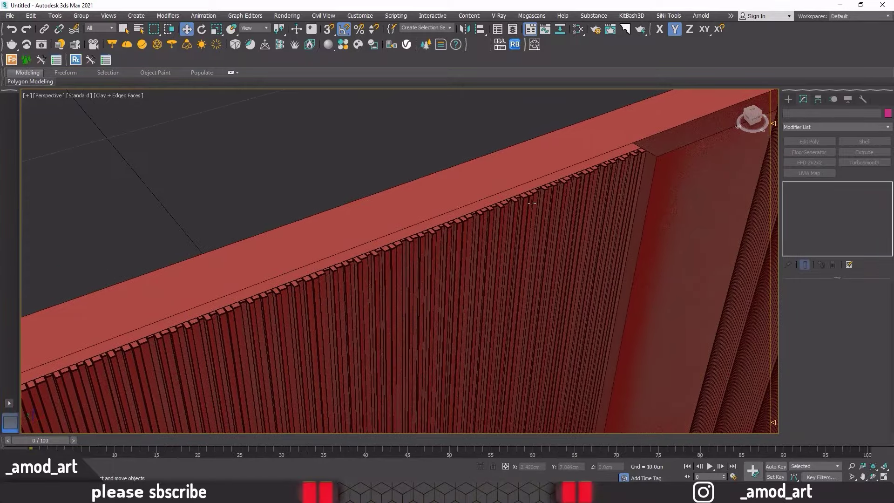
Step: Select the slatted panel group Group001 and nudge it slightly along Y
left_click(586, 191)
scroll(547, 228, "down", 2)
scroll(509, 256, "down", 1)
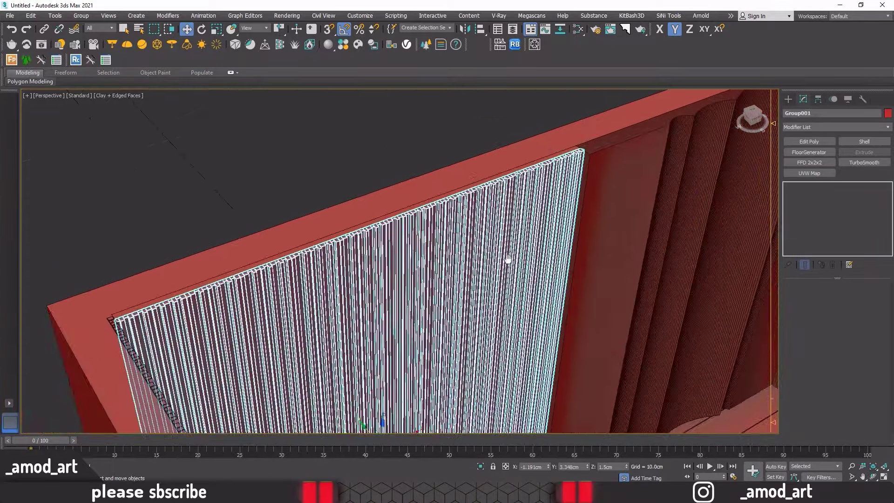
scroll(506, 233, "down", 1)
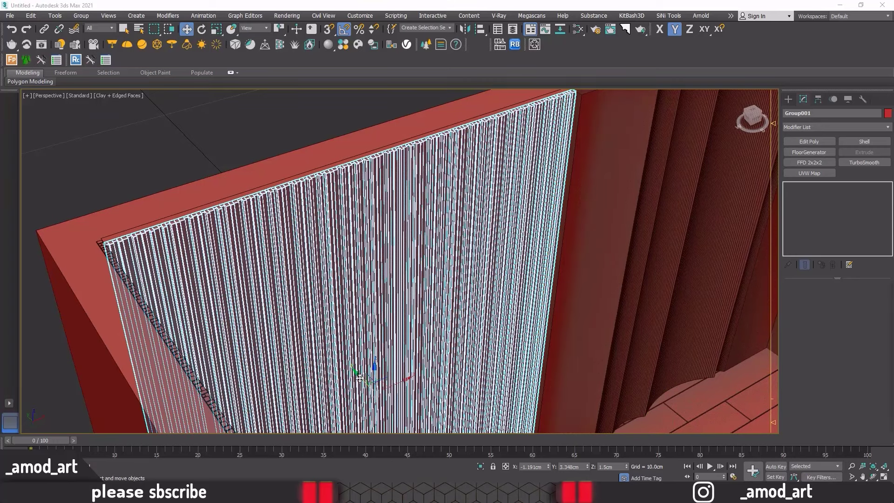
left_click_drag(360, 378, 361, 379)
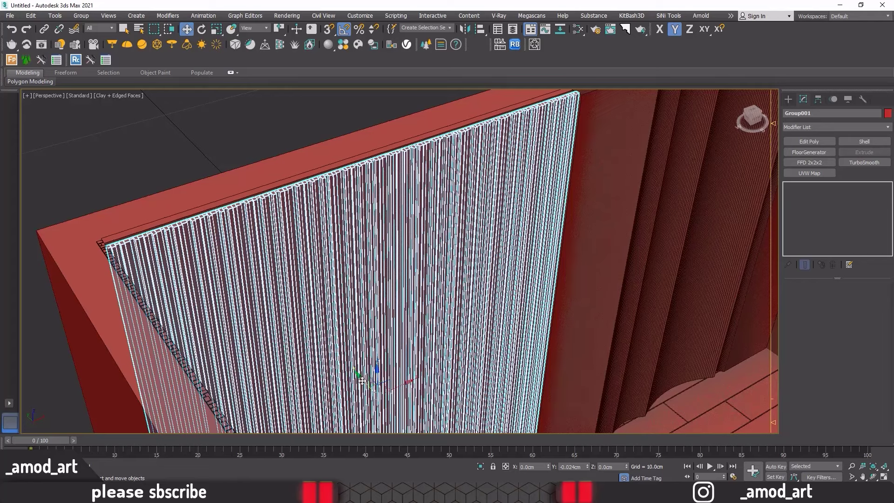
left_click_drag(361, 381, 359, 372)
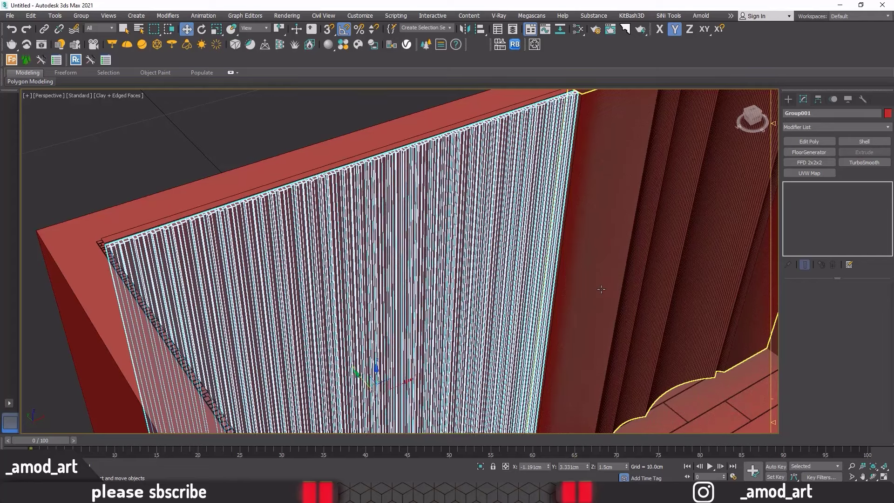
middle_click_drag(601, 289, 578, 343, "alt")
scroll(535, 280, "up", 3)
scroll(509, 237, "up", 3)
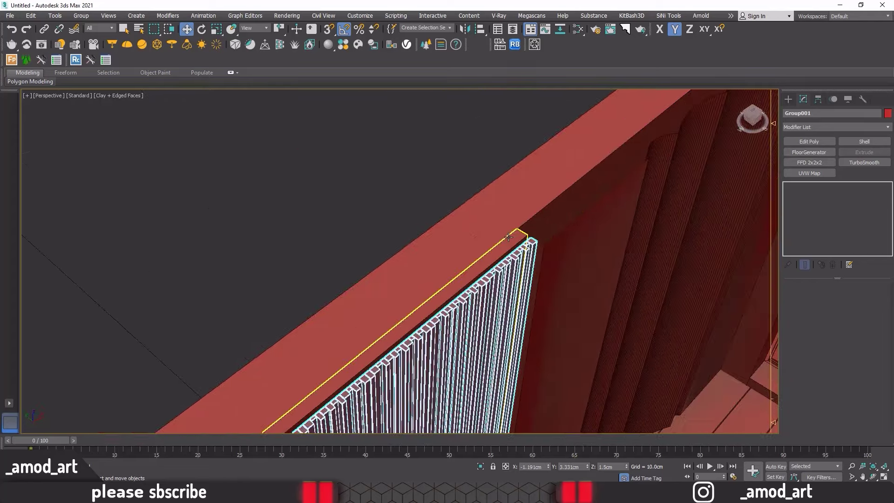
Step: Set Plane003's Shell outer amount to 0.07 cm, deselect, and orbit out to the whole room
left_click(508, 237)
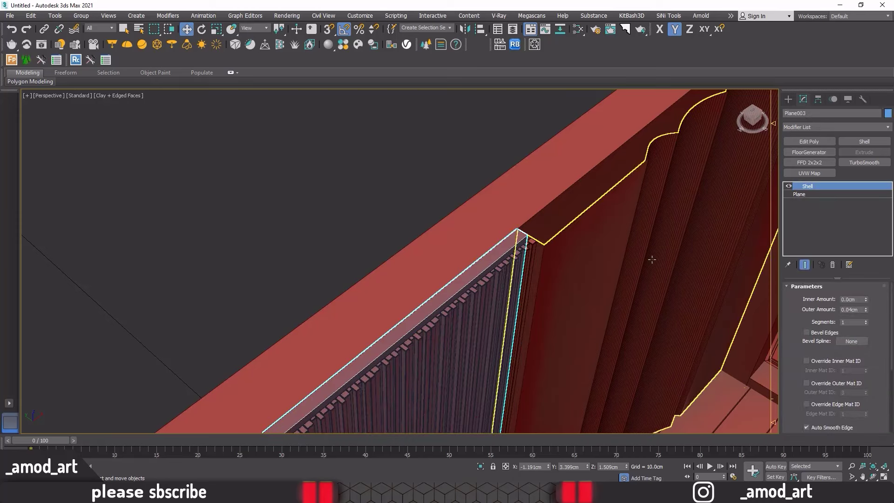
left_click(866, 307)
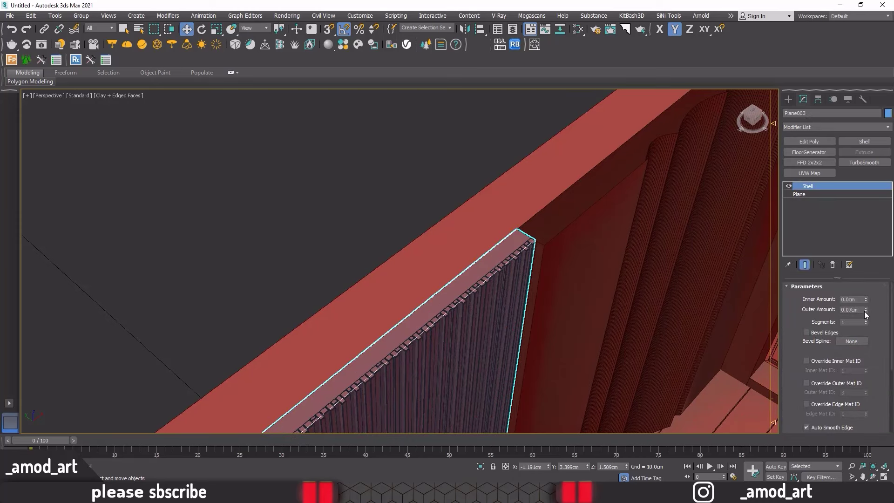
left_click(465, 144)
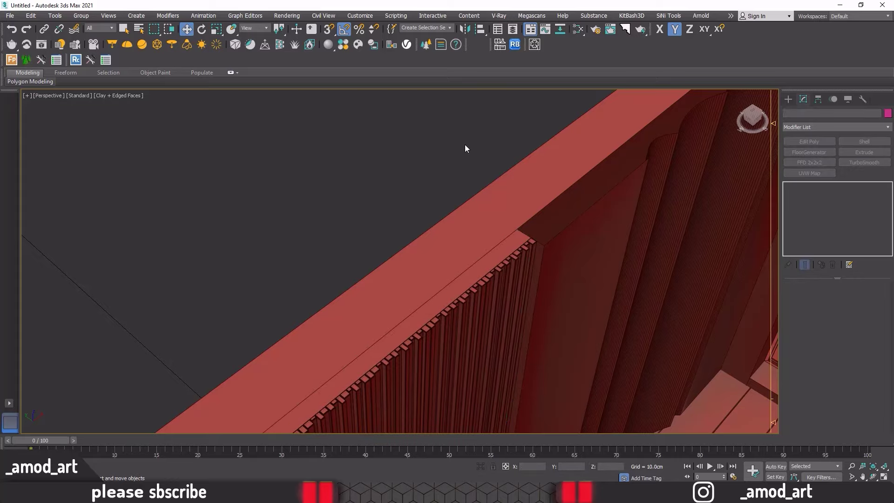
scroll(464, 144, "down", 5)
middle_click_drag(479, 183, 521, 219, "alt")
Step: Inspect the room from a frontal top-down angle, toggling edged faces and tilting onto the floor planks
scroll(465, 205, "up", 3)
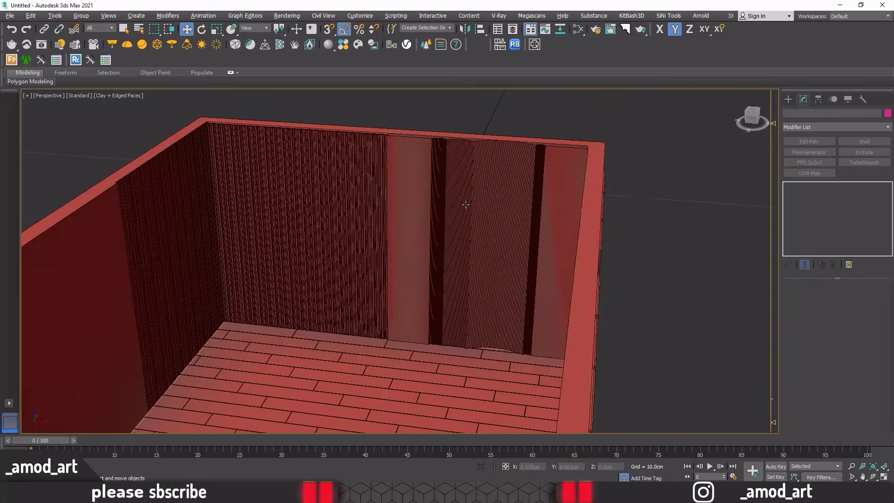
mouse_move(691, 207)
middle_mouse_down("alt")
mouse_move(644, 212)
mouse_move(652, 216)
middle_mouse_up("alt")
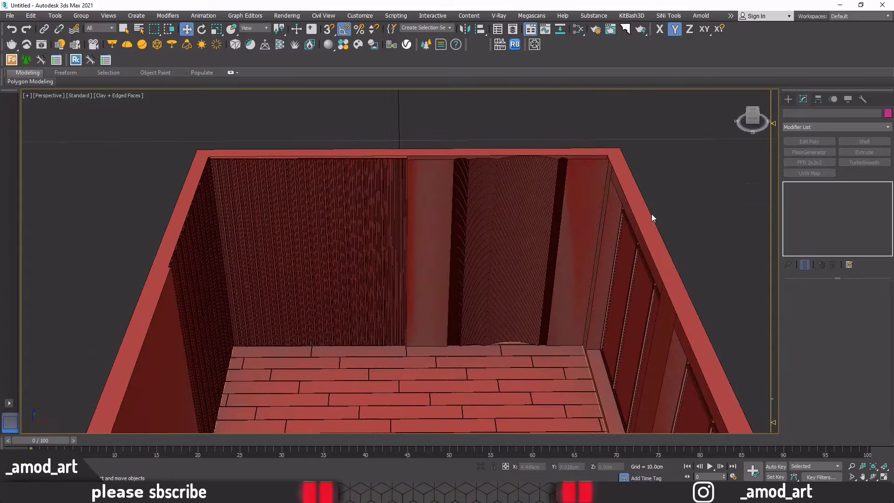
key("F4")
left_click(500, 182)
scroll(501, 182, "up", 2)
scroll(500, 182, "up", 2)
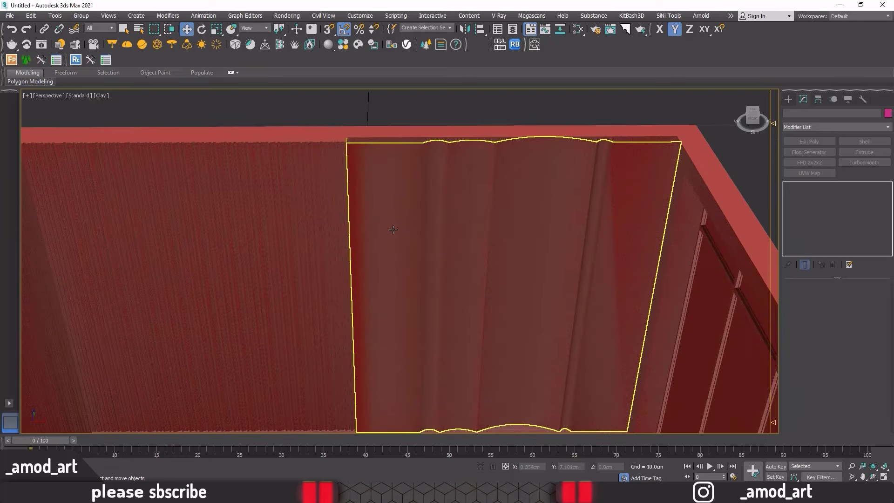
scroll(392, 232, "down", 4)
scroll(391, 232, "down", 3)
key("F4")
middle_click_drag(414, 229, 435, 185, "alt")
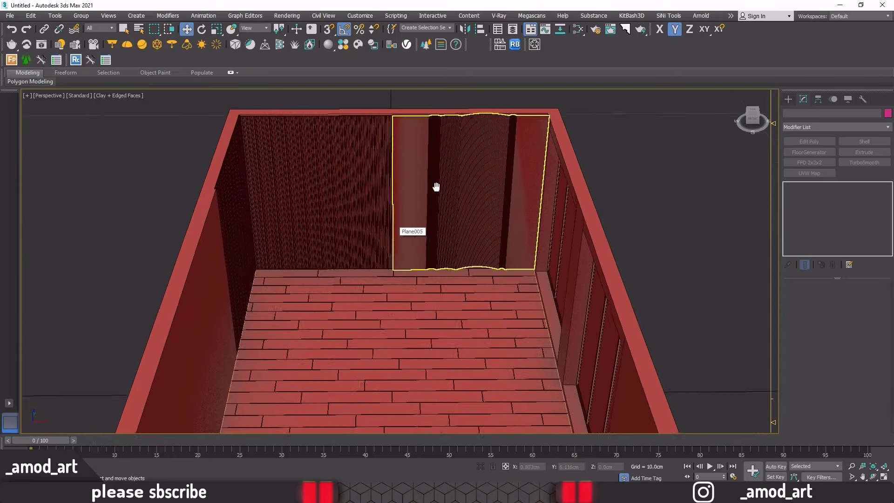
scroll(450, 247, "down", 2)
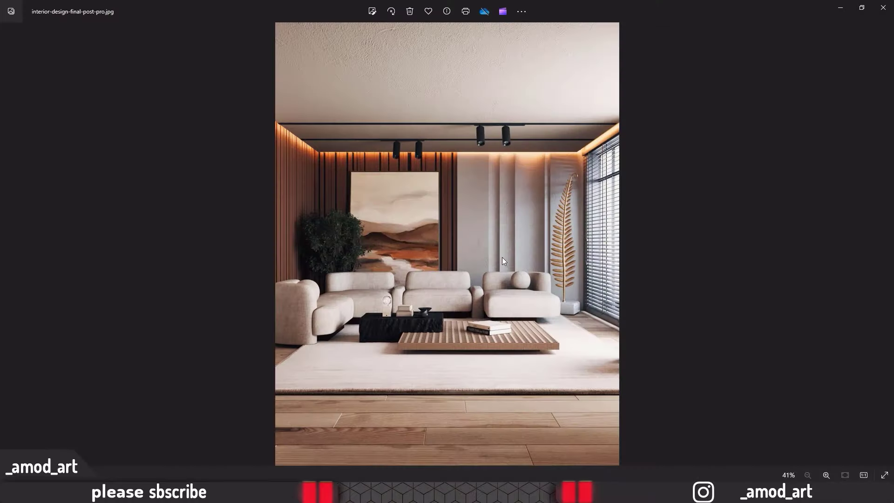
Step: Put away the reference photo and show the Top viewport maximized and zoomed out
left_click(841, 10)
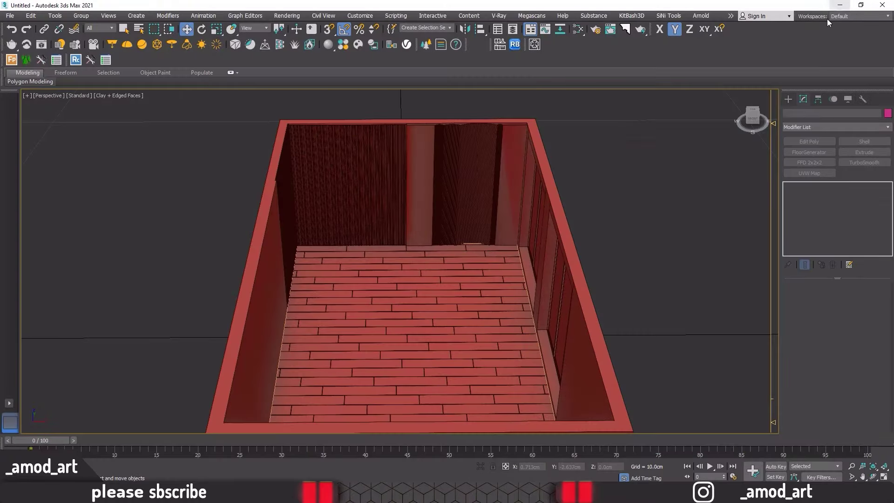
middle_click_drag(563, 133, 559, 128, "alt")
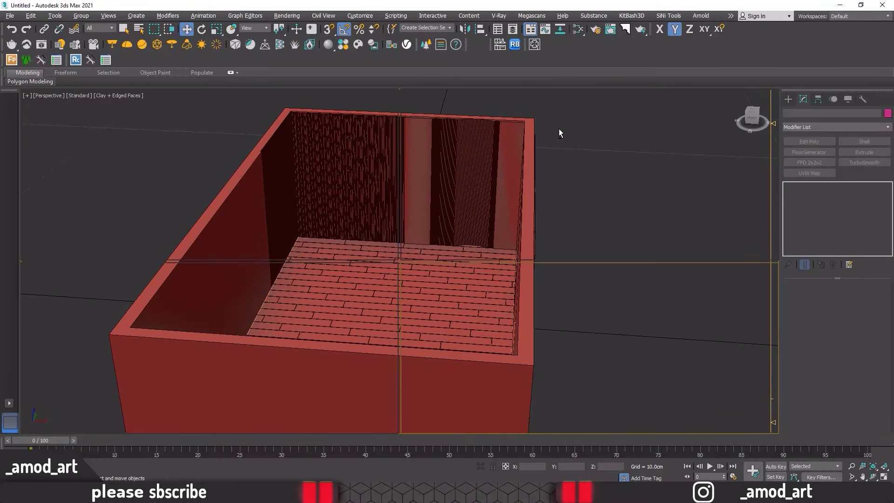
key("alt+w")
left_click(262, 203)
key("alt+w")
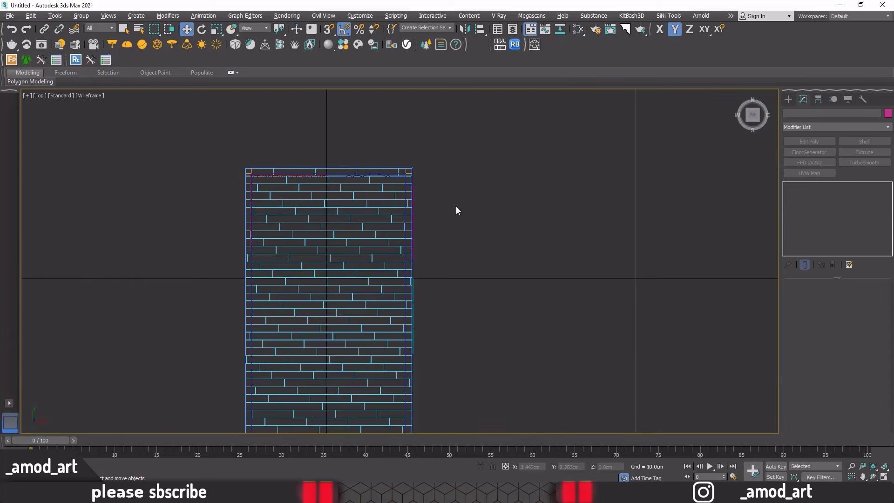
scroll(451, 166, "down", 2)
Step: Draw a Box with 3D Snap, corner to corner over the room's floor outline in Top view
left_click(788, 99)
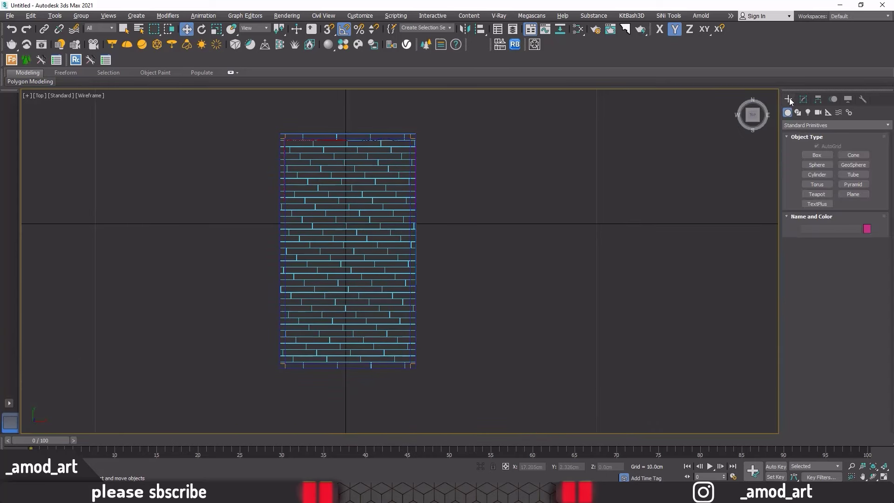
left_click(815, 155)
left_click(329, 29)
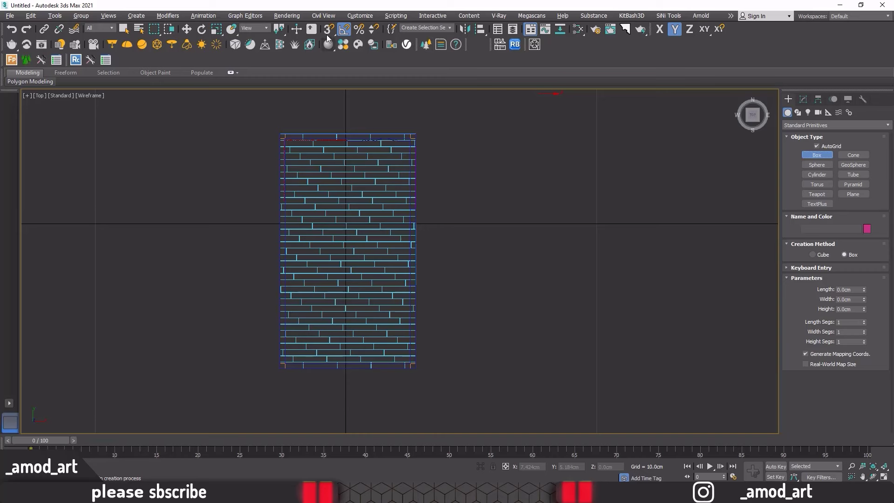
left_click_drag(279, 134, 418, 375)
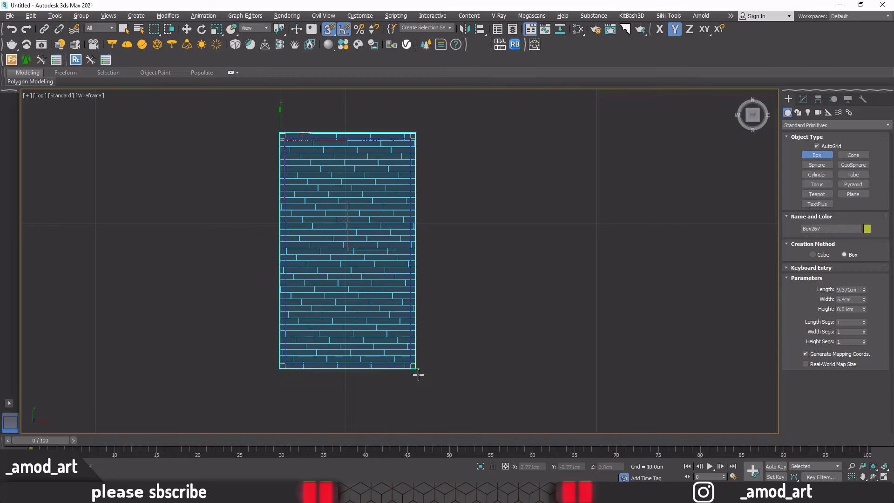
key("s")
Step: Set the box Height to 0.12cm, making Box267 a 9.371 × 5.4 cm ceiling slab
key("alt+w")
left_click(542, 280)
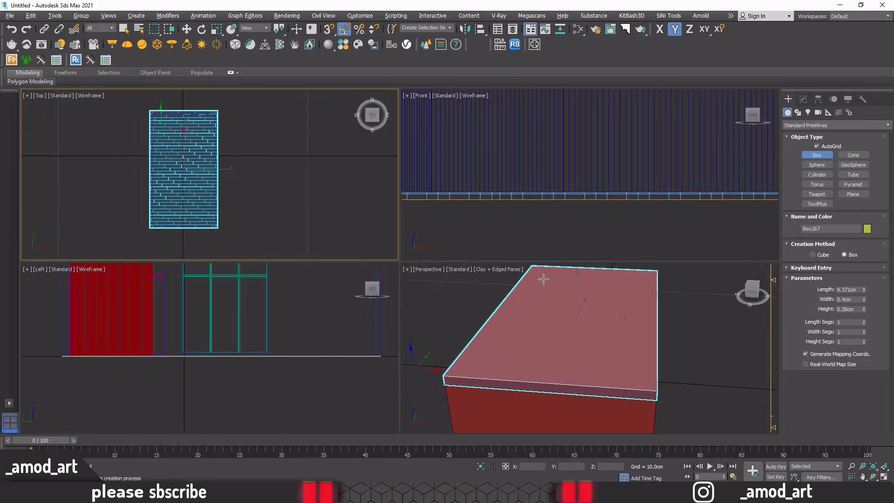
key("alt+w")
middle_click_drag(535, 274, 683, 289, "alt")
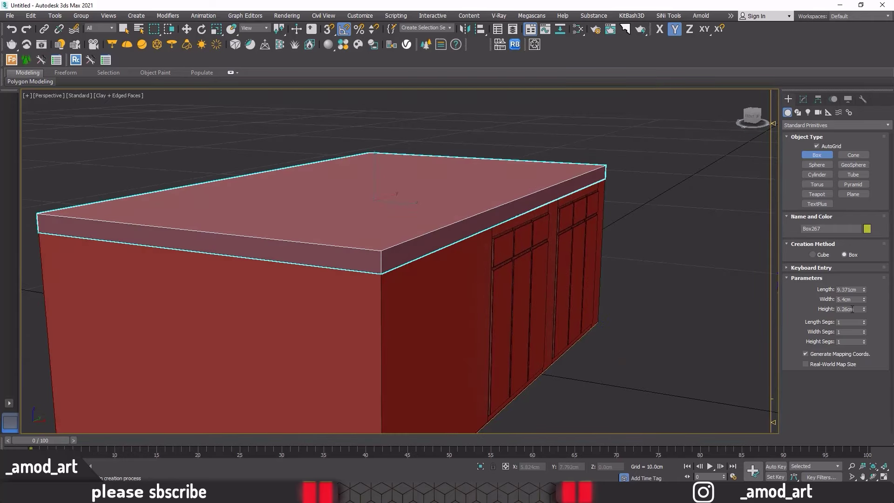
left_click_drag(864, 311, 859, 317)
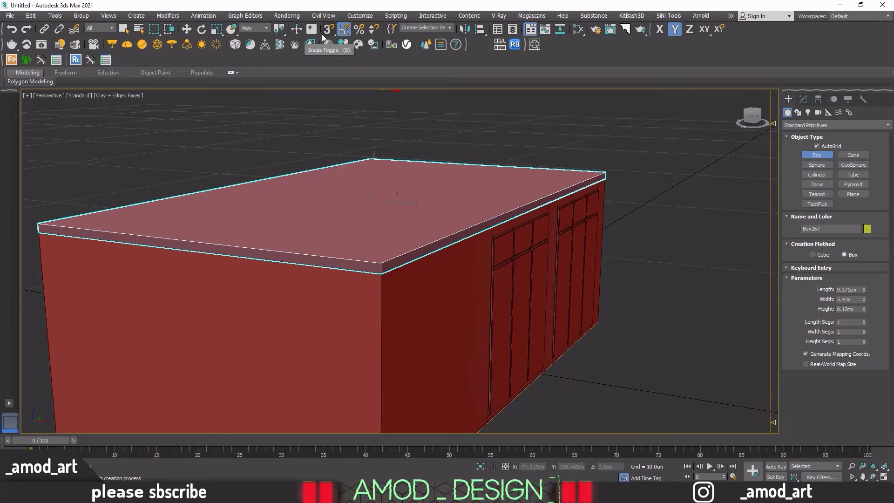
left_click(186, 29)
key("alt+w")
Step: In the Front view, make an independent copy of the slab just below the original
left_click(534, 151)
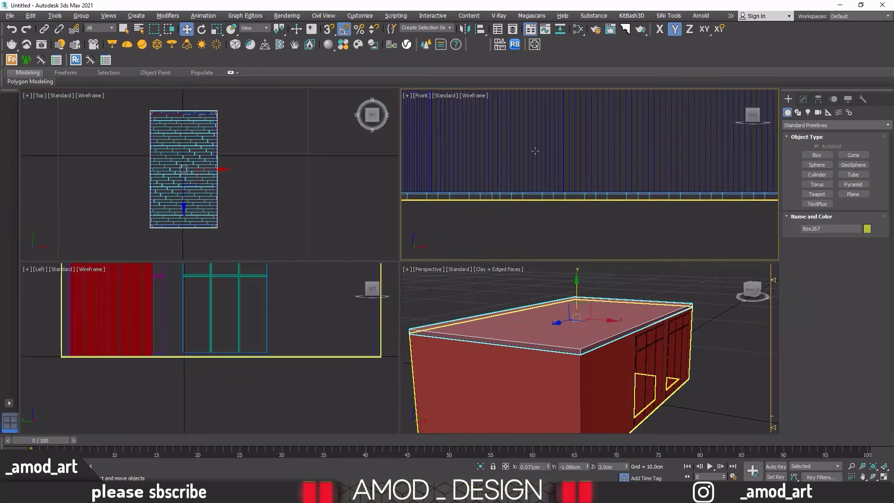
key("alt+w")
scroll(517, 324, "down", 3)
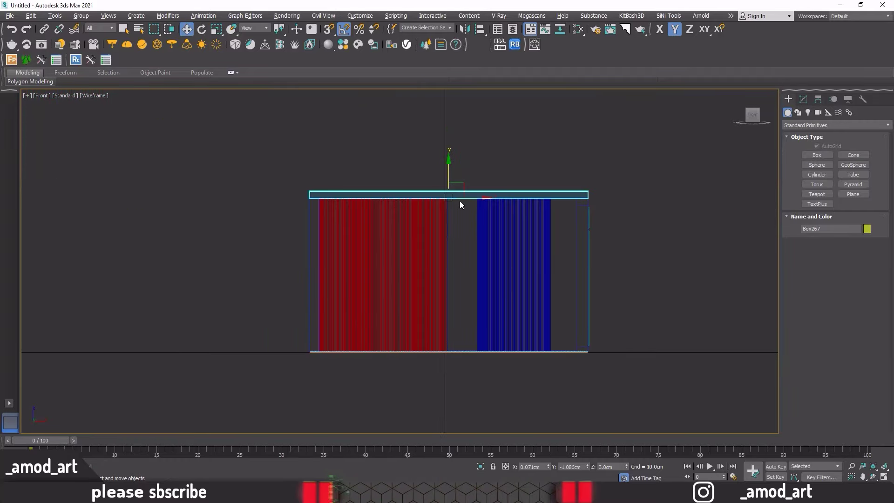
scroll(449, 175, "up", 4)
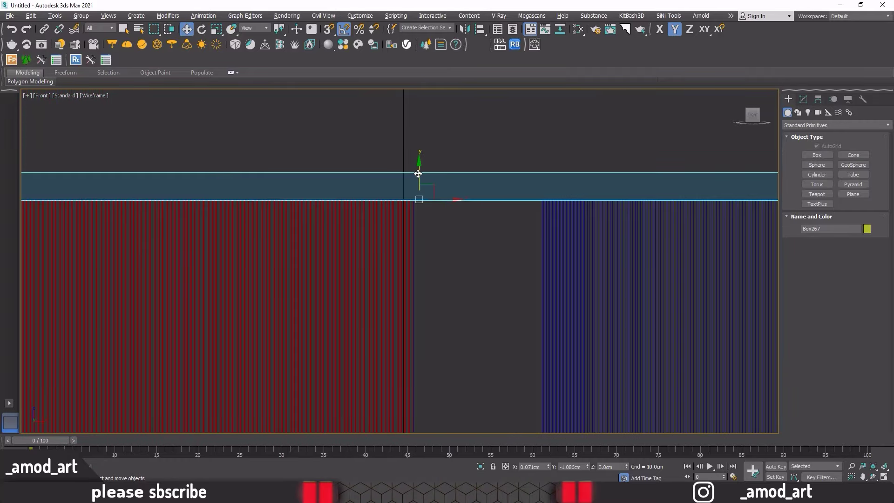
left_click_drag(418, 173, 419, 202, "shift")
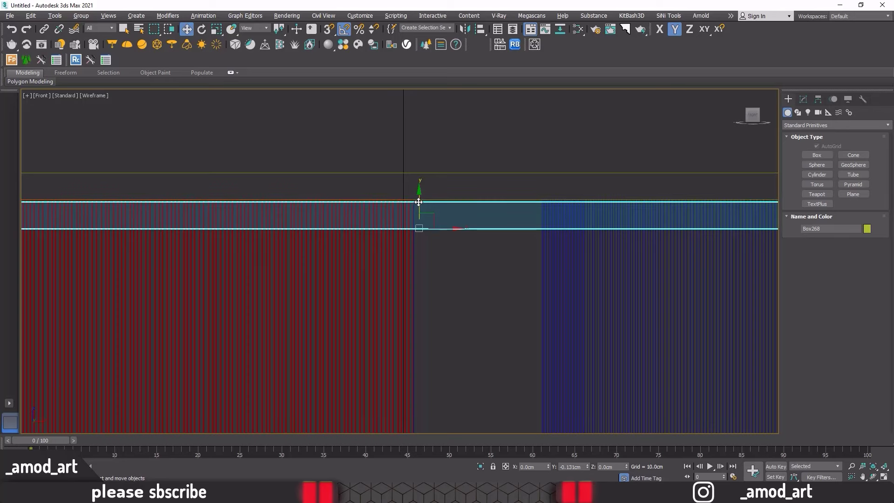
left_click_drag(417, 202, 418, 201, "shift")
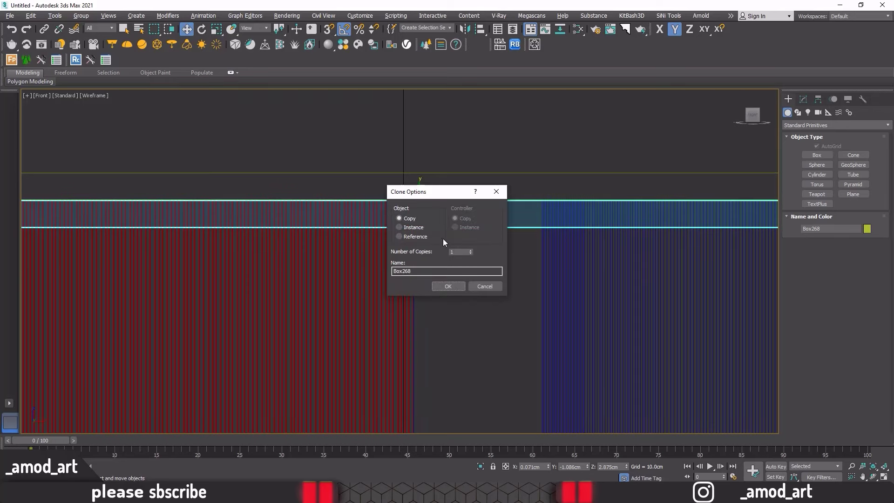
left_click(442, 287)
scroll(441, 291, "down", 3)
middle_click_drag(523, 285, 413, 261)
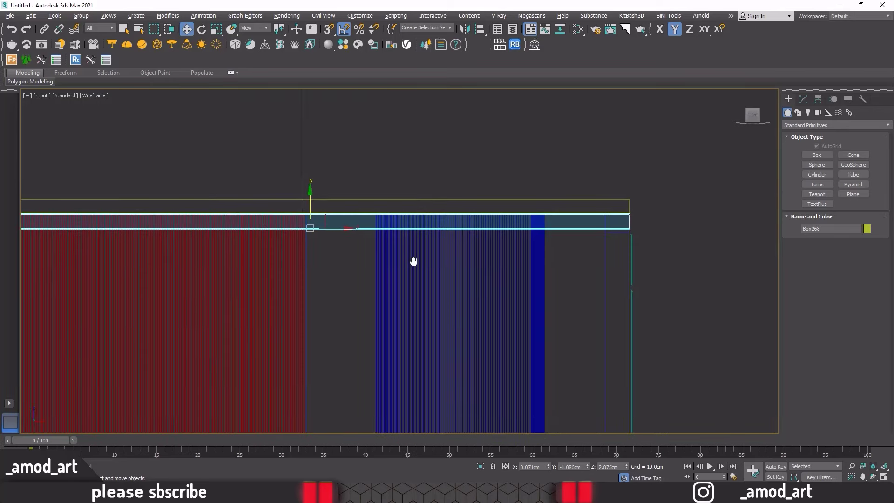
scroll(585, 231, "up", 2)
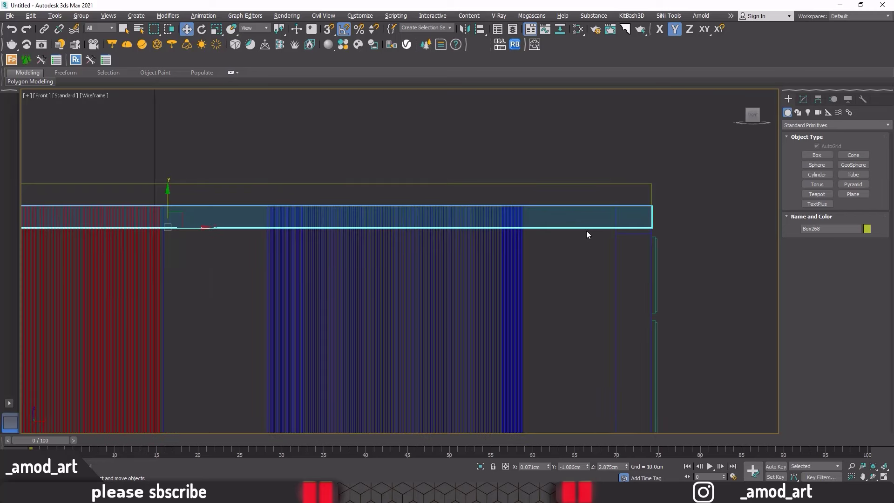
Step: Convert the copy to Editable Poly and lower its top vertices slightly at Vertex level
left_click(802, 99)
left_click(808, 141)
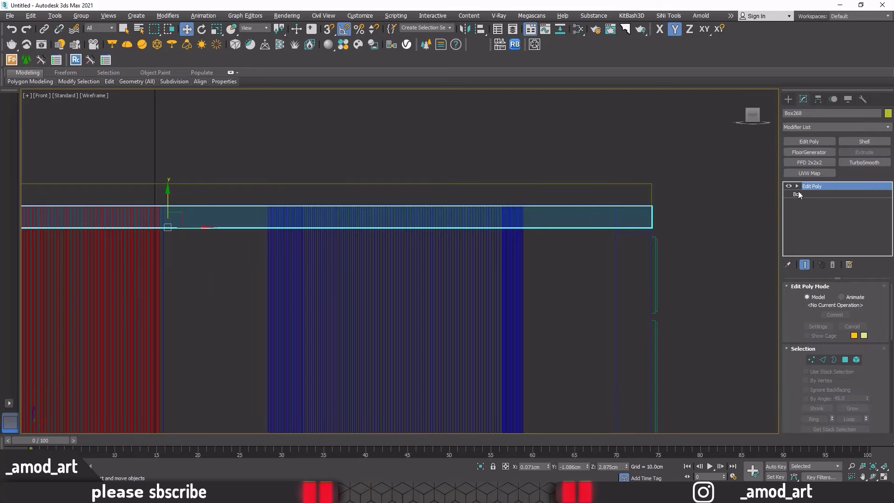
middle_click_drag(689, 237, 704, 227)
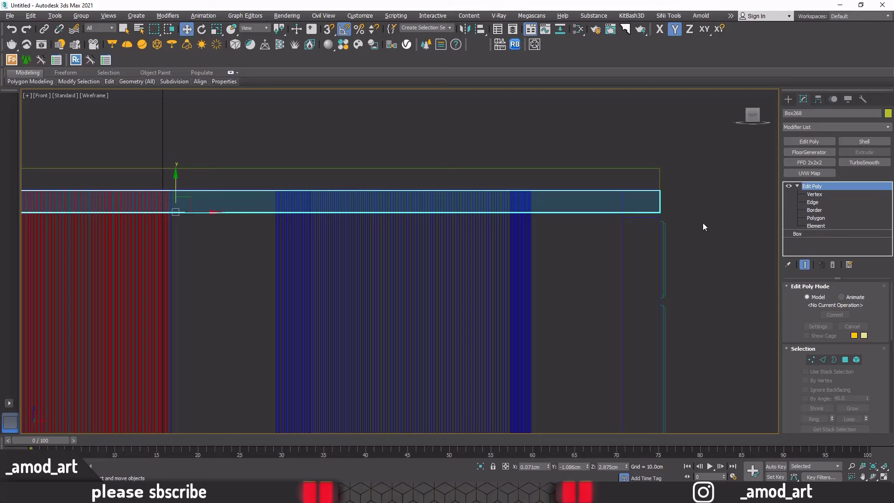
left_click(815, 194)
scroll(689, 220, "down", 2)
scroll(690, 219, "down", 1)
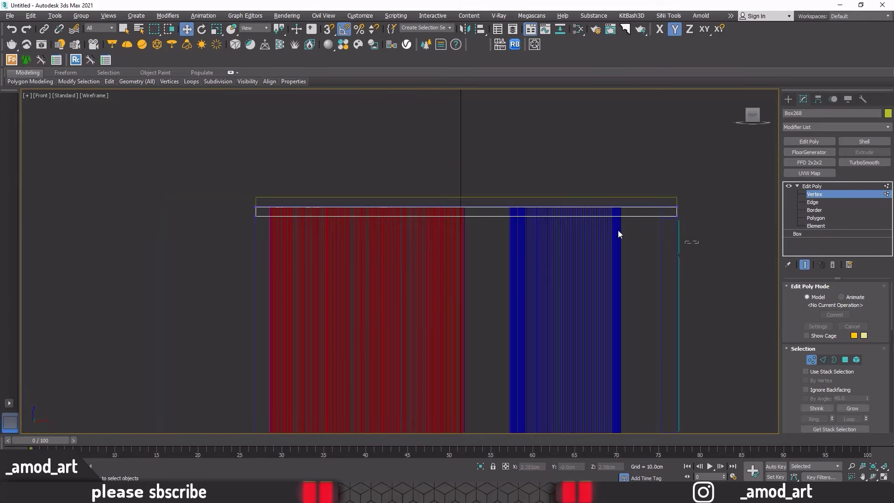
left_click_drag(698, 220, 276, 221)
left_click_drag(212, 213, 213, 215)
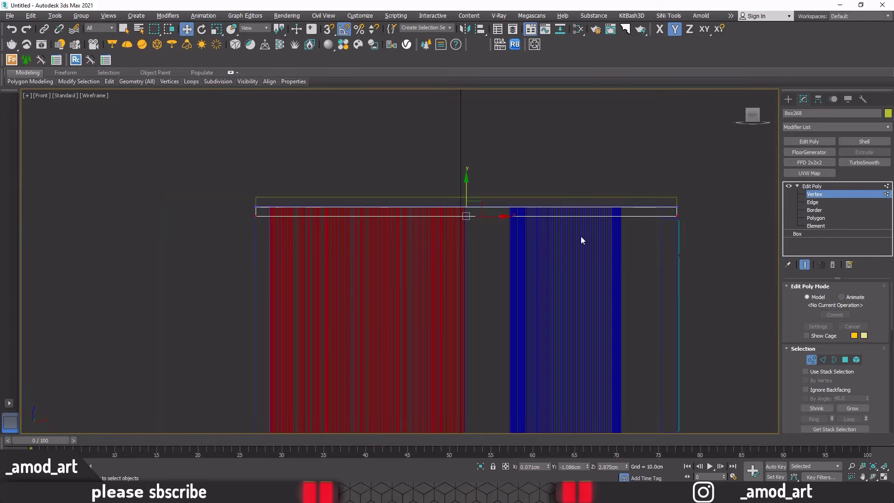
scroll(652, 219, "up", 2)
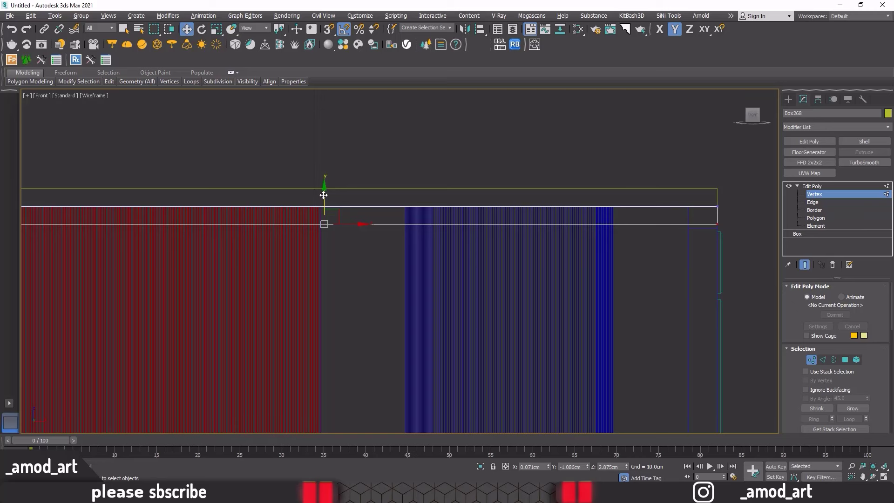
left_click_drag(324, 196, 325, 198)
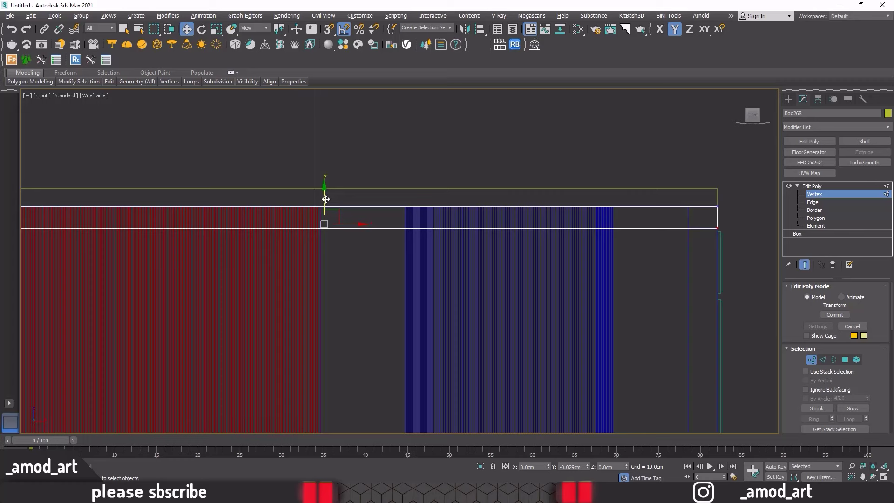
Step: Pull the copy's right-end vertices inward to the wall edge and select its left-end vertices
middle_click_drag(630, 263, 488, 233)
left_click_drag(539, 153, 540, 154)
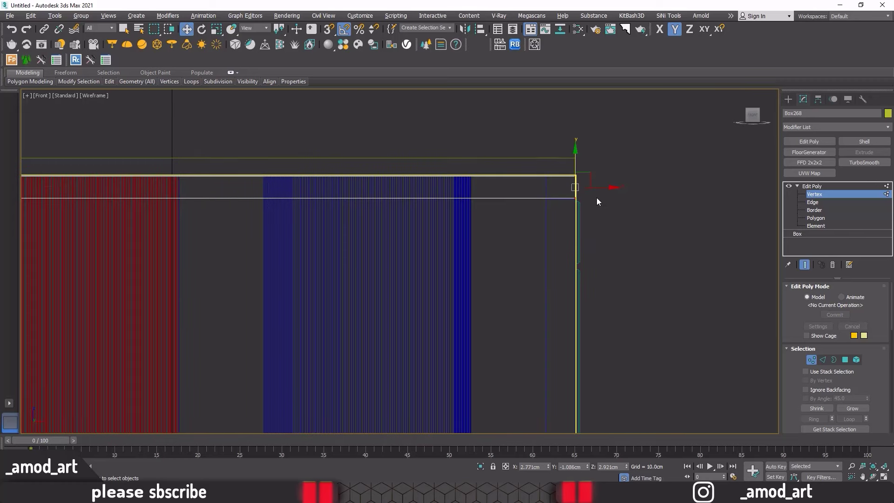
left_click_drag(588, 186, 556, 187)
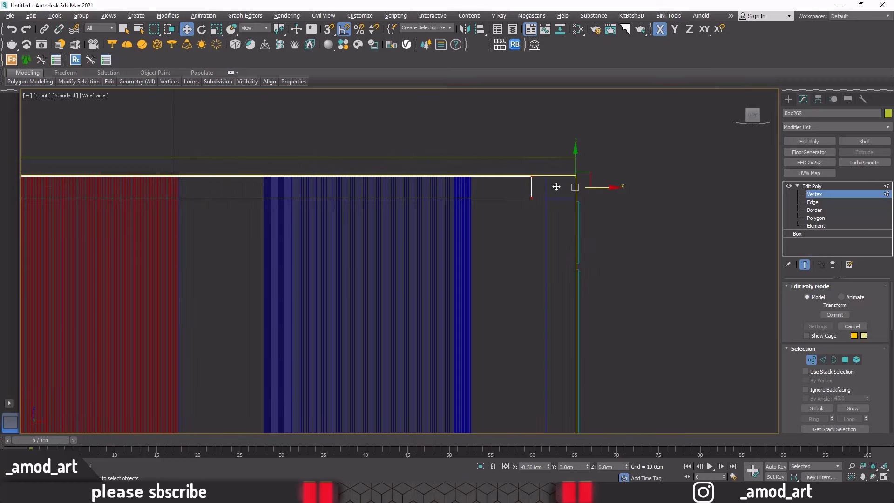
scroll(555, 186, "down", 3)
middle_click_drag(197, 239, 337, 247)
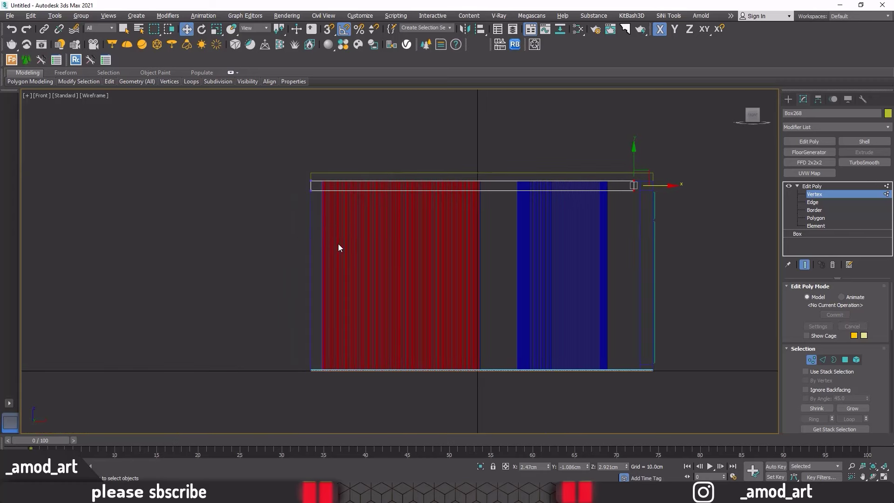
mouse_move(328, 170)
left_mouse_down()
mouse_move(305, 192)
mouse_move(360, 176)
left_mouse_up()
scroll(307, 192, "up", 3)
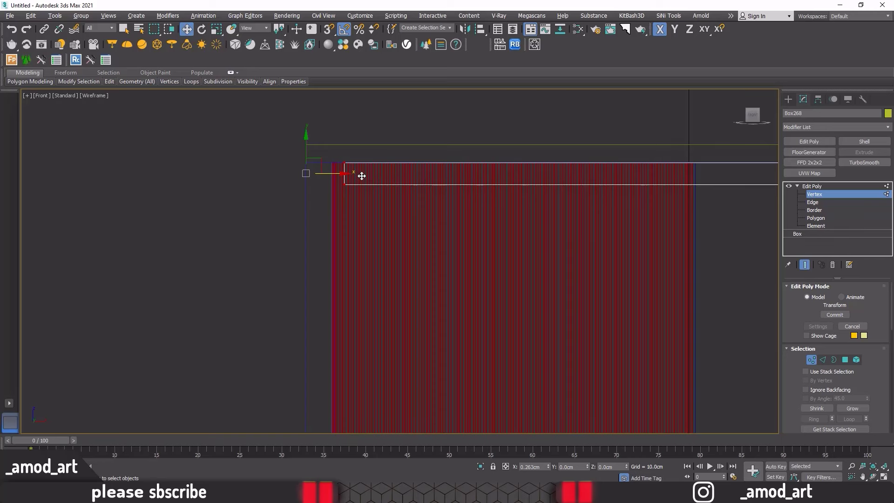
key("alt+w")
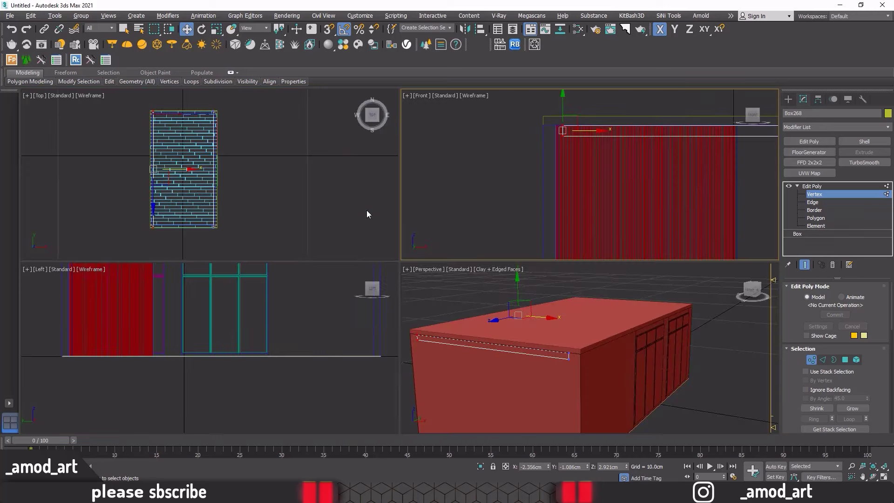
right_click(284, 181)
key("alt+w")
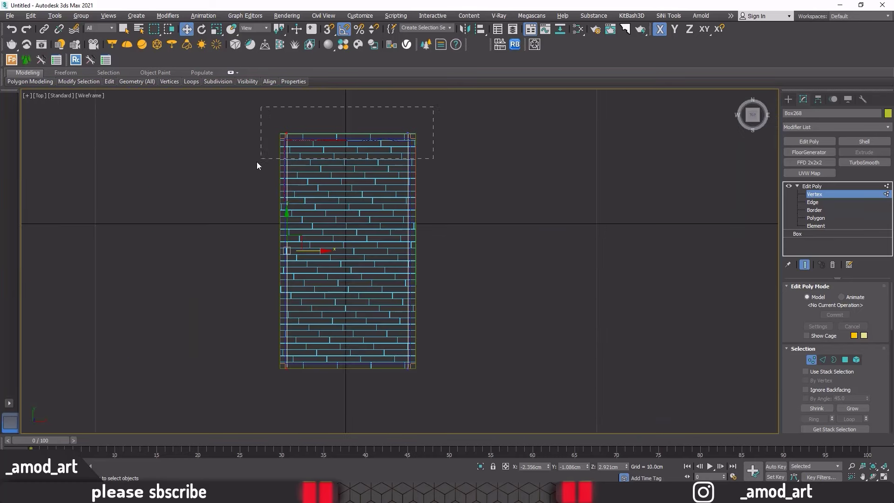
Step: Move the second layer's top and bottom vertex rows inward in the Top view
left_click_drag(257, 164, 259, 161)
scroll(340, 126, "up", 4)
scroll(325, 112, "up", 1)
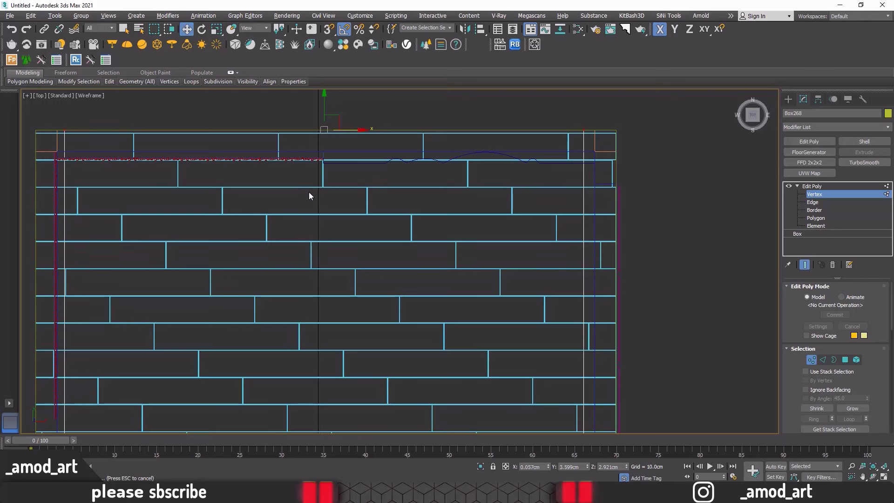
middle_click_drag(309, 192, 357, 228)
left_click_drag(371, 140, 378, 183)
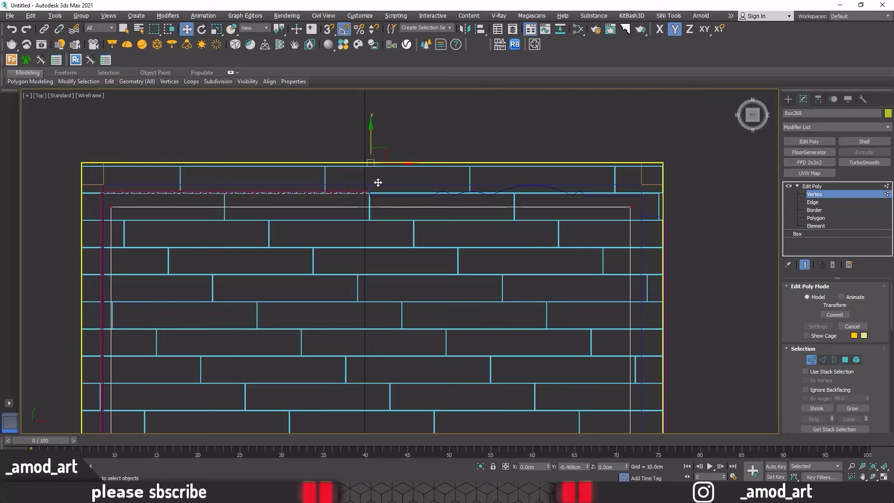
scroll(377, 187, "down", 4)
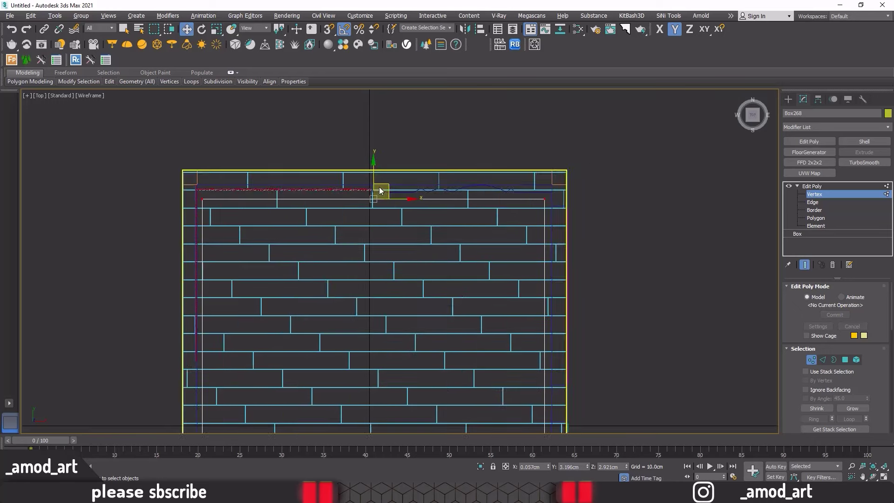
scroll(379, 194, "down", 7)
middle_click_drag(355, 225, 342, 149)
middle_click_drag(429, 422, 431, 372)
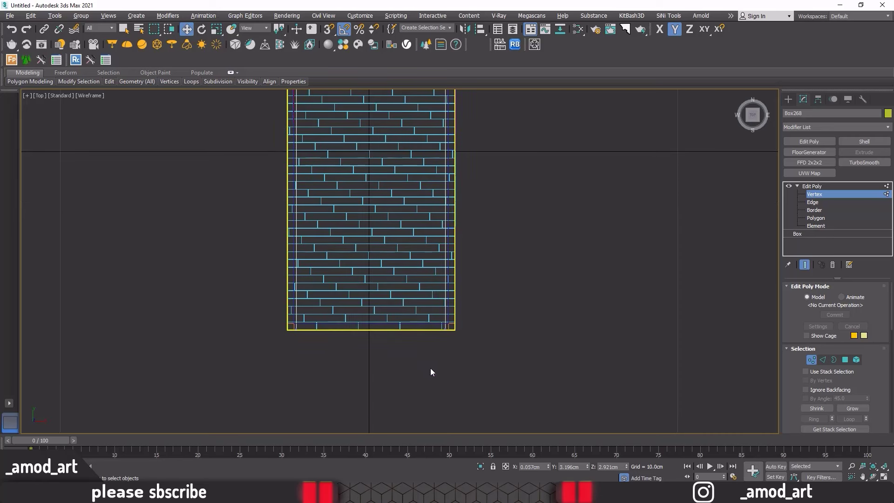
left_click_drag(172, 286, 175, 287)
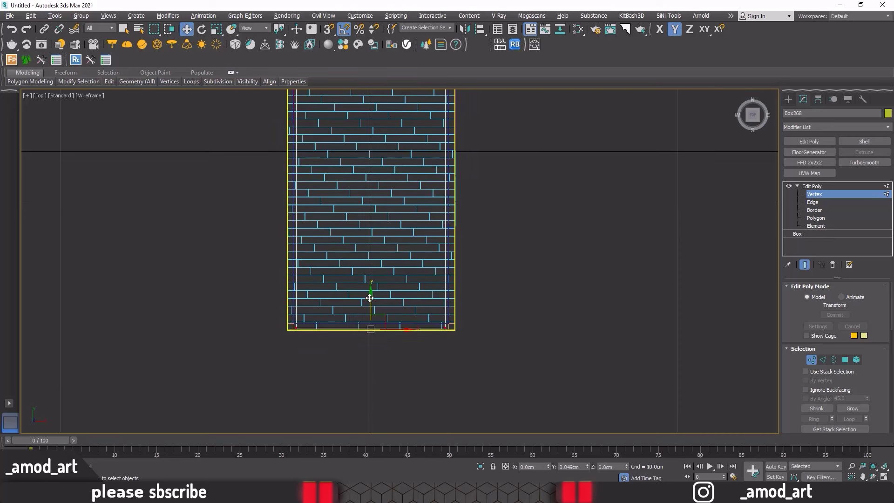
left_click_drag(367, 311, 369, 296)
Step: Move the layer's left and right vertex columns inward, then exit Vertex level
scroll(369, 296, "down", 3)
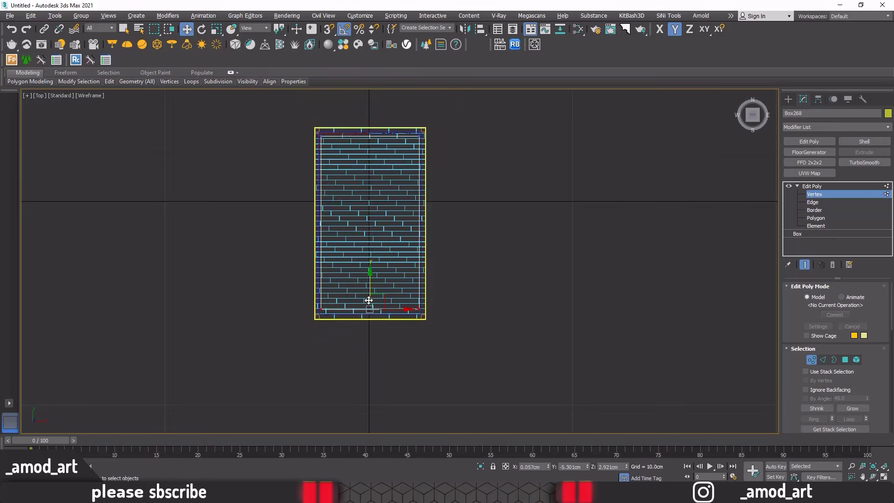
left_click_drag(353, 354, 255, 114)
scroll(324, 219, "up", 2)
scroll(322, 225, "up", 2)
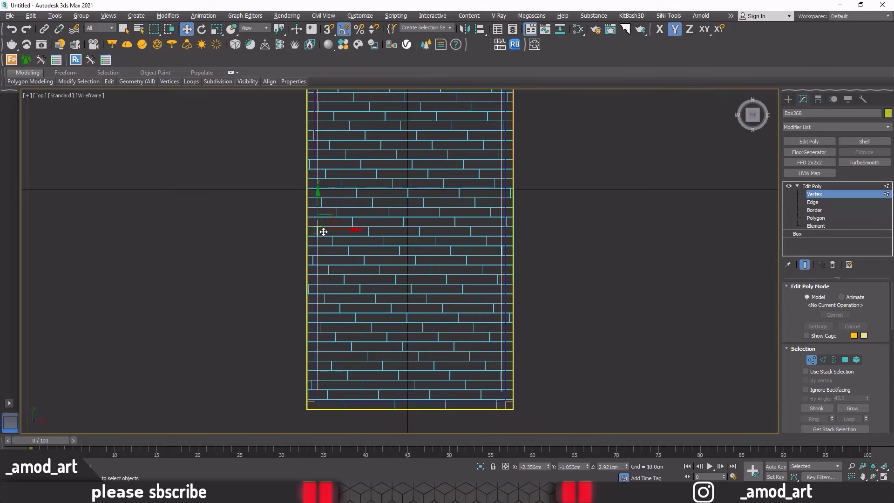
scroll(329, 230, "up", 3)
middle_click_drag(329, 229, 331, 295)
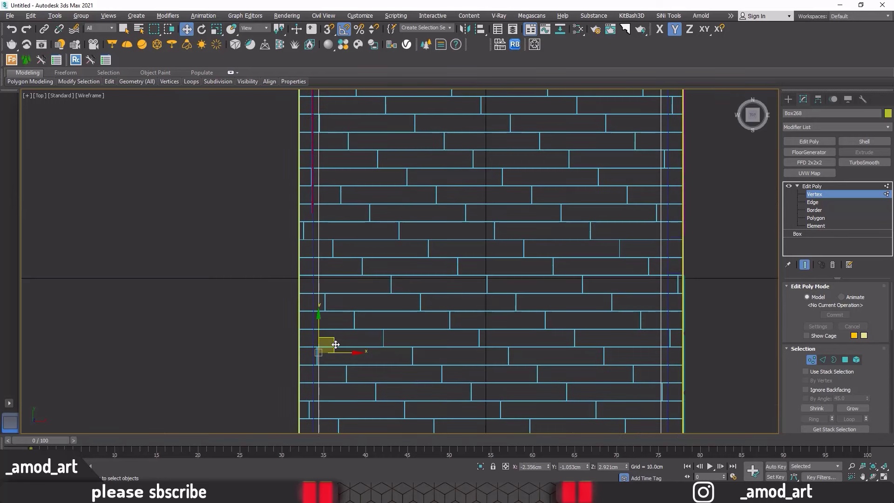
left_click_drag(340, 353, 345, 353)
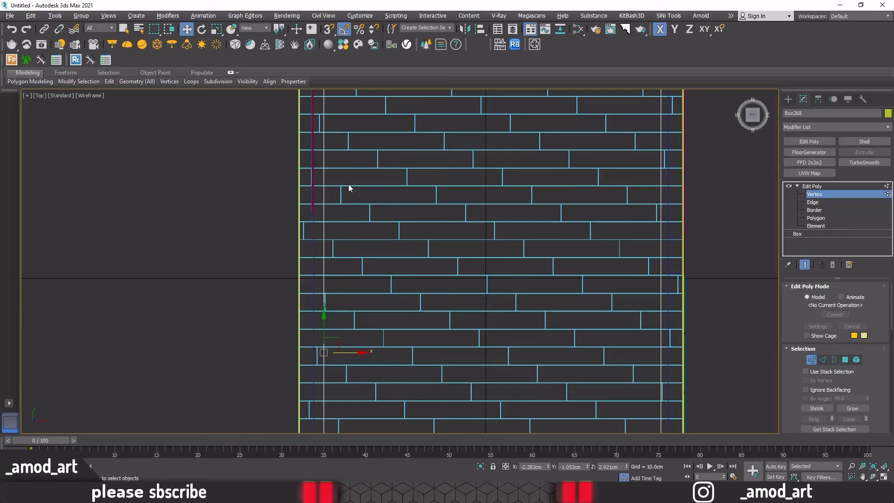
scroll(349, 187, "down", 3)
mouse_move(351, 172)
middle_mouse_down()
mouse_move(355, 241)
mouse_move(322, 195)
middle_mouse_up()
scroll(320, 193, "down", 3)
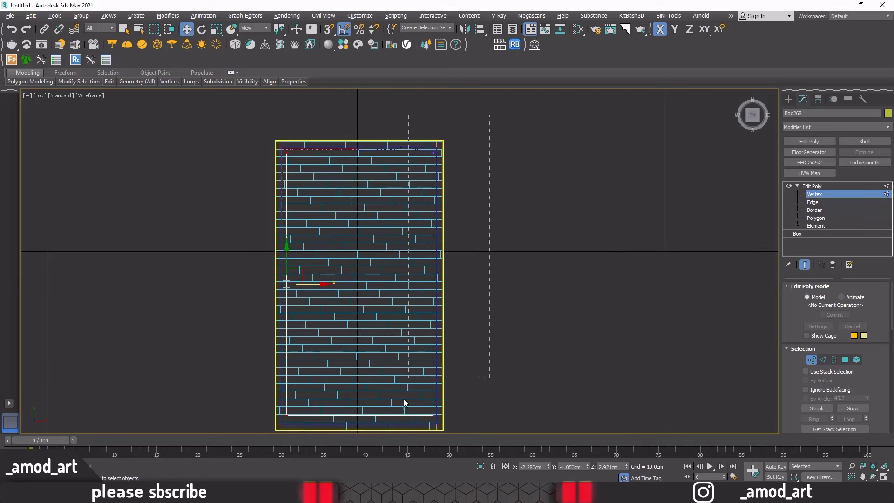
left_click_drag(398, 440, 398, 438)
scroll(443, 296, "up", 1)
scroll(445, 283, "up", 1)
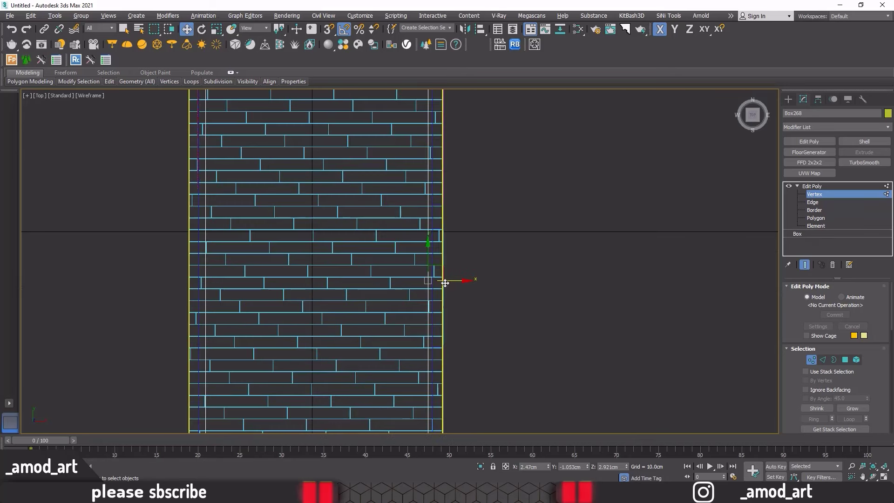
left_click_drag(445, 281, 442, 281)
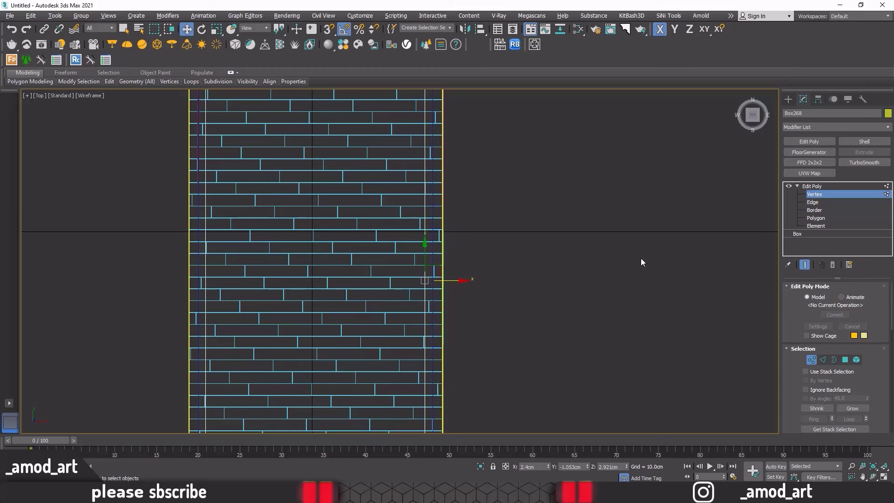
left_click(810, 186)
Step: Deselect the ceiling layer, recentre the maximized Top view, and bring up the Physical camera creation options
key("alt+w")
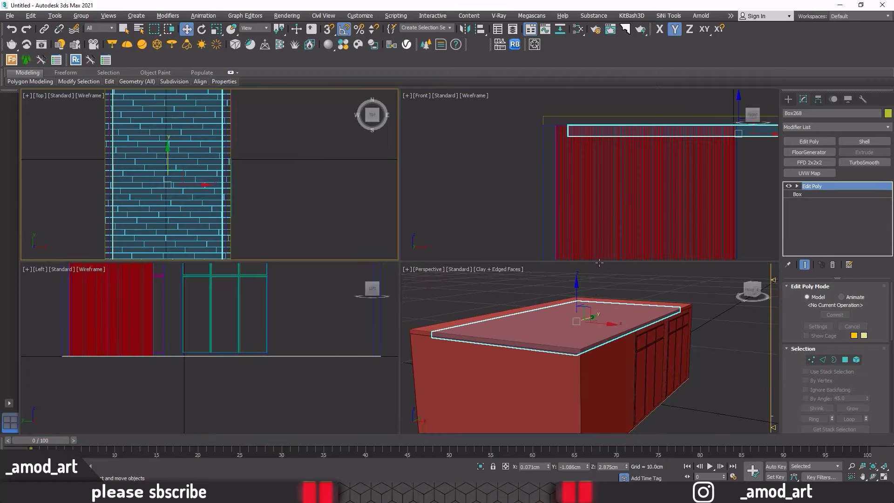
left_click(578, 333)
scroll(489, 294, "up", 3)
key("ctrl+d")
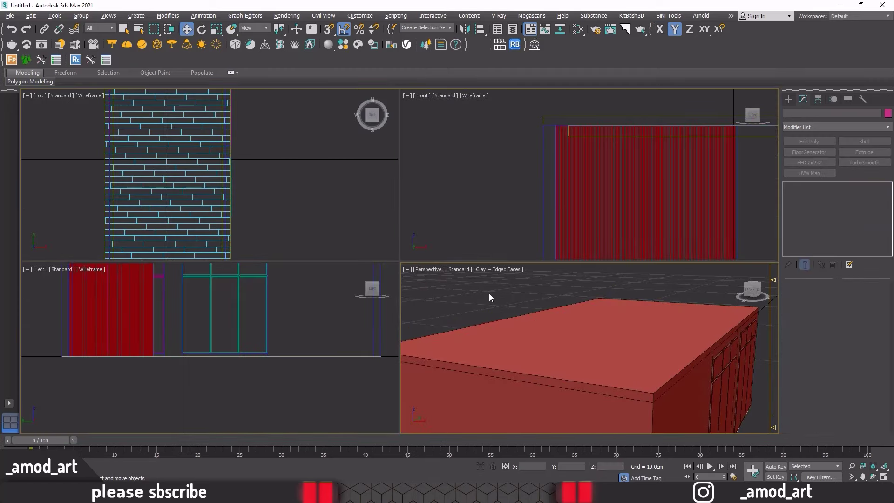
key("alt+w")
key("alt+w")
right_click(252, 195)
key("alt+w")
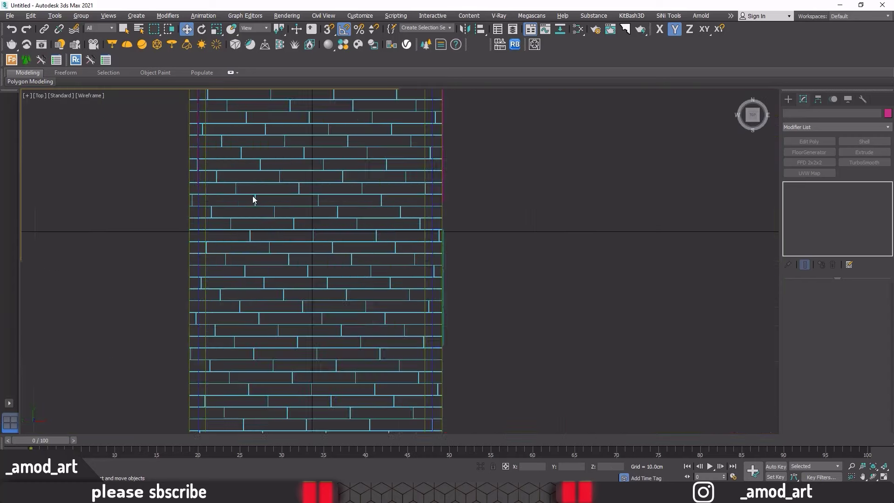
middle_click_drag(253, 195, 287, 200)
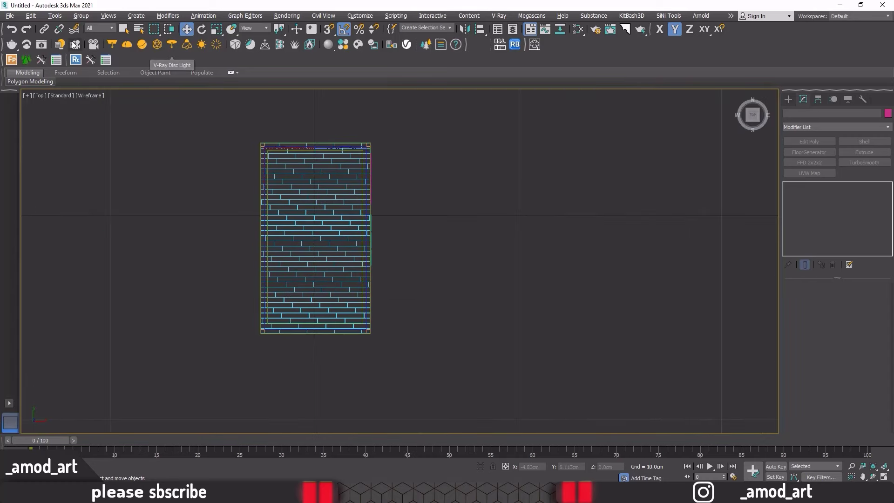
left_click(788, 99)
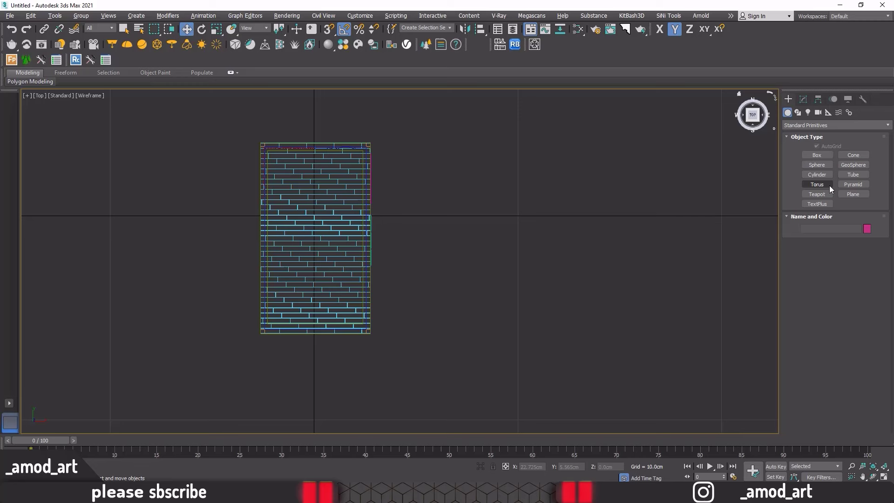
left_click(818, 113)
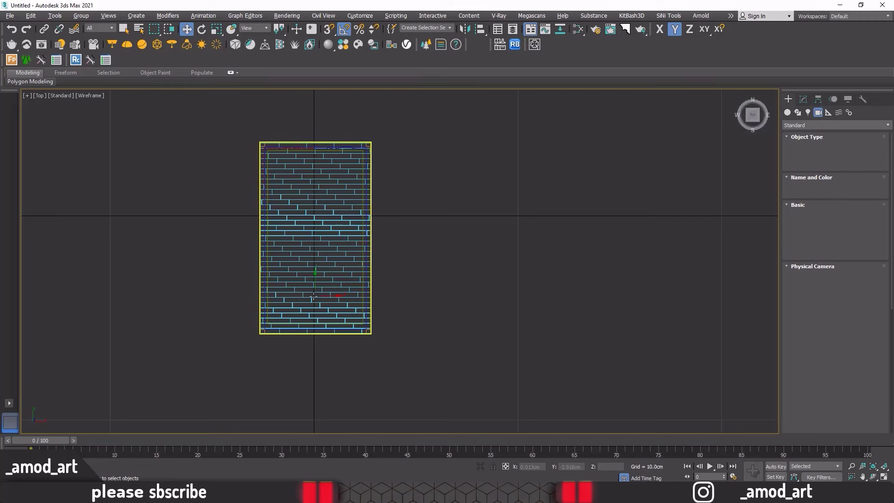
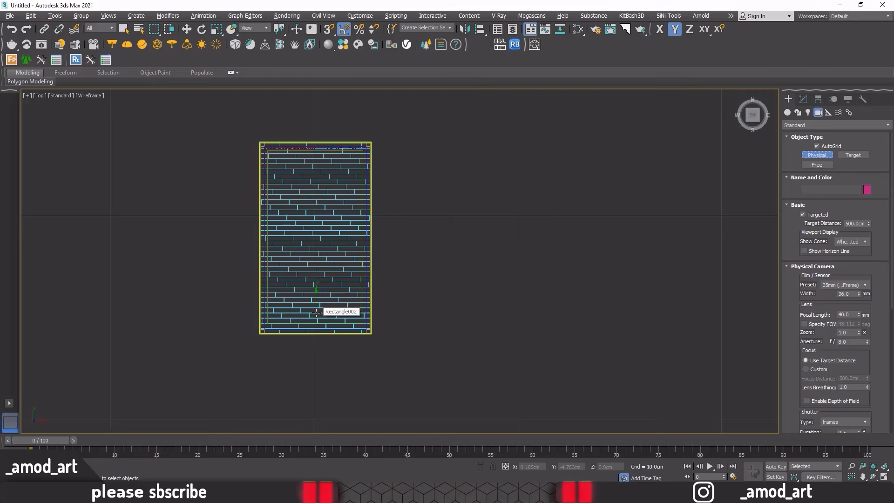
Step: Place a physical camera in Top view aimed across the room, and orbit the perspective view to a low side angle
left_click_drag(316, 312, 317, 119)
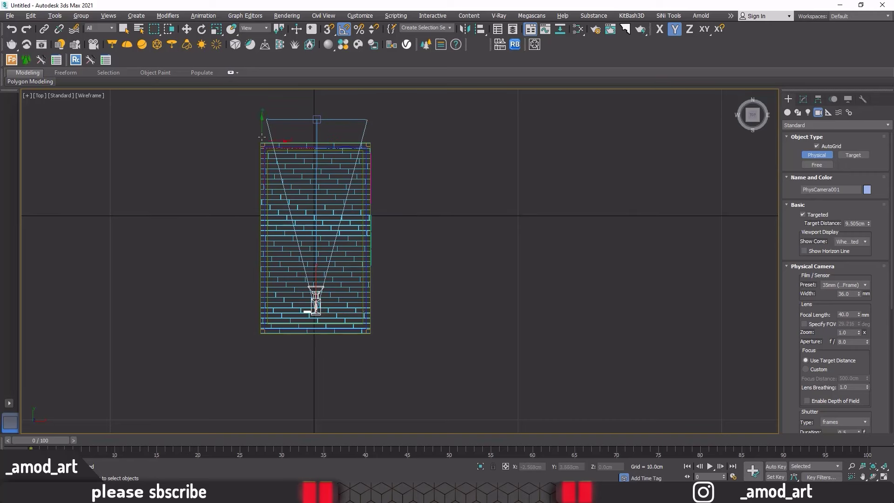
left_click(185, 29)
key("alt+w")
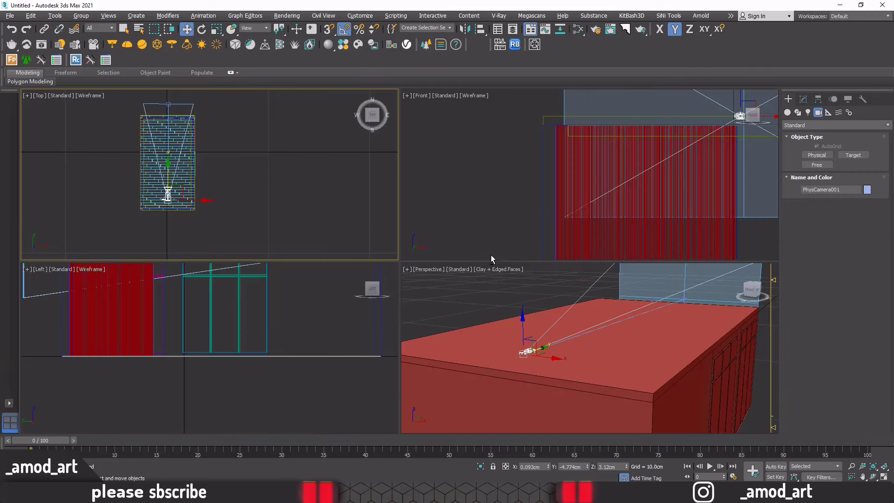
right_click(518, 304)
key("alt+w")
mouse_move(518, 304)
middle_mouse_down("alt")
mouse_move(532, 303)
mouse_move(499, 299)
middle_mouse_up("alt")
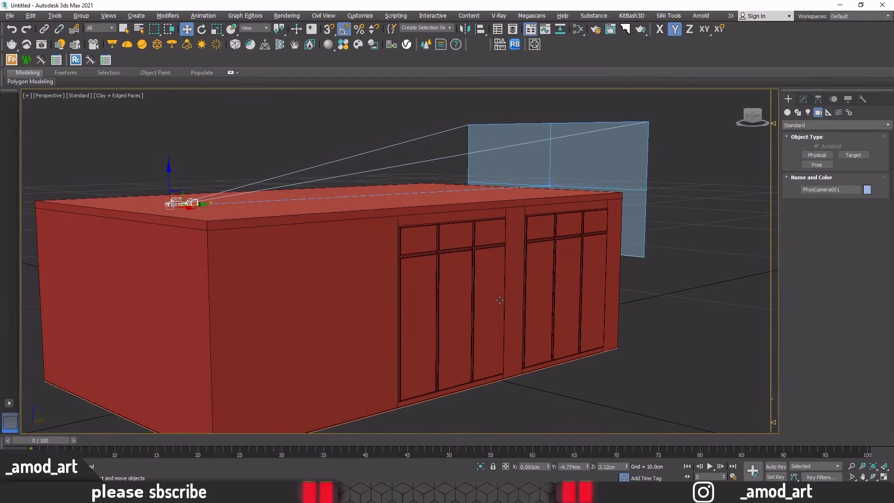
key("alt+w")
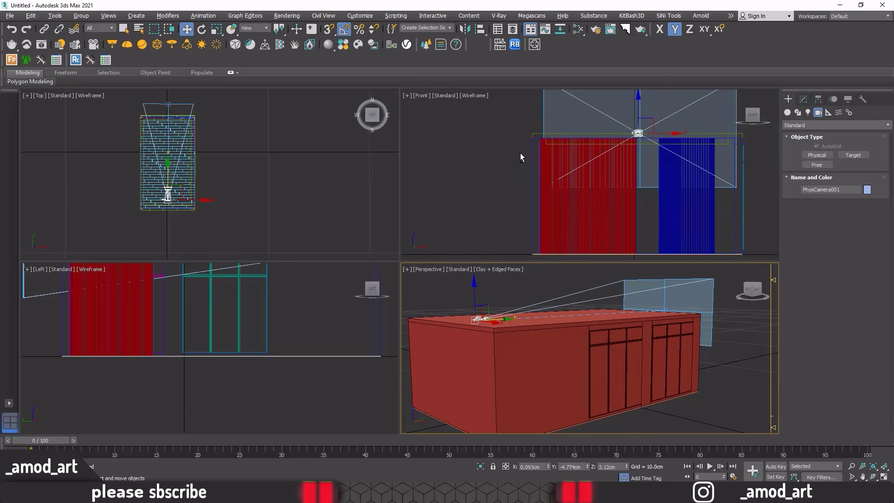
Step: In the Left view, lower the camera and its target in height
right_click(275, 302)
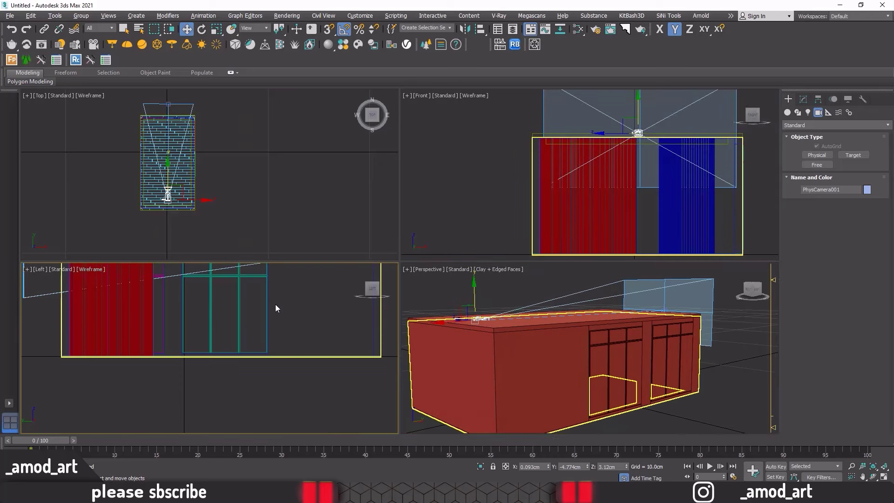
key("alt+w")
scroll(234, 270, "up", 4)
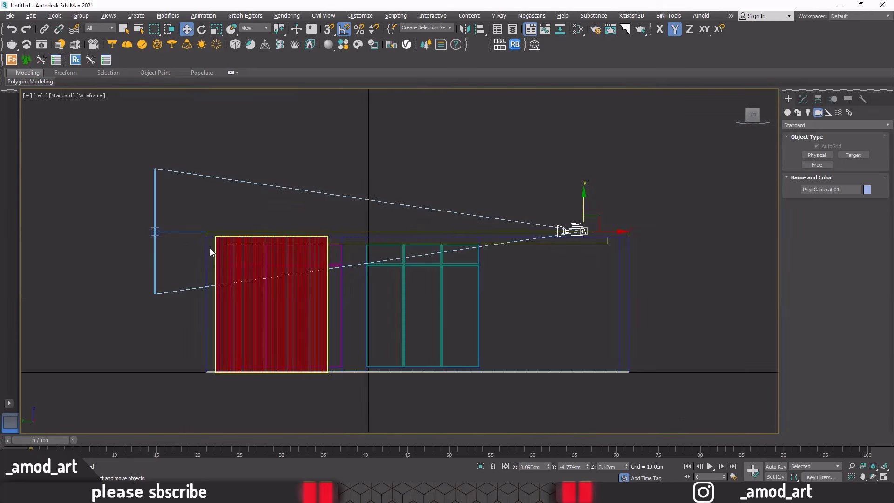
left_click(187, 231)
left_click_drag(75, 213, 69, 292)
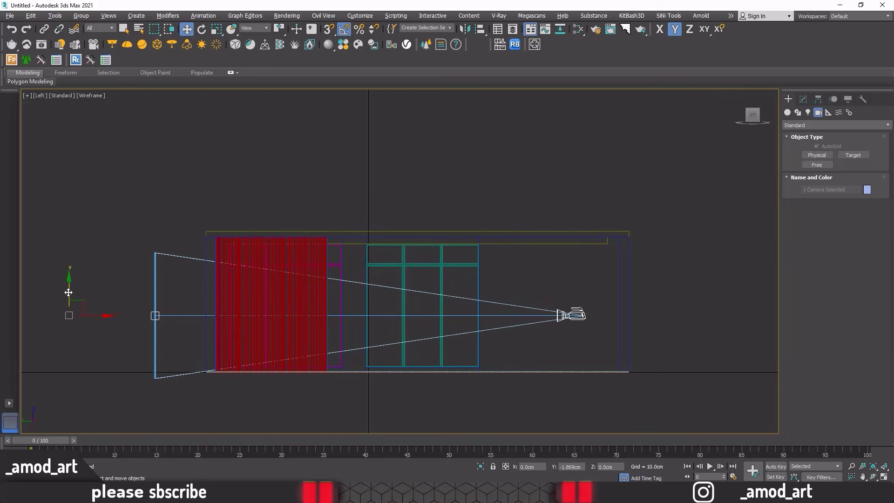
Step: Show the perspective viewport through PhysCamera001, maximized
key("alt+w")
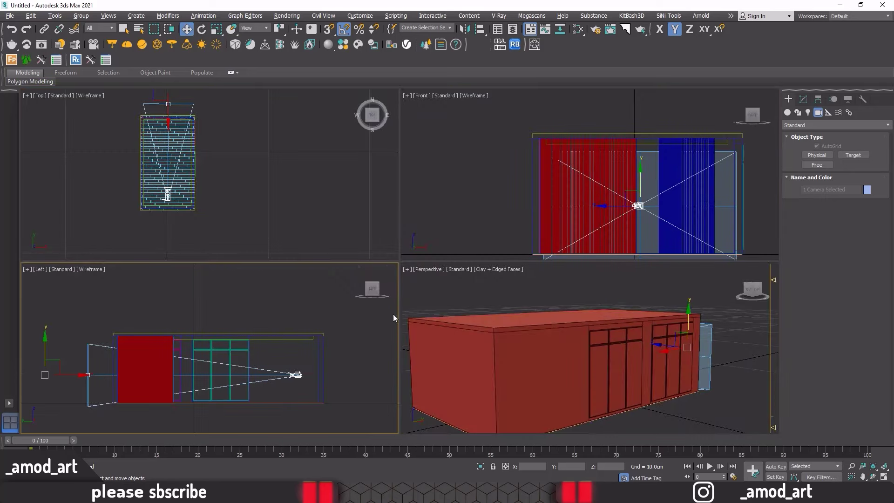
right_click(498, 303)
key("c")
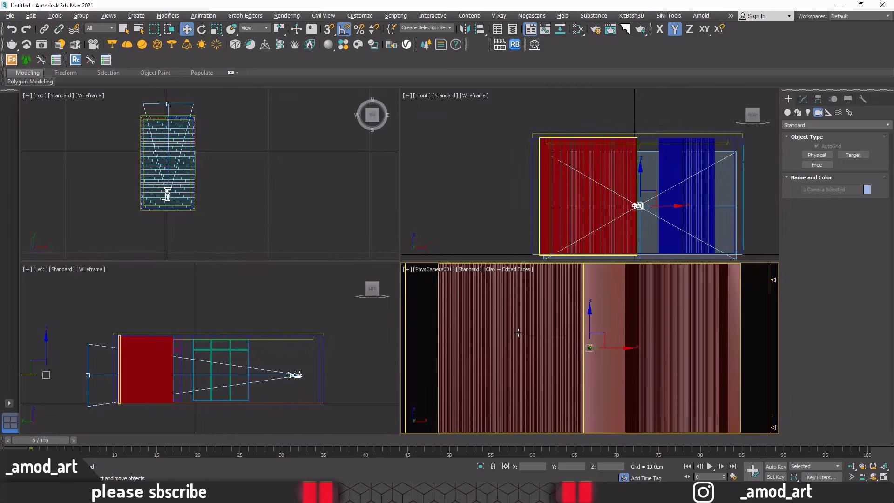
key("alt+w")
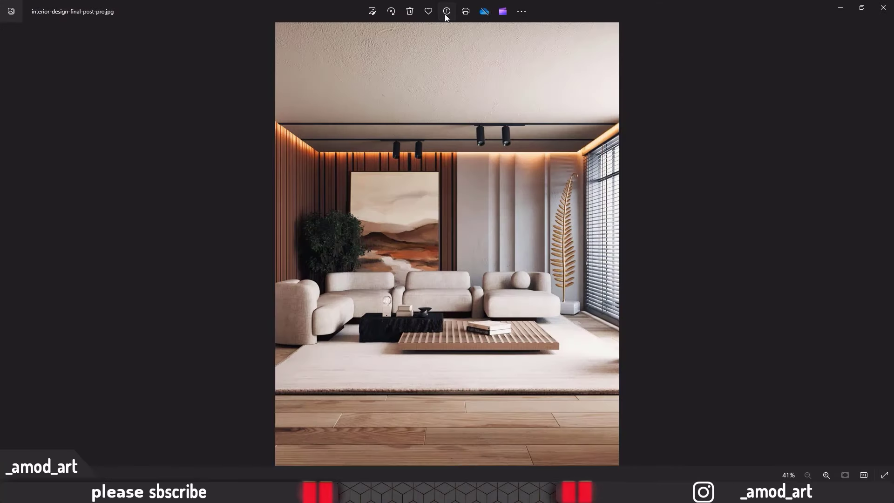
Step: Check the reference photo's 1800 x 2319 pixel size in its info panel, then minimize Photos
left_click(446, 14)
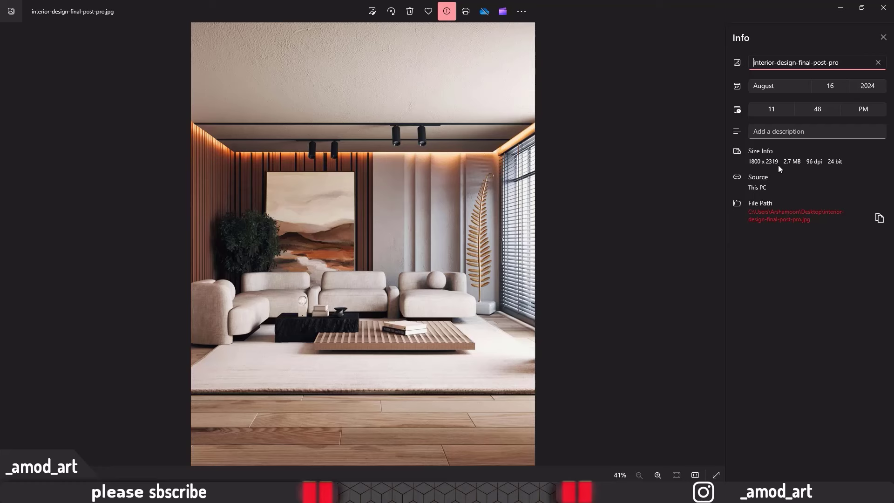
left_click_drag(778, 162, 745, 163)
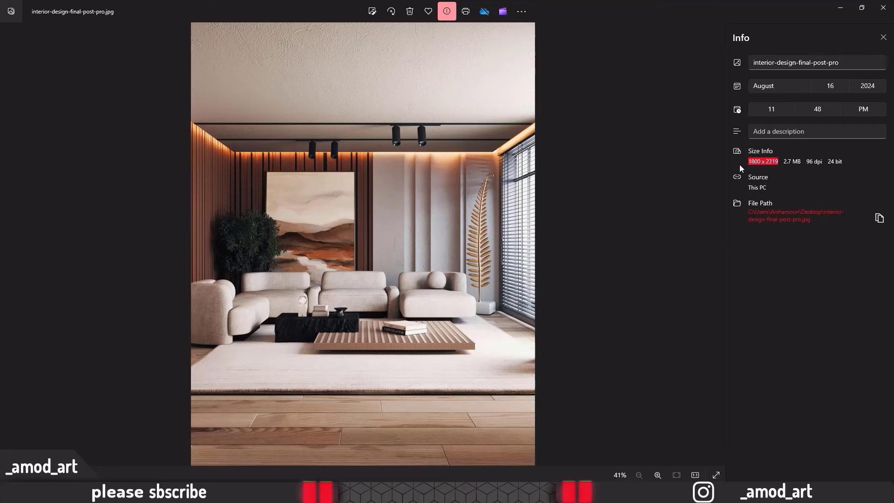
left_click(841, 12)
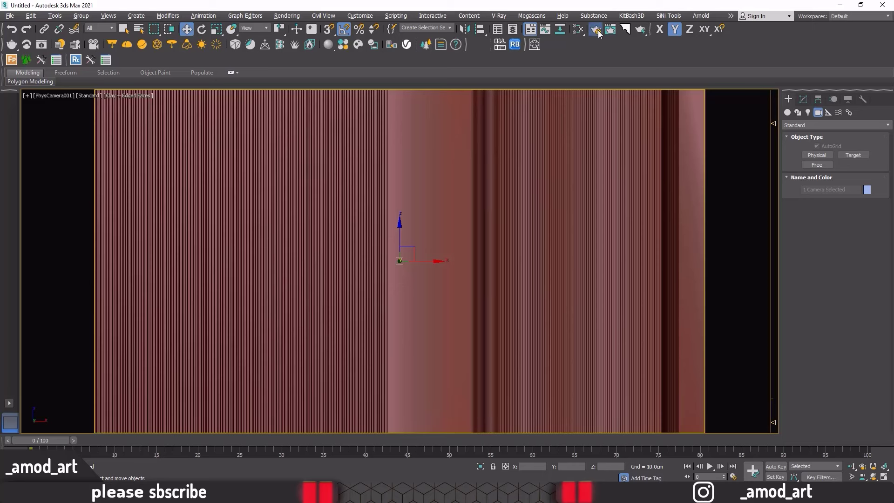
Step: Lock rendering to the camera view and set a custom 1800 x 2319 output with locked image aspect
key("shift+f")
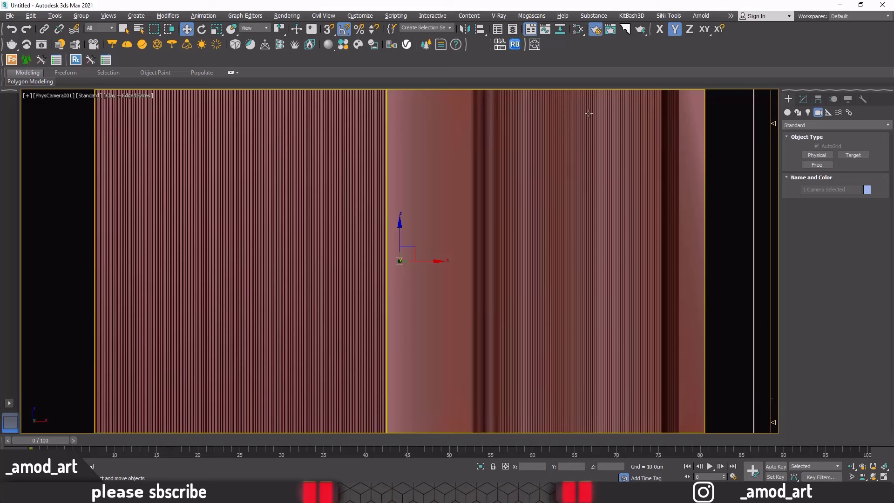
key("shift+f")
key("F10")
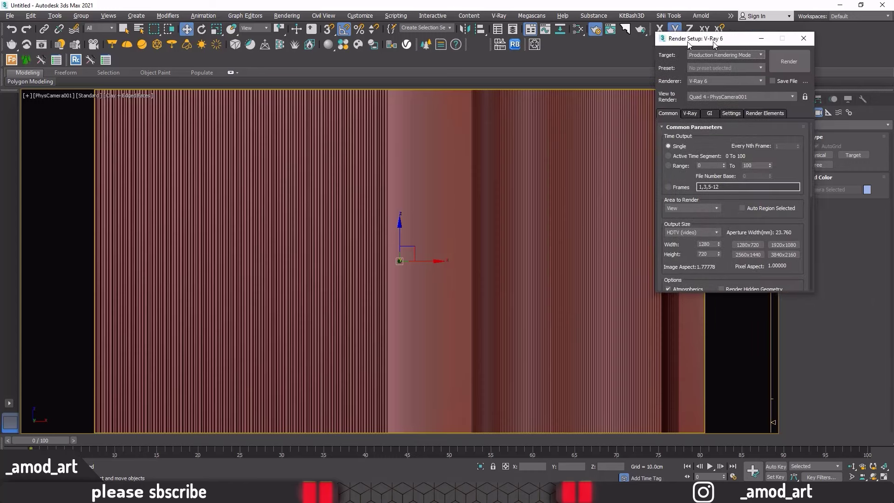
left_click(713, 104)
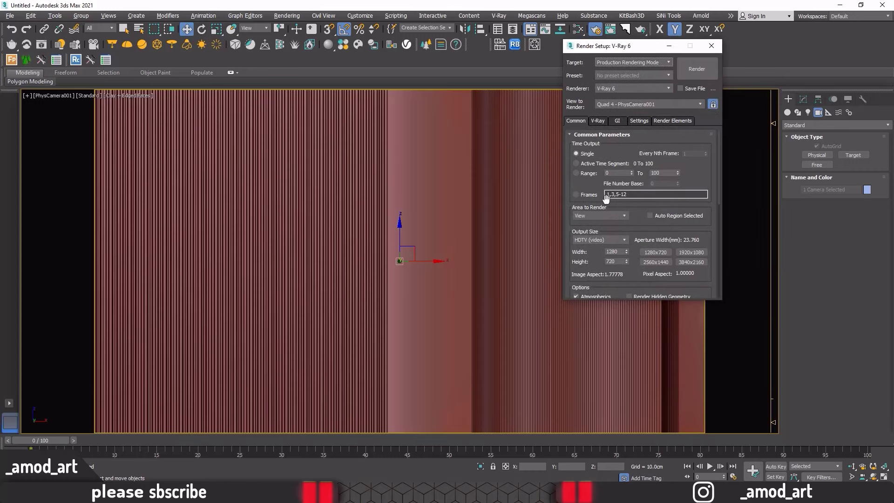
left_click(586, 240)
left_click(586, 240)
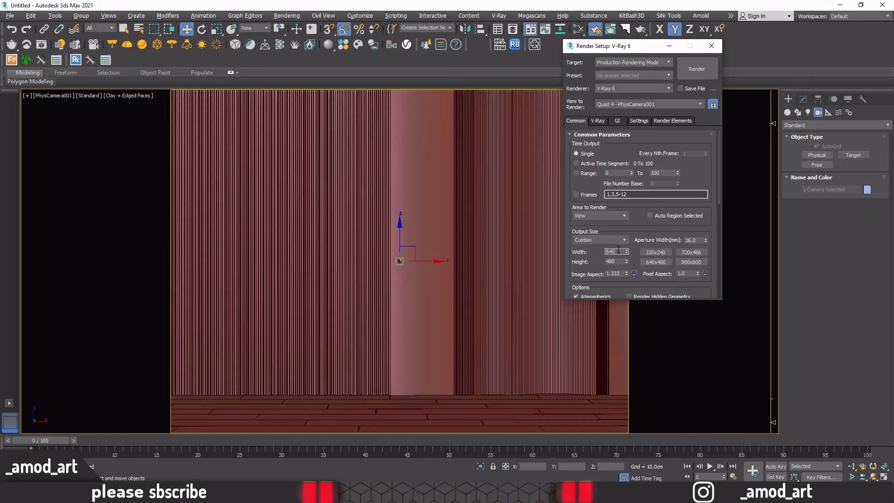
double_click(618, 251)
type("1800")
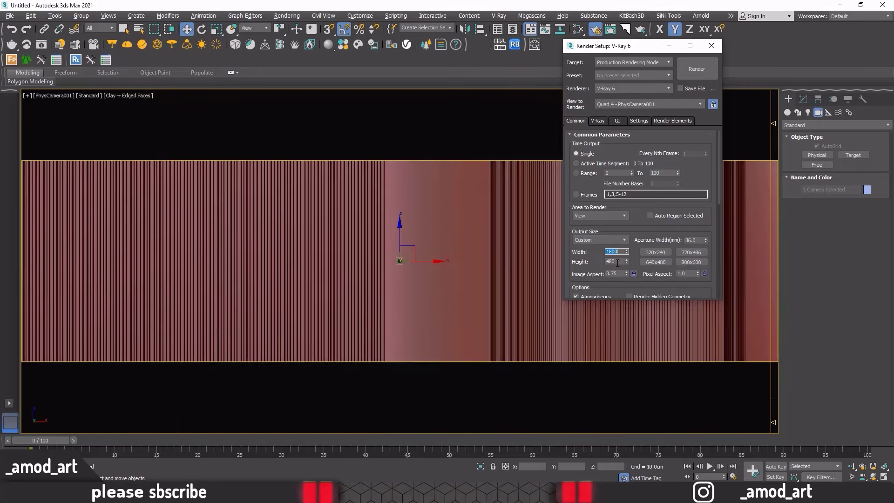
double_click(616, 260)
type("2319")
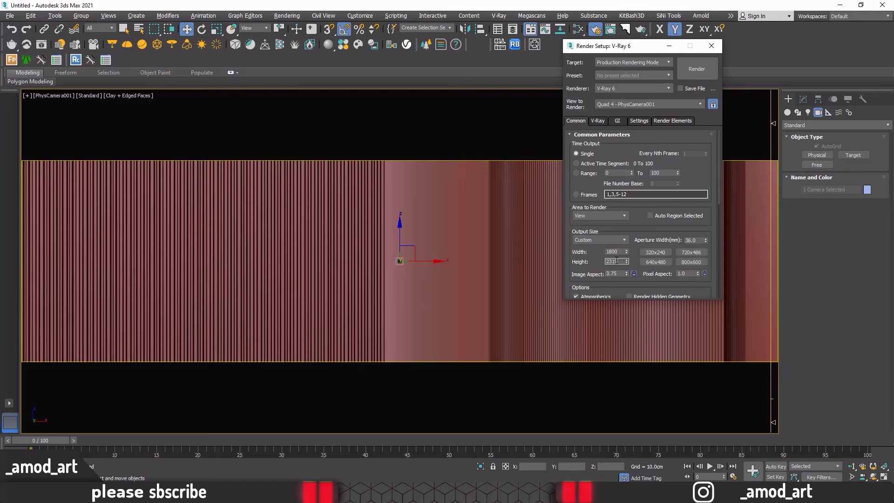
key("Tab")
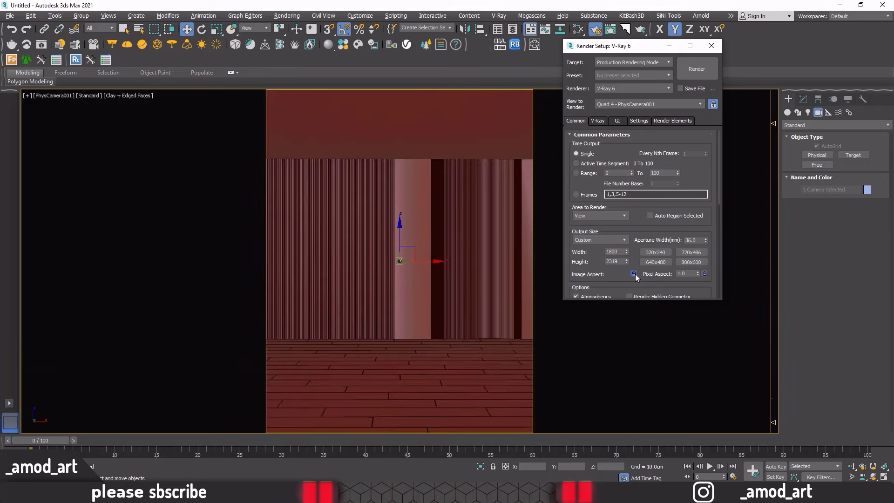
left_click(634, 274)
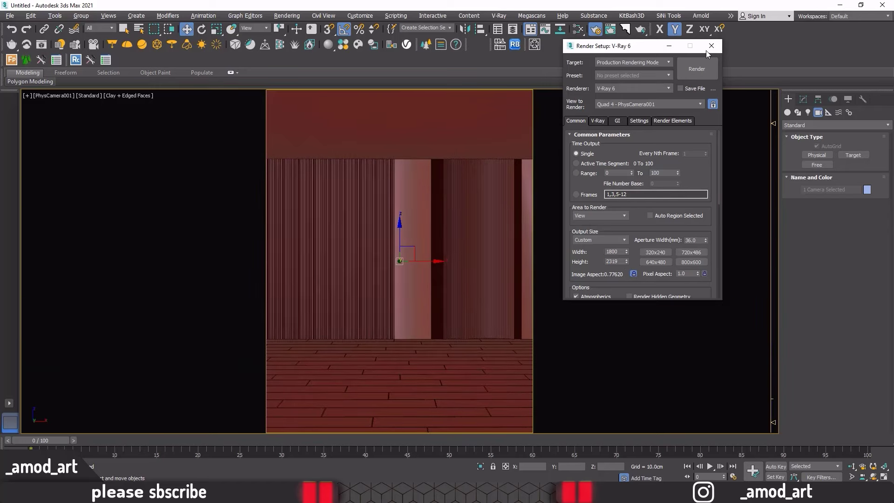
left_click(714, 51)
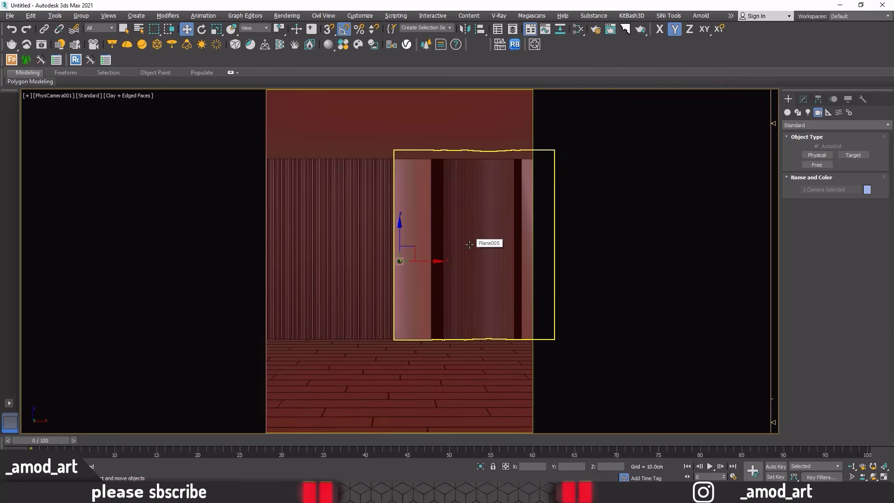
Step: Dolly the camera back from the wall to show the walls and floor
left_click(851, 467)
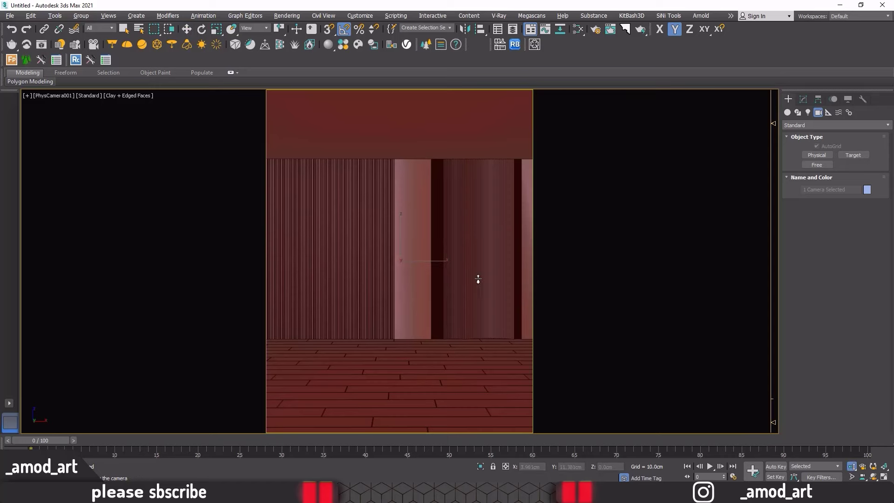
mouse_move(477, 280)
left_mouse_down()
mouse_move(471, 271)
mouse_move(470, 279)
left_mouse_up()
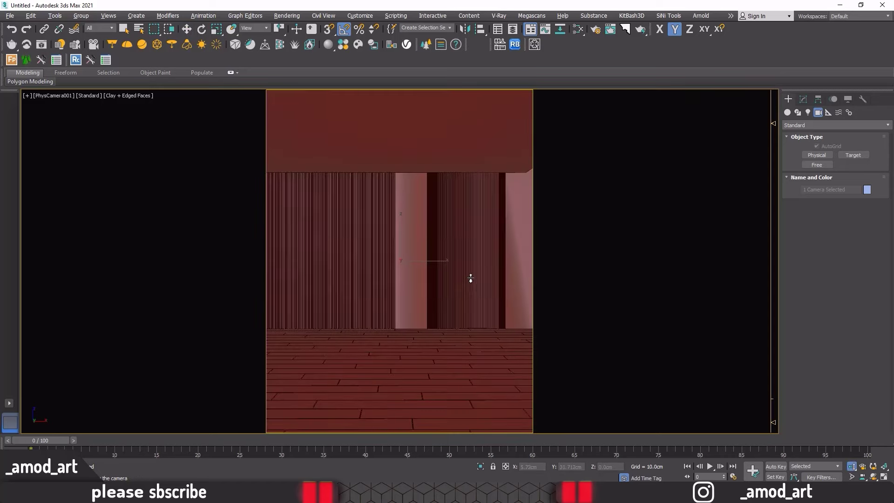
middle_click_drag(469, 279, 484, 278)
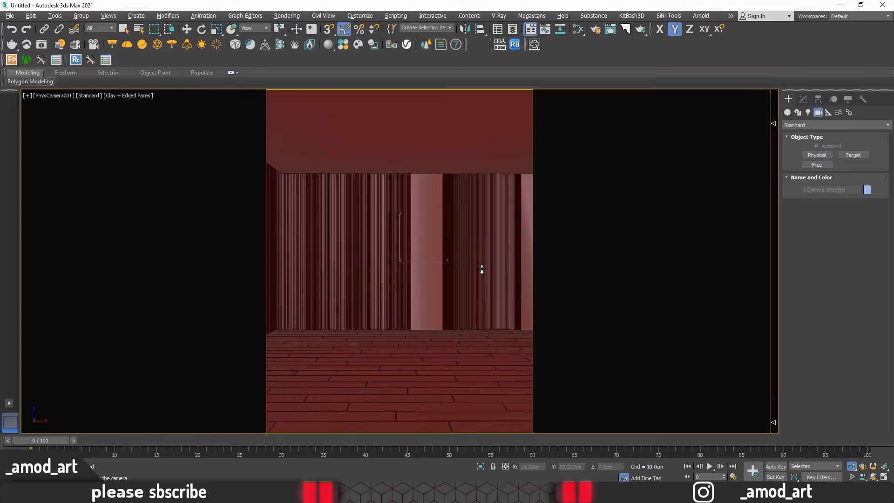
left_click(807, 98)
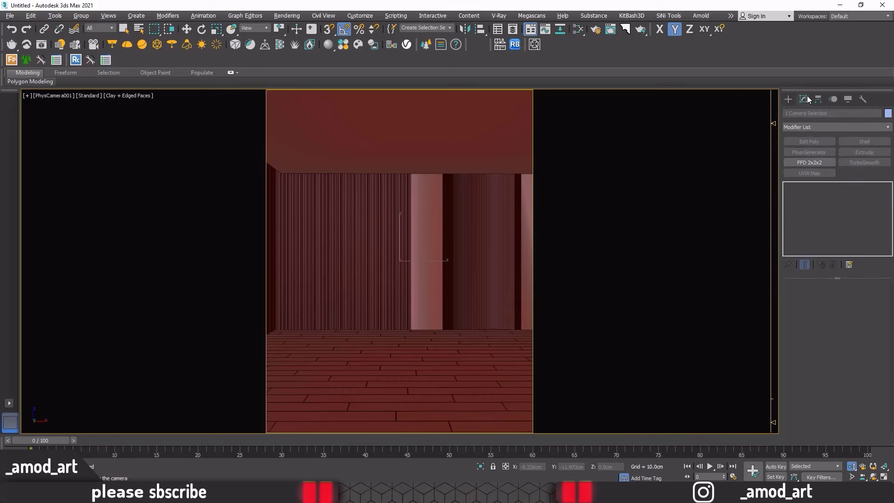
left_click(786, 101)
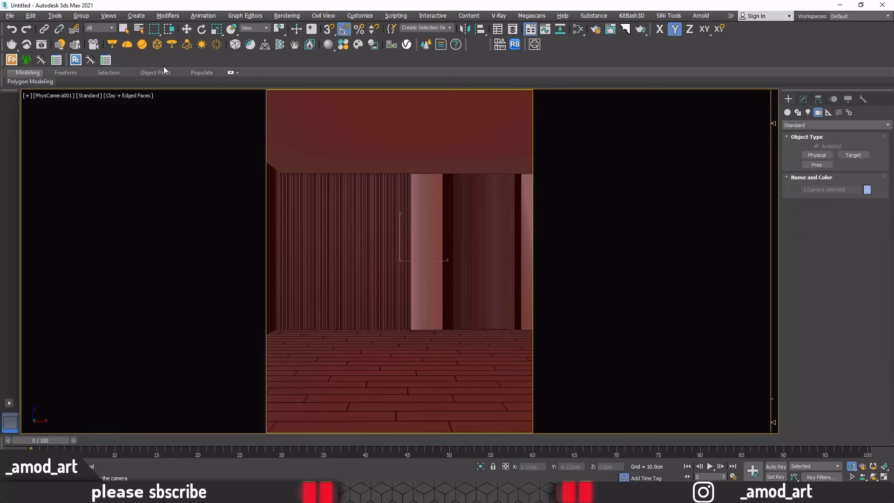
Step: Select the view's camera and lower its focal length from 40 to 34 mm
left_click(54, 96)
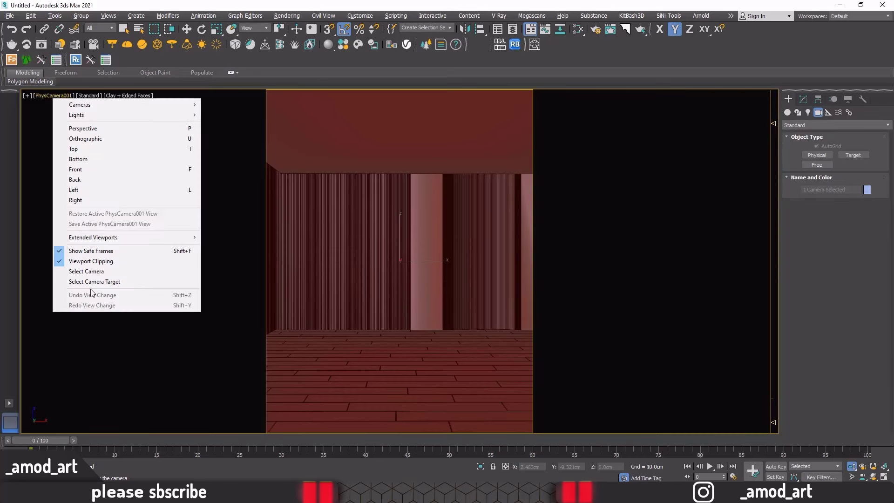
left_click(89, 271)
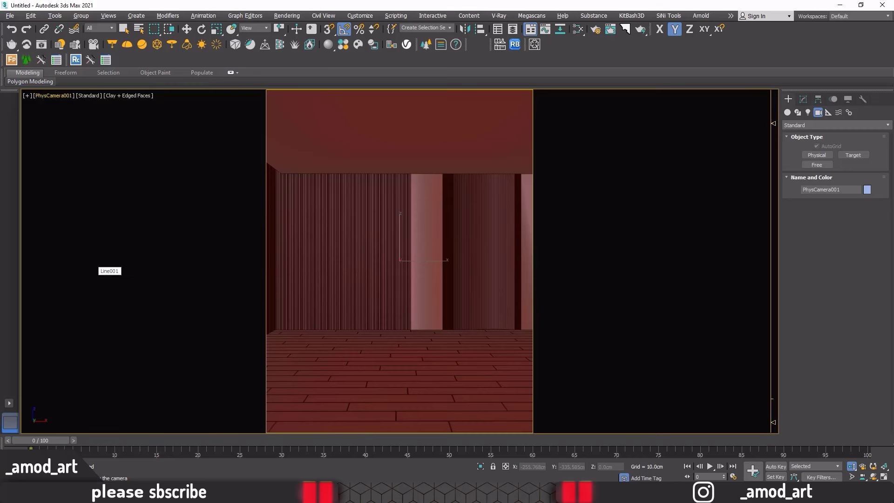
left_click(803, 99)
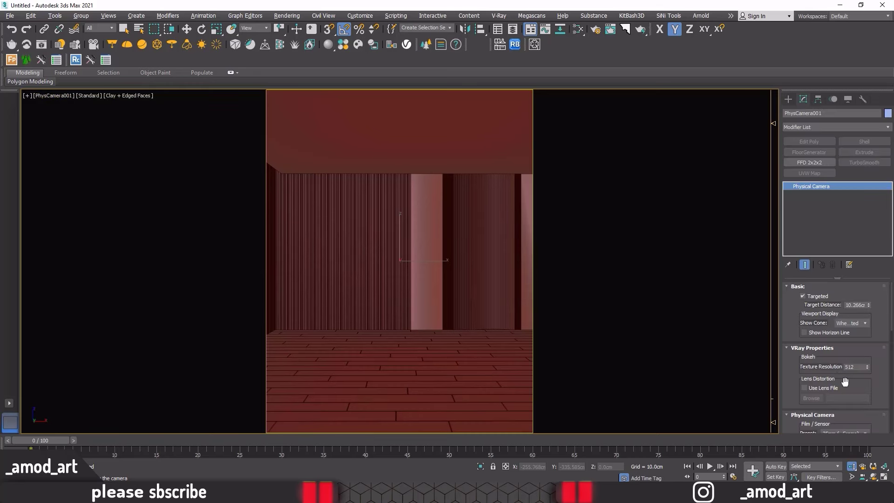
scroll(797, 370, "down", 2)
scroll(797, 371, "down", 1)
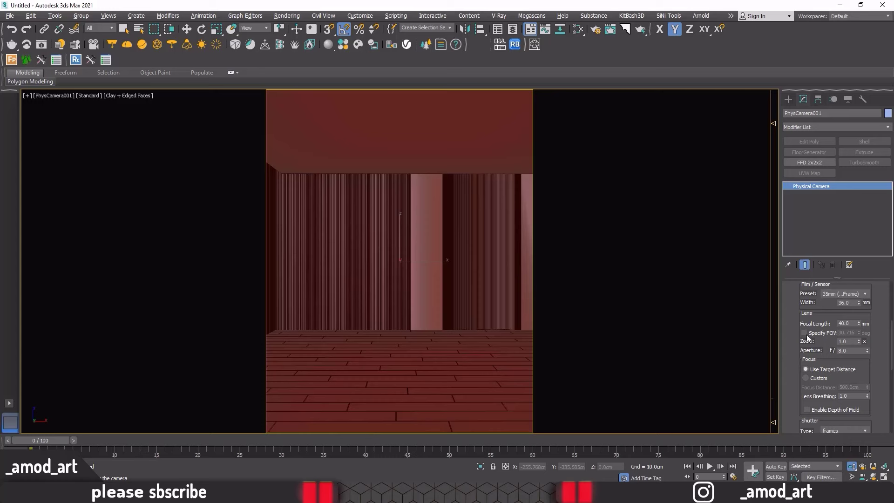
left_click(856, 325)
left_click(856, 325)
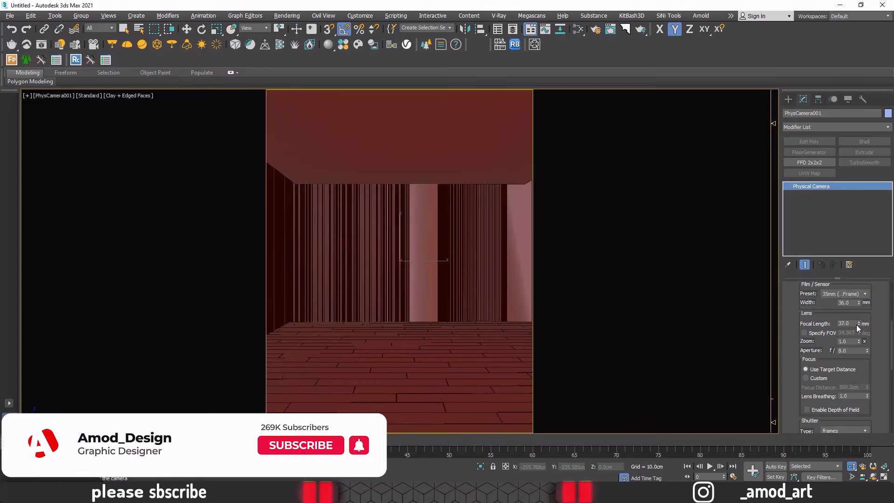
left_click(856, 325)
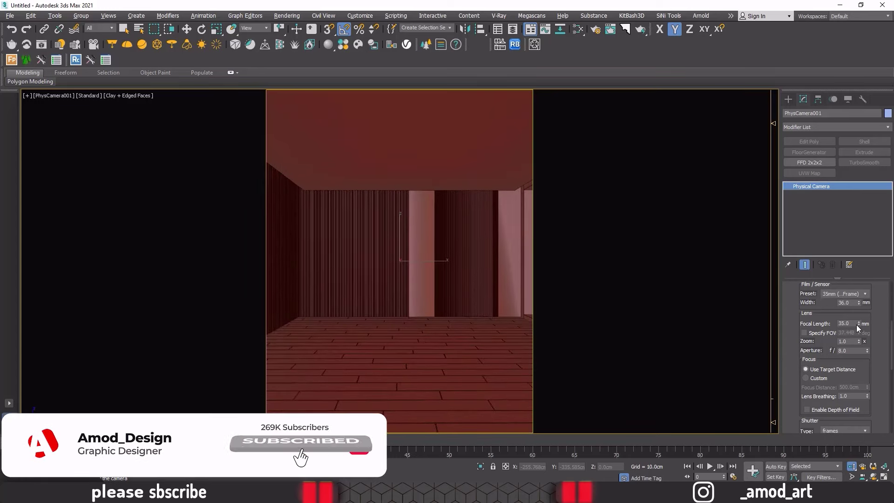
left_click(857, 325)
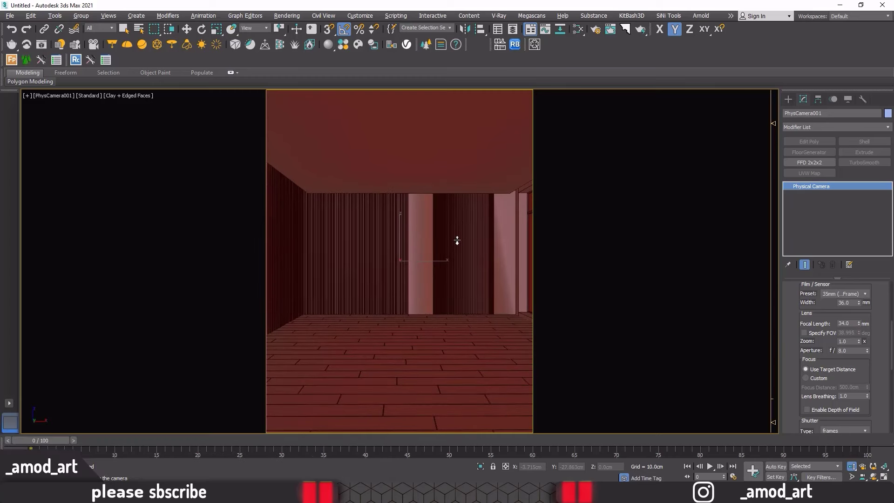
left_click(186, 30)
left_click(458, 223)
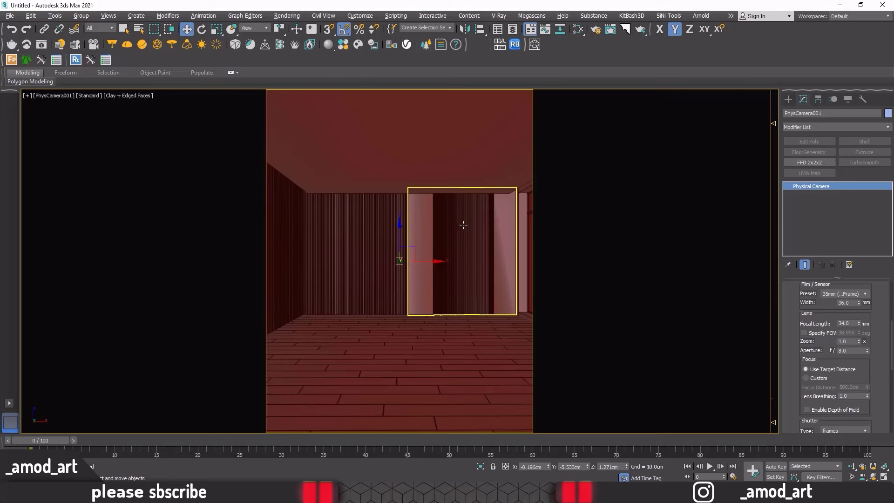
key("alt+w")
Step: Nudge the camera target along X and dolly the camera toward it
left_click(166, 104)
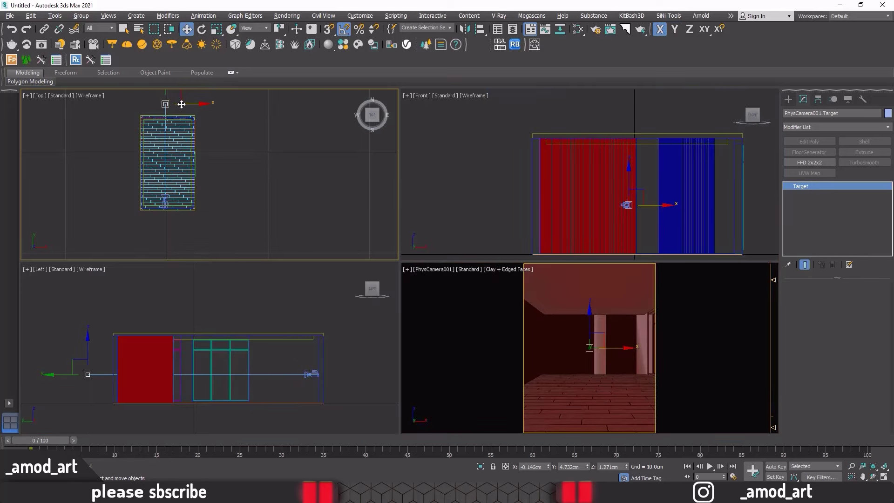
left_click_drag(181, 103, 181, 103)
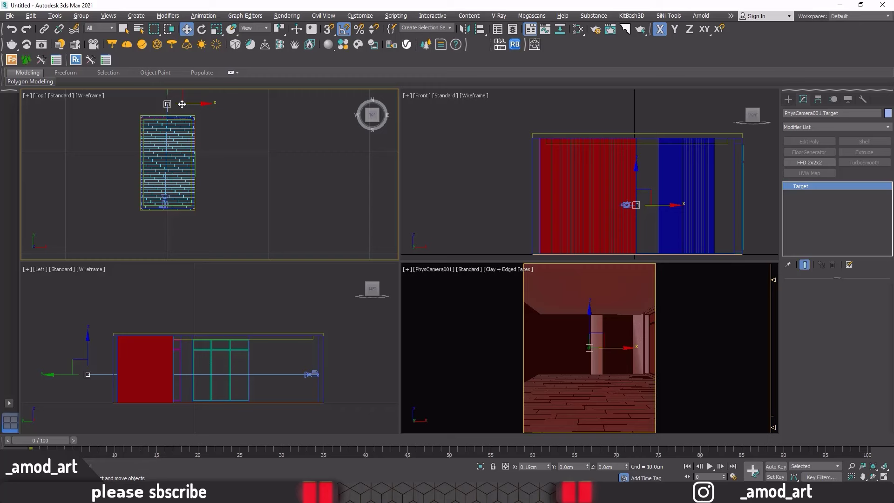
right_click(497, 308)
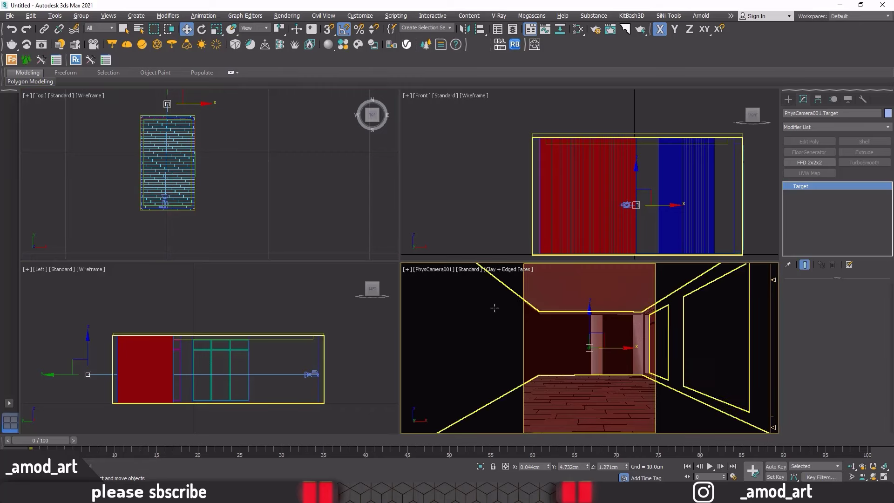
left_click(852, 466)
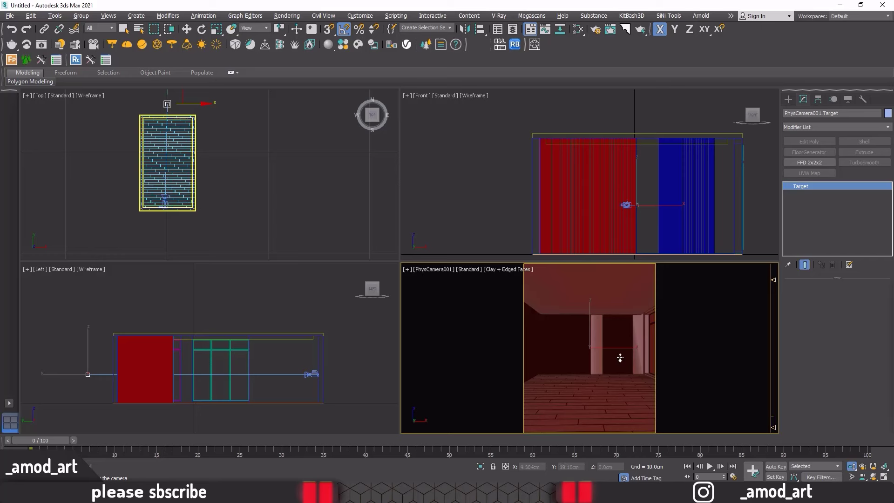
scroll(619, 356, "up", 2)
scroll(620, 356, "up", 2)
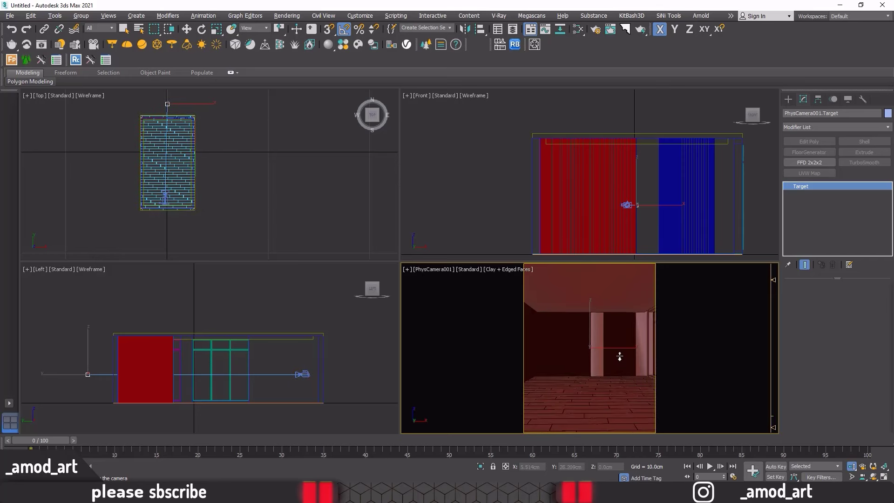
left_click(186, 29)
right_click(247, 119)
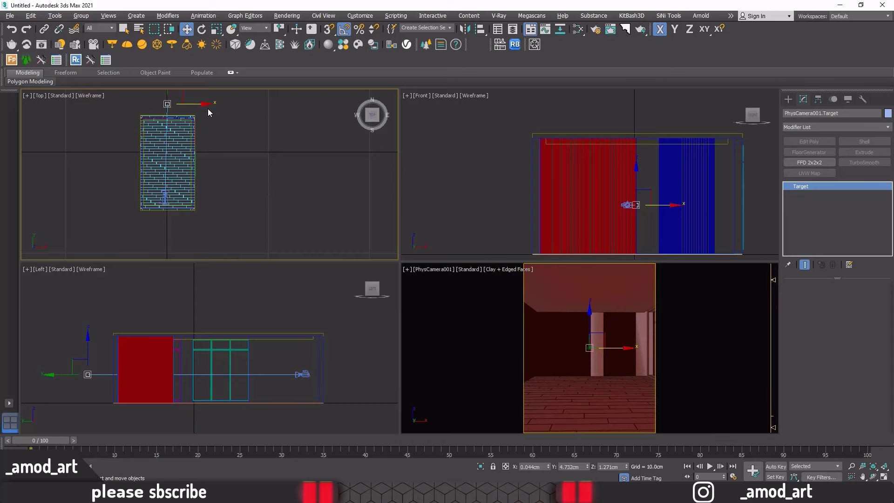
left_click_drag(200, 103, 199, 104)
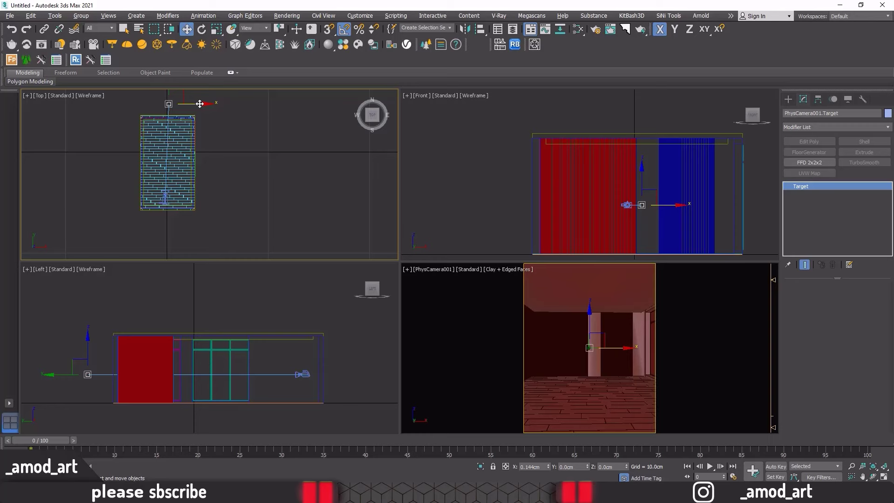
Step: In a maximized Top view, slide the camera slightly right along X
left_click(303, 374)
left_click(176, 184)
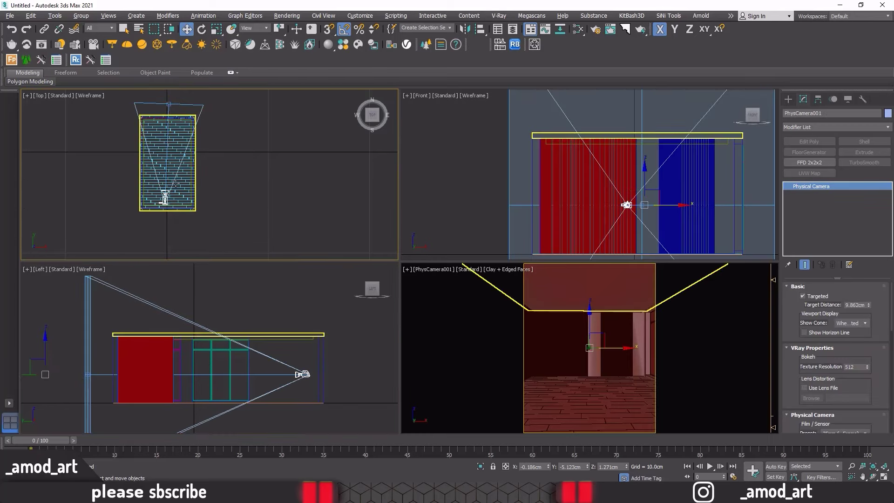
key("alt+w")
middle_click_drag(354, 274, 359, 330)
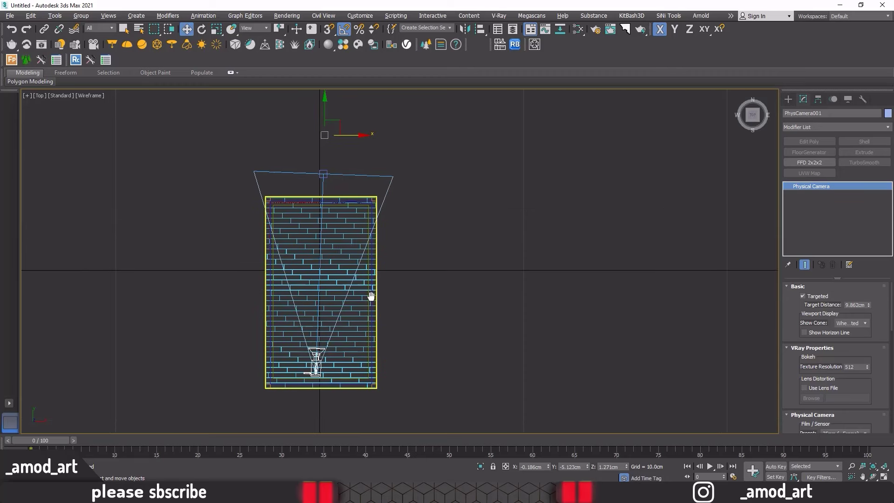
left_click_drag(354, 137, 361, 137)
key("alt+w")
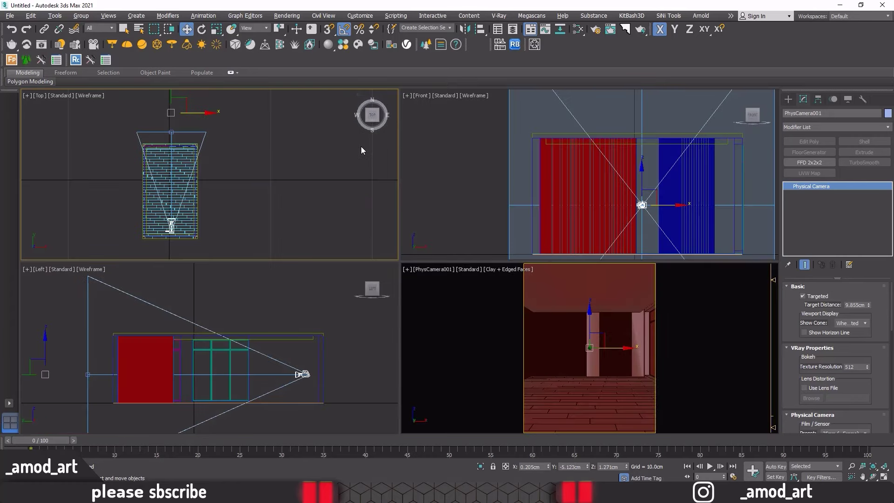
Step: Select the door group and inspect it in the front and camera views
left_click(530, 338)
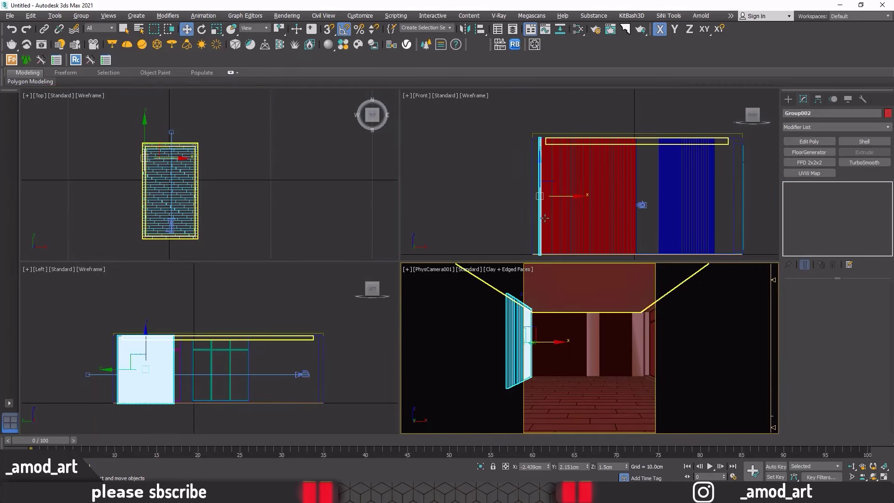
key("alt+w")
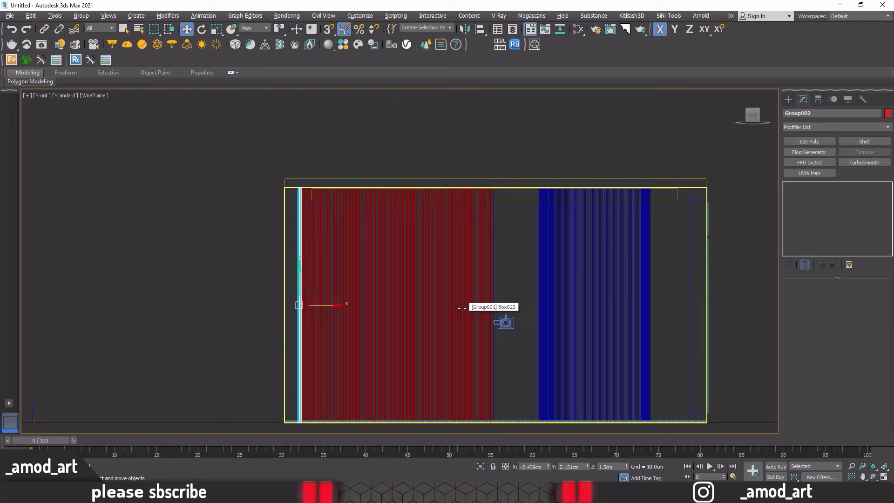
key("alt+w")
right_click(462, 309)
key("alt+w")
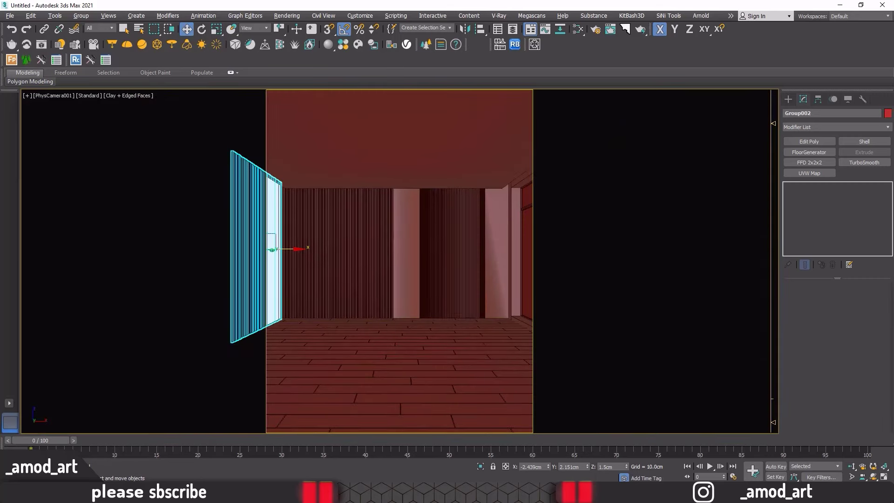
key("alt+w")
Step: Shift the camera slightly left along X in the Top view
left_click(268, 366)
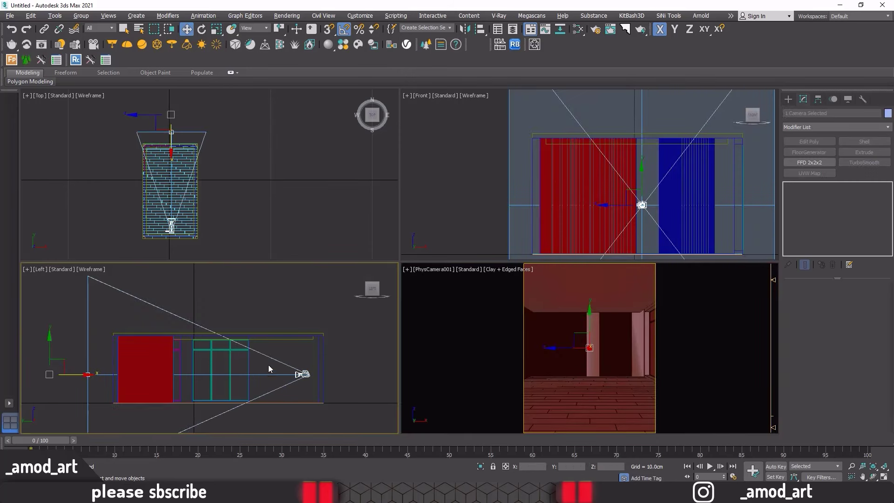
right_click(186, 119)
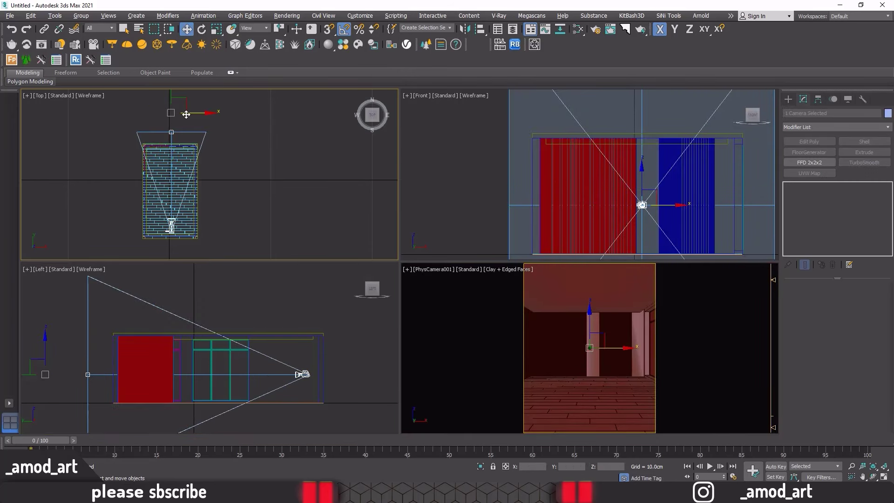
left_click_drag(186, 114, 185, 113)
left_click_drag(203, 111, 201, 111)
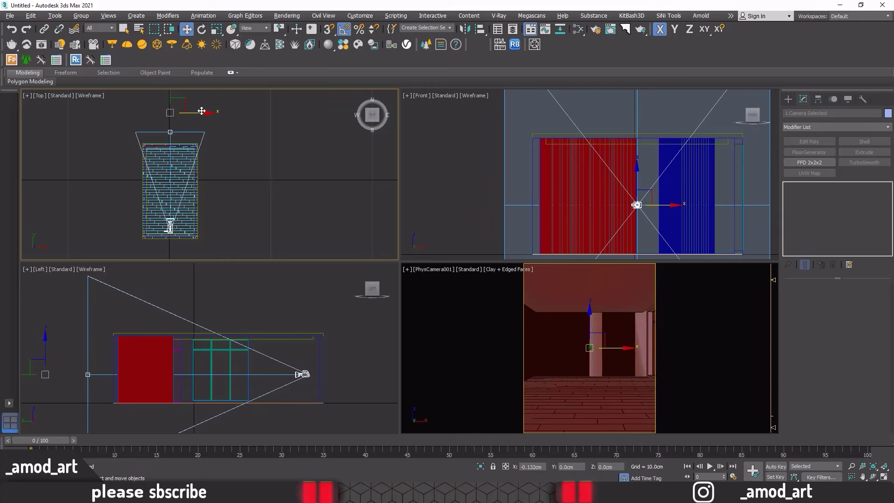
left_click_drag(201, 110, 201, 112)
Step: Reduce the selected camera's focal length to 33 mm
left_click(298, 300)
left_click(303, 374)
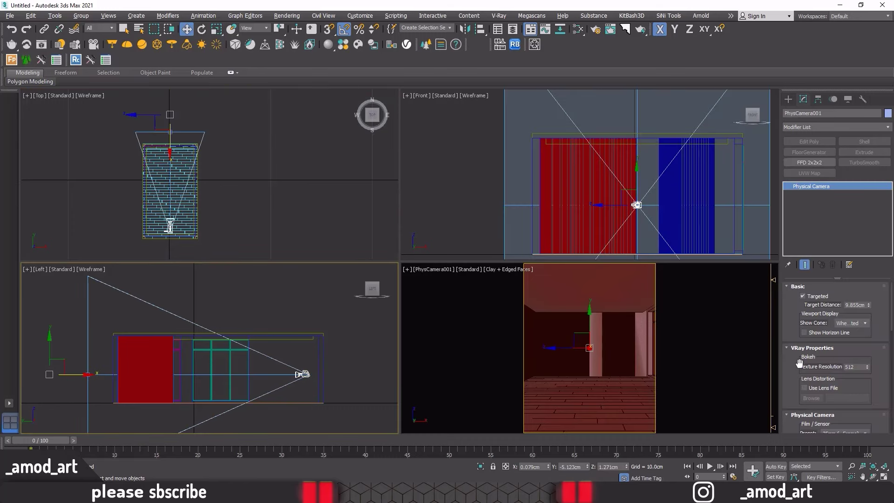
scroll(790, 386, "down", 2)
scroll(789, 386, "down", 2)
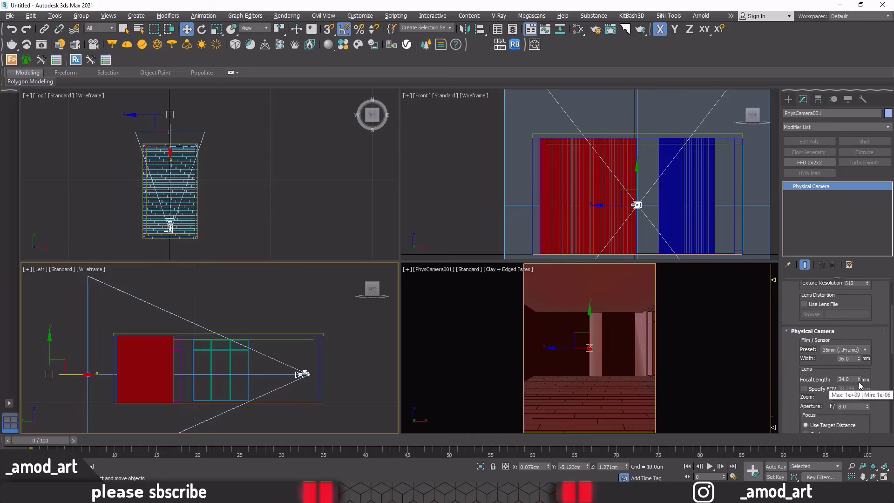
left_click(859, 381)
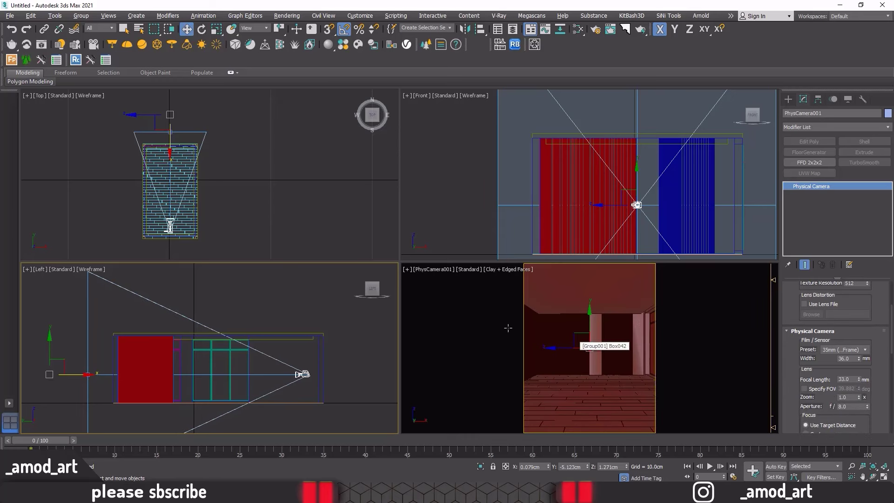
Step: Zoom all views to fit the scene and maximize the camera view
left_click(314, 309)
key("z")
key("alt+w")
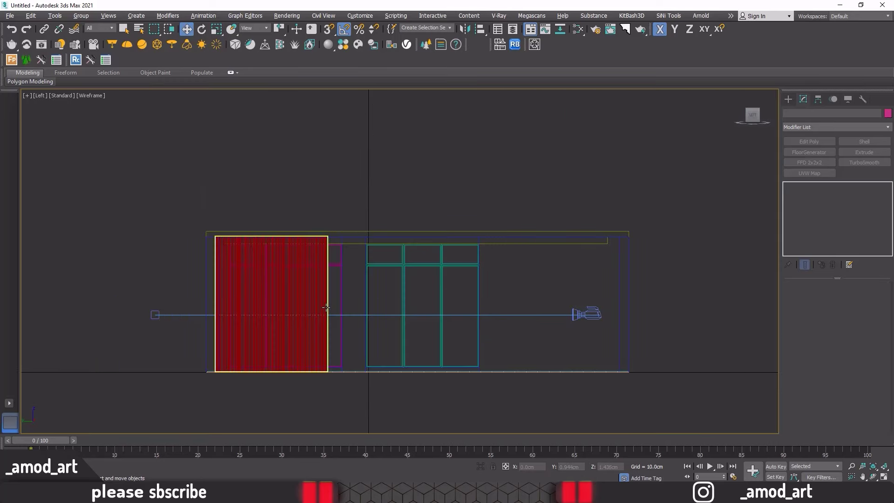
key("alt+w")
right_click(471, 315)
key("alt+w")
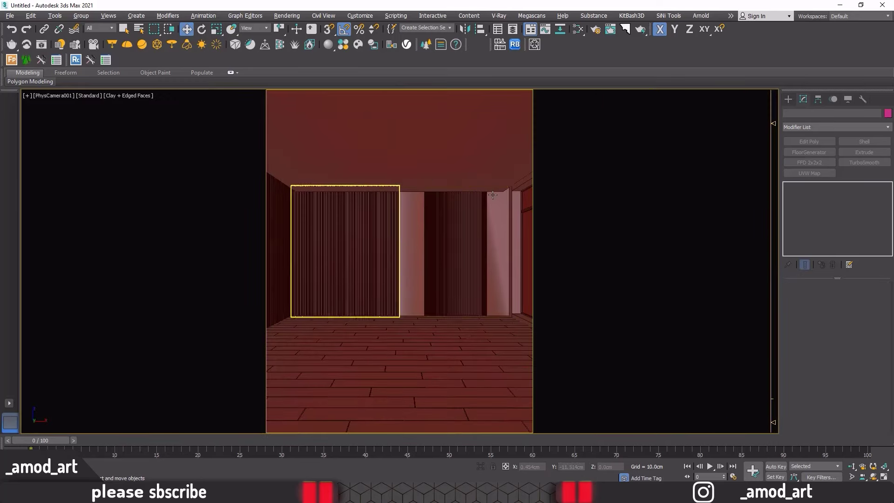
left_click(418, 234)
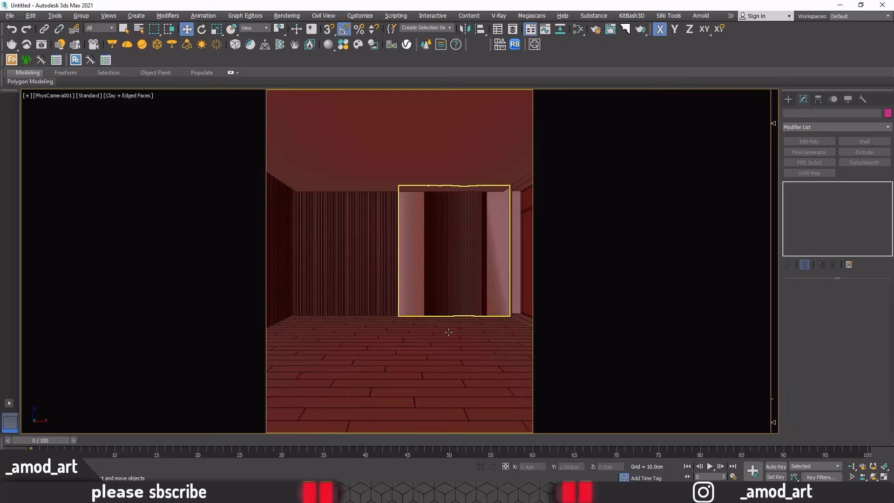
left_click(372, 384)
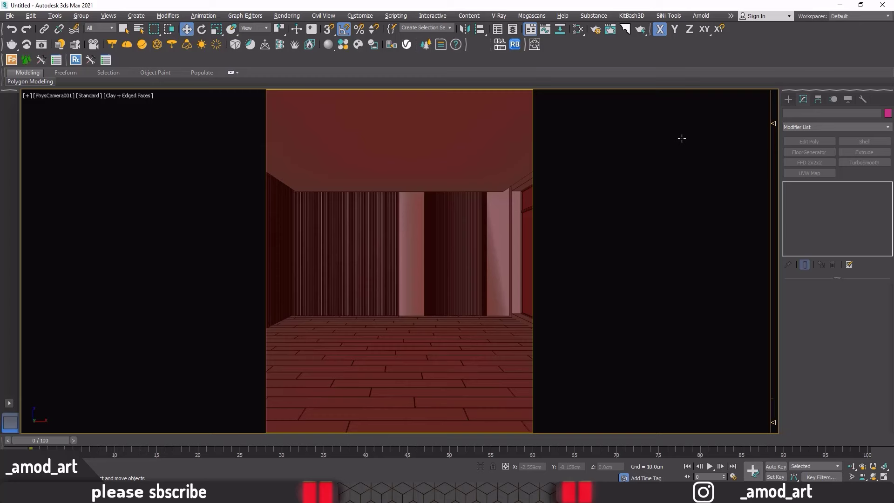
Step: Minimize the Photos reference image to return to the 3ds Max camera view
left_click(840, 7)
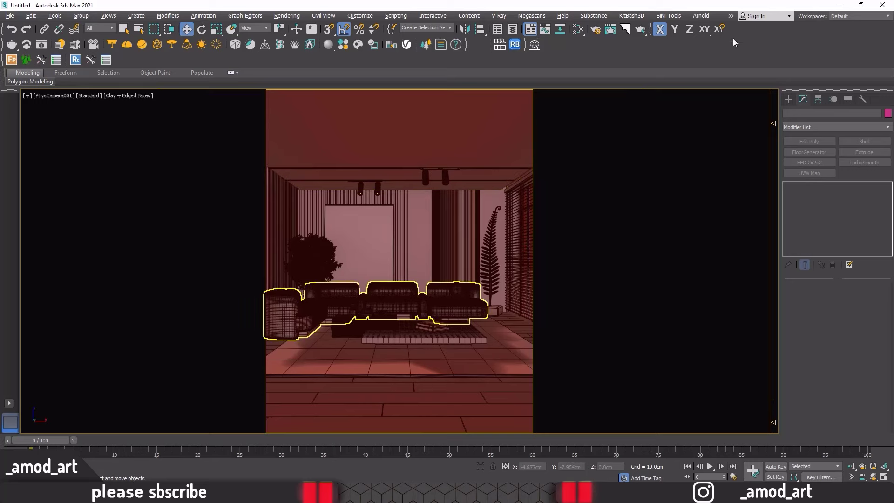
Step: Maximize the perspective view, zoom in, and hide the box's top plate
key("alt+w")
left_click(305, 325)
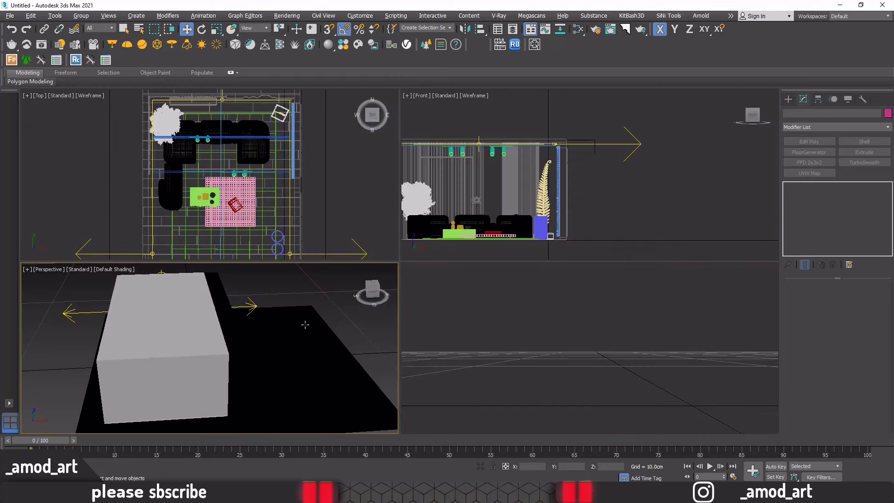
key("alt+w")
scroll(363, 285, "up", 3)
scroll(370, 287, "up", 1)
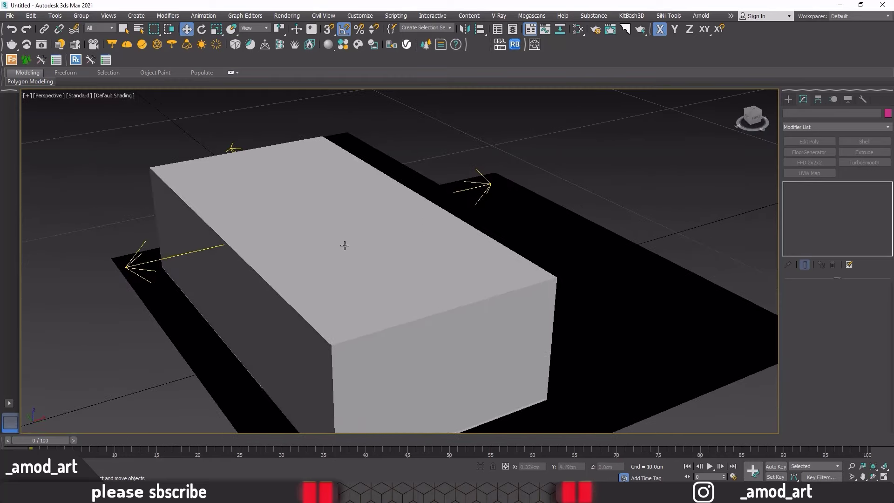
left_click(342, 242)
right_click(343, 239)
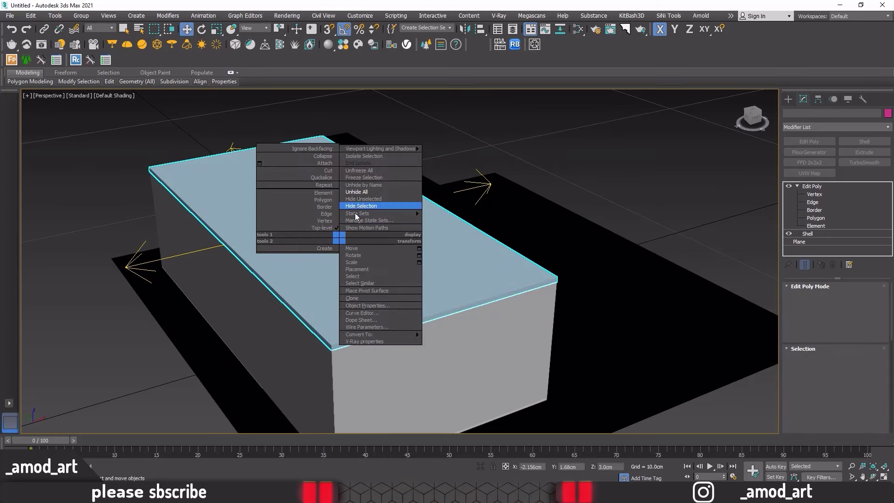
left_click(353, 210)
Step: Hide the top plate covering the room, then select the wall object Line001 for texturing
left_click(347, 226)
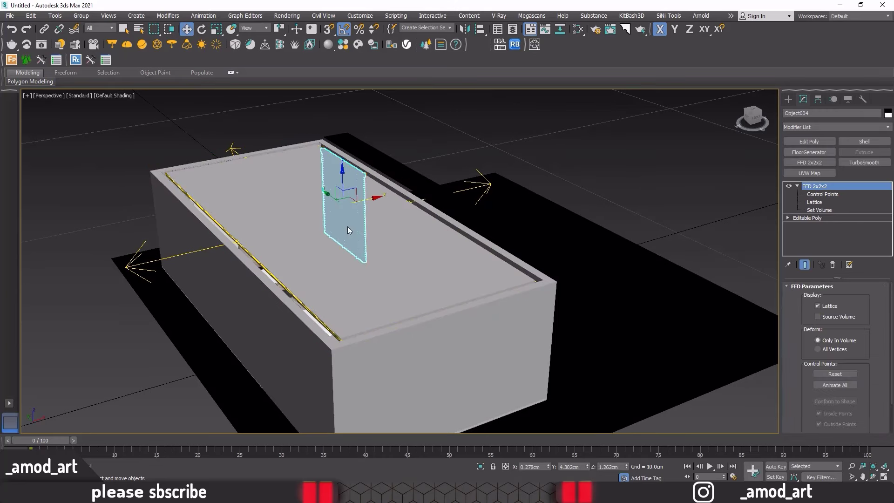
right_click(348, 226)
left_click(319, 248)
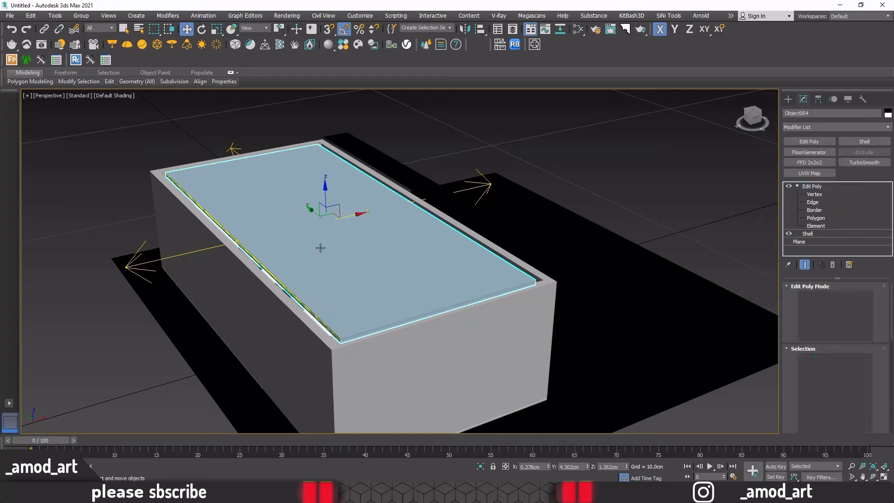
right_click(319, 247)
left_click(339, 213)
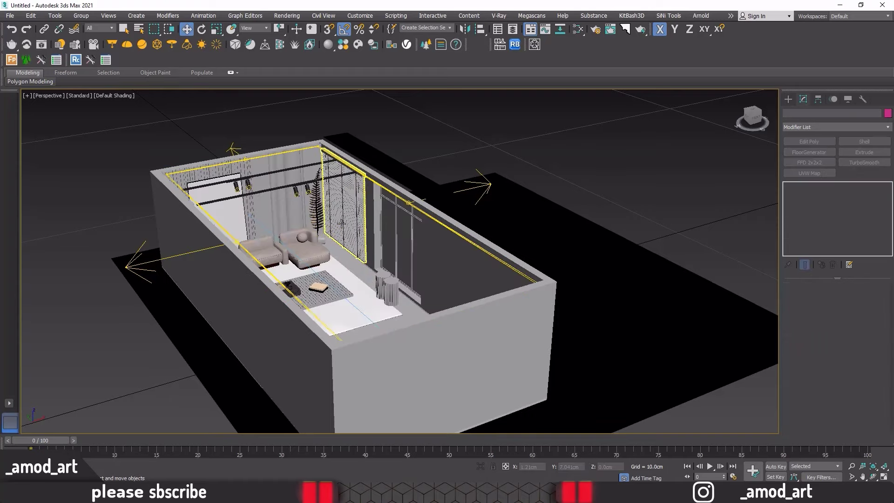
mouse_move(339, 213)
middle_mouse_down("alt")
mouse_move(299, 242)
mouse_move(330, 276)
mouse_move(267, 196)
middle_mouse_up("alt")
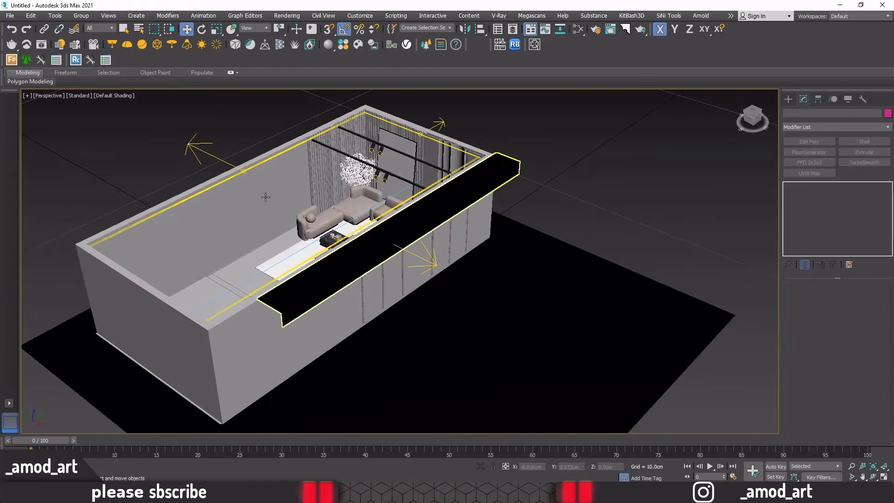
left_click(267, 196)
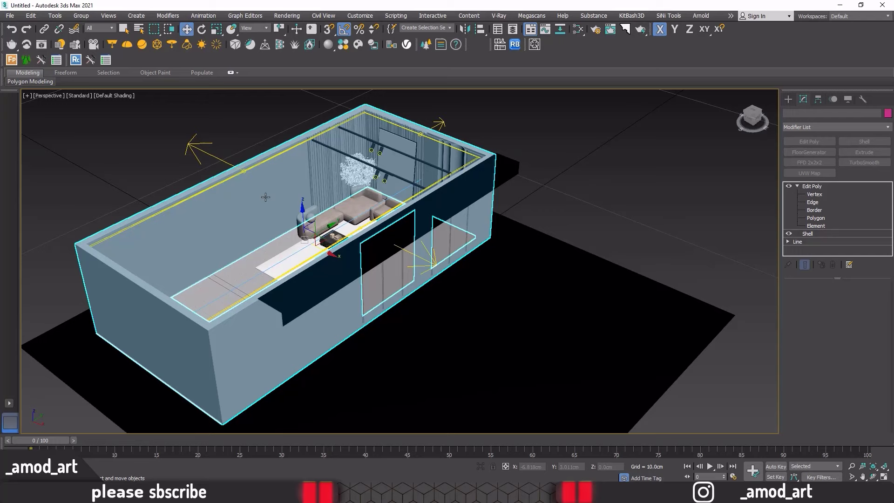
left_click(577, 29)
Step: Create a new VRayMtl in the maximized editor and name it 'wall'
left_click_drag(591, 89, 593, 3)
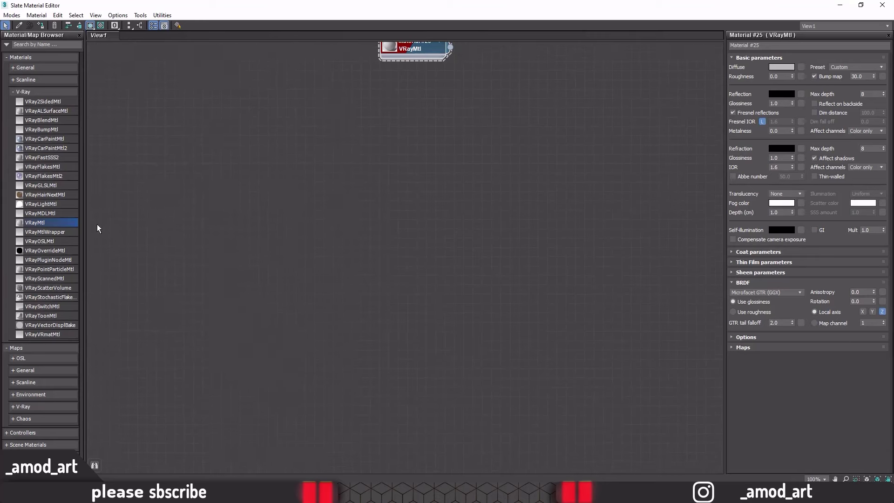
left_click_drag(37, 222, 388, 134)
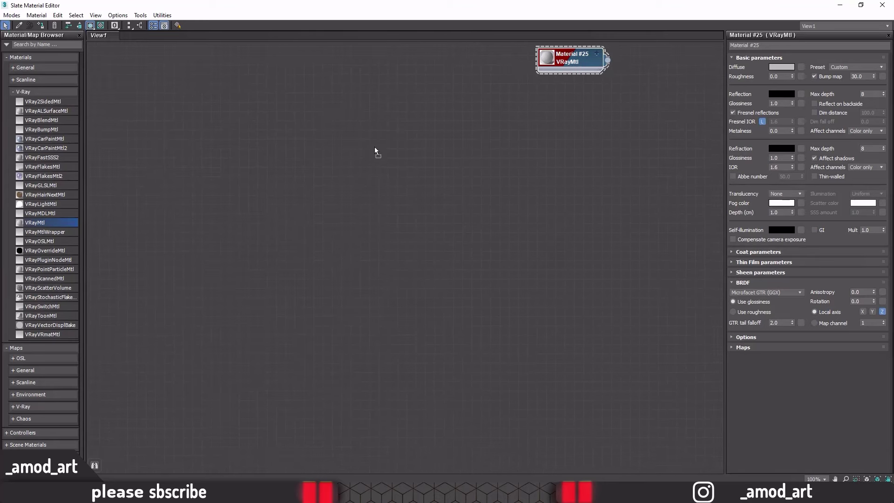
left_click(410, 129)
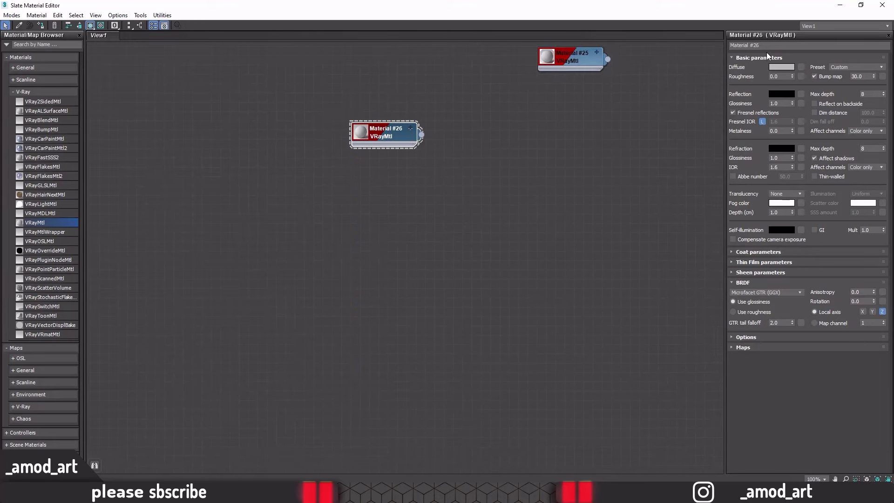
double_click(755, 45)
type("wall")
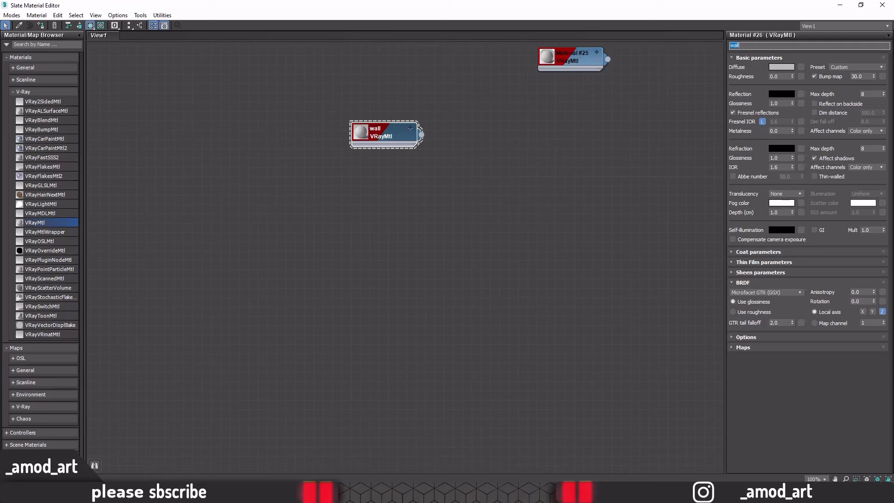
key("Return")
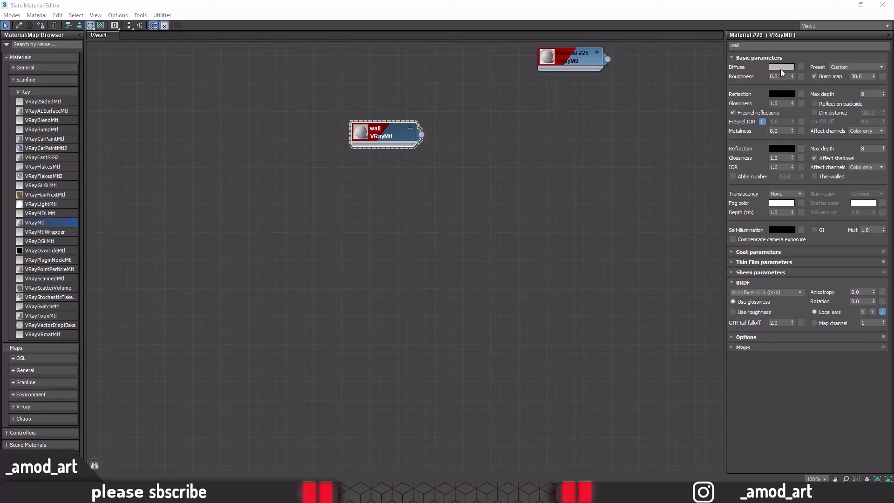
Step: Set the wall material's diffuse colour to warm grey 113/106/102
left_click(781, 67)
mouse_move(271, 38)
left_mouse_down()
mouse_move(463, 145)
mouse_move(521, 136)
left_mouse_up()
type("113")
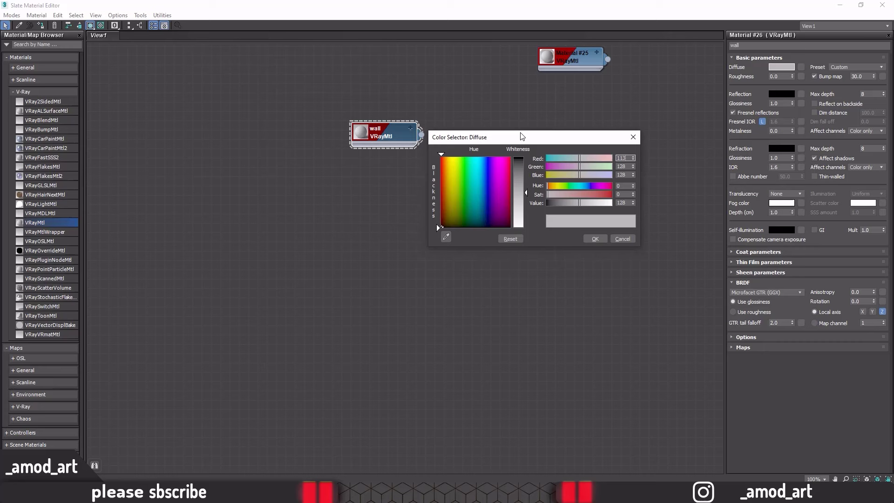
key("Tab")
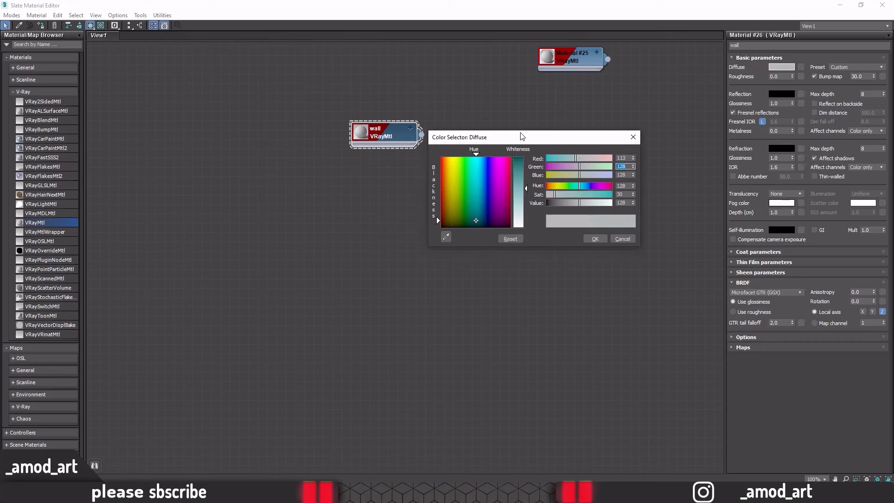
type("106")
key("Tab")
type("102")
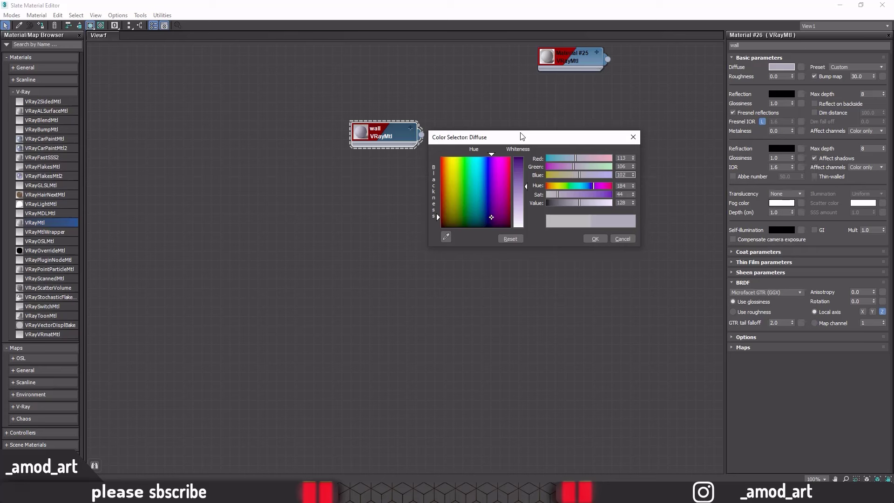
key("Tab")
left_click(594, 236)
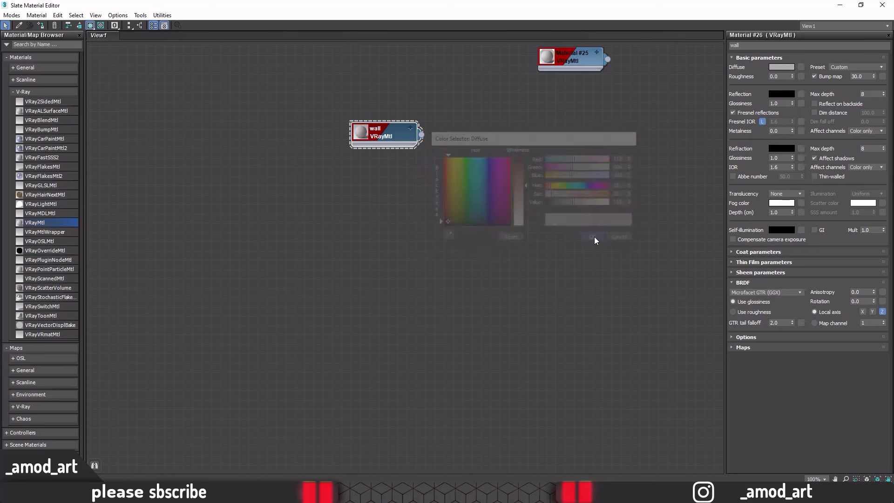
Step: Give the wall material dark grey reflection 12, 0.62 glossiness, and Blinn BRDF
left_click(785, 95)
left_click_drag(526, 159, 526, 160)
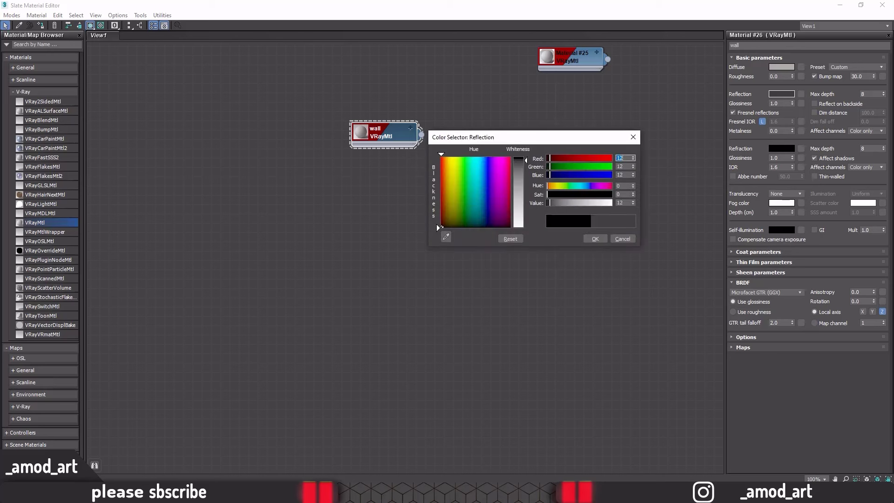
left_click(595, 238)
type("0.62")
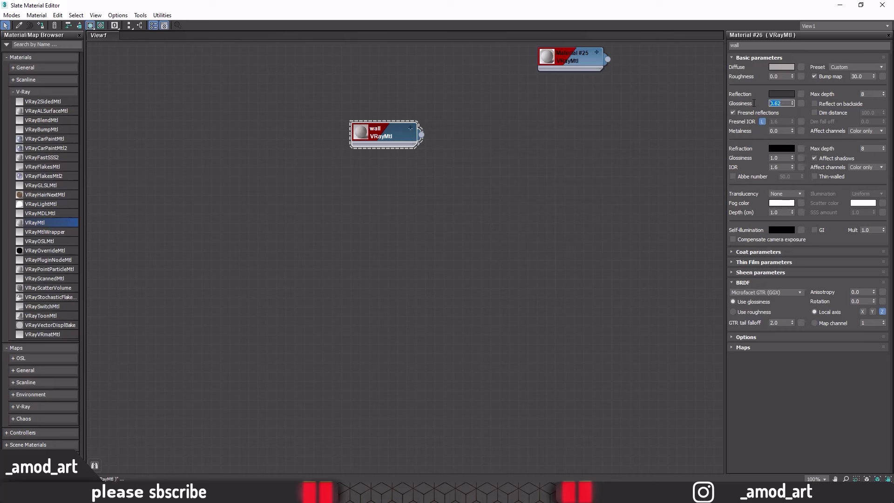
left_click(747, 293)
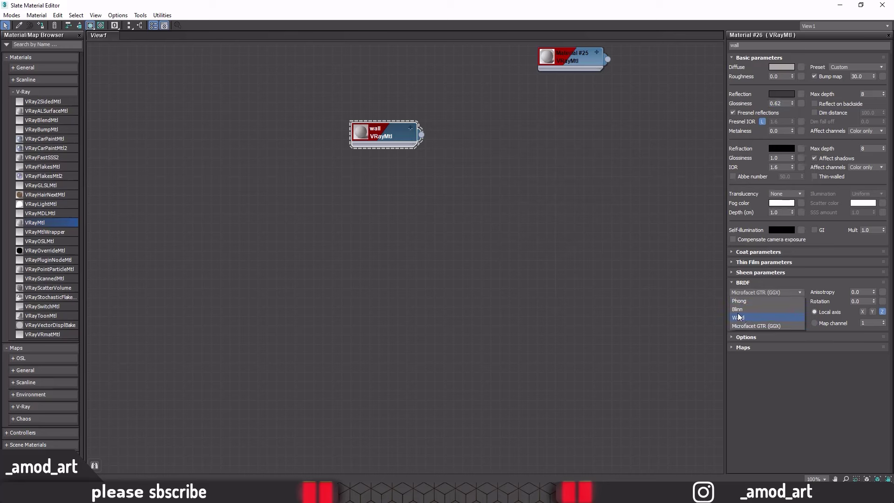
left_click(738, 311)
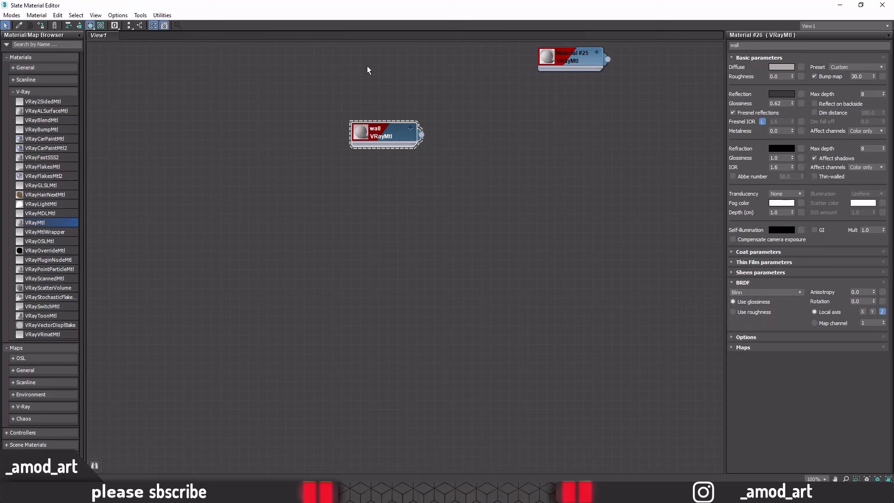
Step: Assign the wall material to the selected walls and orbit into the room interior
left_click_drag(365, 5, 542, 65)
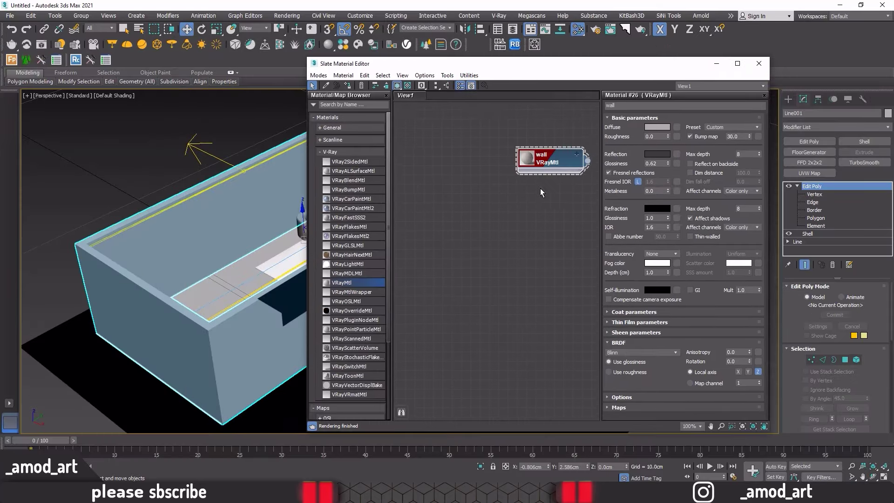
middle_click_drag(542, 192, 508, 198)
scroll(507, 198, "up", 2)
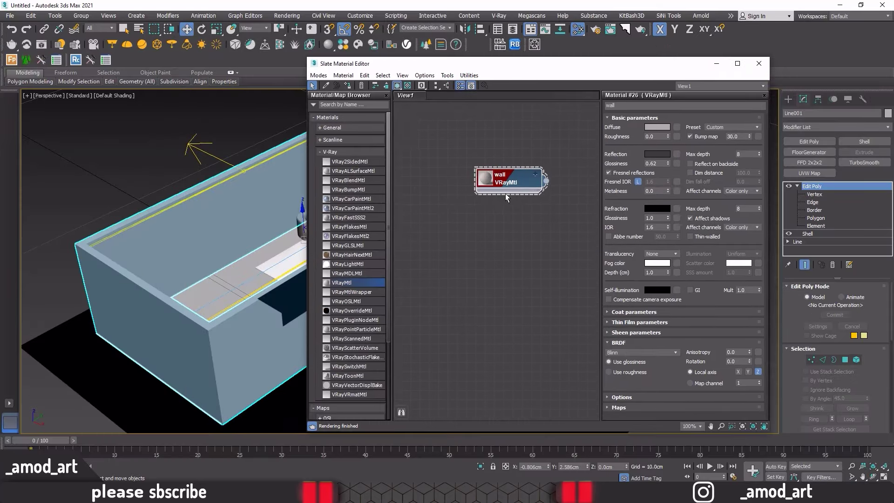
left_click(349, 86)
left_click(236, 124)
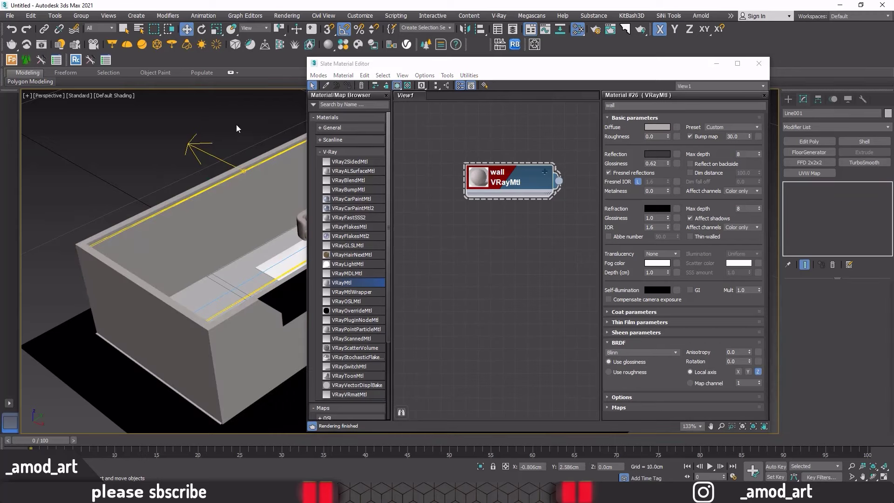
middle_click_drag(236, 124, 196, 140, "alt")
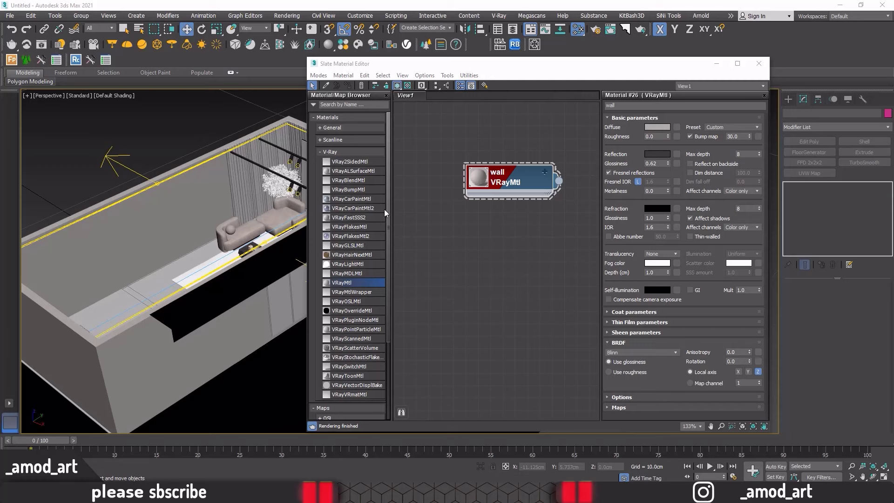
left_click_drag(353, 282, 521, 247)
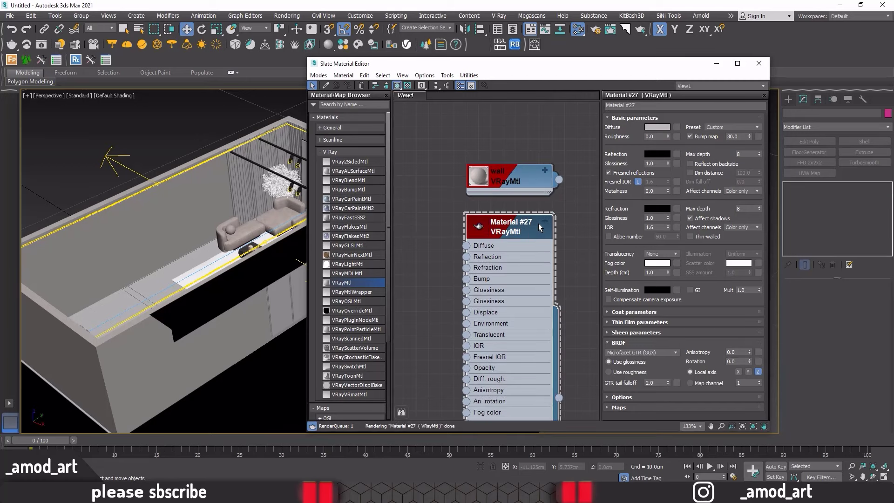
Step: Name the new VRayMtl 'glass' and make its diffuse colour black
left_click(540, 221)
left_click_drag(634, 106, 601, 109)
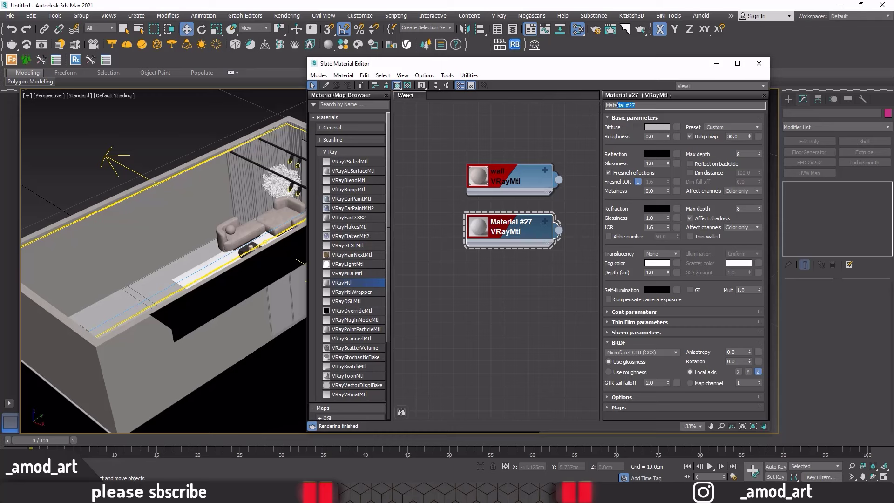
type("glass")
left_click(666, 126)
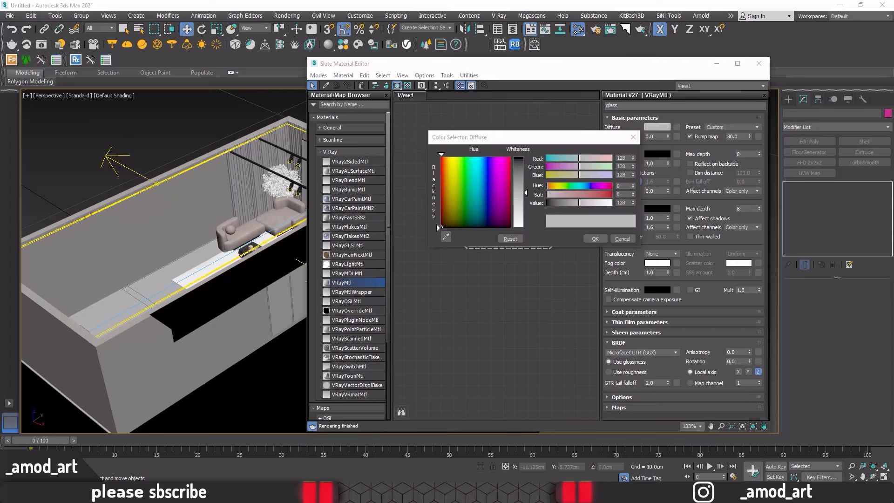
left_click_drag(526, 192, 526, 158)
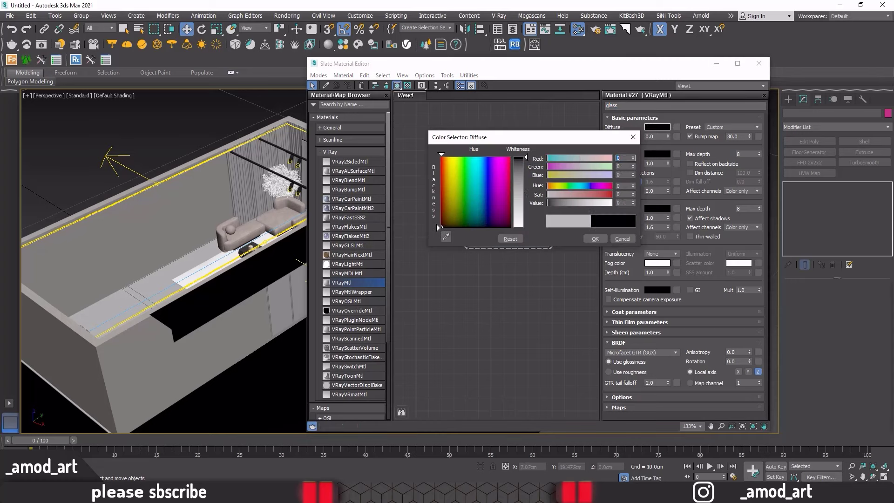
left_click(595, 239)
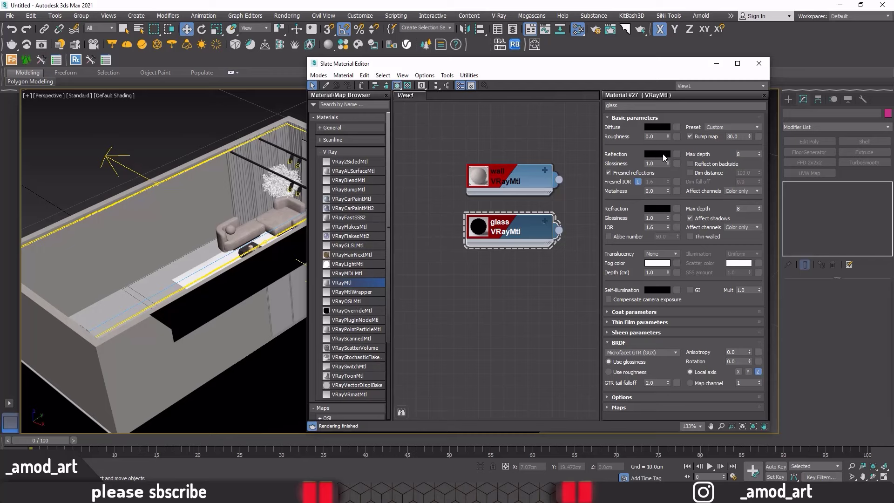
Step: Set the glass material's reflection and refraction colours to white
left_click(663, 155)
left_click_drag(520, 171, 518, 227)
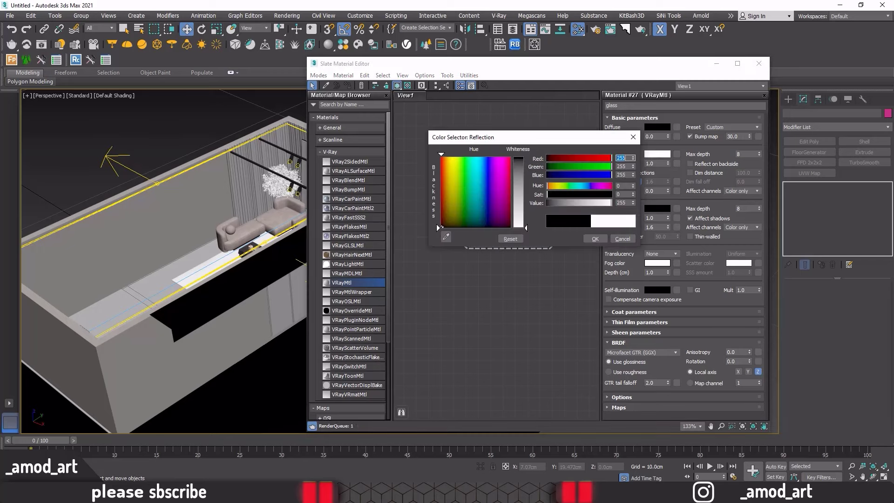
left_click(595, 239)
left_click(663, 208)
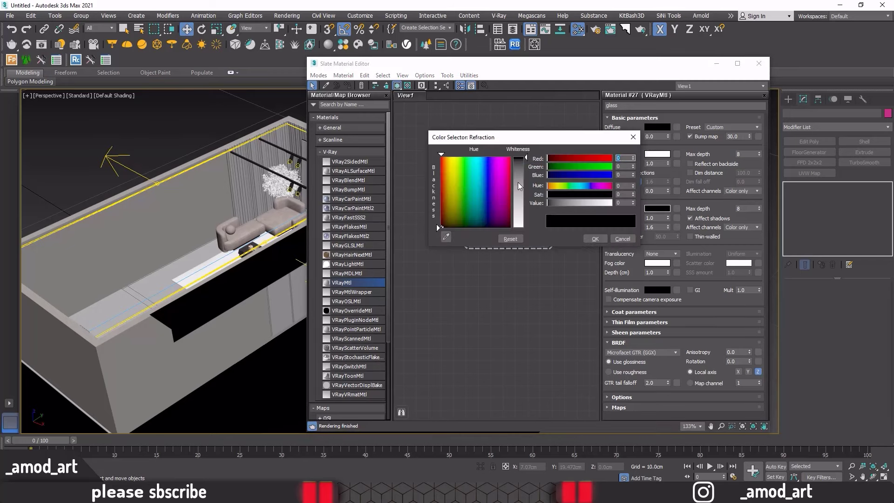
left_click_drag(518, 182, 534, 230)
left_click(595, 240)
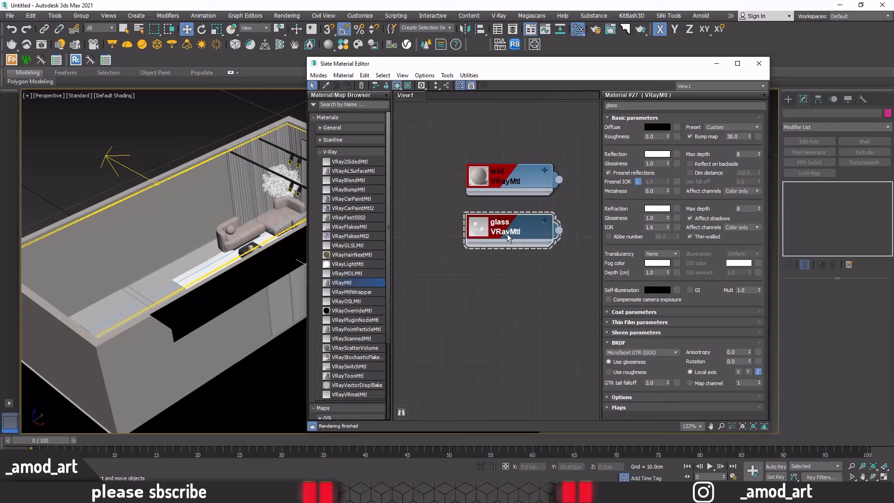
Step: Assign the glass material to the glass door panels
middle_click_drag(195, 224, 220, 238, "alt")
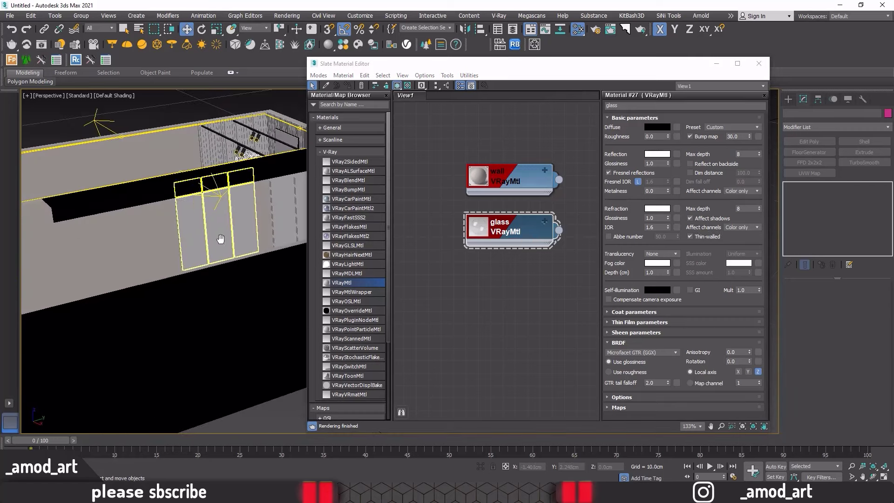
scroll(221, 239, "up", 5)
left_click(177, 235)
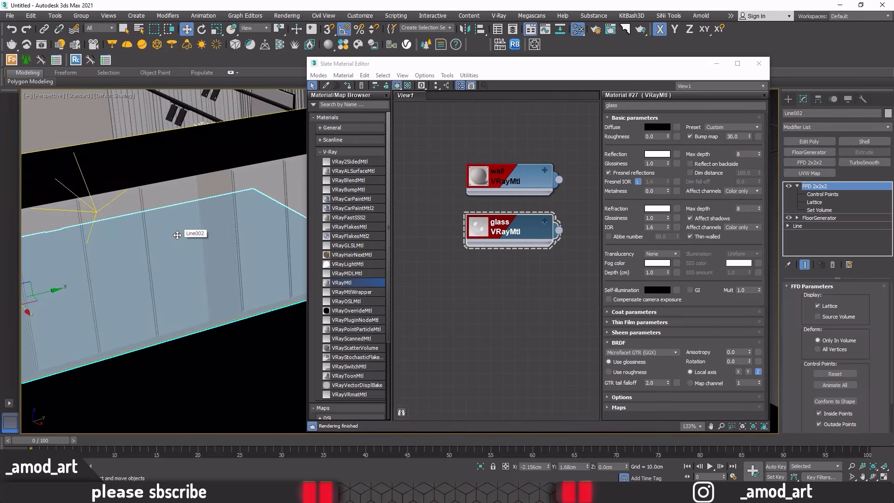
left_click(166, 217)
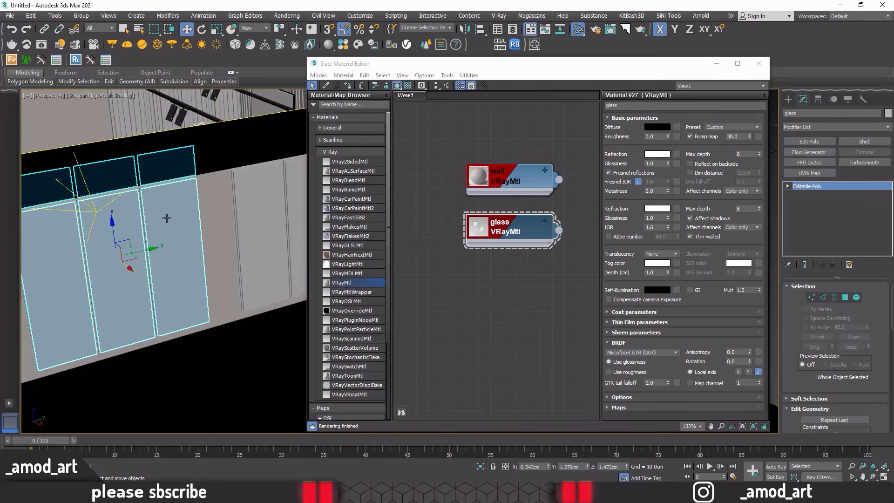
left_click(347, 86)
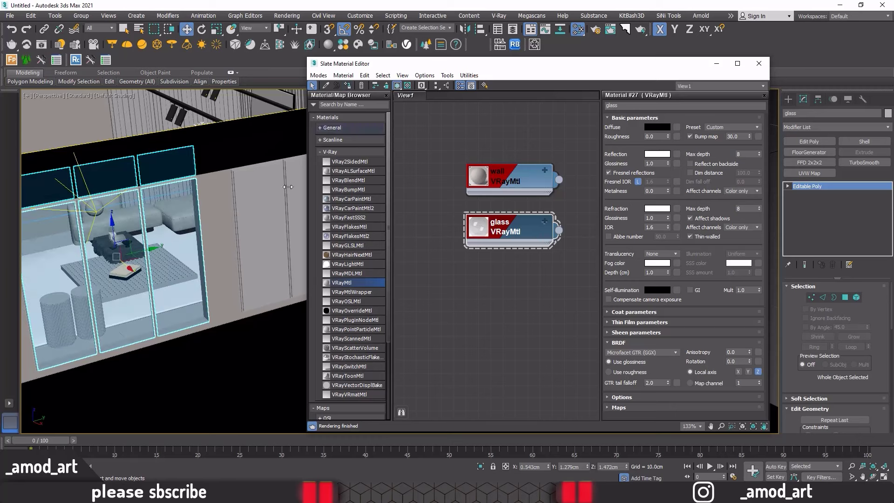
Step: Clone the panels as glass001, give the copy glass, and add a new VRayMtl
left_click_drag(255, 210, 281, 175, "shift")
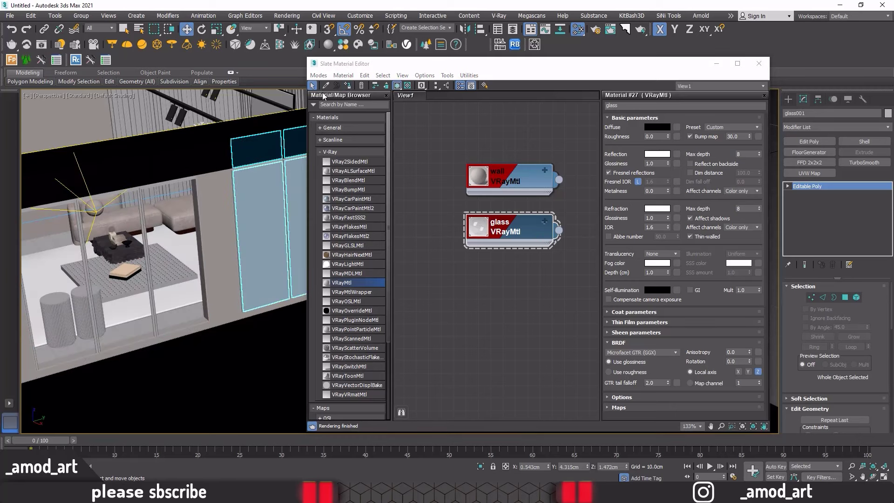
left_click(348, 85)
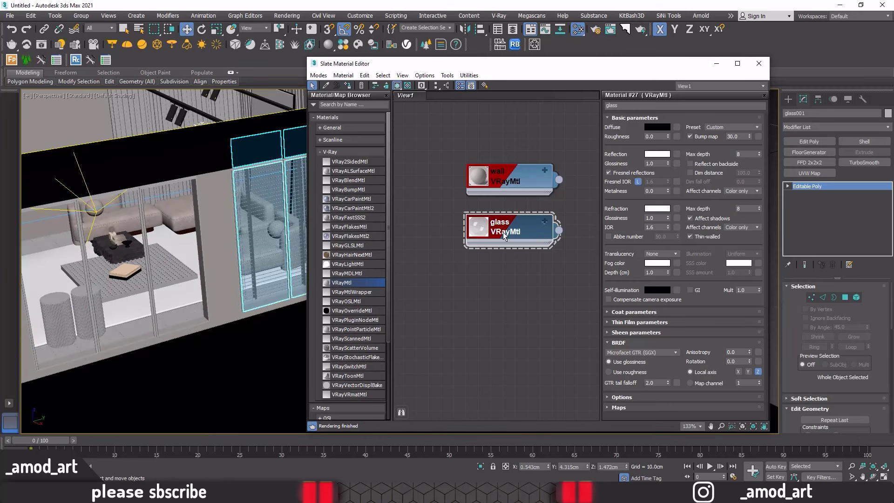
left_click(512, 272)
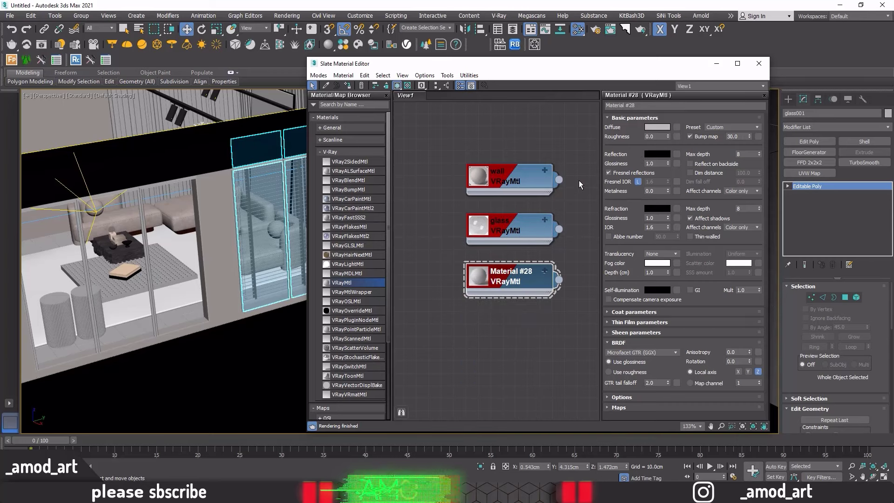
Step: Rename the new material to fram and set its diffuse to RGB 84, 78, 74
left_click(641, 106)
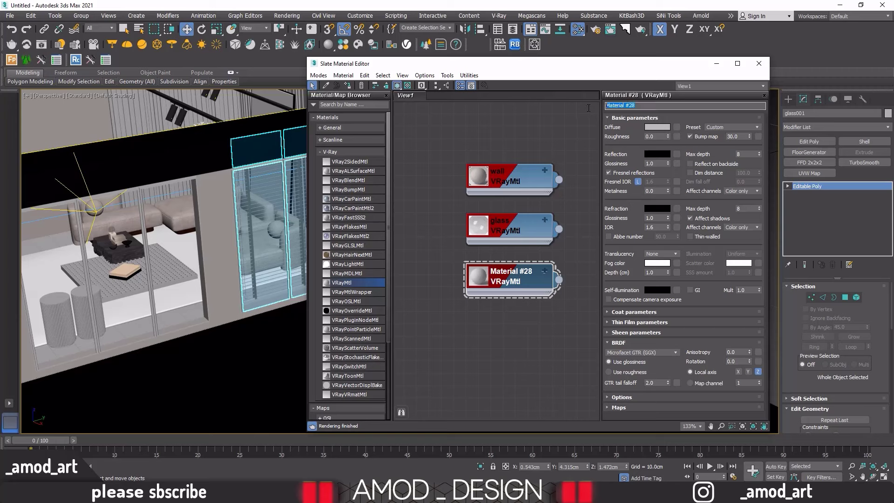
type("fra")
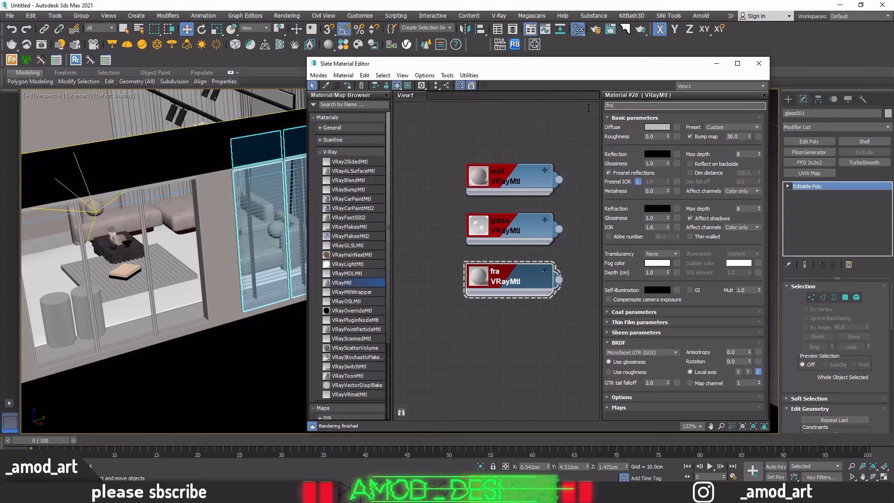
type("m")
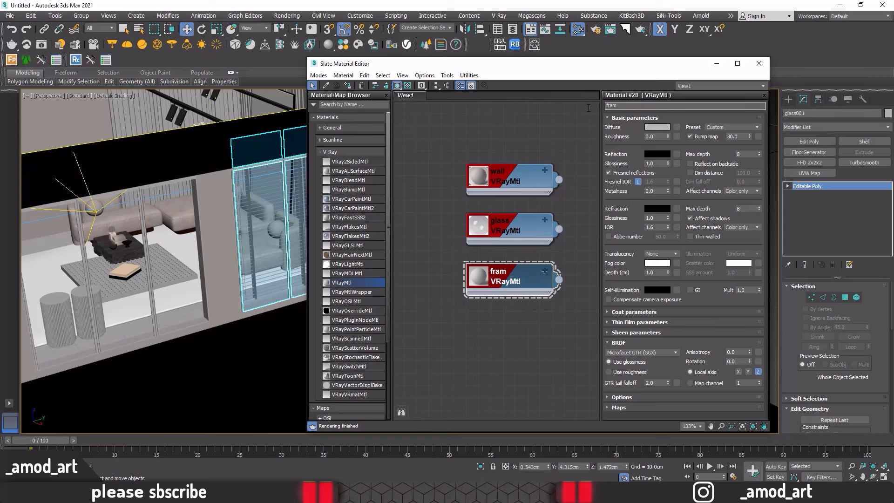
key("Return")
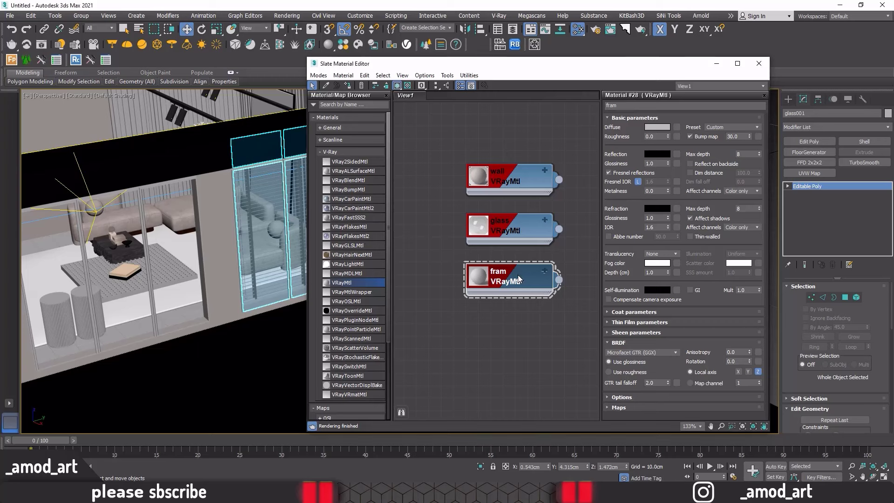
left_click(652, 127)
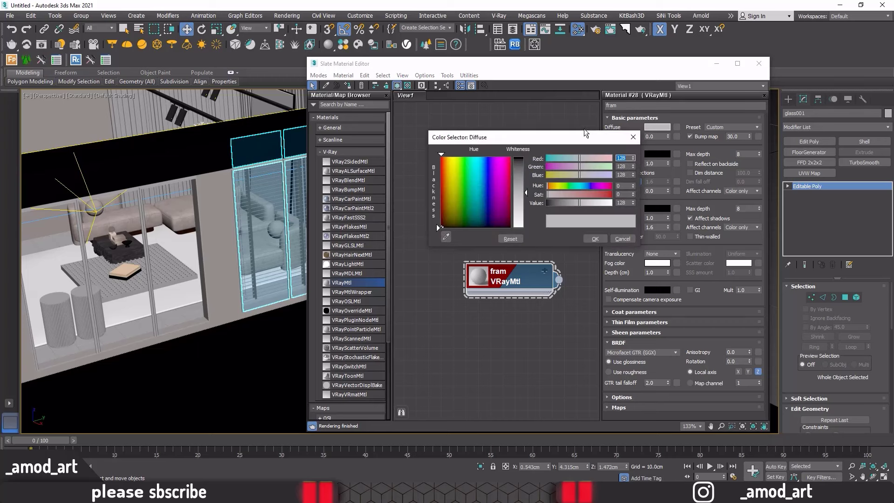
type("84")
key("Tab")
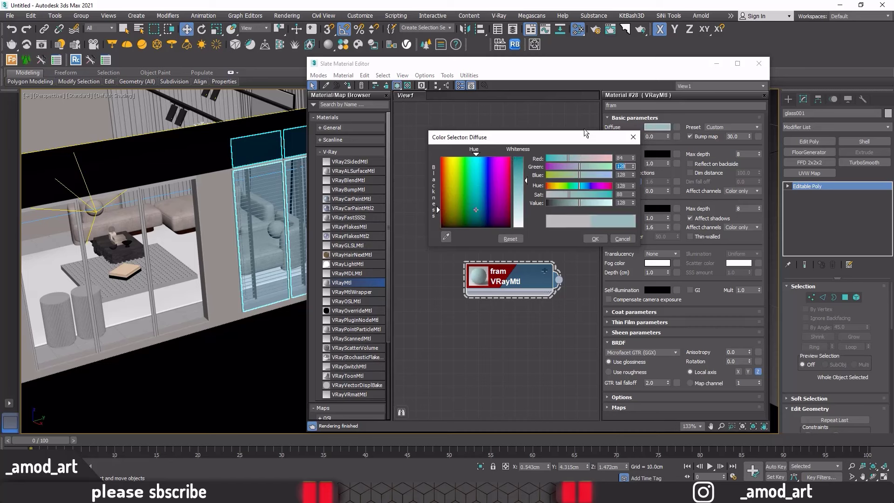
type("78")
key("Tab")
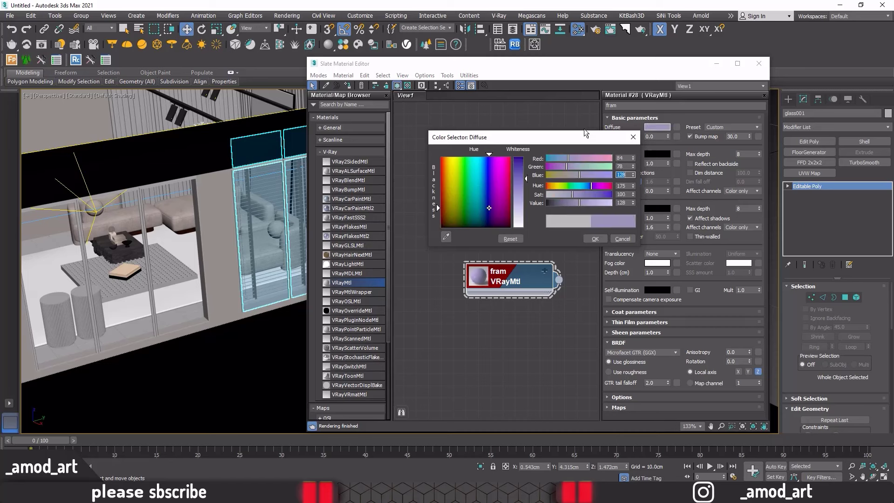
key("BackSpace")
type("4")
key("Tab")
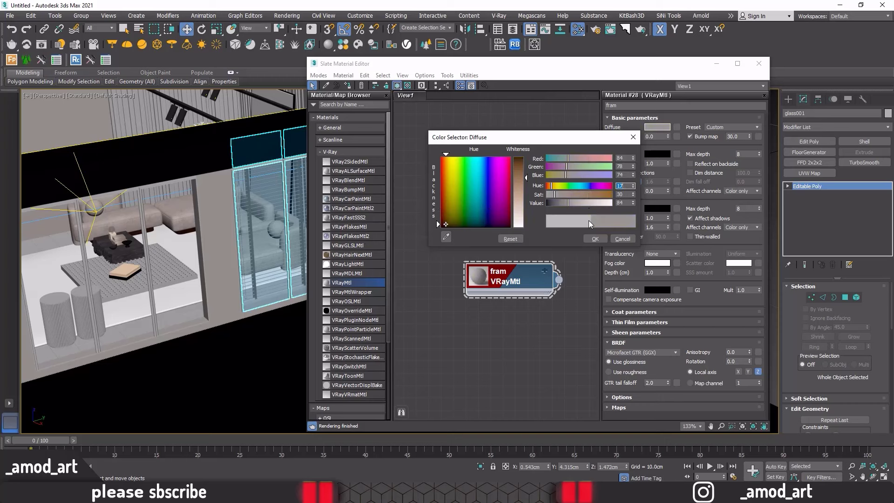
left_click(590, 239)
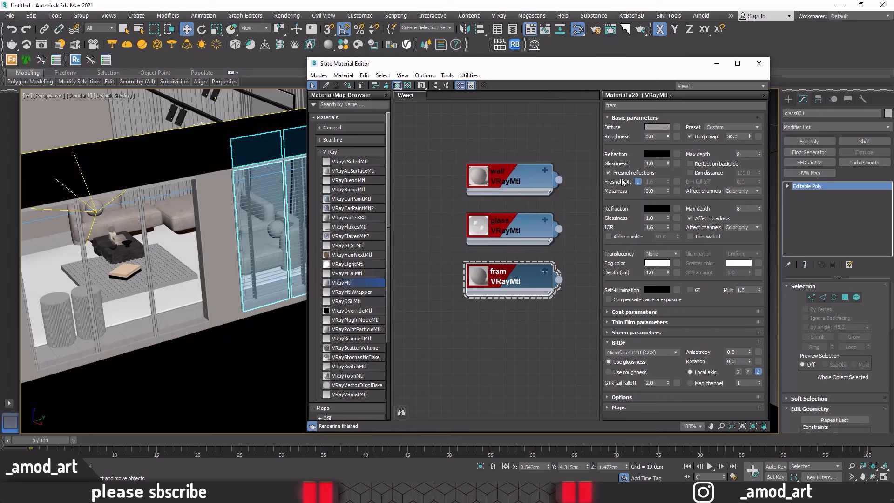
Step: Give fram a grey reflection, 0.7 glossiness and the Blinn BRDF
left_click(646, 158)
left_click_drag(527, 162, 526, 182)
left_click(595, 239)
double_click(650, 163)
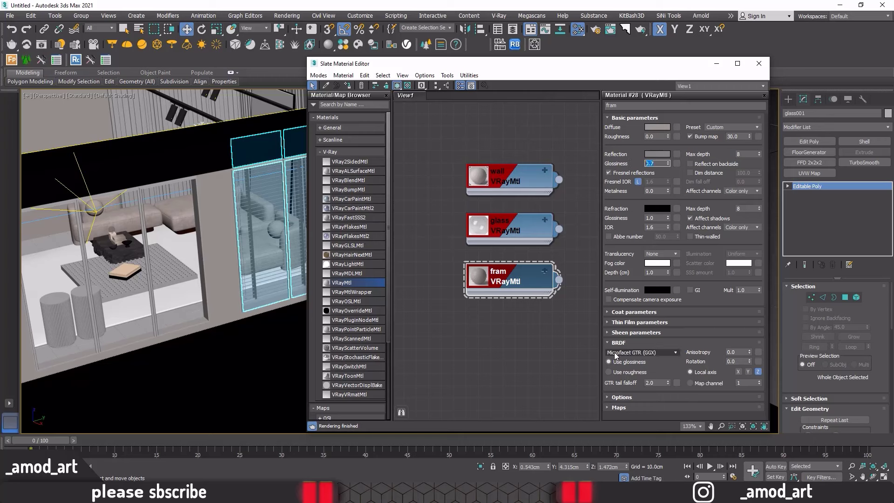
left_click(642, 352)
left_click(614, 361)
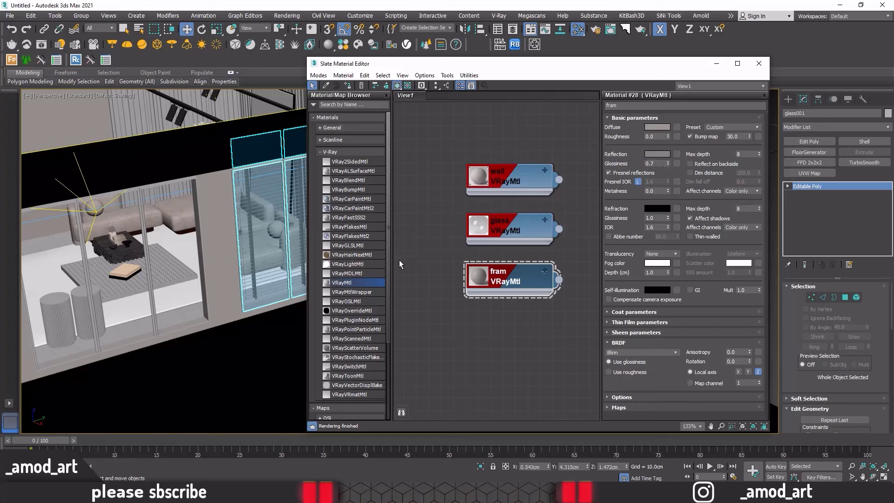
Step: Assign the fram material to the window frame
left_click(141, 209)
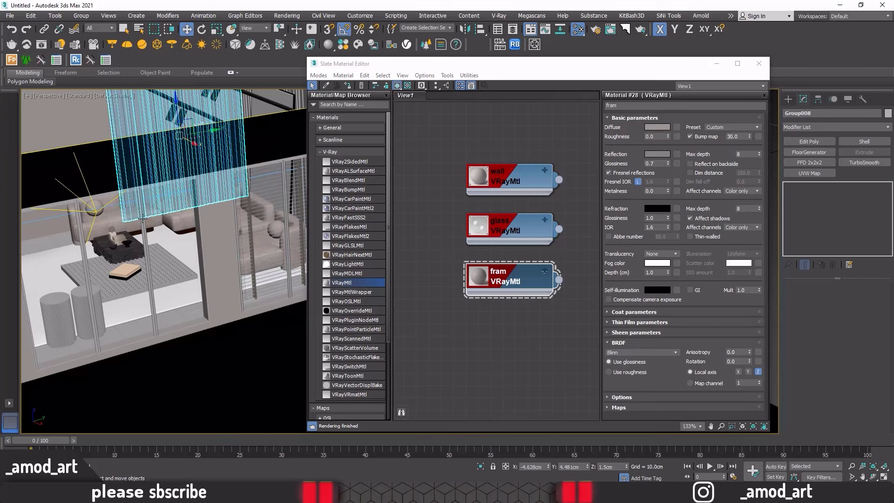
left_click(144, 232)
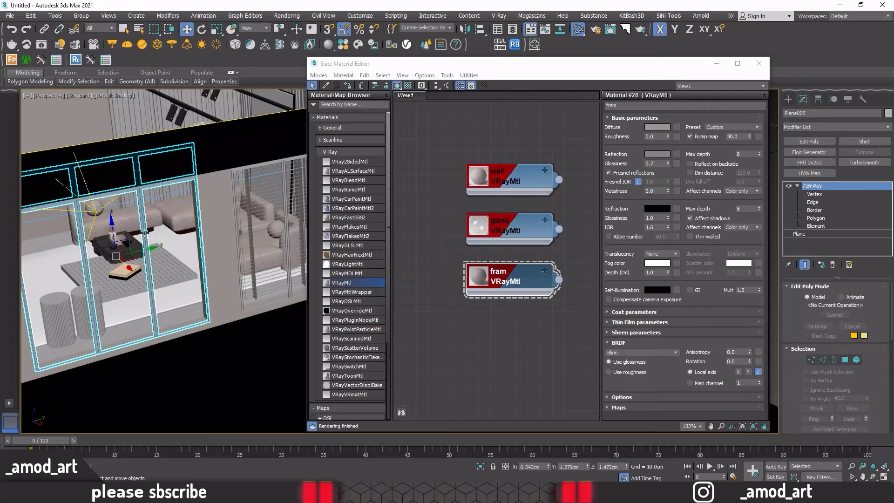
left_click(349, 88)
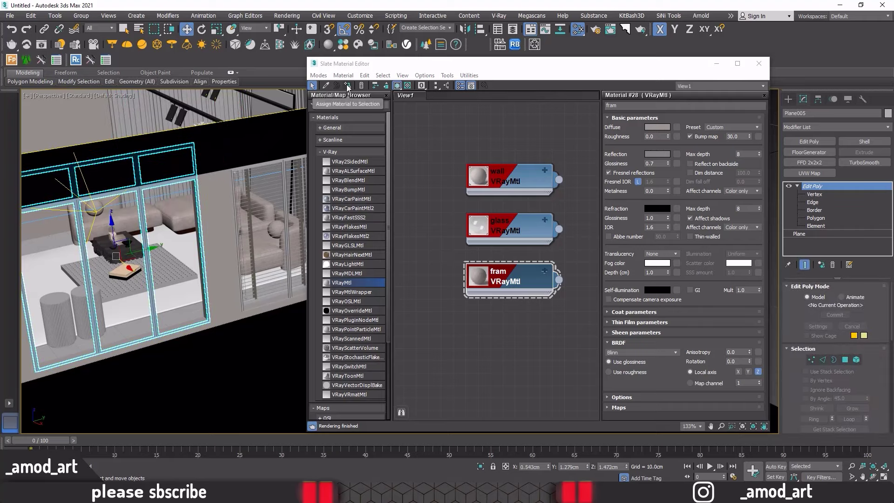
Step: Orbit and zoom around the room to inspect the frames, selecting the other window frame
middle_click_drag(278, 236, 156, 279, "alt")
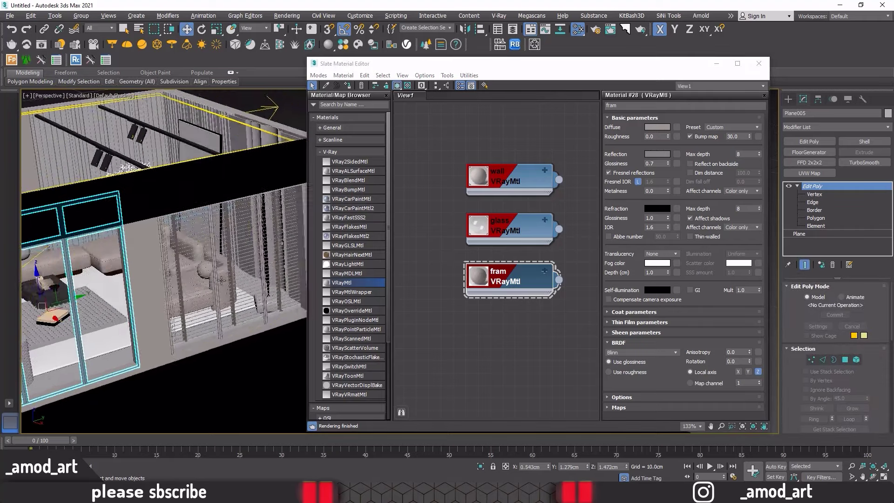
scroll(156, 280, "up", 3)
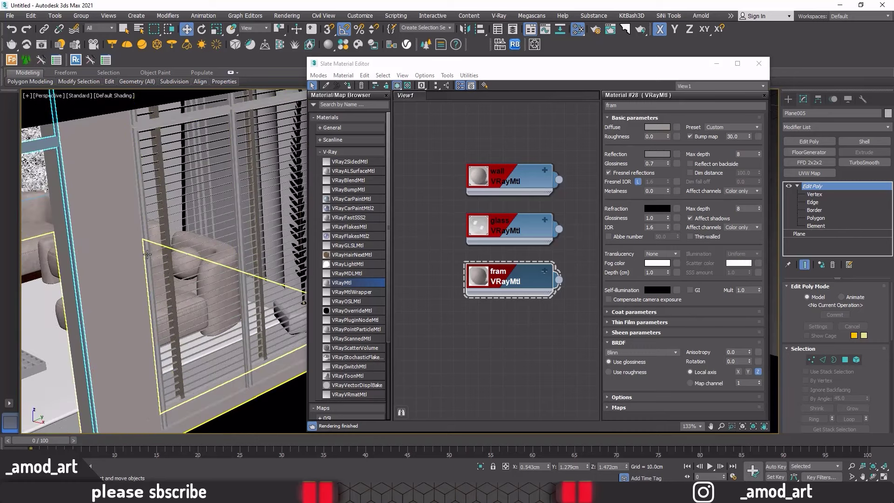
left_click(148, 251)
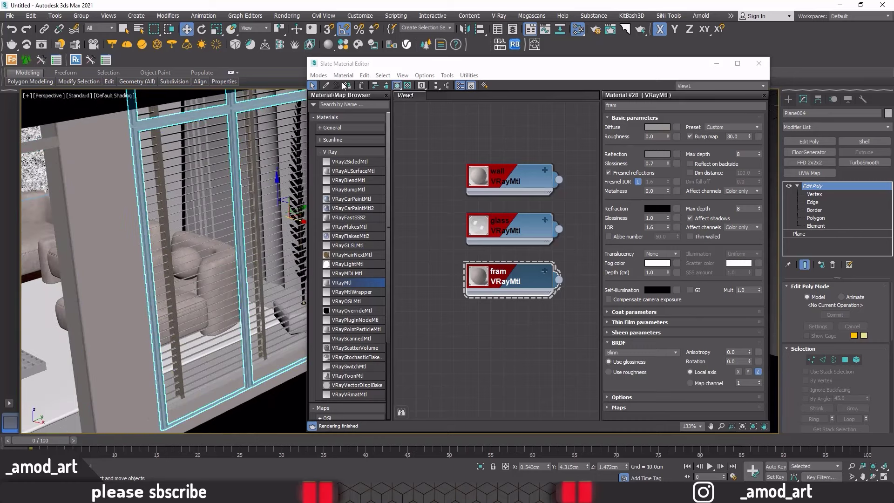
scroll(260, 226, "down", 3)
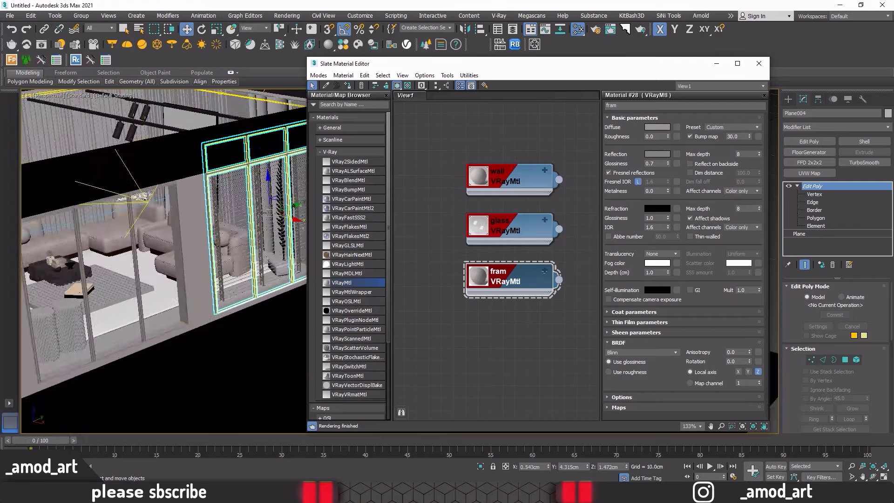
scroll(260, 226, "down", 3)
middle_click_drag(260, 226, 288, 219, "alt")
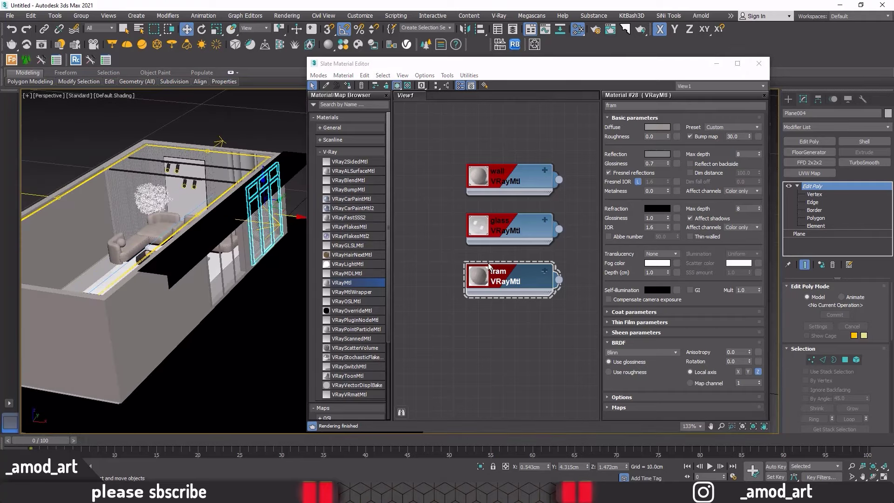
scroll(519, 251, "down", 2)
middle_click_drag(518, 251, 519, 222)
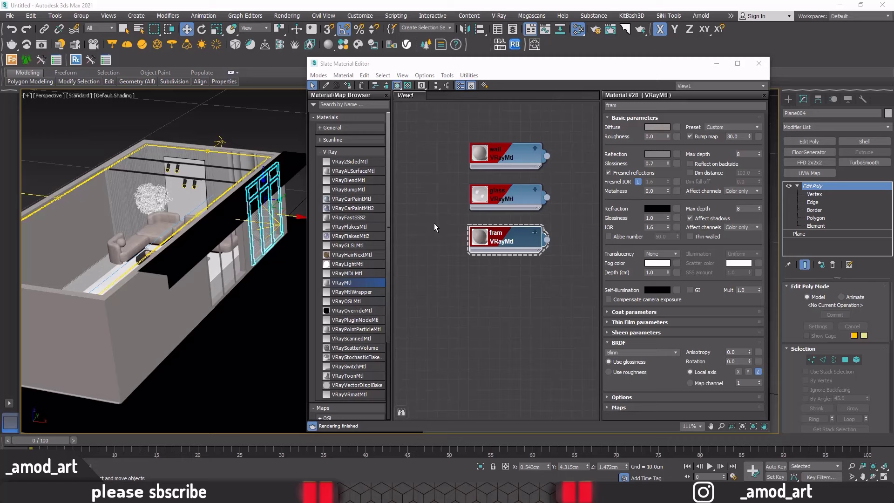
scroll(199, 188, "up", 2)
scroll(199, 187, "up", 1)
scroll(199, 188, "up", 3)
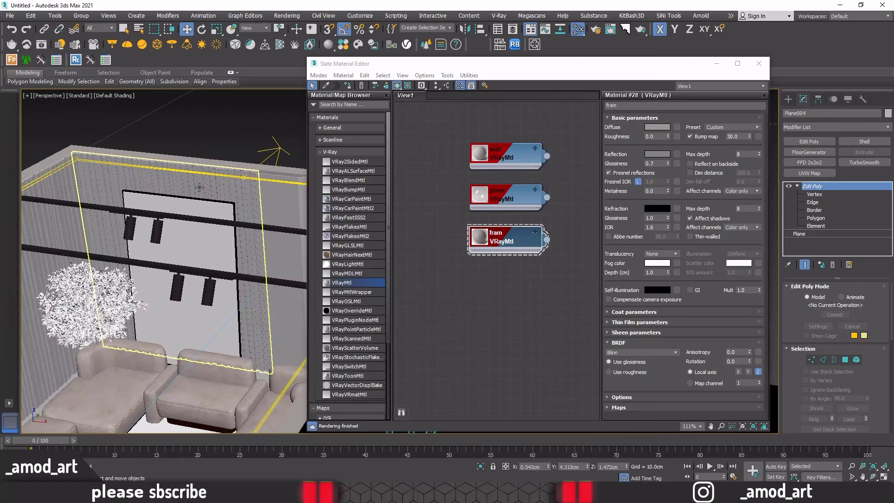
Step: Ungroup the curtain group Group007 into separate slat objects
left_click(199, 187)
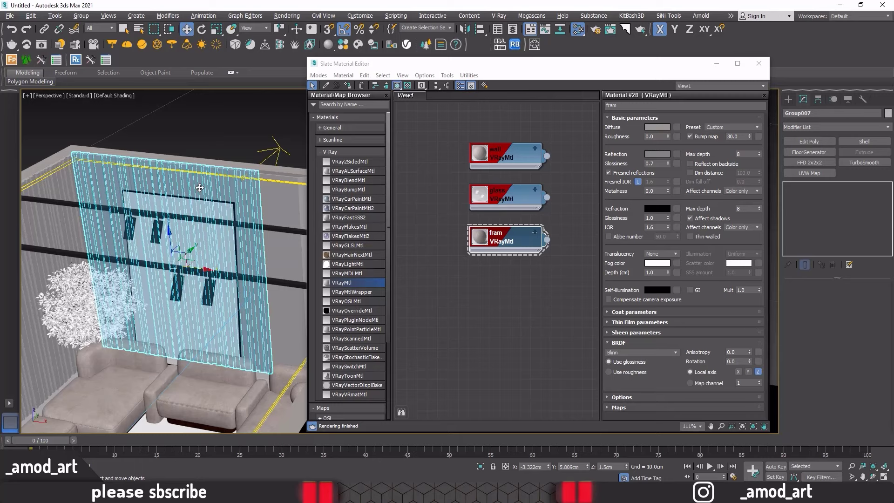
mouse_move(199, 187)
middle_mouse_down("alt")
mouse_move(120, 205)
mouse_move(154, 218)
middle_mouse_up("alt")
left_click_drag(459, 64, 613, 42)
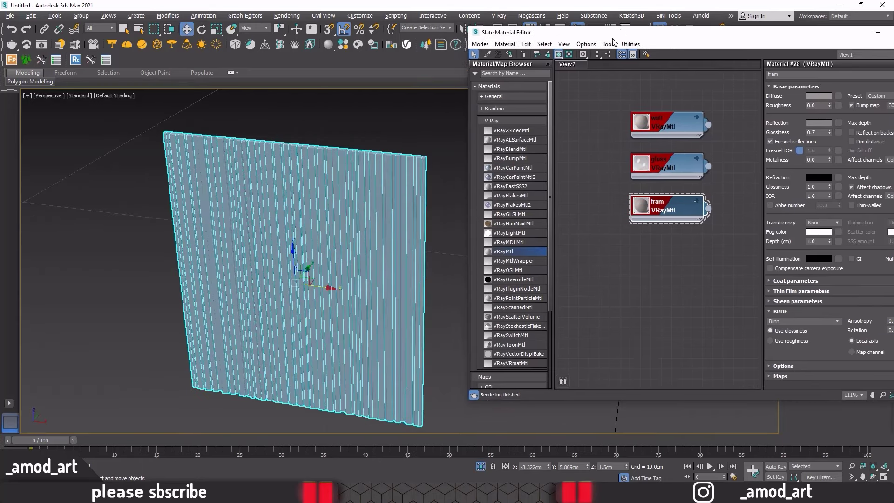
middle_click_drag(369, 160, 323, 144, "alt")
left_click(323, 143)
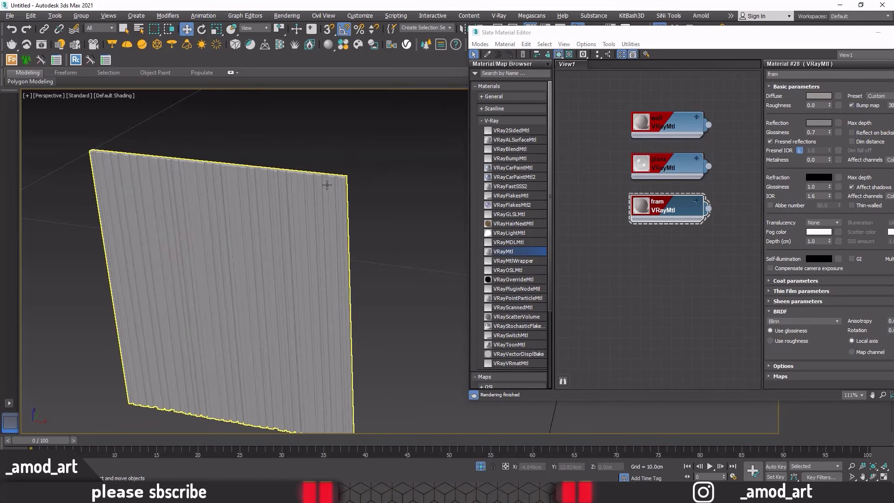
left_click(328, 185)
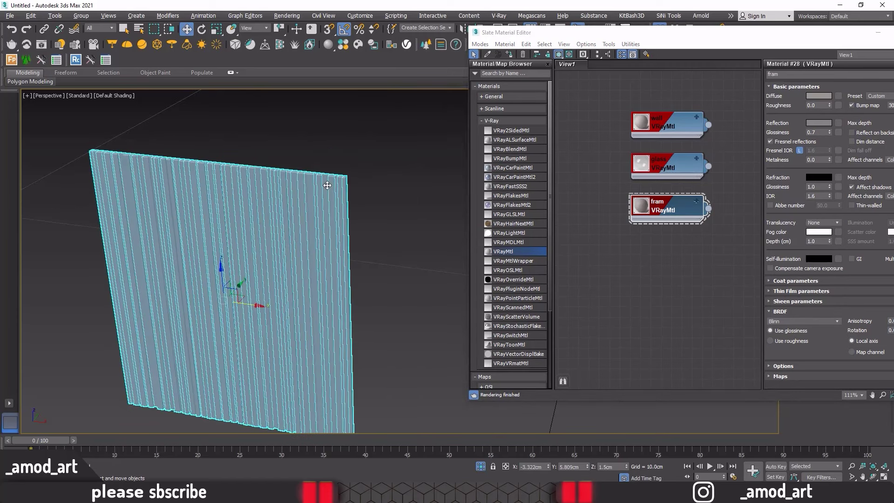
left_click(81, 16)
left_click(82, 41)
left_click(289, 135)
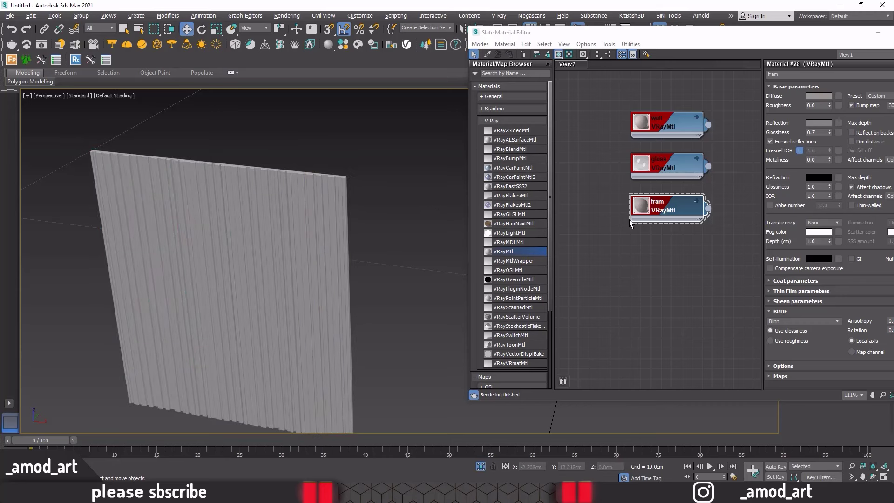
middle_click_drag(630, 222, 611, 198)
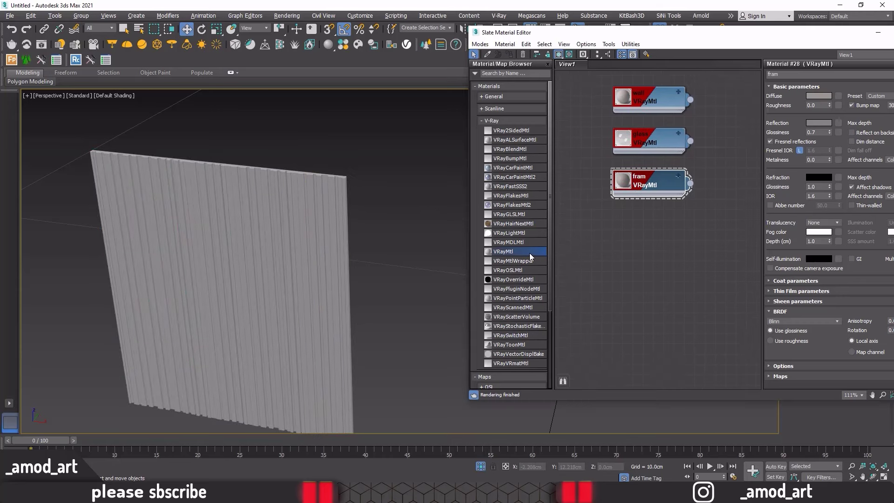
Step: Create Material #29 with a near-black diffuse colour
left_click_drag(529, 256, 622, 201)
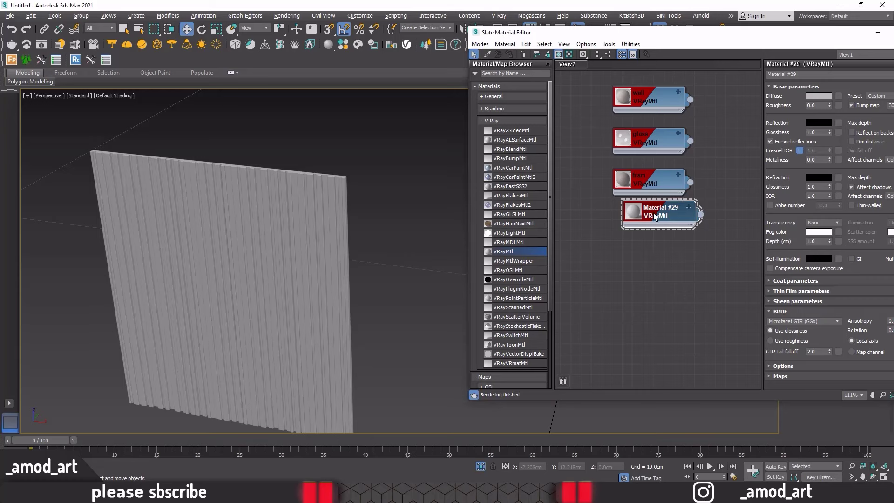
left_click_drag(655, 217, 644, 227)
left_click(823, 97)
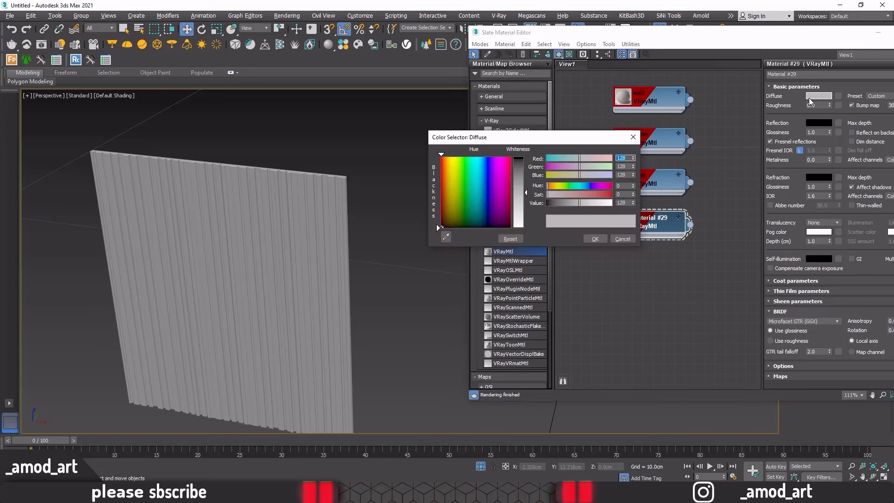
type("17")
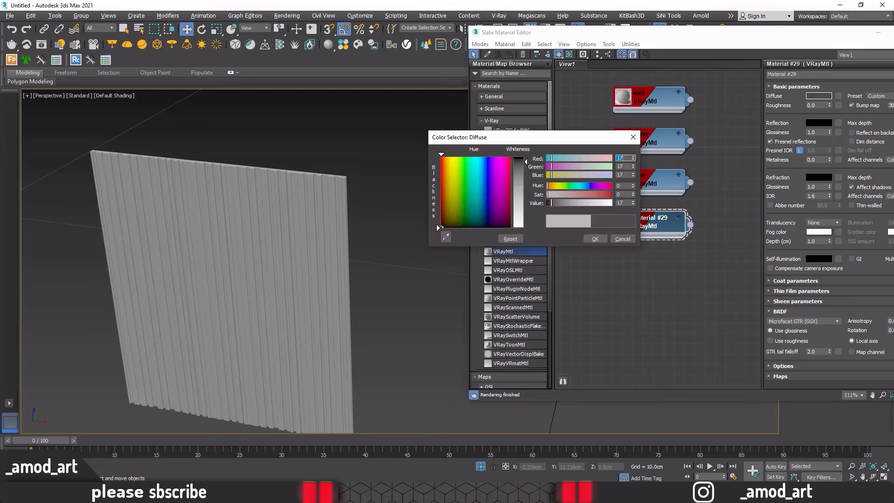
type("28")
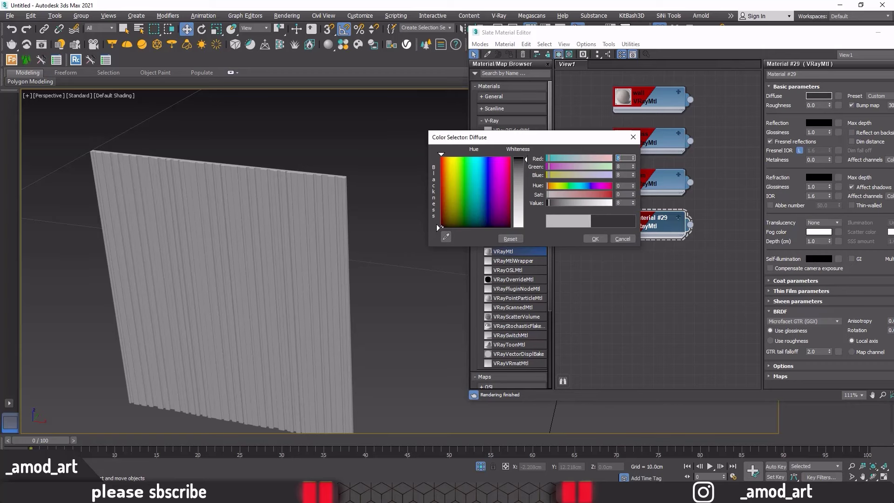
left_click(593, 239)
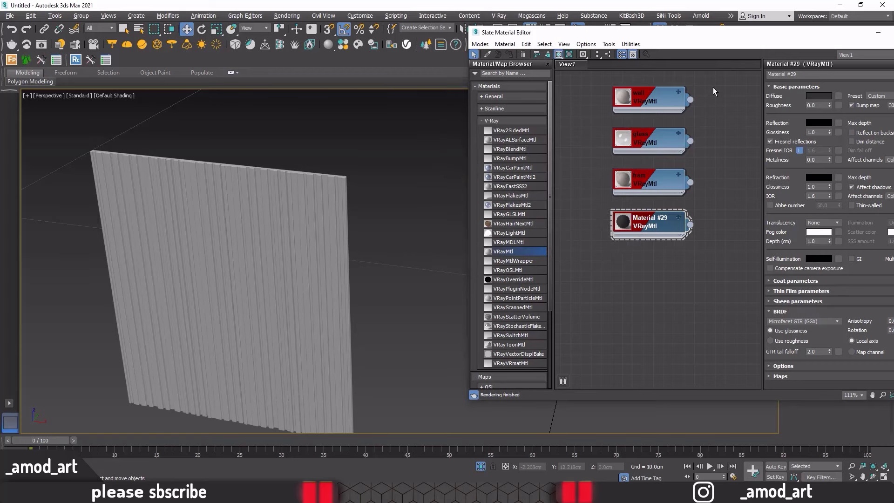
Step: Give Material #29 a grey 40 reflection, 0.82 glossiness and Blinn BRDF
left_click_drag(721, 39, 634, 45)
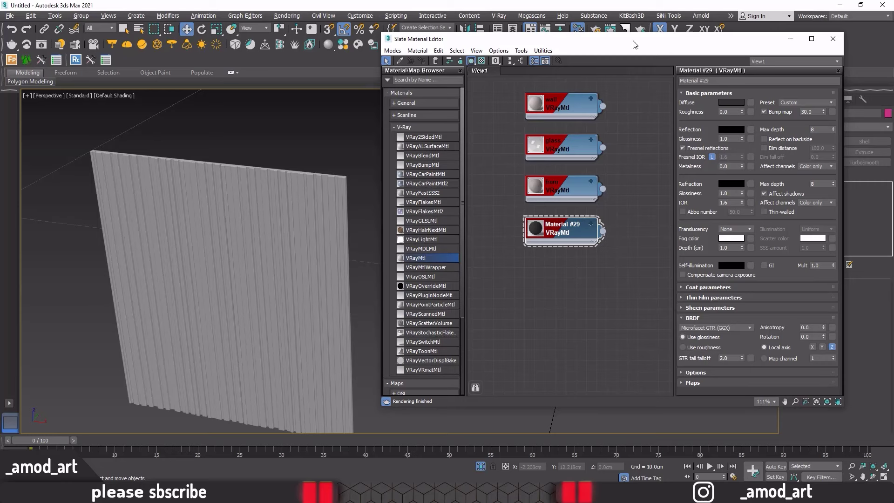
left_click(731, 130)
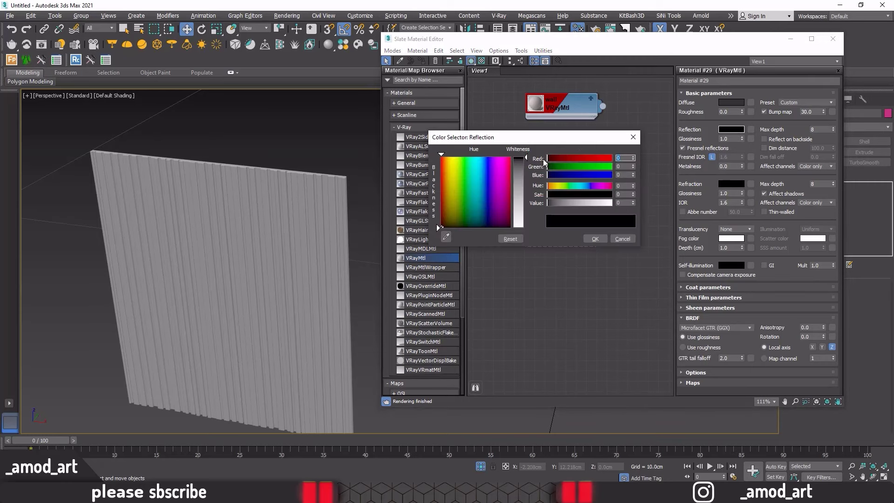
left_click_drag(518, 165, 518, 168)
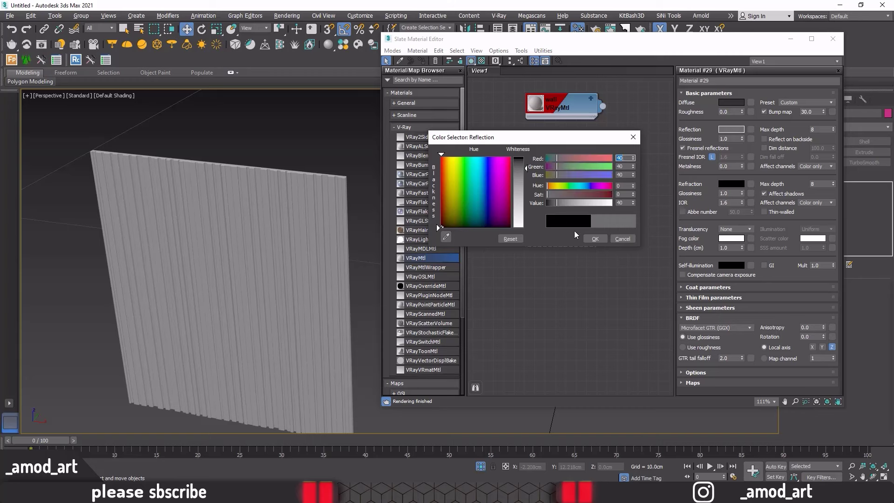
left_click(595, 238)
double_click(727, 138)
type("0.82")
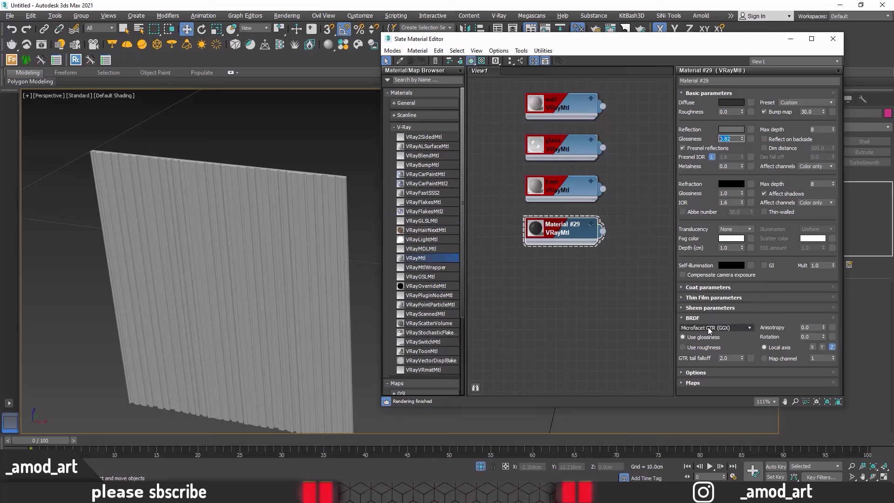
left_click(708, 328)
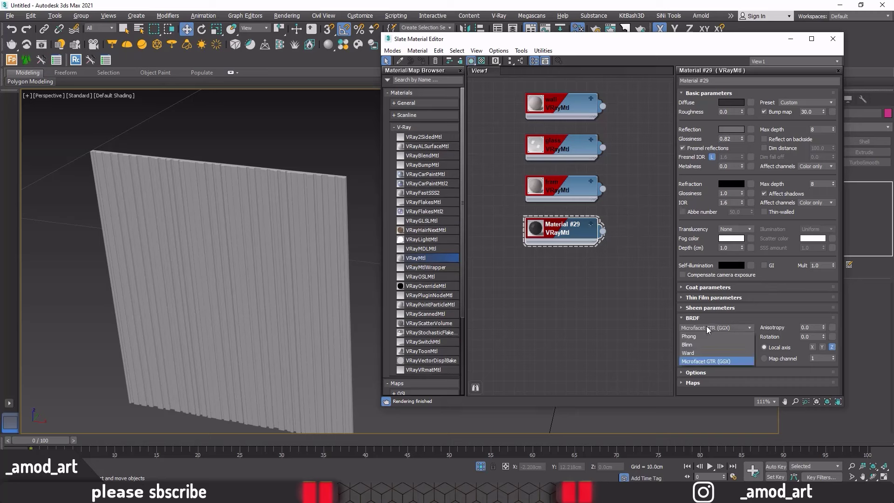
left_click(691, 346)
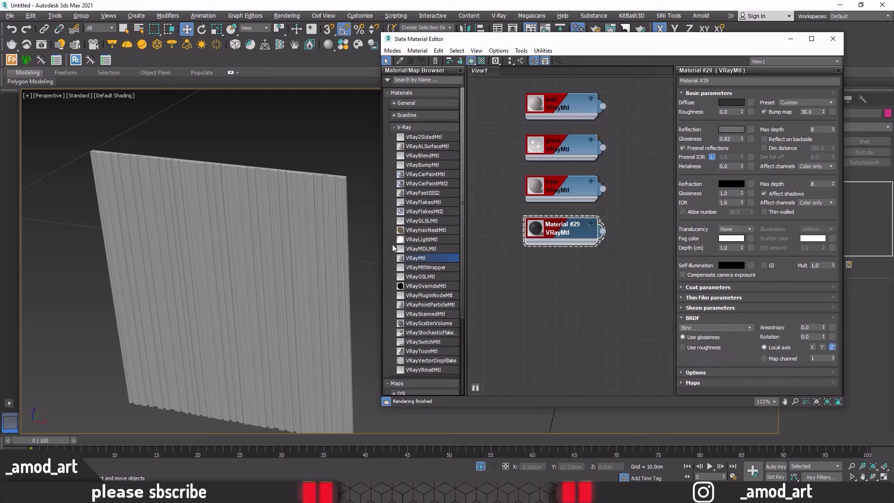
Step: Frame the slat wall and select a first set of scattered slats
left_click_drag(431, 39, 546, 40)
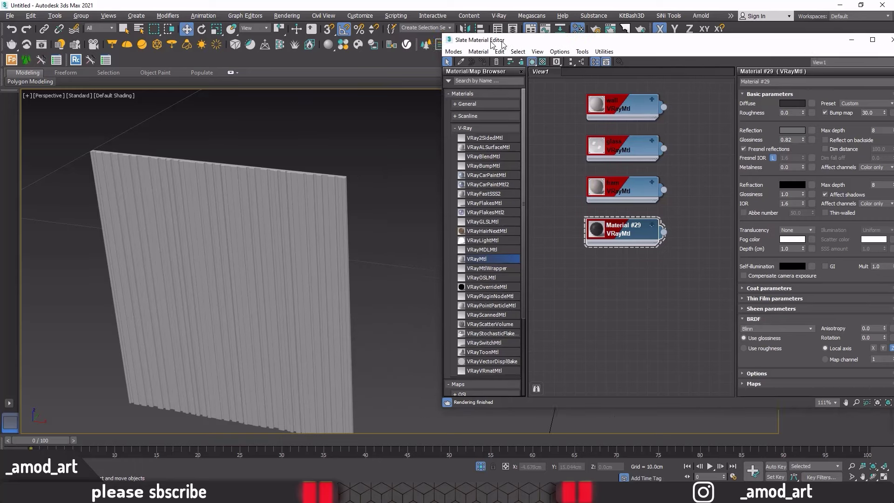
middle_click_drag(305, 186, 312, 204, "alt")
scroll(312, 204, "up", 2)
scroll(345, 200, "up", 2)
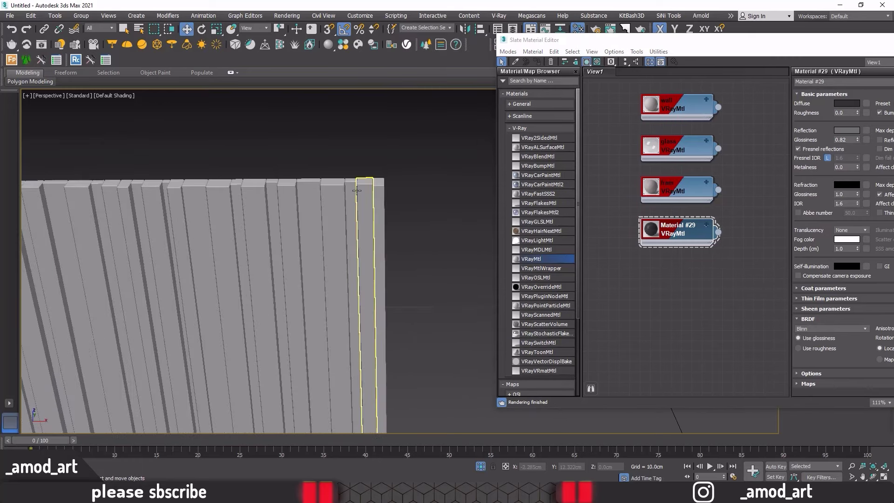
scroll(382, 196, "up", 2)
scroll(413, 192, "up", 2)
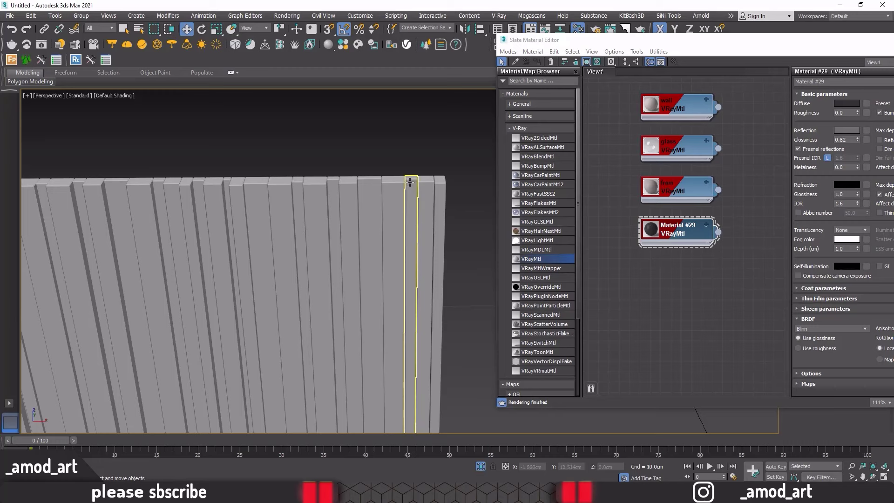
left_click(410, 182)
left_click(336, 184, "ctrl")
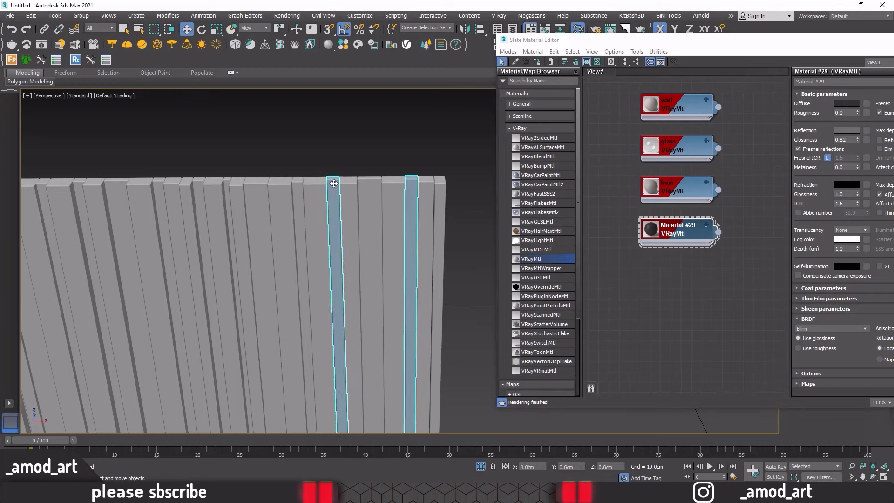
left_click(298, 183, "ctrl")
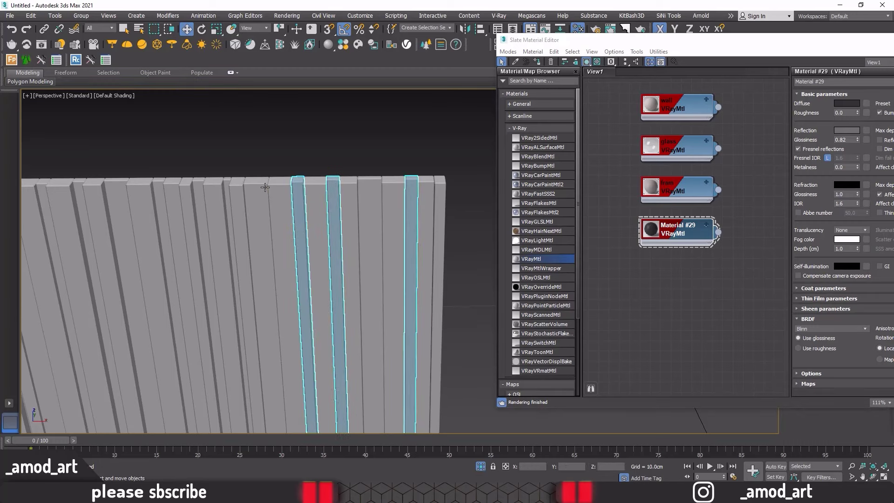
left_click(228, 184, "ctrl")
left_click(201, 183, "ctrl")
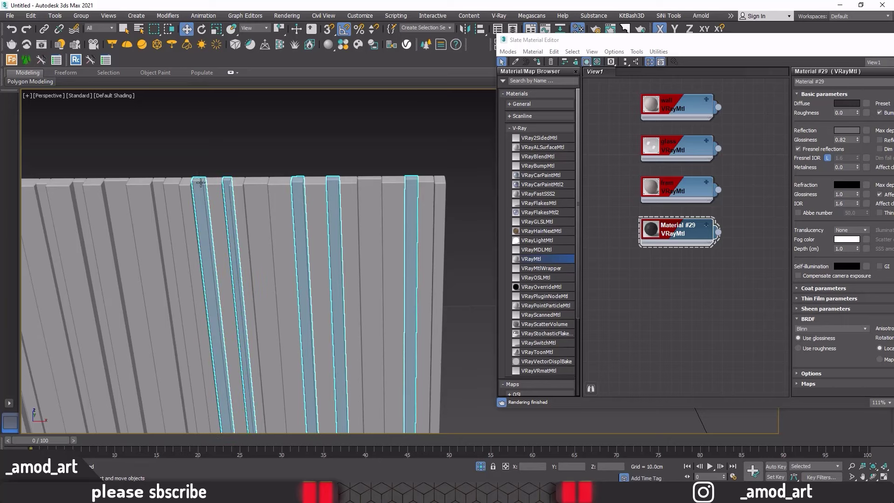
left_click(159, 183, "ctrl")
left_click(77, 185, "ctrl")
Step: Pan along the wall adding more scattered slats up to its left end
middle_click_drag(78, 185, 412, 193)
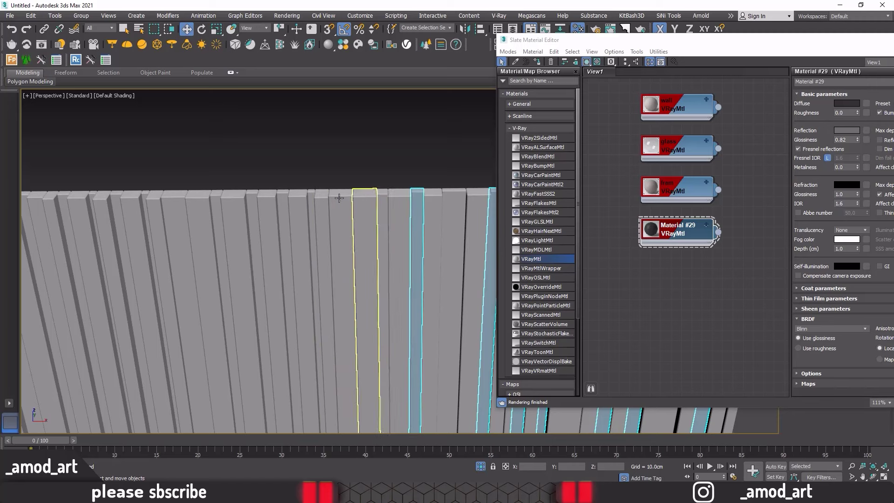
left_click(310, 197, "ctrl")
left_click(249, 194, "ctrl")
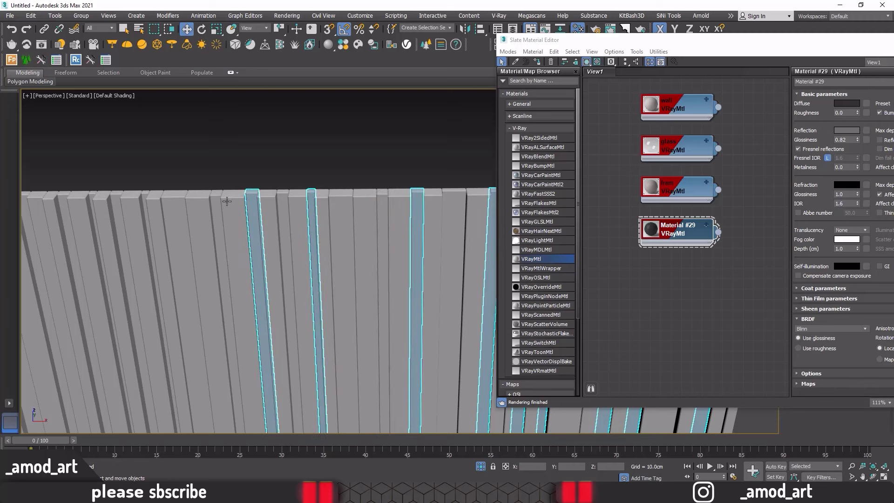
left_click(142, 198, "ctrl")
mouse_move(142, 198)
middle_mouse_down()
mouse_move(186, 225)
mouse_move(366, 220)
middle_mouse_up()
left_click(305, 199, "ctrl")
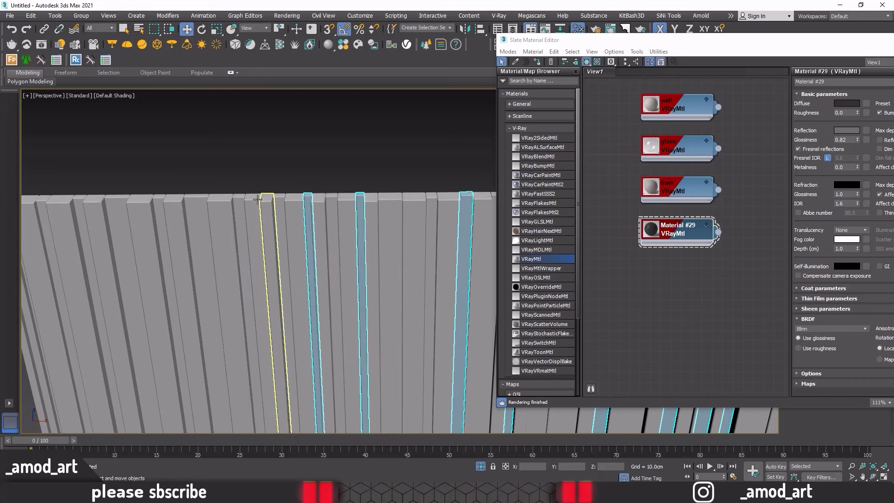
left_click(241, 198, "ctrl")
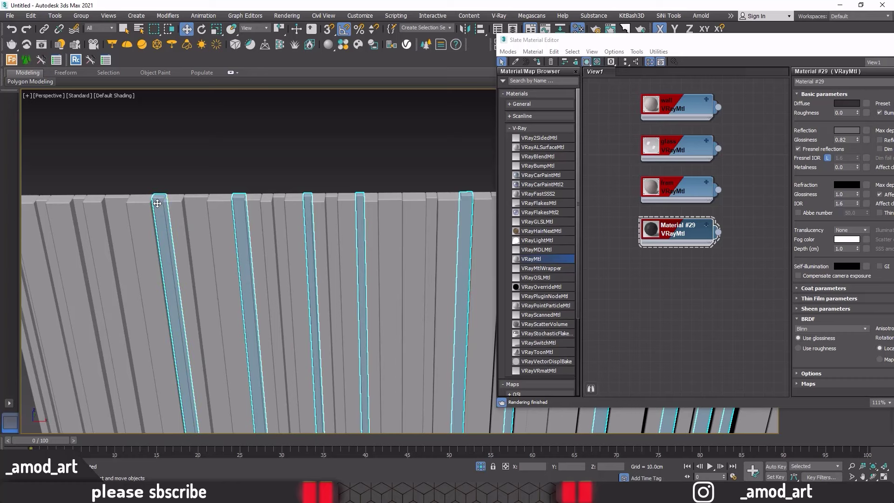
middle_click_drag(158, 202, 295, 202)
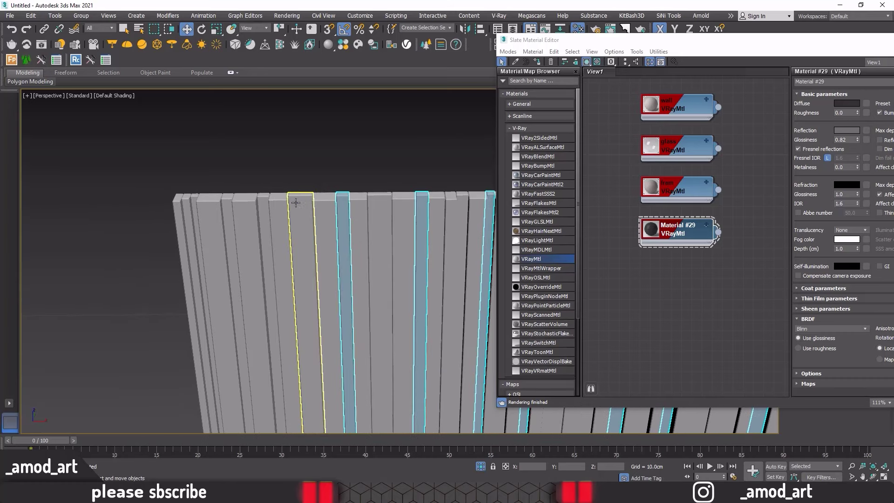
left_click(263, 198, "ctrl")
left_click(229, 198, "ctrl")
left_click(207, 199, "ctrl")
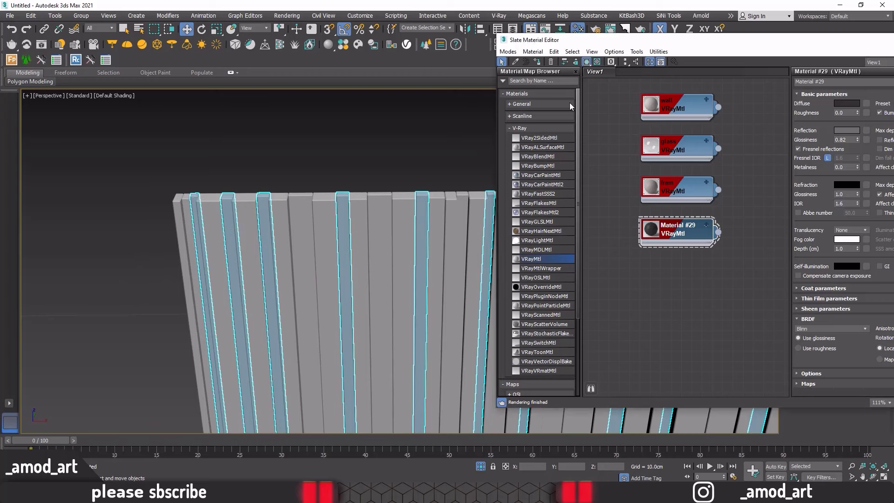
Step: Assign Material #29 to the selected slats and inspect the darkened slats
left_click(540, 66)
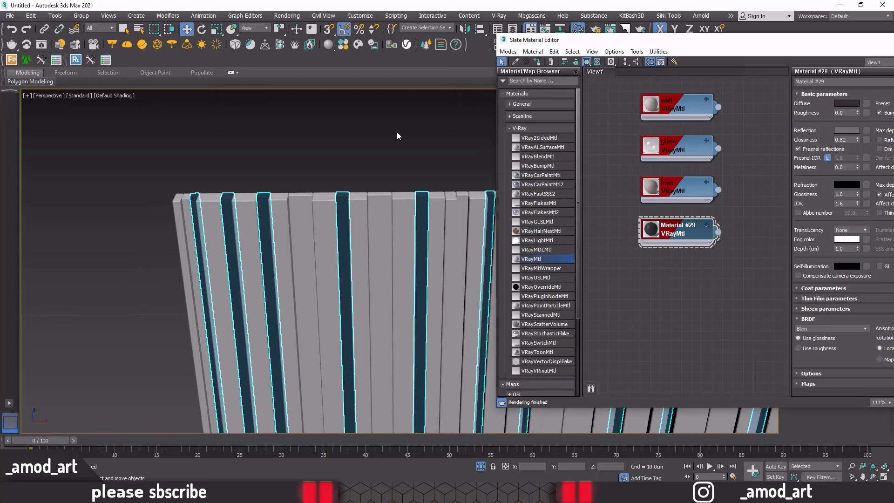
left_click(365, 144)
mouse_move(366, 144)
middle_mouse_down("alt")
mouse_move(372, 152)
mouse_move(224, 148)
middle_mouse_up("alt")
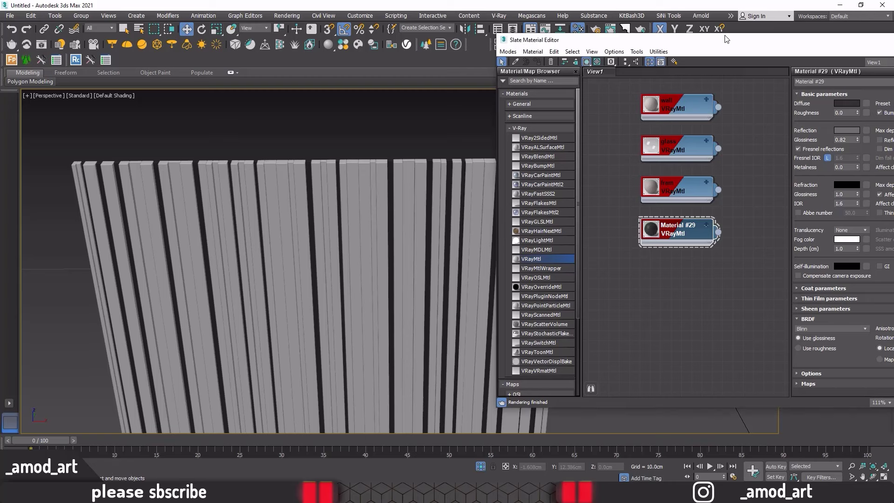
mouse_move(704, 41)
left_mouse_down()
mouse_move(676, 68)
mouse_move(536, 1)
left_mouse_up()
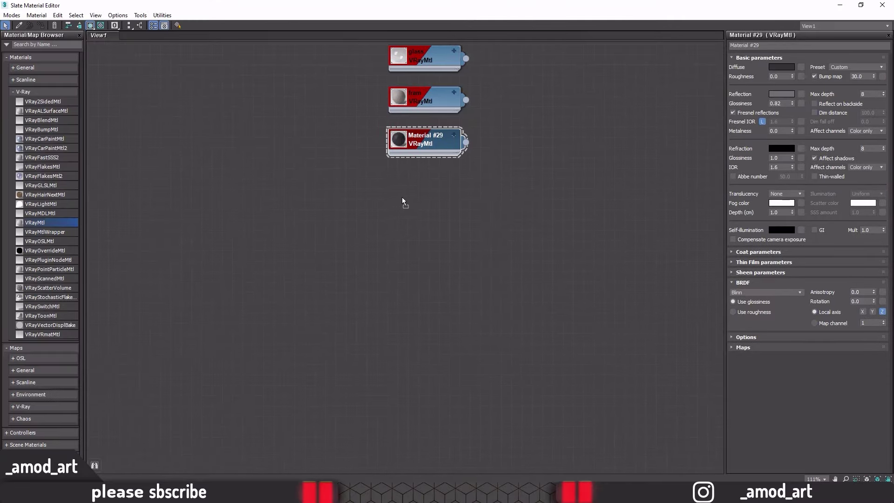
Step: Create Material #30 with a VRayColor map routed through Color Correction into its diffuse
left_click_drag(402, 201, 373, 196)
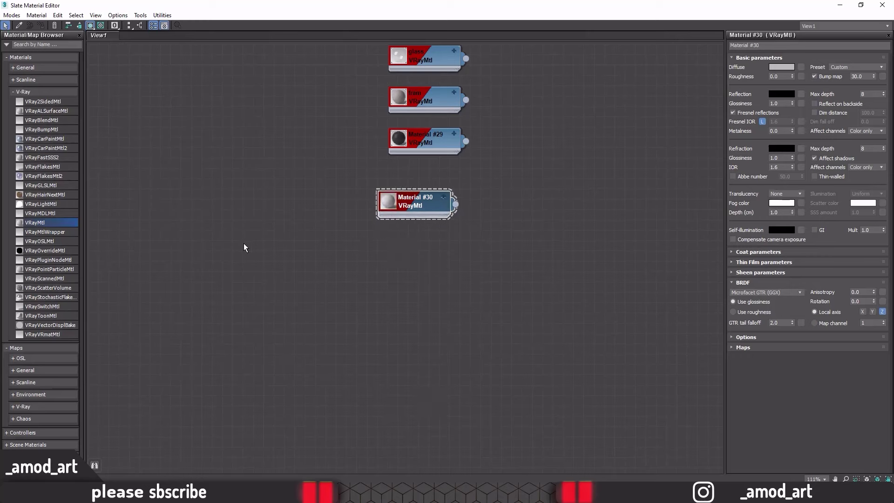
right_click(190, 159)
mouse_move(213, 172)
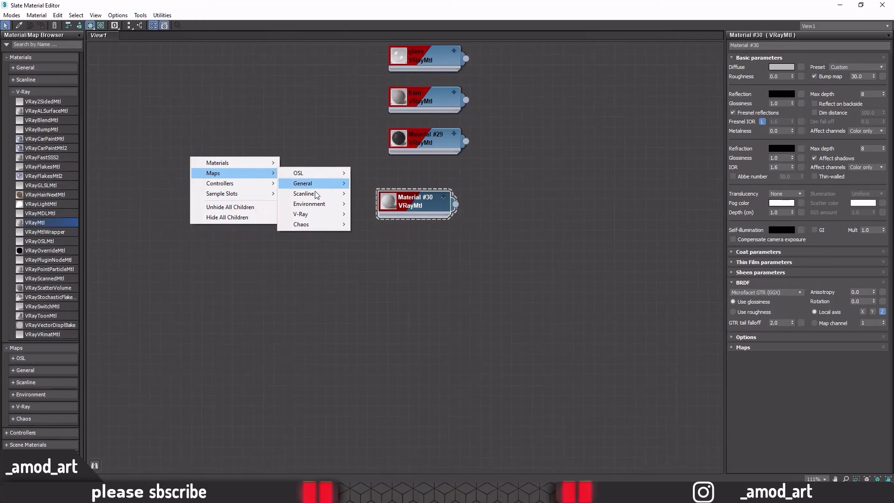
mouse_move(300, 214)
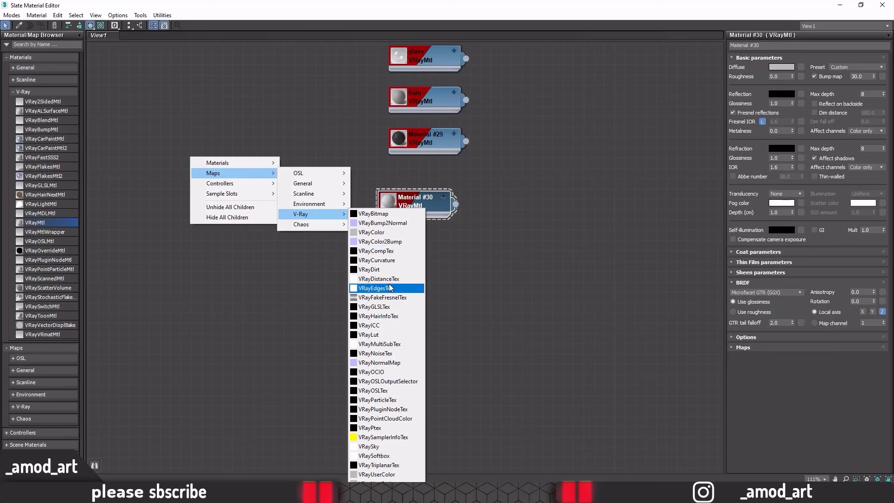
left_click(375, 232)
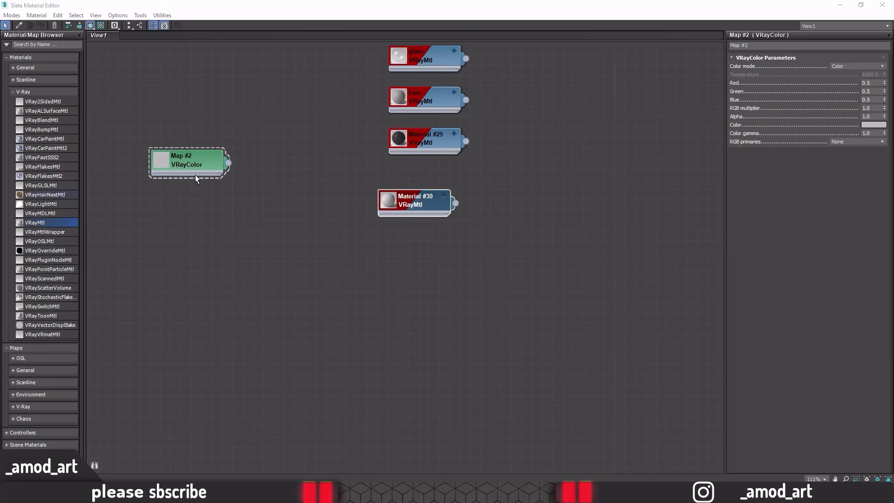
left_click_drag(401, 200, 423, 201)
right_click(322, 193)
mouse_move(428, 219)
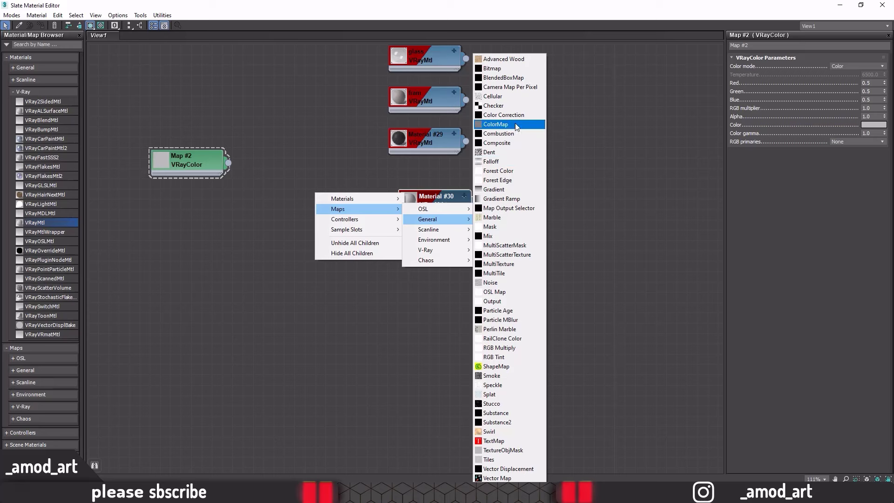
left_click(508, 116)
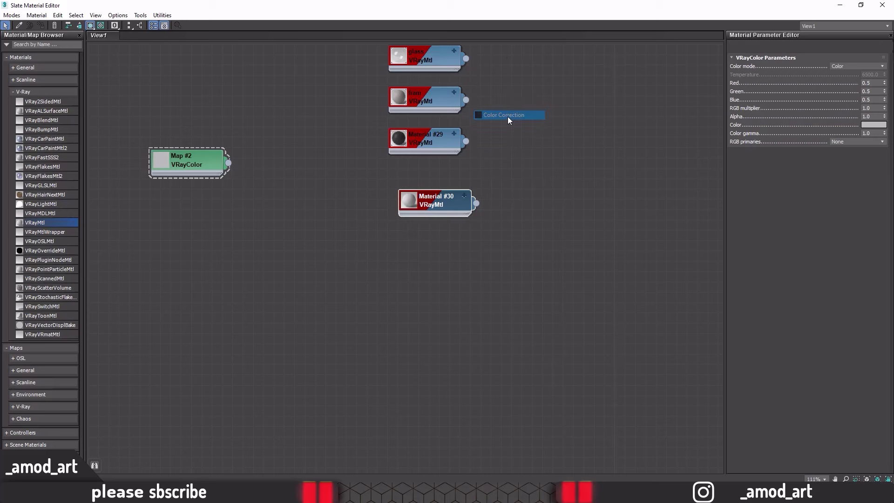
left_click(465, 197)
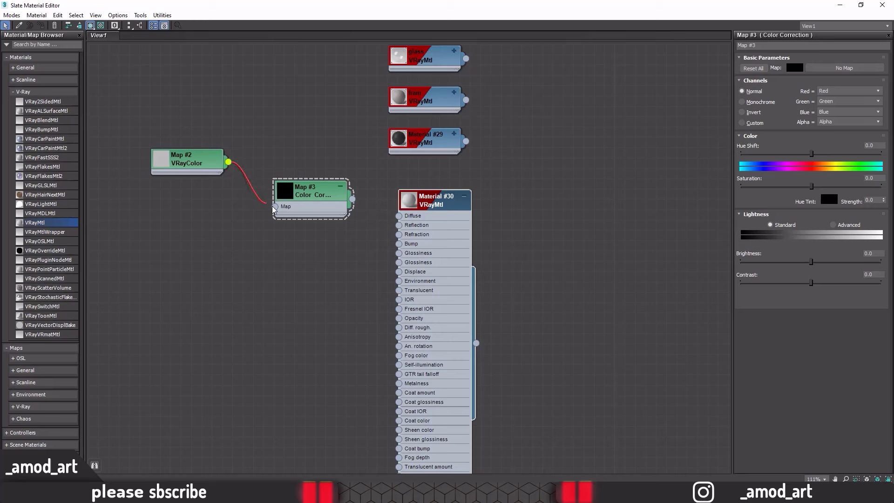
left_click_drag(274, 209, 275, 207)
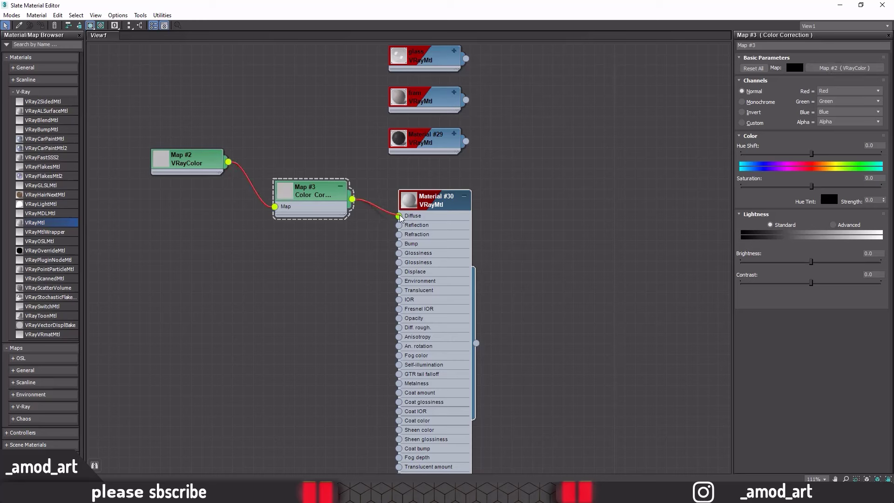
double_click(189, 161)
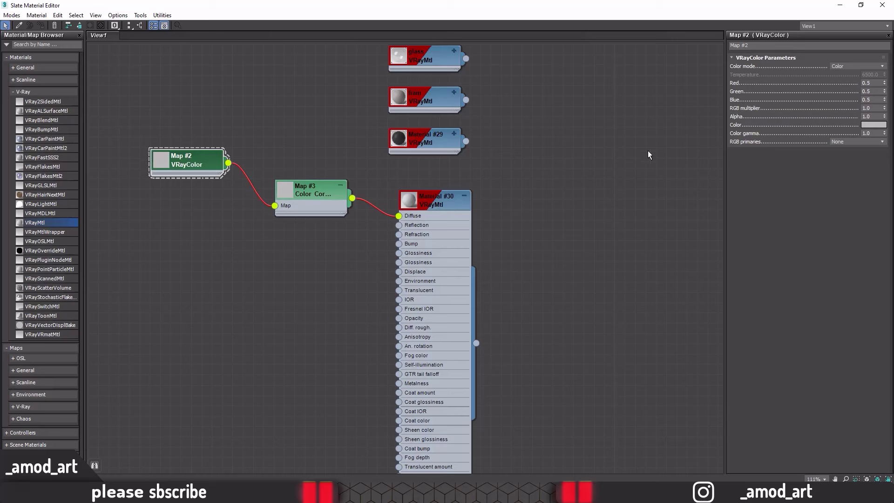
Step: Set the VRayColor map colour to dark brown RGB 47, 29, 18
left_click(871, 125)
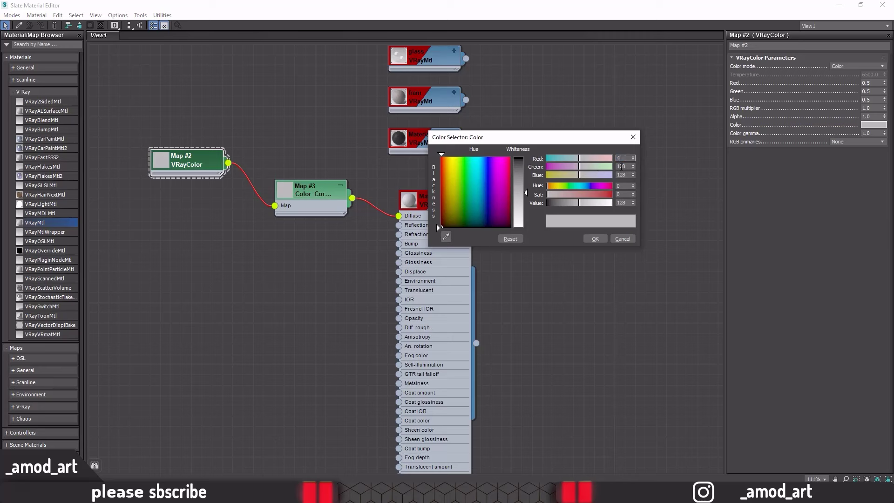
type("7")
key("Tab")
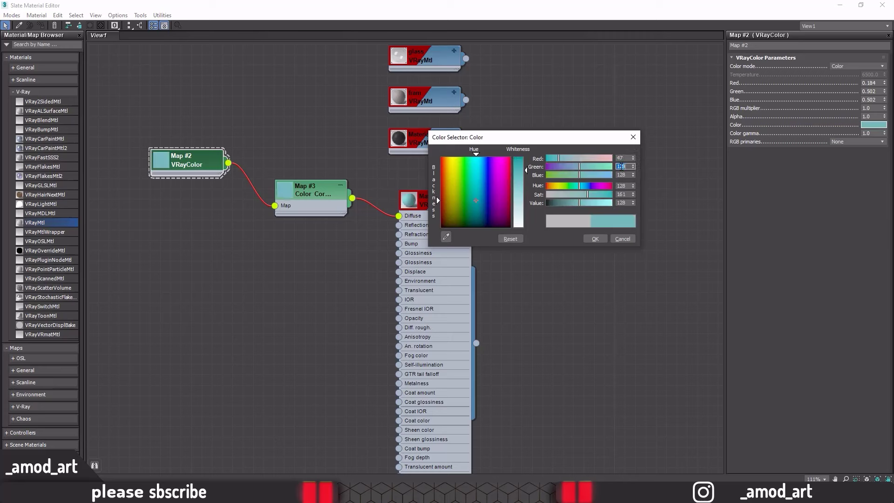
type("2")
key("Tab")
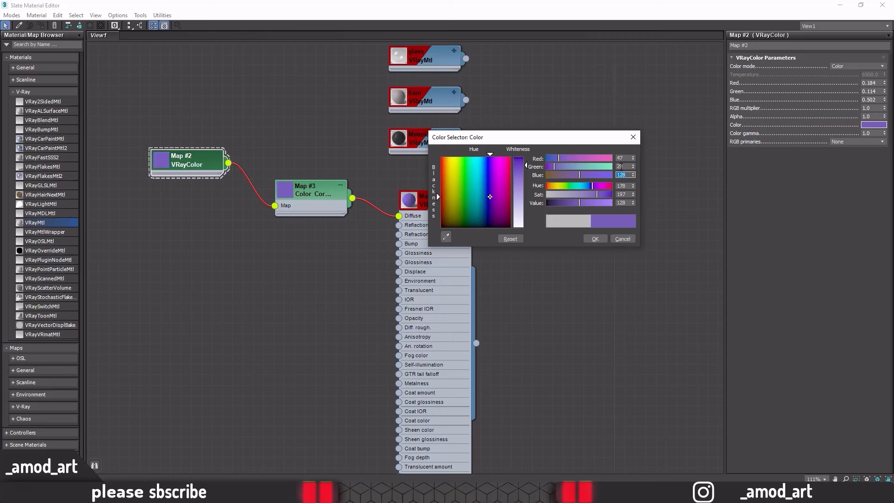
type("8")
key("Tab")
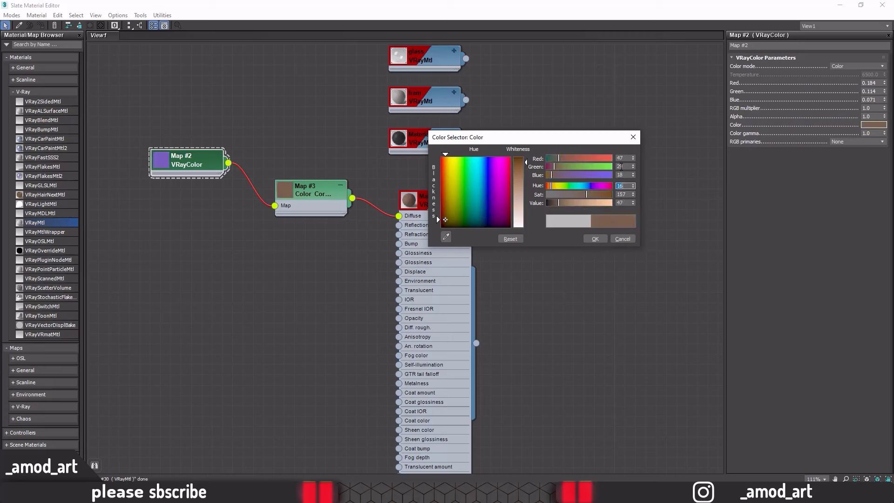
left_click(594, 239)
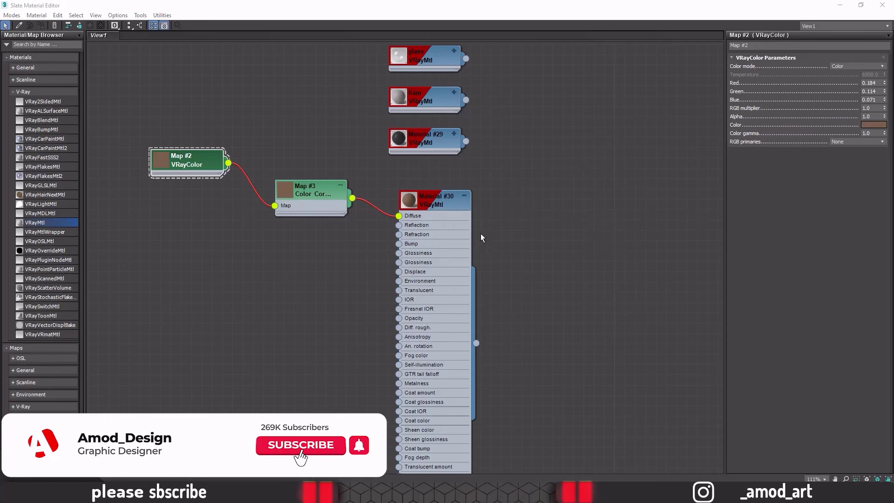
Step: Give the Color Correction map a -6 hue shift and Advanced lightness mode
left_click(317, 197)
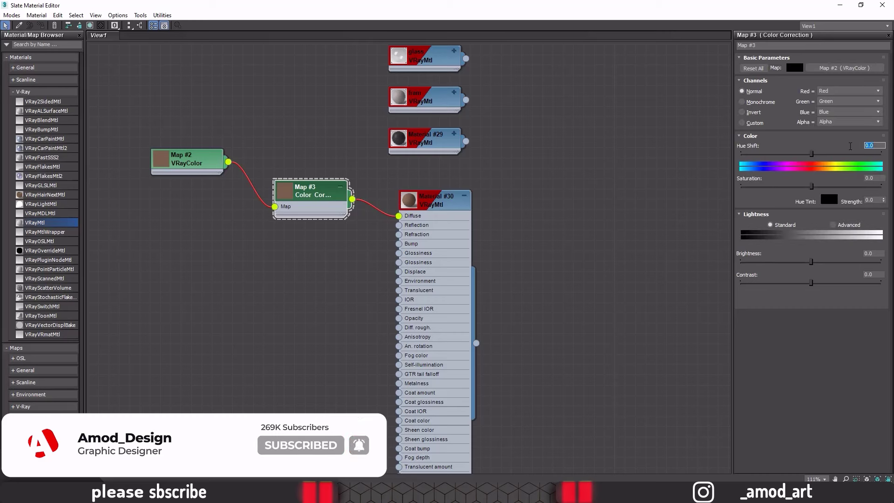
type("-6")
key("Return")
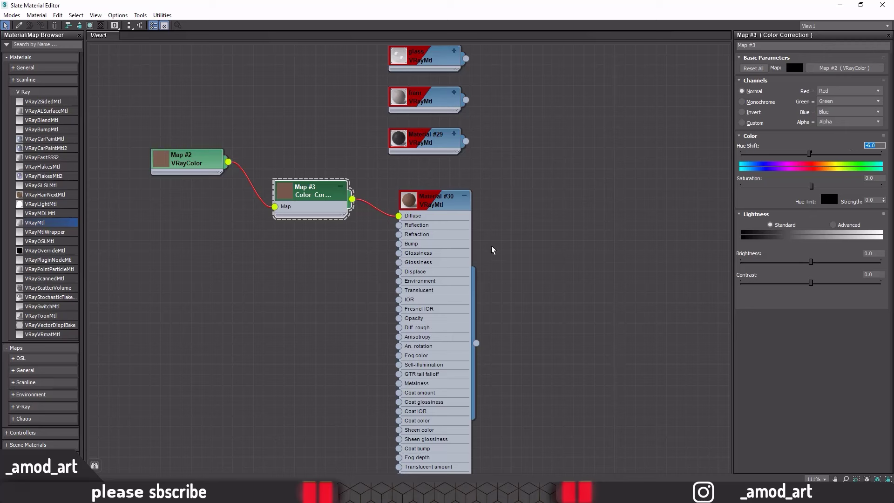
left_click(833, 224)
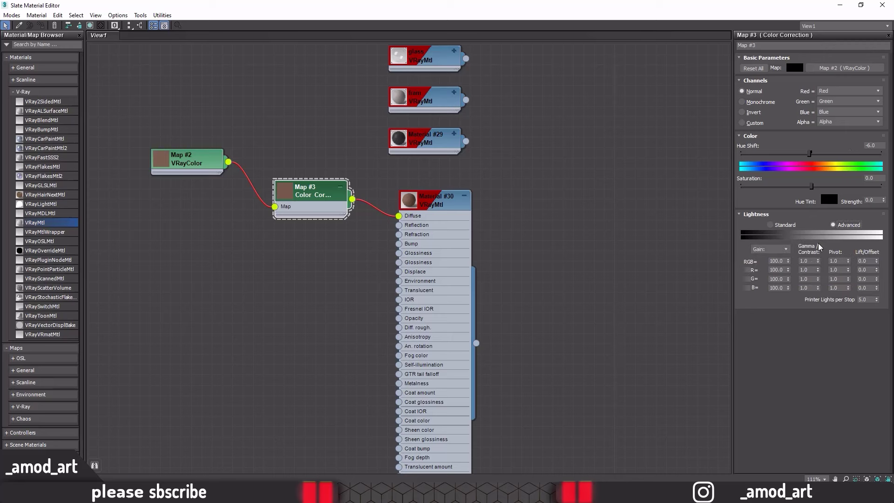
left_click(807, 259)
double_click(418, 206)
double_click(424, 6)
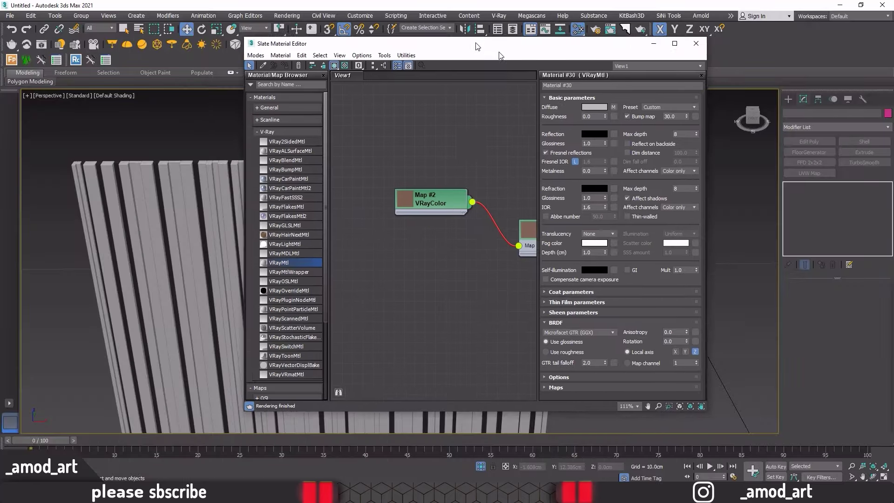
left_click_drag(423, 36, 559, 69)
Step: Select the wall planks starting from the rightmost one
left_click_drag(219, 136, 341, 142)
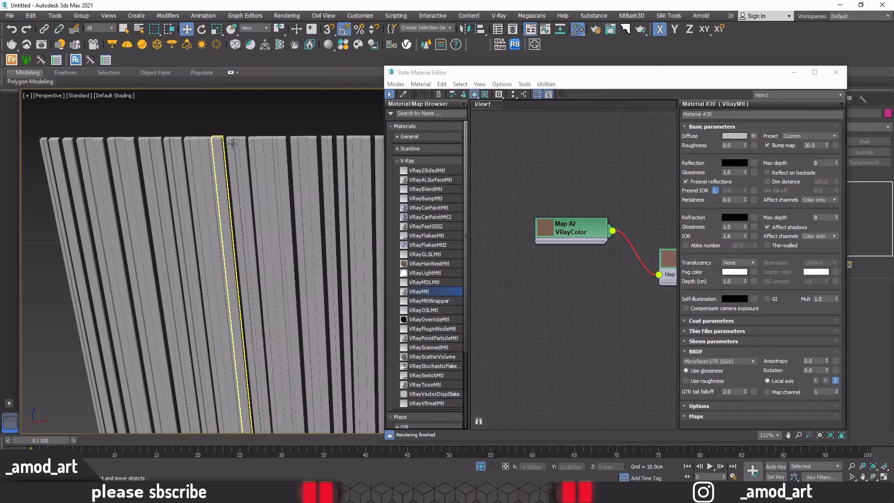
left_click(340, 142)
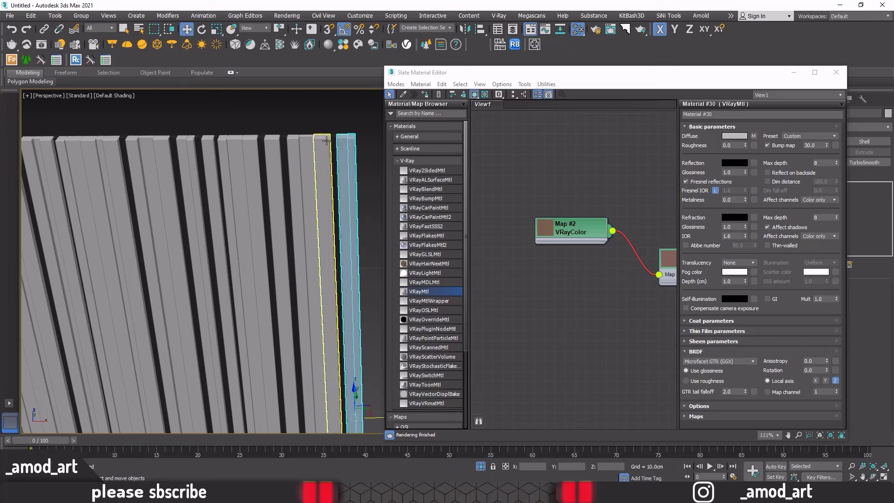
left_click(310, 142, "ctrl")
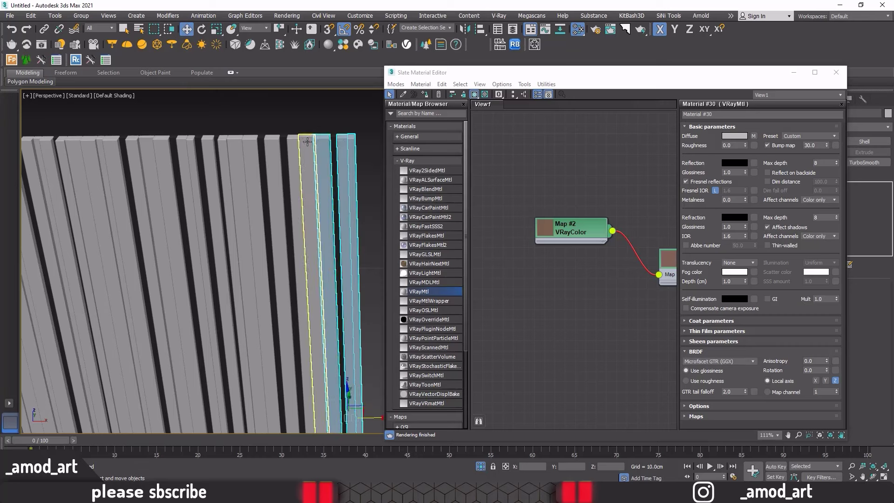
left_click(268, 143, "ctrl")
left_click(224, 142, "ctrl")
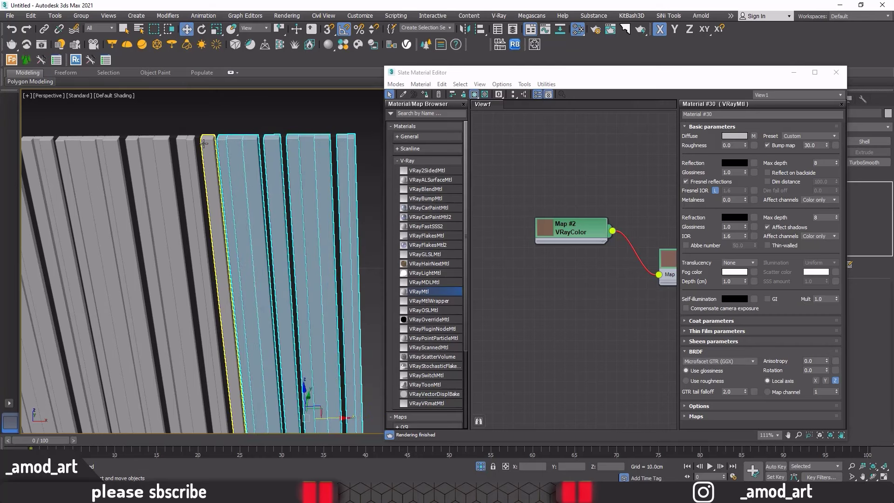
left_click(205, 143, "ctrl")
left_click(184, 144, "ctrl")
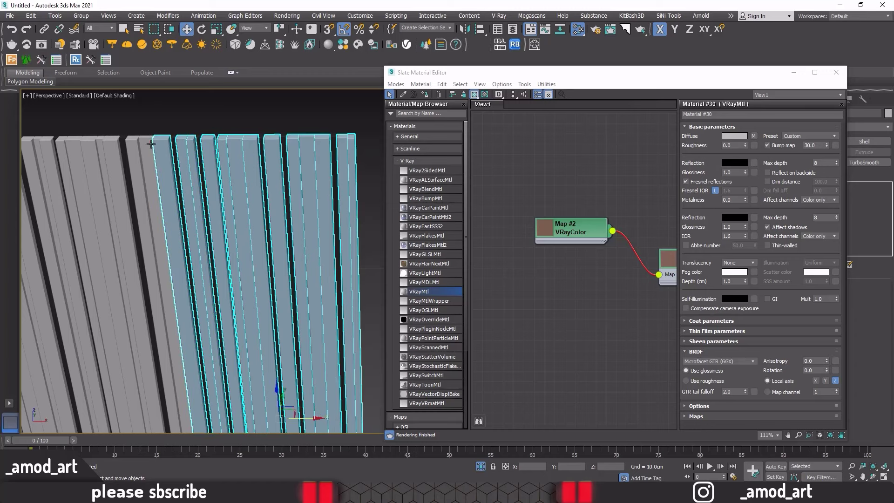
left_click(152, 145, "ctrl")
Step: Pan along the wall adding the remaining planks through the leftmost one
middle_click_drag(136, 148, 342, 156)
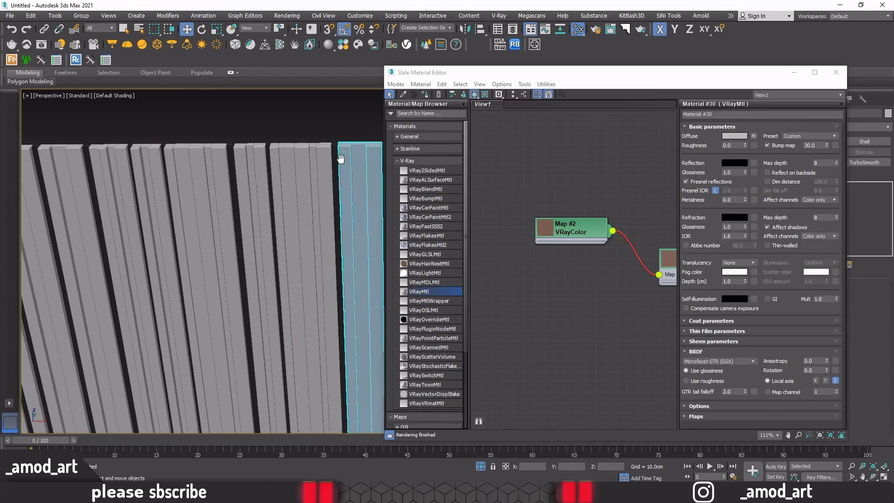
left_click(300, 152, "ctrl")
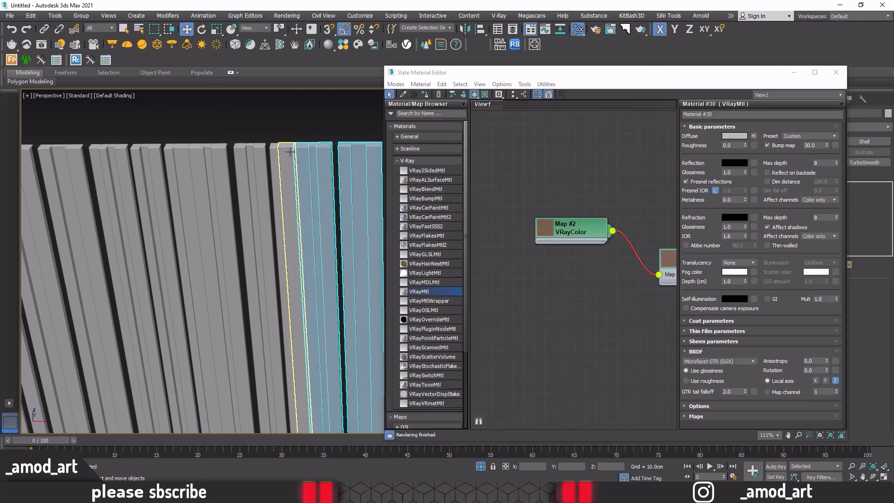
left_click(253, 152, "ctrl")
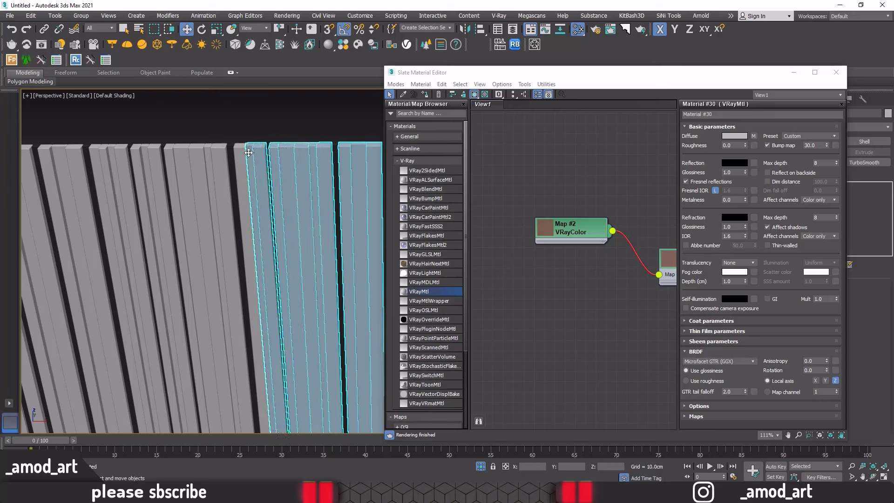
left_click(232, 152, "ctrl")
left_click(218, 152, "ctrl")
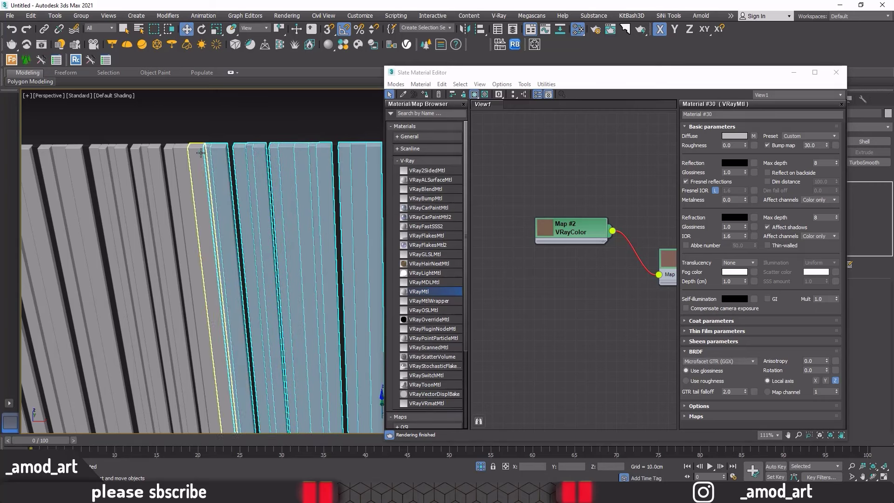
left_click(194, 152, "ctrl")
left_click(173, 153, "ctrl")
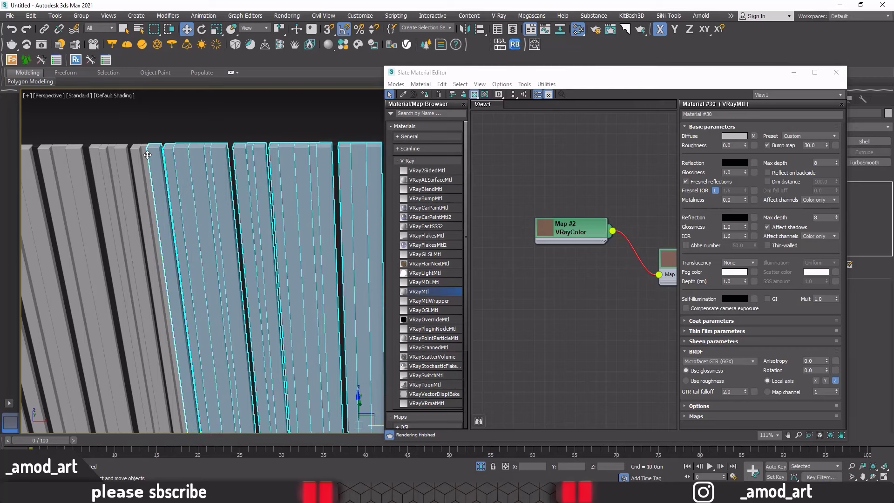
middle_click_drag(140, 157, 285, 160)
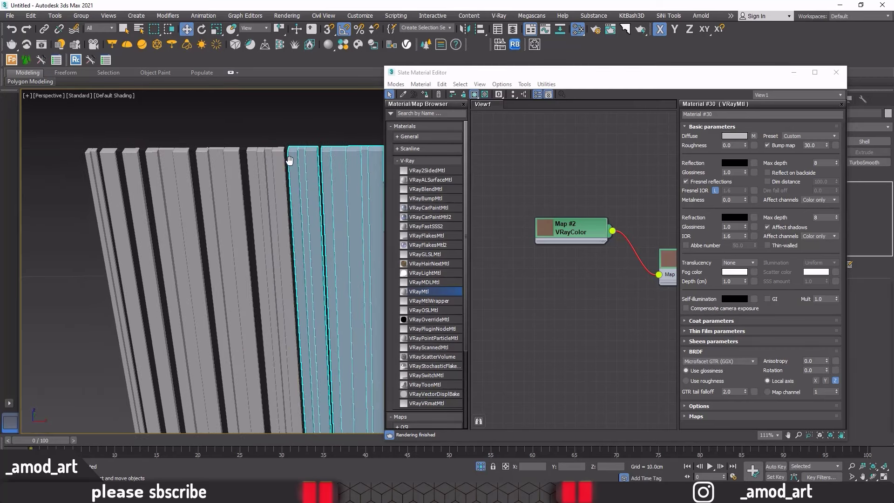
left_click(258, 153, "ctrl")
left_click(213, 156, "ctrl")
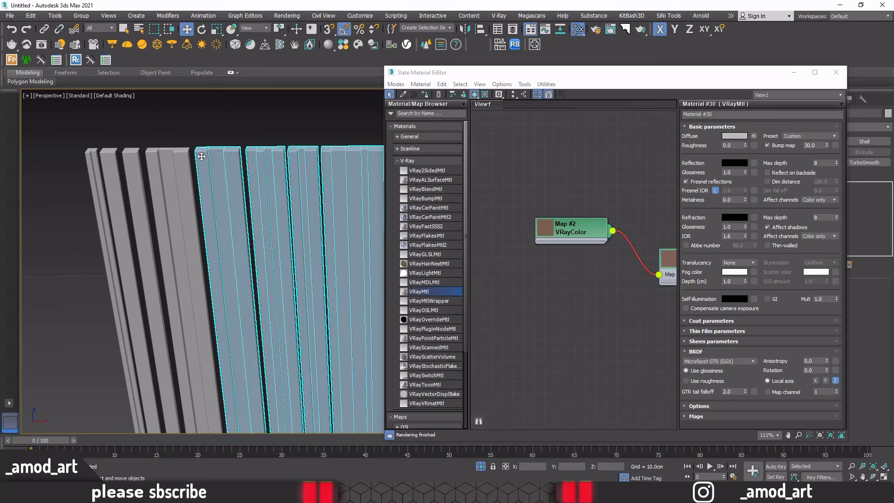
left_click(182, 157, "ctrl")
left_click(153, 159, "ctrl")
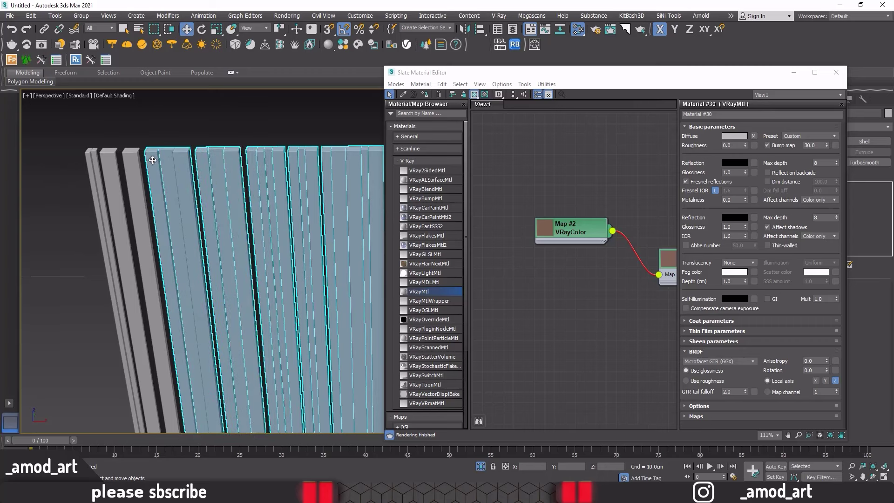
left_click(132, 161, "ctrl")
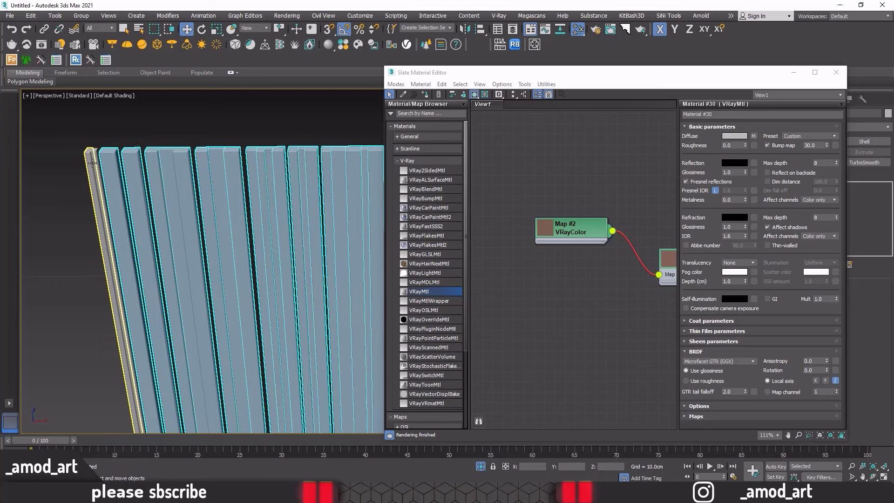
left_click(95, 162, "ctrl")
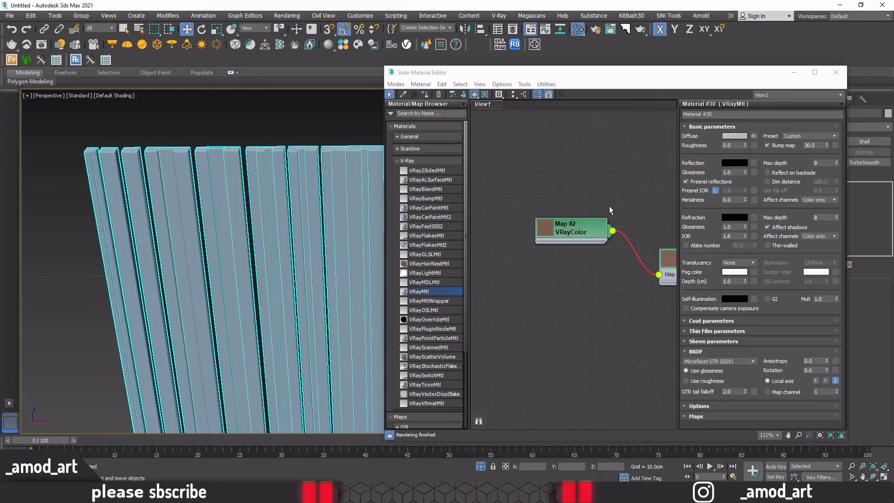
Step: Assign Material #30 to the selected planks and close the material editor
middle_click_drag(661, 224, 526, 228)
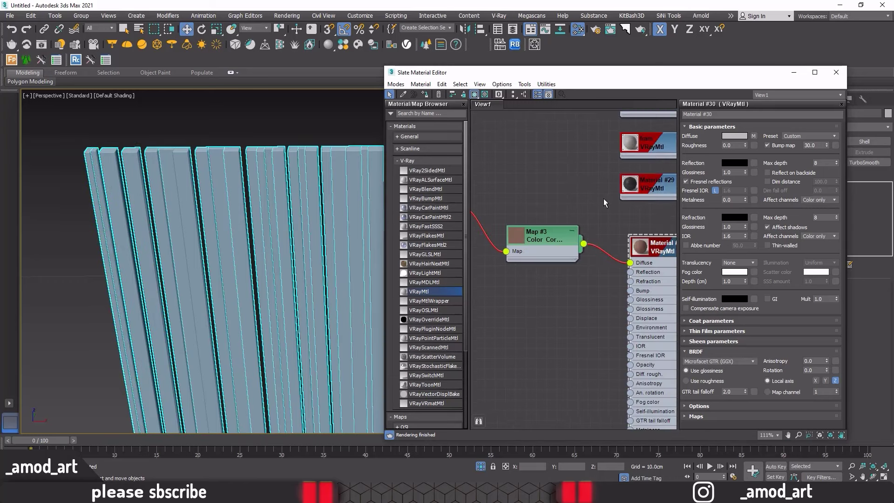
left_click(425, 94)
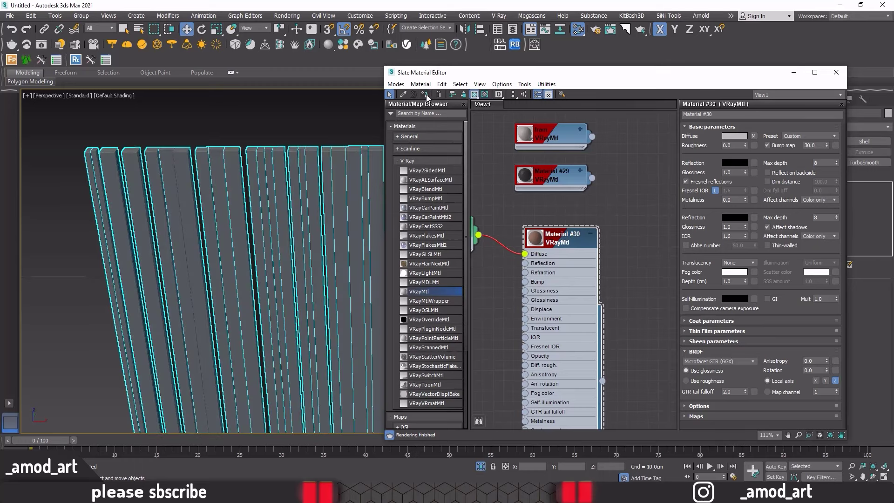
left_click(837, 72)
left_click(463, 126)
Step: Group all planks of the back slat wall as Group009
scroll(624, 155, "down", 3)
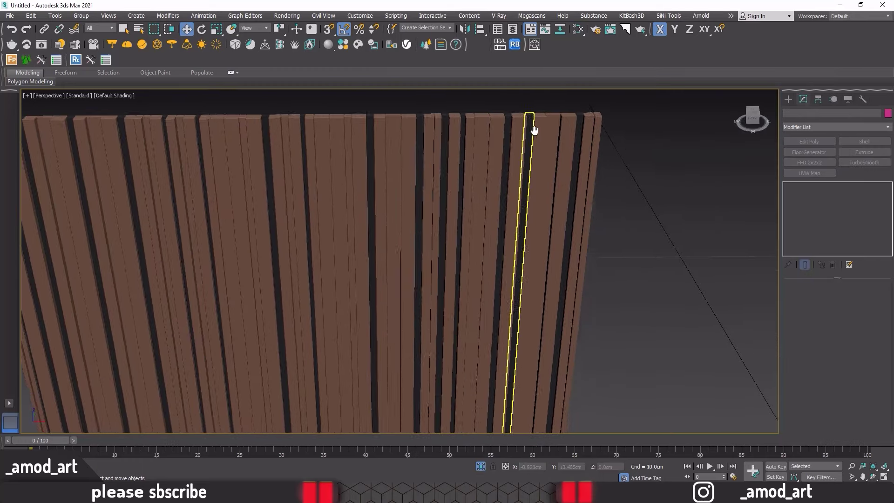
scroll(536, 125, "down", 3)
scroll(535, 125, "down", 2)
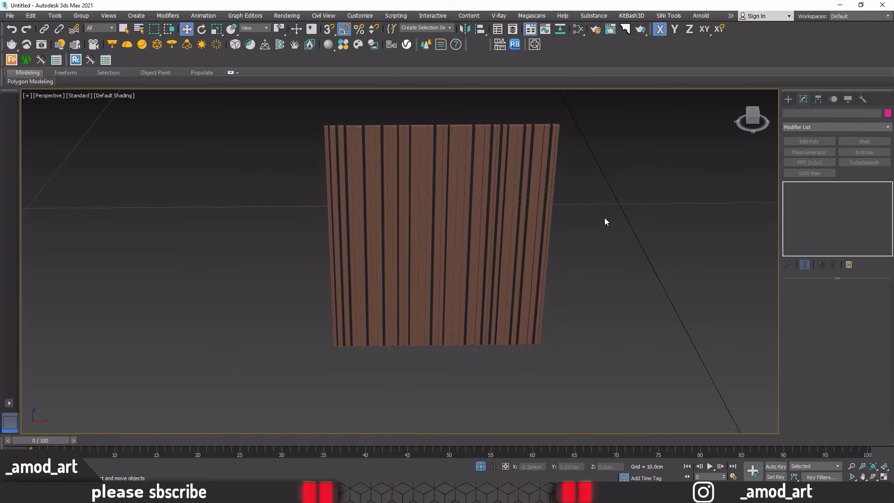
left_click_drag(604, 218, 317, 118)
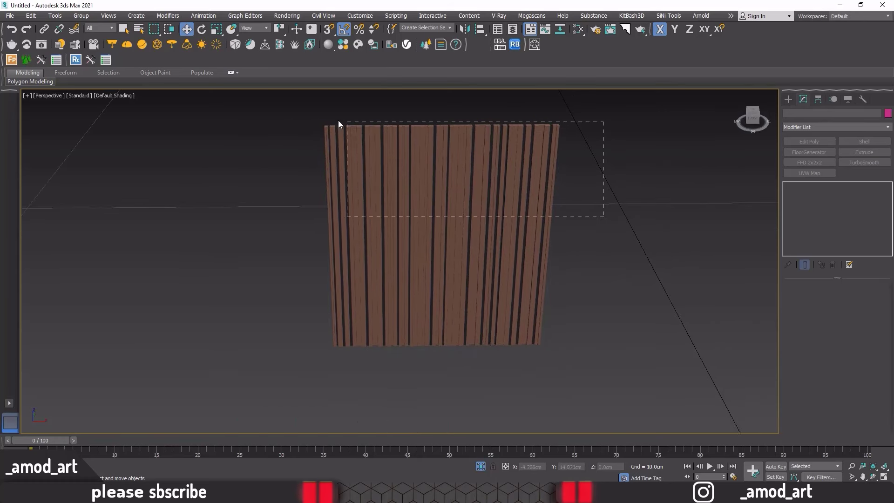
left_click(80, 15)
left_click(85, 30)
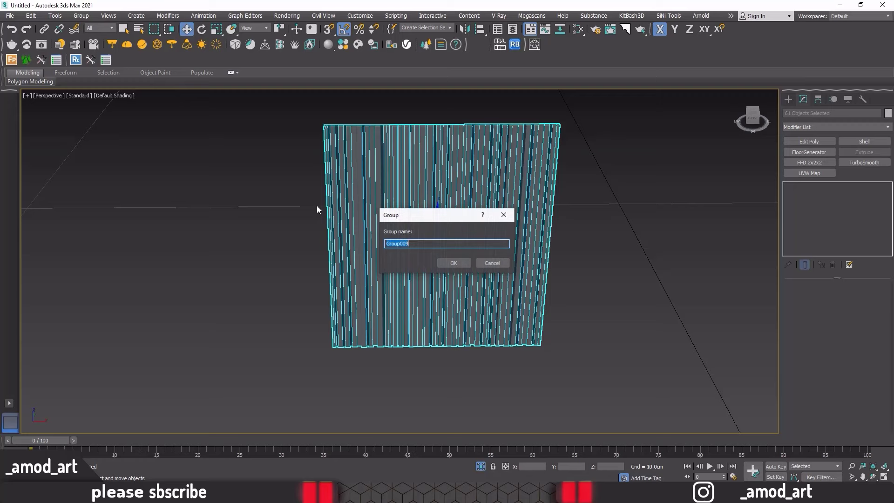
left_click(447, 262)
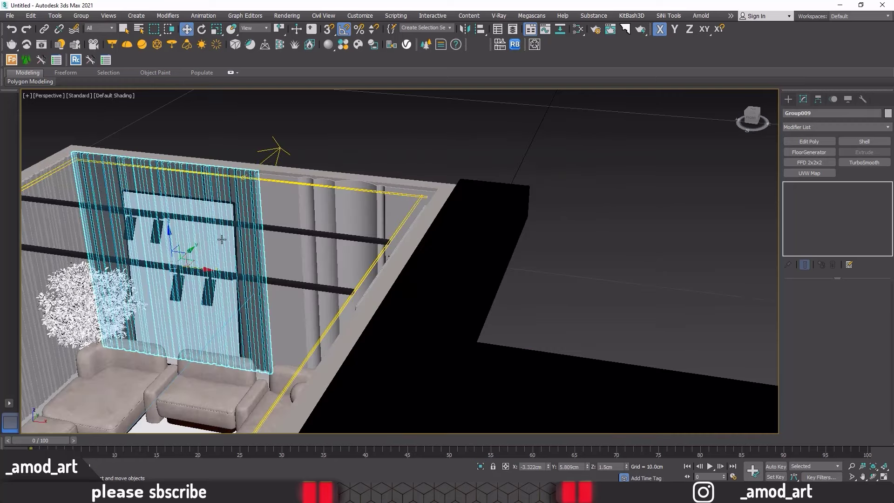
Step: Delete the old left slat wall group and its leftover rectangle outline
middle_click_drag(222, 239, 286, 292, "alt")
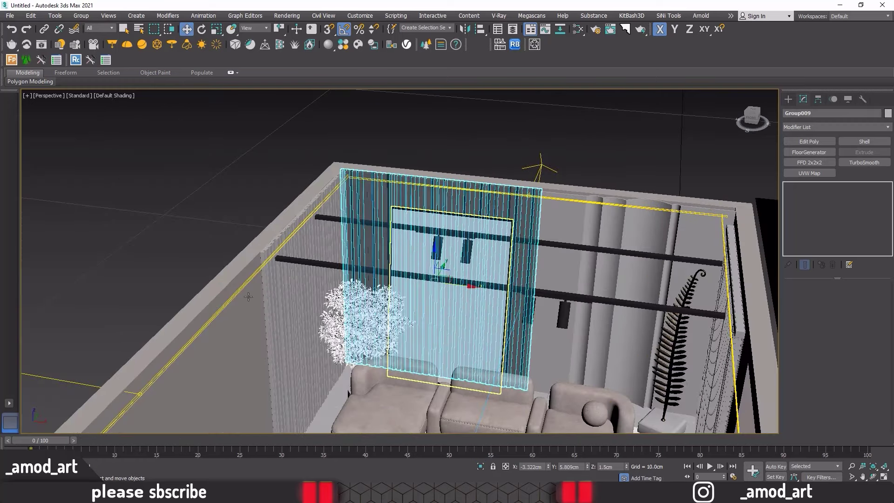
left_click(286, 292)
key("Delete")
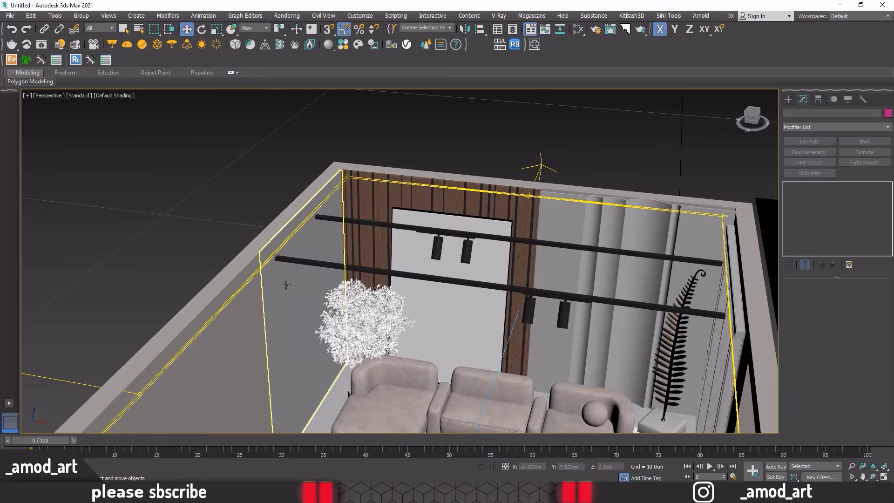
left_click(285, 291)
key("Delete")
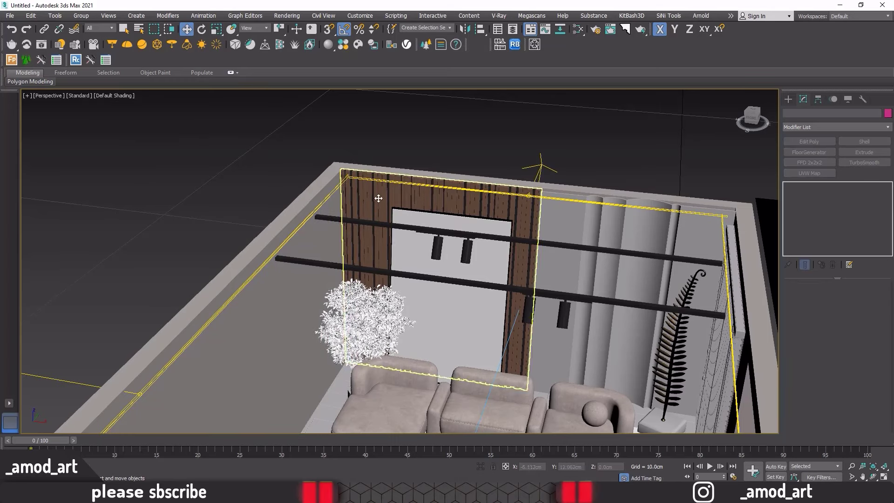
Step: Shift-rotate Group009 90° on Z to start a rotated copy
left_click(378, 199)
left_click(202, 31)
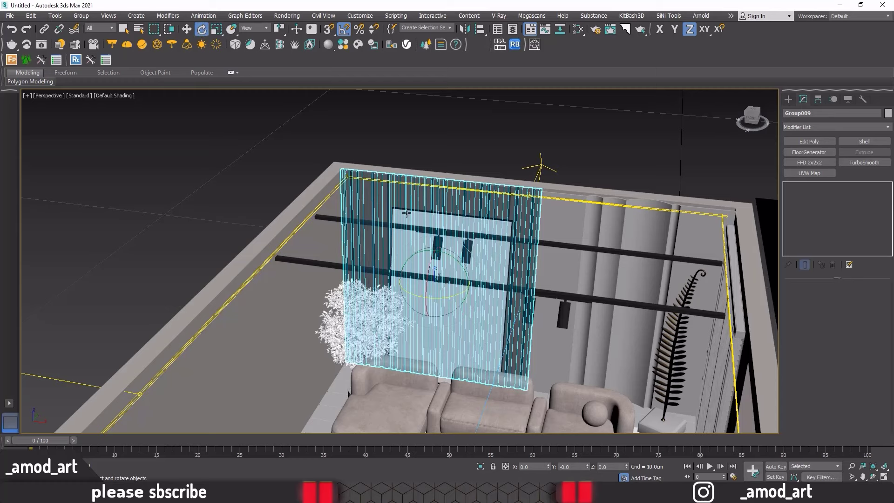
middle_click_drag(407, 213, 448, 305, "alt")
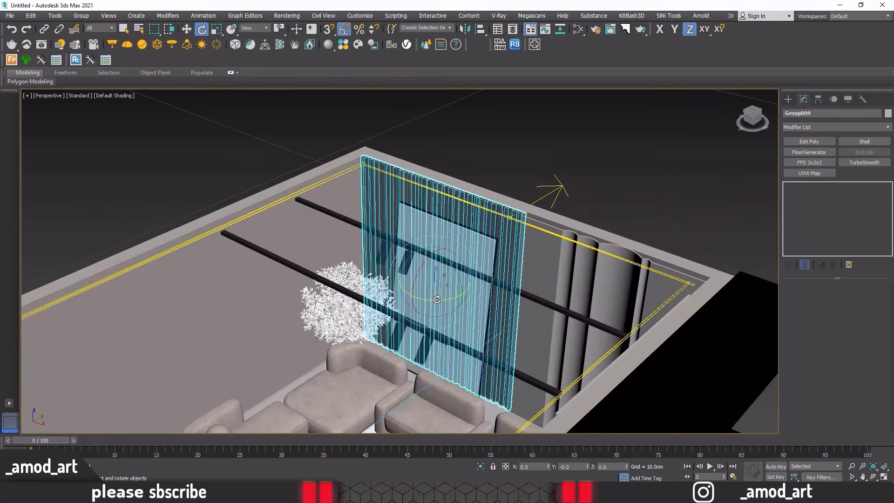
mouse_move(438, 297)
left_mouse_down("shift")
mouse_move(477, 298)
mouse_move(451, 275)
left_mouse_up("shift")
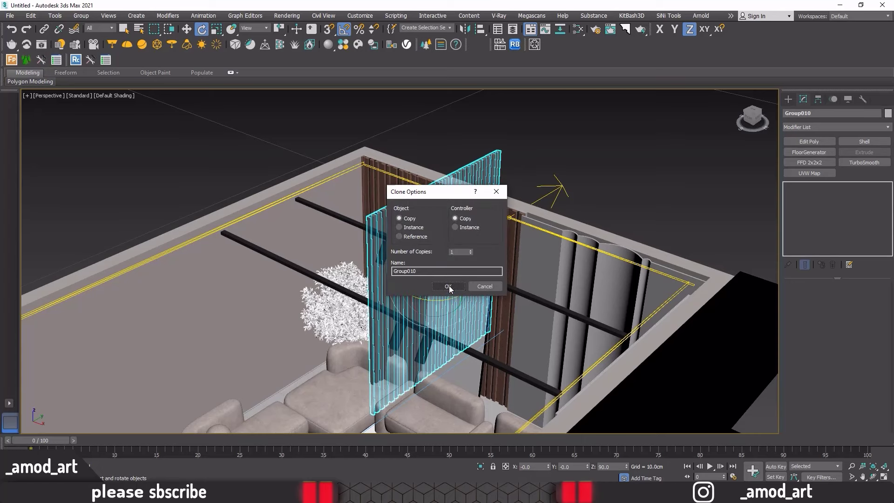
Step: Confirm the rotated copy as Group010 and maximize the Top view over the room
left_click(447, 286)
left_click(187, 31)
key("F5")
key("alt+w")
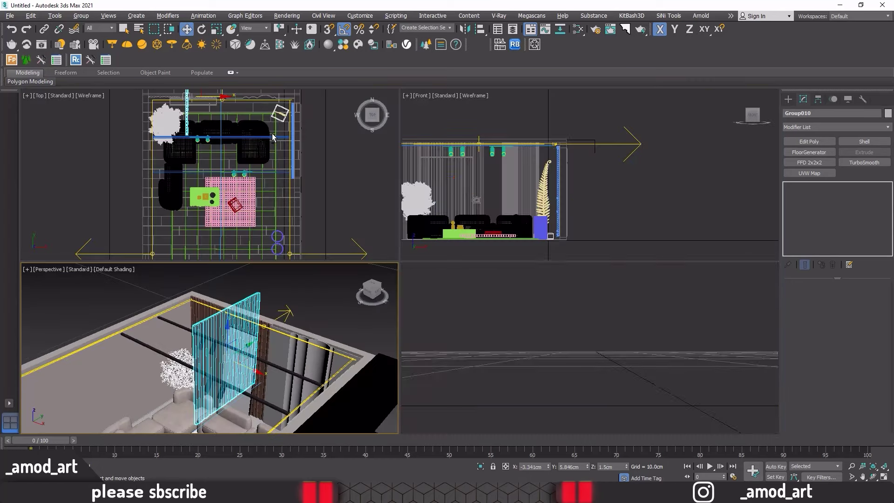
middle_click(242, 160)
key("alt+w")
middle_click_drag(294, 199, 364, 257)
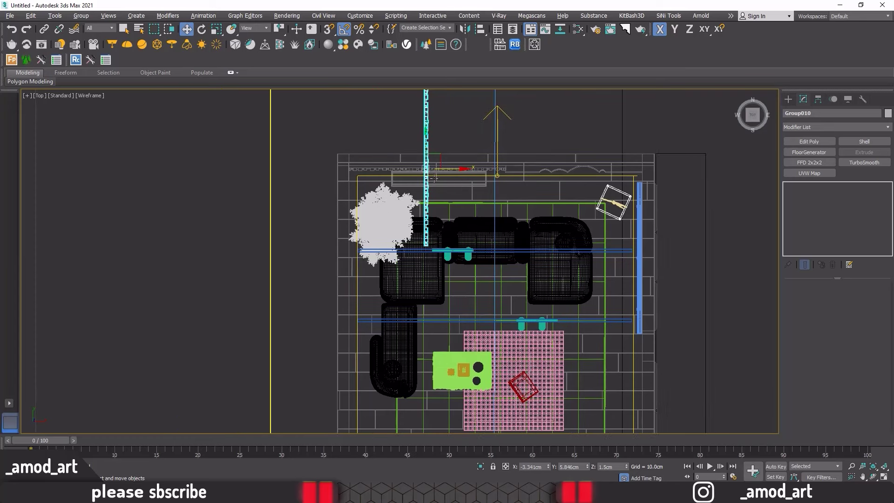
scroll(435, 179, "down", 2)
Step: Move Group010 in the XY plane onto the left wall, nudging it along Y
key("F8")
left_click_drag(444, 159, 397, 212)
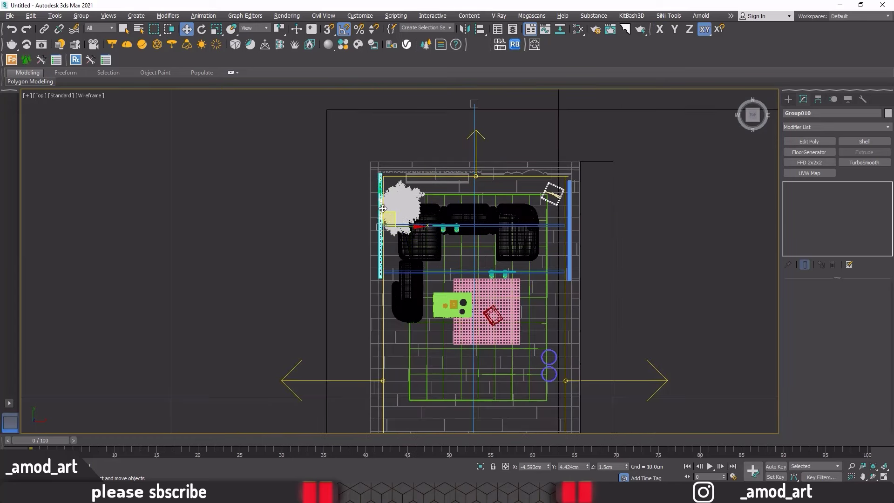
key("F6")
scroll(380, 186, "up", 5)
scroll(375, 133, "up", 2)
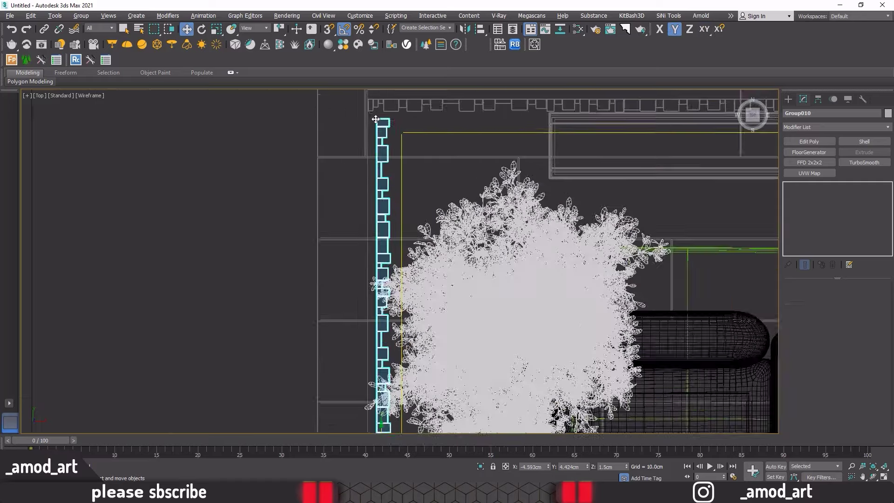
scroll(376, 120, "up", 2)
middle_click_drag(375, 119, 375, 158)
left_click_drag(375, 158, 374, 149)
Step: Slide Group010 left against the wall so it meets the back slat wall
scroll(375, 153, "down", 2)
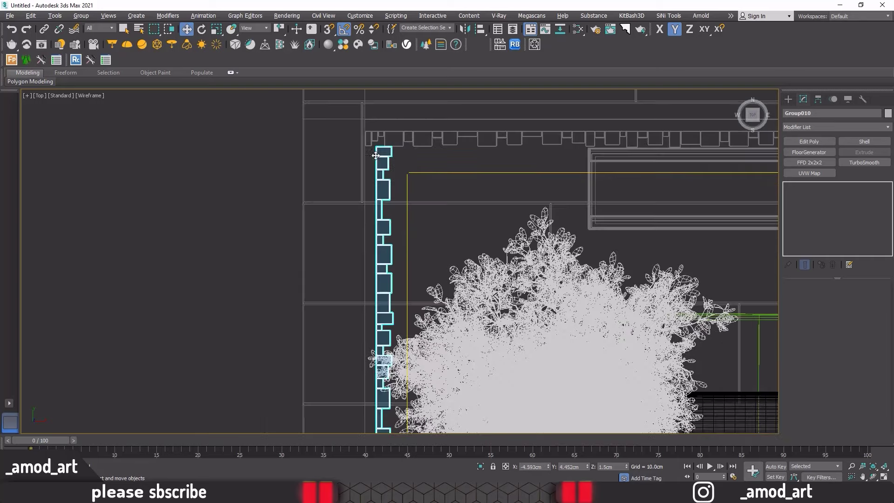
scroll(392, 274, "down", 2)
middle_click_drag(396, 433, 399, 354)
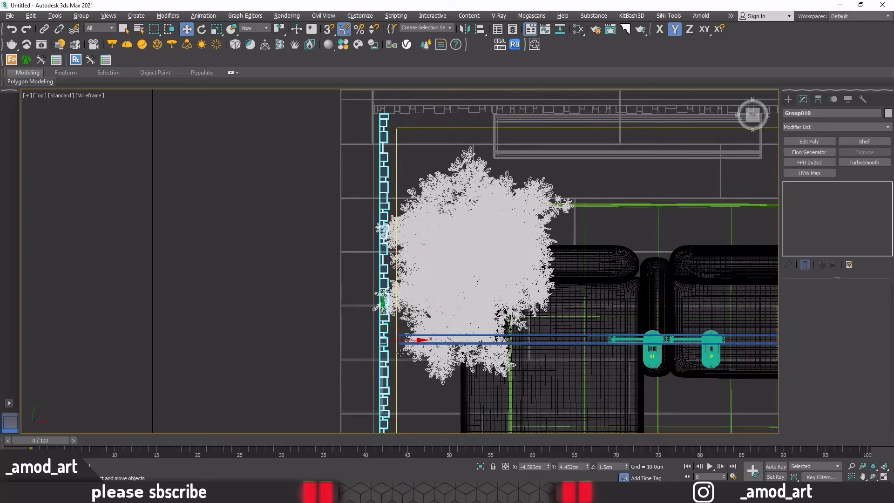
scroll(386, 117, "up", 1)
scroll(386, 118, "up", 3)
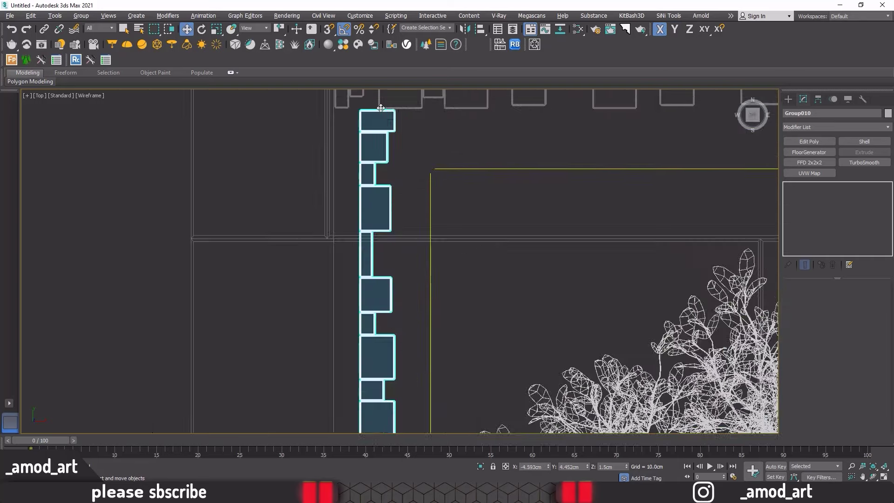
scroll(386, 117, "up", 1)
mouse_move(378, 131)
middle_mouse_down()
mouse_move(381, 195)
mouse_move(392, 214)
middle_mouse_up()
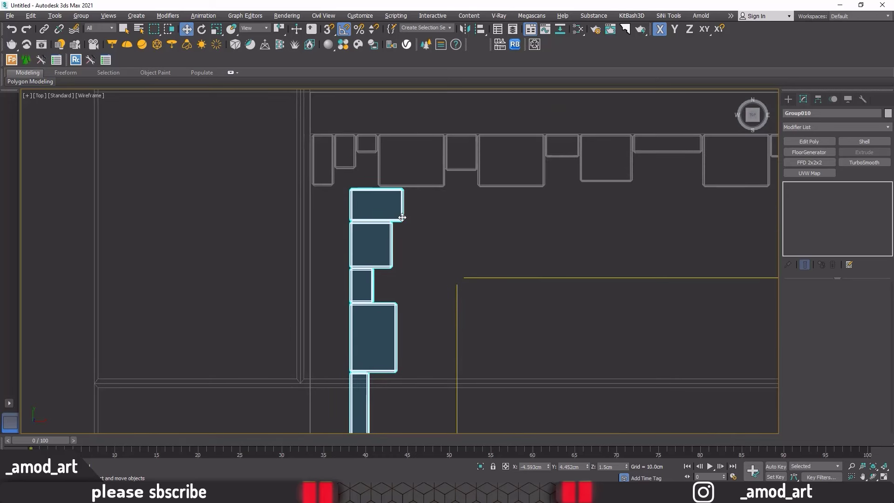
left_click_drag(402, 217, 363, 217)
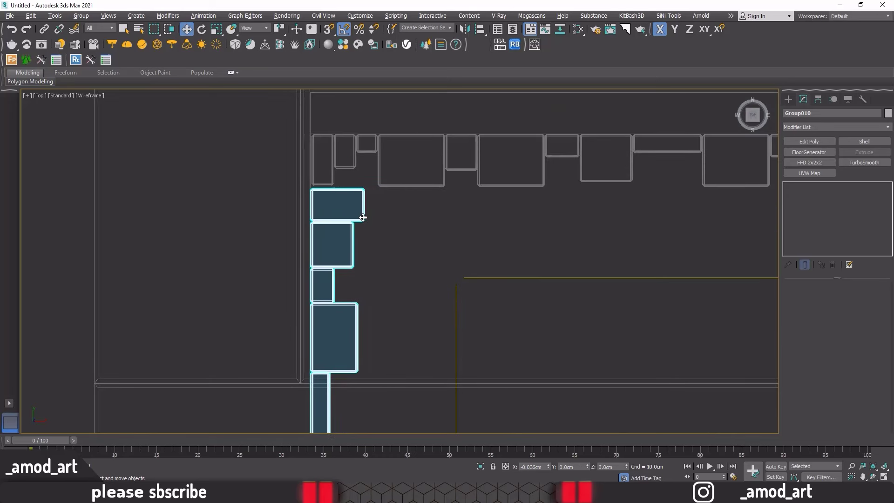
Step: Return to a full-size Perspective view orbited to a frontal view of the room
key("alt+w")
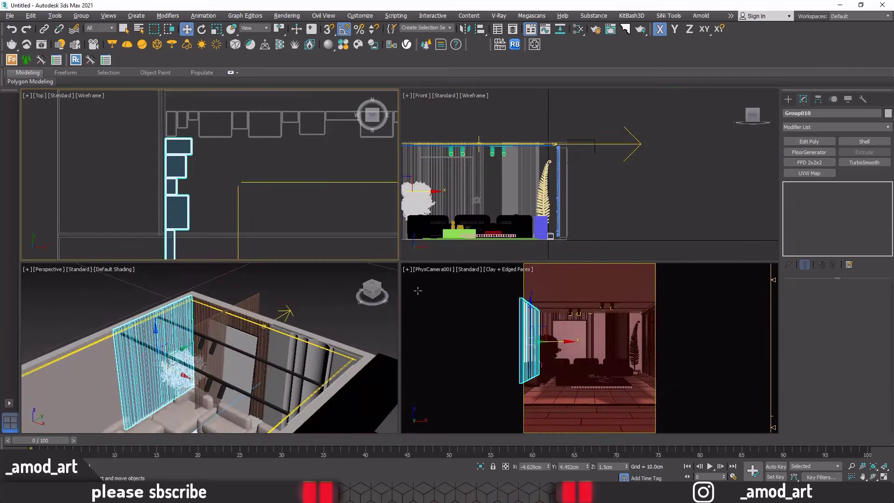
left_click(308, 278)
key("alt+w")
left_click(321, 298)
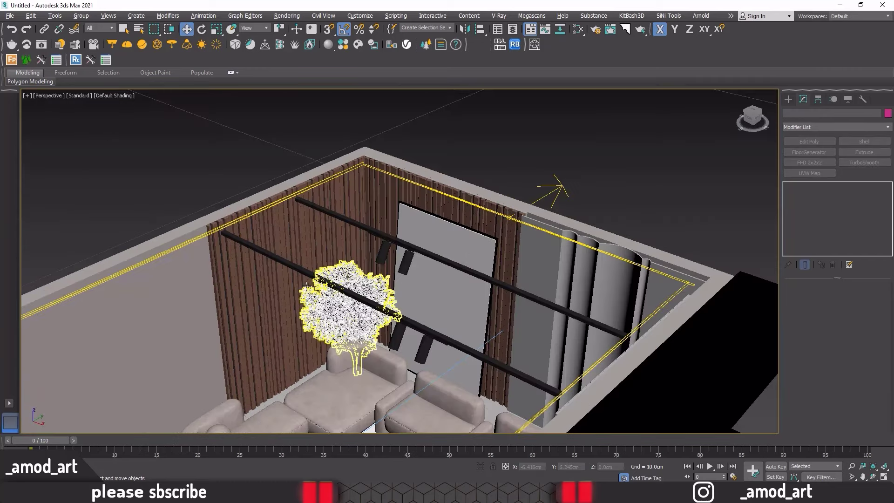
scroll(322, 298, "up", 1)
left_click(372, 225)
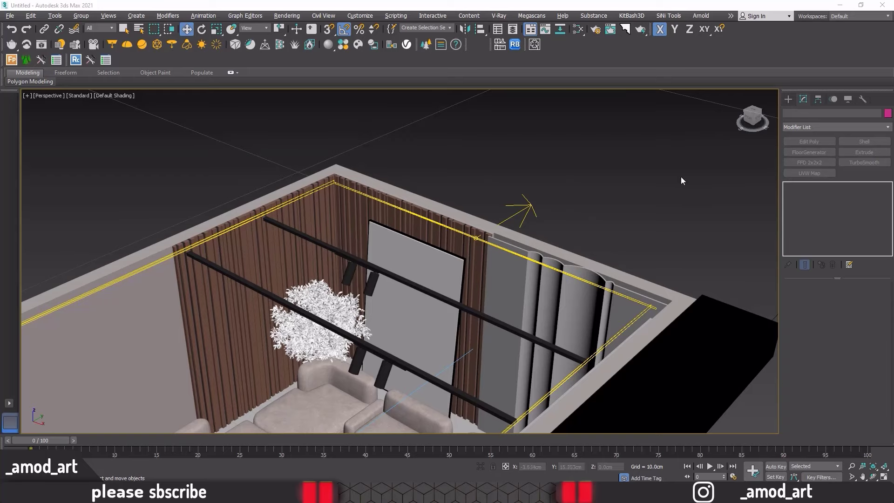
mouse_move(681, 181)
middle_mouse_down("alt")
mouse_move(519, 145)
mouse_move(493, 122)
mouse_move(528, 124)
mouse_move(265, 152)
middle_mouse_up("alt")
Step: Select the curtain panel Plane003 and show its modifier stack
left_click(326, 177)
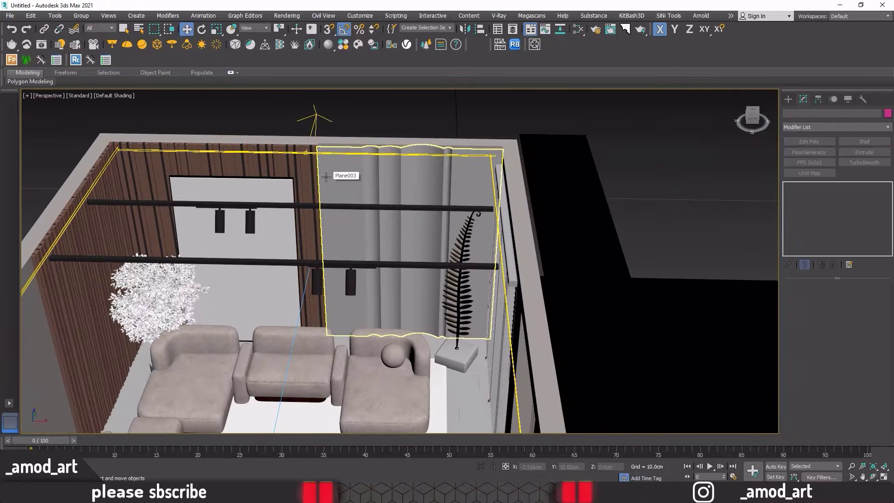
middle_click_drag(338, 182, 391, 184)
left_click(371, 185)
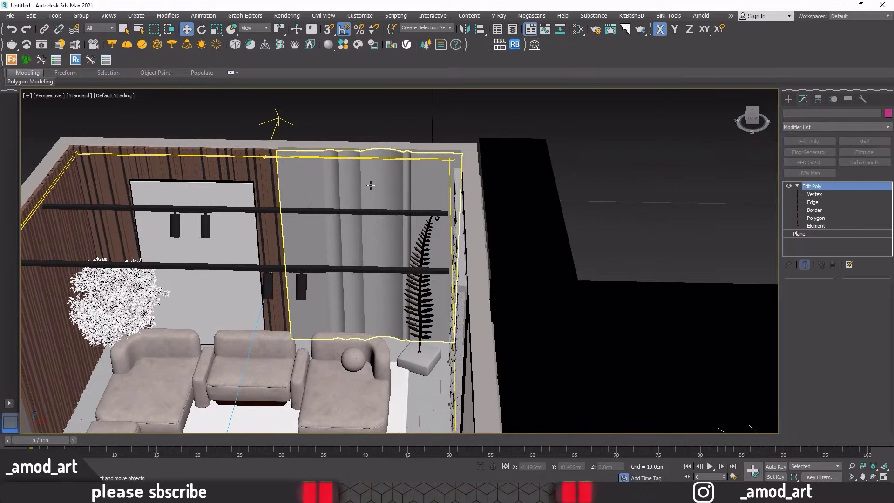
Step: Add VRayMtl Material #31 in the full-screen Slate Material Editor and bring in the desktop fabric image
left_click(580, 30)
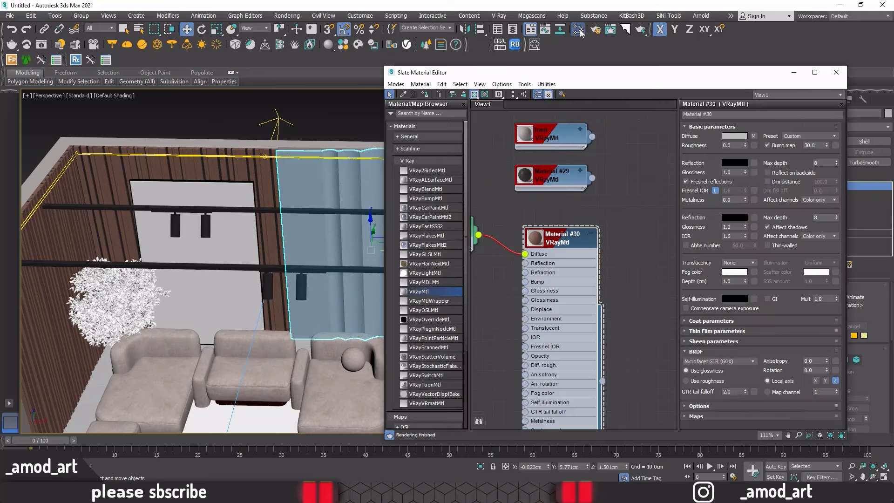
double_click(607, 78)
scroll(466, 156, "down", 5)
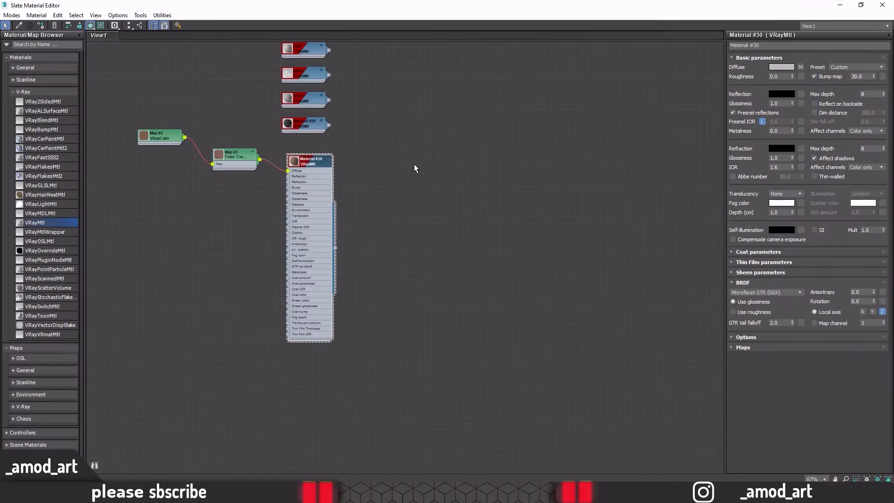
scroll(352, 162, "up", 2)
left_click(356, 160)
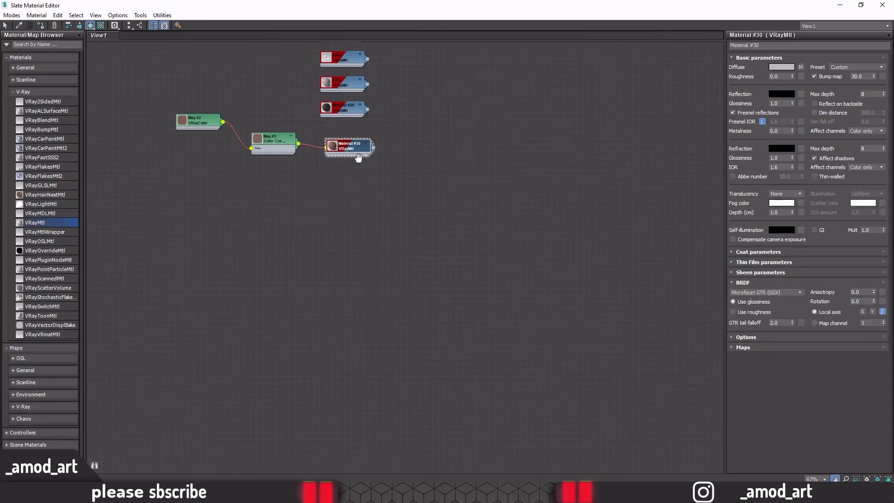
middle_click_drag(355, 160, 378, 120)
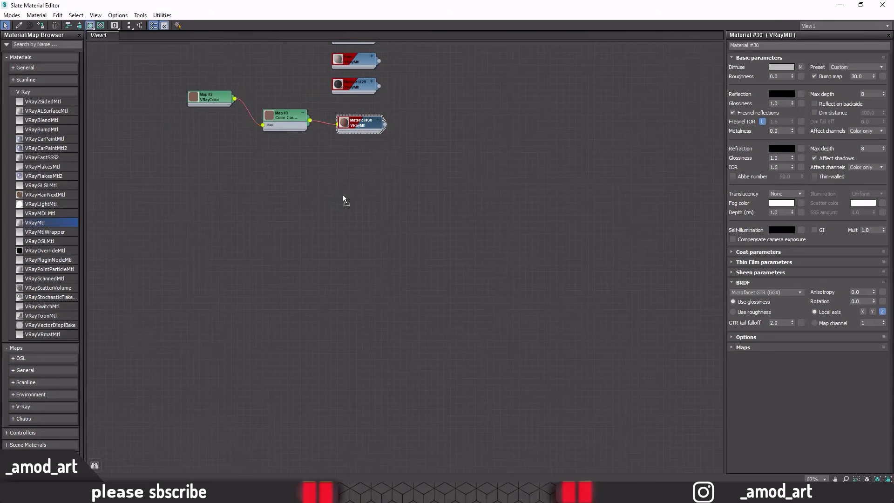
left_click_drag(338, 218, 342, 195)
left_click(842, 3)
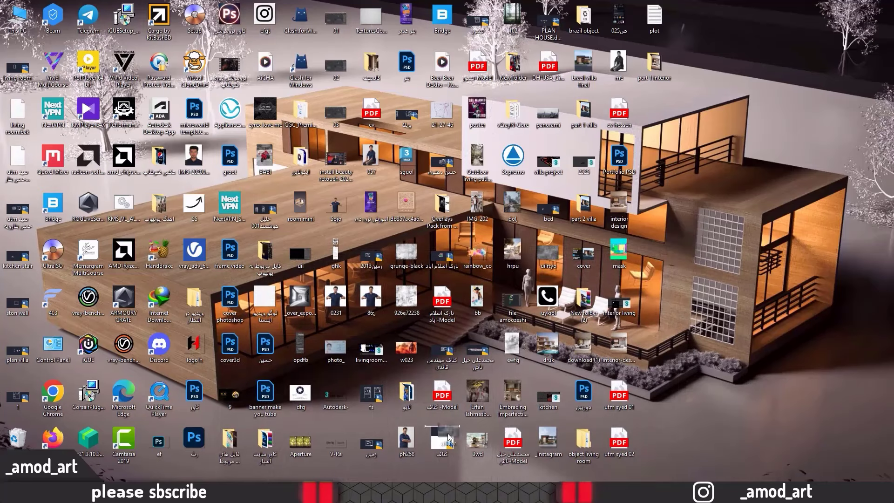
mouse_move(442, 491)
left_mouse_down()
mouse_move(365, 460)
mouse_move(285, 204)
left_mouse_up()
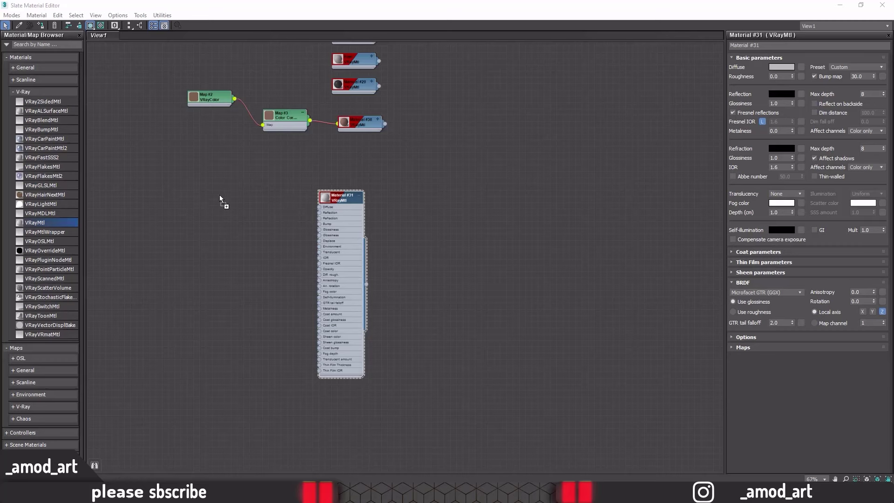
Step: Drop the fabric image in as bitmap Map #4 and add VRayColor and Composite map nodes
left_click_drag(206, 203, 205, 204)
middle_click_drag(207, 205, 395, 186)
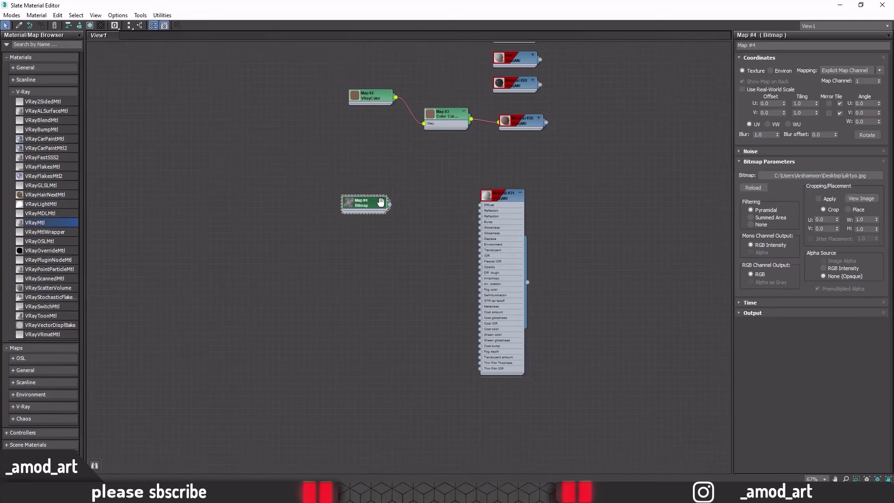
scroll(396, 186, "up", 3)
left_click_drag(373, 222, 335, 259)
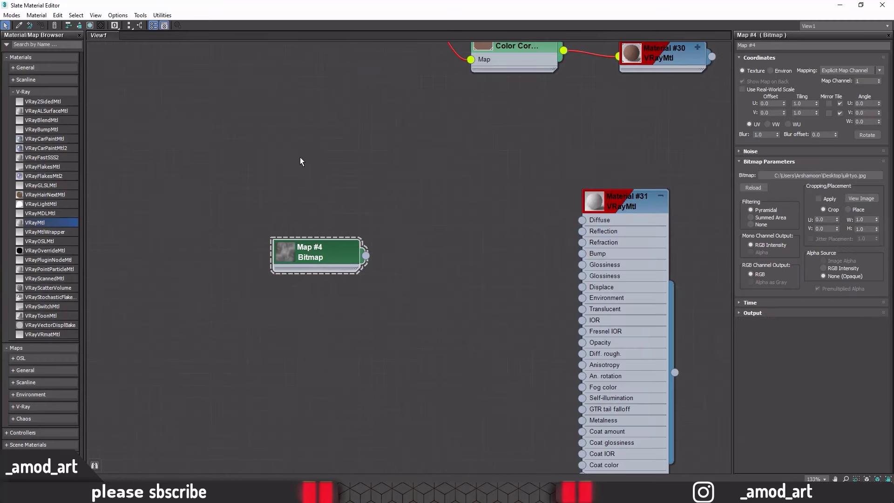
right_click(300, 157)
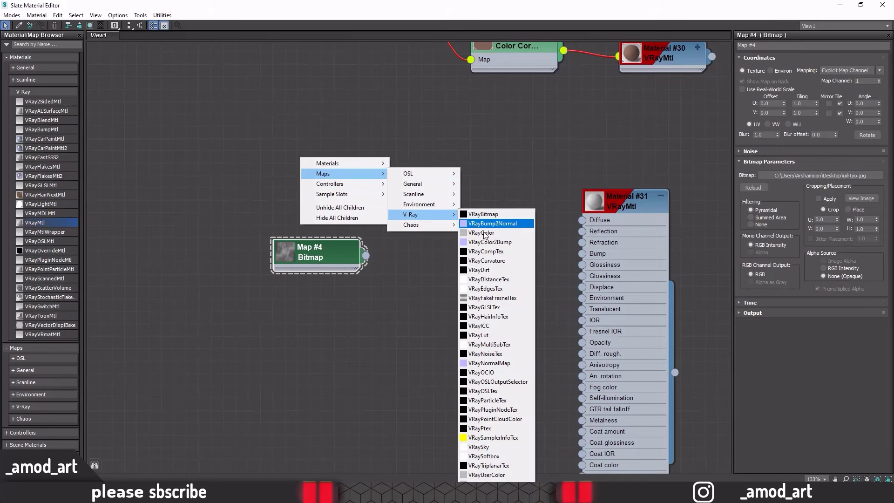
mouse_move(412, 214)
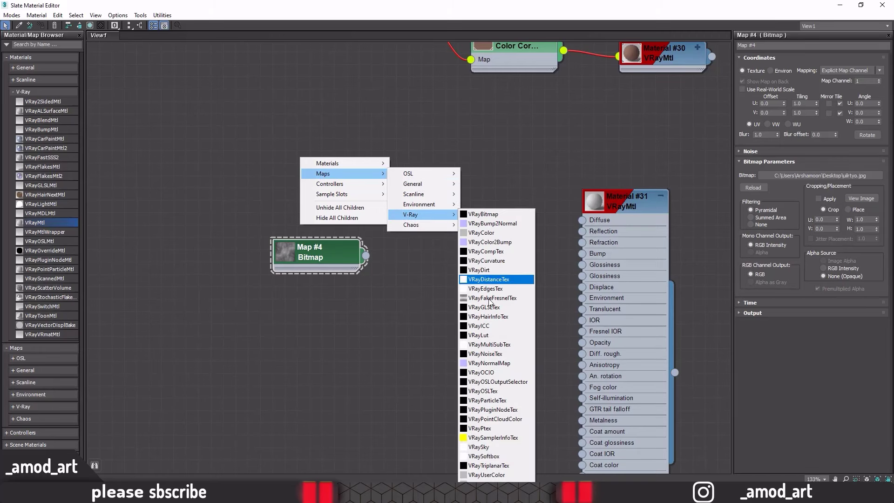
left_click(484, 233)
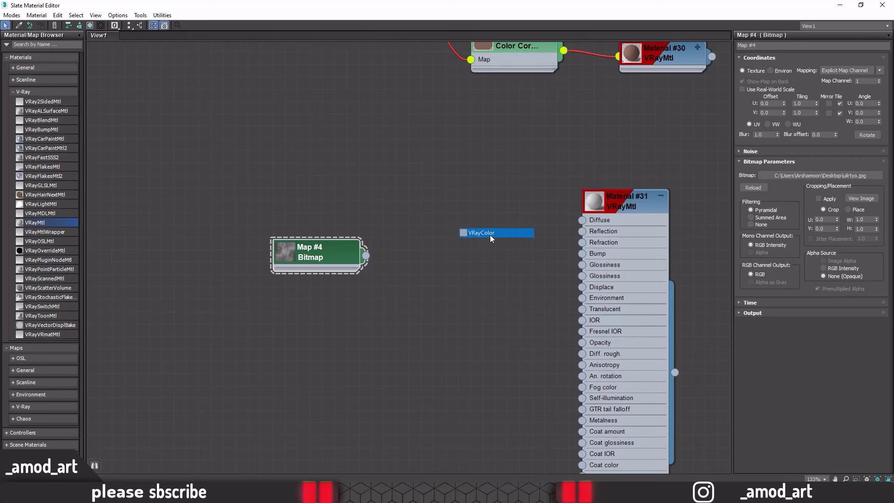
right_click(410, 169)
mouse_move(434, 185)
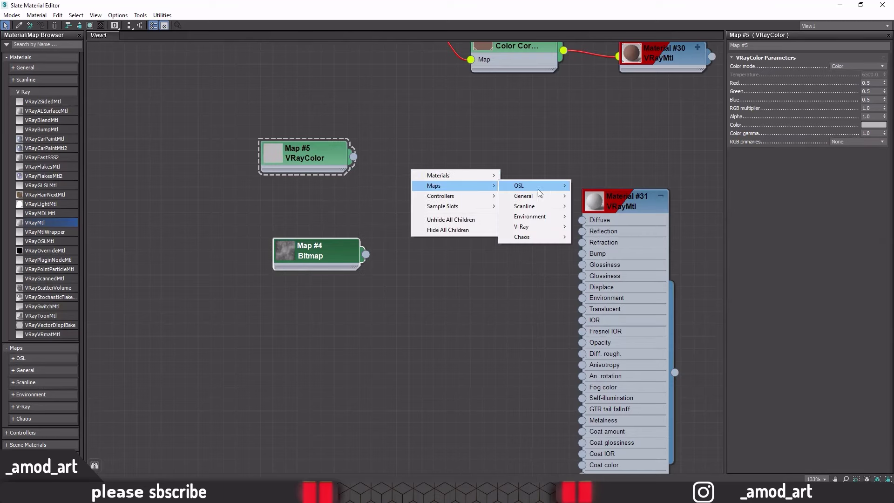
mouse_move(523, 196)
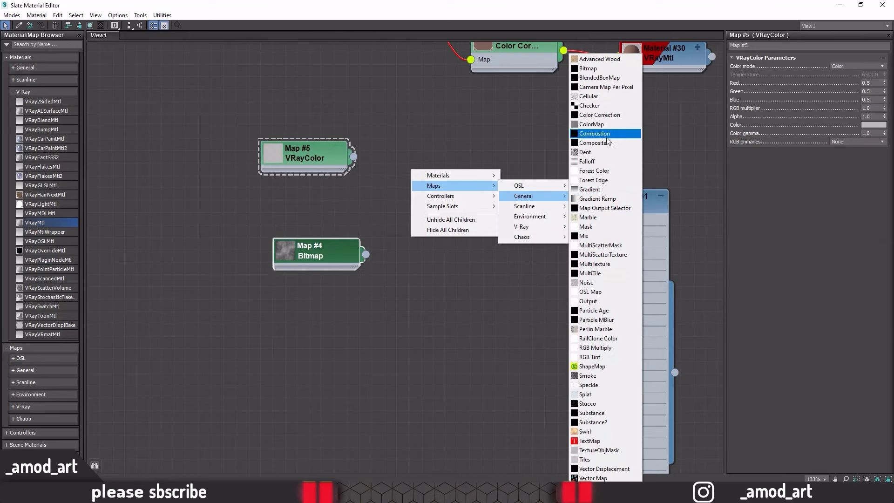
left_click(592, 143)
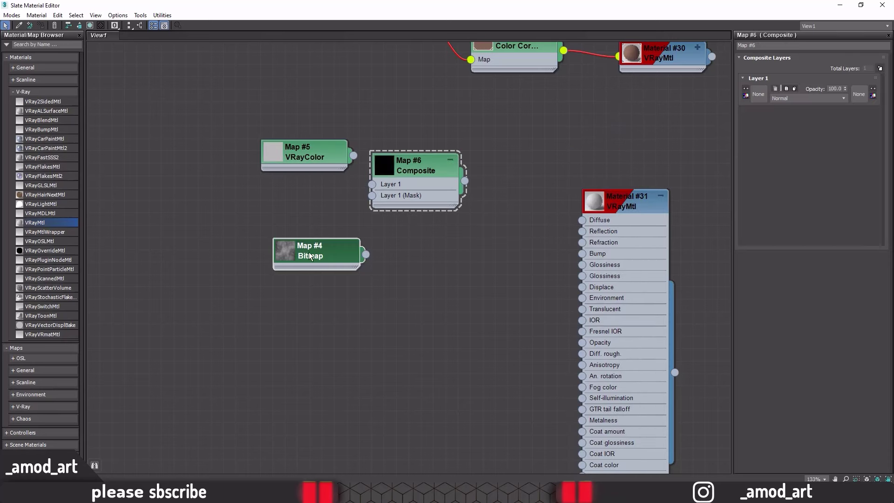
left_click_drag(291, 255, 230, 244)
mouse_move(322, 151)
left_mouse_down()
mouse_move(269, 175)
mouse_move(271, 165)
left_mouse_up()
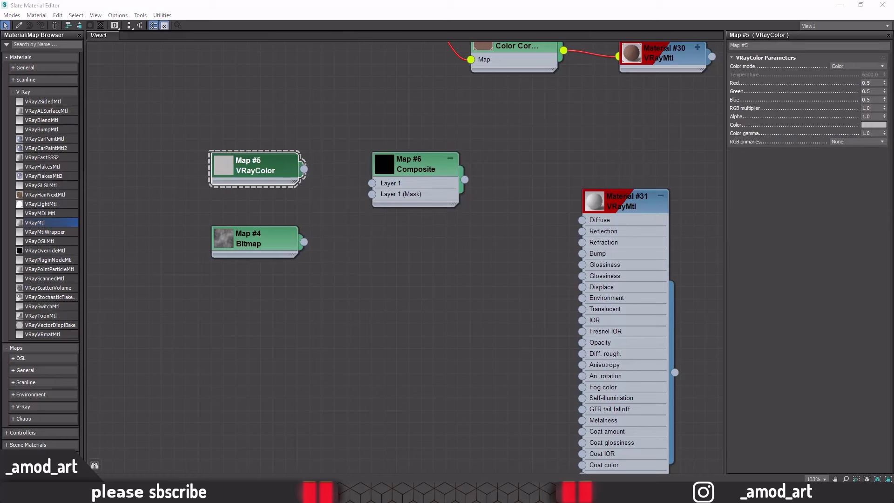
Step: Set the VRayColor map colour to RGB 75, 66, 56
left_click(267, 176)
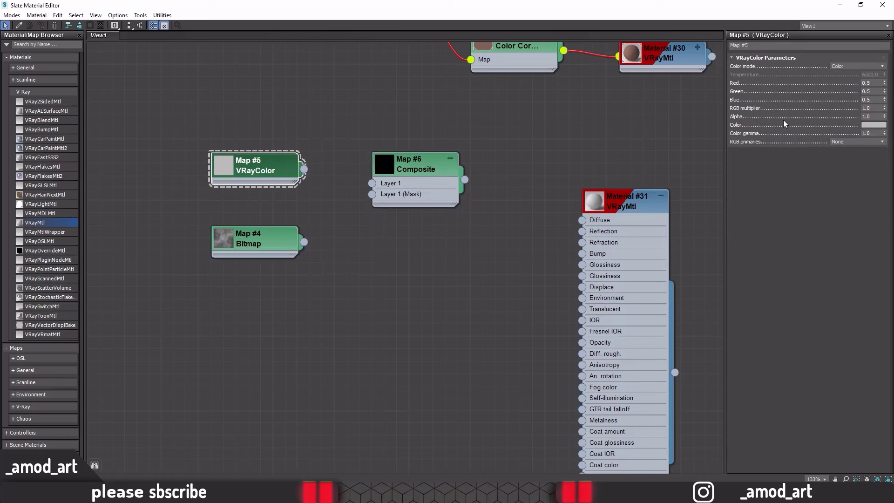
left_click(862, 125)
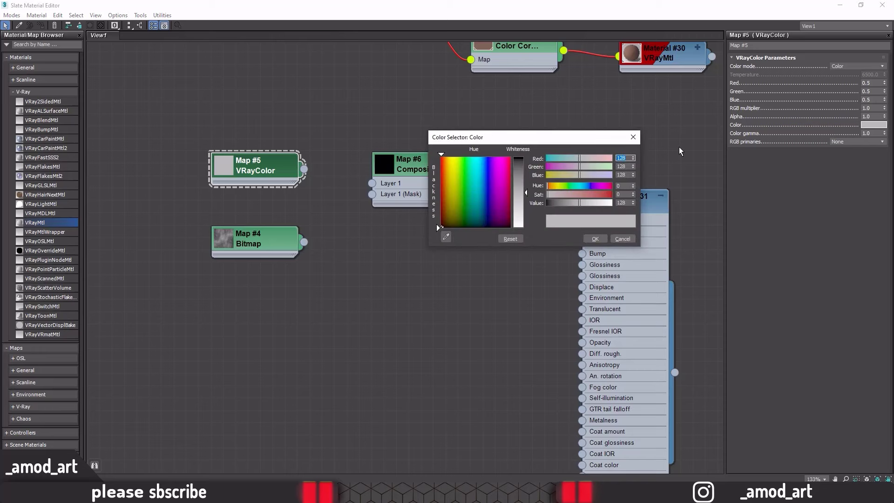
type("75")
key("Tab")
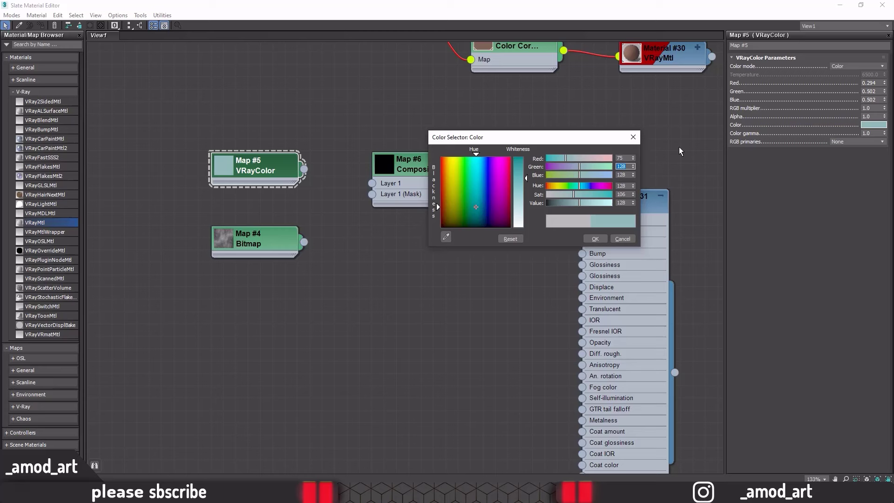
type("66")
key("Tab")
type("56")
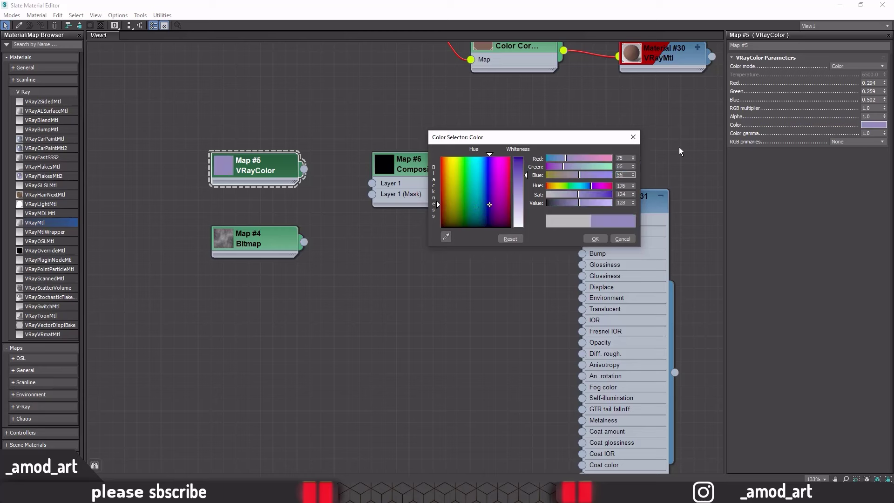
key("Tab")
left_click(593, 237)
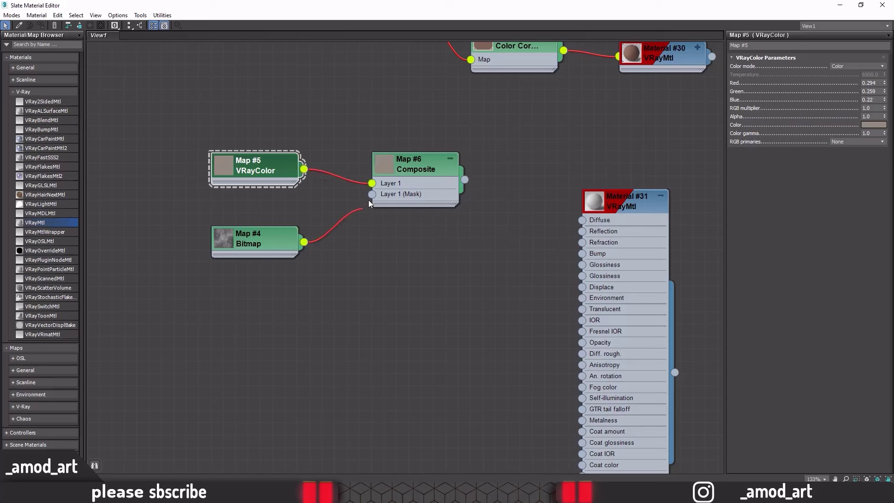
Step: Wire bitmap into Composite mask, Composite into diffuse, and bitmap copy Map #7 into bump
left_click_drag(373, 197, 372, 194)
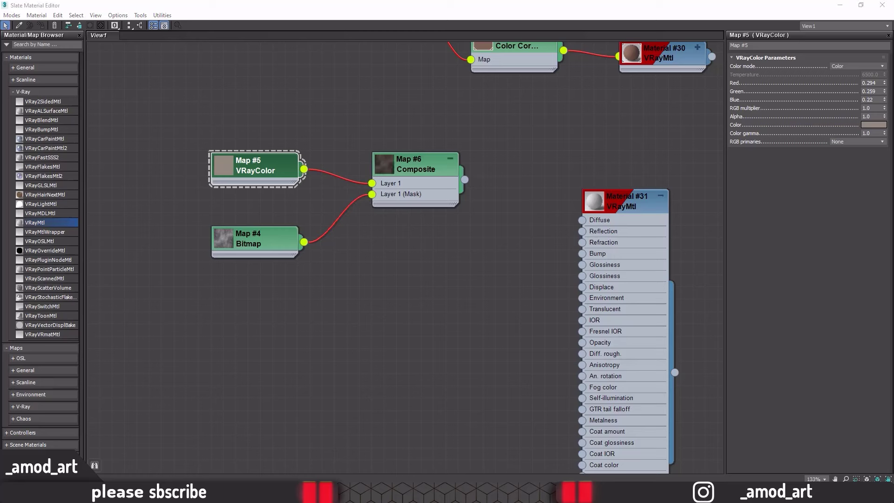
left_click(421, 169)
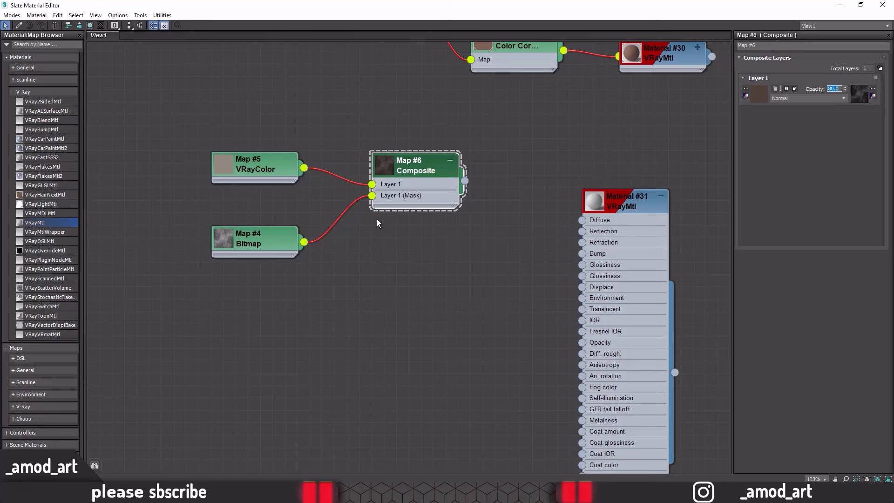
left_click_drag(465, 181, 582, 220)
mouse_move(250, 248)
left_mouse_down("shift")
mouse_move(392, 309)
mouse_move(411, 308)
left_mouse_up("shift")
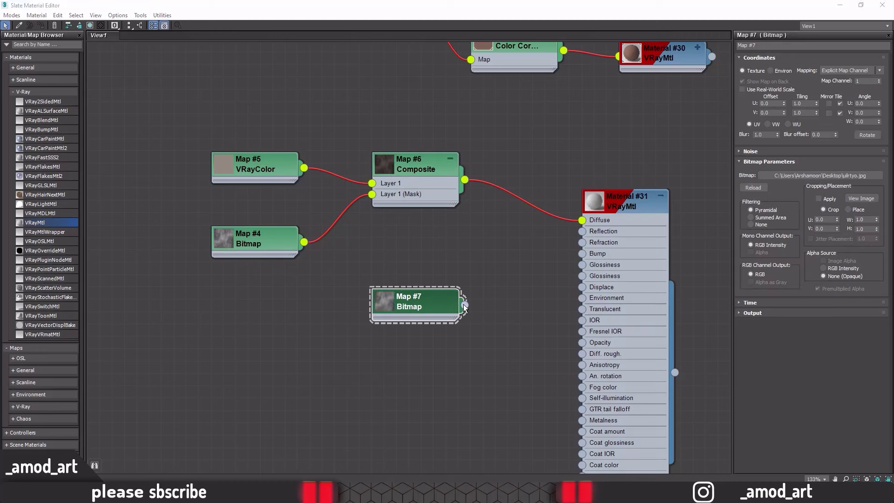
left_click_drag(465, 305, 581, 253)
Step: Set Material #31's bump map strength to 50 and recheck the VRayColor values
left_click(635, 200)
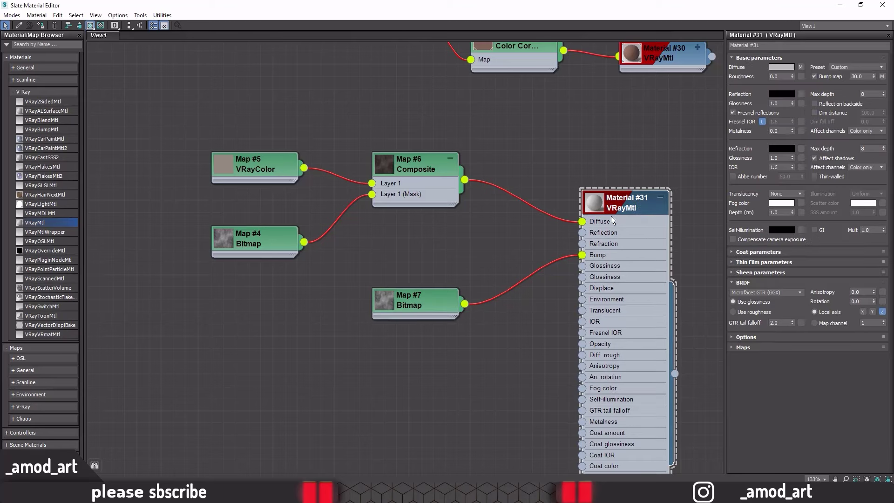
middle_click_drag(542, 263, 481, 241)
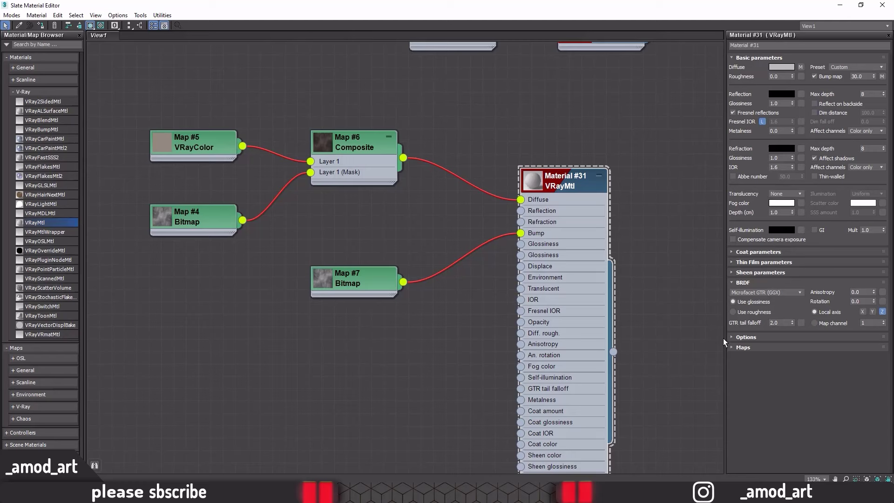
left_click(740, 347)
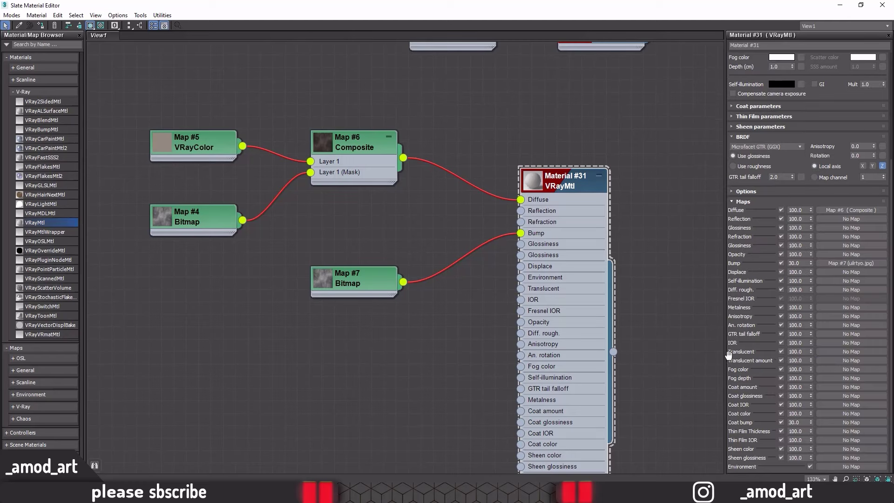
double_click(797, 263)
type("50")
key("Return")
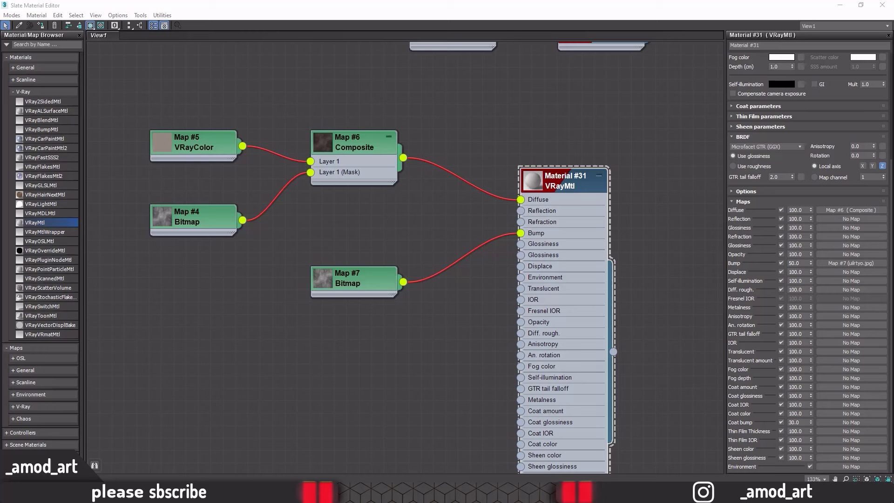
left_click(195, 147)
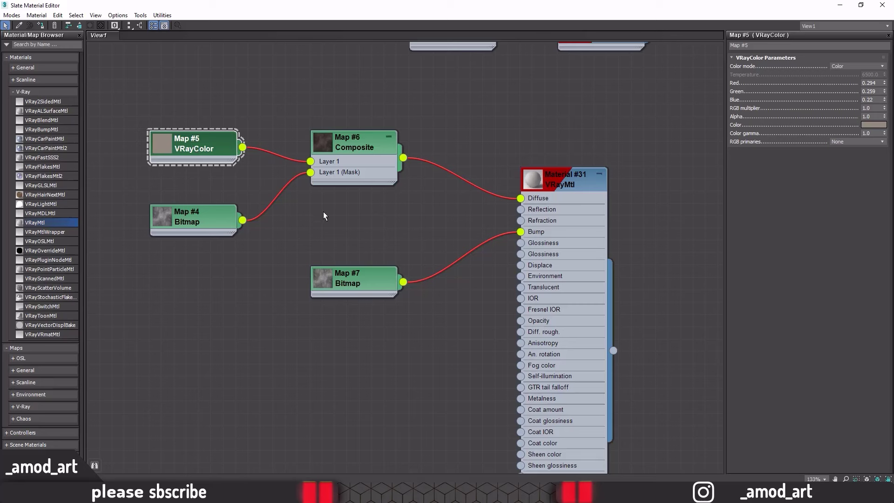
left_click(571, 177)
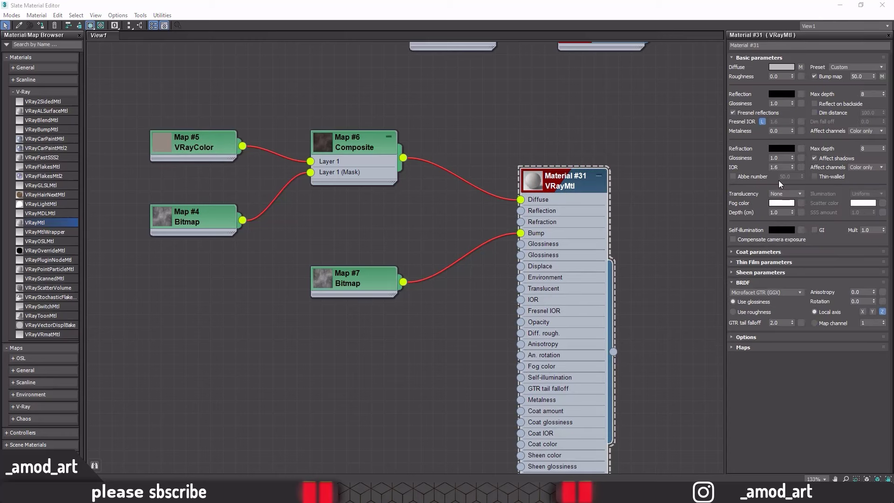
Step: Give Material #31 a dark grey (17) reflection colour and Blinn BRDF
left_click(769, 94)
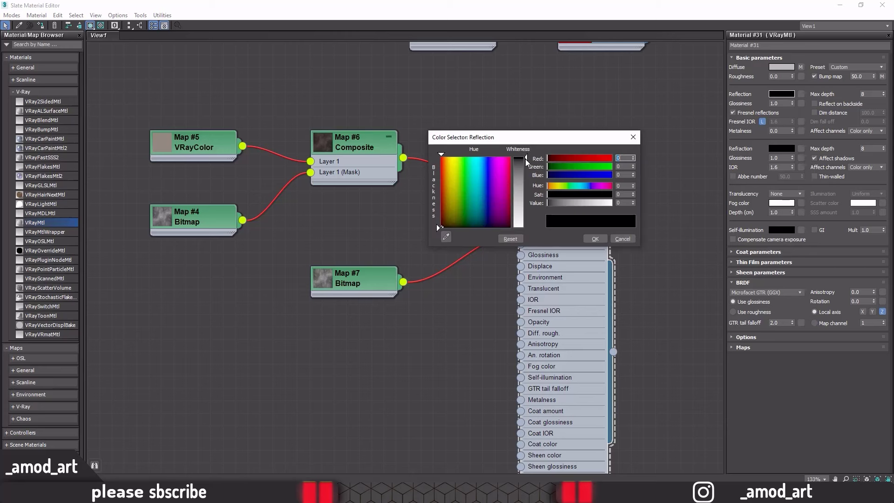
left_click_drag(526, 158, 525, 161)
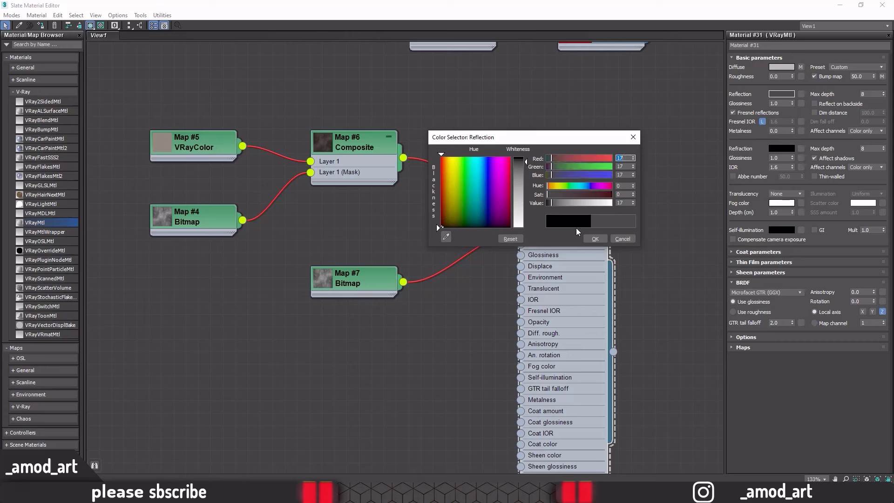
left_click(595, 239)
type("0.68")
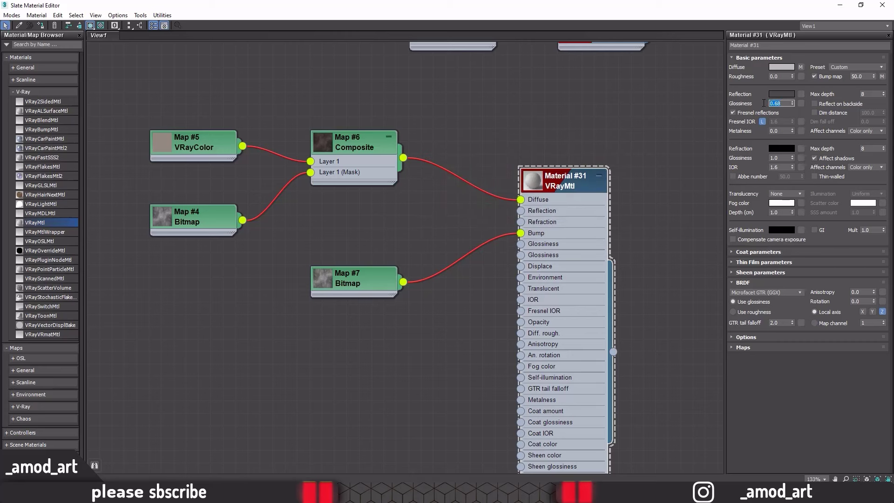
left_click(756, 292)
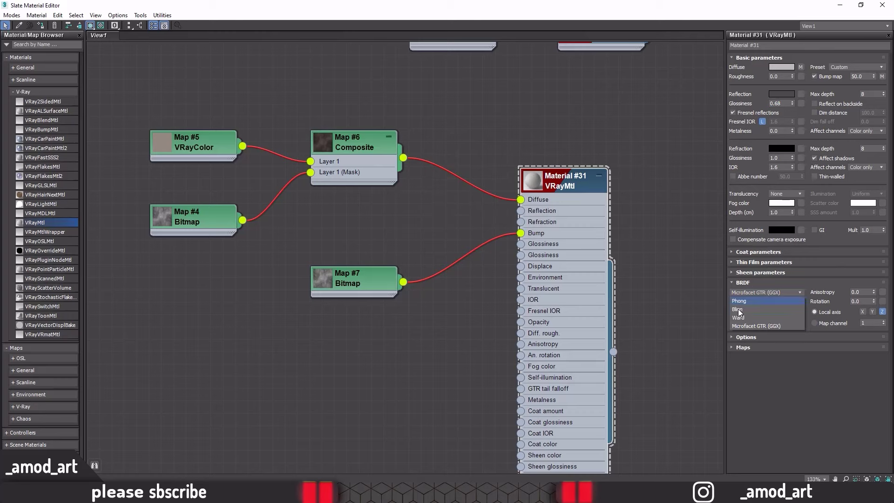
left_click(740, 309)
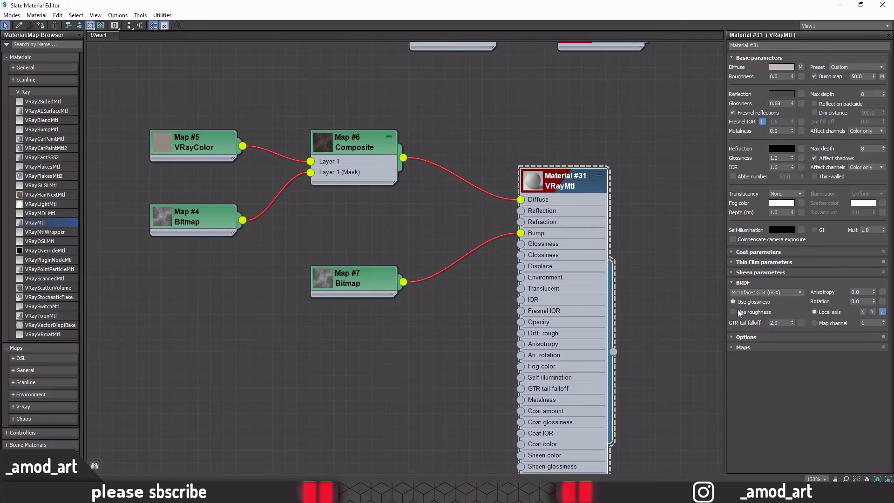
Step: Assign Material #31 to the curtain, close the material editor, and clear the selection
left_click(598, 176)
left_click_drag(448, 4, 633, 74)
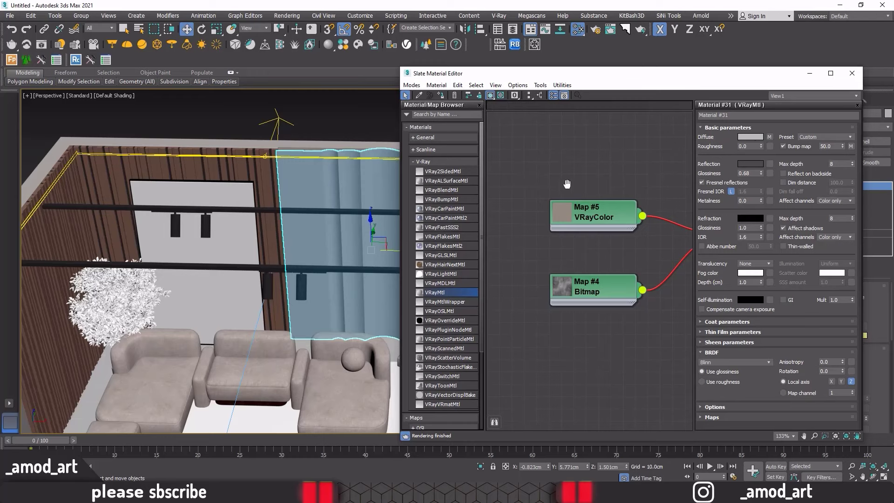
mouse_move(685, 252)
middle_mouse_down()
mouse_move(600, 202)
mouse_move(547, 199)
middle_mouse_up()
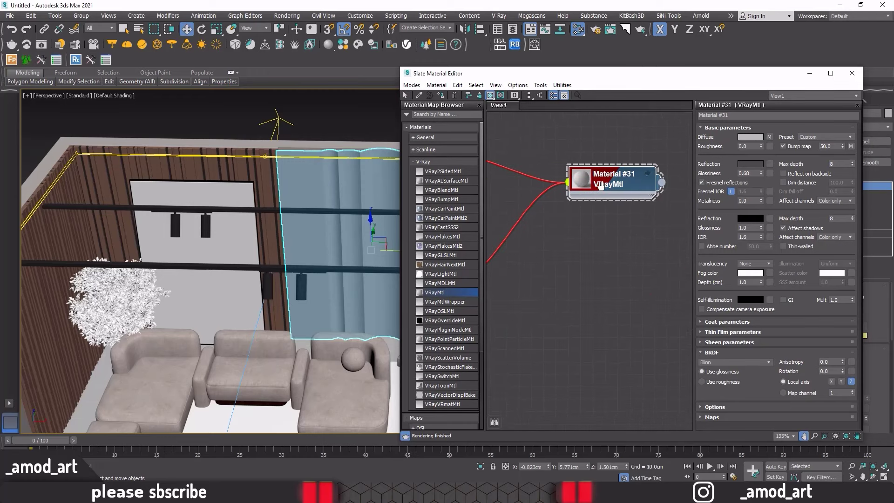
left_click(441, 95)
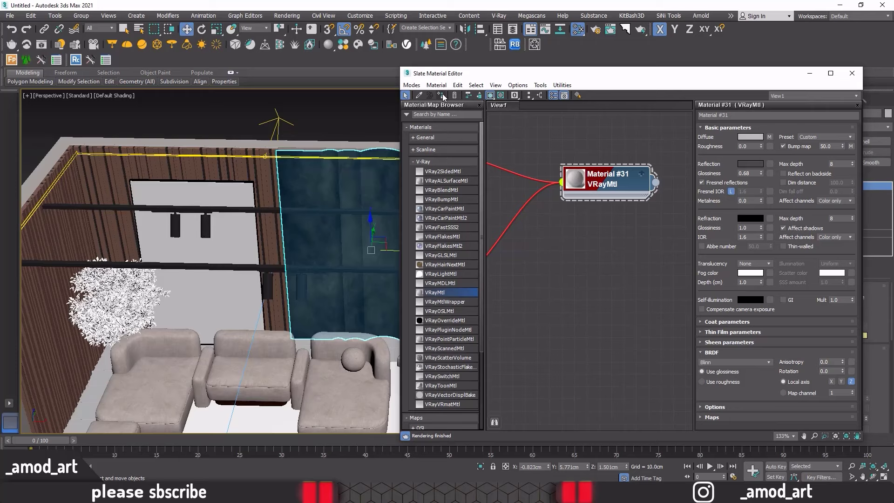
left_click(852, 73)
left_click(624, 145)
Step: Orbit down into the room and select the grid rug Box129 by the coffee table
middle_click_drag(637, 131, 644, 124)
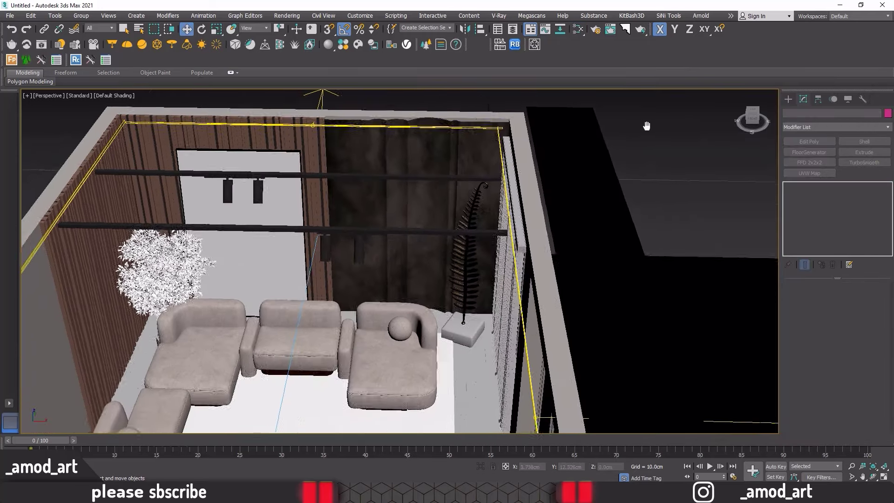
scroll(645, 124, "down", 5)
scroll(512, 204, "down", 1)
middle_click_drag(513, 204, 512, 138, "alt")
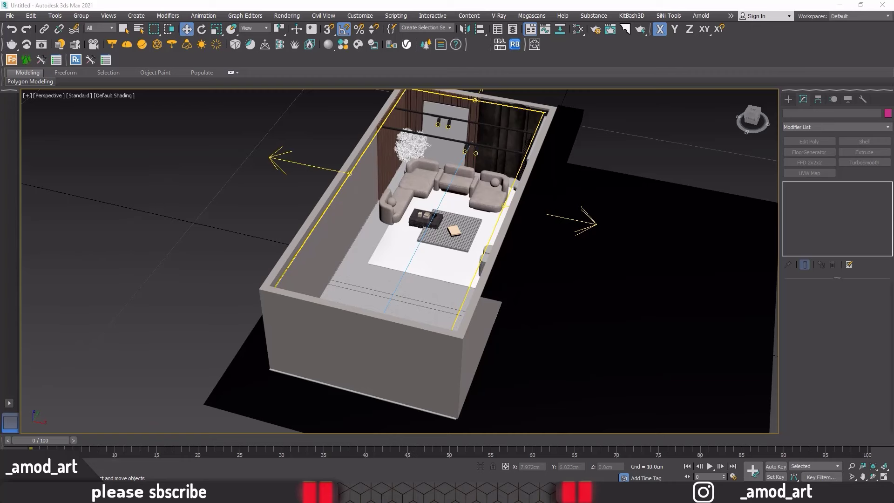
scroll(499, 250, "up", 5)
scroll(499, 250, "up", 5)
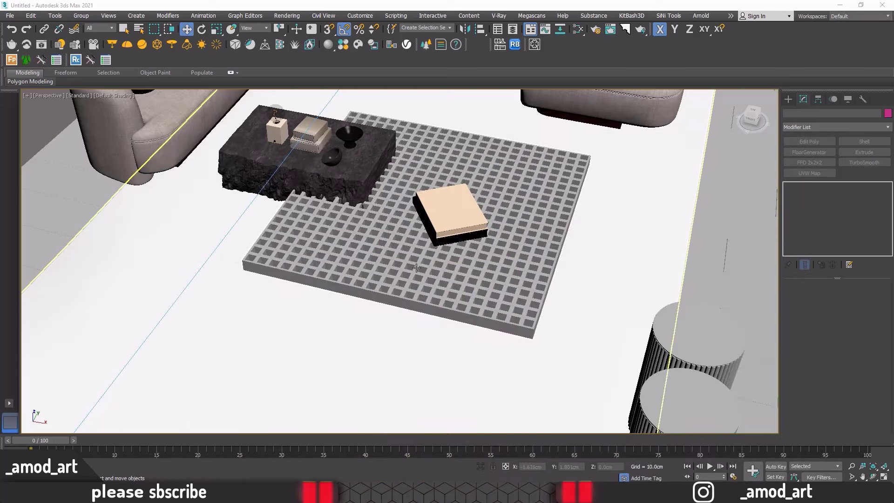
left_click(413, 266)
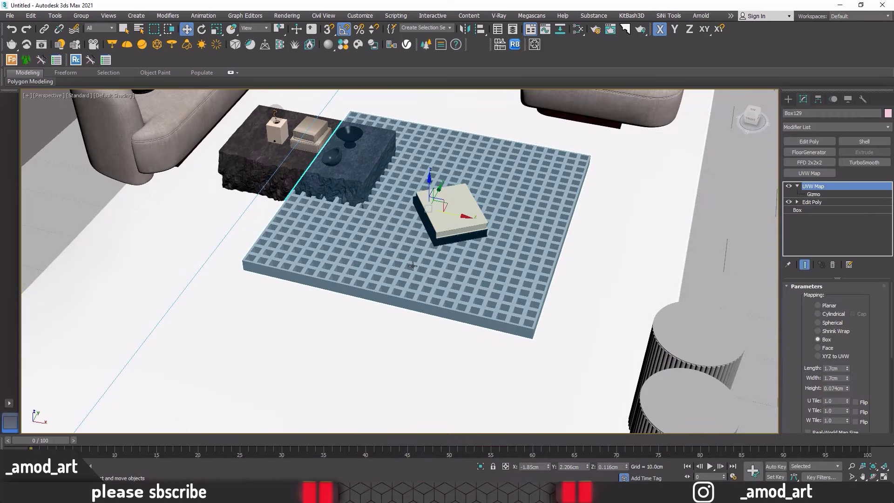
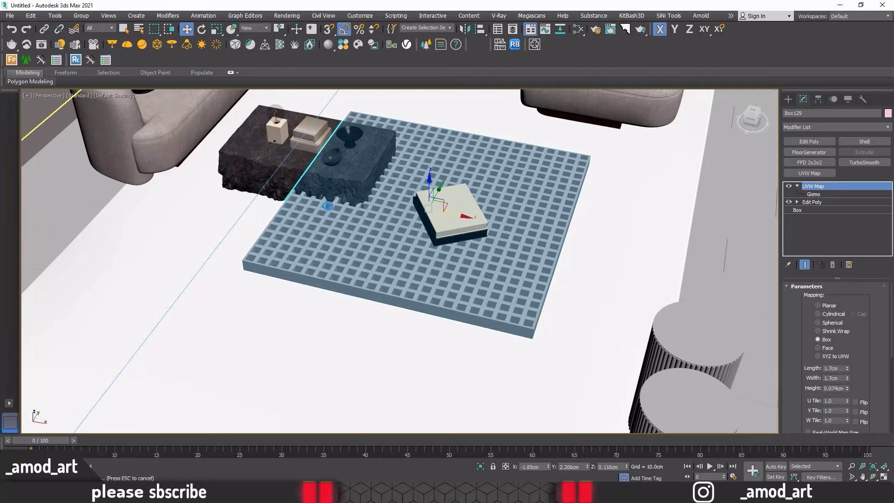
Step: Save the living-room scene to the Desktop as 21021.max
left_click(14, 19)
left_click(28, 106)
type("21021")
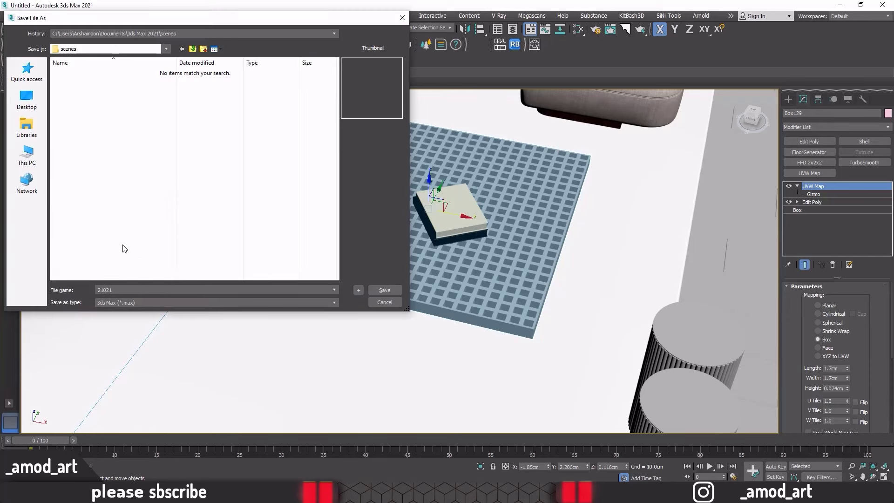
left_click(26, 100)
left_click(385, 289)
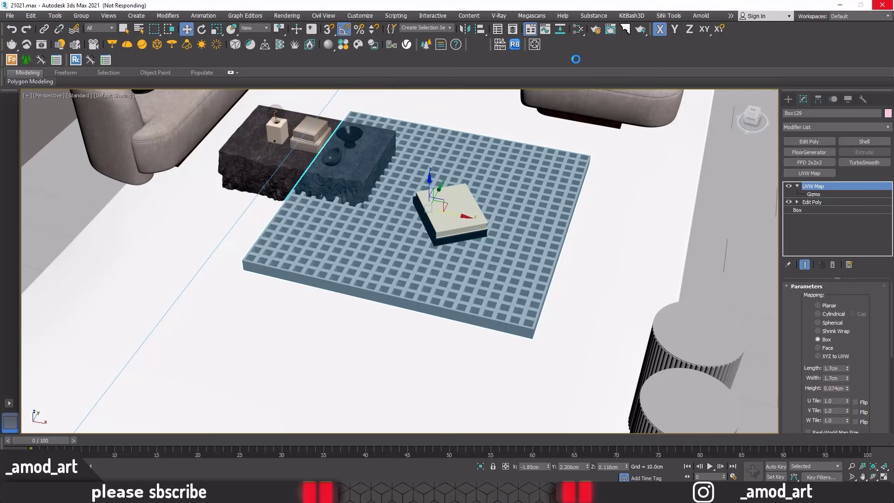
Step: Open the Slate Material Editor and clear and reposition the node graph
left_click(578, 29)
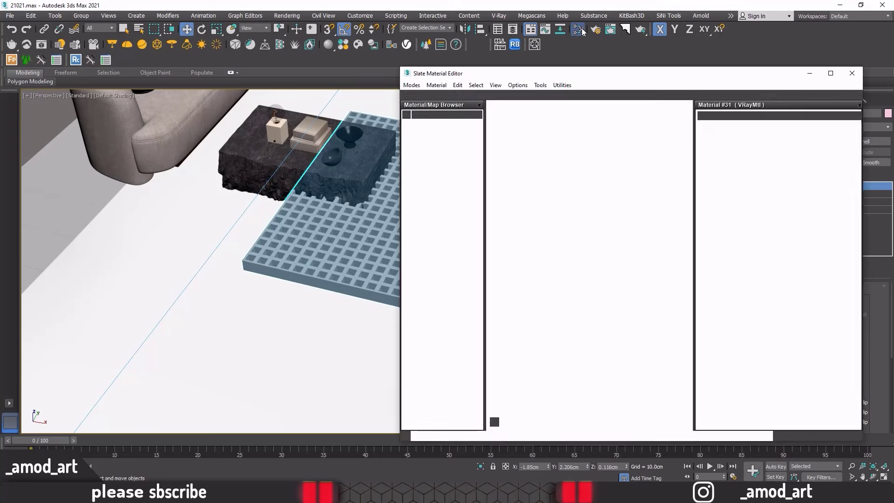
scroll(583, 173, "down", 8)
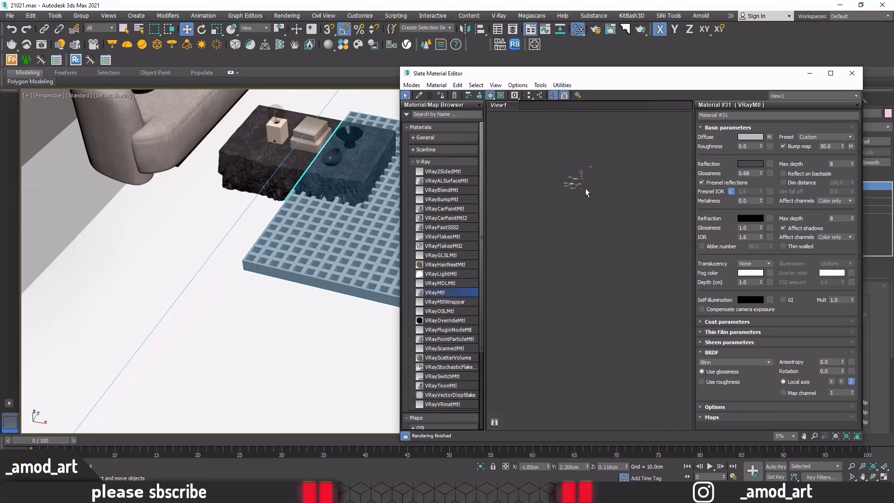
left_click_drag(608, 200, 576, 178)
scroll(576, 177, "up", 4)
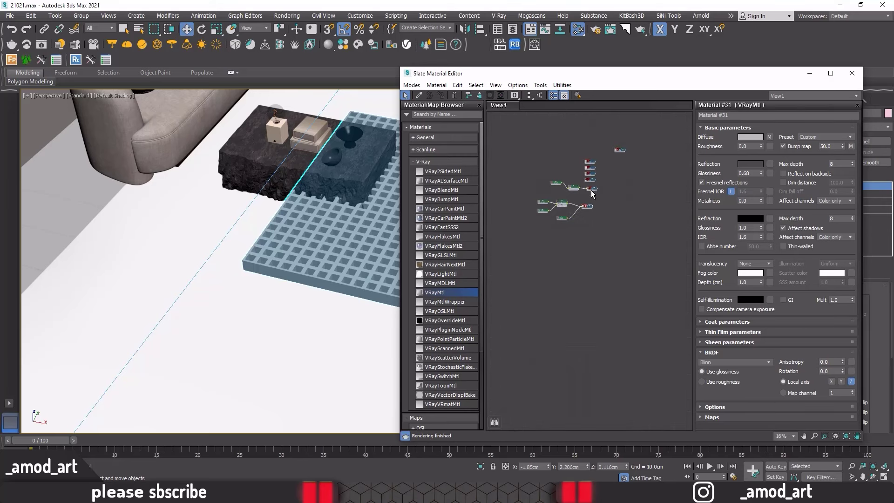
middle_click_drag(590, 191, 546, 209)
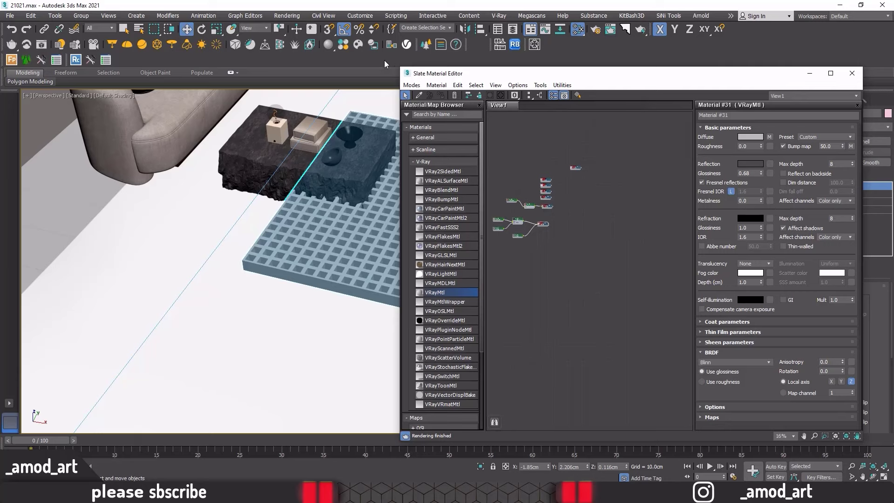
left_click(344, 52)
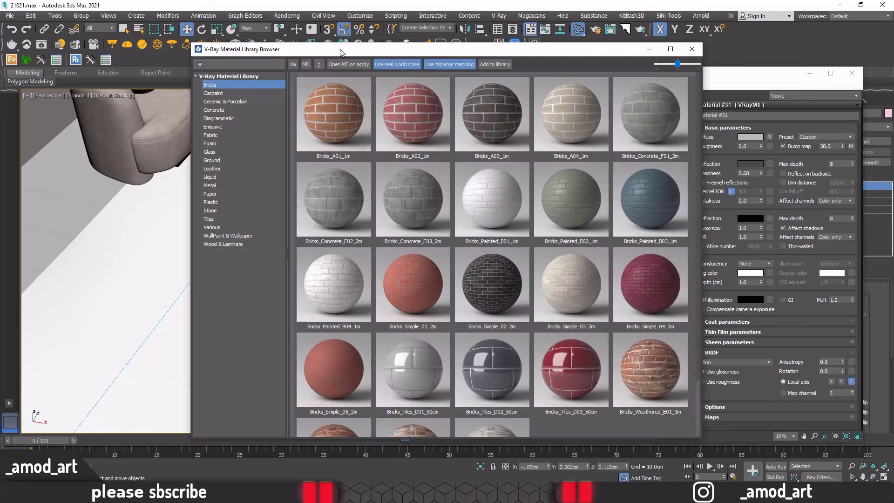
Step: Add Laminate_D01_120cm from the V-Ray Wood & Laminate library and maximize the Slate editor
mouse_move(335, 44)
left_mouse_down()
mouse_move(261, 26)
mouse_move(173, 22)
left_mouse_up()
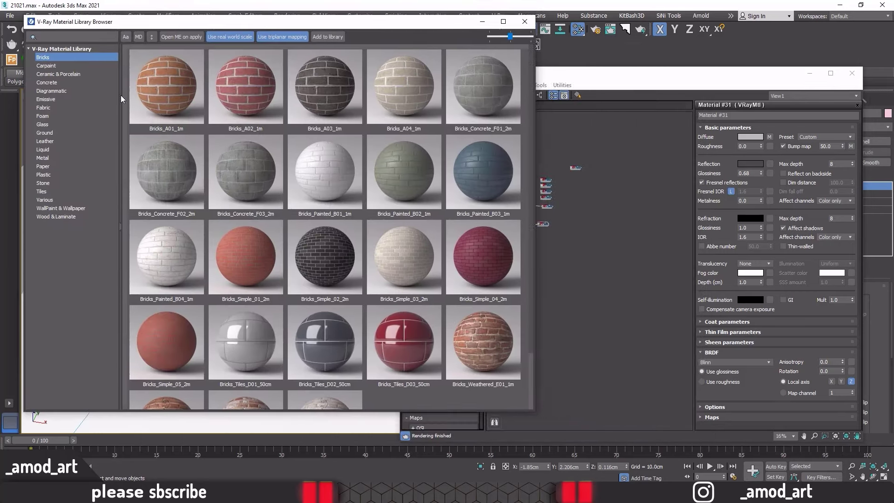
left_click(55, 217)
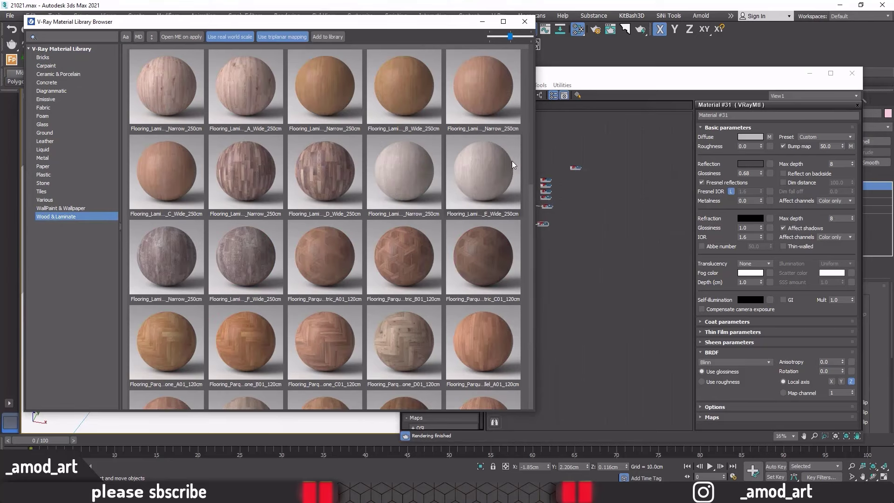
left_click_drag(531, 151, 520, 280)
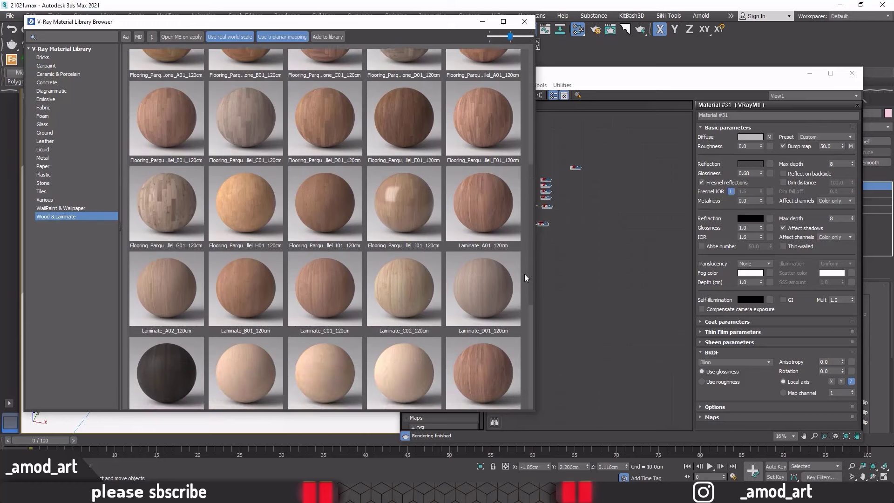
right_click(484, 264)
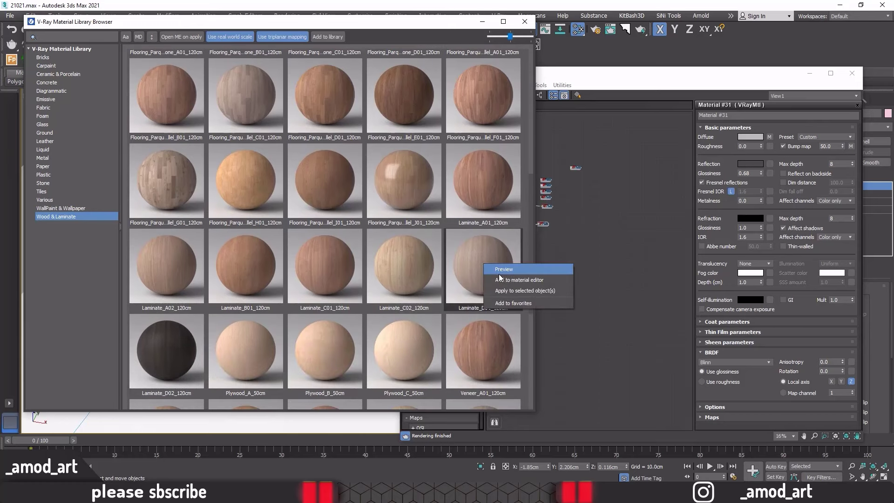
left_click(508, 284)
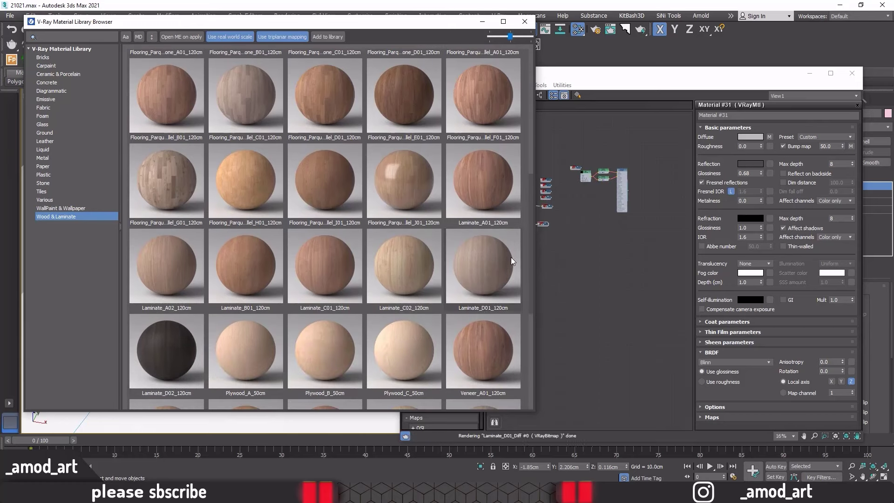
left_click(527, 22)
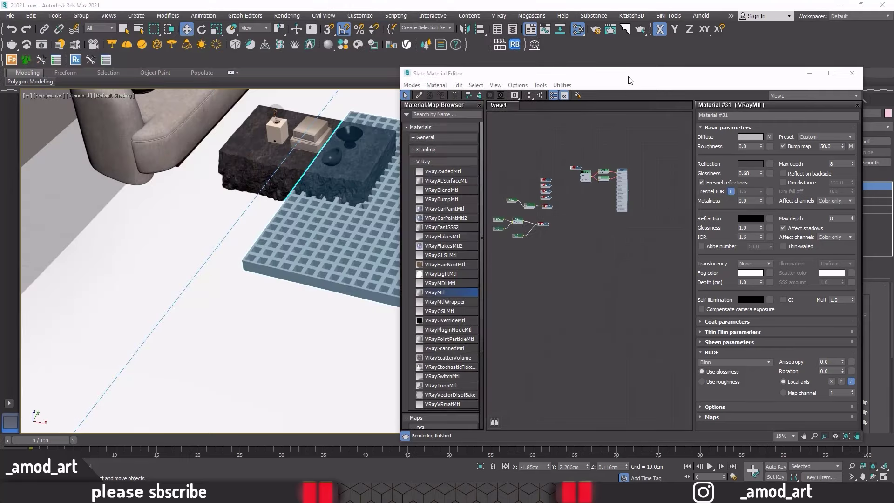
double_click(629, 80)
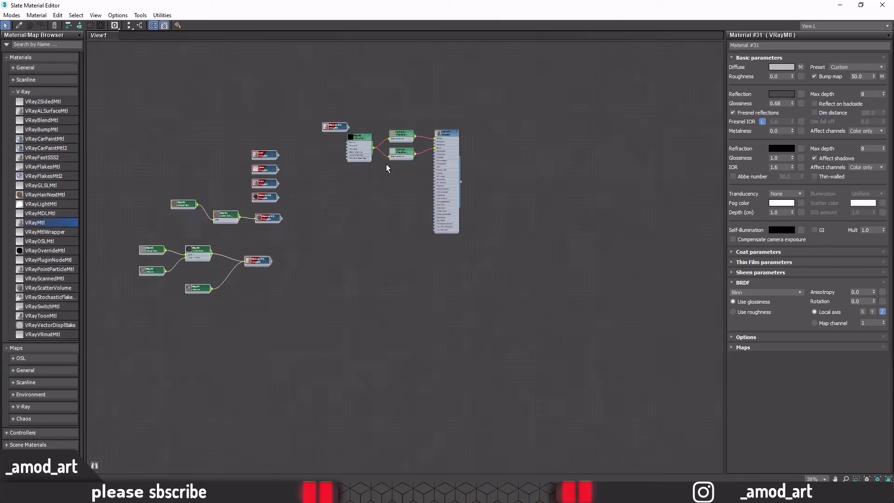
Step: Delete the laminate's triplanar node and rearrange the diffuse and bump bitmap nodes
scroll(387, 168, "up", 3)
left_click_drag(290, 107, 232, 66)
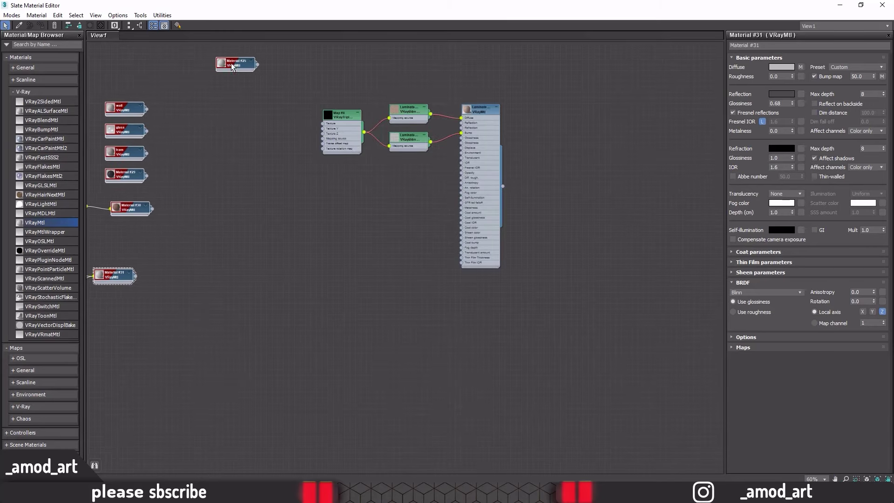
left_click(341, 118)
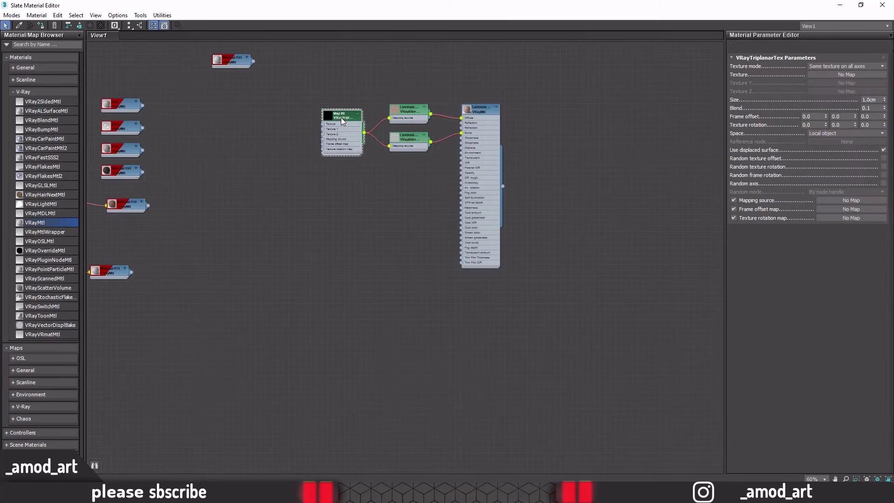
key("Delete")
scroll(425, 100, "up", 3)
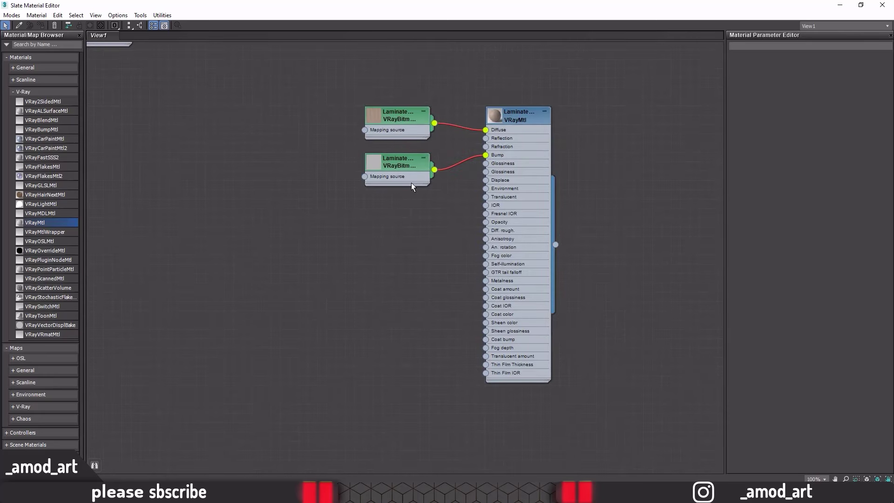
left_click_drag(412, 183, 393, 231)
left_click_drag(395, 116, 284, 117)
Step: Insert a Color Correction map between the diffuse bitmap and the material's Diffuse input
right_click(388, 85)
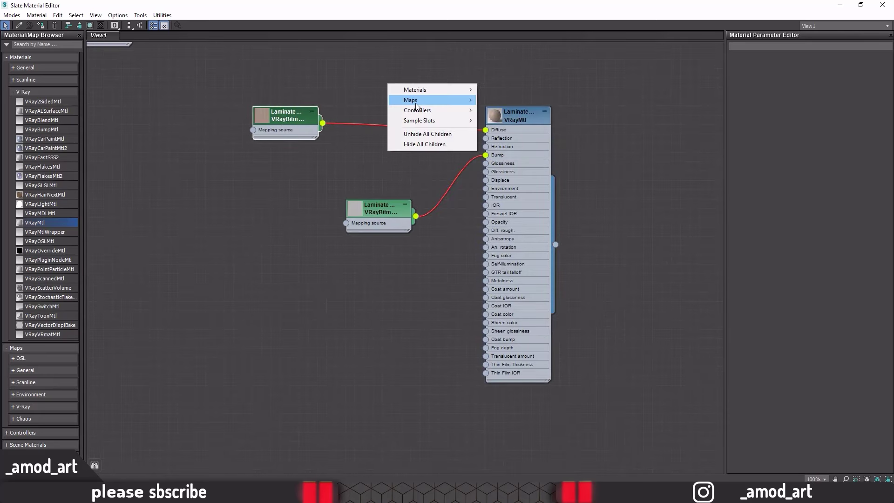
mouse_move(500, 111)
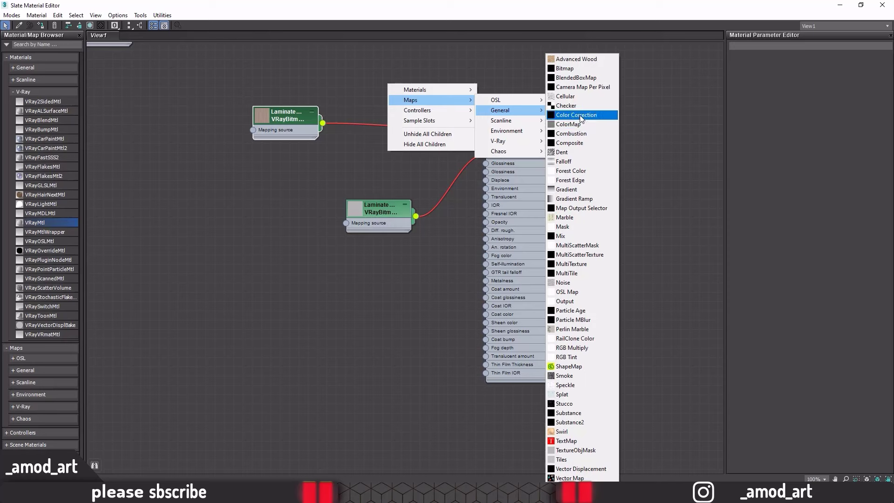
left_click(580, 115)
left_click_drag(386, 86, 415, 115)
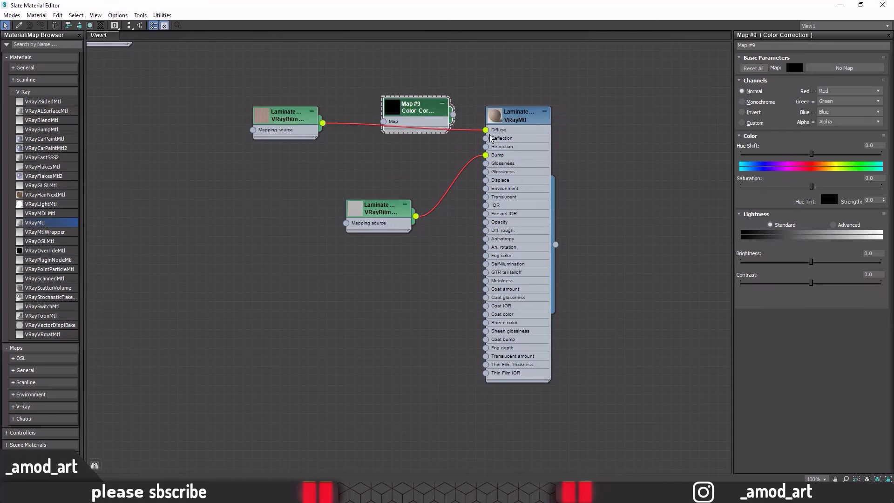
left_click_drag(486, 130, 383, 122)
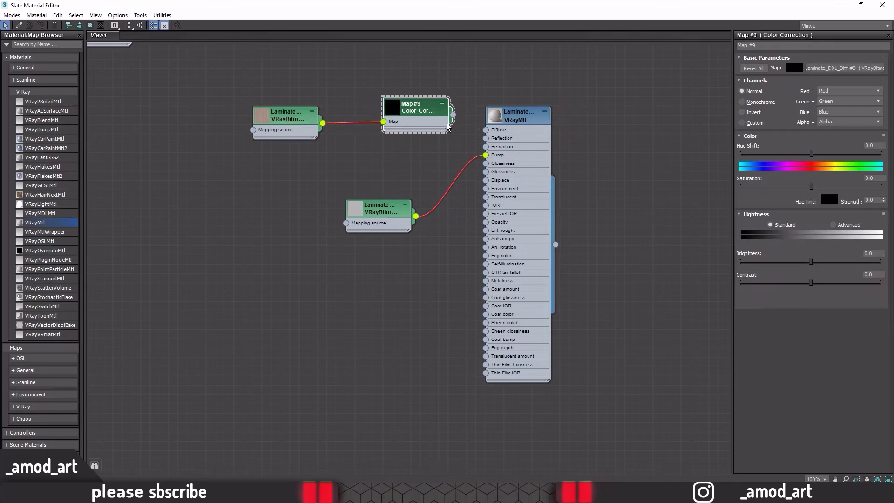
left_click_drag(453, 116, 486, 129)
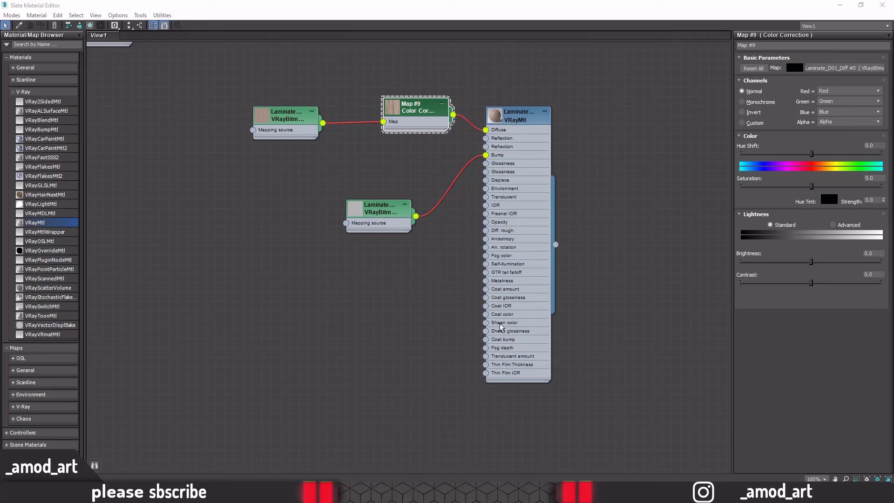
Step: Set the laminate's bump amount to 20 and its BRDF shading to Blinn
double_click(514, 122)
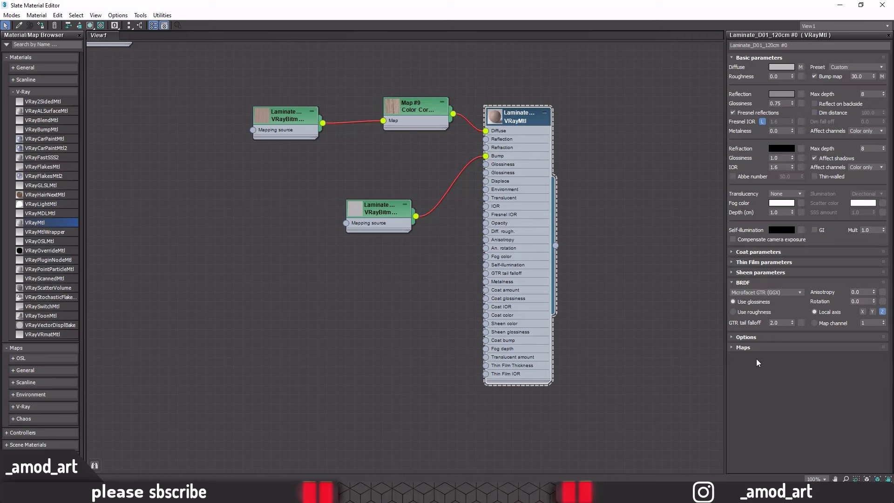
left_click(743, 347)
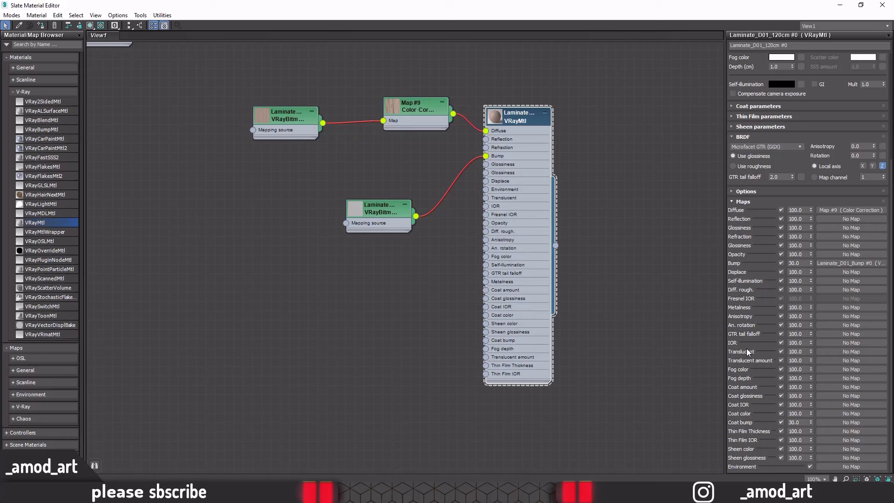
double_click(797, 263)
scroll(760, 305, "up", 3)
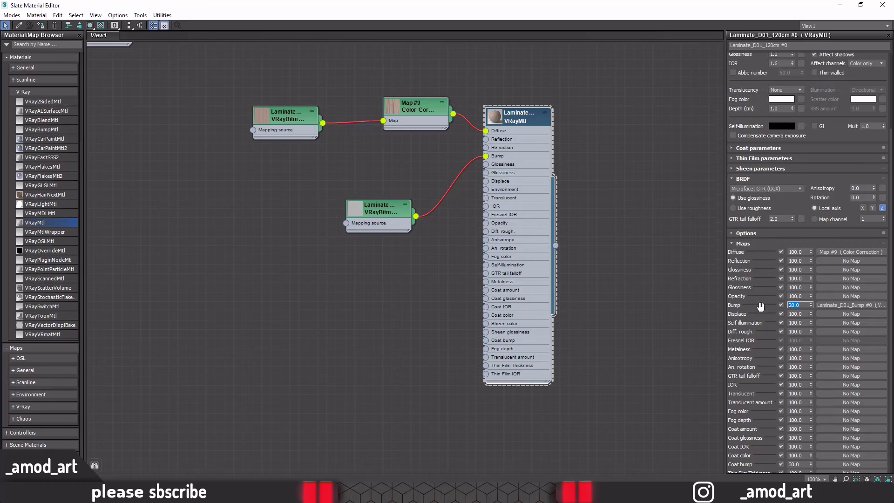
left_click(750, 189)
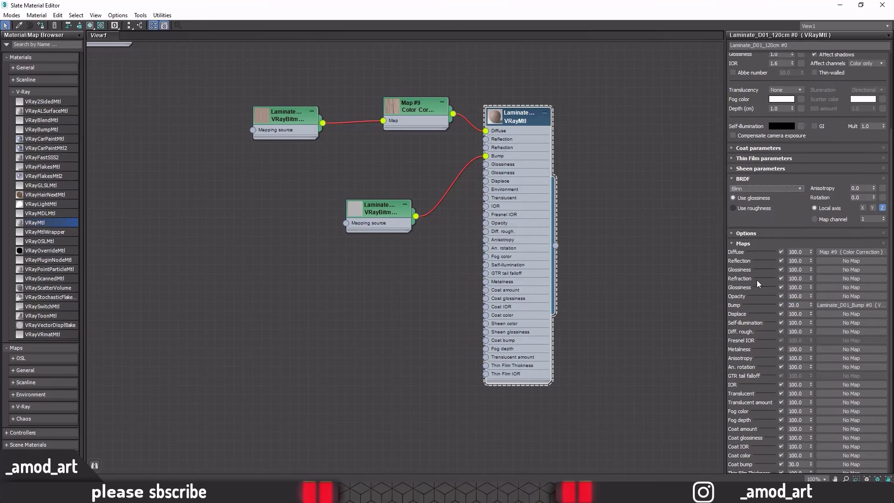
Step: Darken the reflection colour to 40 and set reflection glossiness to 0.67
scroll(764, 253, "up", 3)
scroll(765, 252, "up", 2)
scroll(765, 252, "up", 1)
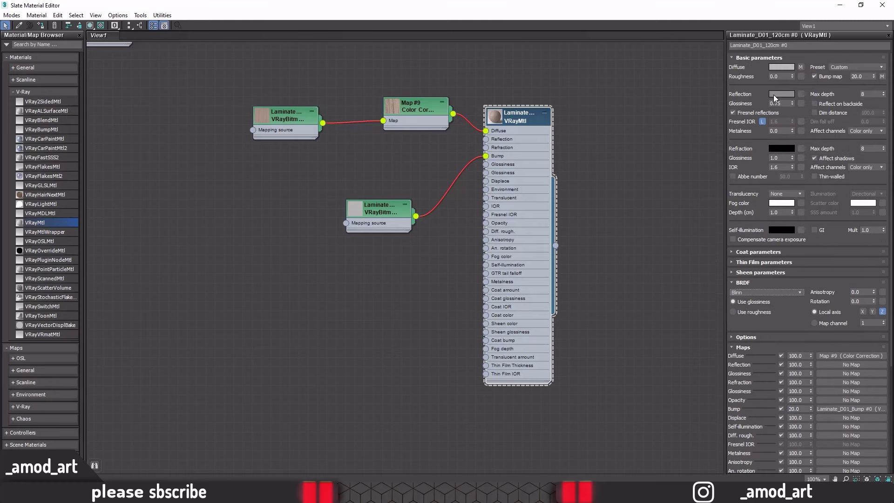
left_click(776, 95)
left_click_drag(529, 175, 524, 169)
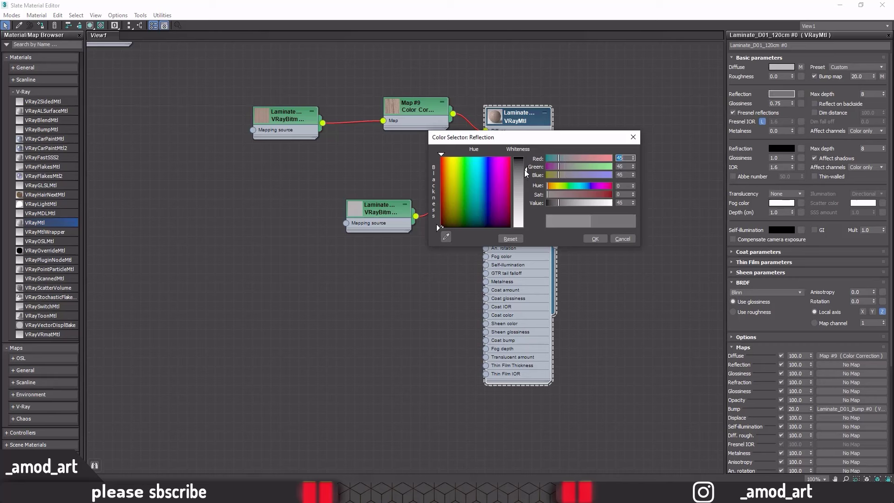
left_click(595, 239)
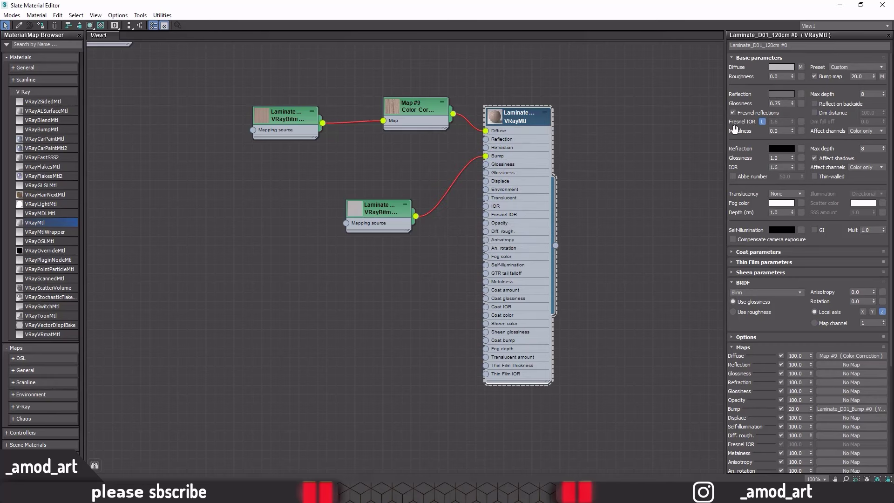
double_click(773, 103)
type("0.67")
key("Return")
Step: Assign the laminate material to the grid floor and close the material editor
double_click(492, 5)
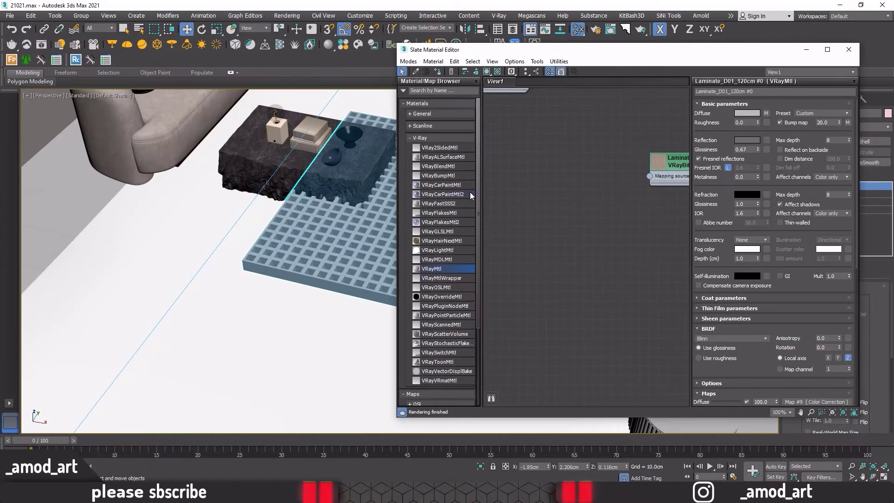
middle_click_drag(643, 195, 572, 177)
scroll(582, 159, "up", 3)
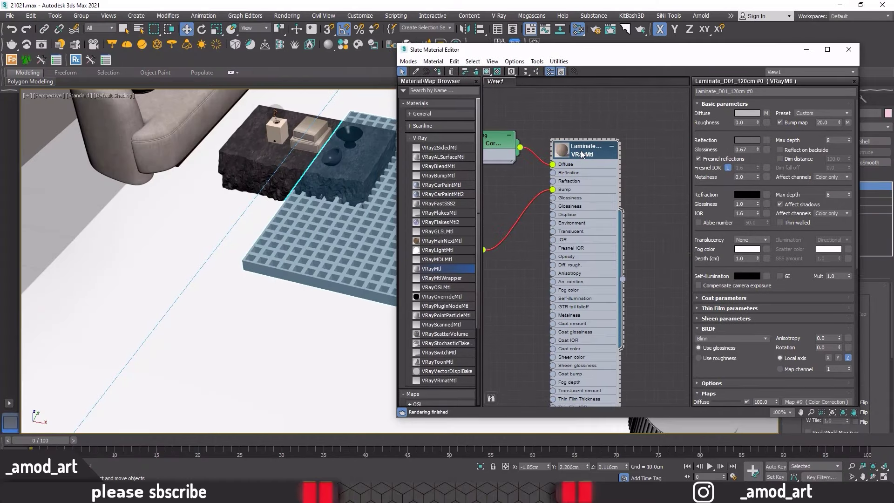
left_click(439, 72)
left_click(486, 72)
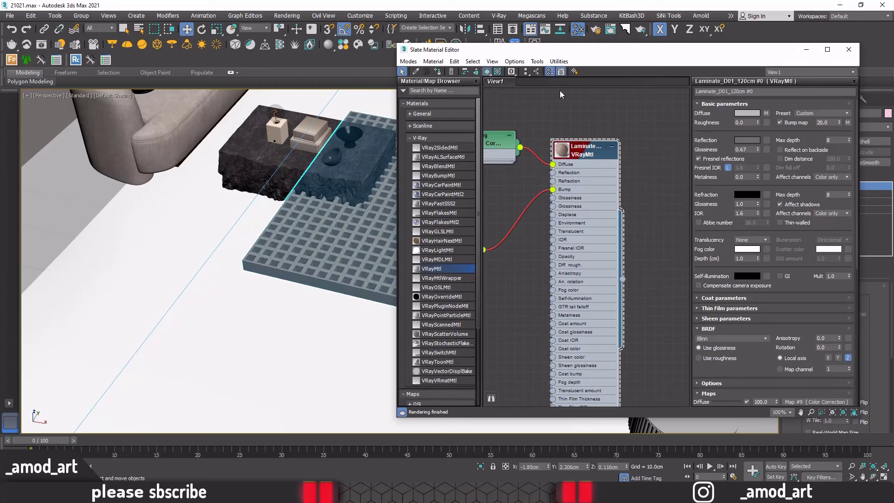
left_click(848, 49)
Step: Select the floor's UVW Map gizmo with the Select and Scale tool active
scroll(442, 251, "up", 3)
scroll(442, 252, "up", 2)
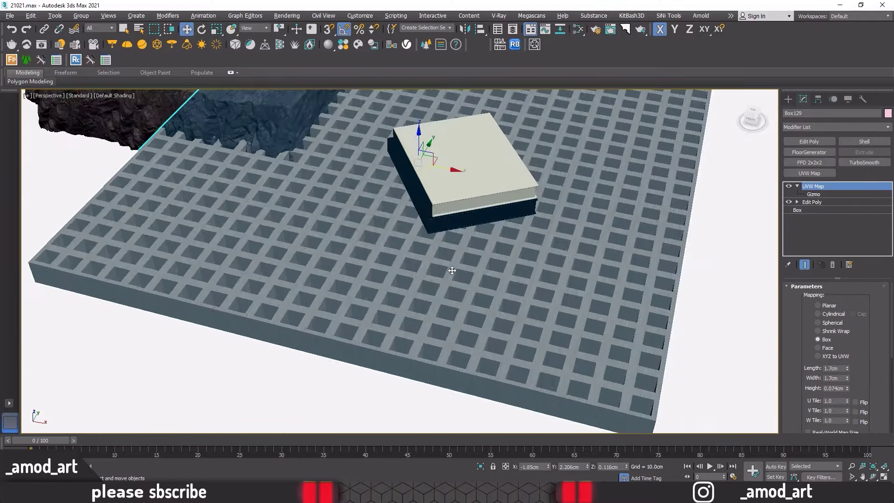
scroll(455, 265, "up", 2)
scroll(458, 273, "up", 2)
scroll(602, 244, "up", 2)
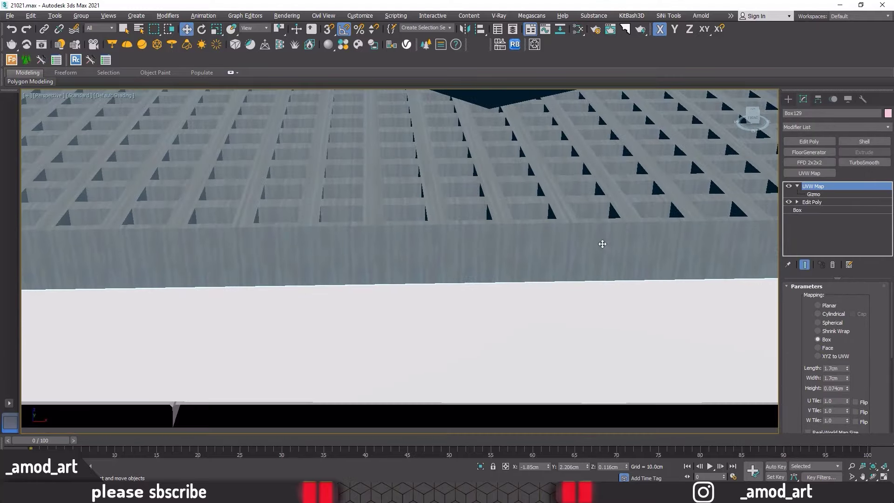
left_click(813, 194)
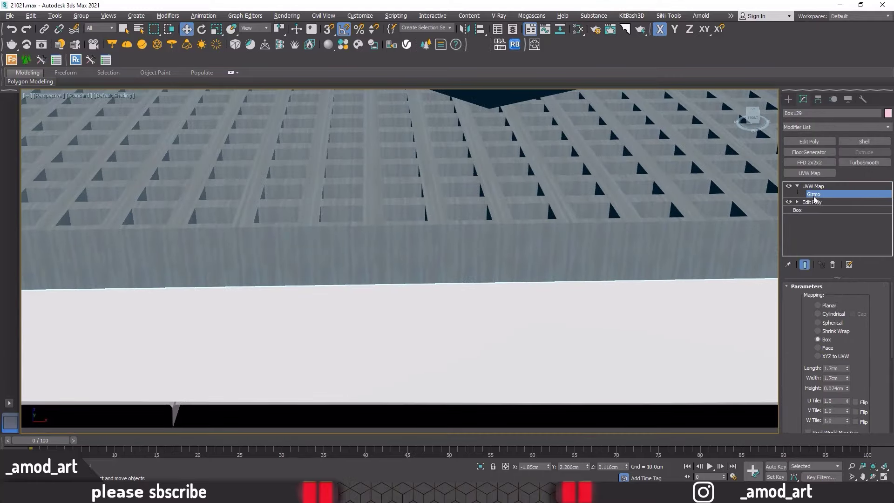
left_click(216, 29)
Step: Scale the mapping gizmo to 69% along Z and 179% along X
scroll(322, 186, "down", 3)
scroll(345, 208, "down", 3)
scroll(350, 211, "up", 2)
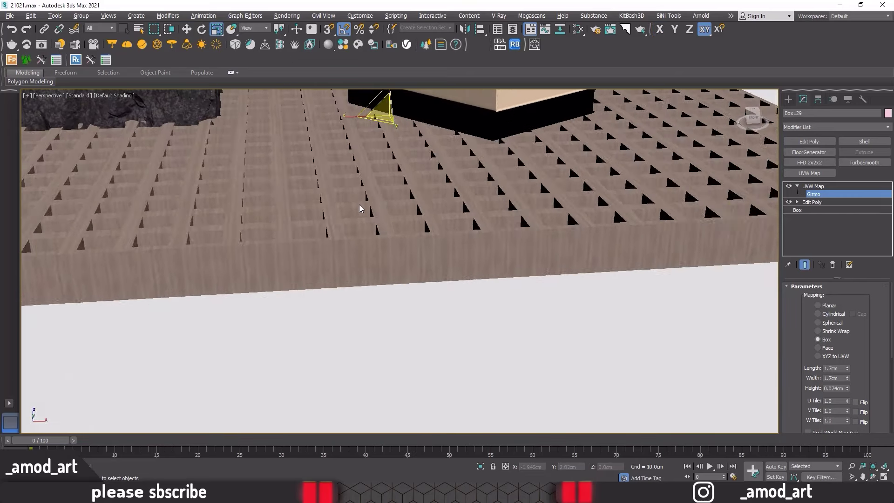
scroll(359, 205, "up", 2)
scroll(353, 224, "up", 1)
key("F5")
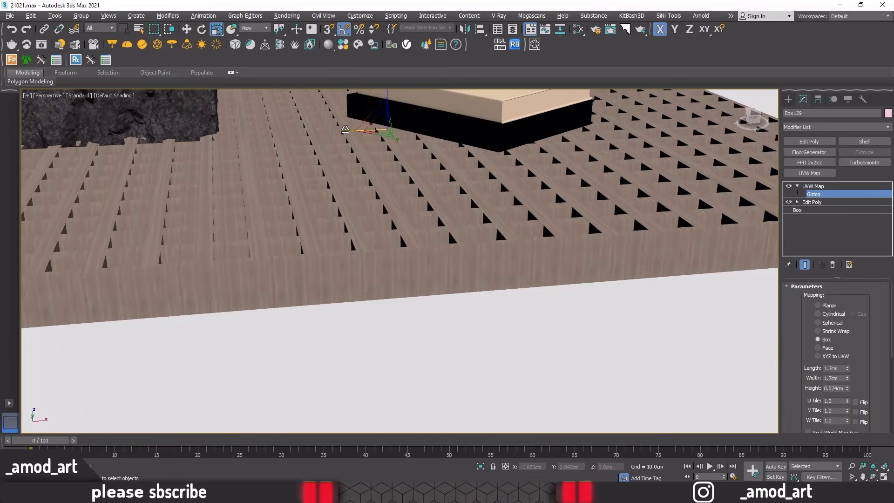
middle_click_drag(346, 129, 373, 124, "alt")
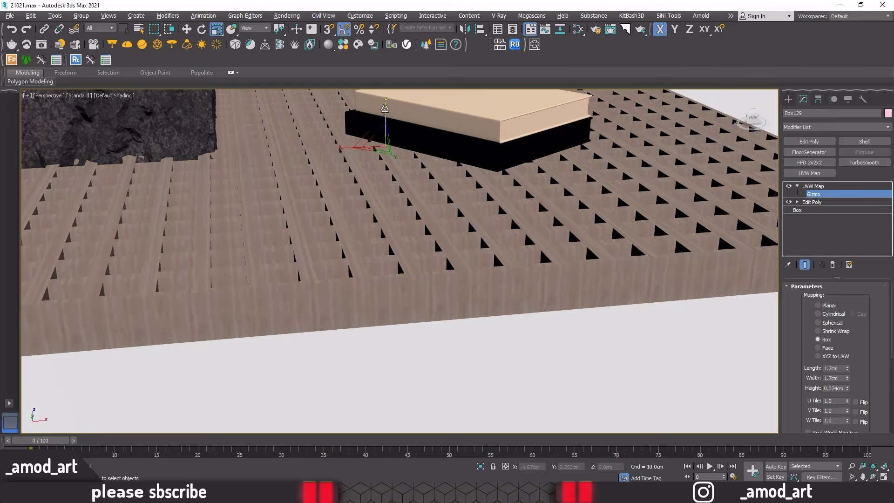
mouse_move(386, 114)
left_mouse_down()
mouse_move(393, 180)
mouse_move(390, 97)
left_mouse_up()
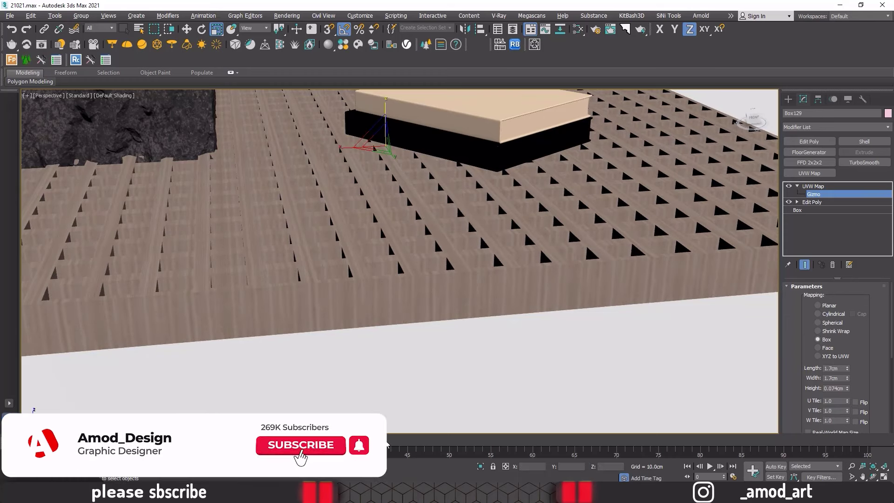
key("F5")
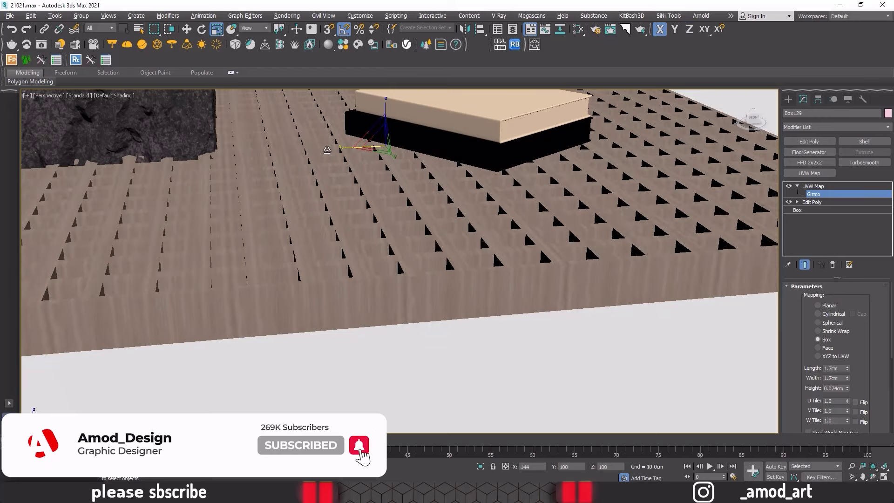
left_click_drag(346, 147, 322, 150)
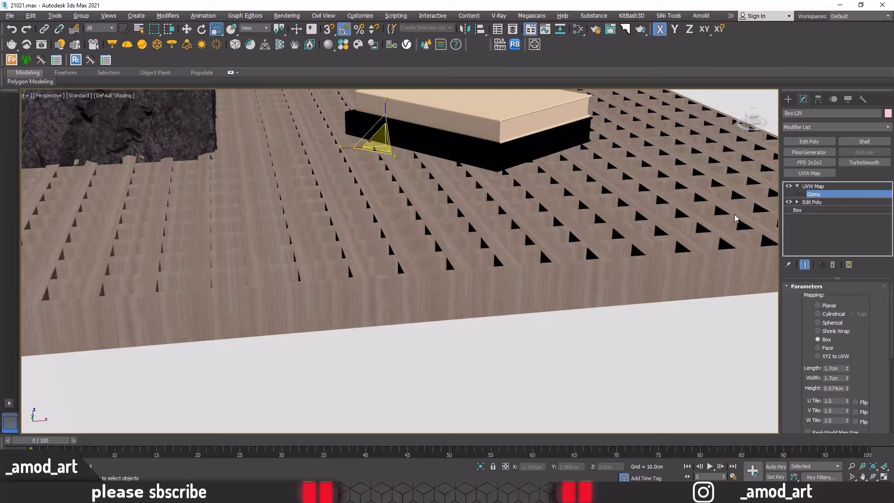
Step: Exit the gizmo level, deselect the floor, reframe the room and select the track-light fixtures
left_click(812, 187)
scroll(452, 223, "down", 10)
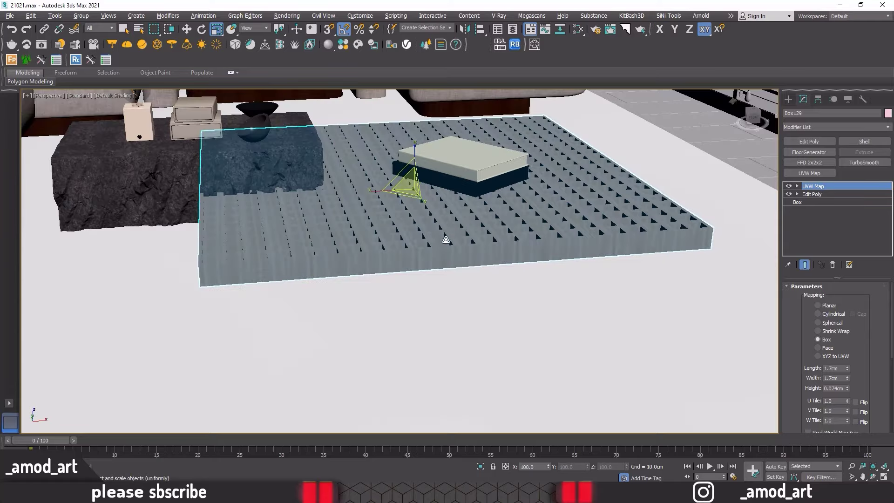
middle_click_drag(452, 223, 440, 288, "alt")
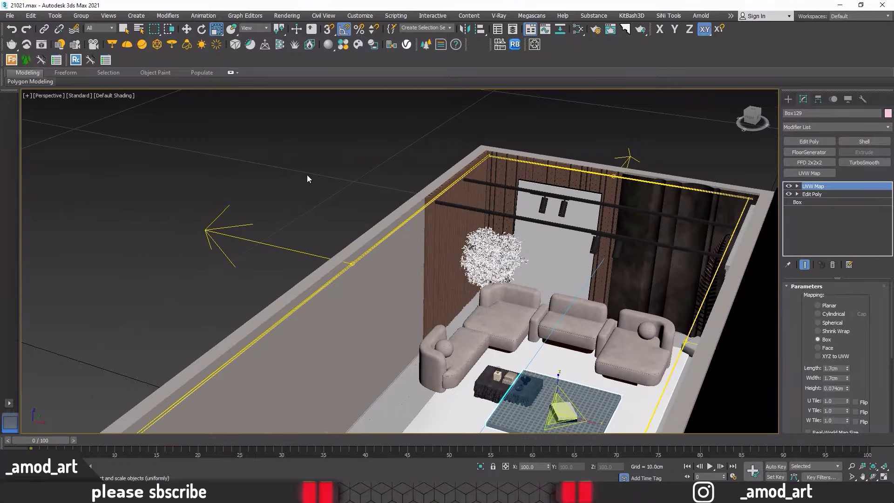
left_click(306, 174)
middle_click_drag(392, 193, 298, 140)
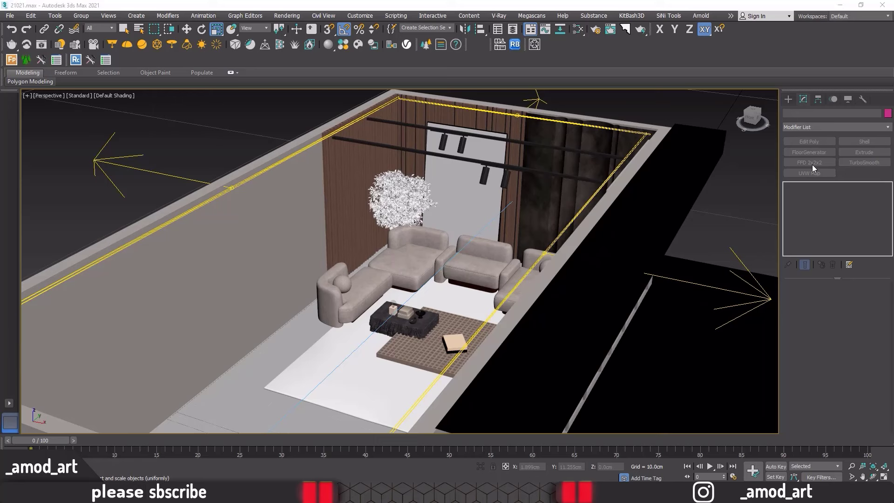
left_click(478, 186)
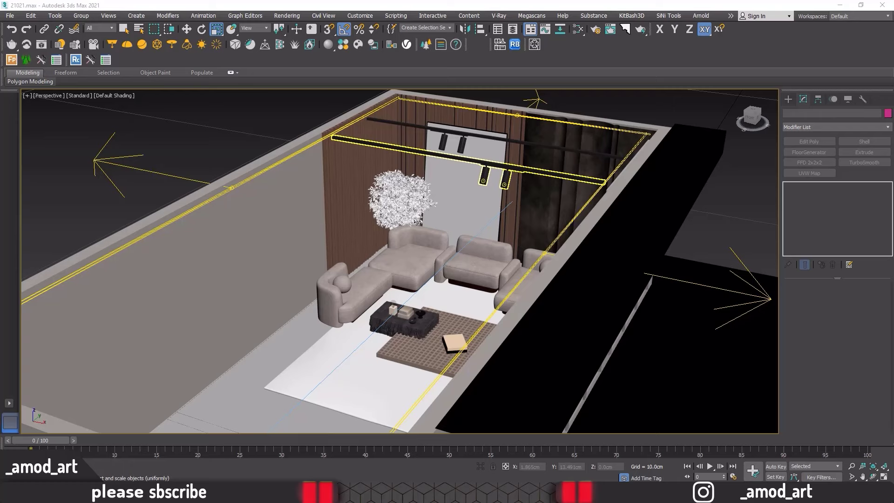
middle_click_drag(328, 179, 321, 149, "alt")
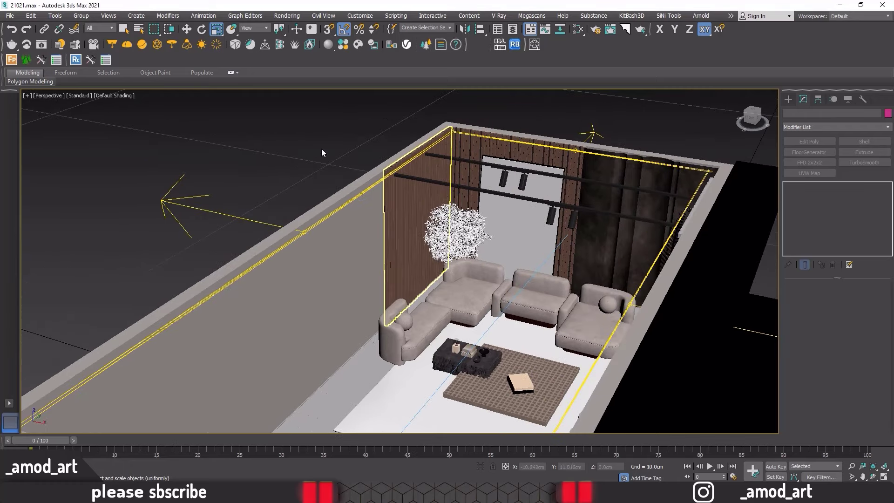
scroll(321, 152, "down", 5)
Step: Maximize the Slate Material Editor and regroup the existing node groups beside the Laminate node
left_click(579, 30)
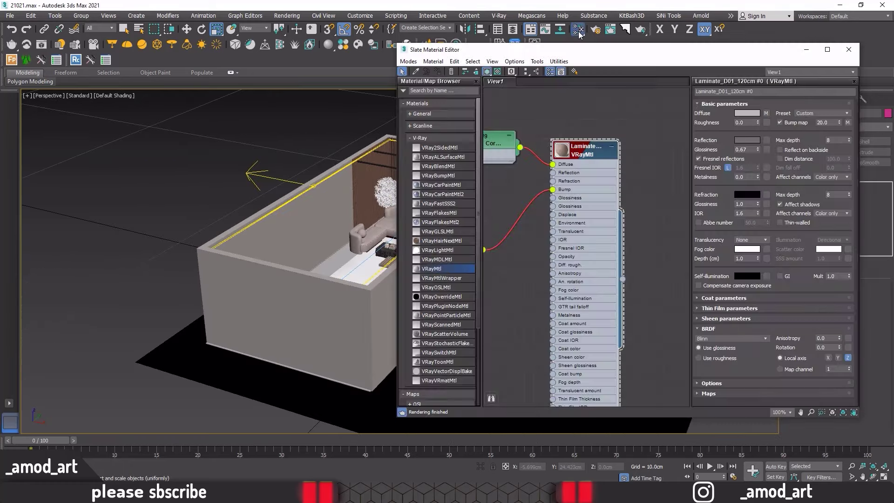
left_click_drag(597, 50, 549, 4)
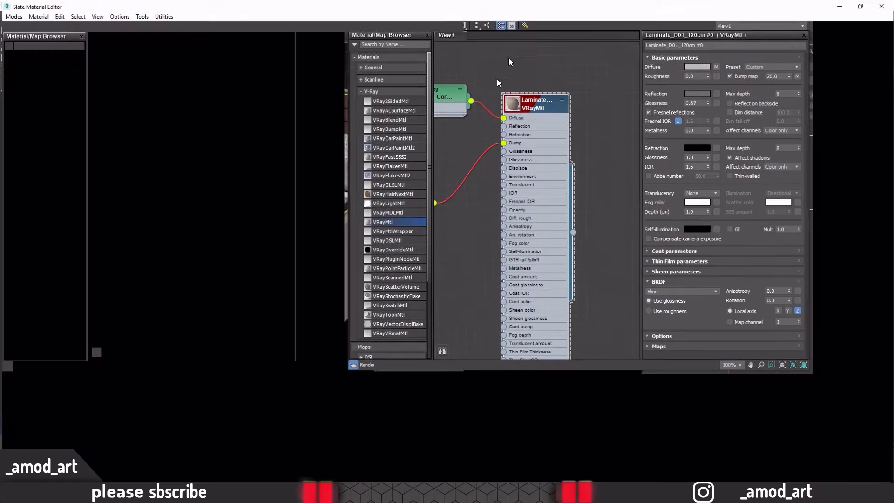
scroll(579, 166, "down", 4)
scroll(571, 166, "down", 3)
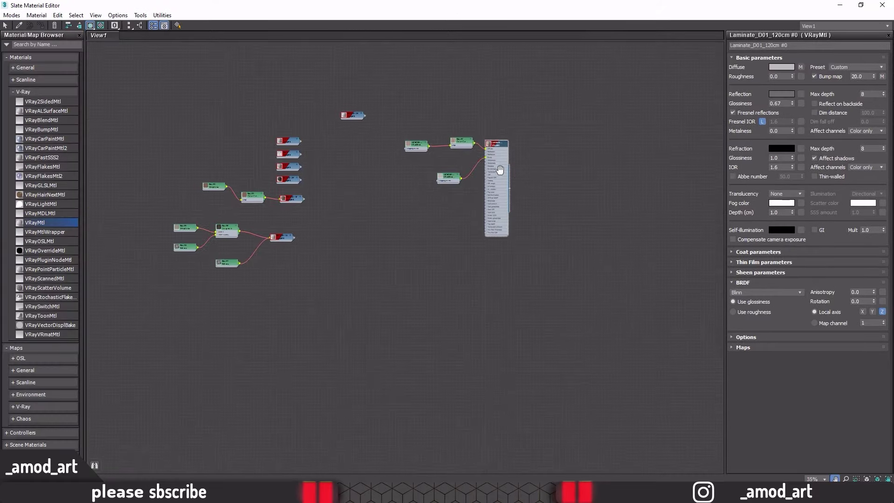
middle_click_drag(571, 167, 423, 168)
left_click_drag(423, 168, 548, 184)
key("Escape")
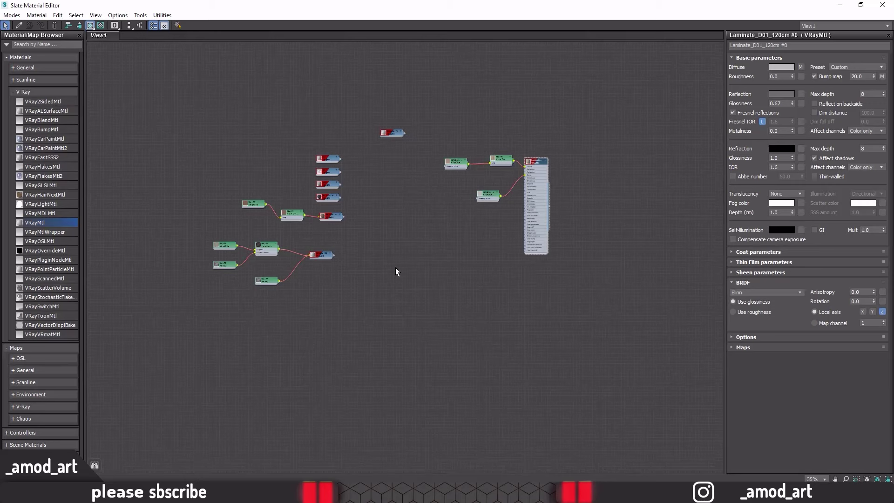
left_click_drag(382, 324, 171, 145)
left_click_drag(330, 159, 549, 272)
left_click(381, 133)
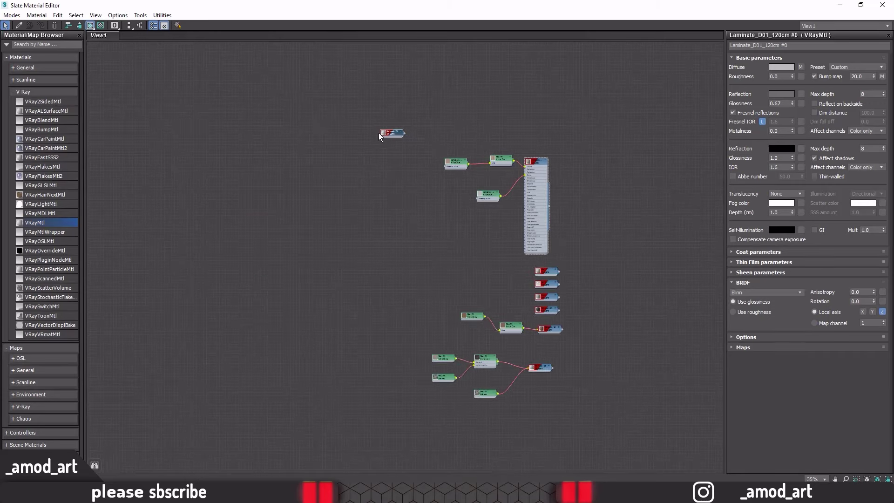
left_click_drag(455, 118, 576, 109)
Step: Add a new VRayMtl (Material #32) and a MultiTexture map node to the graph
left_click_drag(352, 135, 354, 133)
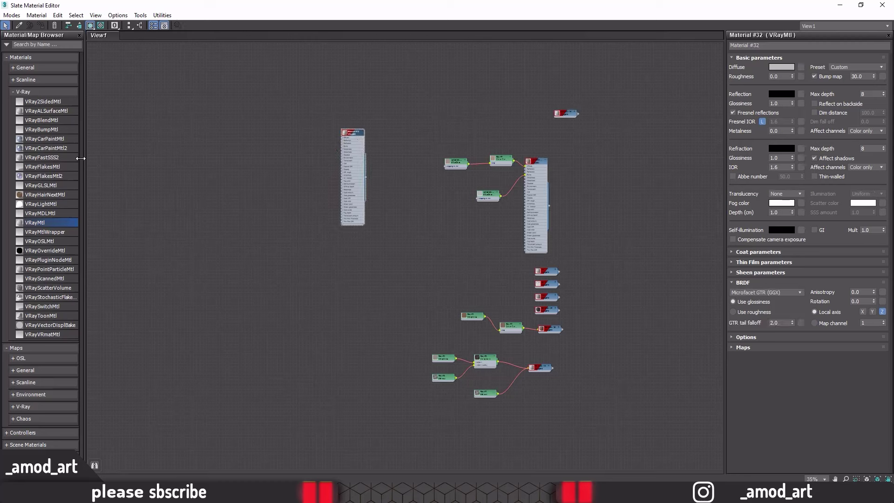
left_click(15, 92)
left_click(14, 68)
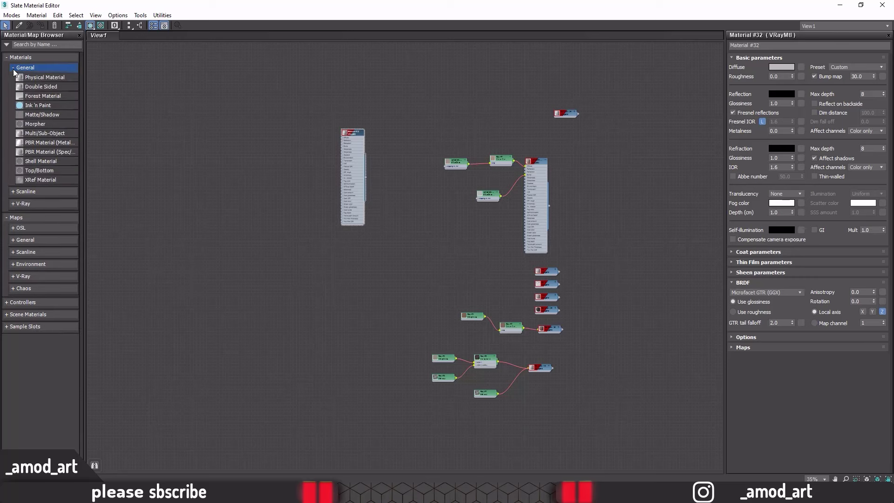
left_click(14, 69)
left_click(16, 128)
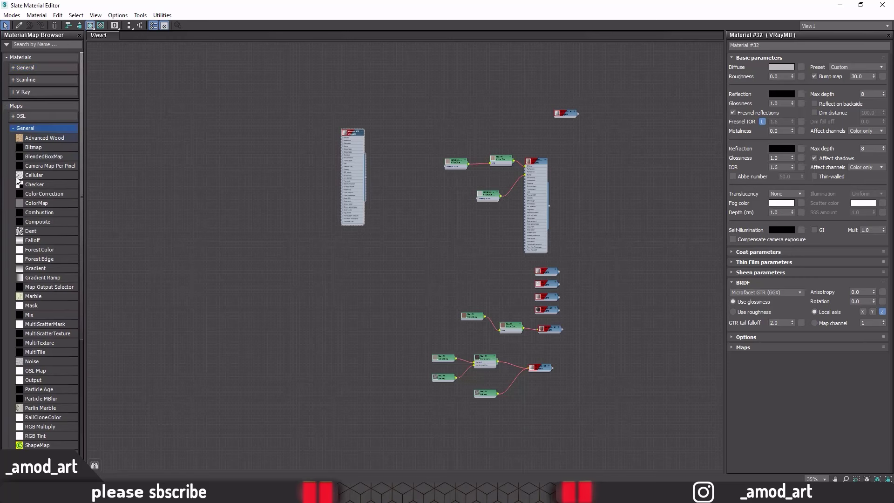
left_click(37, 343)
left_click(278, 134)
scroll(277, 134, "up", 4)
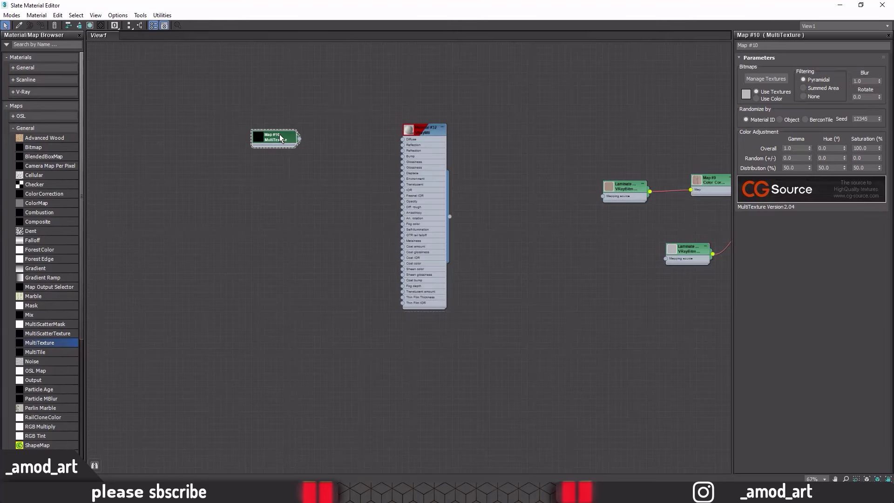
Step: Load every wood-floorboard-ash_0050-01_350mm-by-70mm bitmap into MultiTexture Map #10
middle_click_drag(305, 139, 419, 145)
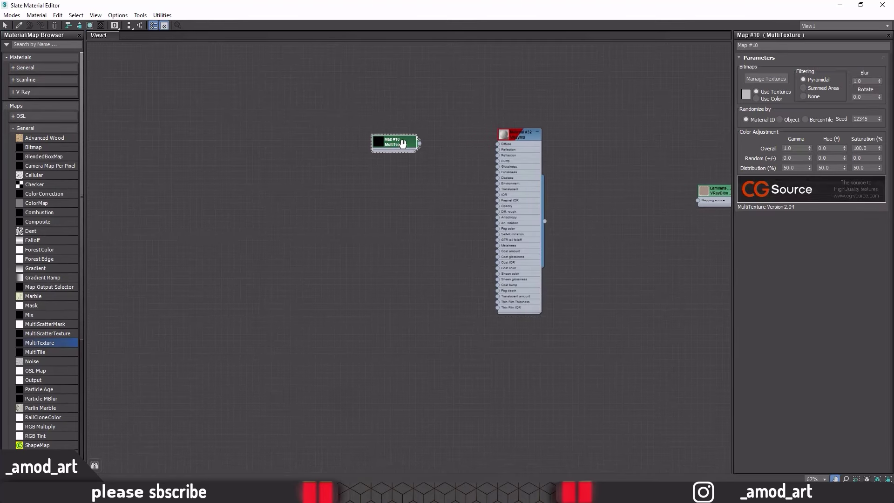
left_click(771, 79)
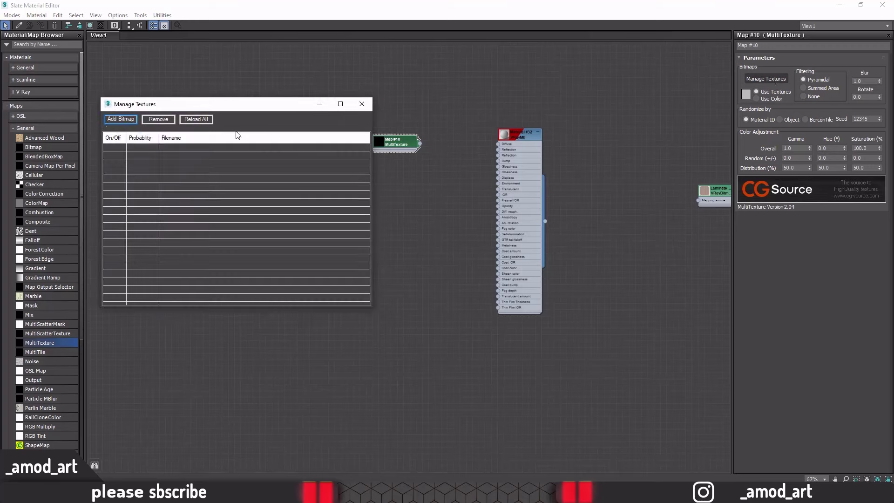
left_click(117, 120)
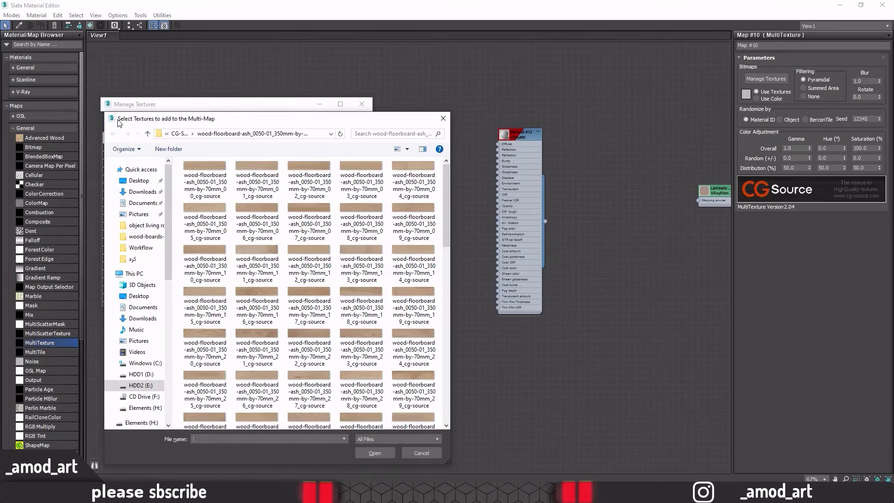
left_click_drag(196, 117, 169, 42)
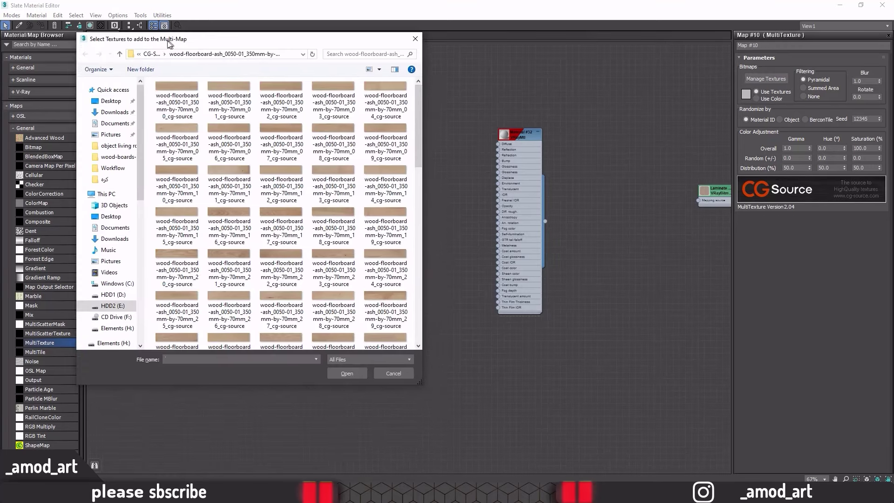
left_click(119, 55)
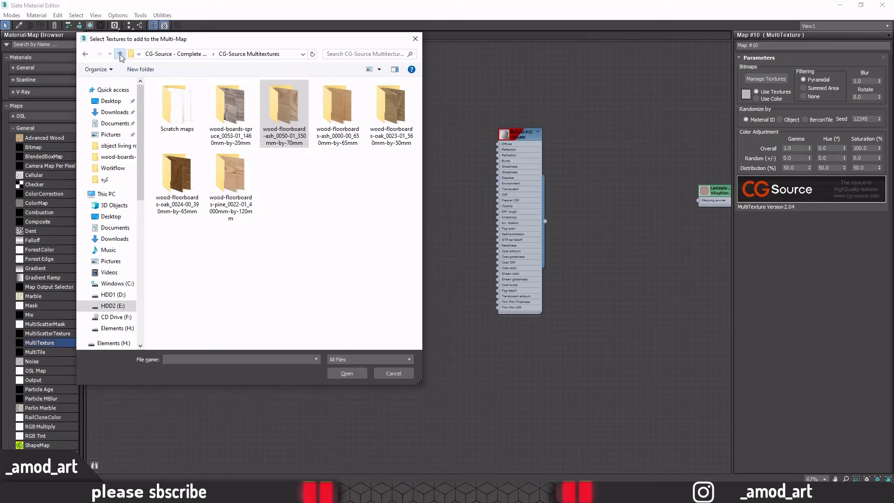
double_click(292, 116)
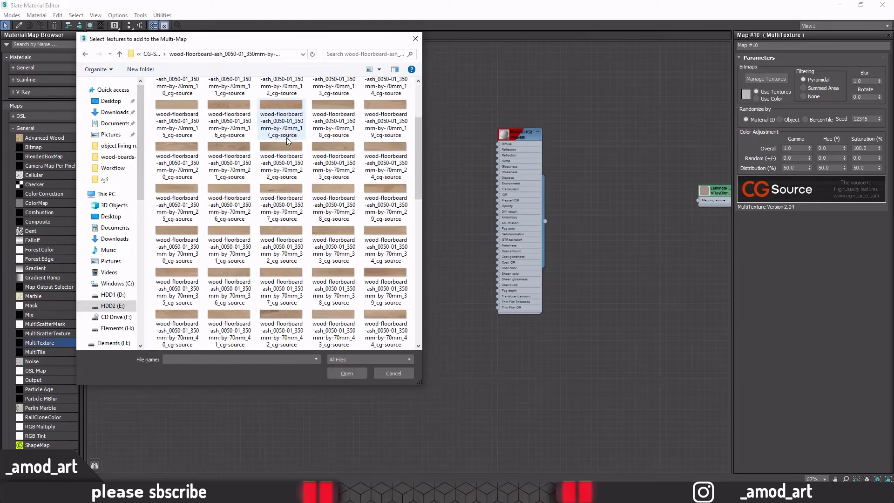
mouse_move(151, 96)
left_mouse_down()
mouse_move(393, 363)
mouse_move(403, 300)
left_mouse_up()
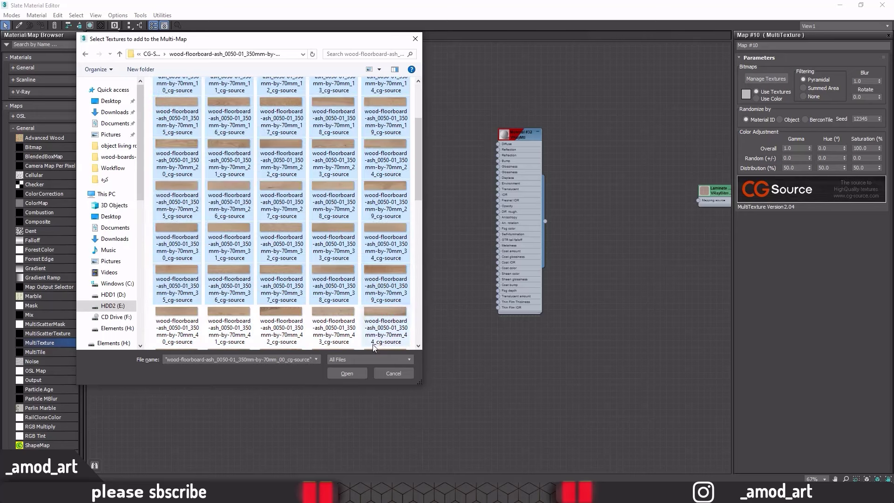
left_click(349, 373)
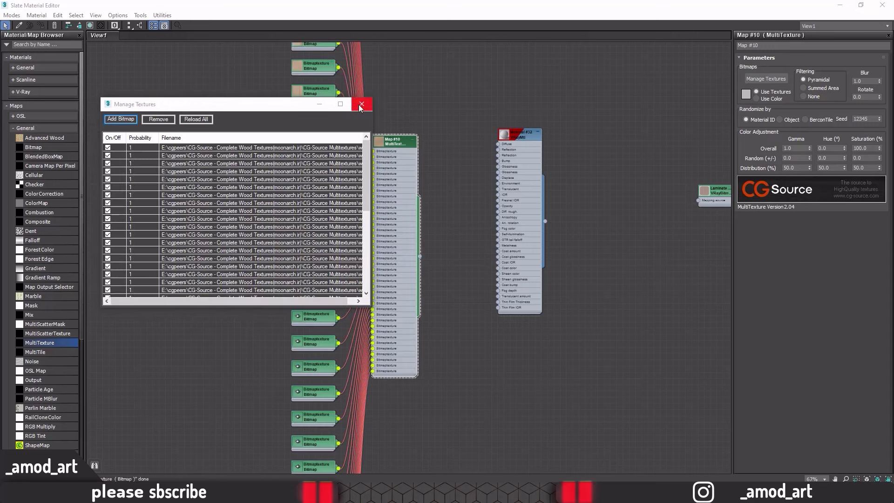
left_click(361, 104)
left_click(412, 139)
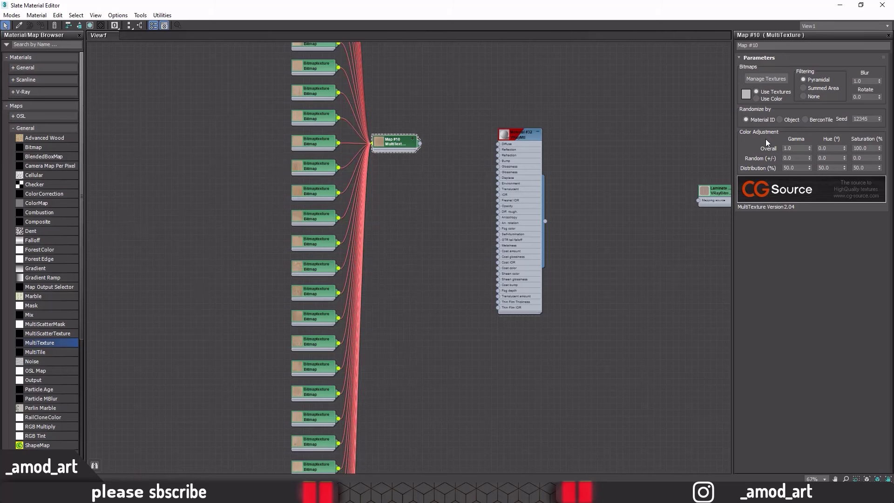
Step: Give the MultiTexture map random gamma variation, overall saturation 90 and random saturation 3.0
left_click_drag(790, 158, 777, 158)
double_click(875, 147)
key("Tab")
scroll(478, 130, "up", 2)
scroll(478, 130, "up", 2)
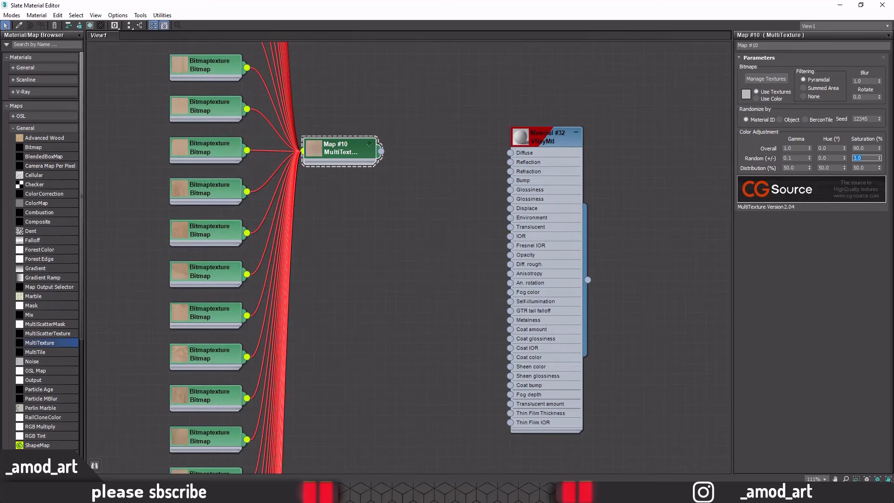
key("Return")
Step: Route the MultiTexture map through a new Color Correction map into Material #32's Diffuse
right_click(413, 107)
mouse_move(526, 132)
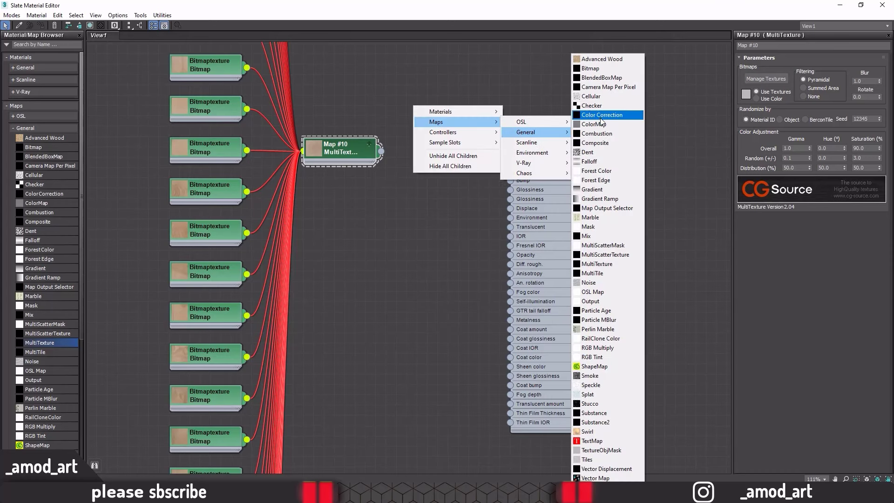
left_click(601, 115)
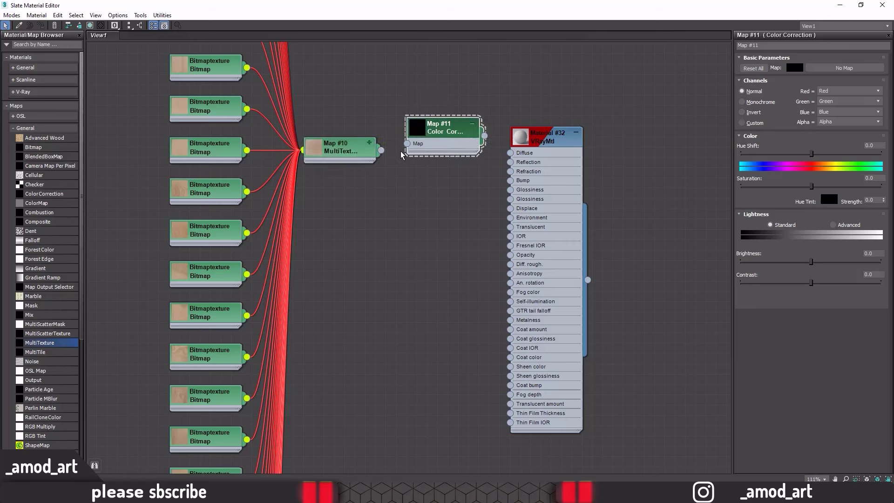
left_click_drag(381, 150, 407, 144)
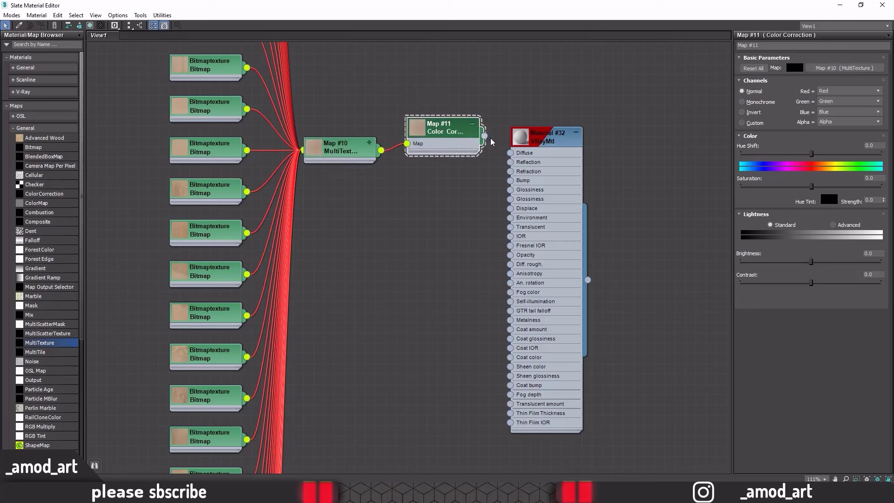
left_click_drag(484, 135, 510, 153)
Step: Set the Color Correction saturation to -40 and advanced RGB gamma to 0.85
left_click(878, 178)
type("-40")
key("Return")
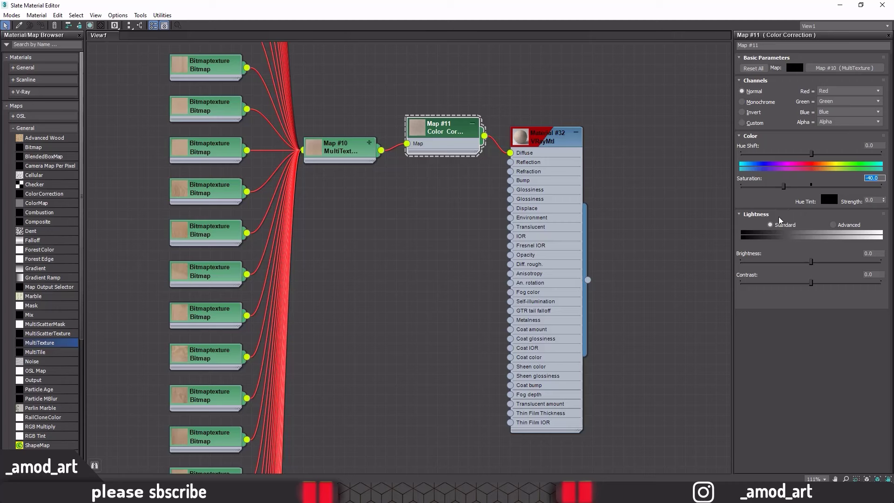
left_click(836, 227)
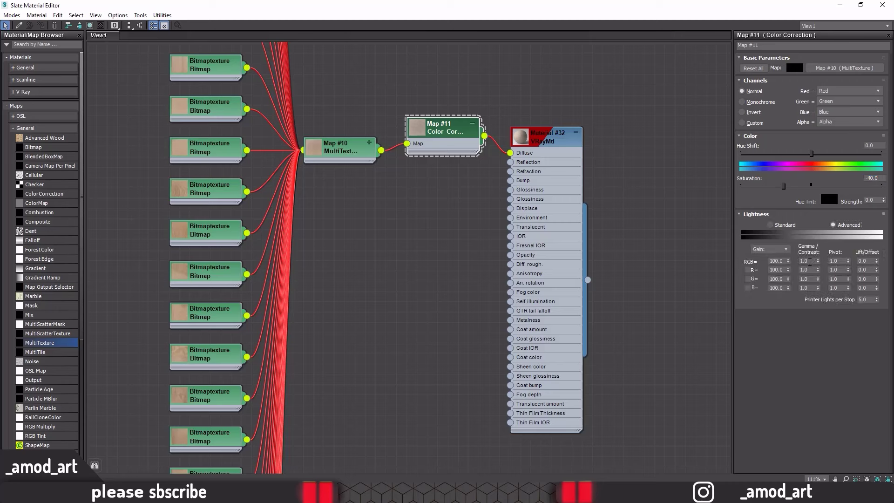
left_click(810, 262)
type("5")
key("Return")
scroll(376, 207, "down", 5)
scroll(485, 250, "down", 3)
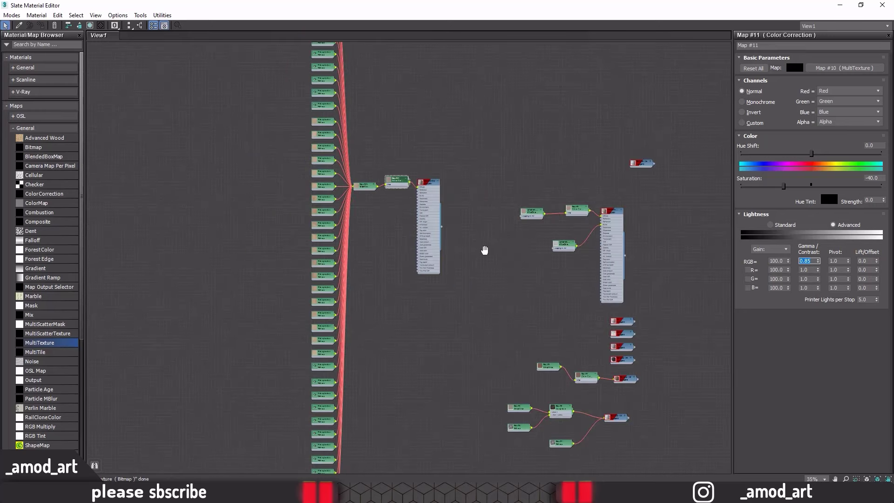
scroll(512, 326, "down", 2)
scroll(526, 379, "up", 3)
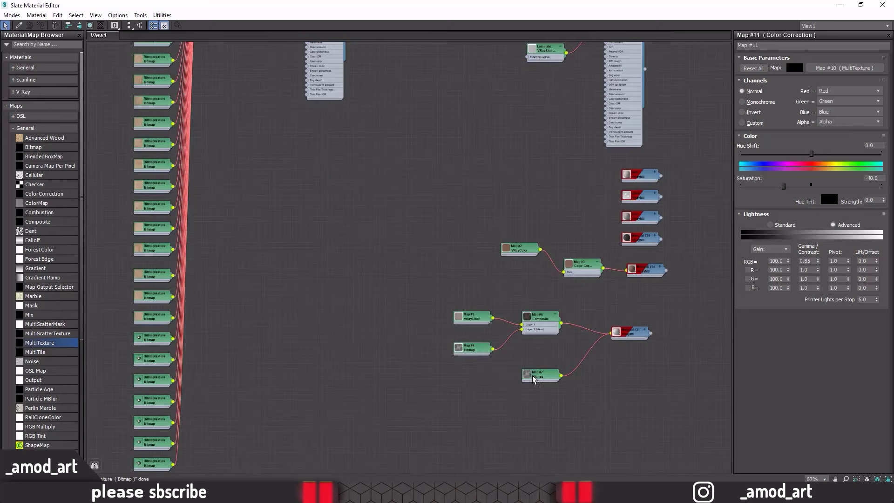
scroll(535, 380, "up", 3)
Step: Clone Map #7 as a new bitmap, Map #12, and wire it into Material #32's Bump input
left_click(540, 376)
mouse_move(540, 376)
left_mouse_down("shift")
mouse_move(505, 358)
mouse_move(320, 141)
mouse_move(245, 75)
left_mouse_up("shift")
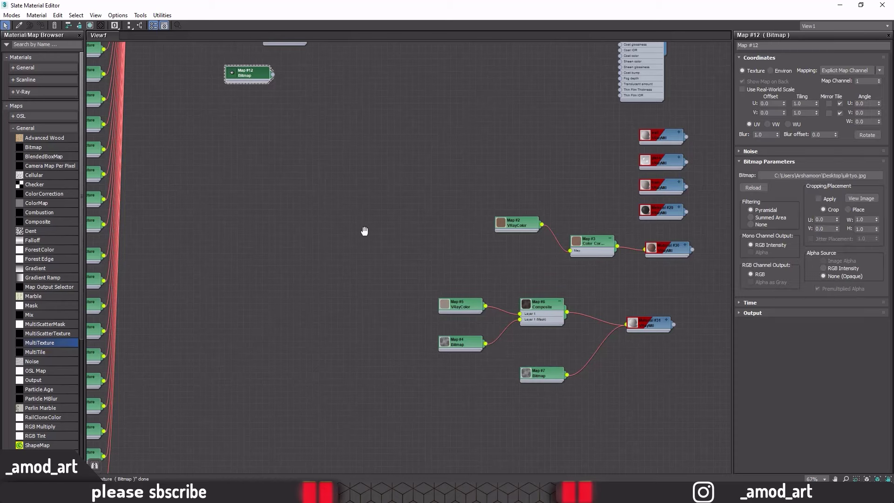
middle_click_drag(366, 230, 426, 288)
mouse_move(426, 288)
left_mouse_down()
mouse_move(383, 166)
mouse_move(384, 116)
left_mouse_up()
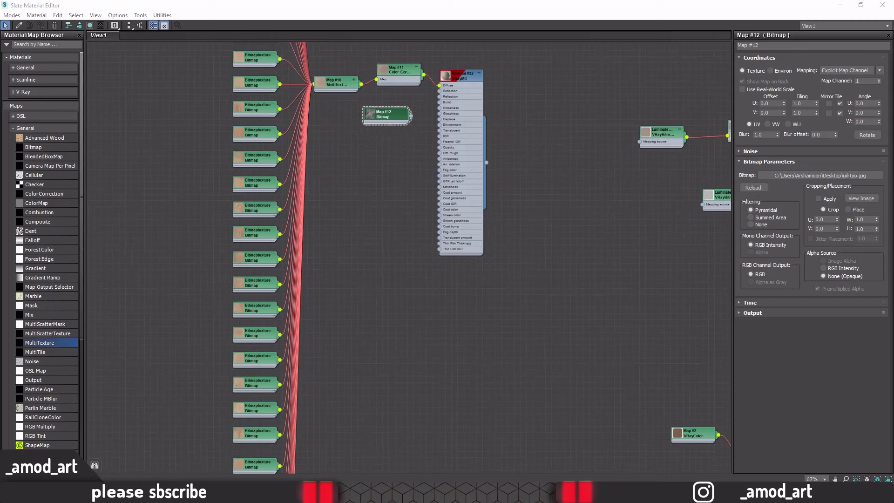
scroll(359, 101, "up", 3)
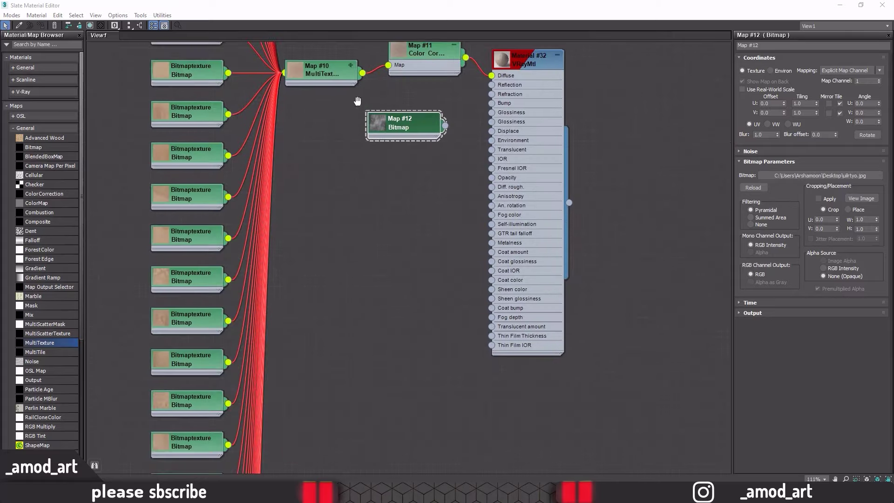
middle_click_drag(358, 100, 357, 214)
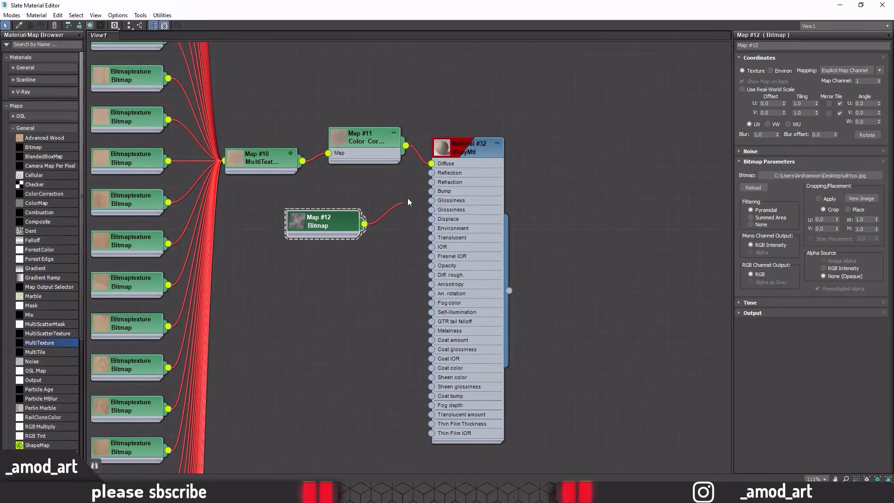
left_click_drag(428, 194, 439, 195)
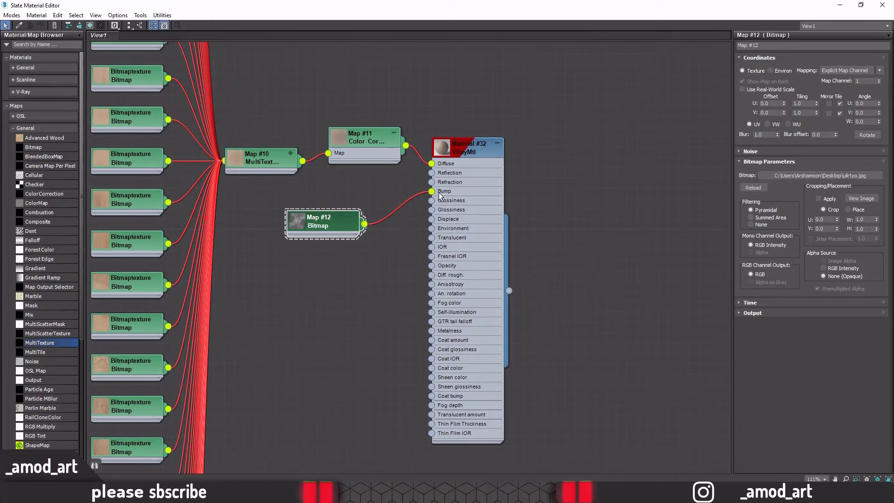
Step: Set Material #32's bump amount to 40 and its BRDF type to Blinn
double_click(457, 151)
left_click(771, 348)
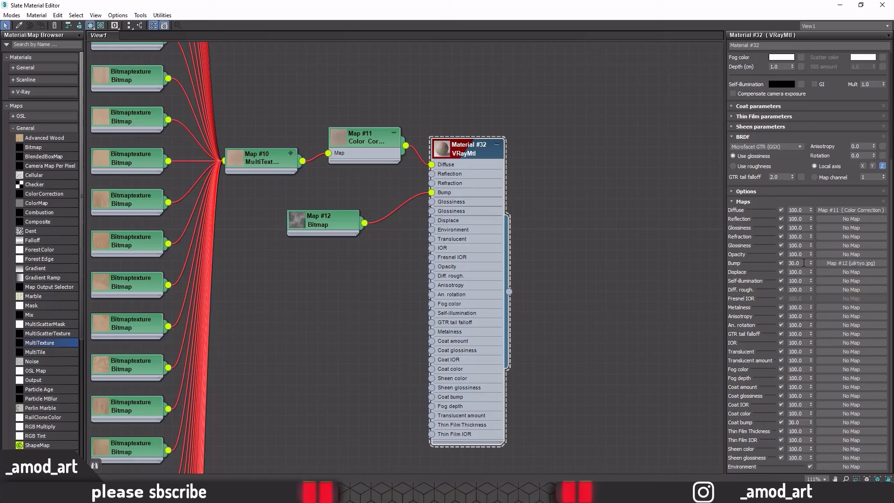
mouse_move(804, 263)
left_mouse_down()
mouse_move(775, 263)
mouse_move(773, 291)
left_mouse_up()
left_click(750, 175)
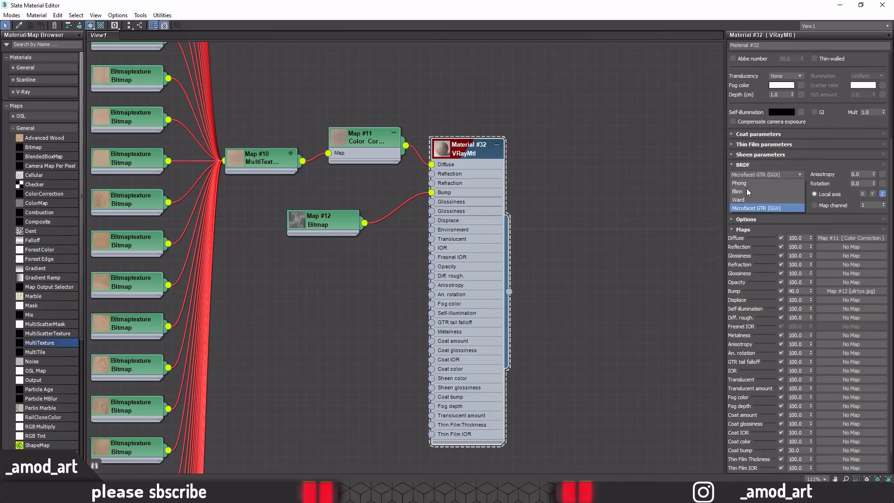
left_click(745, 189)
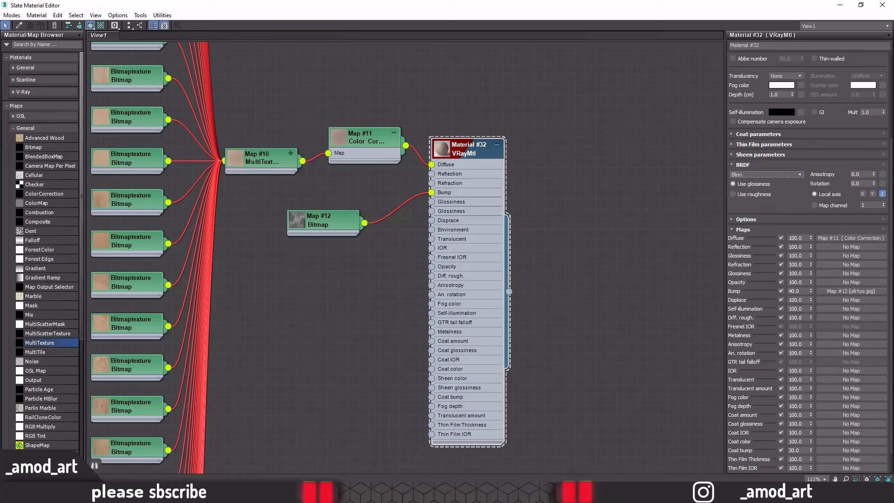
Step: Give Material #32 a dark grey (22) reflection with 0.63 glossiness, then shrink the editor
scroll(735, 122, "up", 2)
scroll(735, 122, "up", 1)
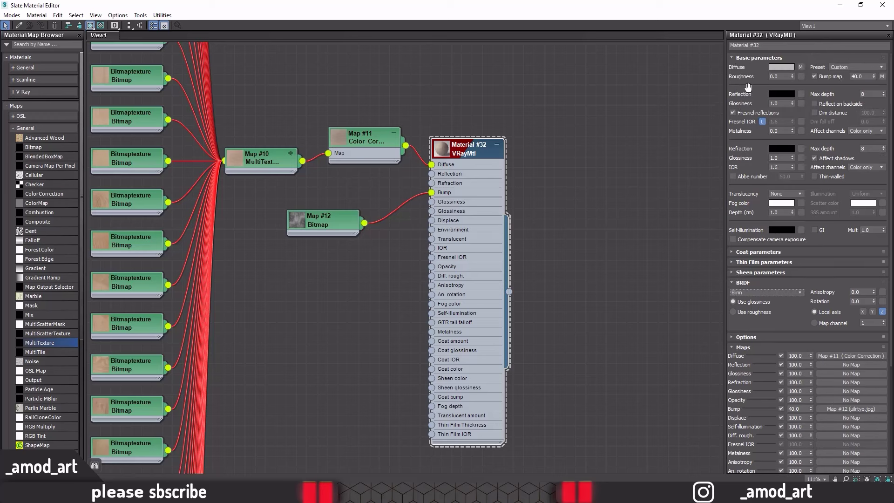
left_click(771, 93)
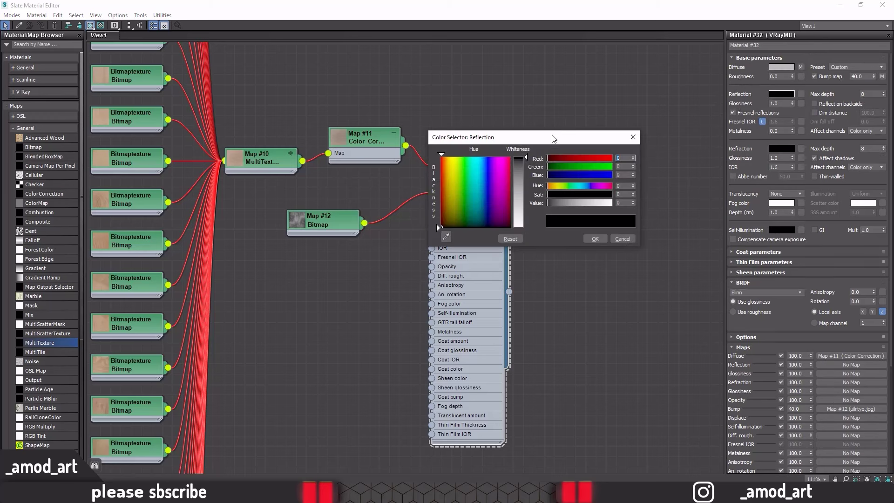
left_click_drag(525, 158, 529, 172)
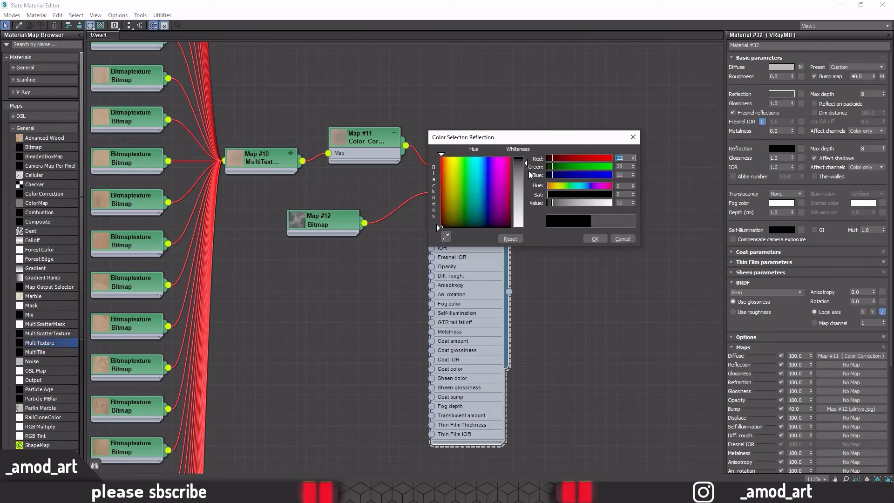
left_click(596, 239)
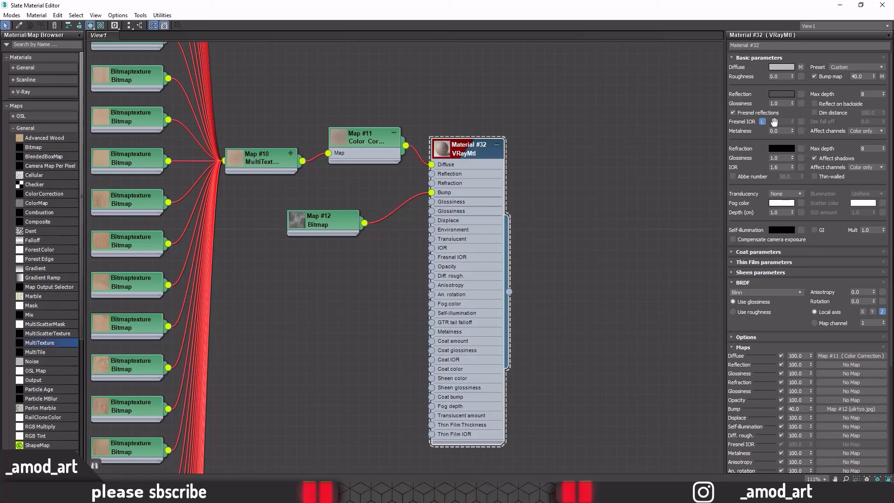
double_click(781, 103)
type("0.63")
left_click(469, 154)
left_click(497, 147)
left_click_drag(460, 7, 645, 100)
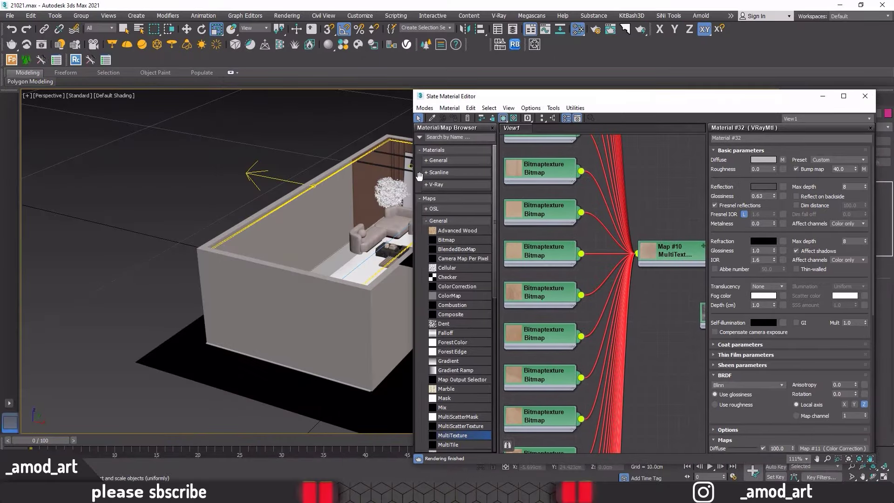
middle_click_drag(261, 195, 111, 171, "alt")
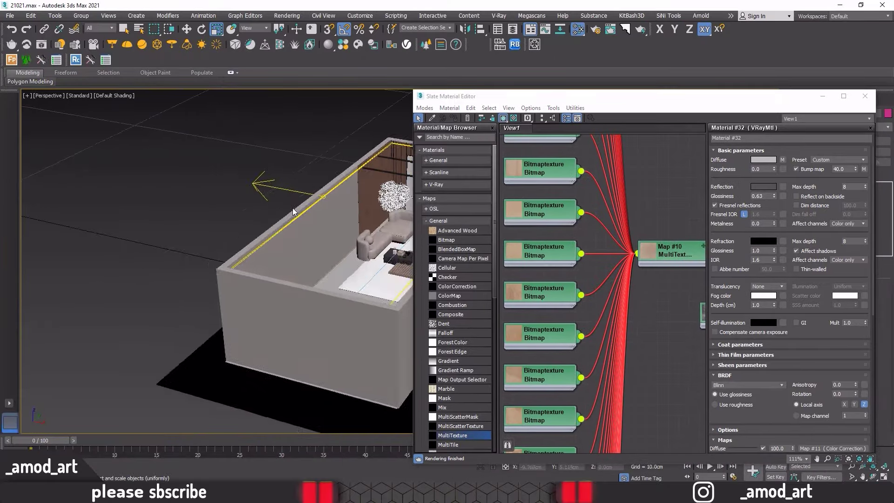
scroll(187, 227, "up", 2)
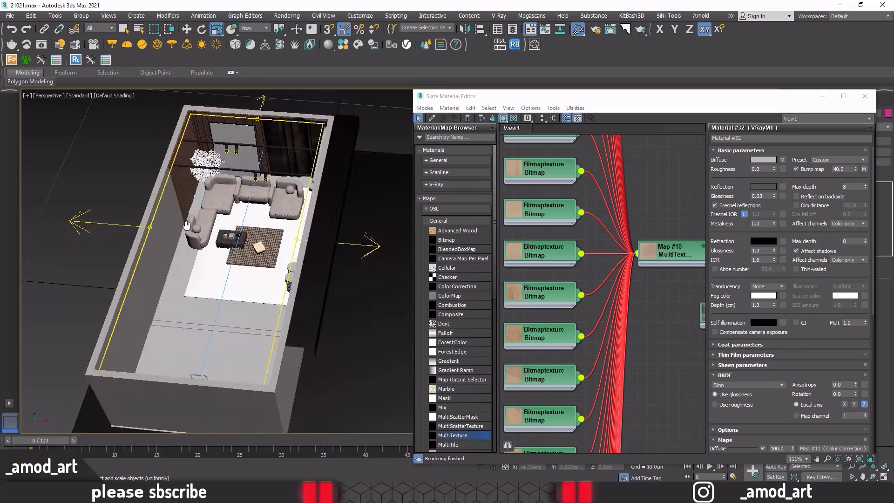
scroll(187, 227, "up", 3)
scroll(210, 203, "up", 3)
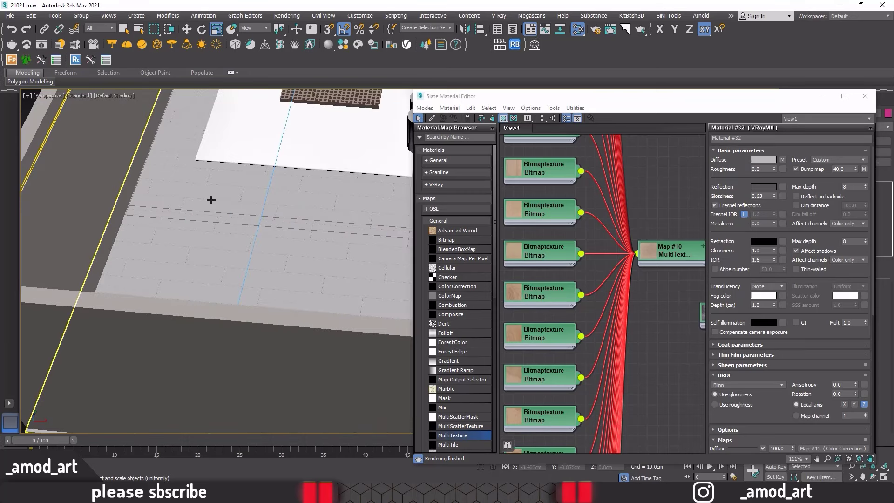
left_click(208, 243)
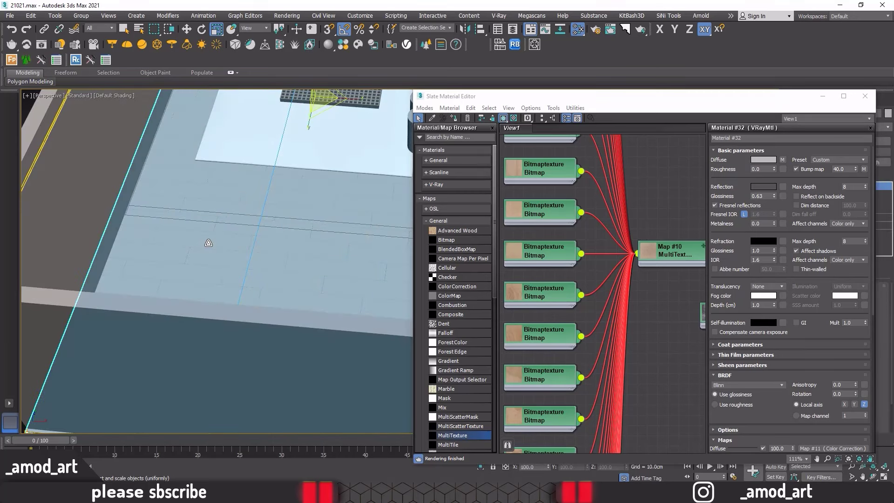
left_click(454, 118)
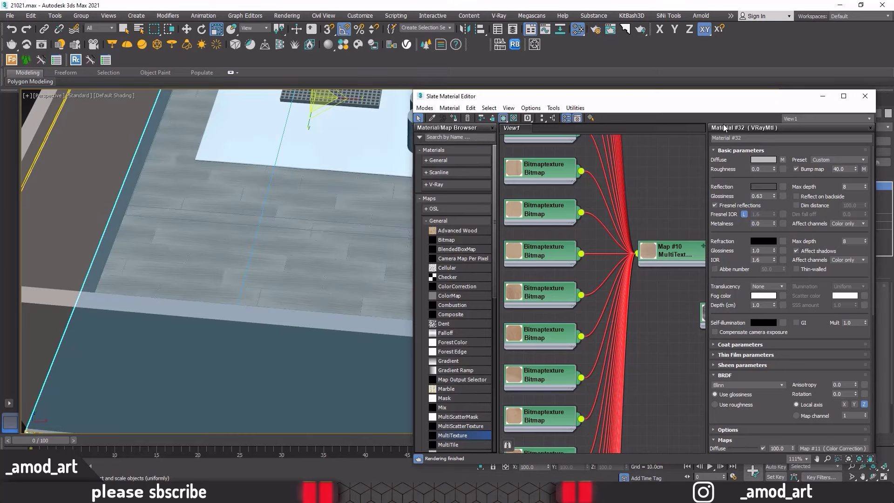
left_click(822, 96)
scroll(335, 199, "up", 5)
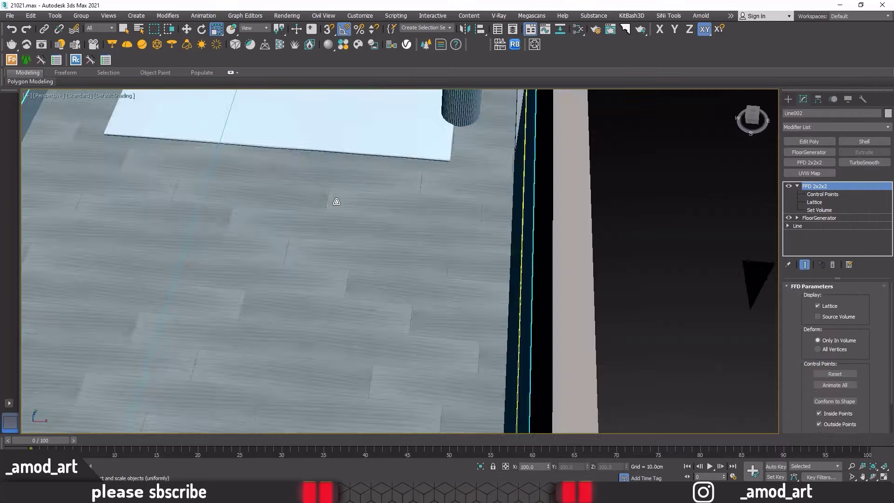
scroll(270, 207, "up", 5)
scroll(270, 208, "down", 5)
scroll(289, 203, "down", 5)
scroll(330, 172, "down", 3)
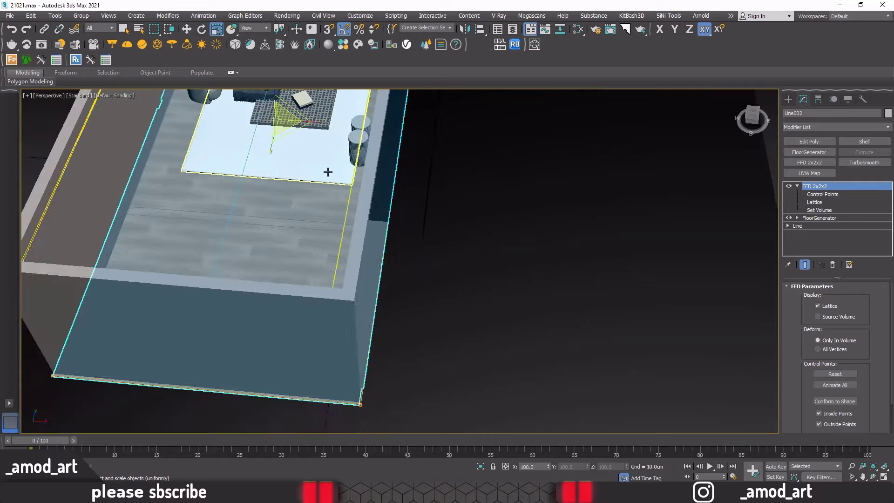
mouse_move(330, 172)
middle_mouse_down()
mouse_move(332, 280)
mouse_move(298, 209)
middle_mouse_up()
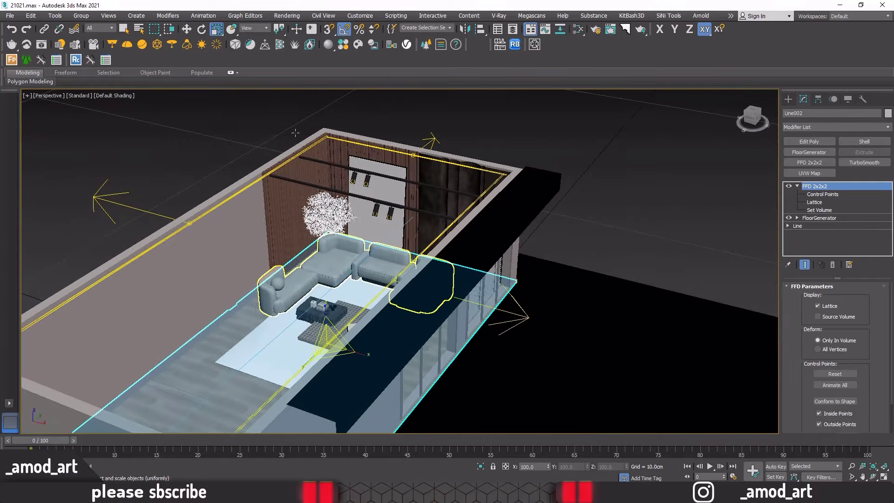
left_click(187, 29)
left_click(608, 149)
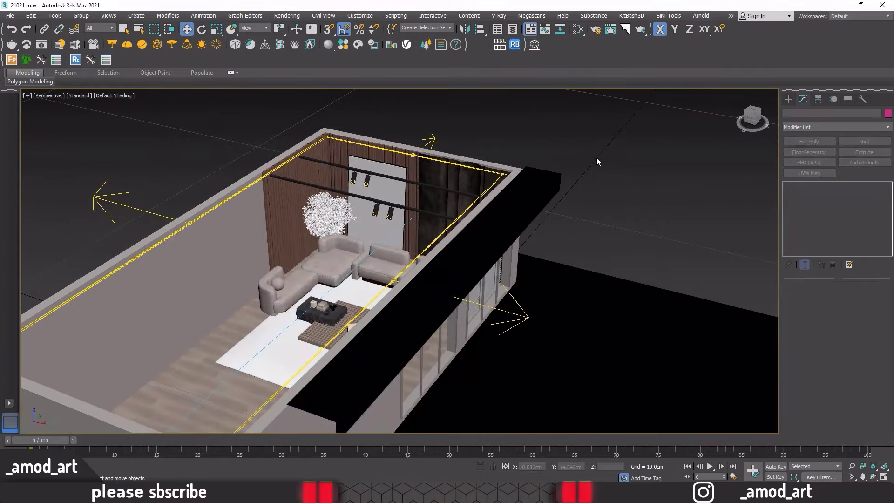
mouse_move(597, 157)
middle_mouse_down("alt")
mouse_move(615, 162)
mouse_move(521, 154)
middle_mouse_up("alt")
right_click(521, 153)
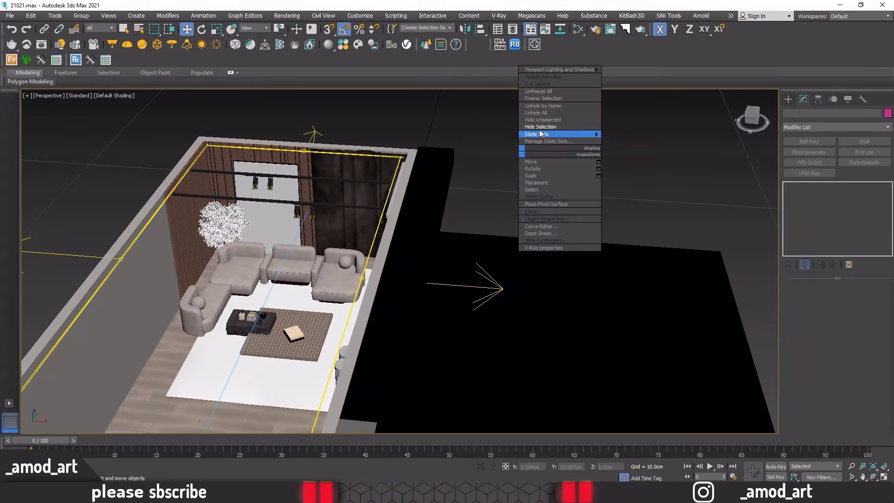
left_click(539, 117)
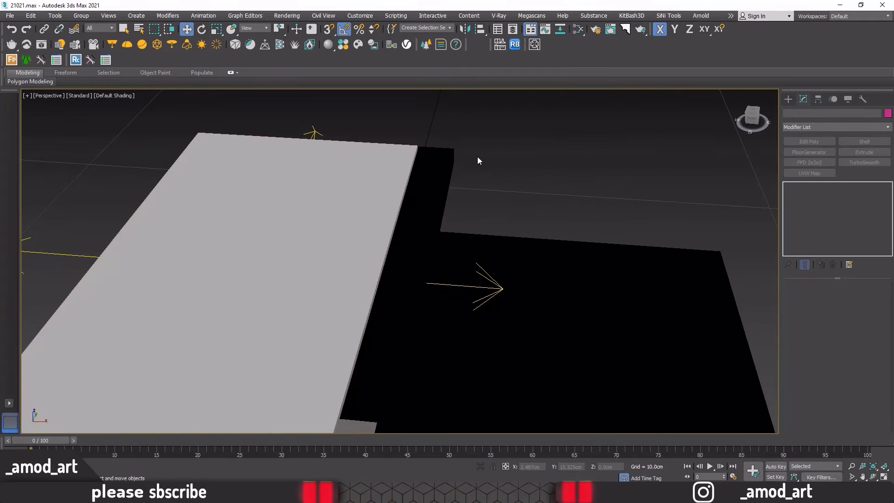
left_click(303, 190)
right_click(302, 188)
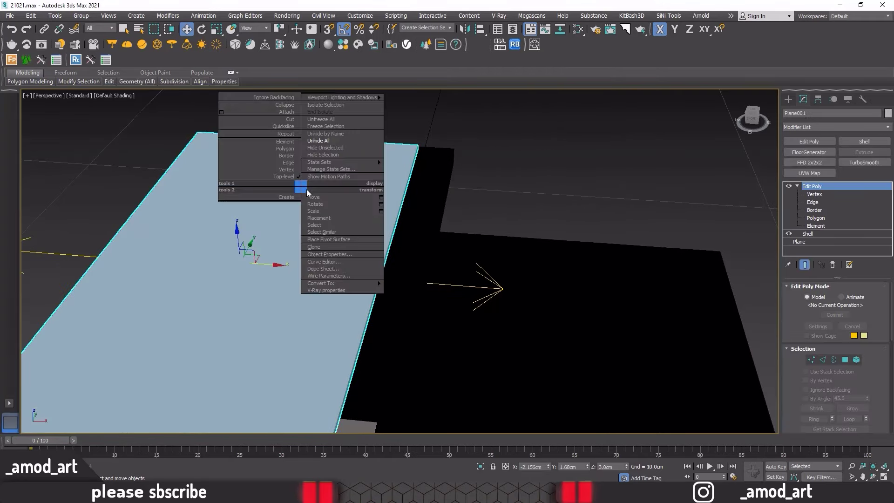
left_click(323, 155)
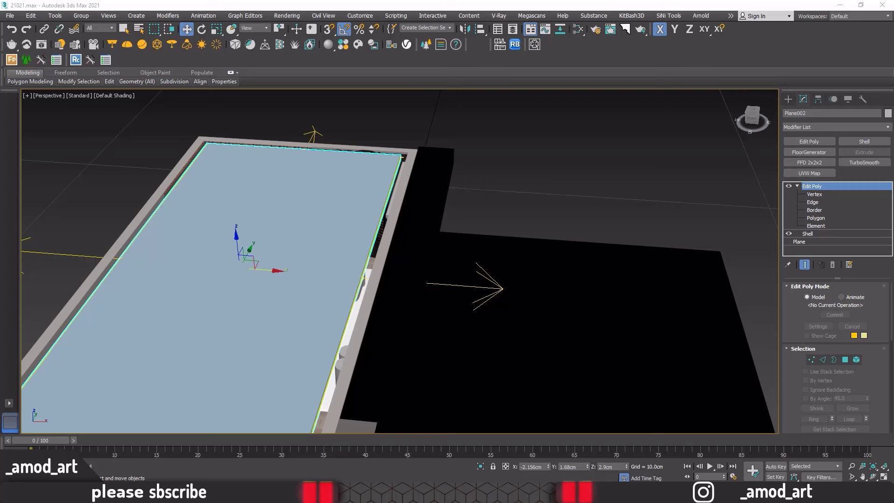
Step: Open the Slate Material Editor and add a new VRayMtl named 'celing'
left_click(578, 29)
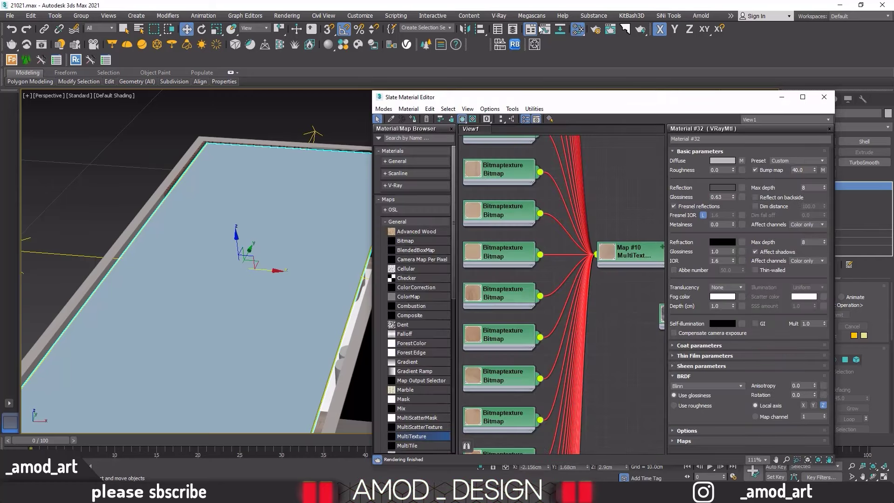
left_click_drag(418, 96, 326, 5)
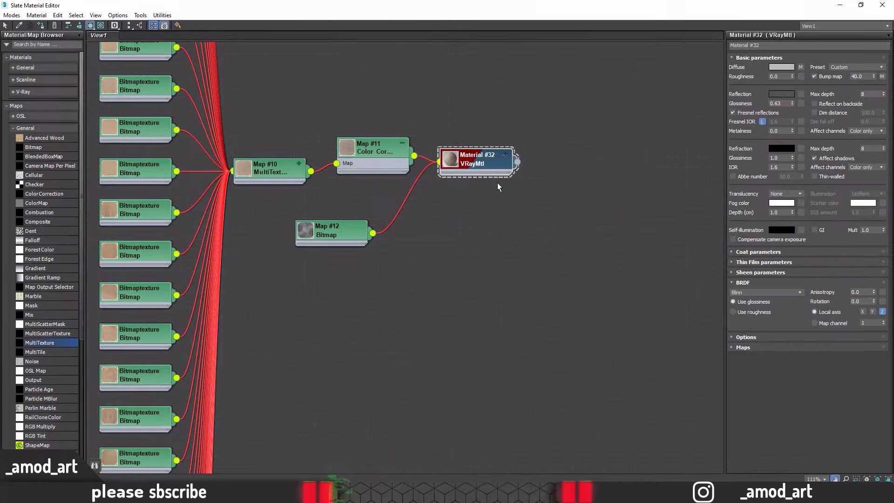
scroll(497, 187, "down", 1)
scroll(499, 195, "down", 1)
scroll(421, 143, "down", 1)
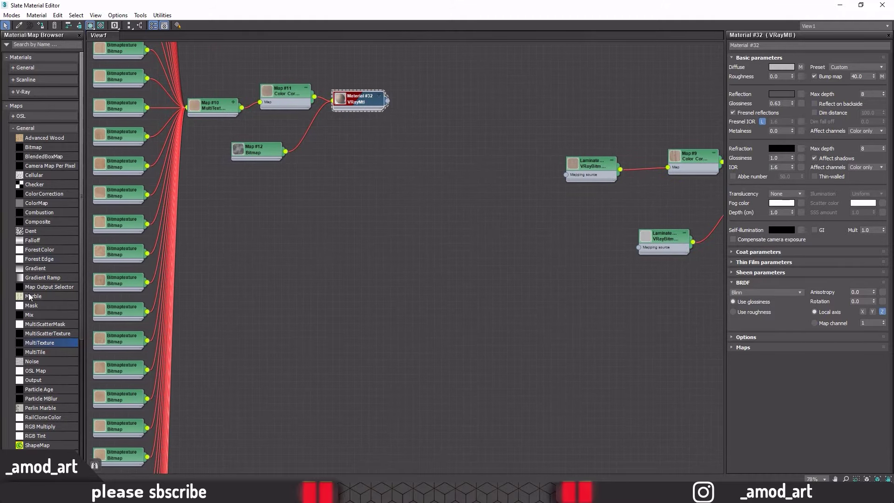
left_click(14, 128)
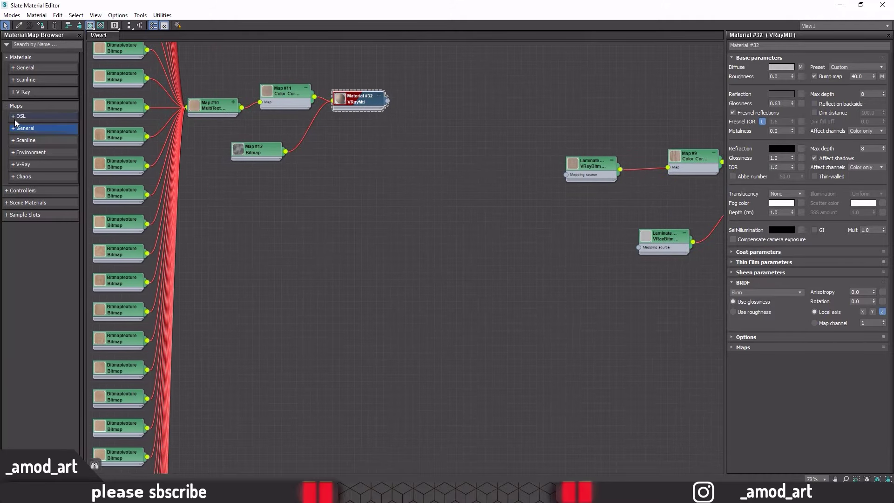
left_click(19, 92)
mouse_move(30, 222)
left_mouse_down()
mouse_move(74, 240)
mouse_move(490, 248)
left_mouse_up()
left_click(510, 249)
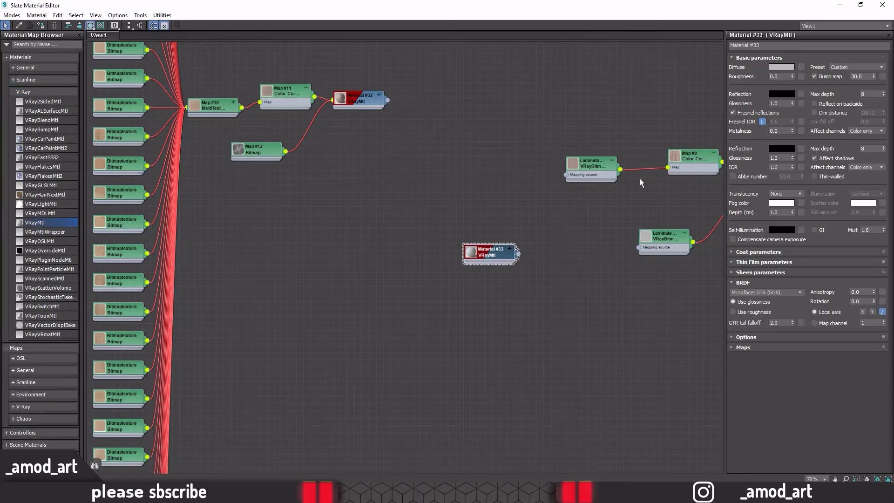
left_click(760, 47)
type("celing")
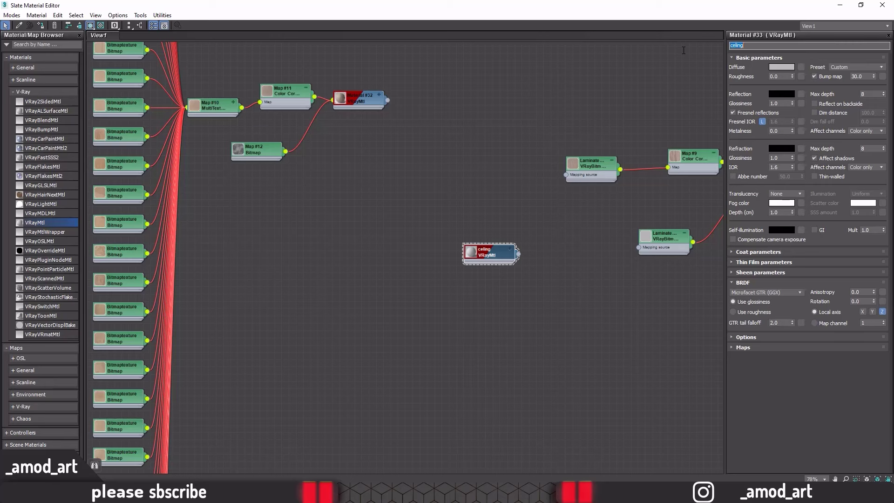
Step: Clone the Map #12 bitmap as Map #13 beside the celing material
scroll(510, 245, "up", 2)
left_click(510, 245)
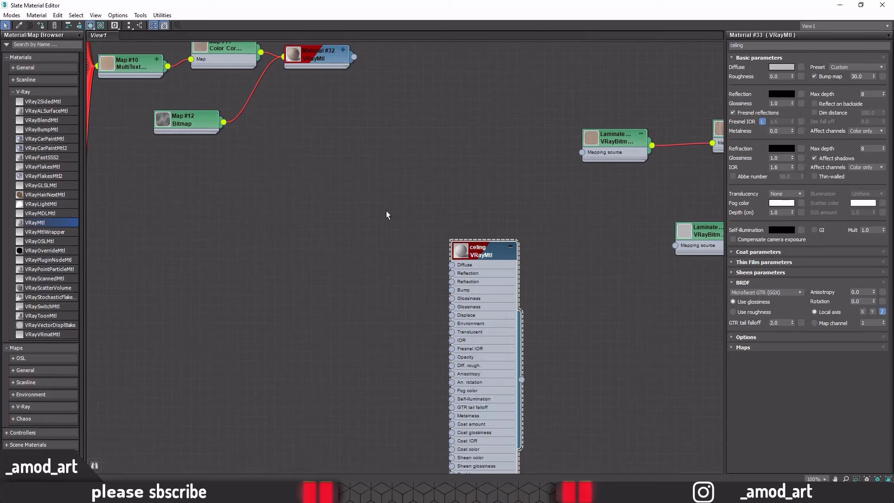
double_click(184, 122)
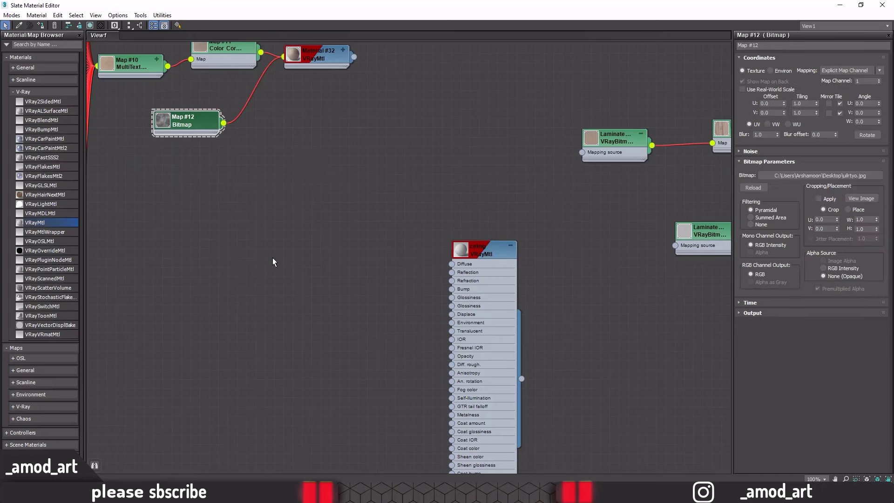
mouse_move(185, 125)
left_mouse_down("shift")
mouse_move(313, 311)
mouse_move(347, 328)
left_mouse_up("shift")
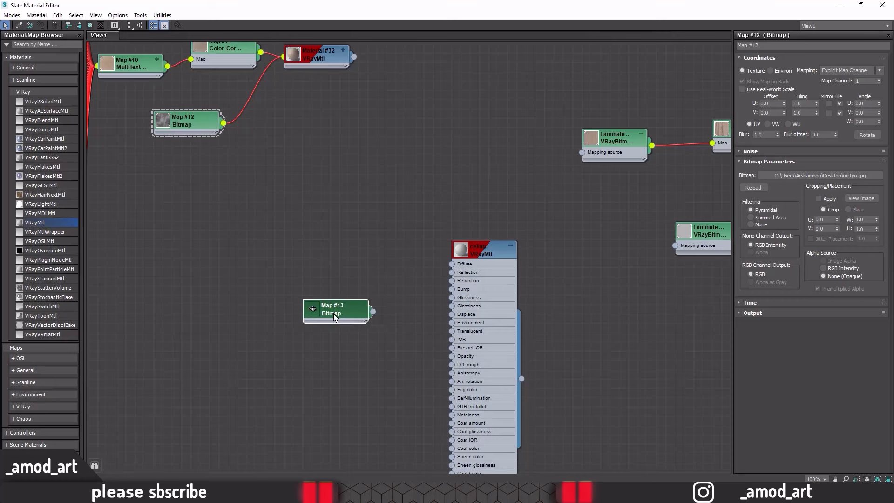
double_click(366, 313)
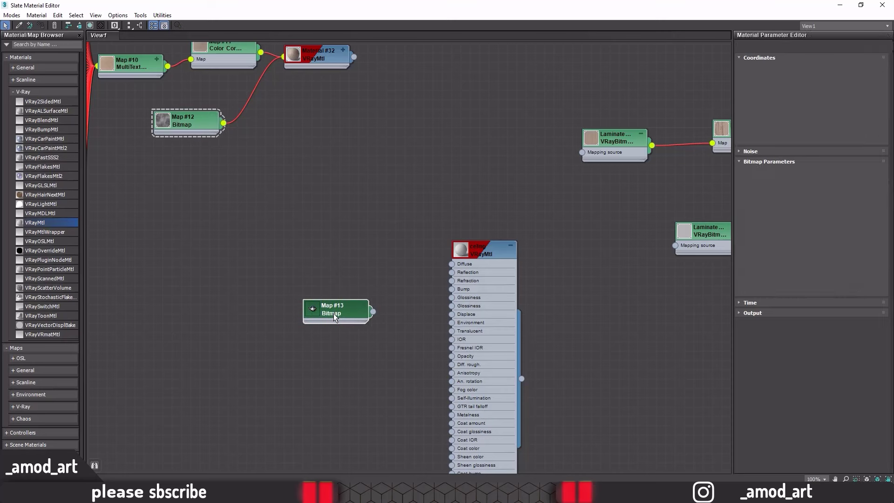
double_click(490, 250)
Step: Set the celing diffuse colour to brownish-grey RGB 97, 88, 79
left_click(781, 67)
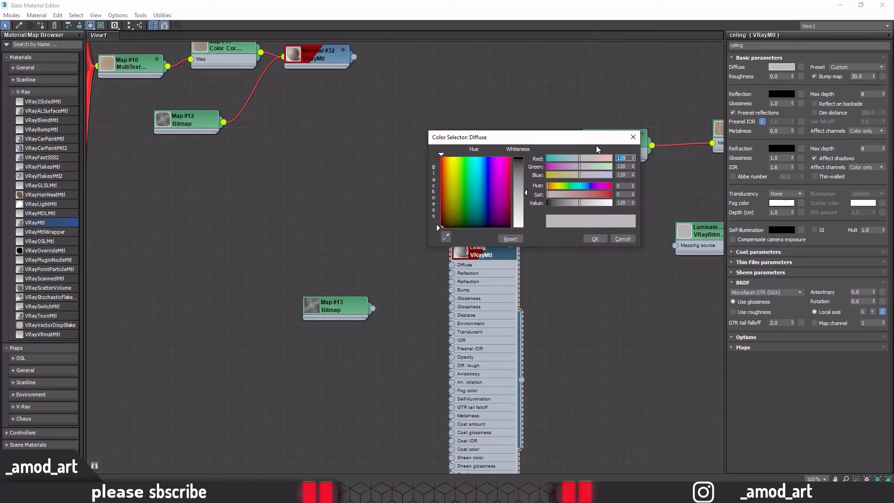
key("Tab")
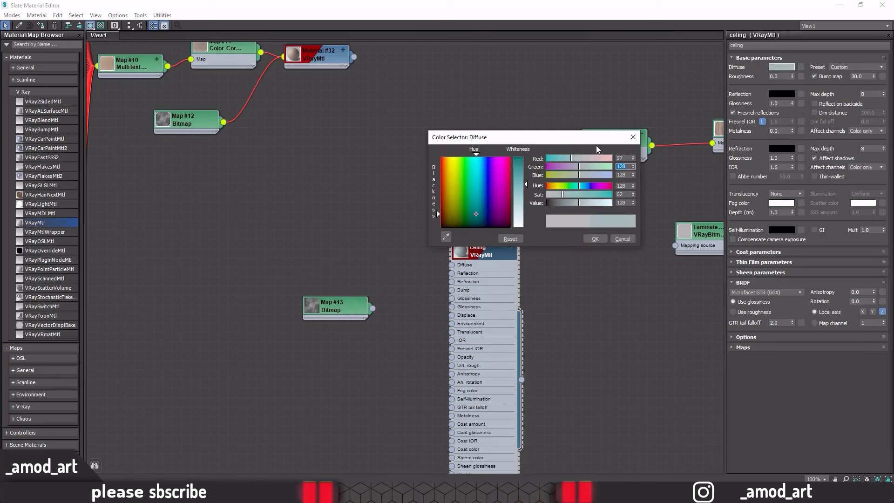
type("8")
key("Tab")
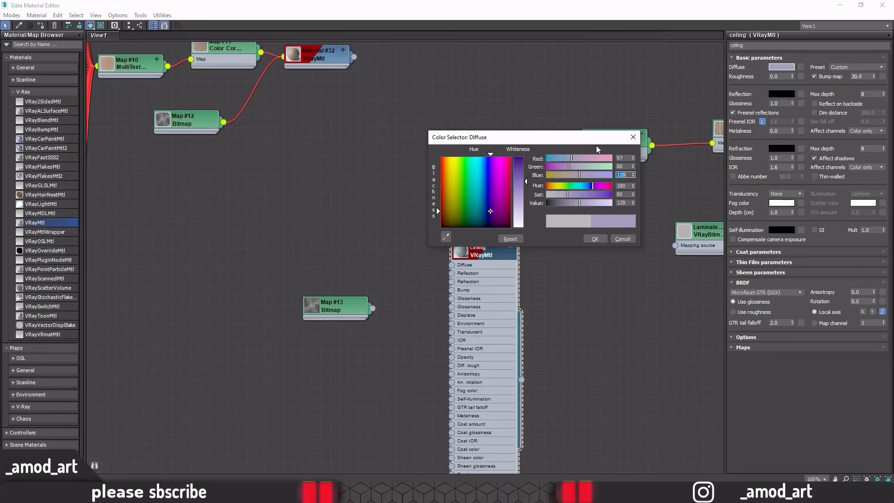
type("79")
key("Tab")
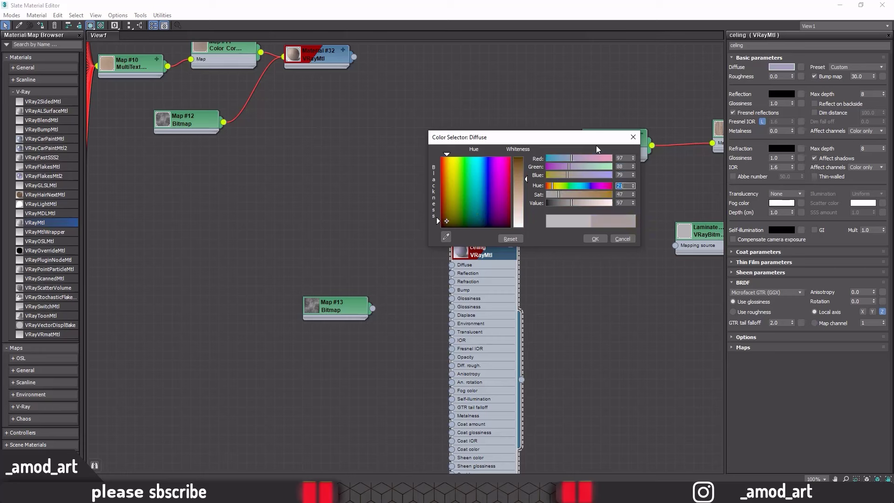
left_click(593, 235)
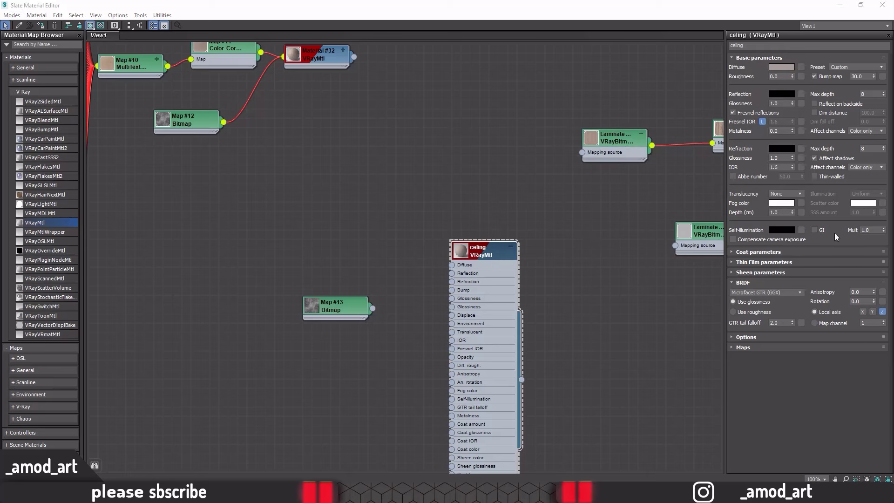
Step: Wire Map #13 into Bump, and set dark grey reflection, 0.63 glossiness and Blinn BRDF
left_click_drag(372, 308, 451, 290)
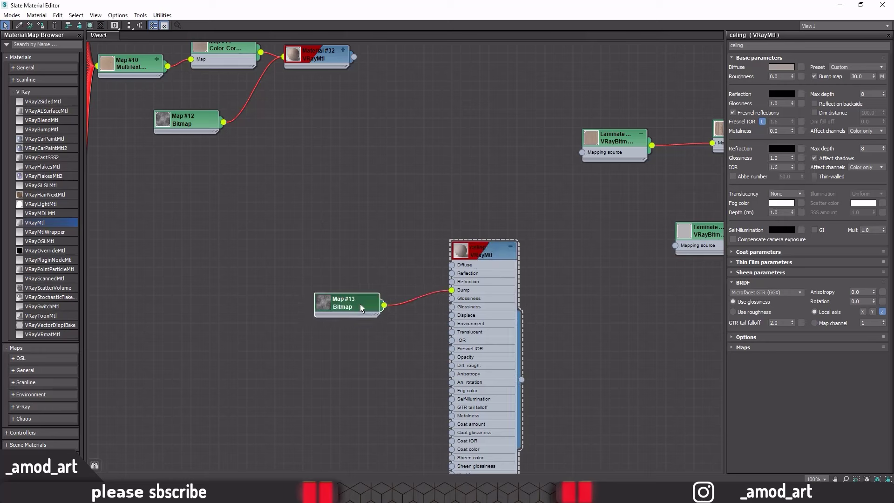
left_click_drag(357, 303, 394, 295)
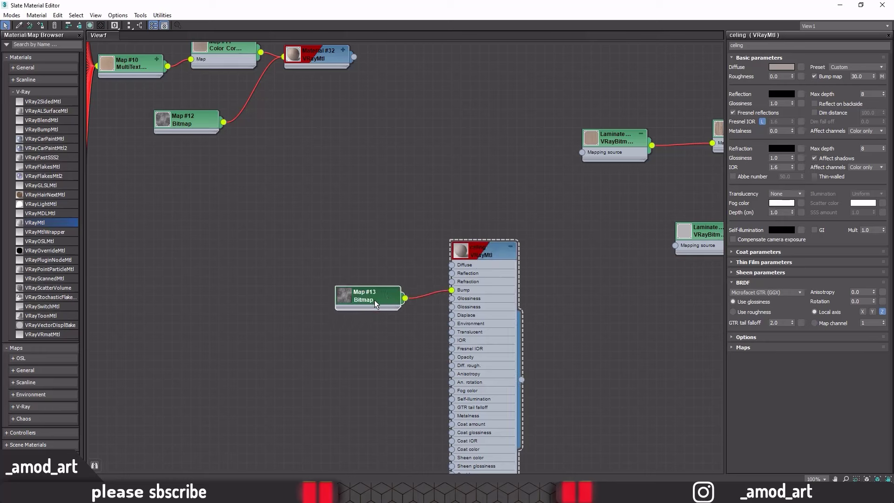
left_click(786, 94)
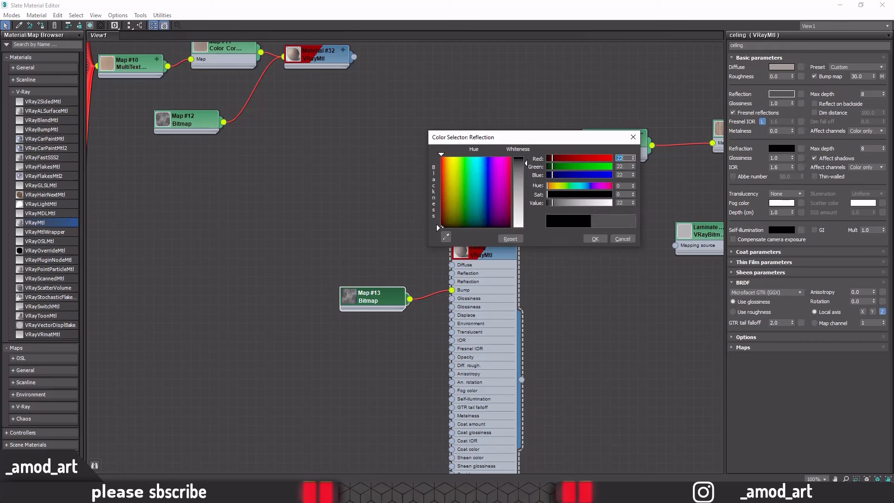
left_click(595, 239)
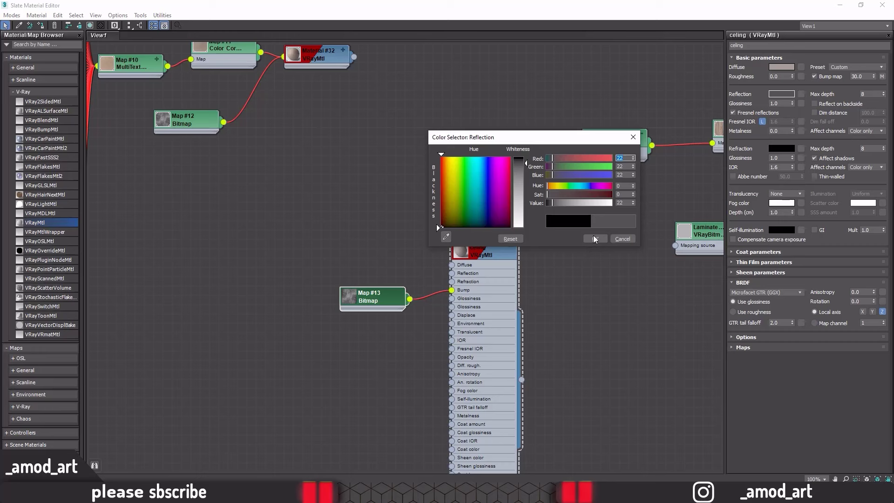
double_click(766, 104)
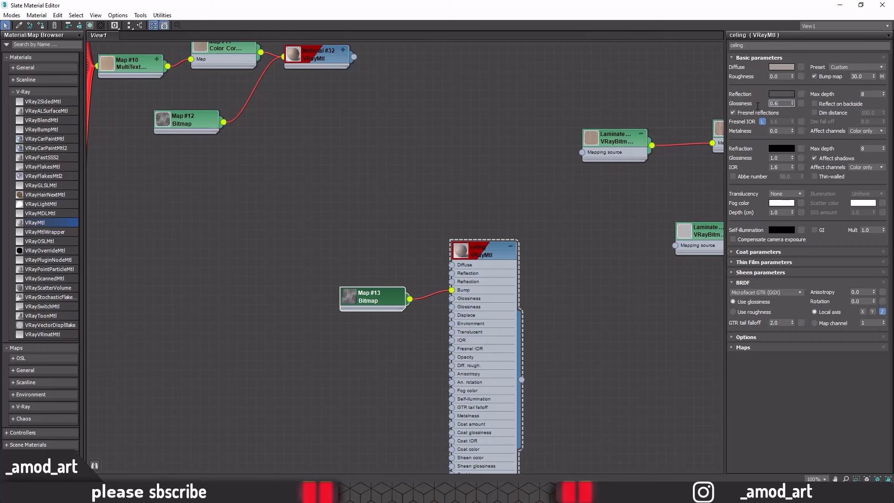
type("3")
left_click(763, 293)
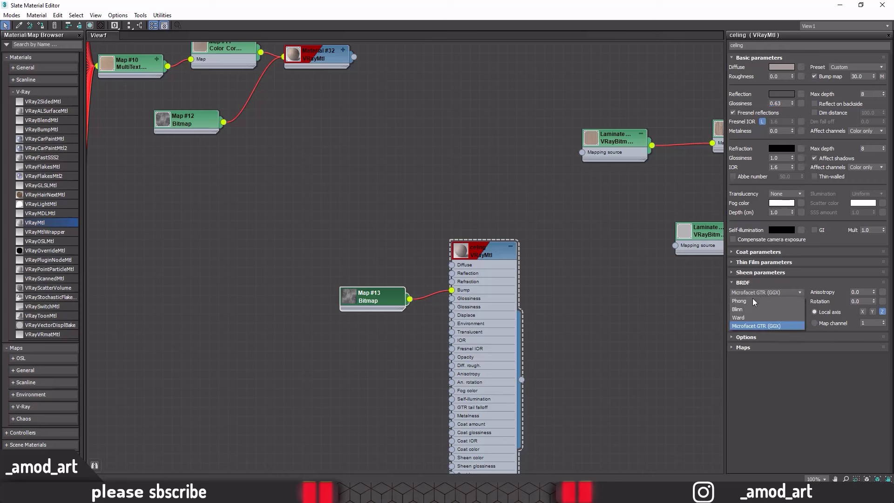
left_click(740, 309)
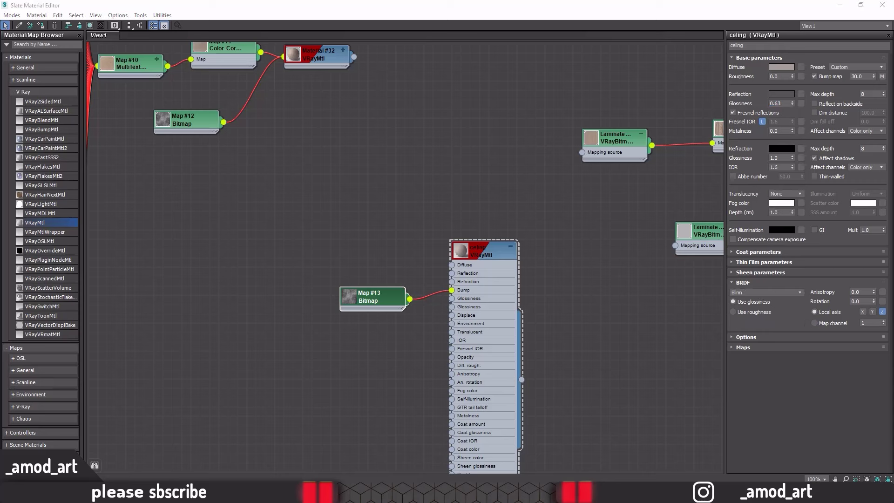
Step: Set the celing material's Bump amount to 15 and shrink the editor back to a window
left_click(744, 347)
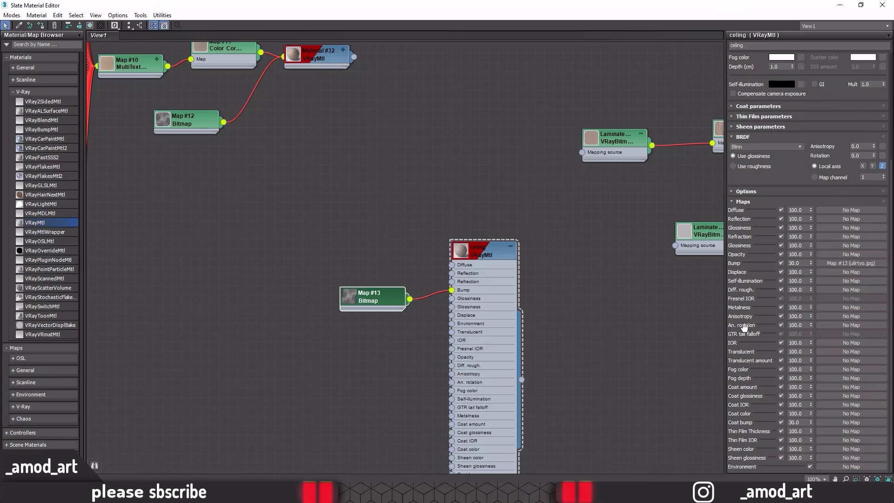
double_click(791, 264)
type("15")
left_click(511, 246)
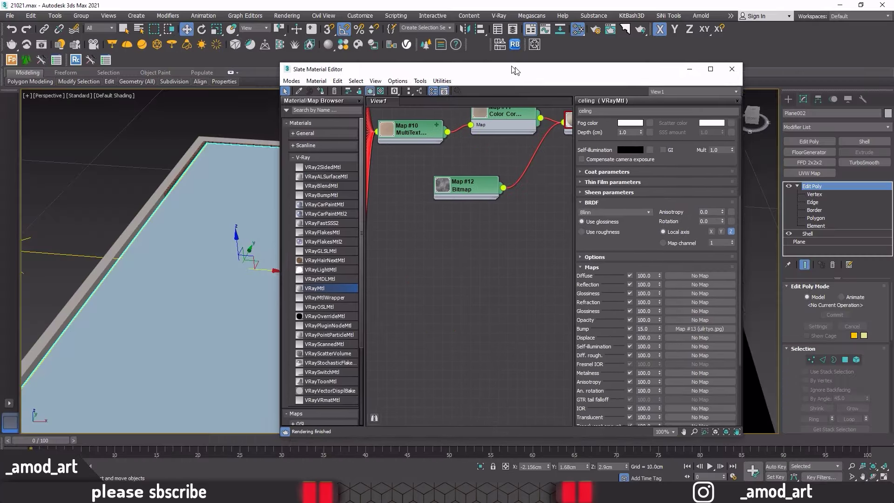
left_click_drag(465, 5, 605, 75)
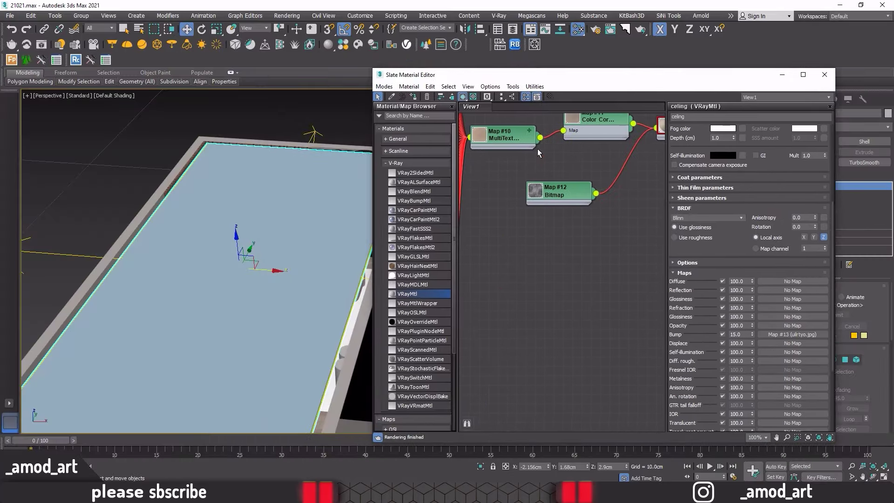
middle_click_drag(485, 186, 532, 202)
left_click_drag(532, 202, 404, 154)
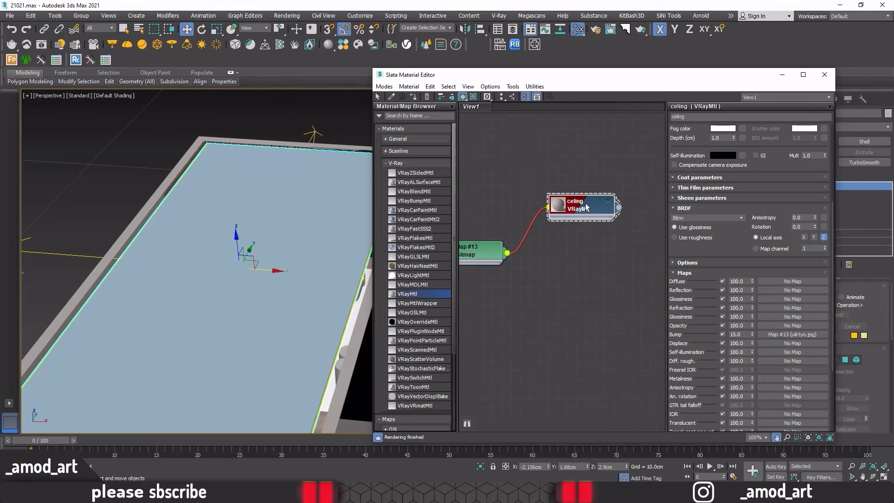
key("Escape")
Step: Unhide all objects, assign celing to the large grey ceiling plane, and close the editor
left_click(414, 99)
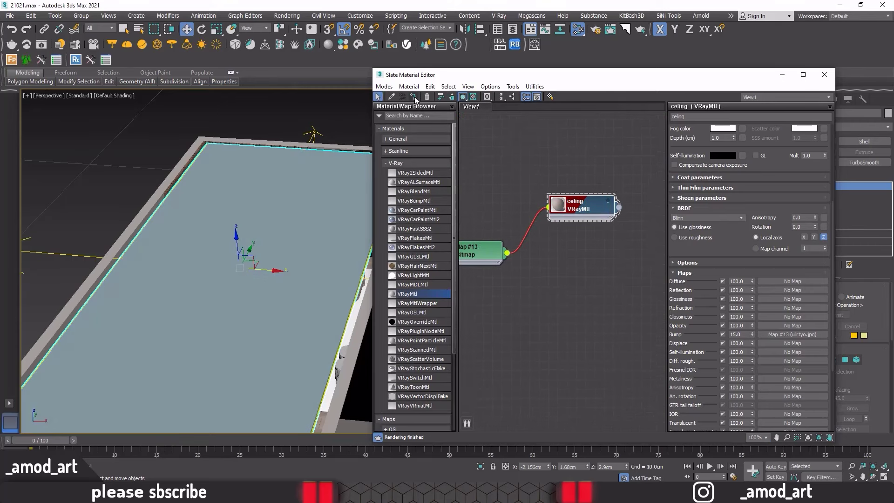
left_click(293, 108)
right_click(290, 109)
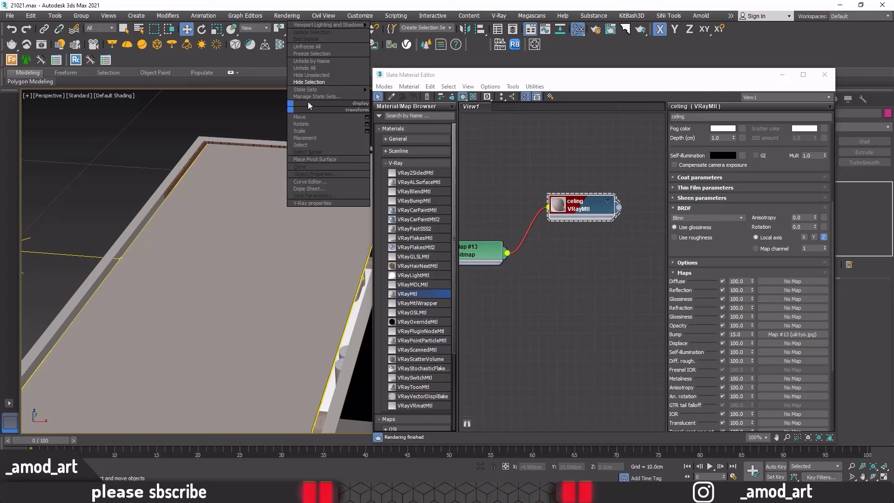
left_click(306, 69)
left_click(300, 169)
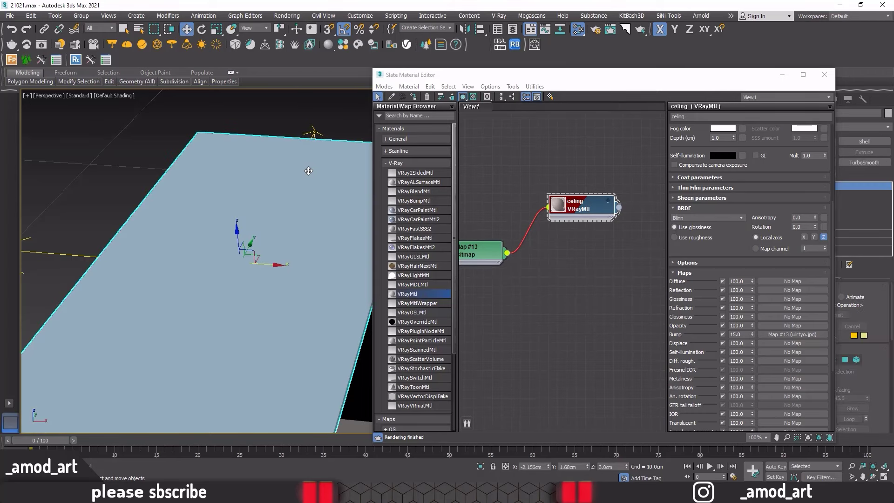
left_click(415, 97)
left_click(307, 115)
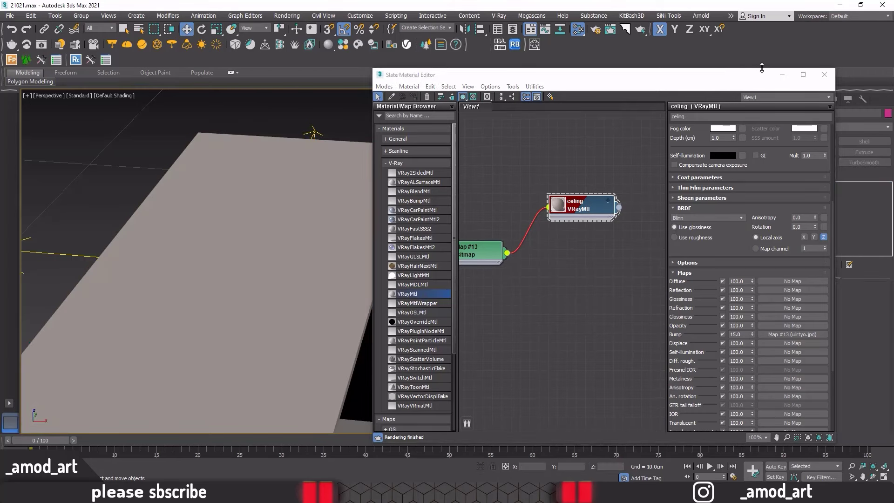
left_click(824, 74)
Step: Place a V-Ray Dome light, VRayLight005, beside the room plan in the maximized Top view
scroll(413, 203, "down", 5)
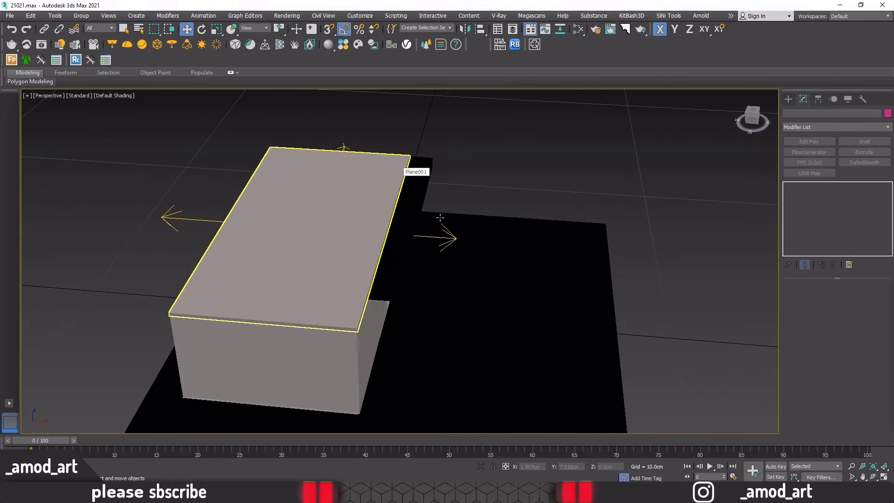
scroll(412, 203, "down", 3)
scroll(412, 202, "down", 3)
scroll(413, 203, "down", 1)
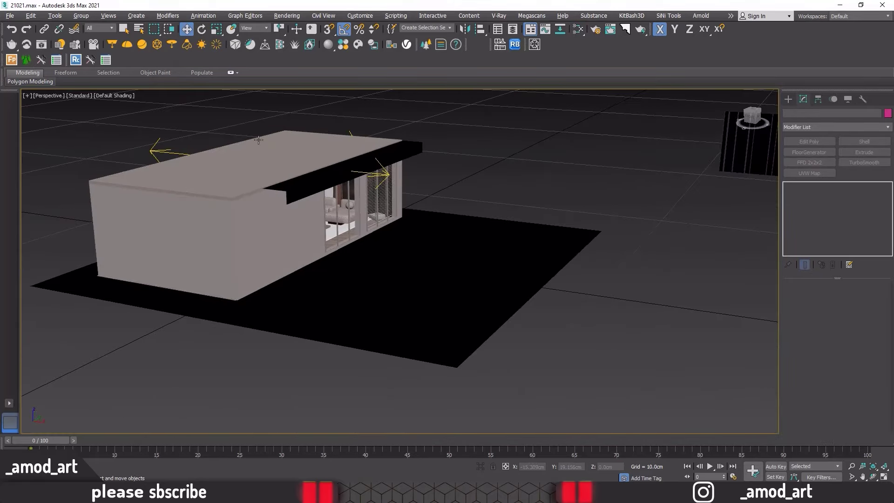
key("alt+w")
key("alt+w")
key("z")
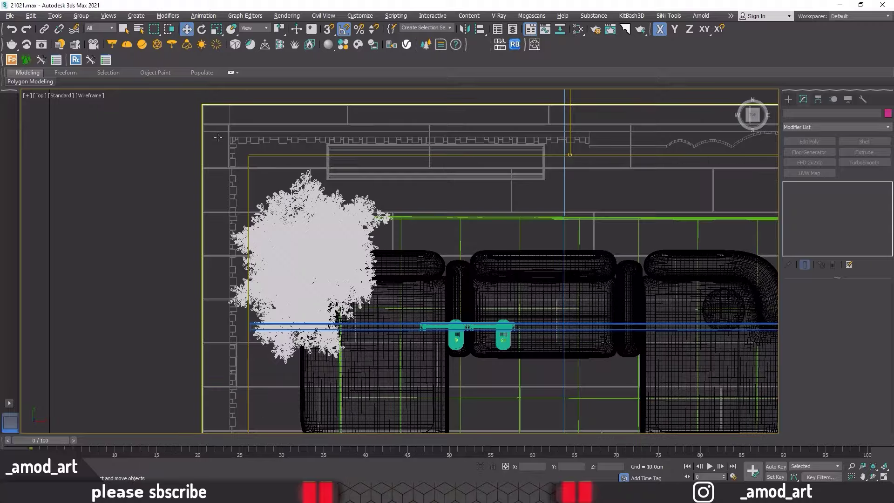
scroll(218, 137, "down", 3)
scroll(399, 256, "down", 3)
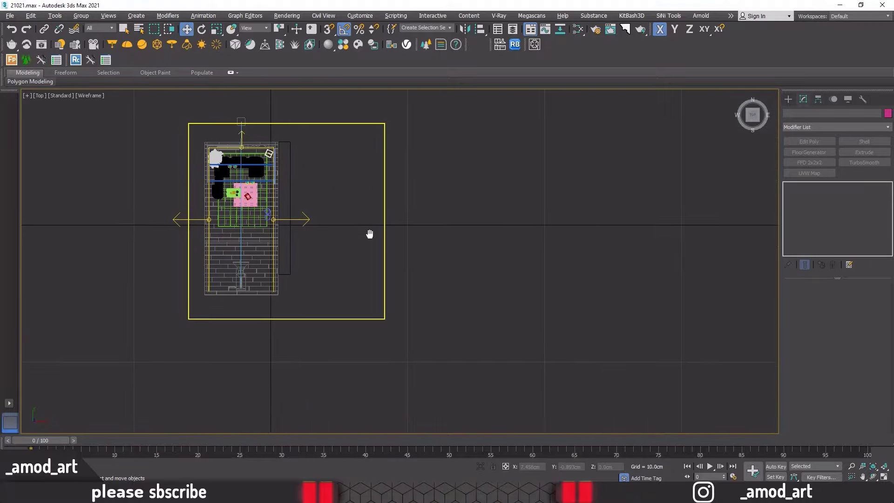
scroll(370, 236, "down", 1)
left_click(129, 47)
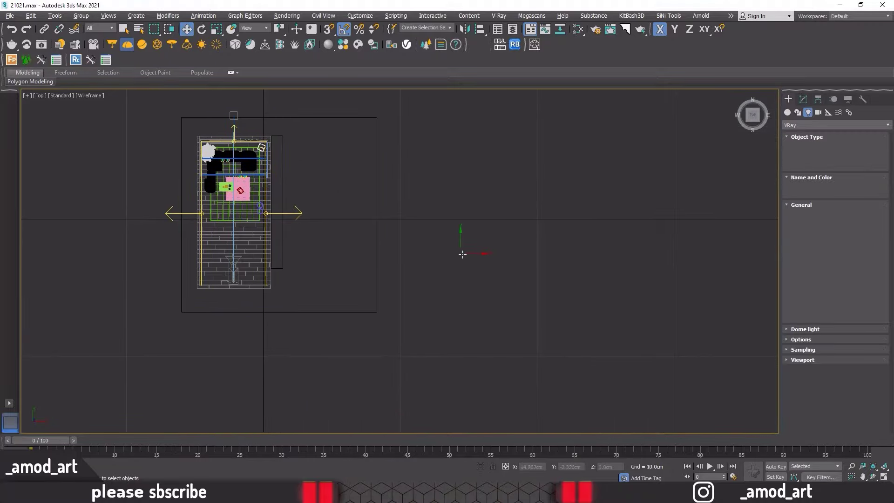
left_click(466, 257)
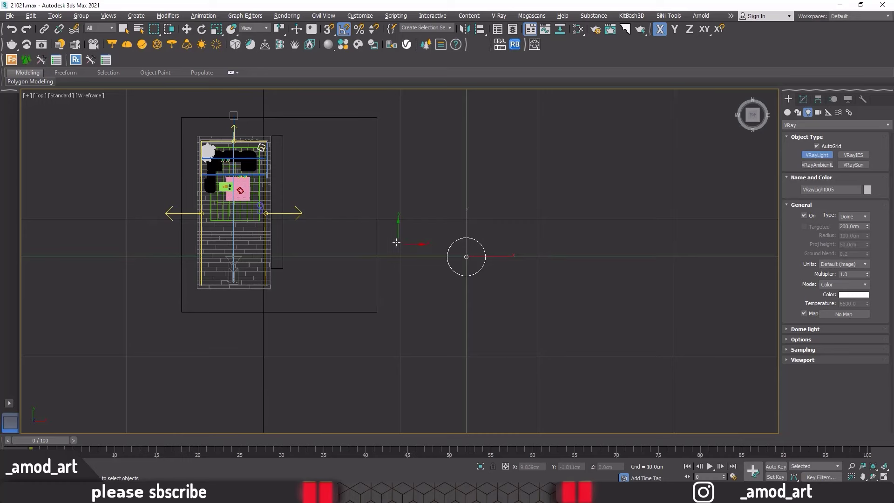
left_click(186, 29)
key("alt+w")
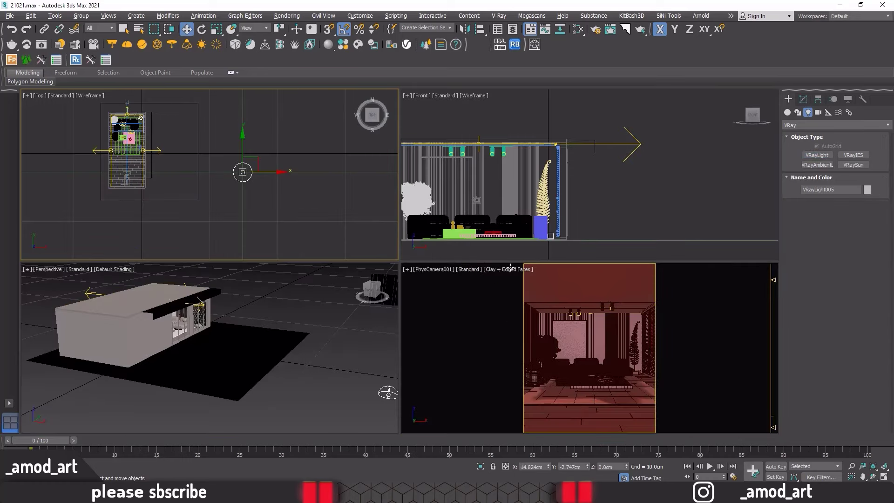
Step: In Render Setup, check the 1800 output width, disable Fit resolution to VFB, and expand Light cache
left_click(596, 29)
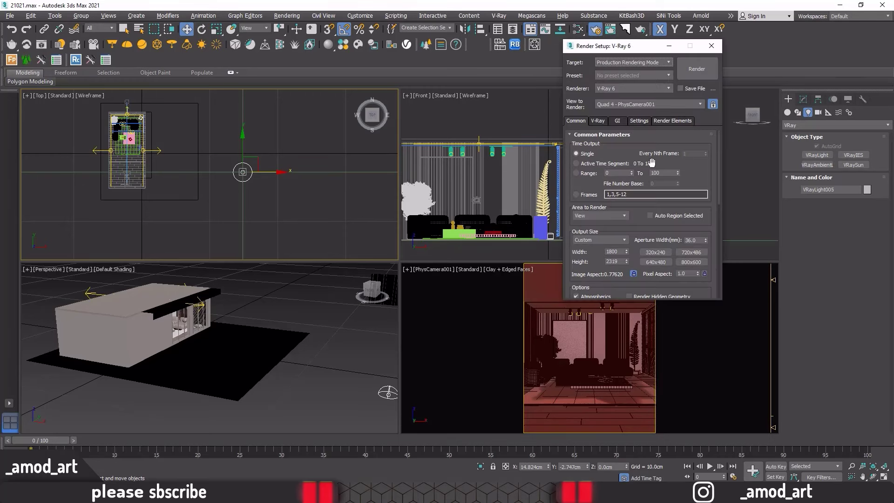
double_click(620, 251)
left_click(597, 121)
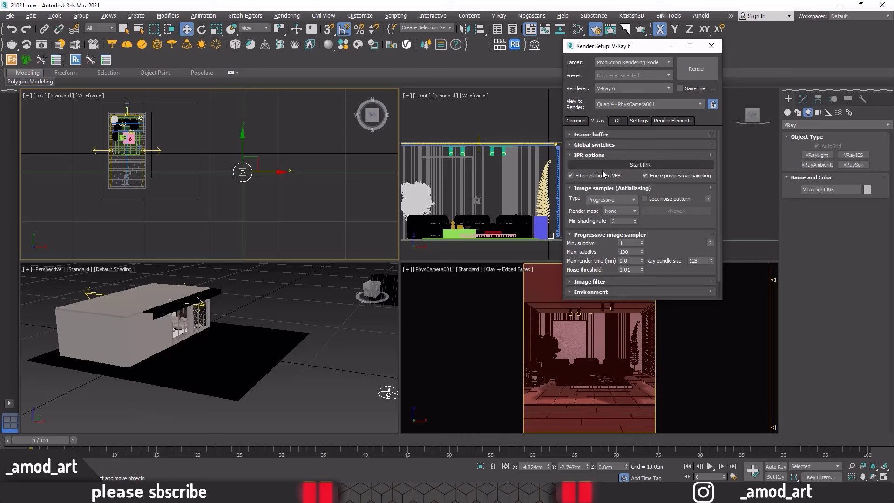
left_click(570, 176)
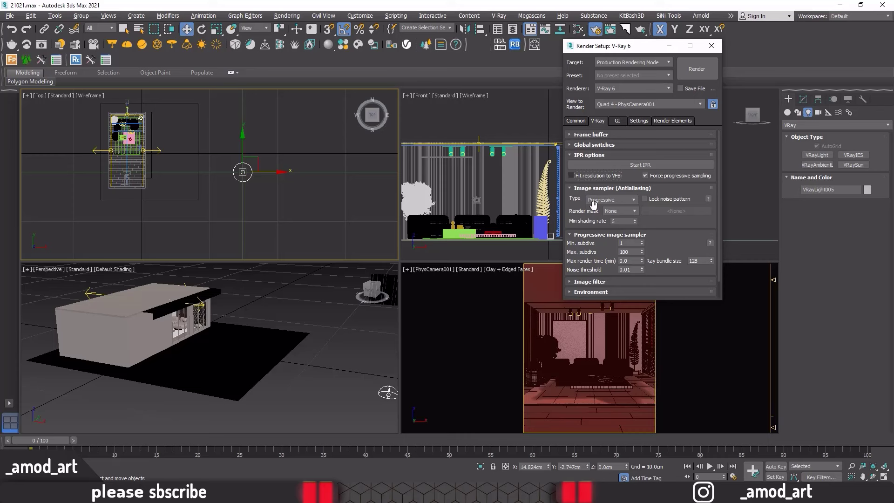
double_click(629, 252)
left_click(617, 121)
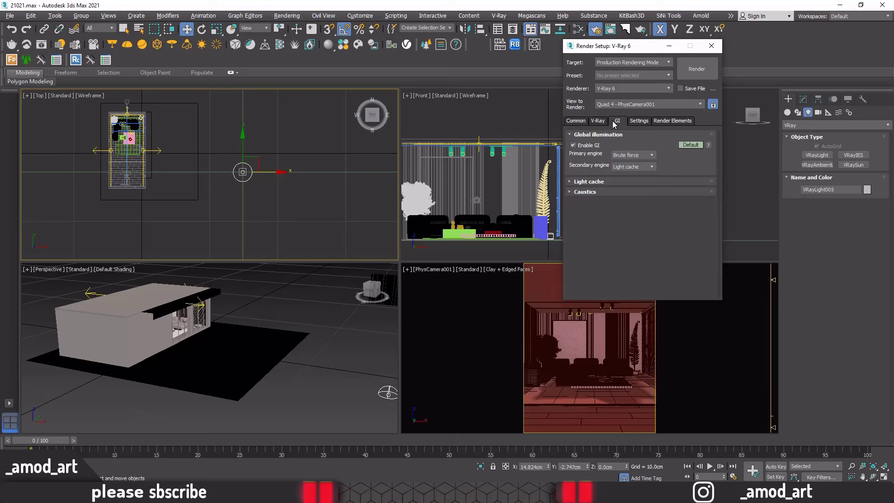
left_click(602, 183)
double_click(627, 202)
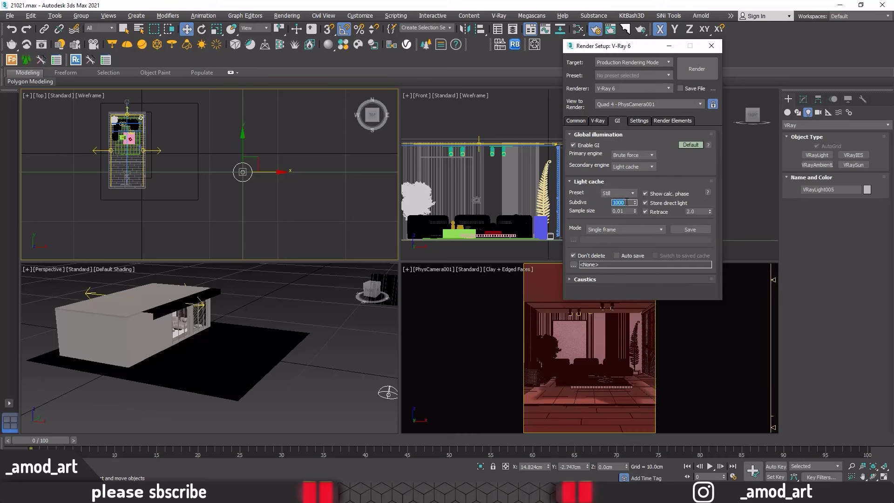
Step: Add the VRayCryptomatte, VRayDenoiser and VRayLightMix render elements
left_click(672, 121)
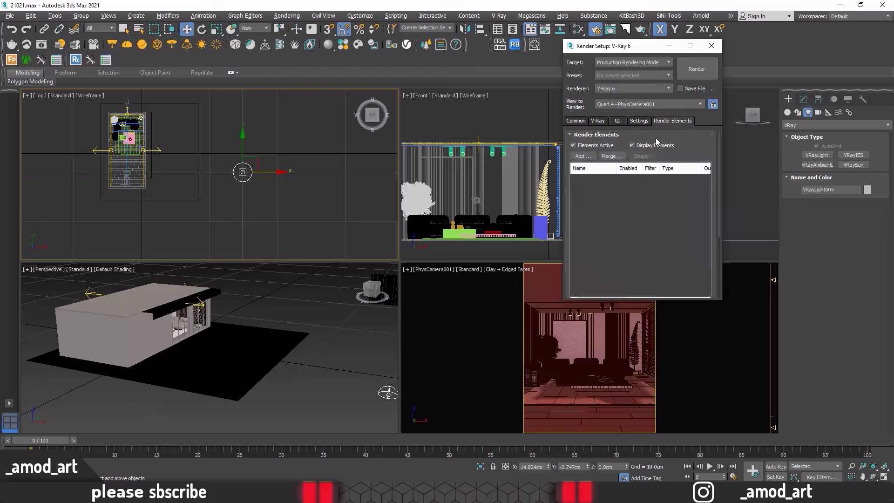
left_click(579, 169)
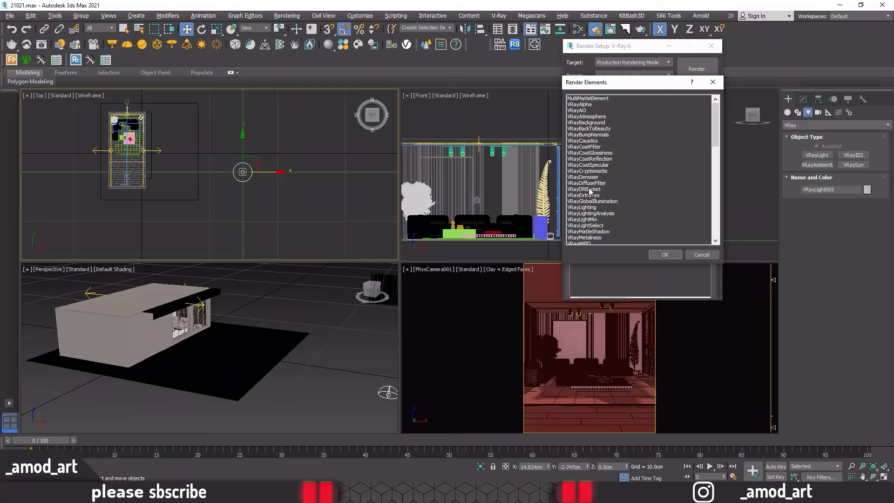
left_click(588, 178)
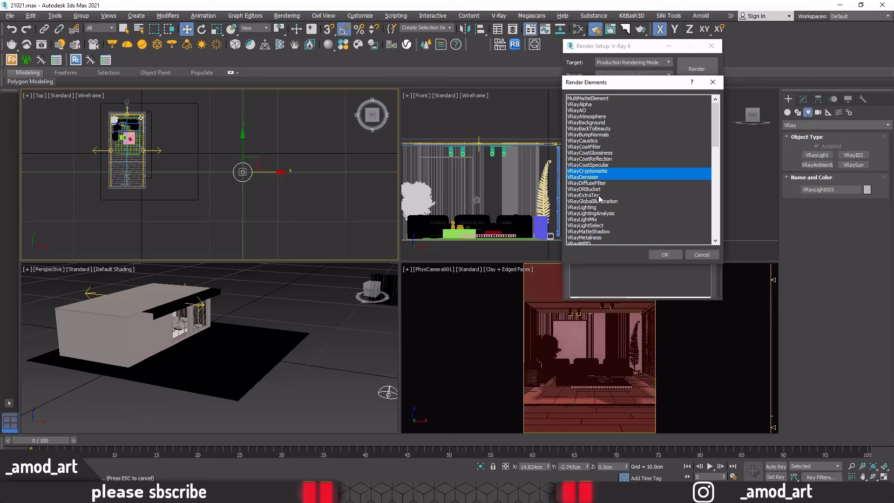
left_click(590, 221)
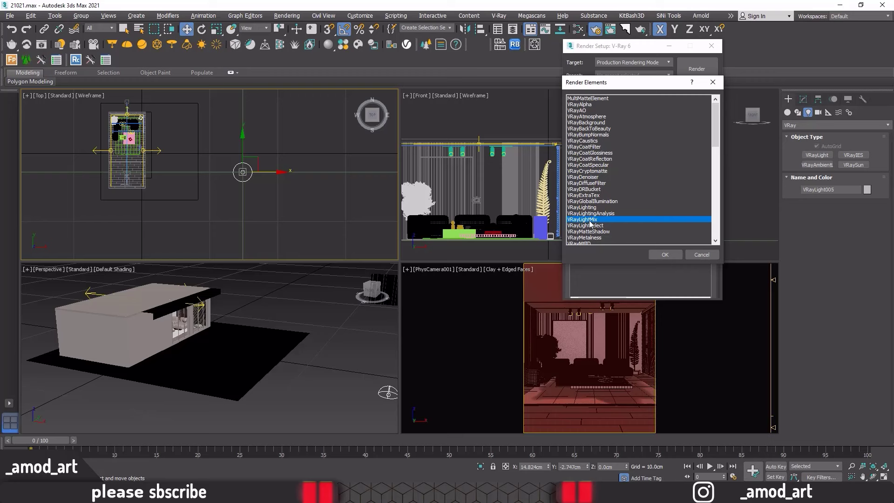
left_click(589, 177, "ctrl")
left_click(663, 254)
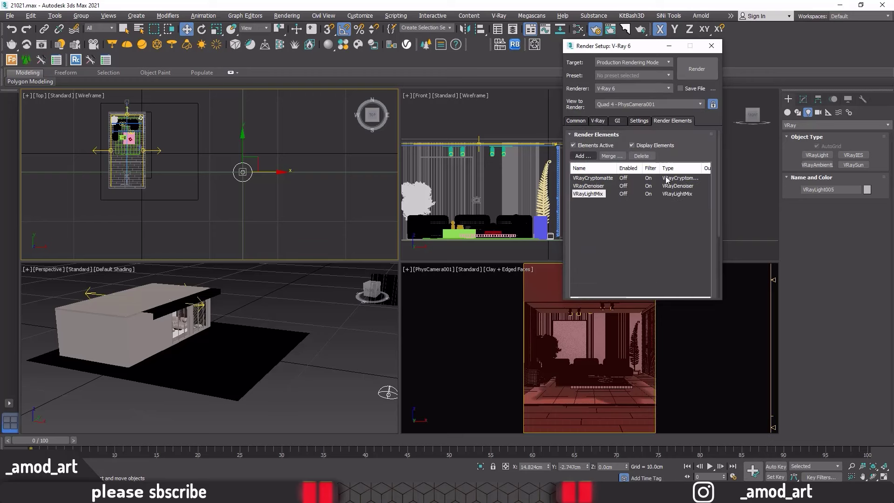
Step: Close Render Setup, save the scene, and run a Shift+Q V-Ray test render, then close it
key("F10")
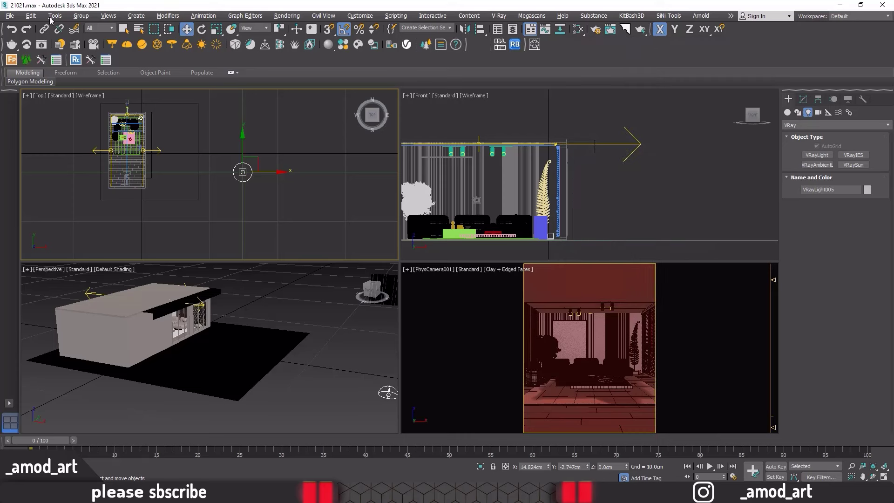
left_click(9, 16)
left_click(26, 87)
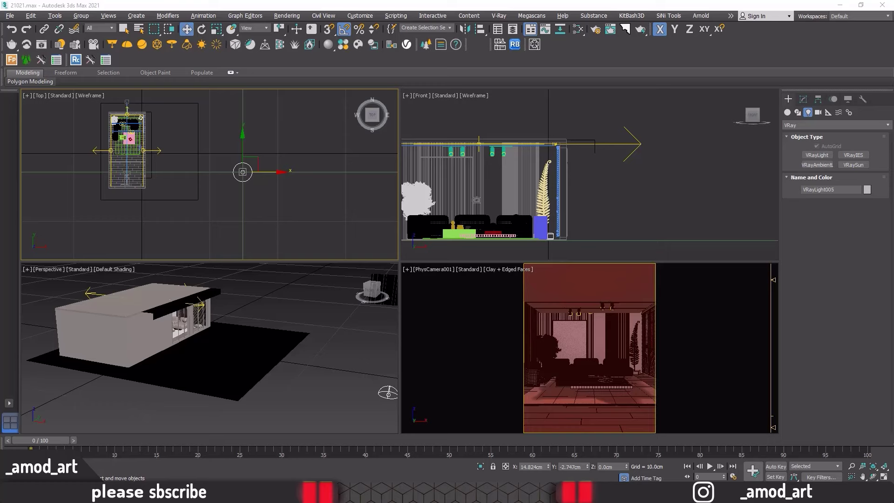
key("shift+q")
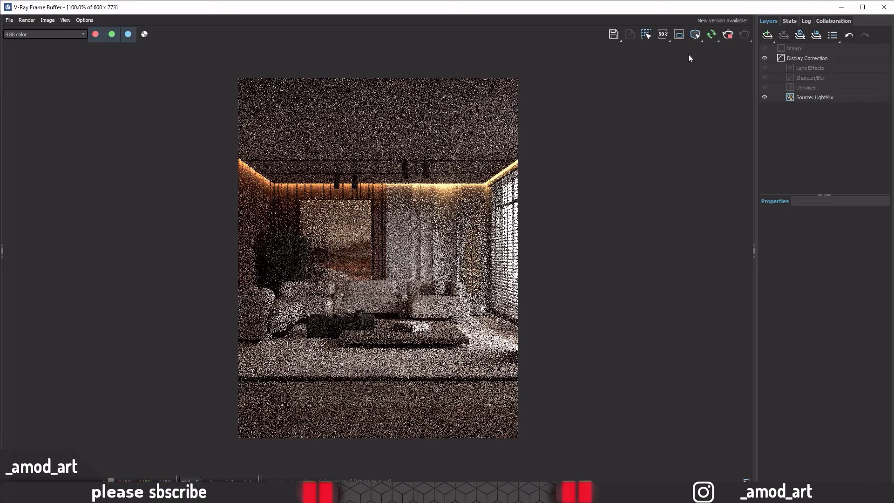
left_click(883, 7)
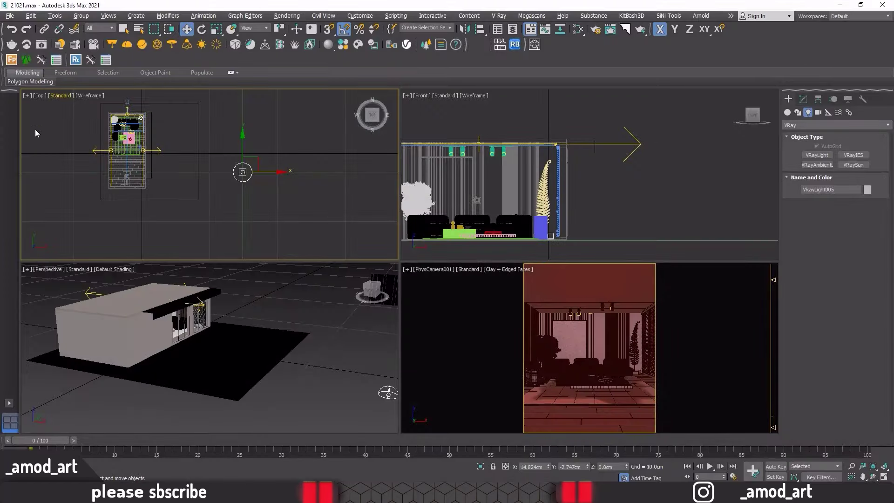
Step: Turn the perspective viewport into a maximized wireframe Left view
right_click(54, 294)
key("alt+w")
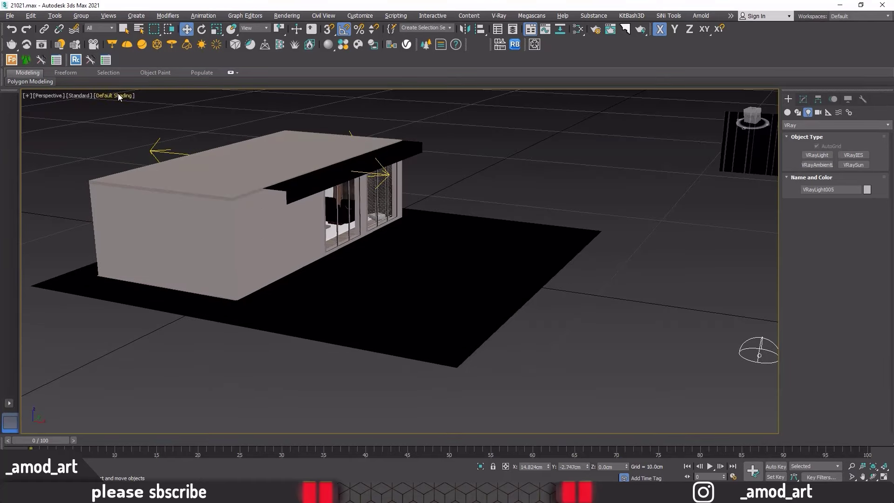
left_click(118, 97)
left_click(146, 191)
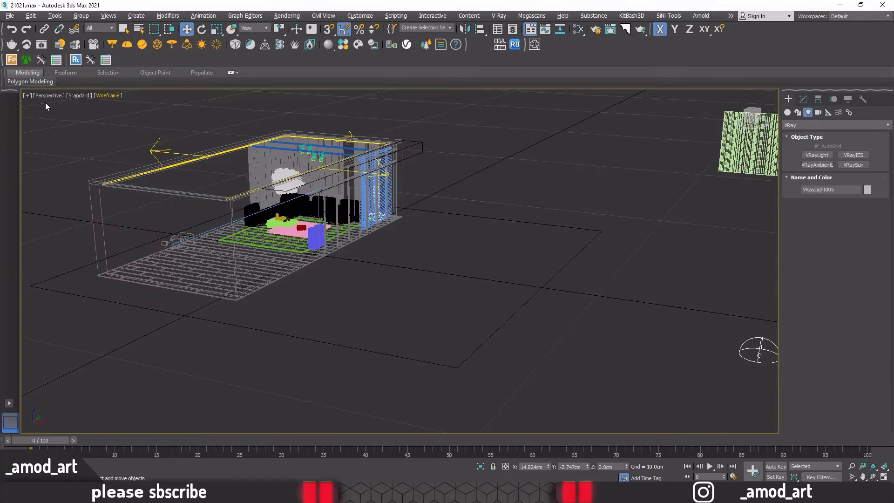
left_click(48, 95)
left_click(64, 191)
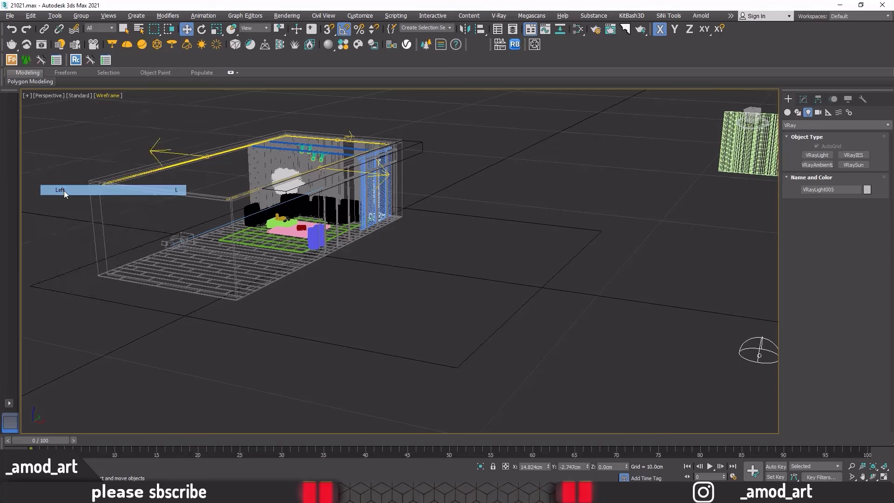
scroll(302, 267, "up", 5)
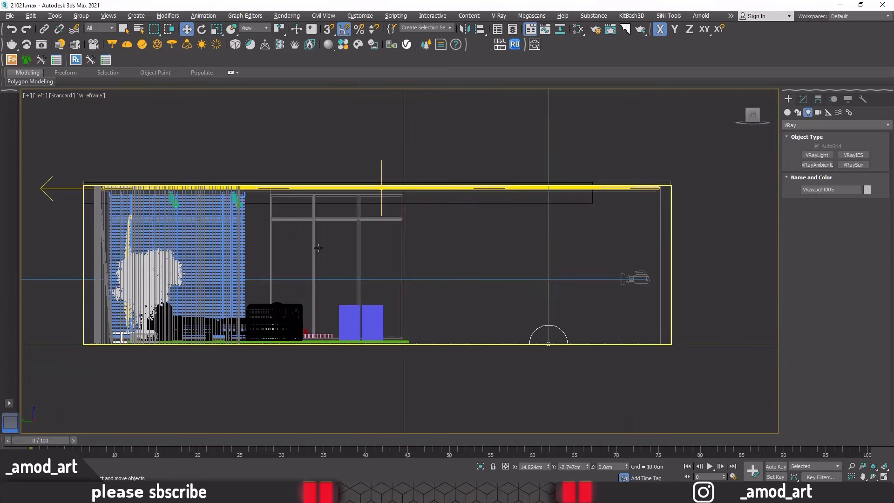
Step: Draw a V-Ray plane light over the door opening with AutoGrid off, nudging it in Top view
left_click(111, 46)
left_click(271, 195)
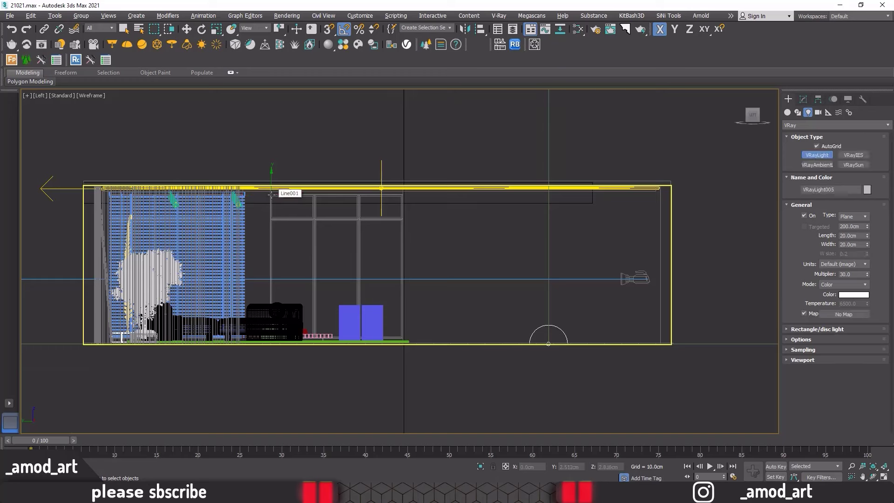
left_click(816, 146)
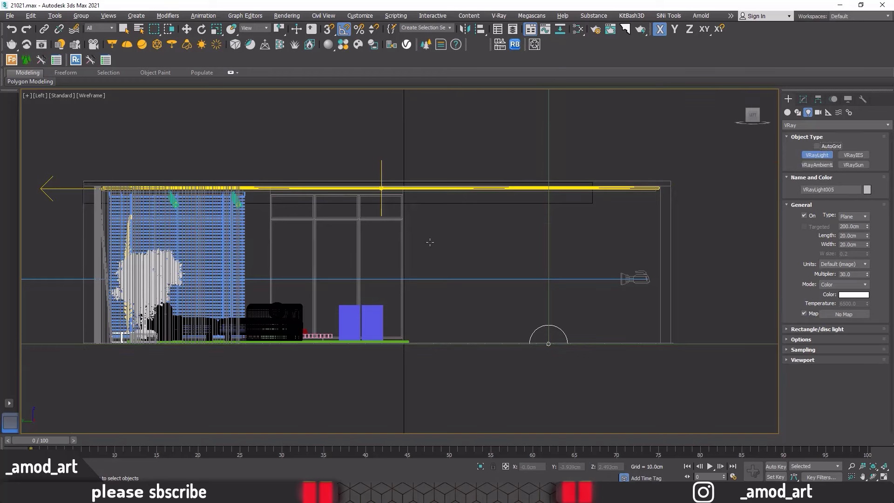
left_click_drag(270, 194, 403, 337)
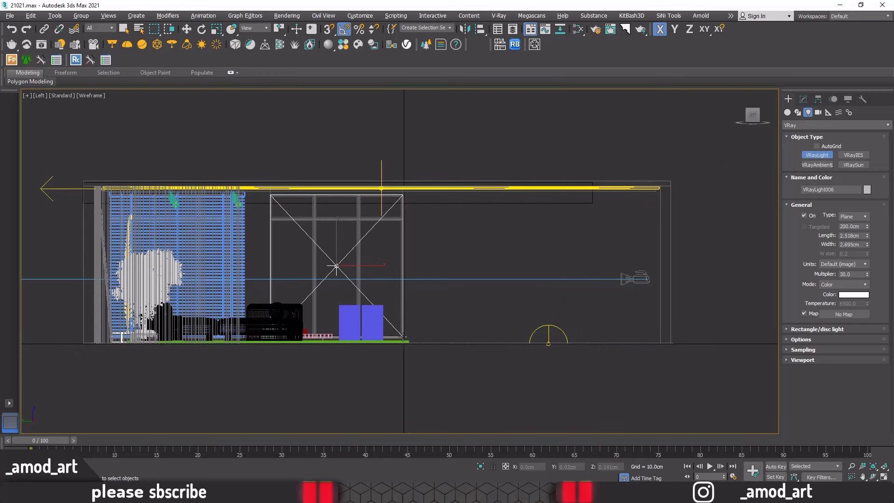
left_click(187, 29)
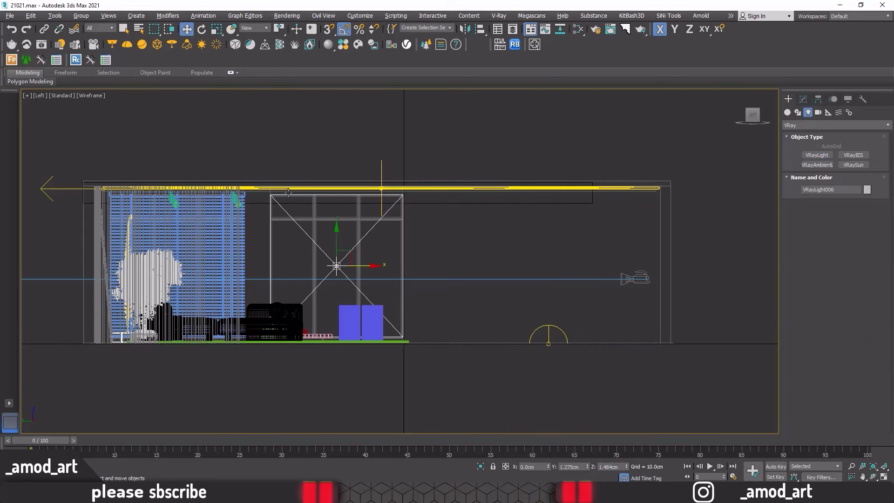
key("alt+w")
left_click(176, 171)
key("alt+w")
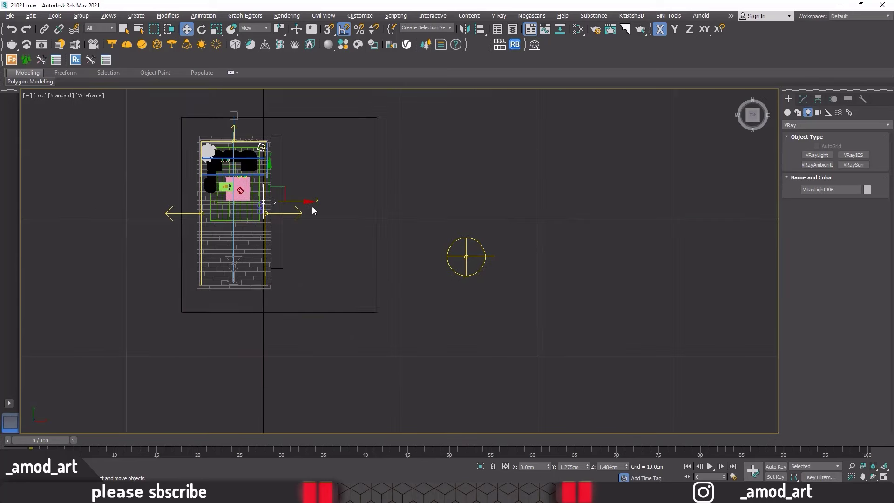
left_click_drag(276, 198, 297, 199)
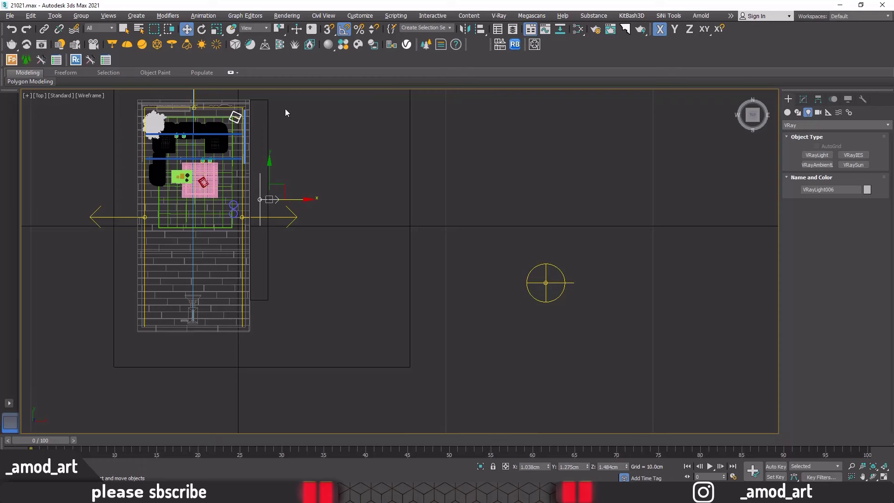
left_click(465, 29)
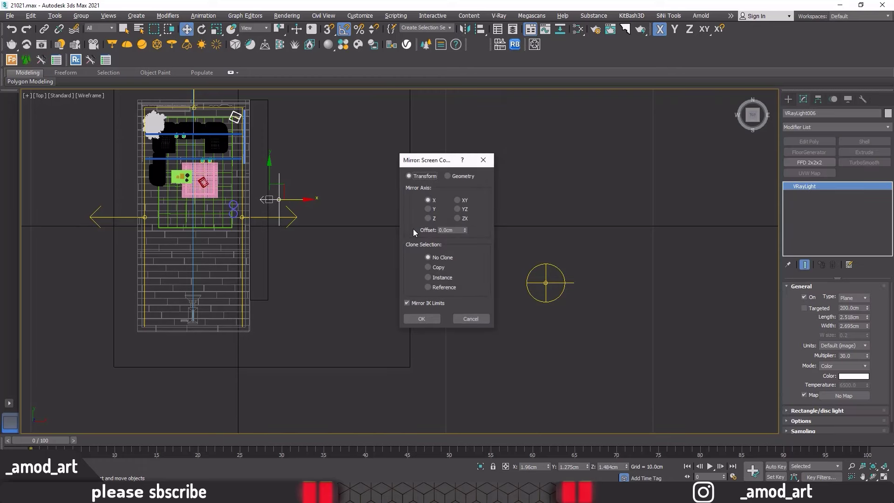
Step: Confirm the mirror, shift the plane light left, and lower its Multiplier to 3
left_click(421, 318)
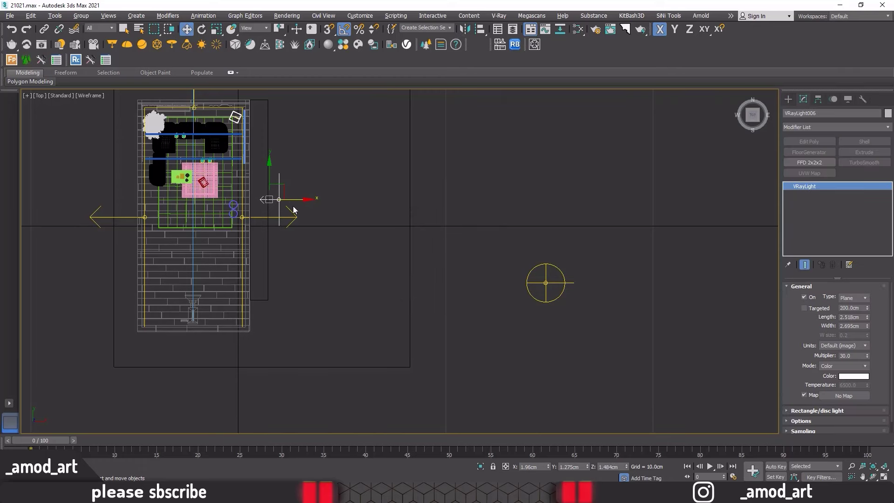
scroll(292, 205, "up", 2)
left_click_drag(291, 199, 267, 198)
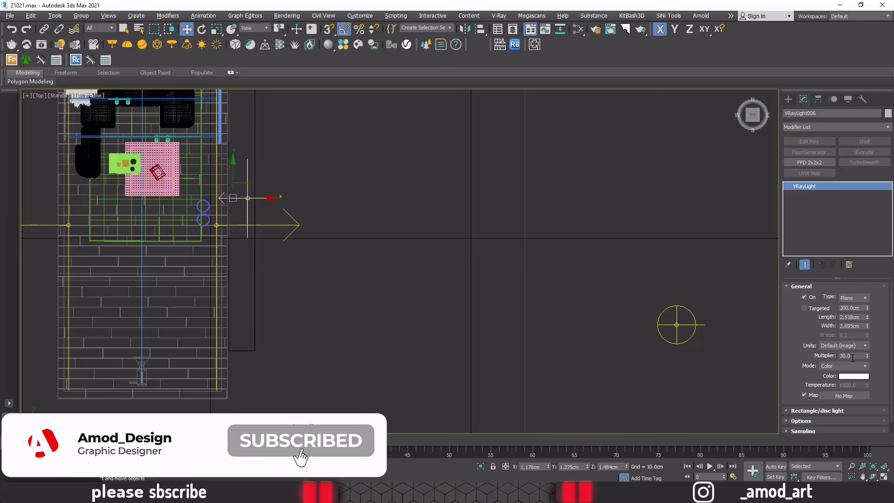
double_click(851, 356)
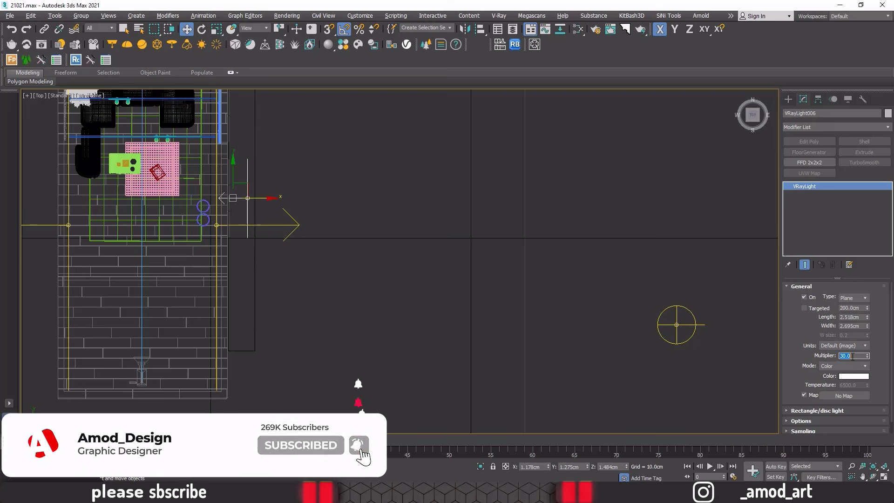
type("3")
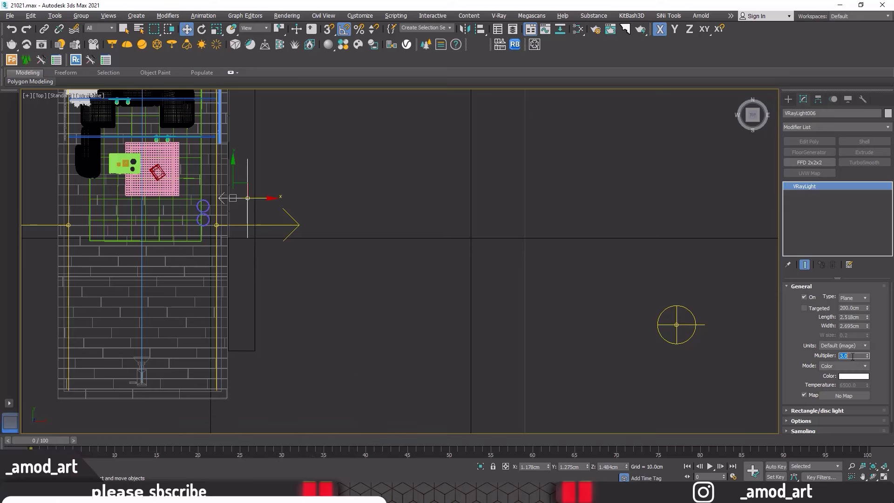
key("Return")
Step: Switch the light's colour mode to Temperature at 5700 and restore the four-view layout
left_click(845, 368)
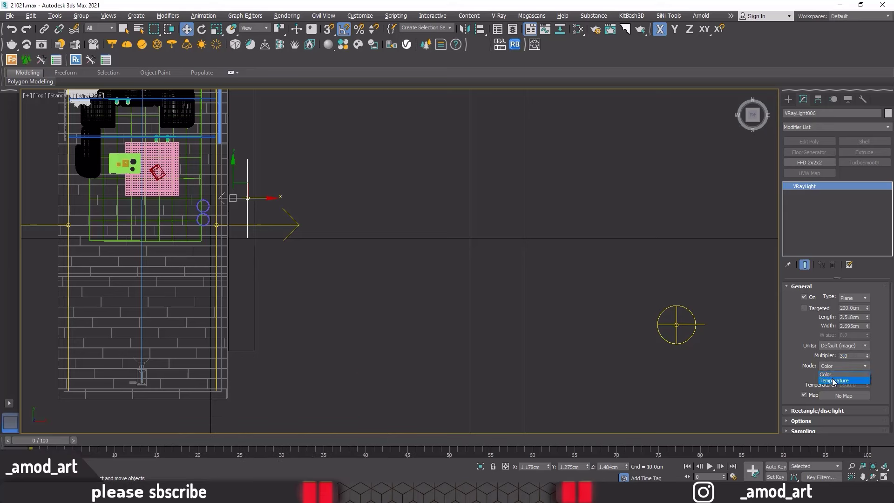
left_click(834, 381)
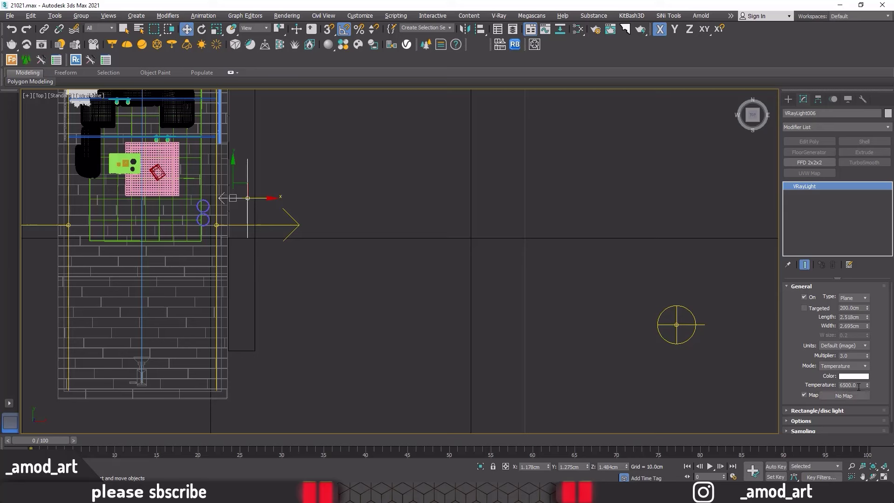
double_click(858, 385)
type("5700")
scroll(319, 200, "down", 2)
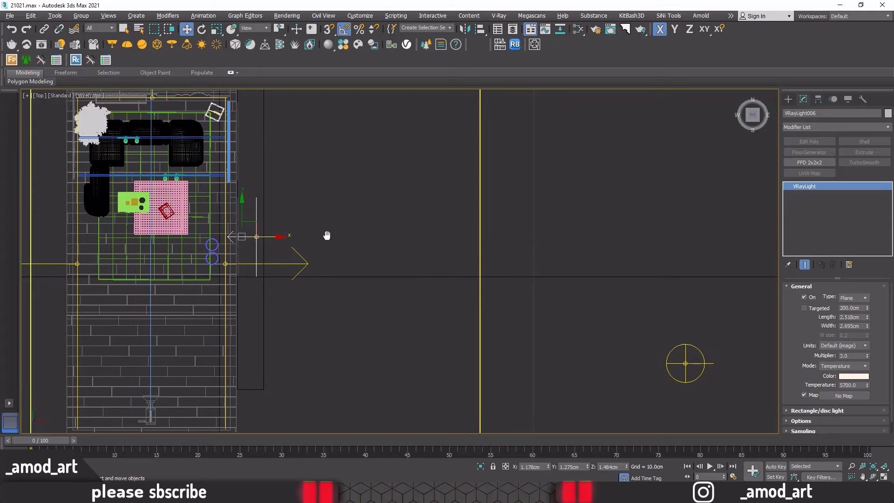
scroll(335, 232, "down", 2)
key("alt+w")
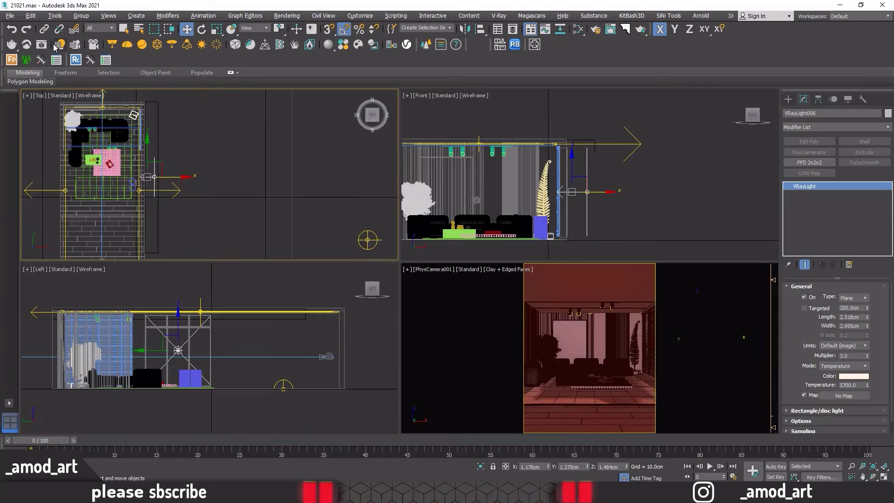
Step: Test-render the camera view and add a VFB Exposure layer with Highlight Burn 0.384
left_click(41, 44)
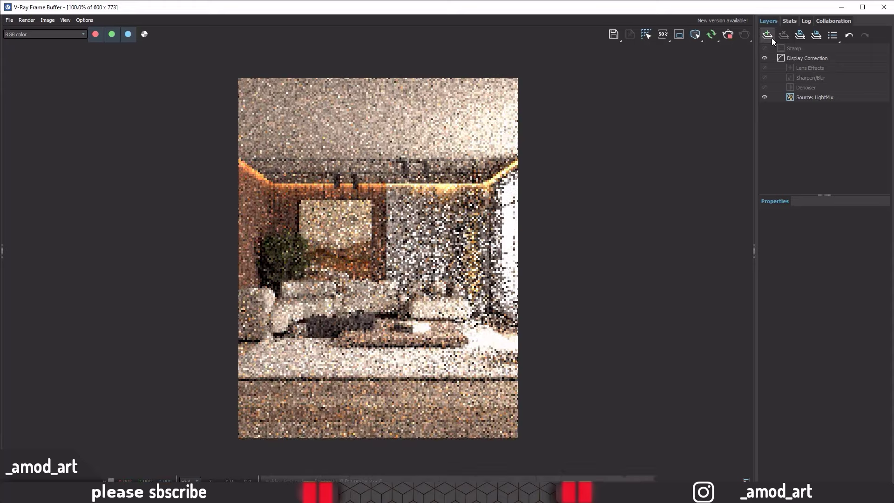
left_click(768, 36)
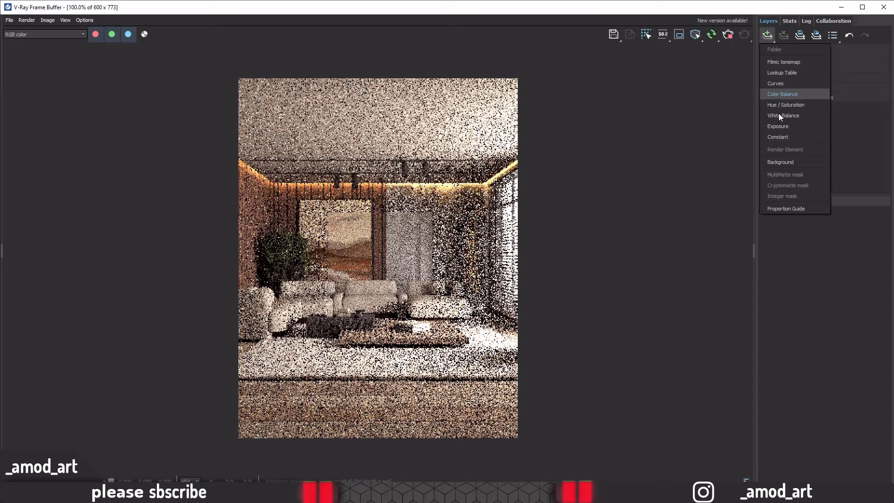
left_click(778, 127)
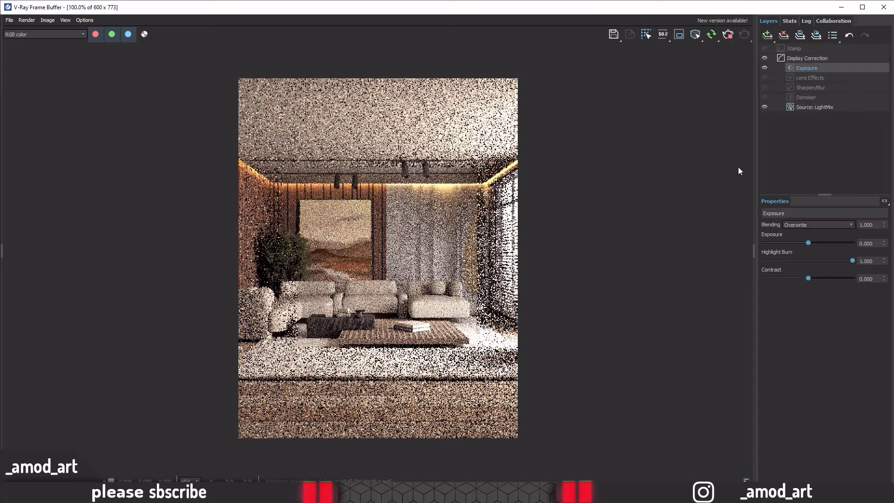
left_click_drag(852, 261, 798, 261)
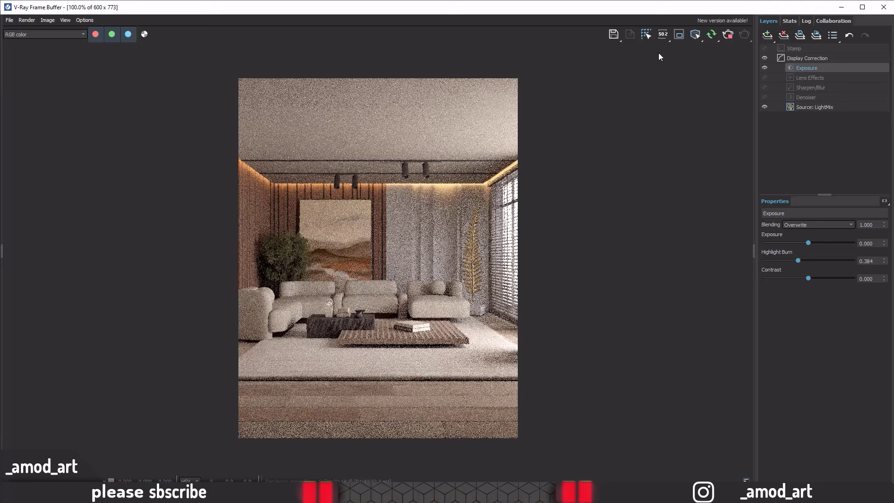
Step: Close the frame buffer and draw a new V-Ray plane light beside the wall in maximized Top view
left_click(883, 6)
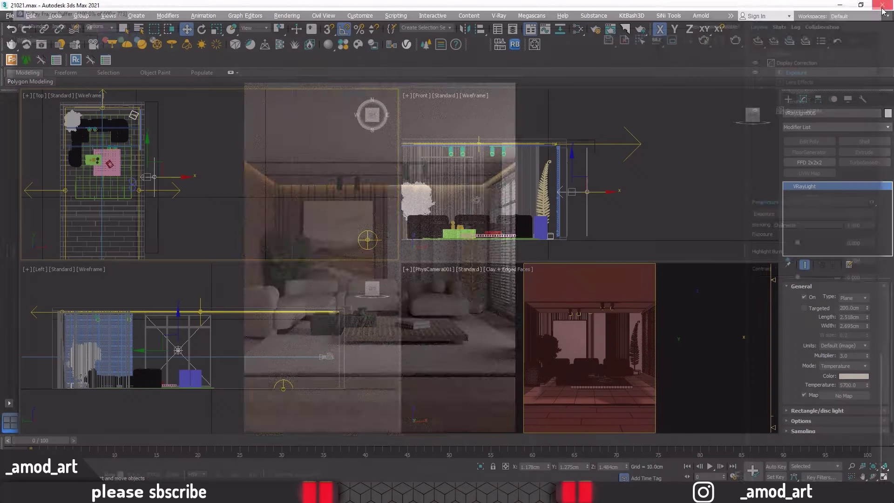
key("alt+w")
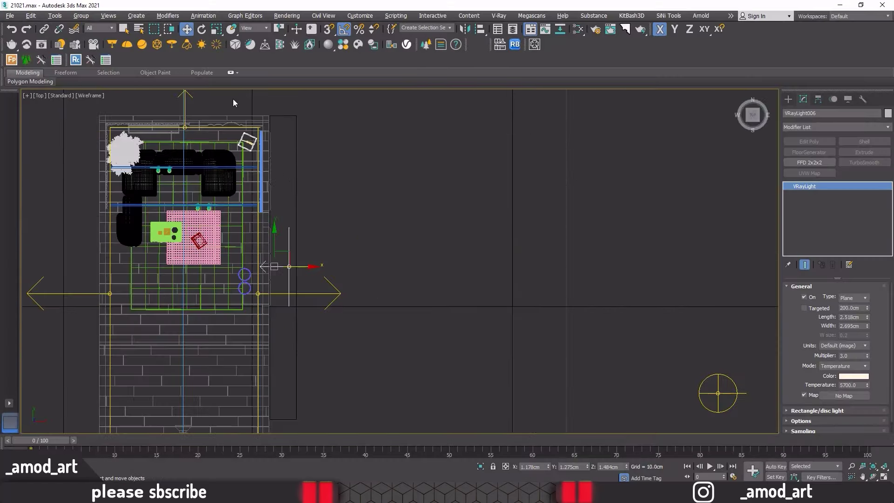
left_click(112, 44)
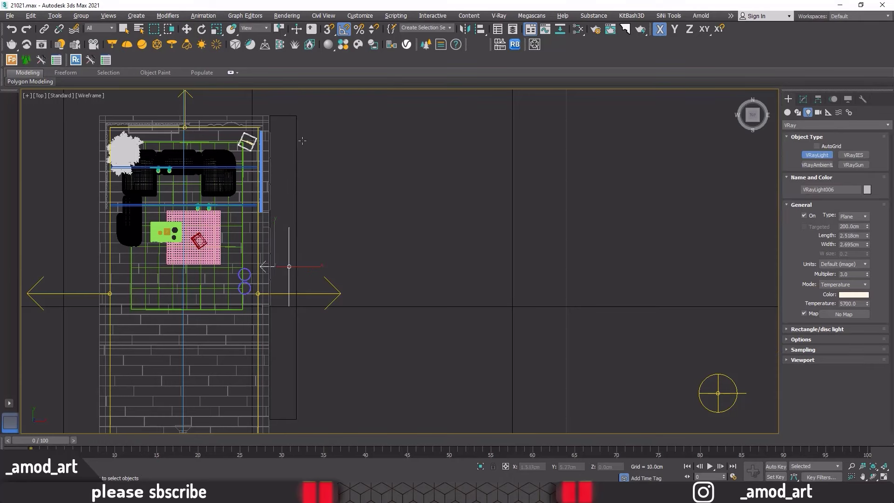
left_click_drag(302, 140, 336, 218)
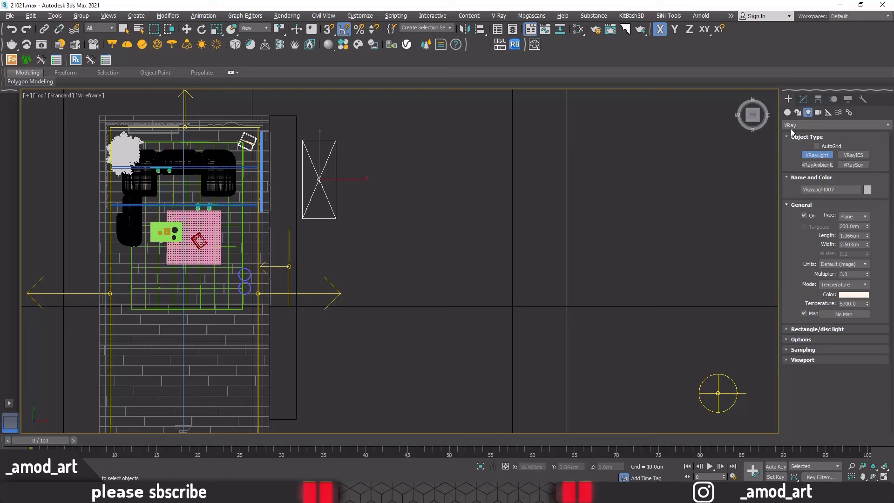
Step: Set the plane light's Length to 2.5 cm and Width to 1.6 cm
left_click(804, 100)
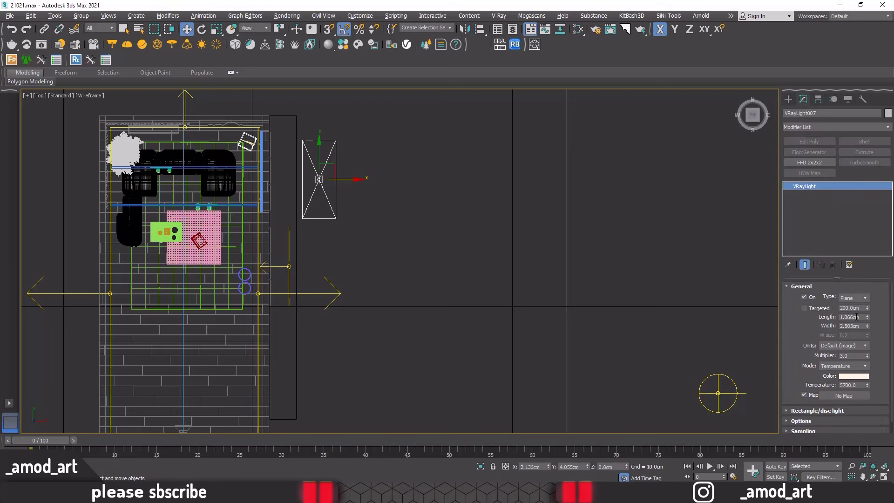
double_click(860, 317)
type("2.5")
key("Return")
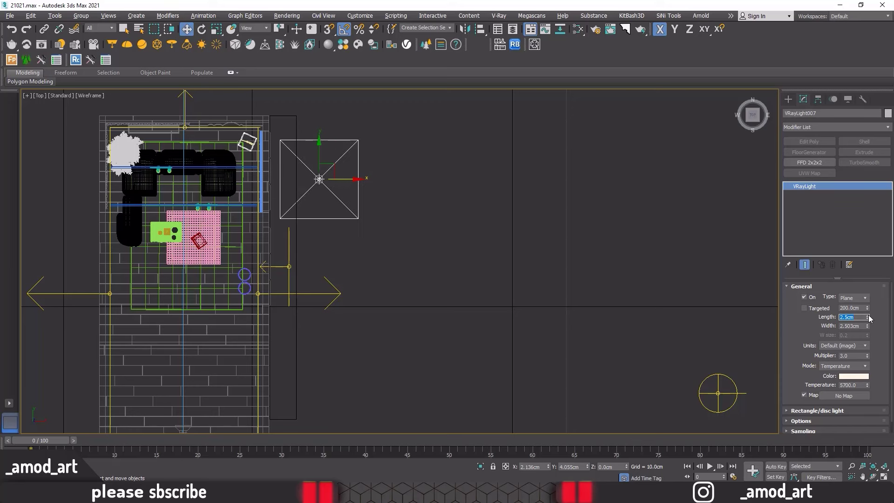
double_click(862, 326)
type("1.6cm")
Step: Rotate the light 90° about its vertical axis and restore the four-viewport layout
left_click(203, 30)
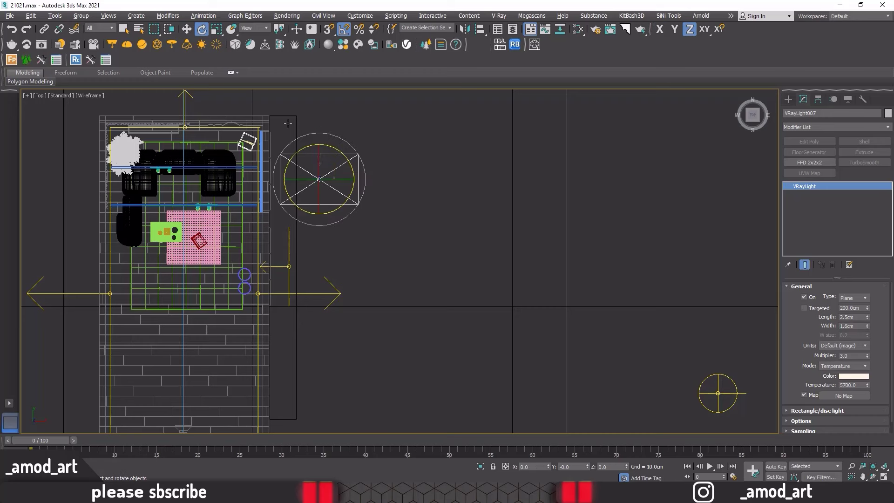
left_click_drag(345, 155, 325, 116)
left_click(185, 31)
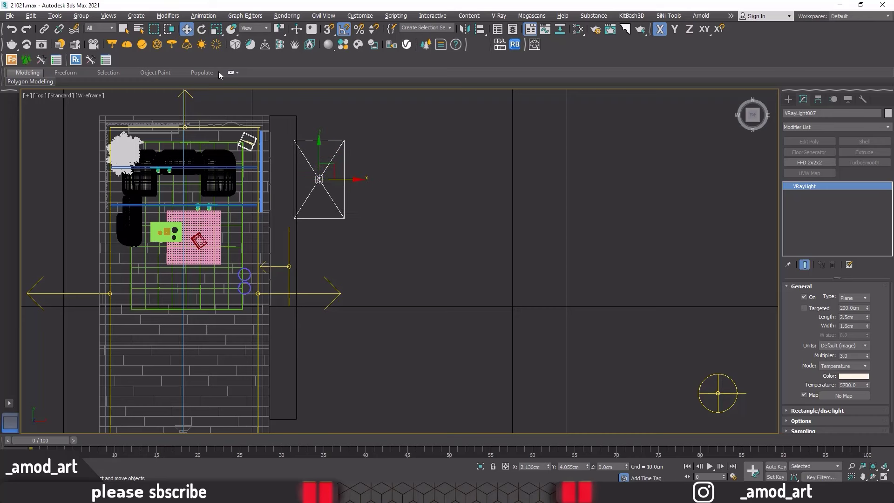
left_click(201, 29)
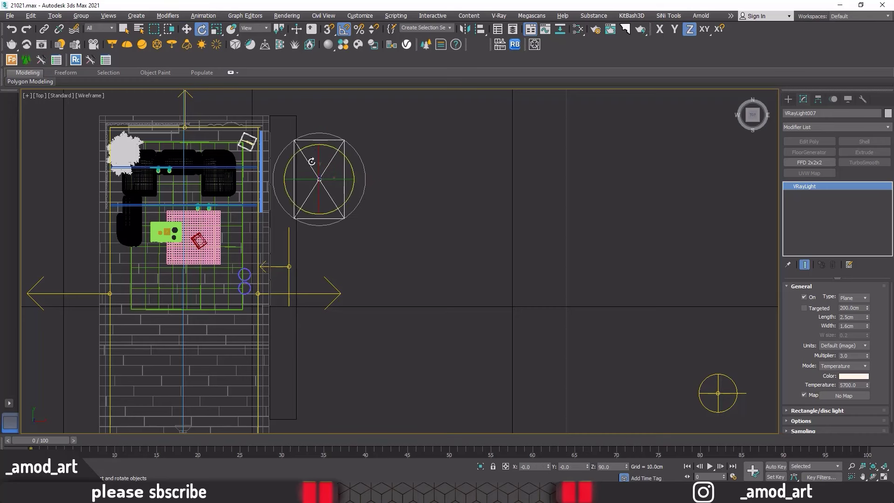
left_click_drag(326, 180, 340, 179)
key("w")
key("alt+w")
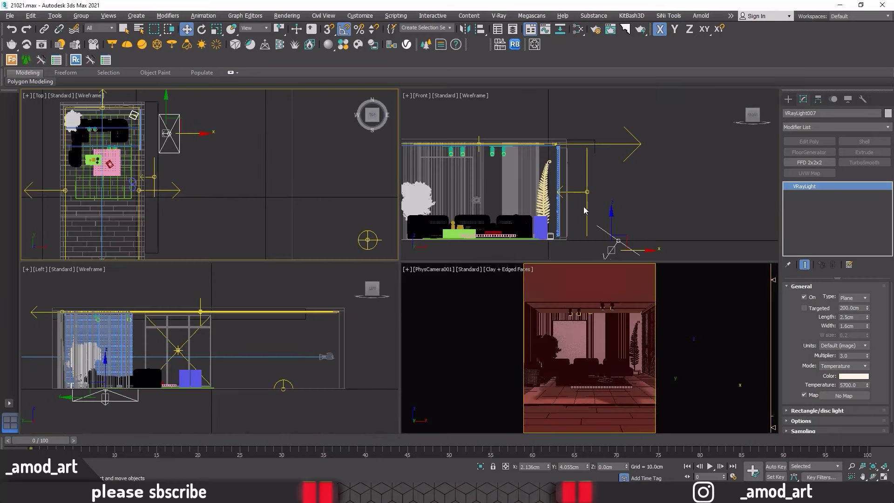
Step: In Front view, raise VRayLight007 higher and tilt it about −20°
middle_click(621, 207)
mouse_move(610, 220)
left_mouse_down()
mouse_move(605, 126)
mouse_move(605, 136)
left_mouse_up()
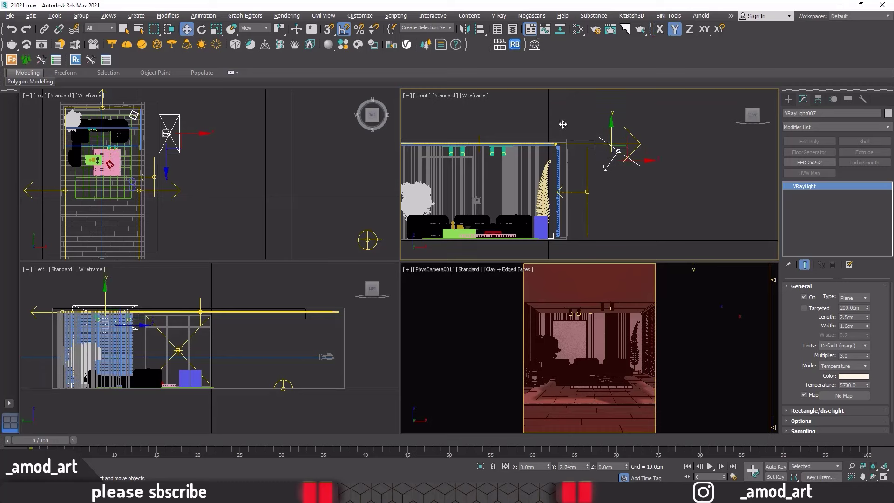
left_click(201, 29)
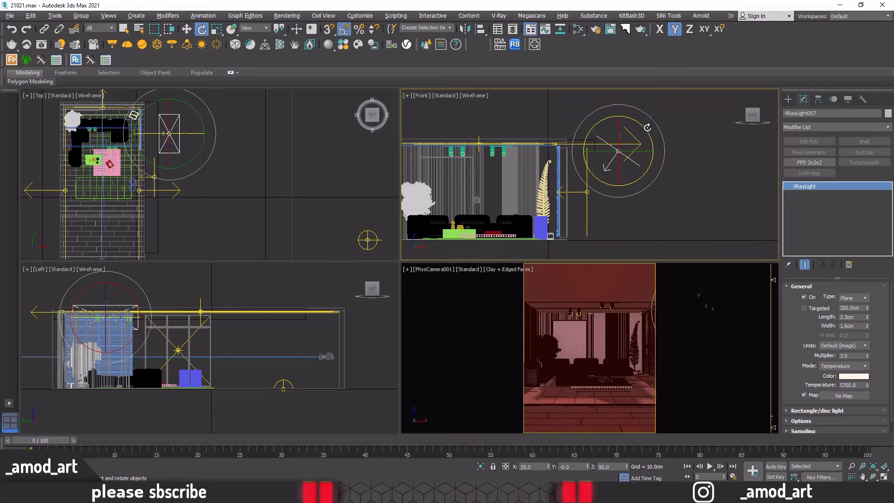
left_click_drag(647, 128, 653, 134)
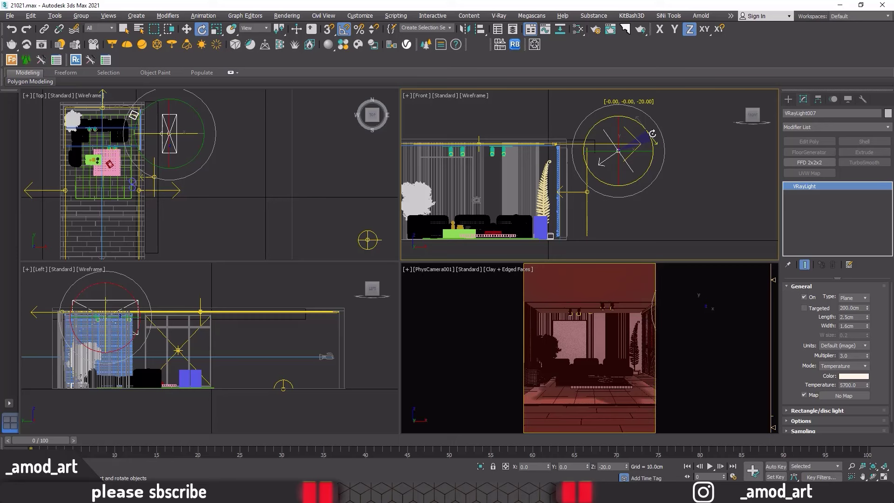
left_click(186, 29)
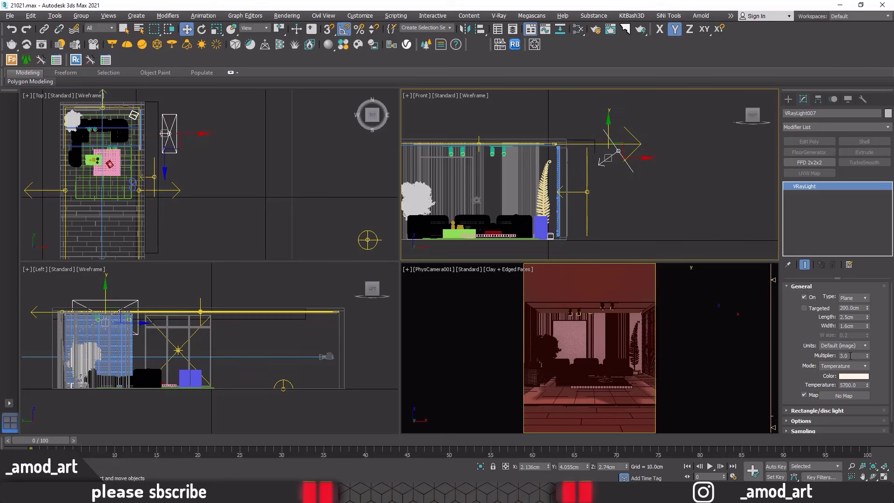
Step: Give the light multiplier 5 and temperature 7000, then nudge VRayLight006 right along X
double_click(850, 356)
type("5")
left_click(852, 366)
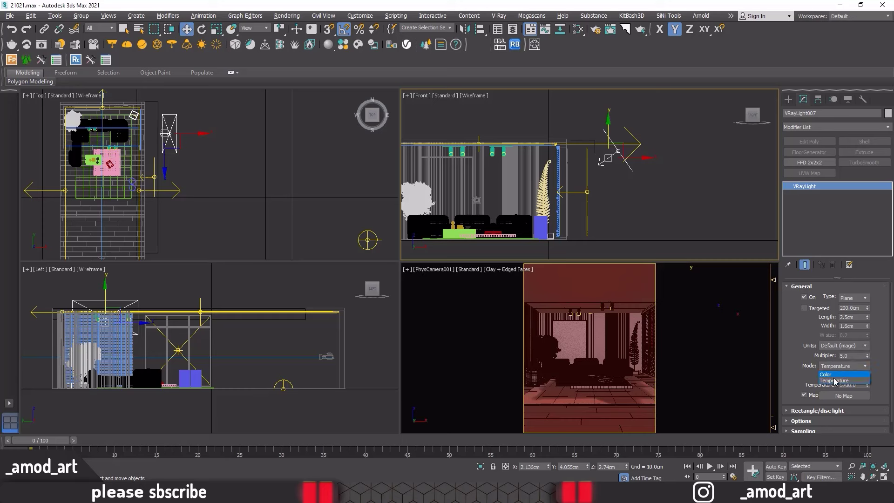
left_click(832, 381)
double_click(857, 384)
type("7000")
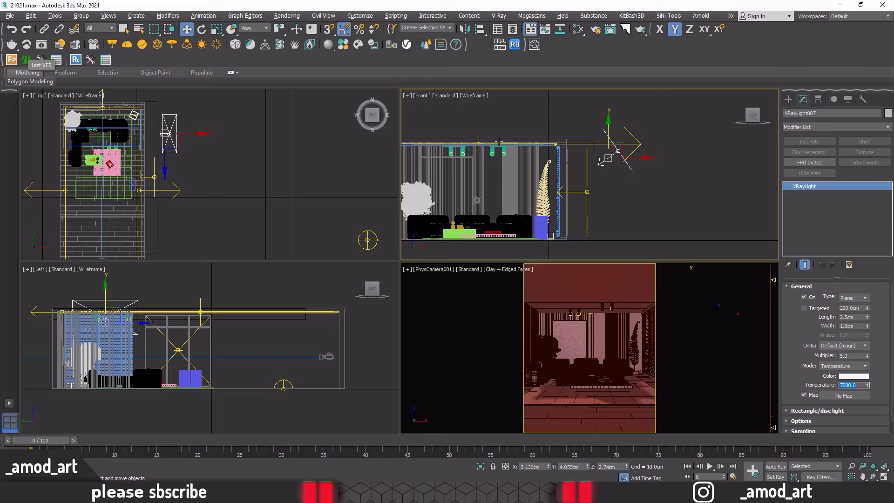
left_click(588, 190)
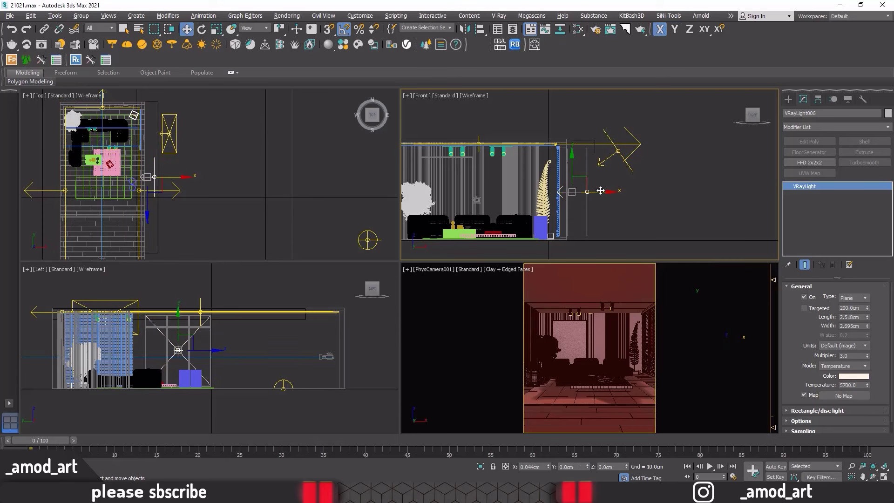
left_click_drag(598, 191, 604, 192)
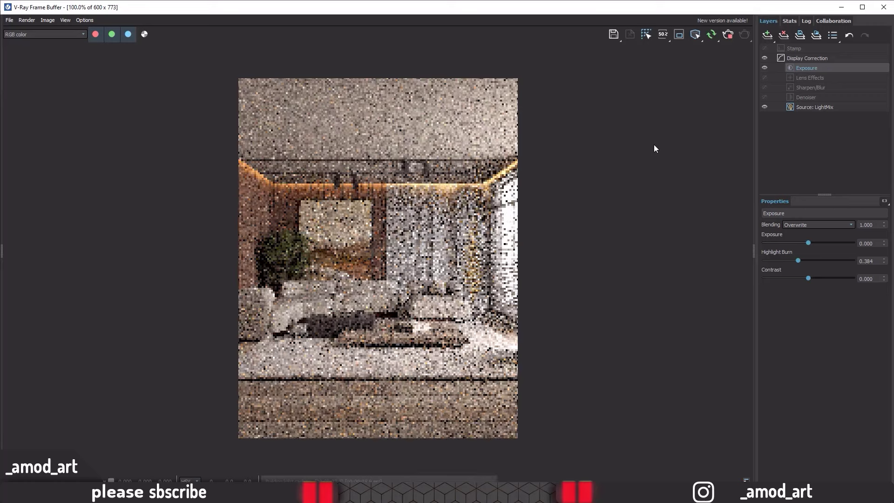
Step: Dim the dome light to multiplier 0.6 and set its colour temperature to 6800 while the IPR updates
mouse_move(349, 8)
left_mouse_down()
mouse_move(345, 20)
mouse_move(377, 27)
mouse_move(359, 61)
mouse_move(494, 76)
mouse_move(498, 36)
left_mouse_up()
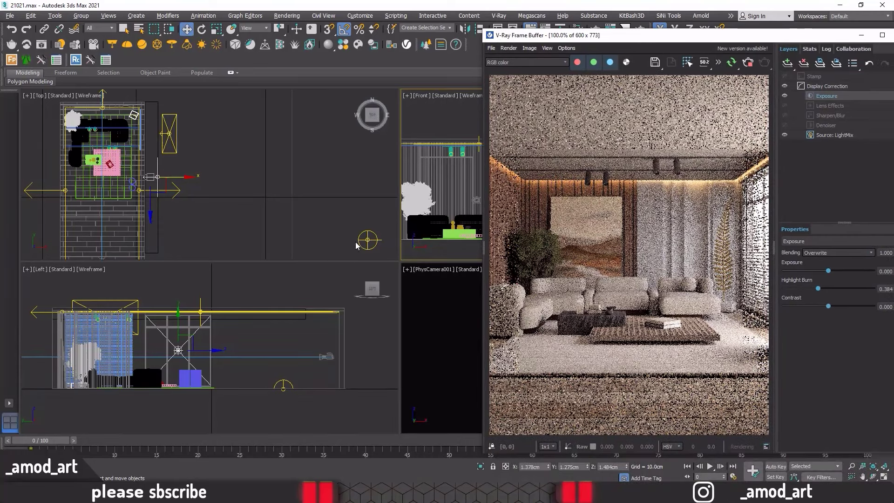
left_click(367, 240)
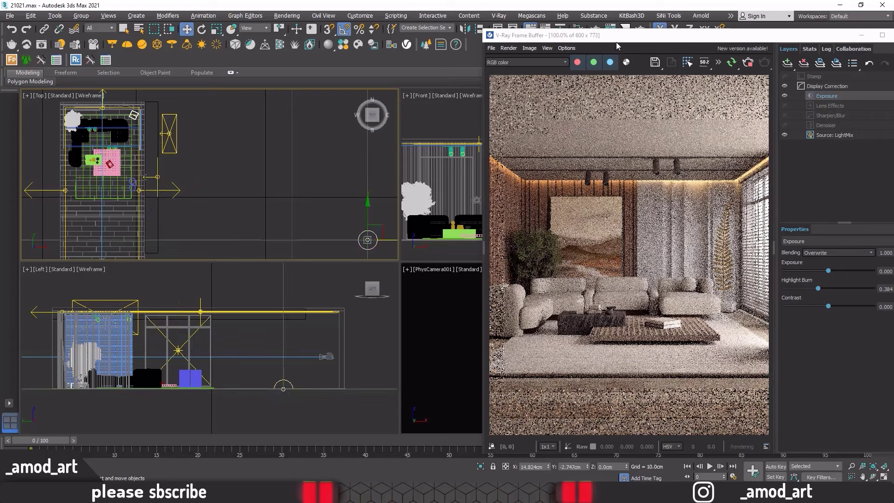
left_click_drag(618, 35, 223, 15)
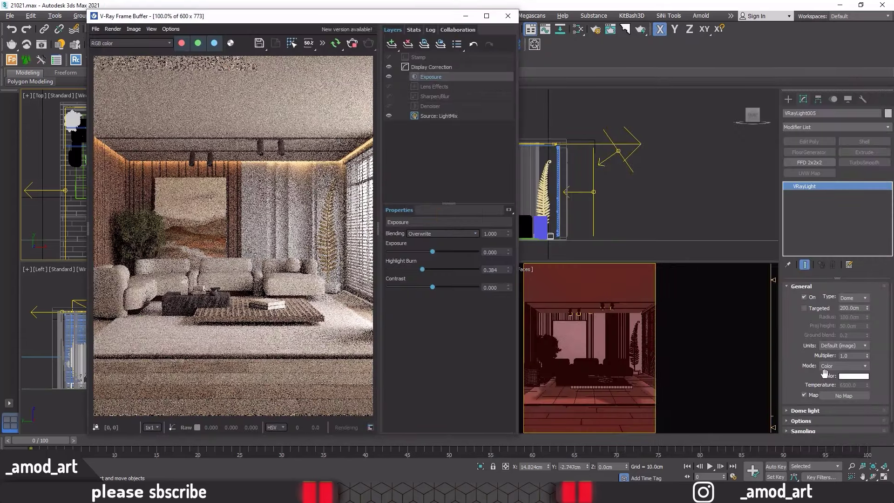
left_click(840, 355)
type("0")
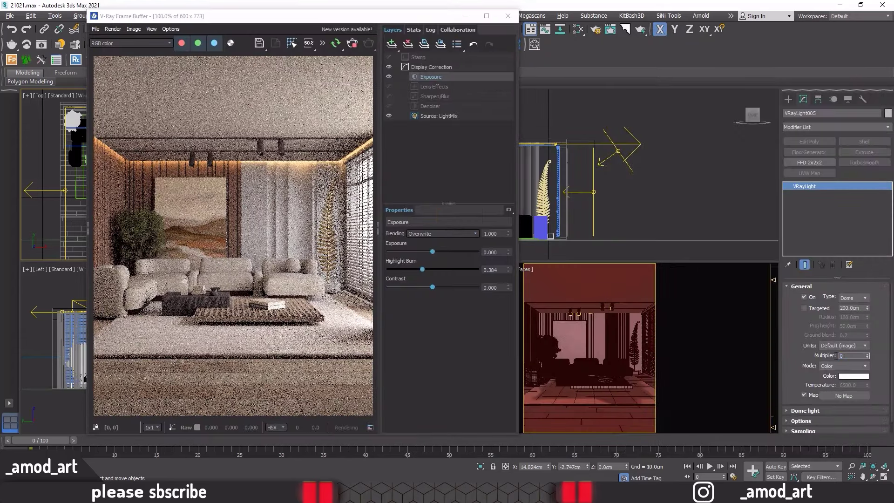
type(".6")
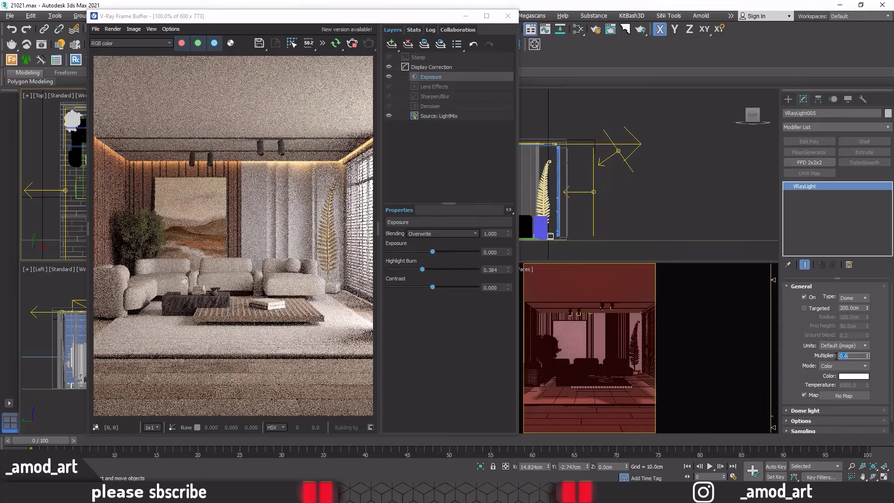
key("Return")
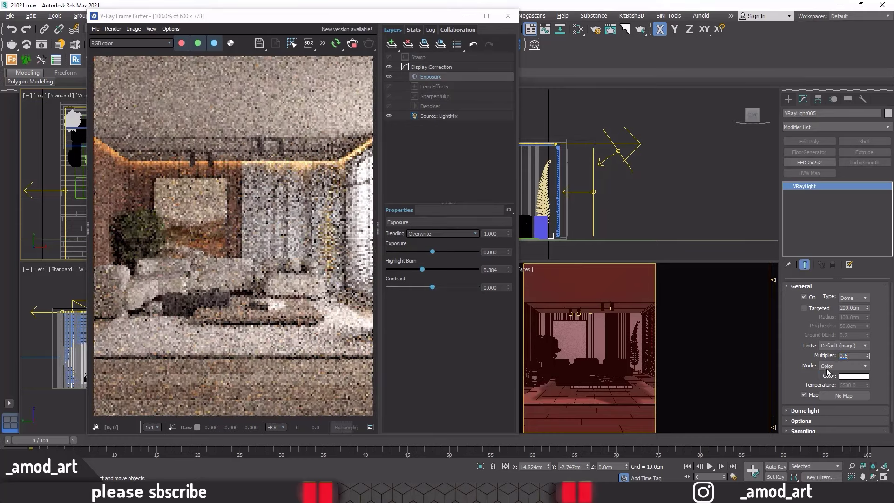
left_click(844, 365)
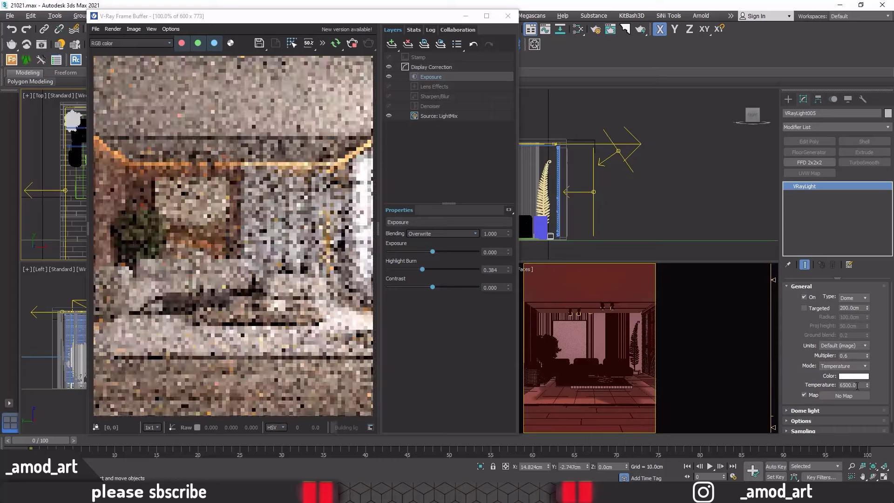
double_click(855, 386)
type("6800")
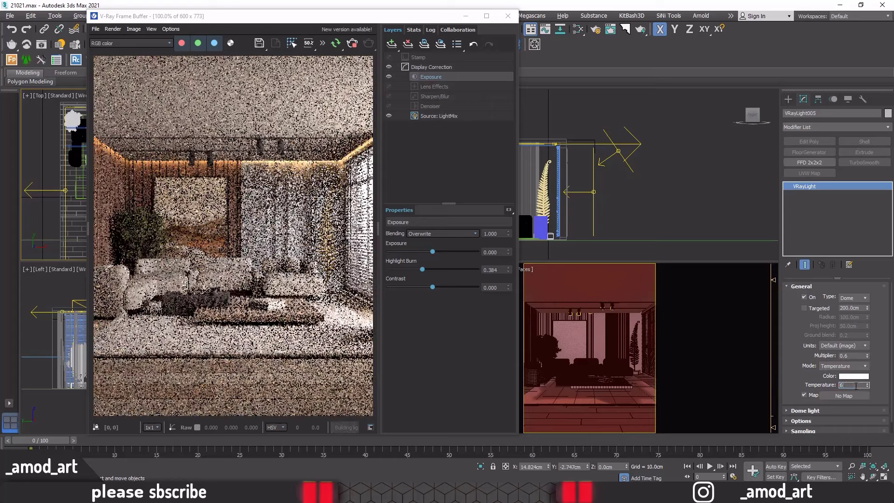
key("Return")
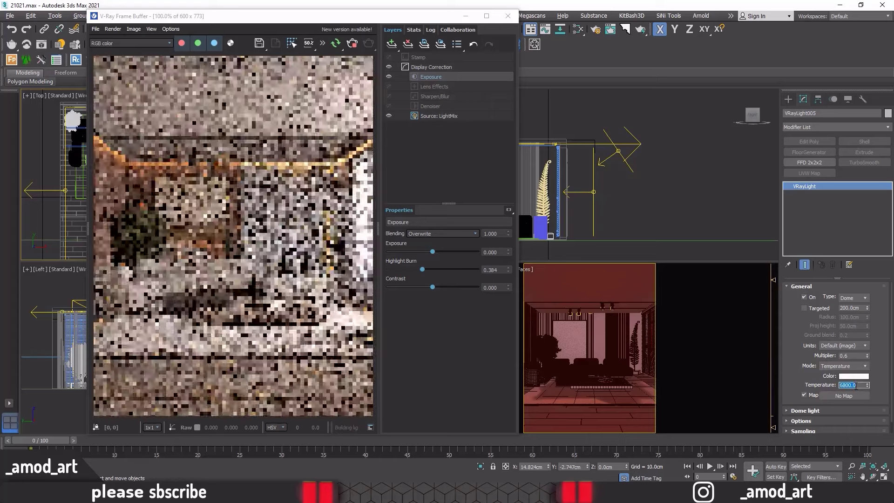
left_click_drag(270, 21, 288, 14)
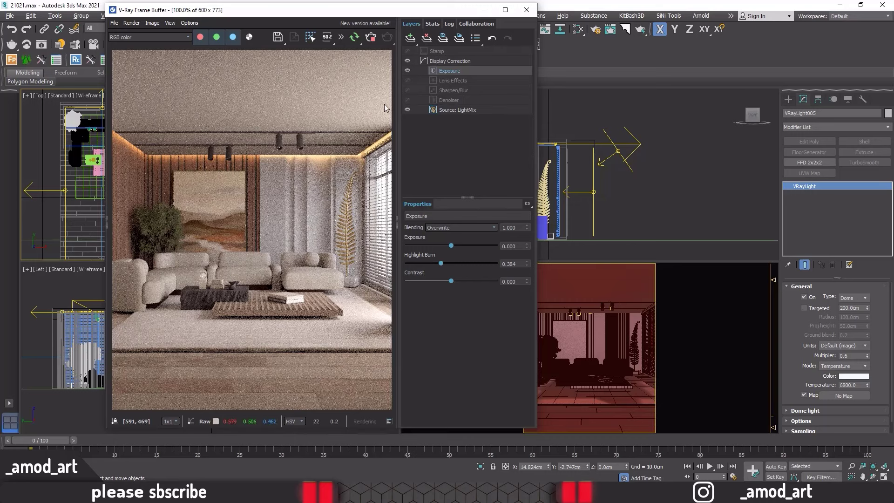
Step: Close the IPR window and set the Render Setup output width to 1800
left_click(527, 10)
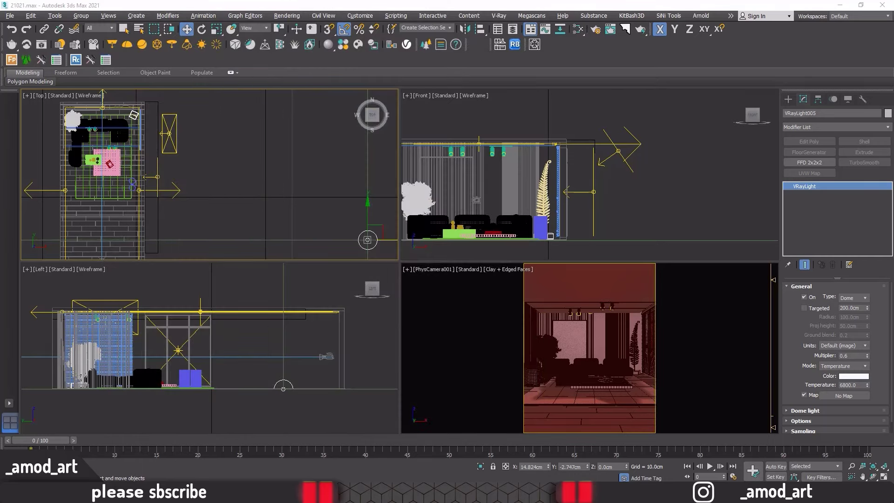
left_click(595, 30)
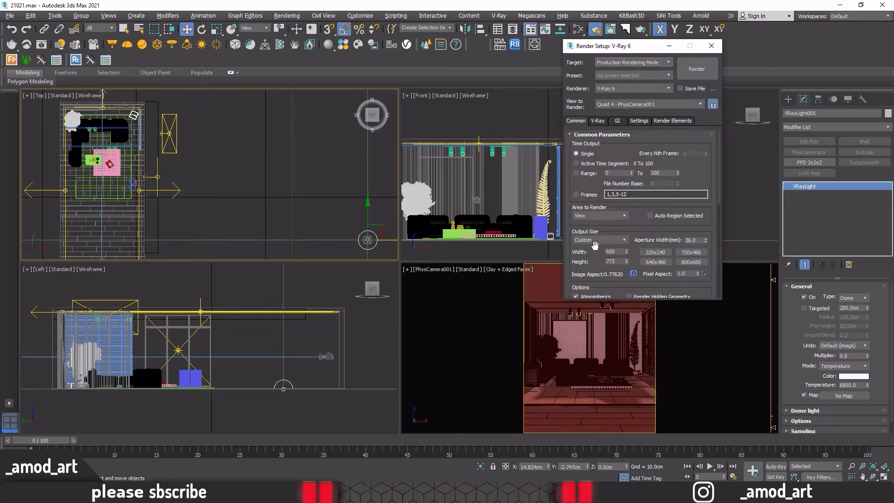
left_click(594, 244)
double_click(621, 252)
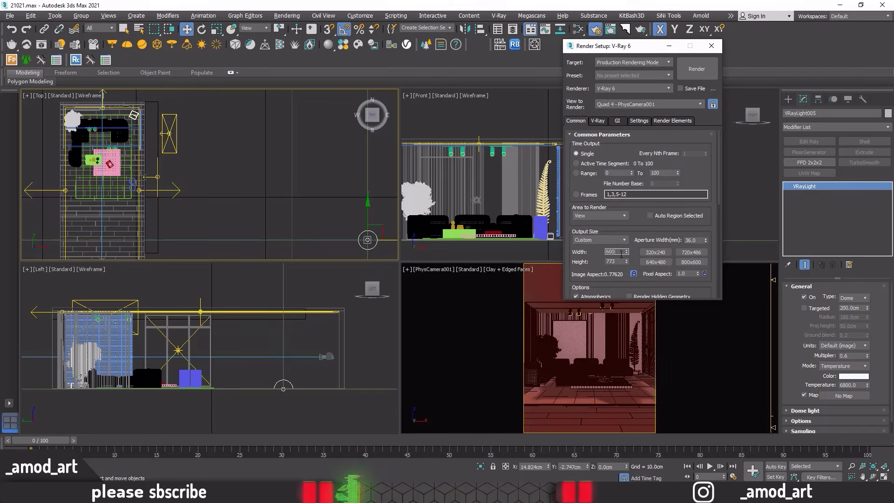
type("1800")
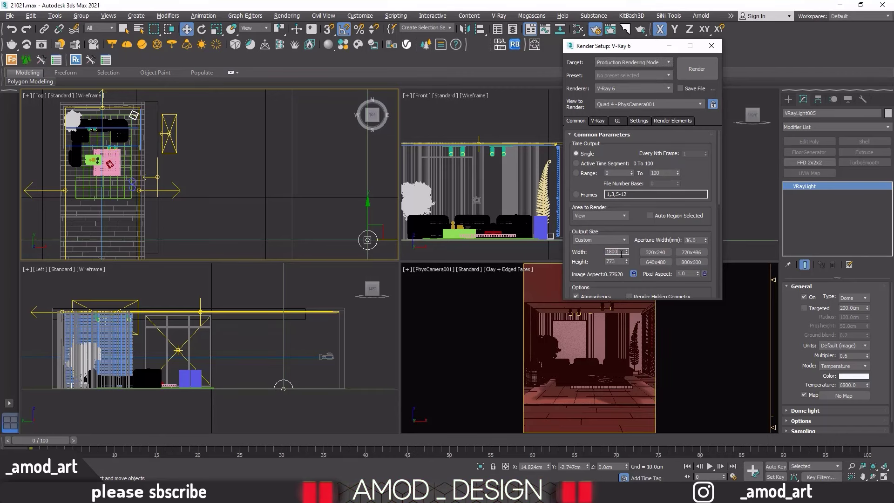
Step: Switch the image sampler to Bucket with a 0.007 noise threshold
left_click(598, 121)
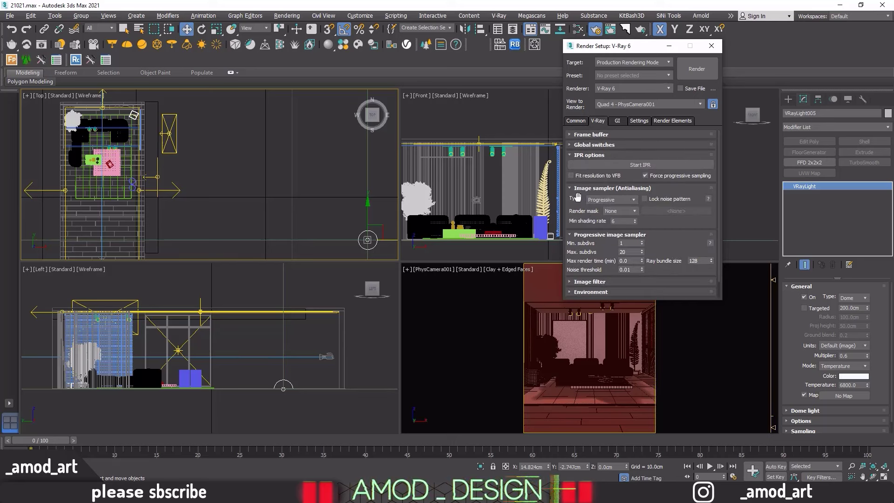
left_click(610, 199)
left_click(601, 214)
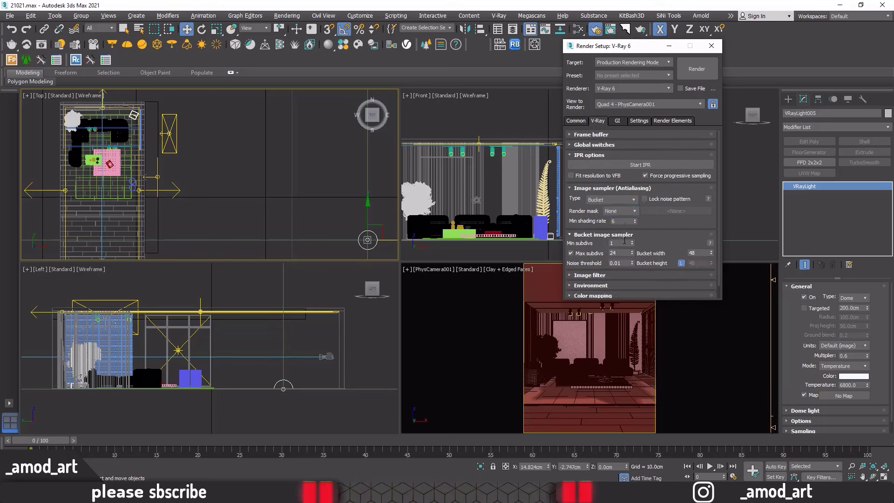
double_click(623, 253)
double_click(622, 262)
type("007")
Step: Set light cache subdivs to 12 and start the final production render
left_click(617, 121)
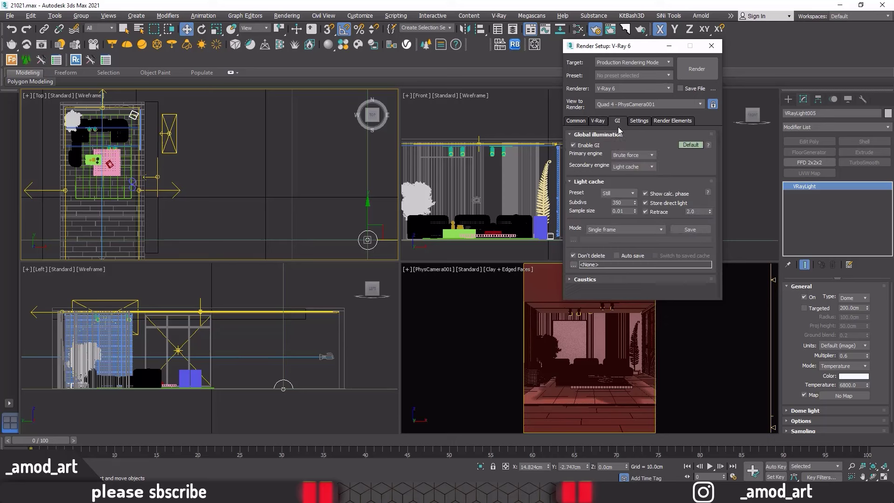
double_click(623, 203)
type("1200")
left_click(667, 122)
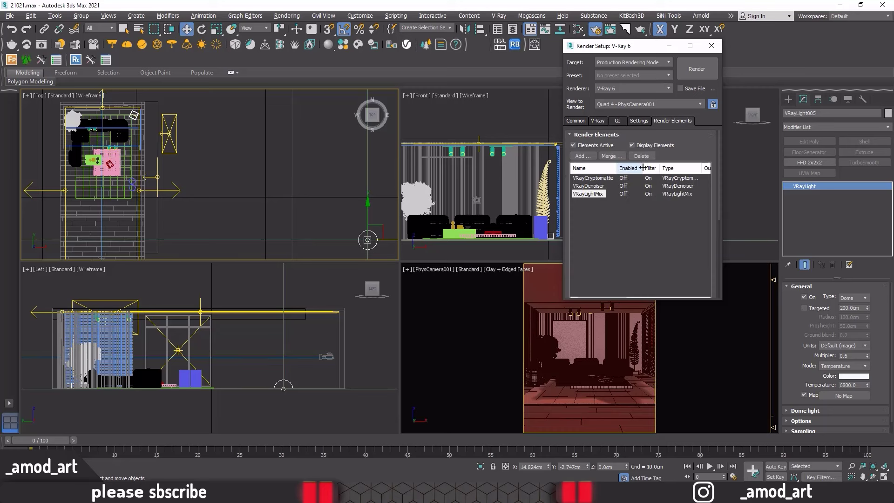
left_click_drag(609, 52, 684, 62)
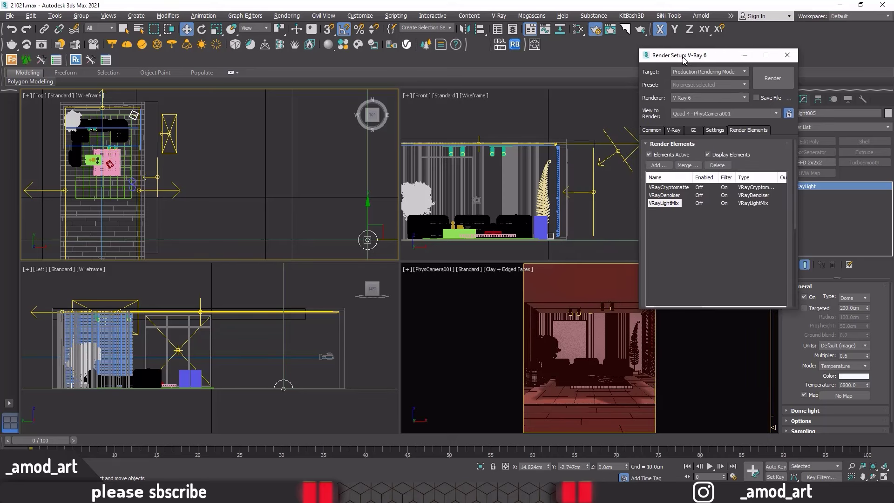
left_click(754, 82)
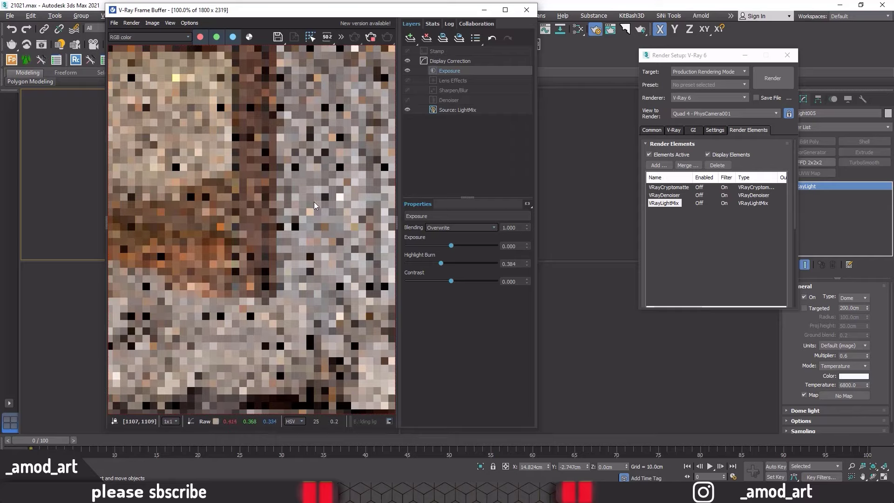
Step: Watch the 1800-px render zoomed out, stop it at current quality, and close the frame buffer
left_click_drag(303, 12, 353, 1)
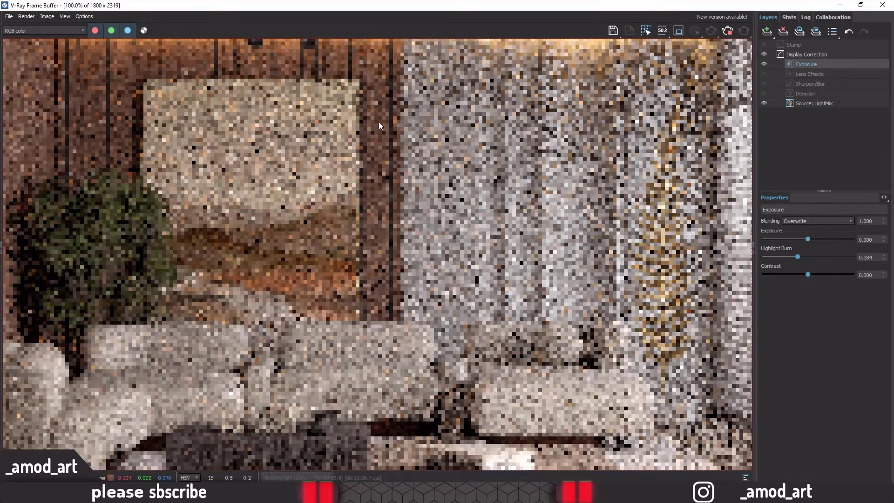
scroll(386, 183, "down", 1)
scroll(385, 183, "down", 1)
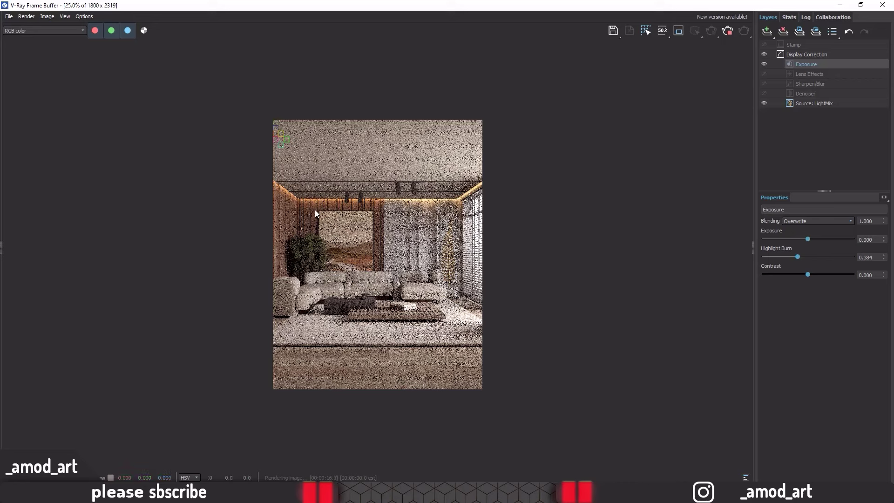
left_click(727, 30)
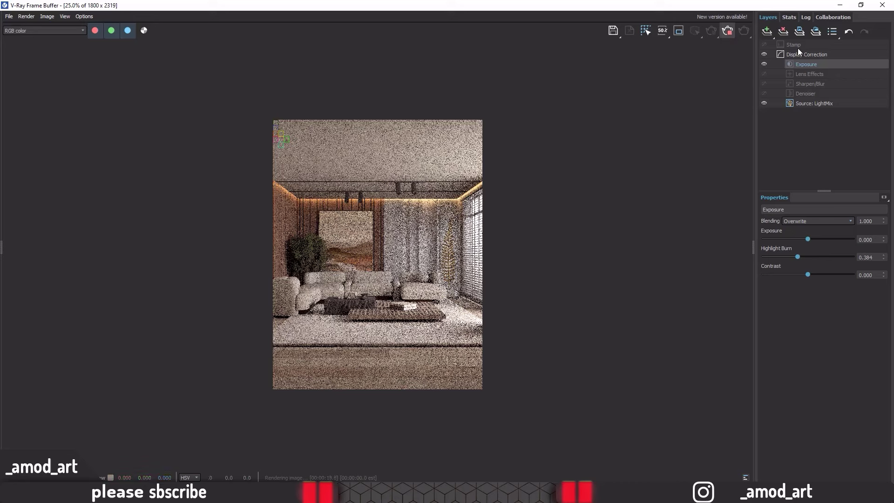
left_click(881, 7)
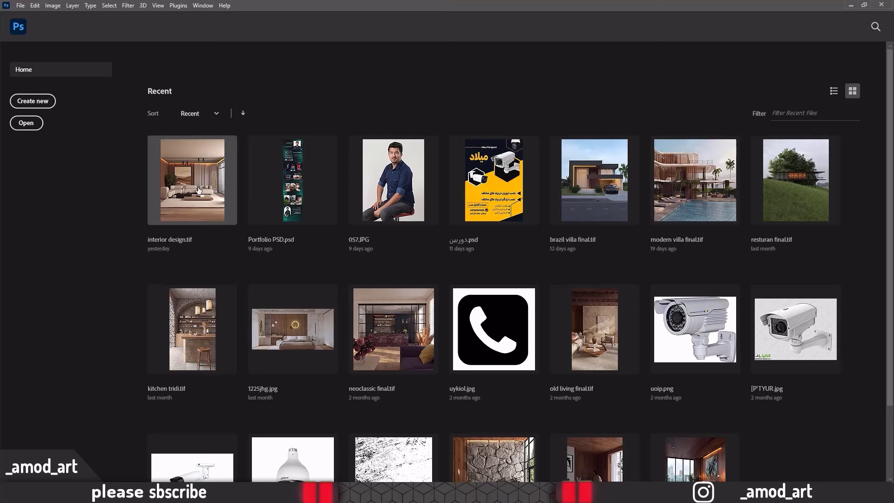
Step: Open interior design.tif, unlock and duplicate its layer, and apply Camera Raw Filter to the copy
left_click(198, 189)
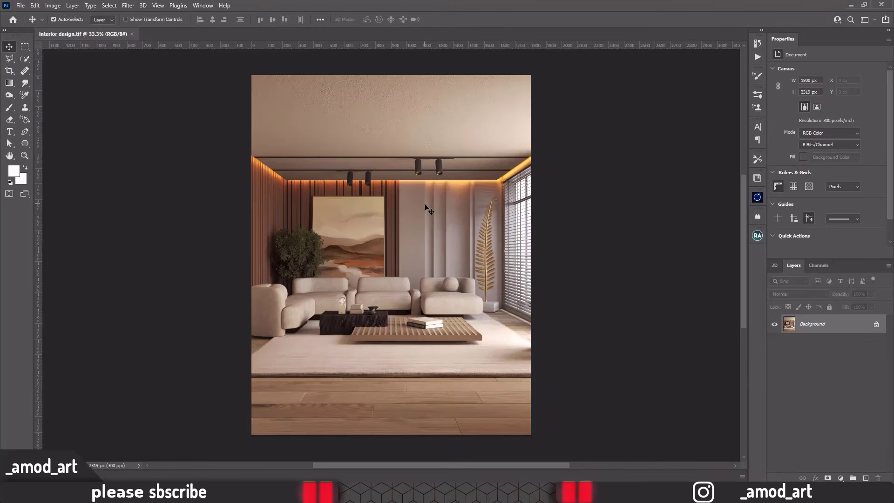
left_click(875, 325)
key("ctrl+j")
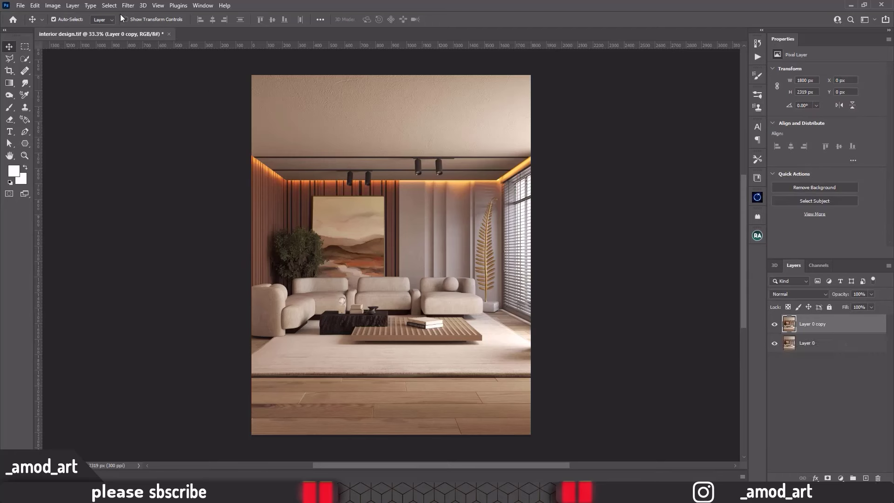
left_click(126, 5)
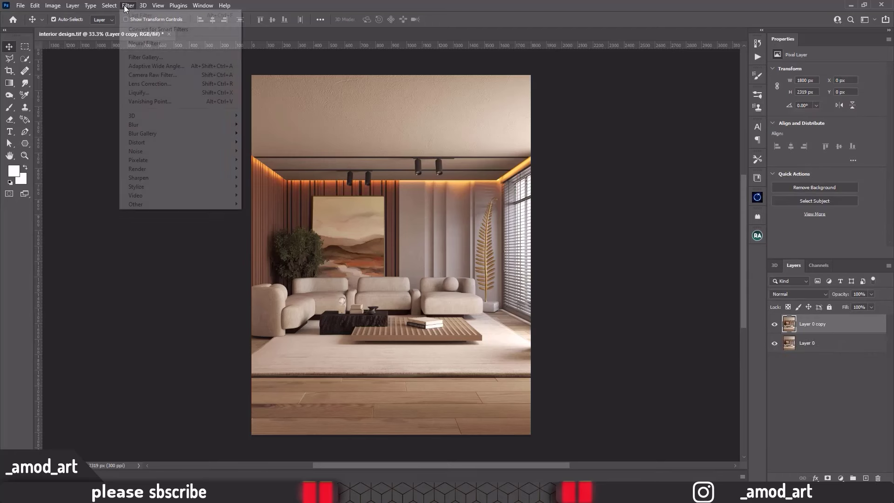
left_click(161, 75)
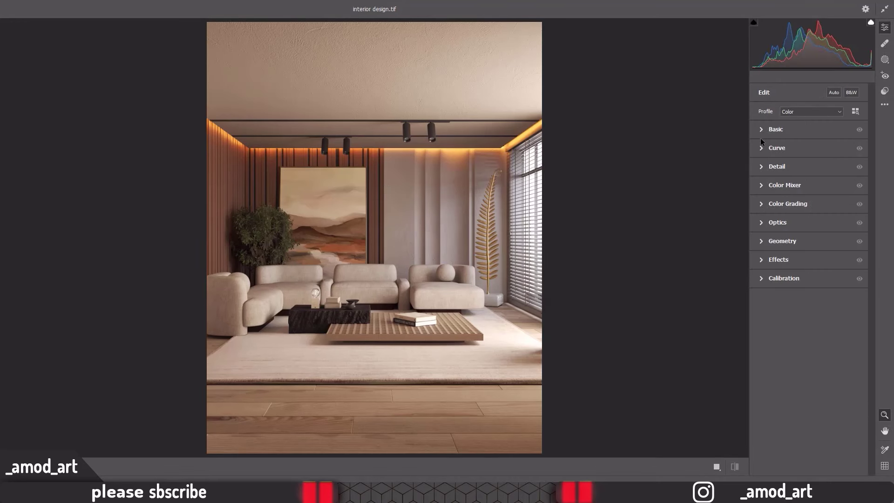
Step: In Basic, set temperature -5, exposure +0.15, contrast +26, shadows -33, blacks -19, clarity +15, vibrance +2
left_click(763, 130)
left_click(809, 166)
left_click_drag(808, 166, 806, 166)
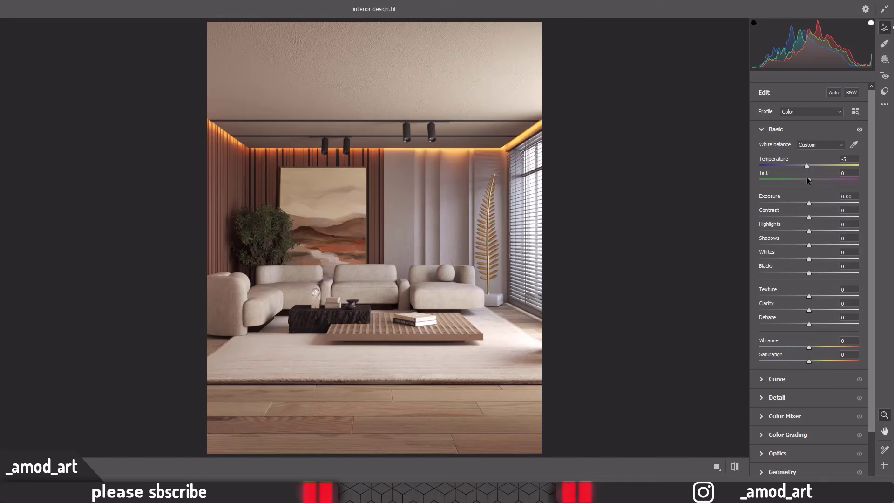
left_click_drag(808, 203, 821, 217)
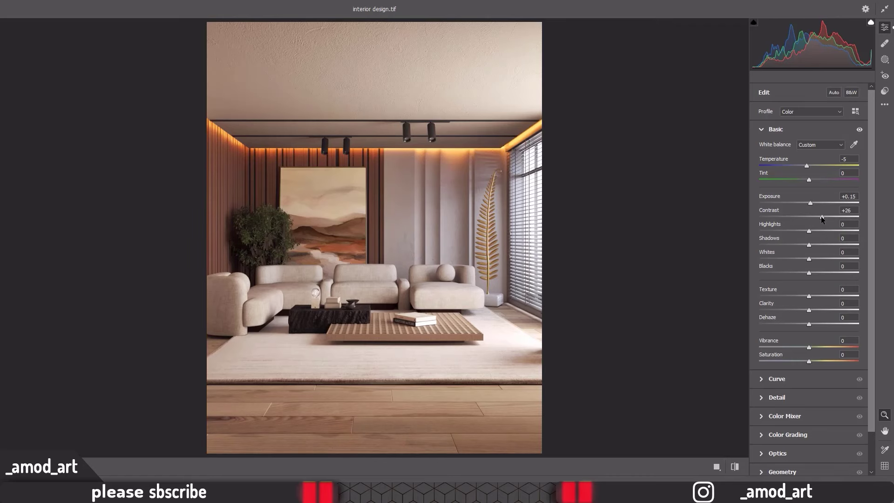
mouse_move(809, 231)
left_mouse_down()
mouse_move(817, 231)
mouse_move(796, 231)
left_mouse_up()
left_click_drag(822, 239, 788, 246)
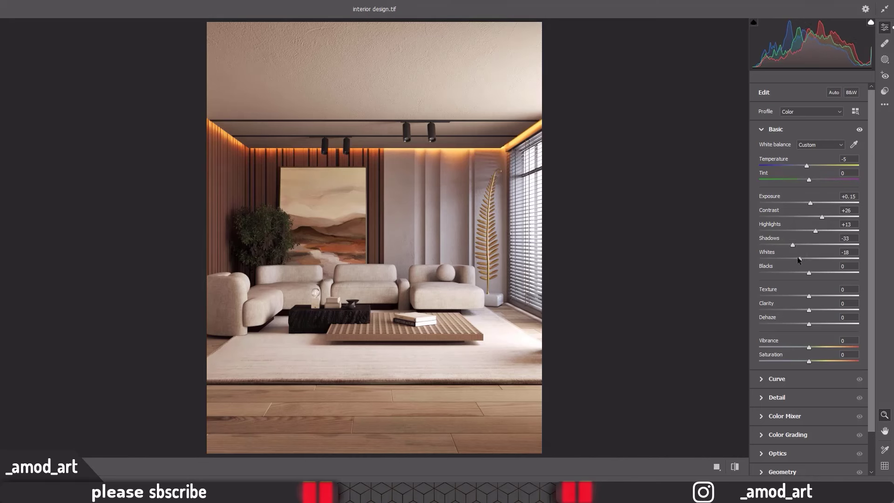
left_click_drag(808, 259, 800, 272)
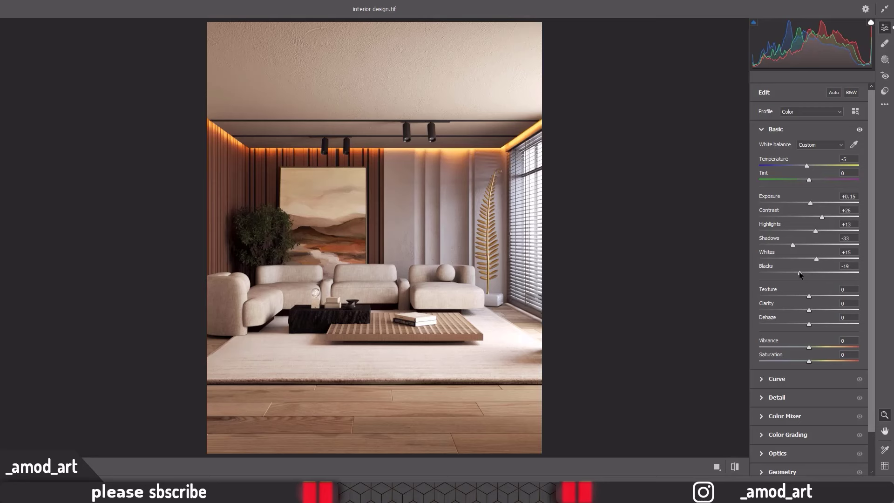
mouse_move(809, 296)
left_mouse_down()
mouse_move(818, 310)
mouse_move(799, 296)
left_mouse_up()
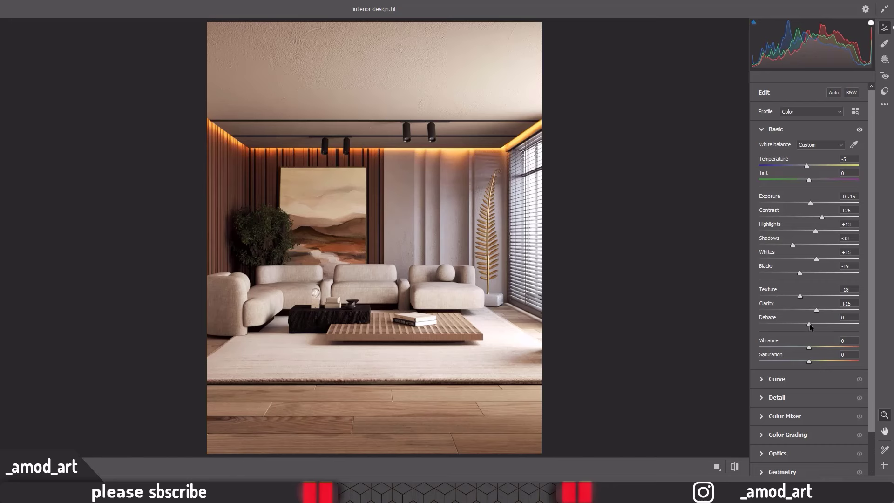
left_click_drag(809, 324, 809, 324)
left_click_drag(809, 347, 811, 347)
left_click(764, 127)
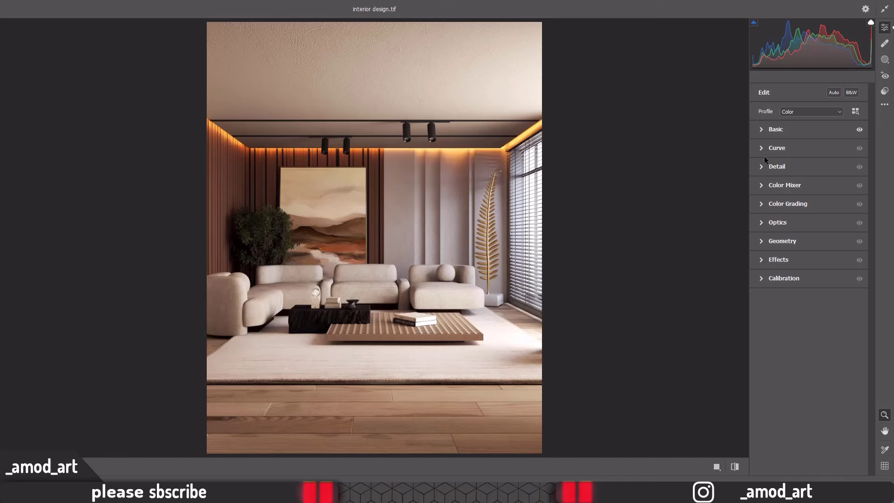
Step: Set Color Mixer saturation to oranges -12, yellows -8 and greens +3
left_click(769, 187)
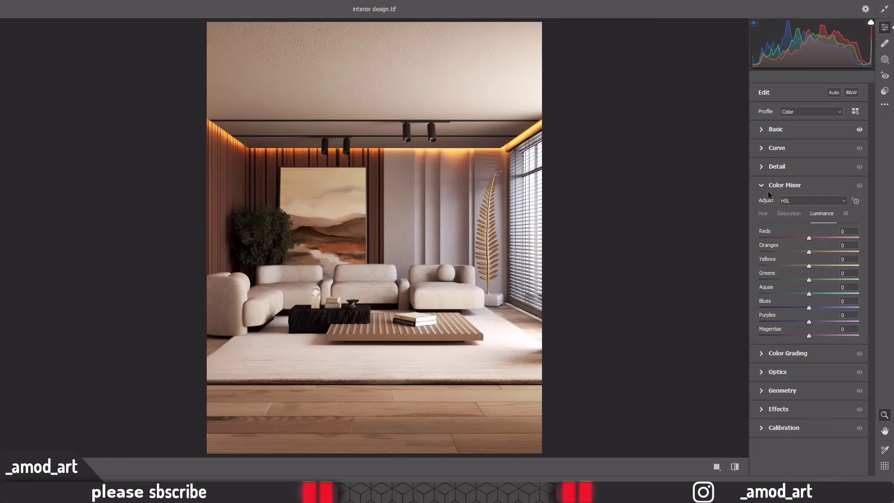
left_click(795, 213)
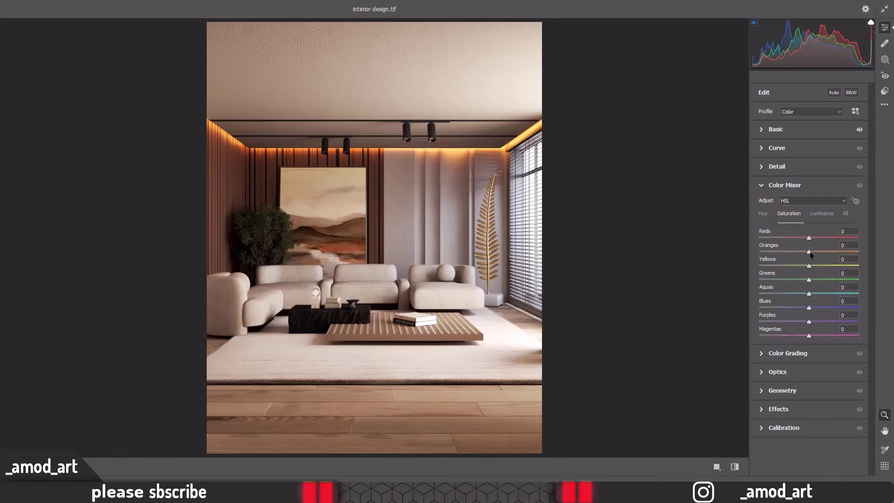
left_click_drag(808, 252, 798, 250)
left_click_drag(809, 266, 802, 266)
left_click_drag(809, 280, 810, 281)
Step: Give the midtones a faint cool blue tint and raise their luminance in Color Grading
left_click(770, 185)
left_click(778, 204)
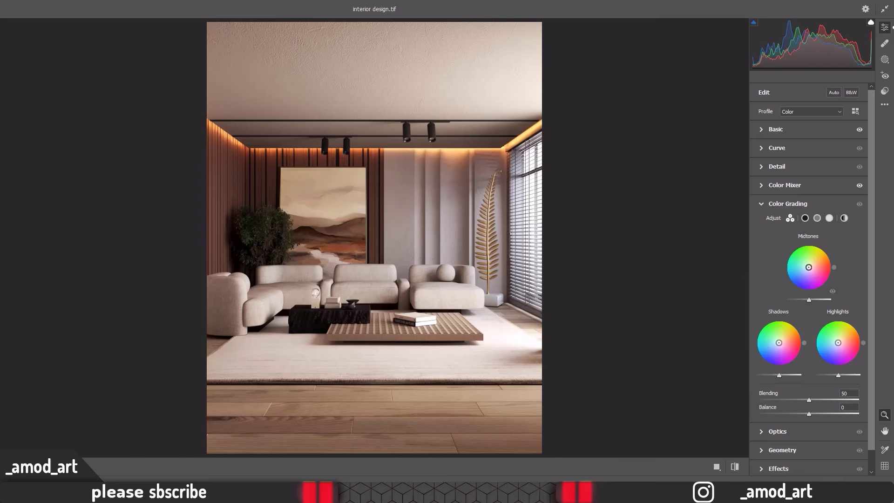
mouse_move(809, 267)
left_mouse_down()
mouse_move(748, 272)
mouse_move(750, 311)
left_mouse_up()
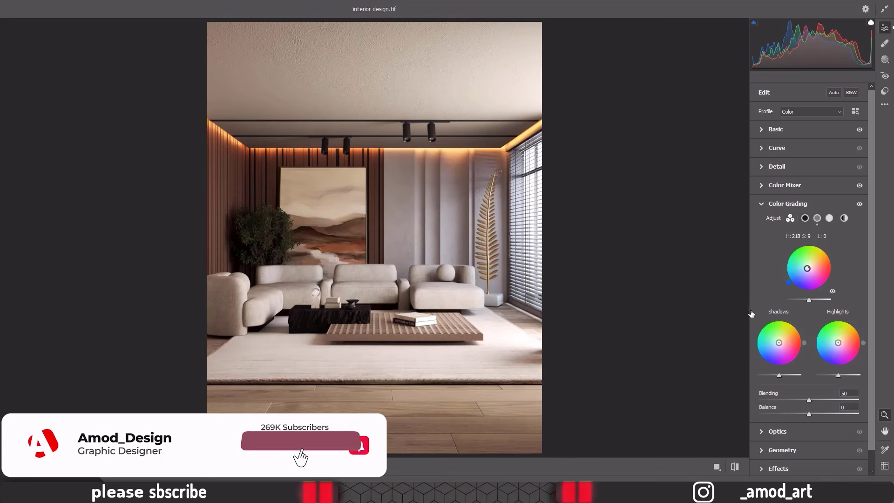
left_click_drag(750, 311, 750, 310)
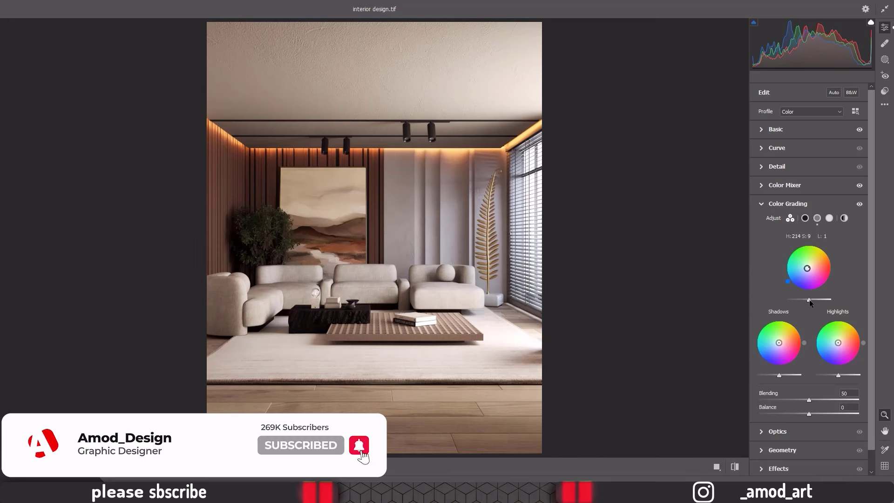
left_click_drag(809, 300, 815, 300)
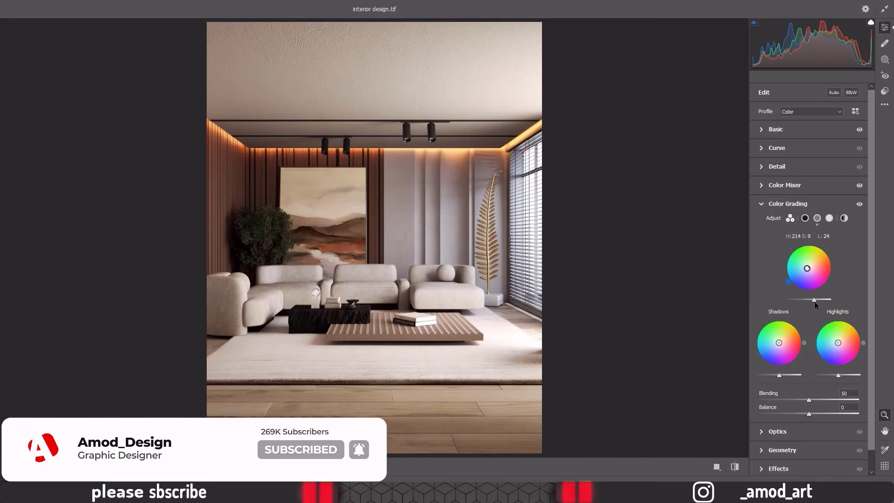
Step: Lift and tint the shadows (hue 217, saturation 7) and tint highlights blue (hue 235, saturation 5)
mouse_move(781, 344)
left_mouse_down()
mouse_move(729, 379)
mouse_move(734, 390)
mouse_move(727, 385)
left_mouse_up()
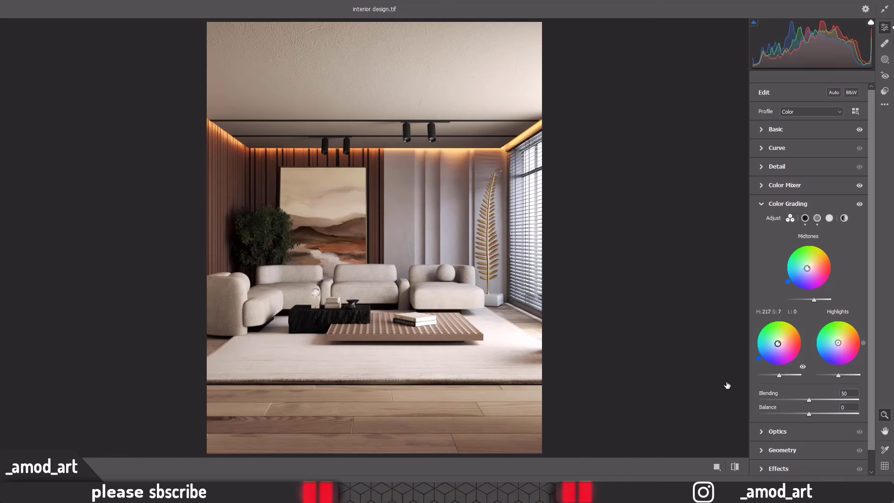
left_click_drag(778, 375, 778, 375)
left_click_drag(838, 342, 839, 344)
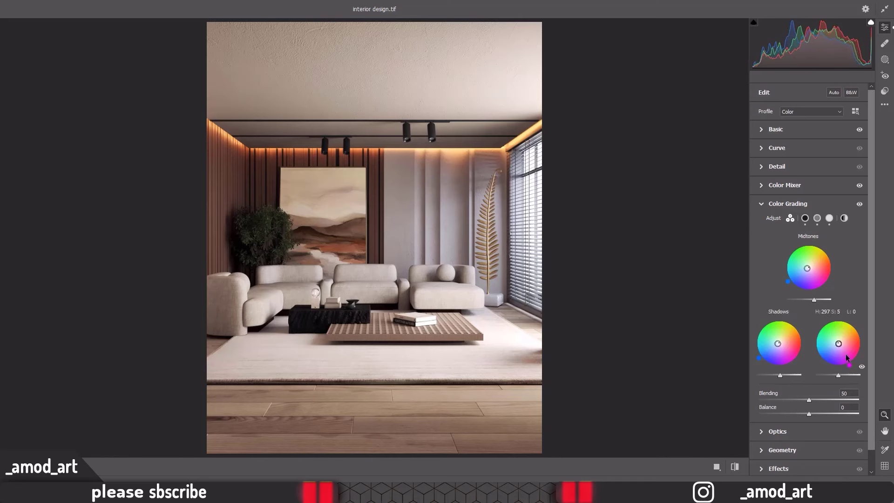
mouse_move(849, 364)
left_mouse_down()
mouse_move(814, 369)
mouse_move(843, 375)
left_mouse_up()
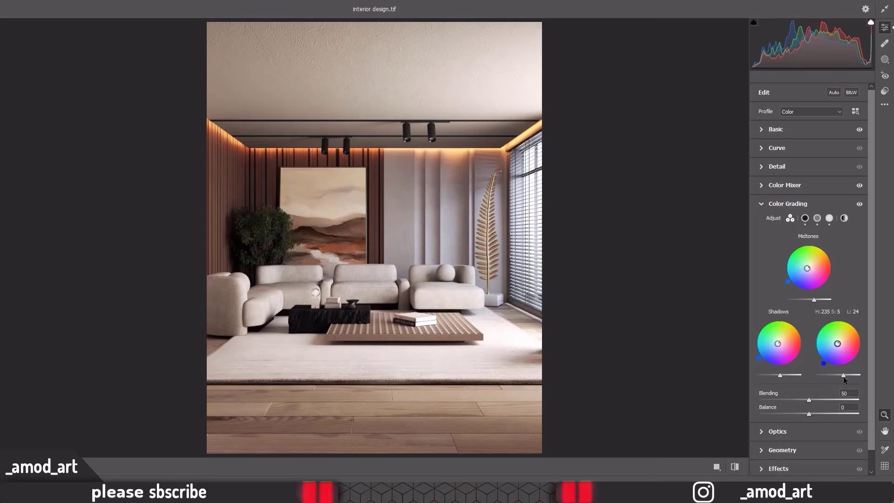
left_click(795, 204)
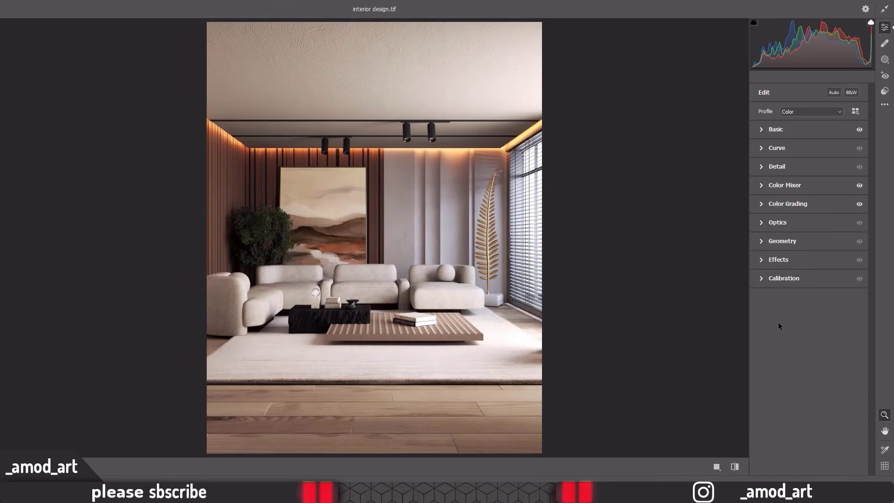
Step: Apply the Camera Raw grade to Layer 0 copy and compare it with the ungraded image
key("Return")
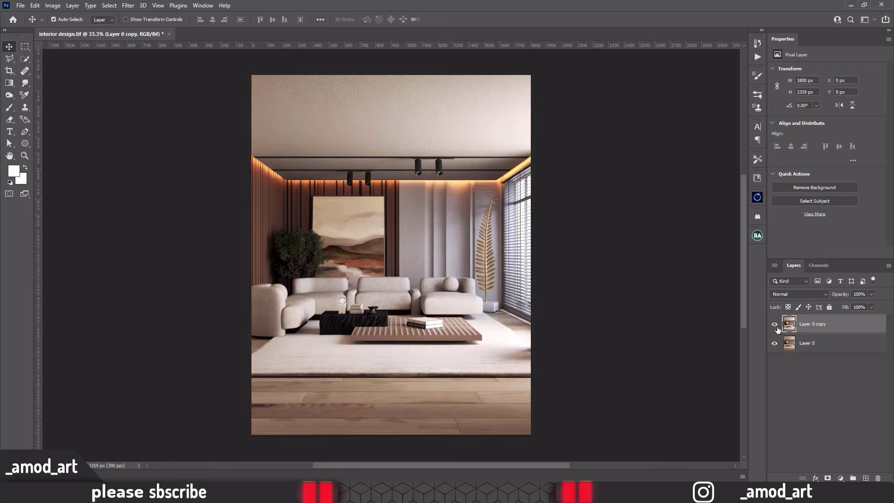
left_click(775, 324)
left_click(777, 327)
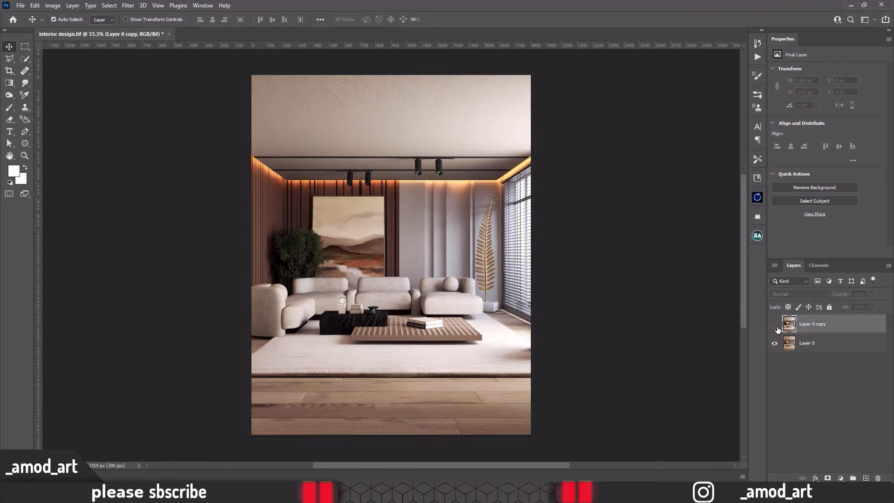
left_click(776, 325)
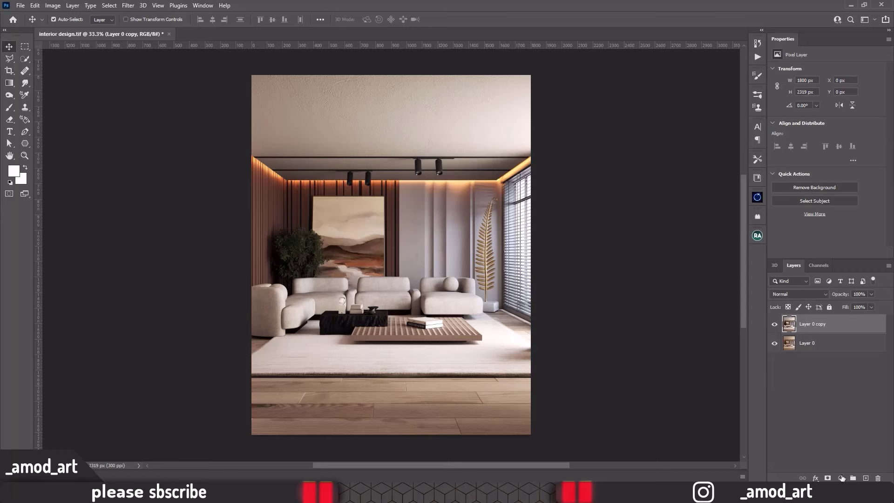
Step: Add a Color Lookup layer using Nature.cube at 51% opacity
left_click(840, 478)
left_click(842, 426)
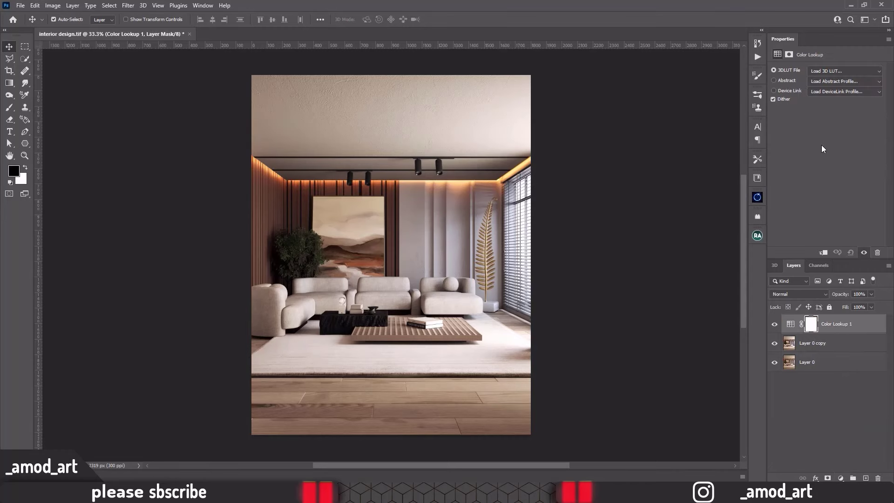
left_click(826, 74)
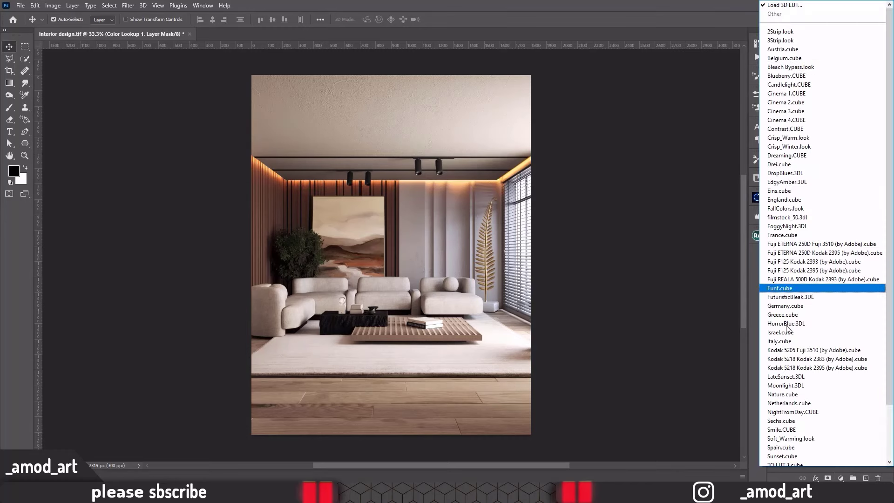
left_click(783, 394)
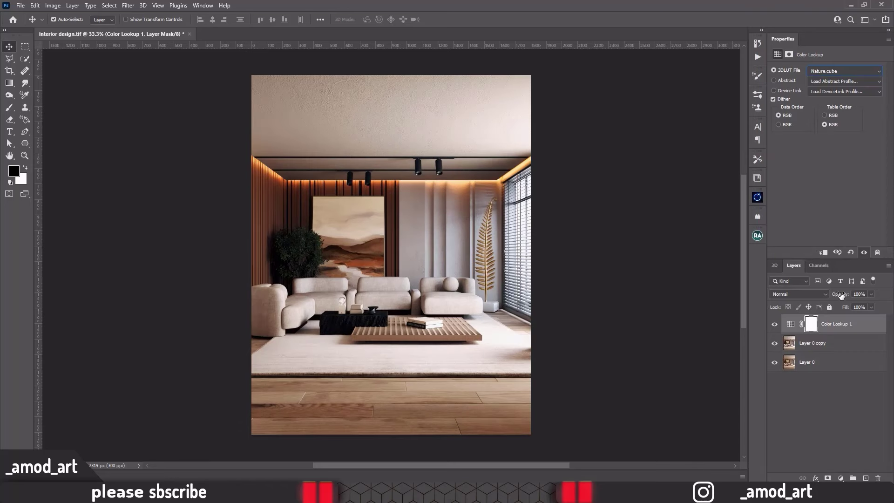
left_click_drag(841, 296, 817, 296)
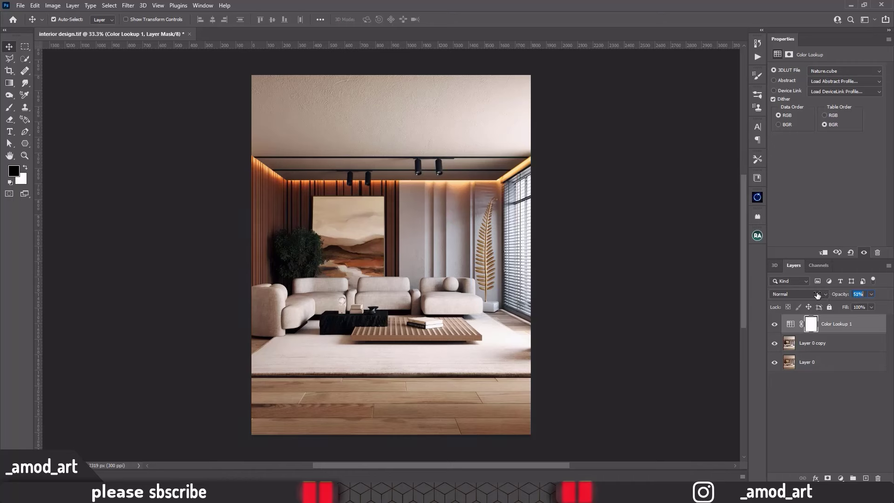
left_click(774, 324)
left_click(774, 325)
left_click_drag(832, 295, 835, 295)
Step: Add a second Color Lookup layer using Cinema 2.cube at 20% opacity
left_click(840, 478)
left_click(838, 426)
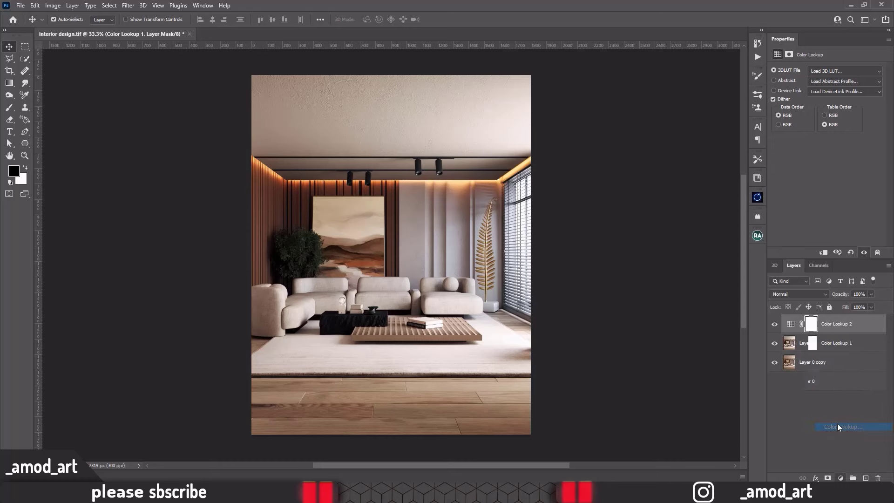
left_click(825, 70)
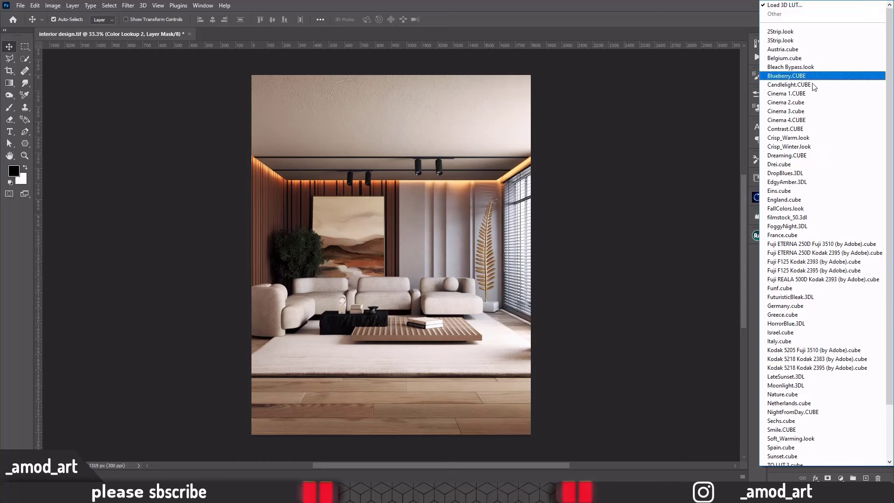
left_click(801, 93)
left_click(818, 70)
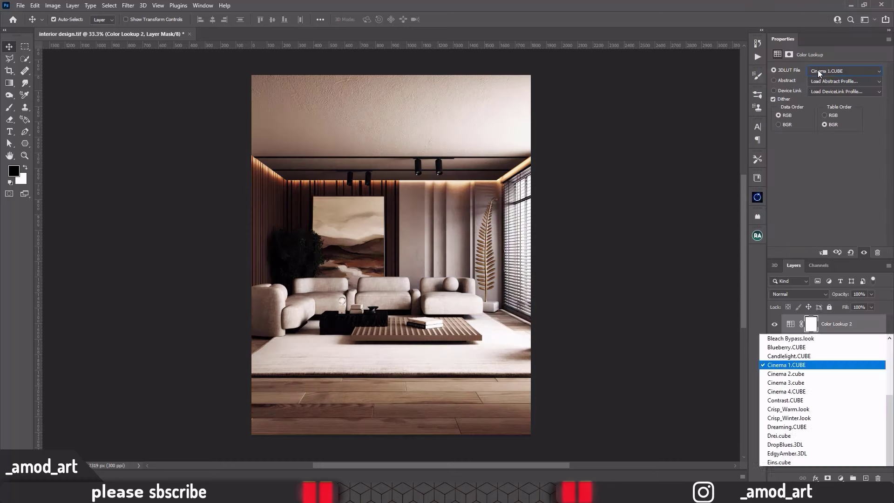
left_click(787, 41)
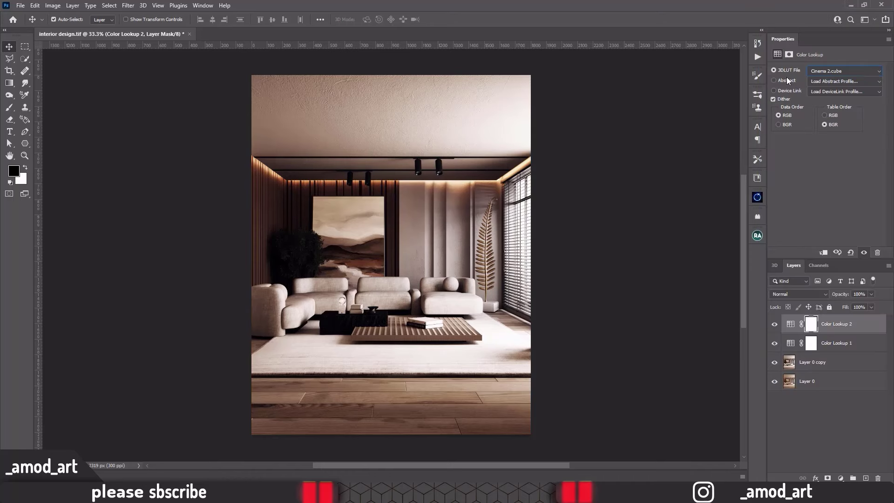
left_click_drag(841, 298, 800, 297)
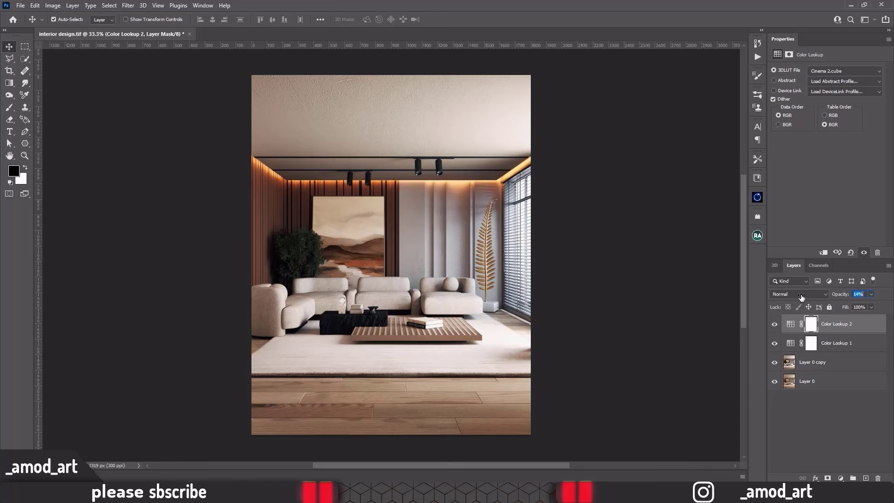
left_click_drag(801, 296, 803, 297)
left_click(774, 324)
scroll(390, 292, "up", 1, "alt")
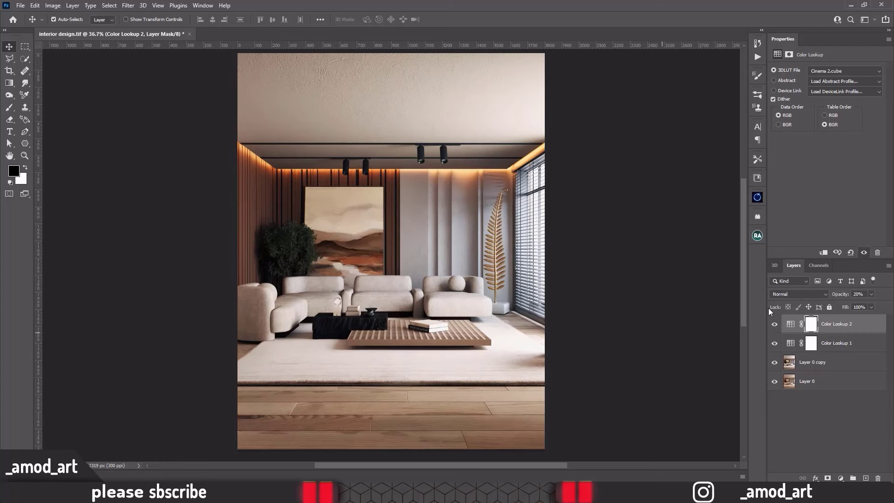
Step: Lower Color Lookup 1's opacity to 40% and compare the result with Color Lookup 2 hidden
left_click(841, 345)
left_click_drag(844, 298, 843, 298)
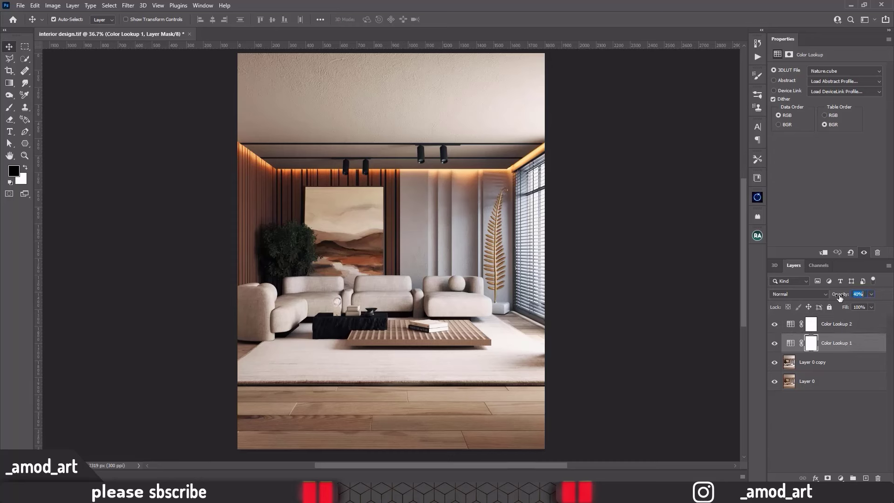
left_click(834, 325)
left_click(774, 324)
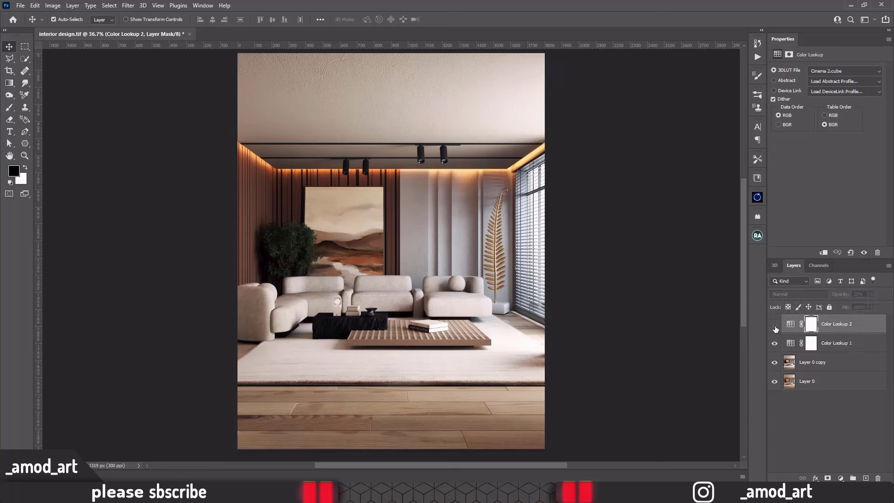
left_click(775, 326)
Step: Convert Color Lookup 2, Color Lookup 1 and Layer 0 copy into one smart object, then compare before and after
left_click(809, 365, "shift")
right_click(811, 352)
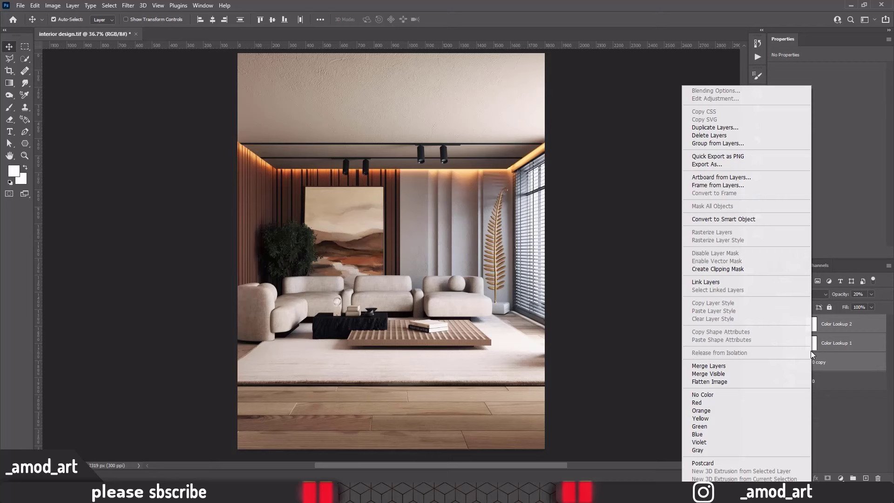
left_click(731, 220)
left_click(775, 326)
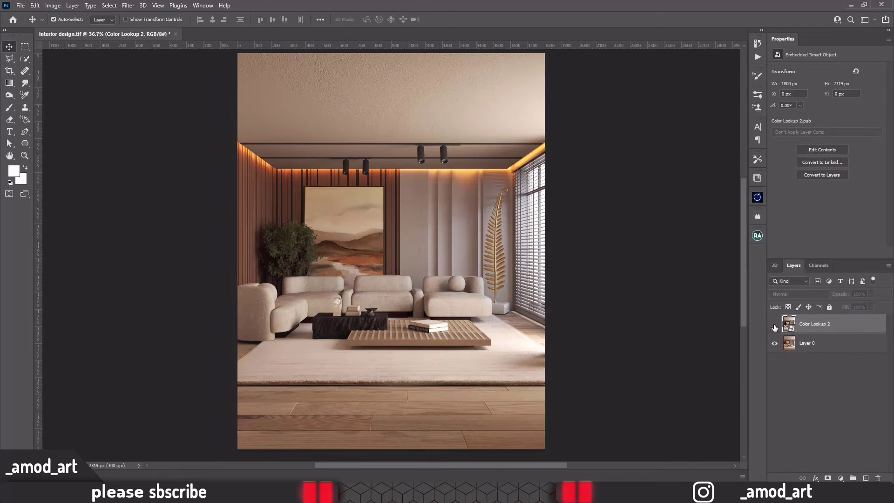
left_click(775, 326)
left_click(774, 326)
left_click(774, 326)
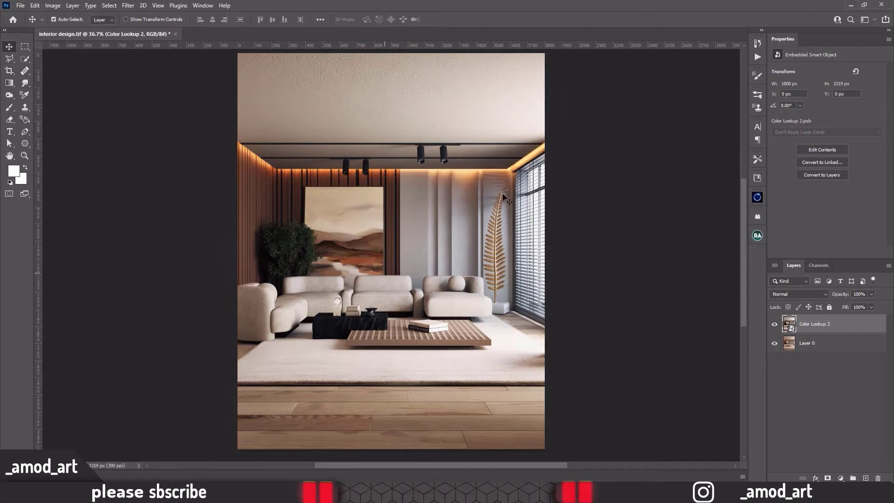